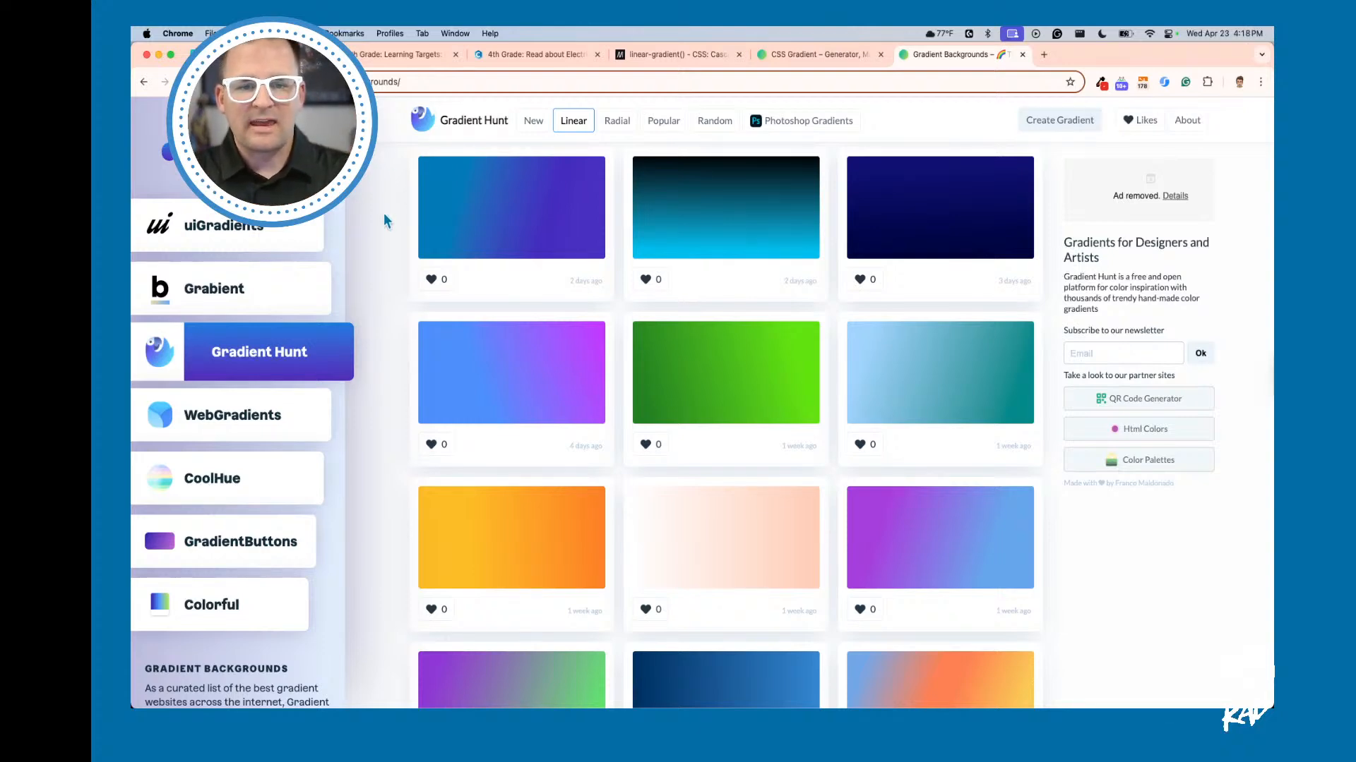
# Step: Look through the linear gradient collection on Gradient Hunt
pyautogui.moveTo(564, 216)
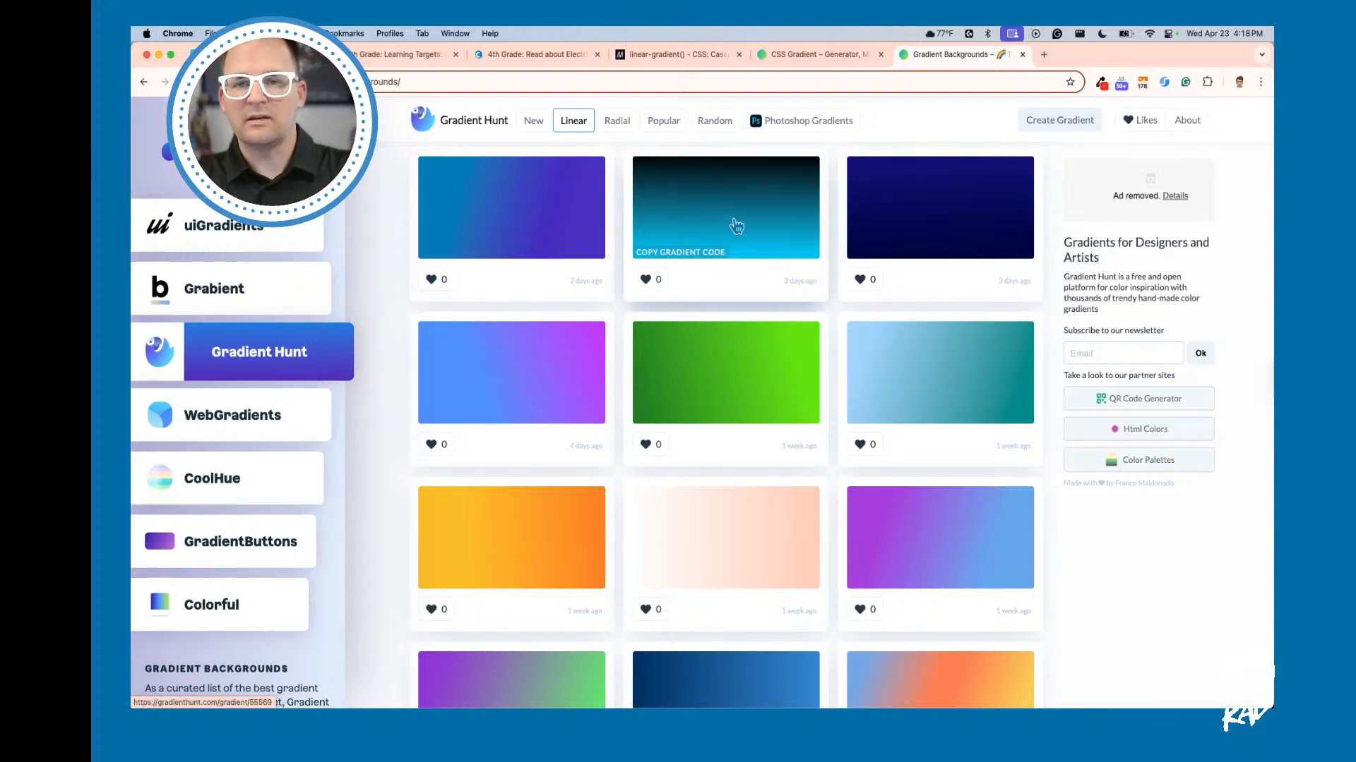
pyautogui.scroll(-8, 809, 382)
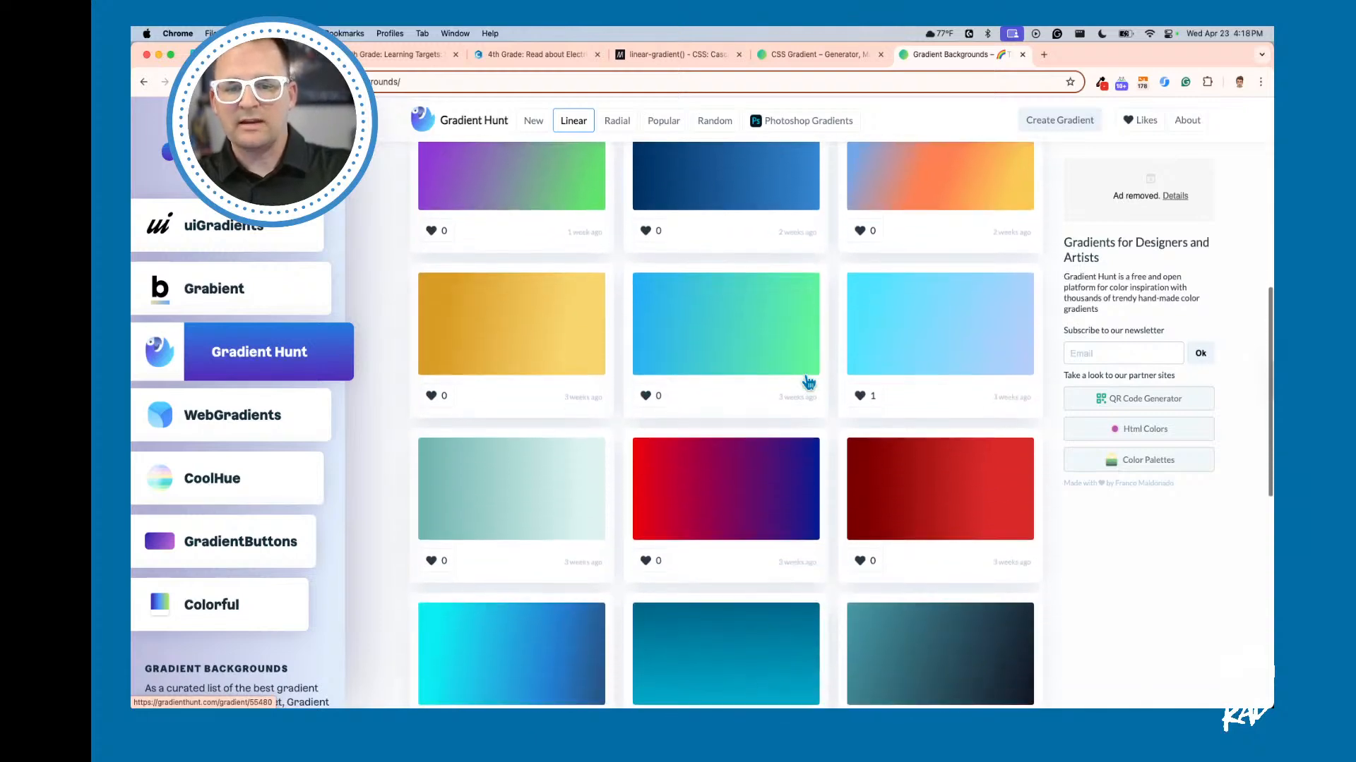
pyautogui.scroll(-5, 777, 332)
# Step: Browse Gradient Hunt's radial gradients and return to the linear collection
pyautogui.click(620, 122)
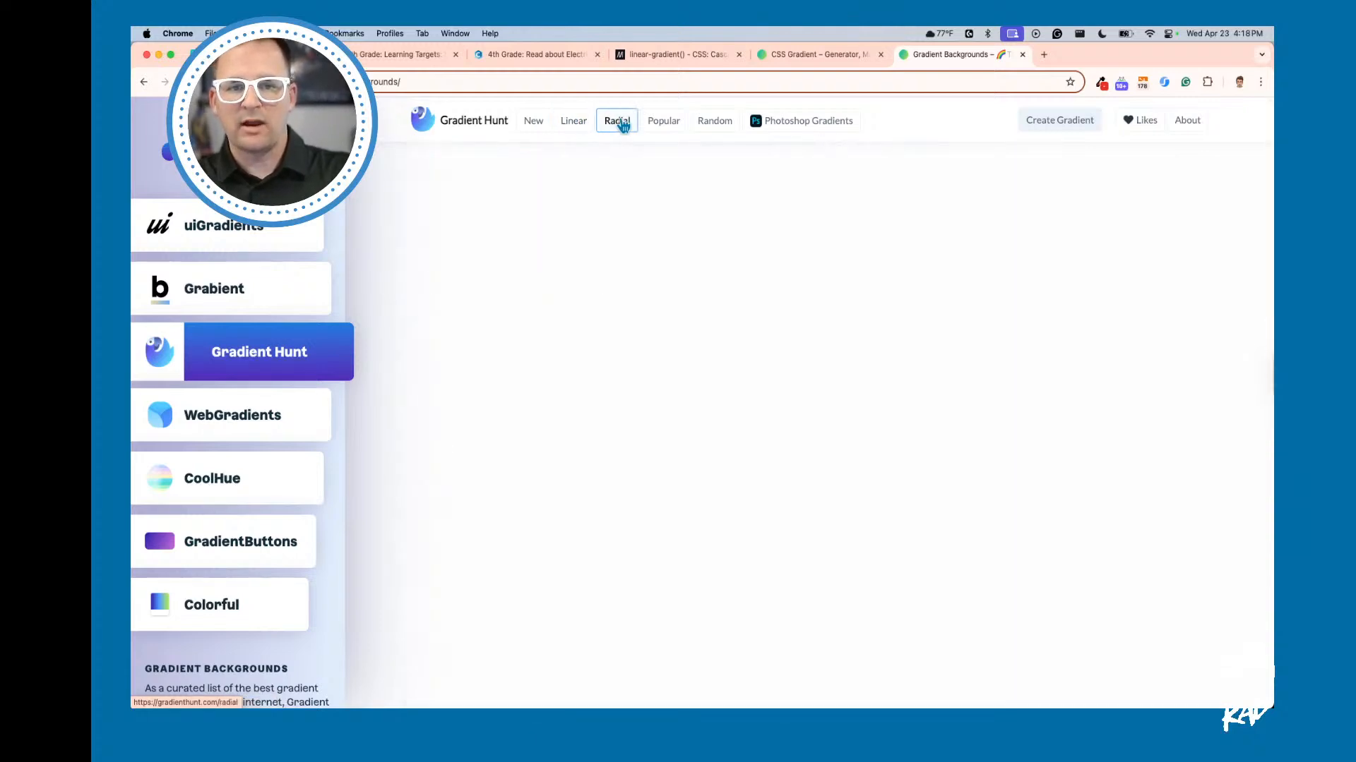
pyautogui.scroll(-1, 741, 294)
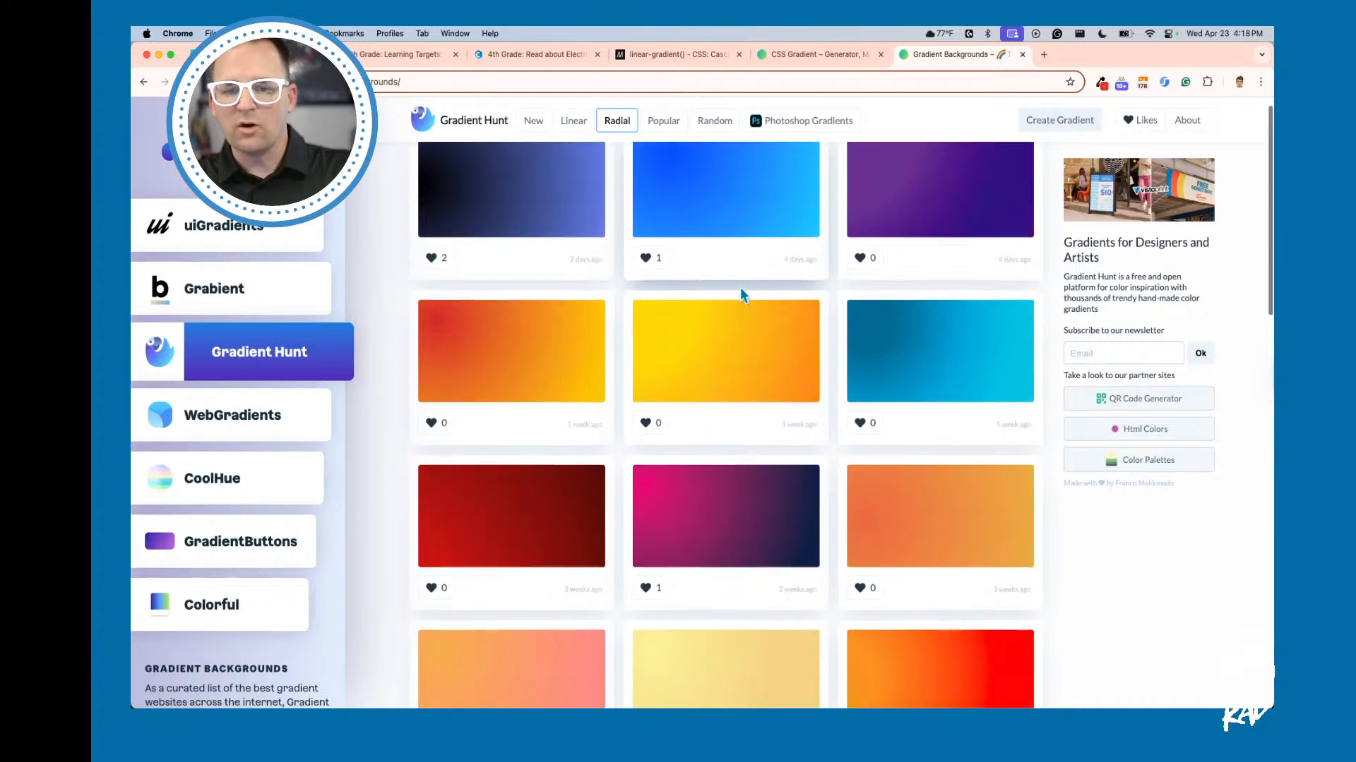
pyautogui.scroll(-7, 705, 314)
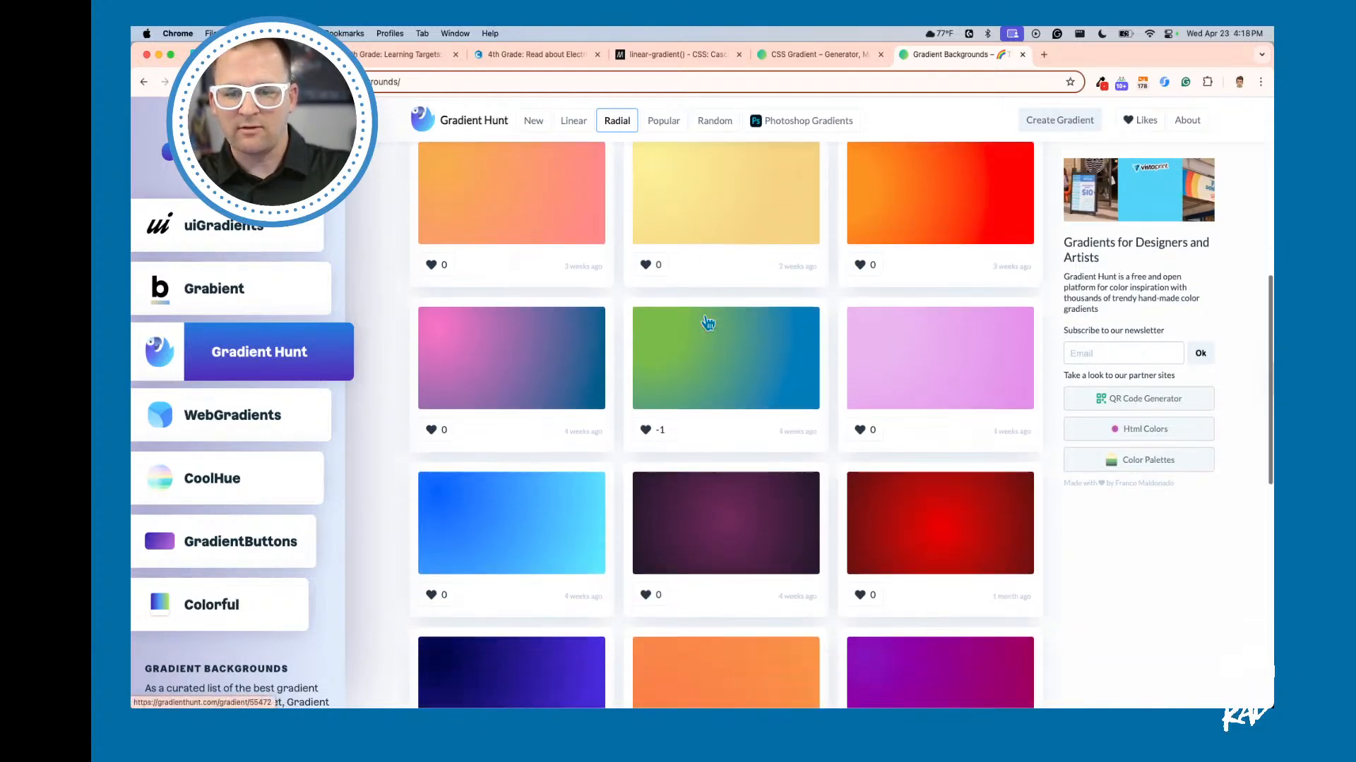
pyautogui.scroll(-2, 708, 323)
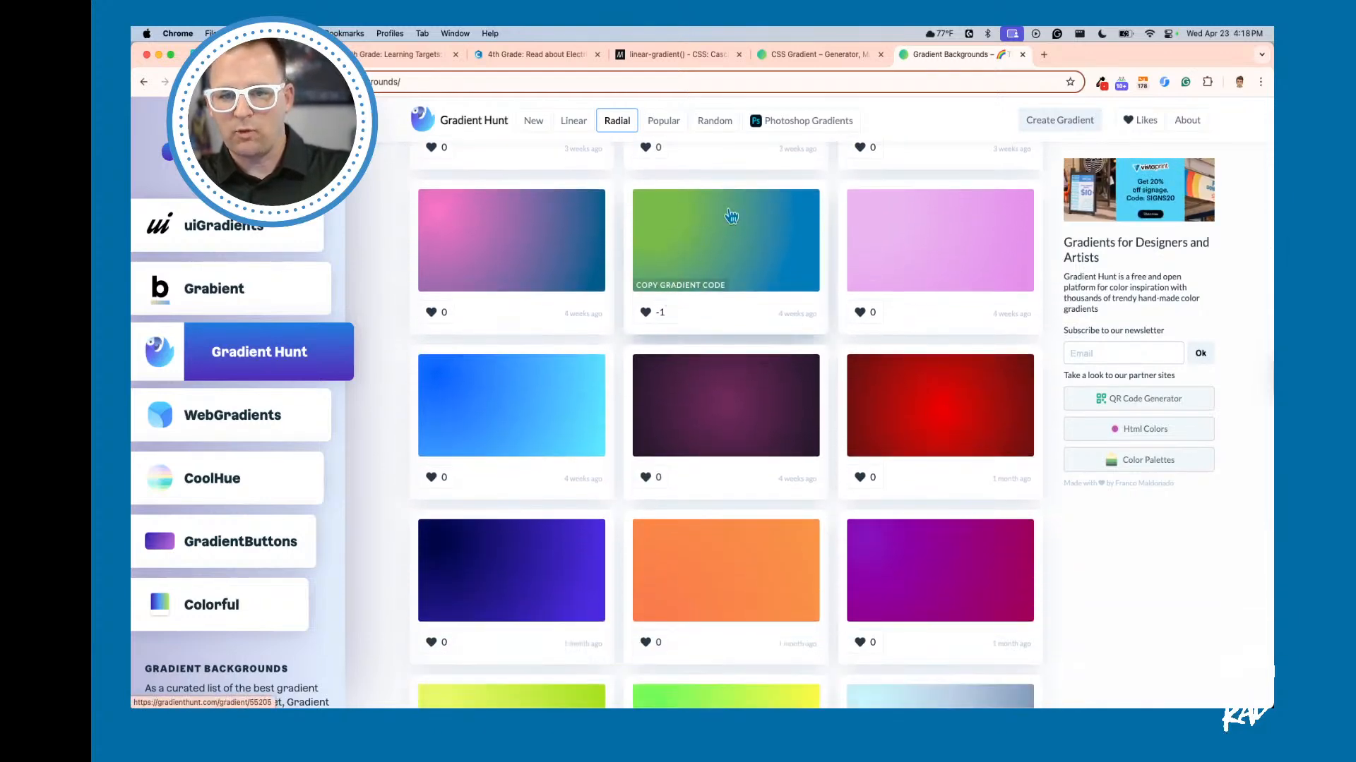
pyautogui.scroll(-1, 777, 325)
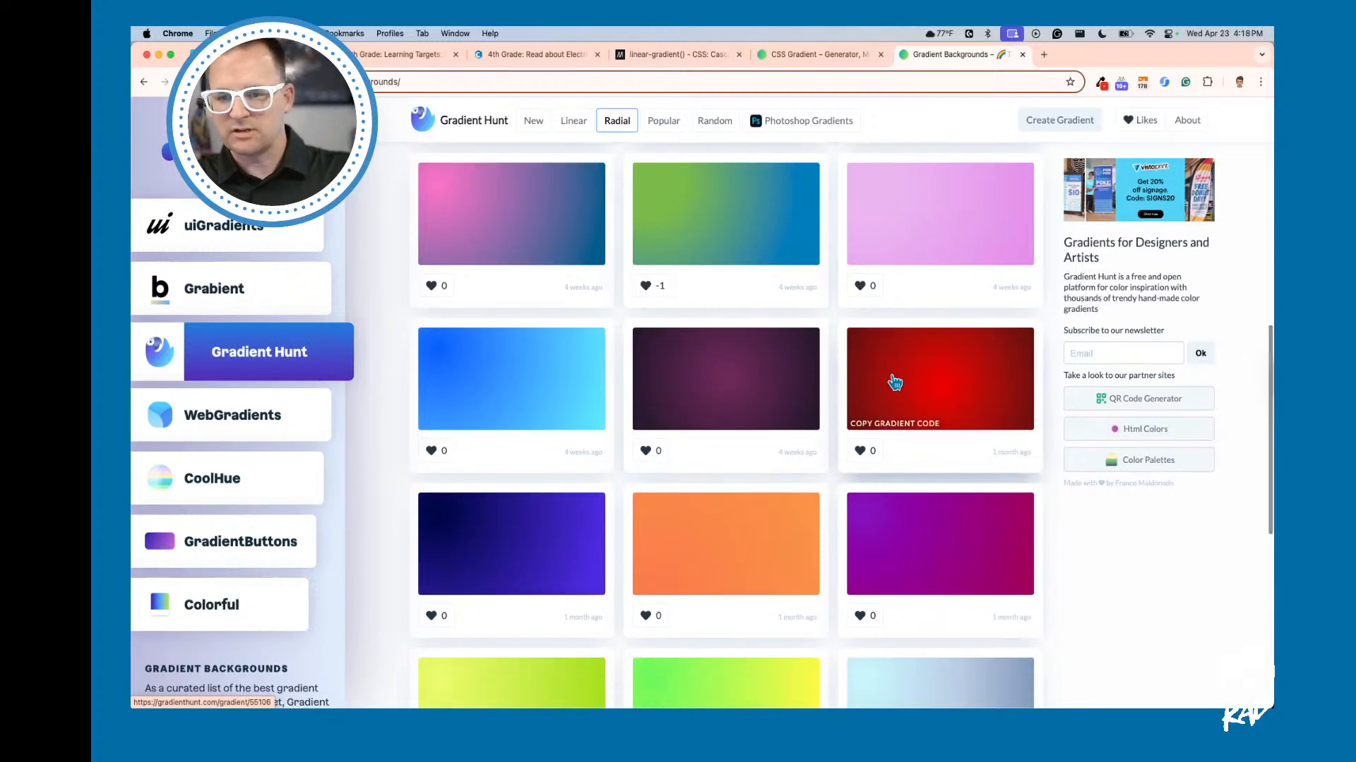
pyautogui.scroll(9, 721, 258)
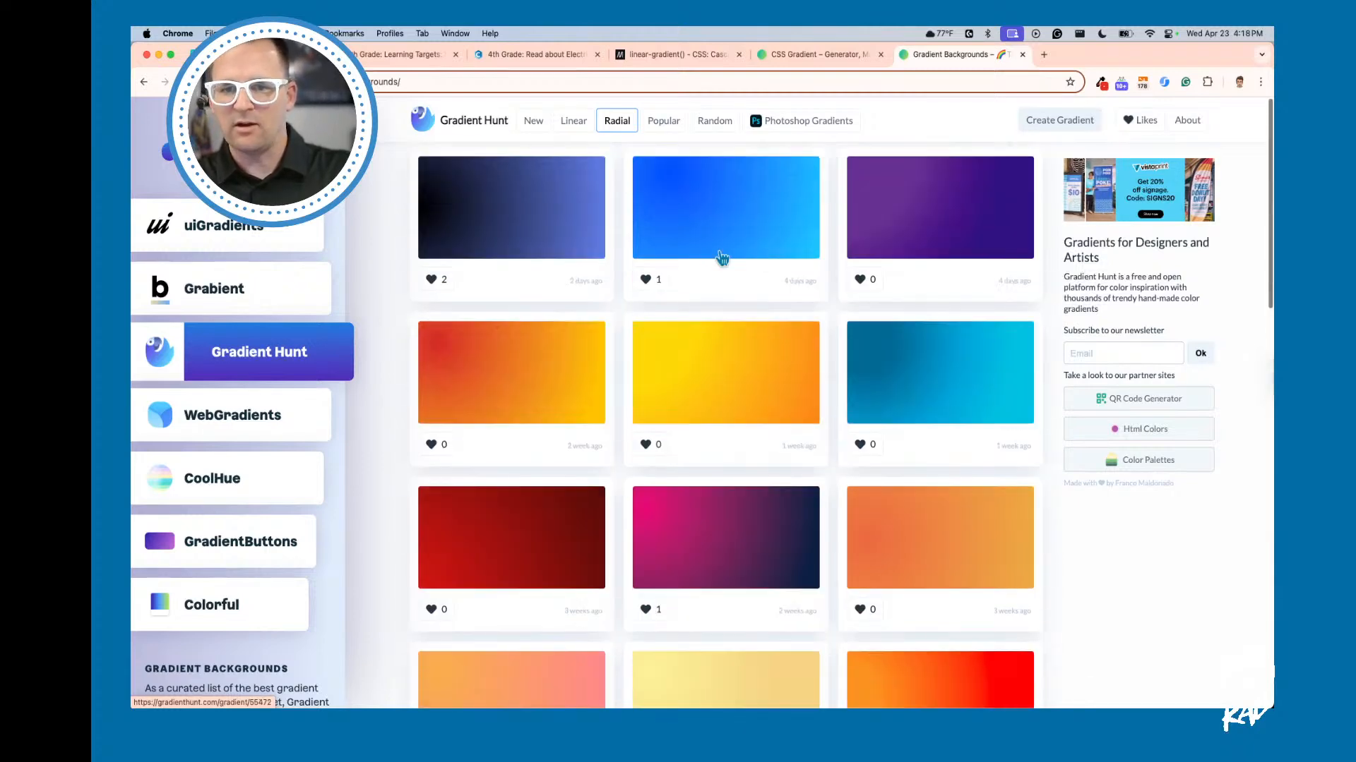
pyautogui.click(580, 124)
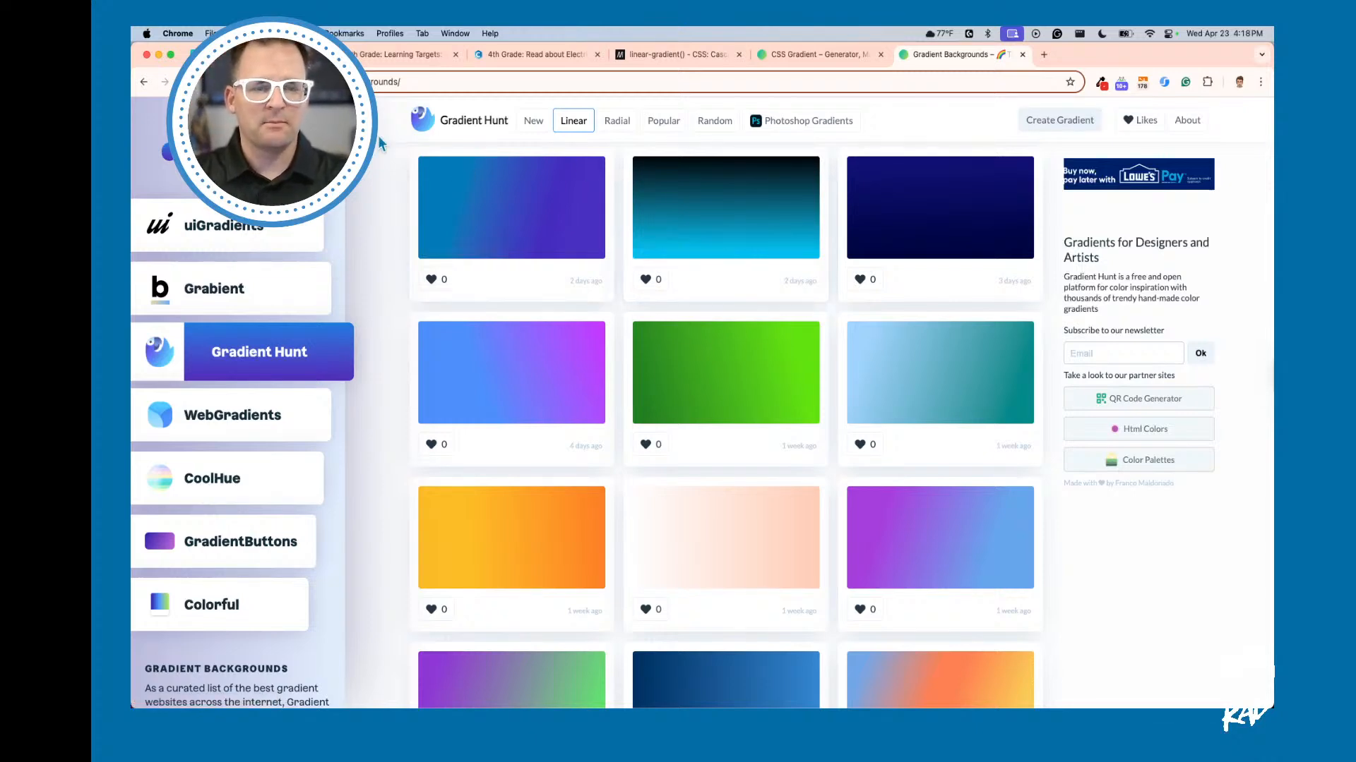
# Step: Switch to the Canvas page "4th Grade: Learning Targets" and examine its title
pyautogui.click(382, 57)
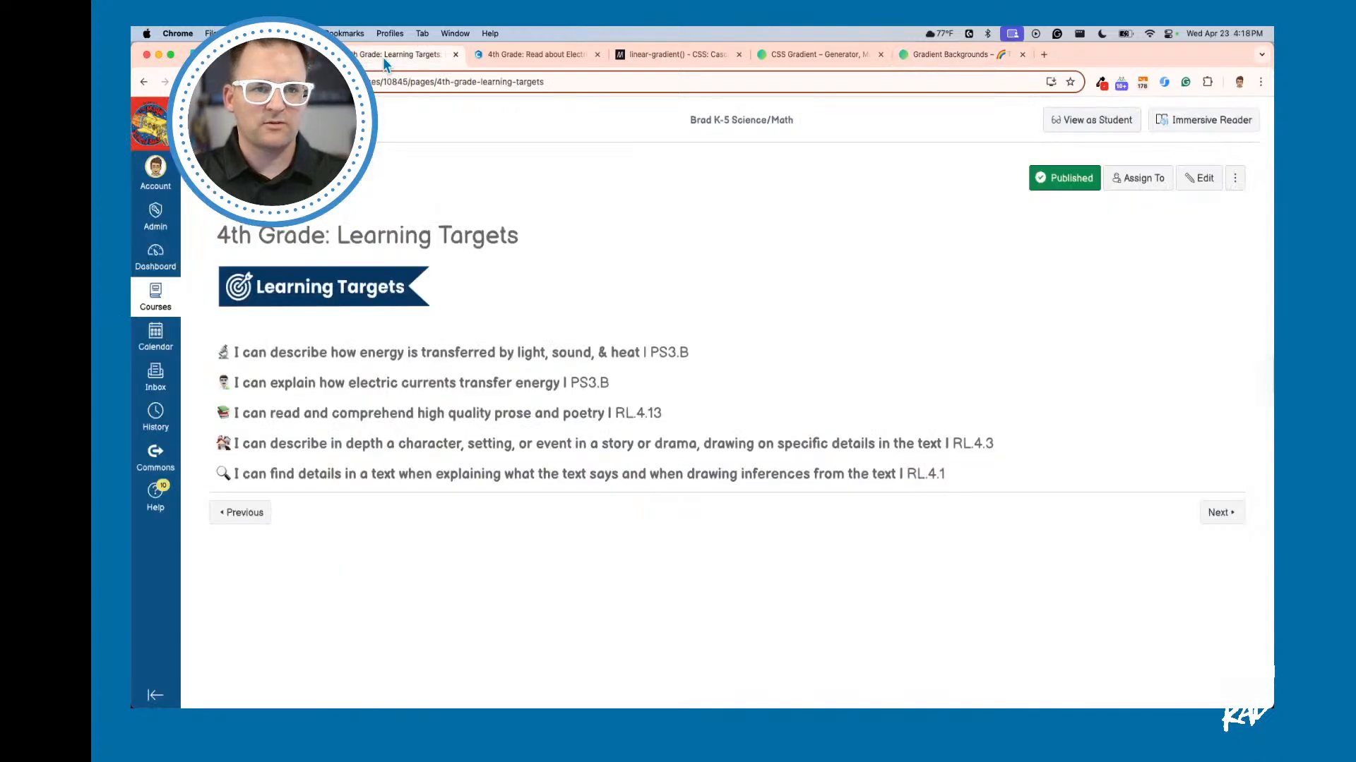
pyautogui.doubleClick(403, 240)
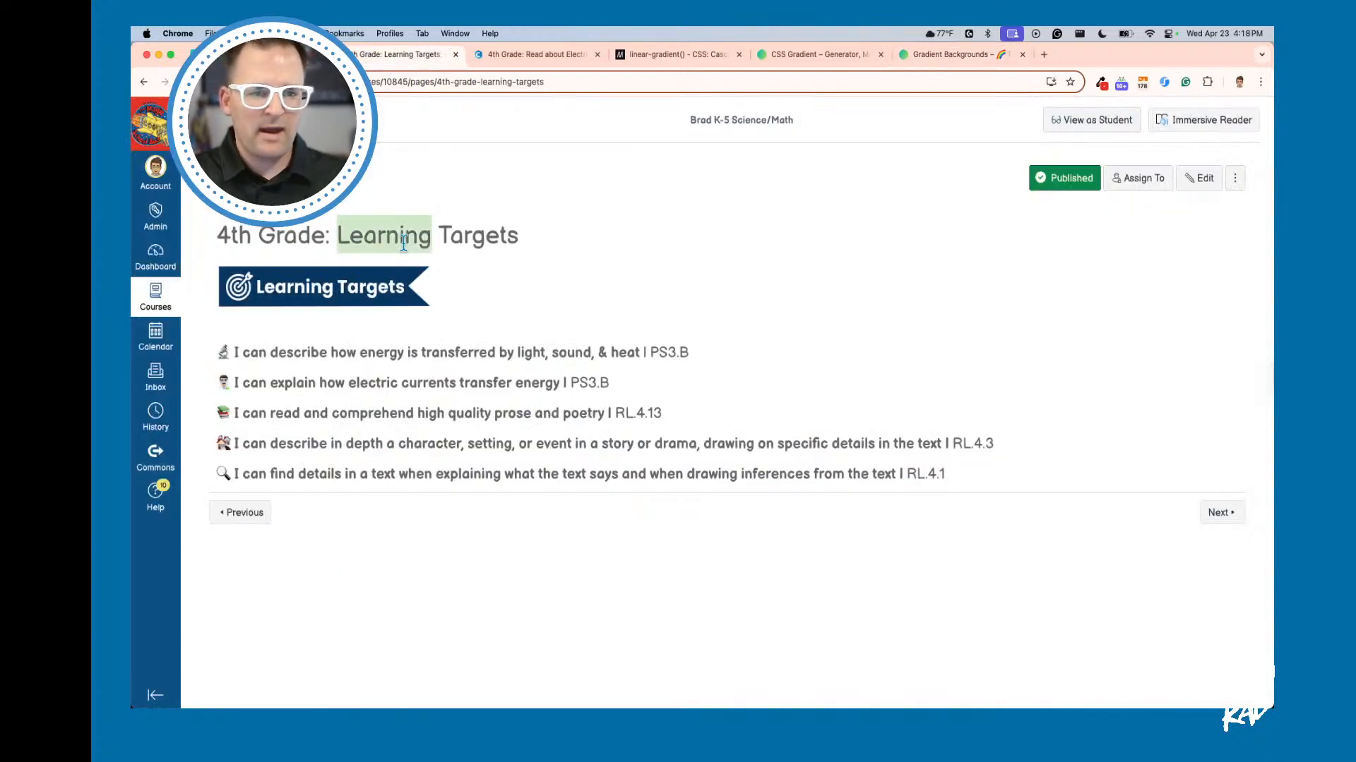
pyautogui.doubleClick(335, 234)
pyautogui.click(327, 234)
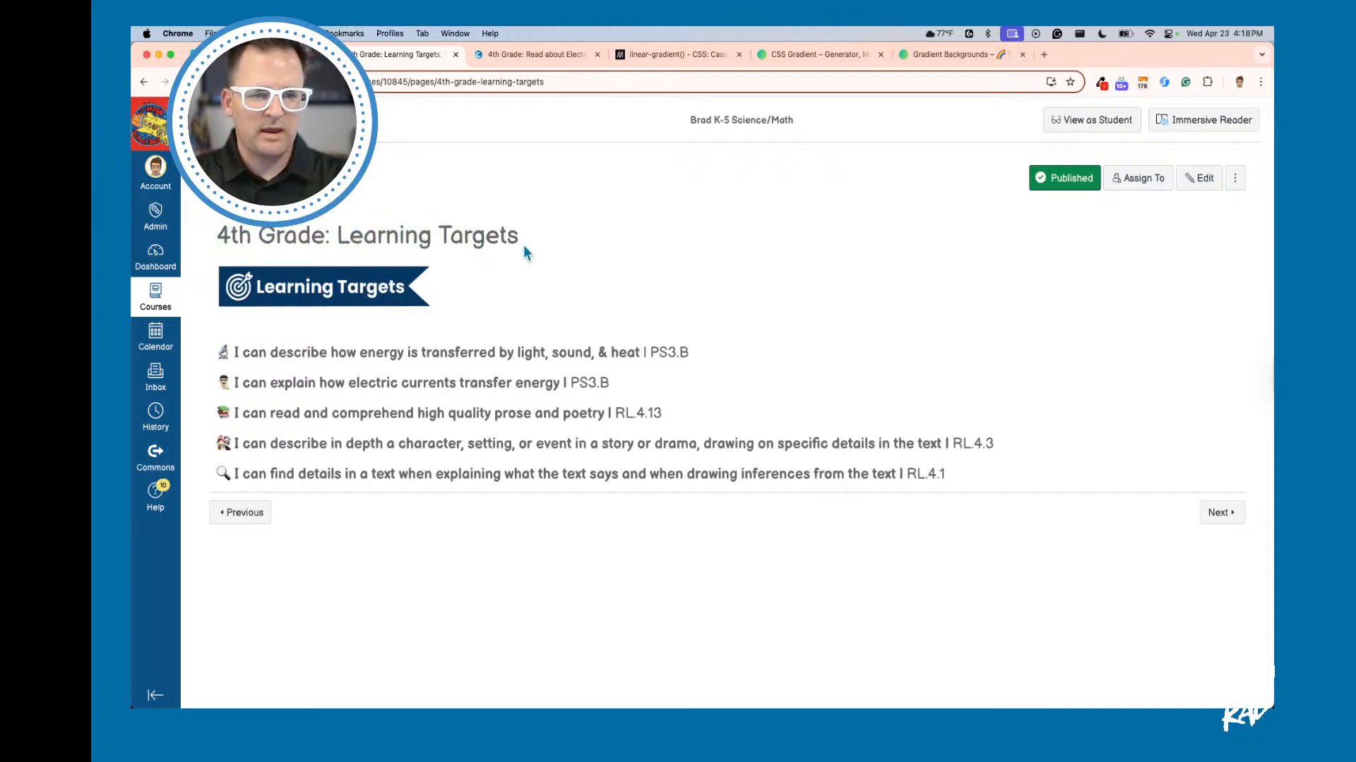
pyautogui.tripleClick(500, 241)
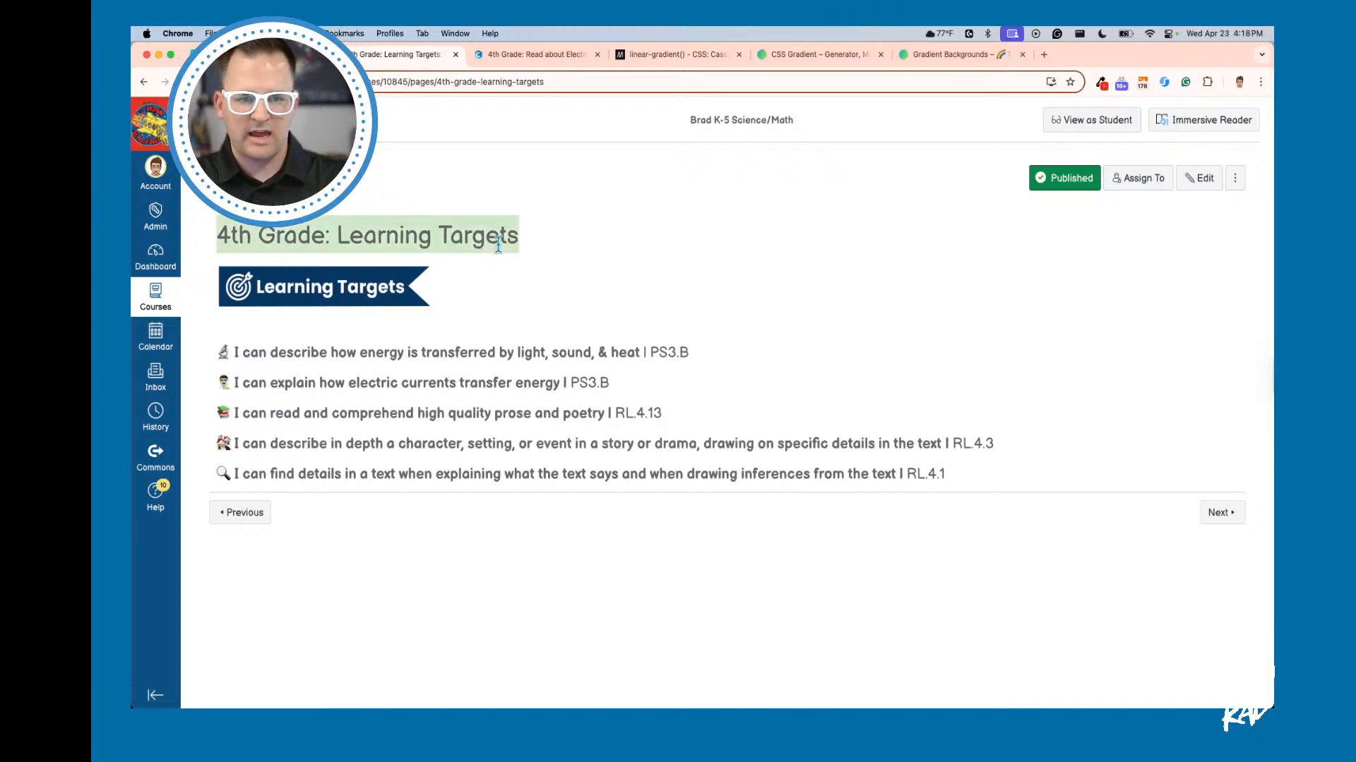
pyautogui.click(504, 276)
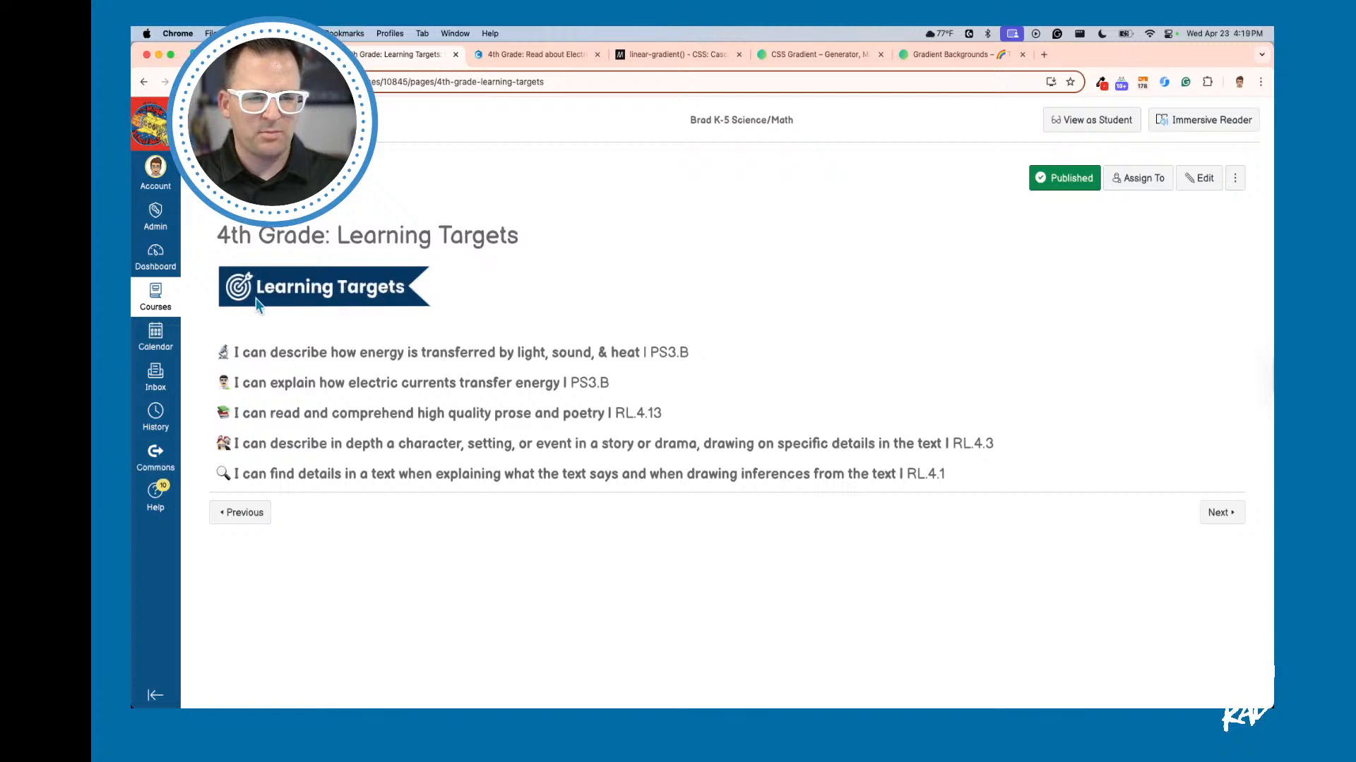
# Step: Examine the Learning Targets banner and the list of "I can" statements with their standard codes
pyautogui.moveTo(258, 305); pyautogui.dragTo(463, 305)
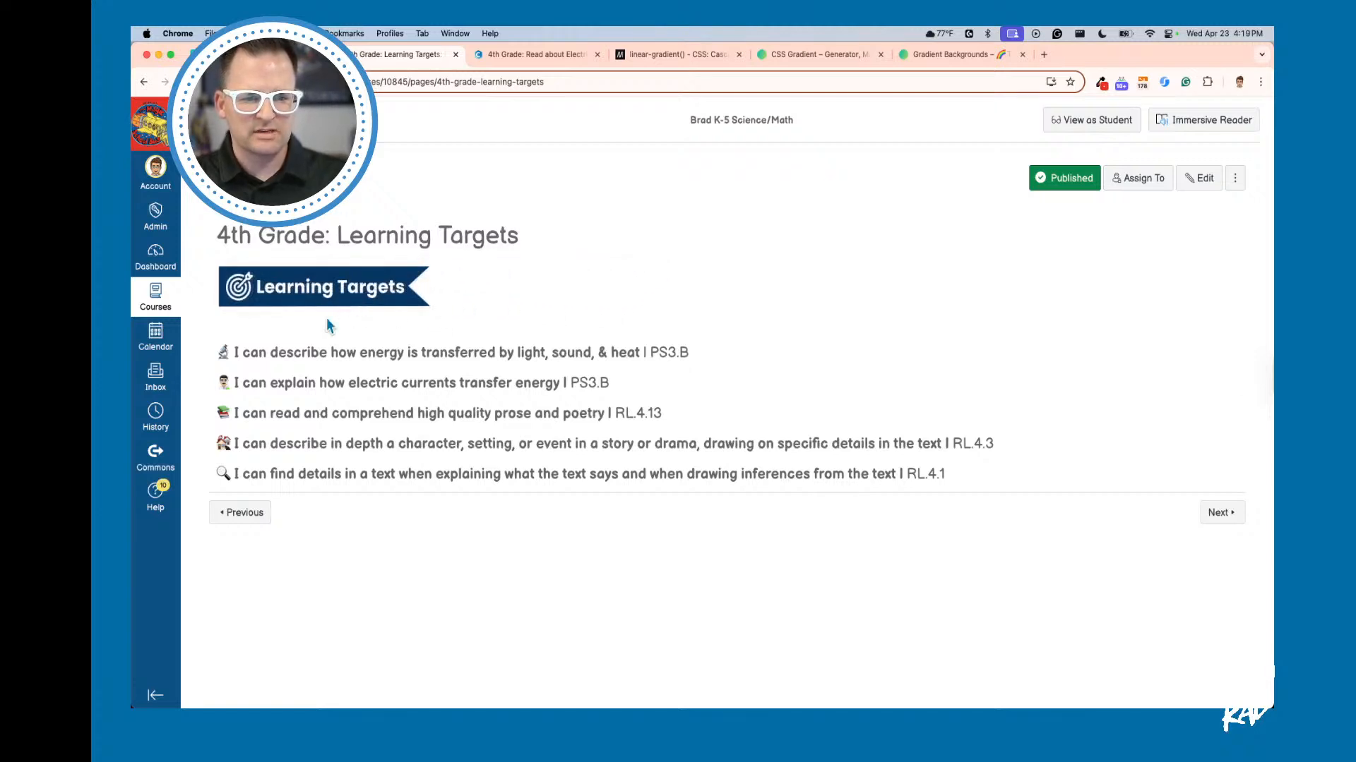
pyautogui.moveTo(266, 357); pyautogui.dragTo(492, 414)
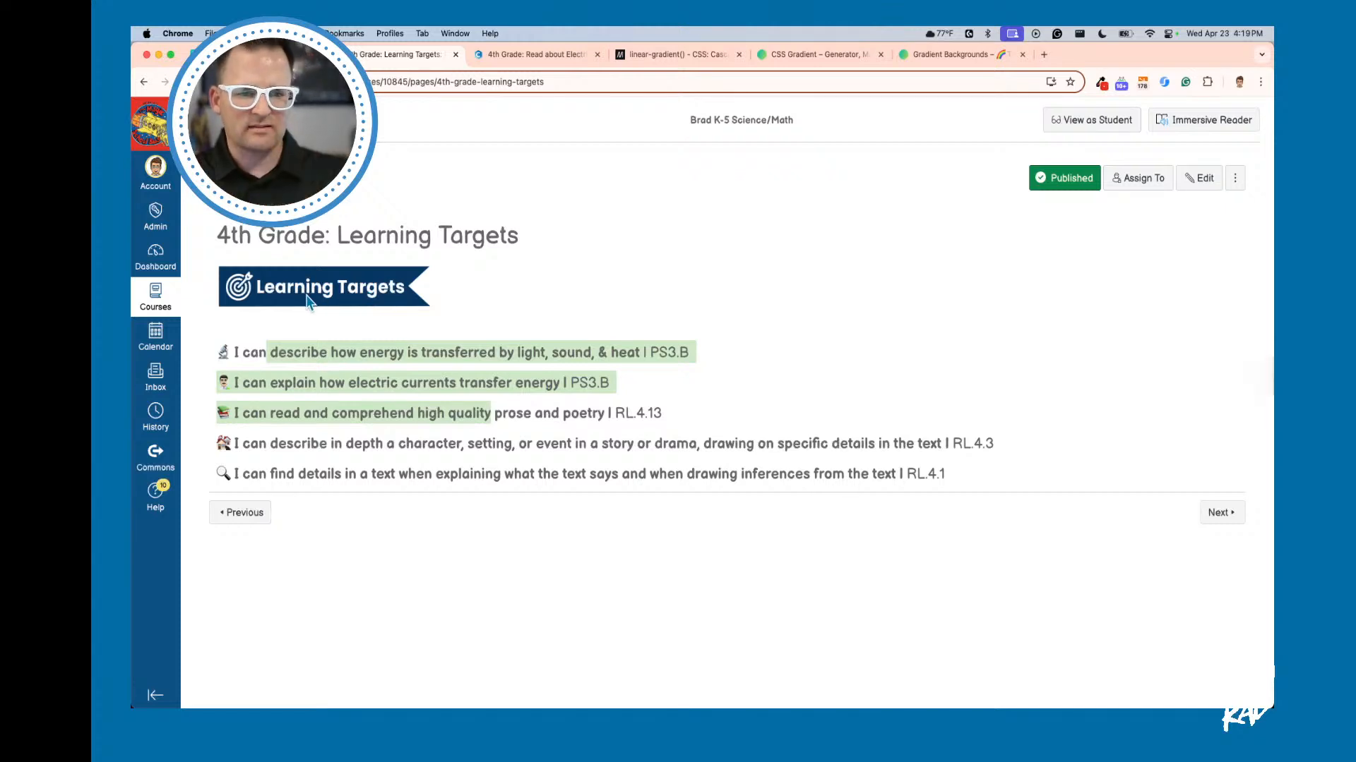
pyautogui.click(395, 346)
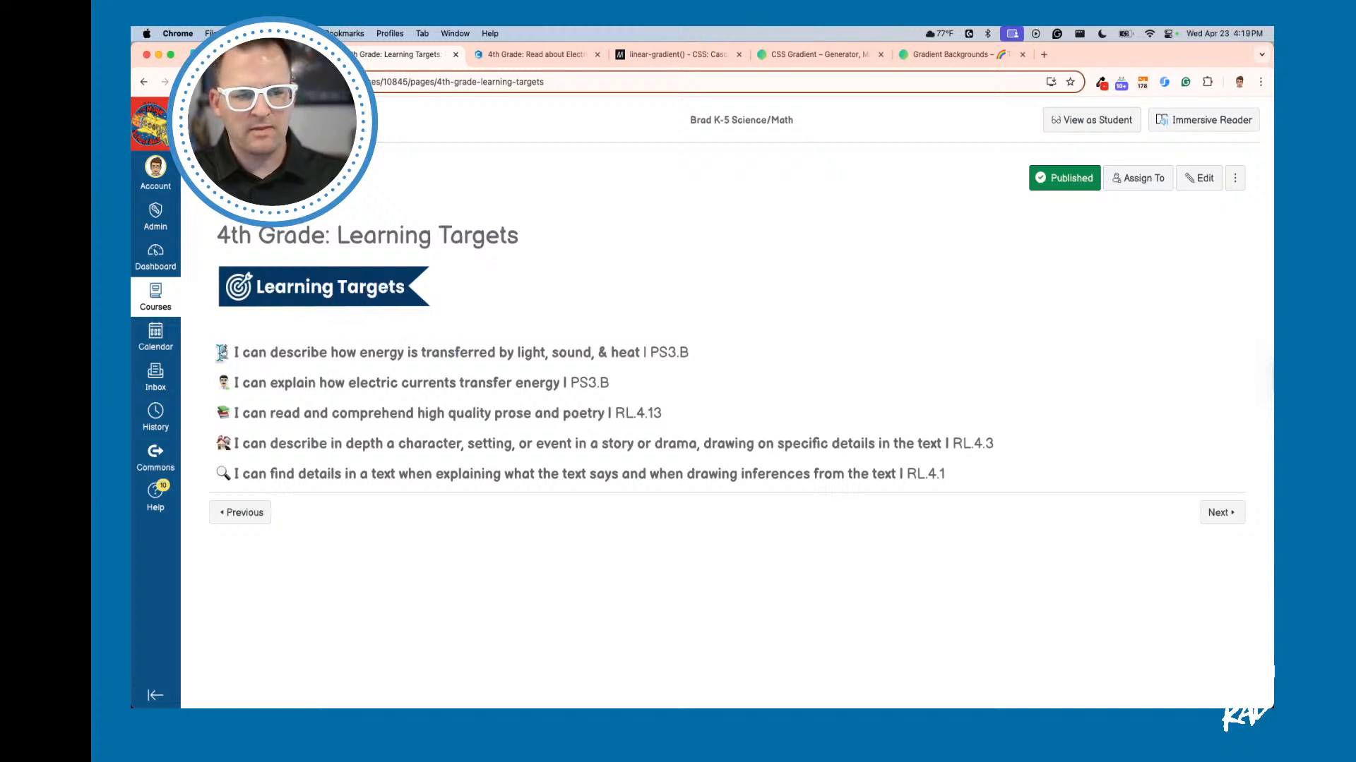
pyautogui.moveTo(253, 355); pyautogui.dragTo(409, 378)
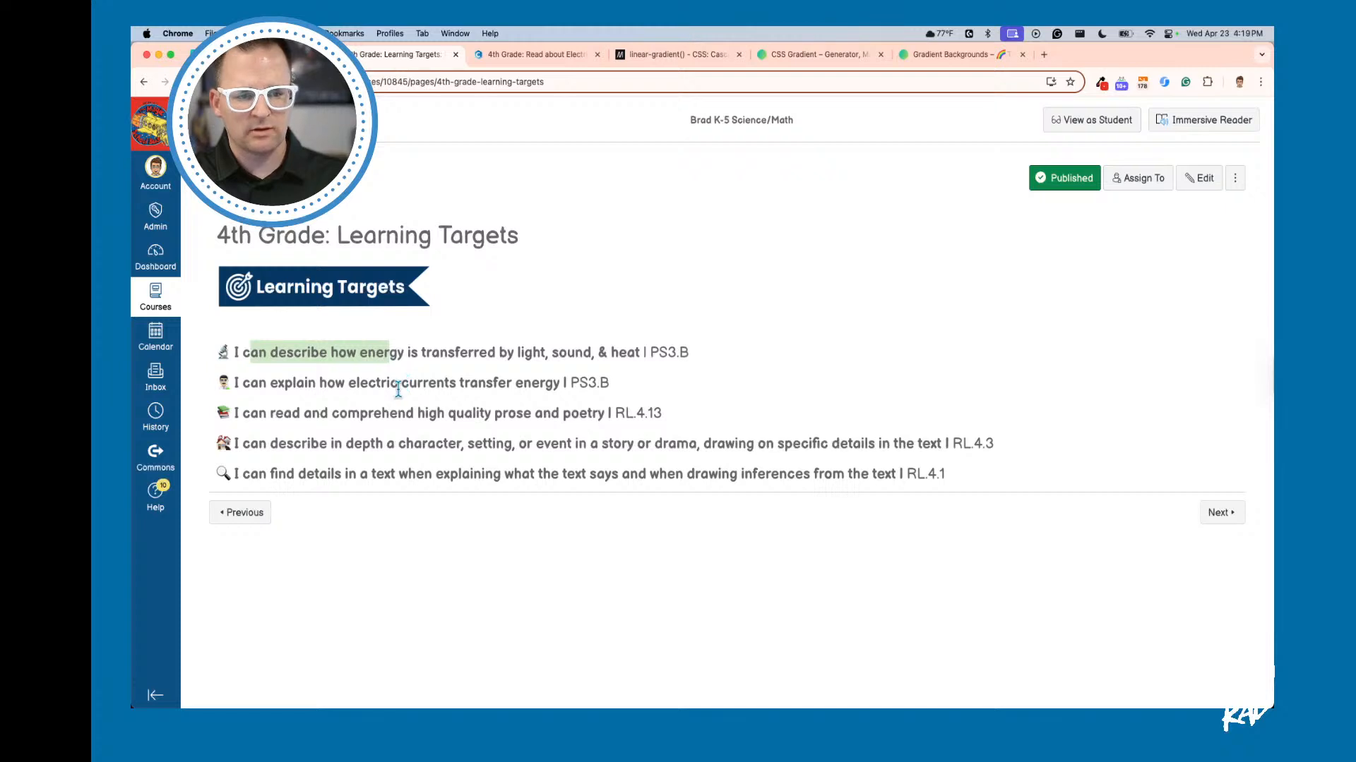
pyautogui.click(398, 388)
pyautogui.moveTo(323, 353); pyautogui.dragTo(421, 466)
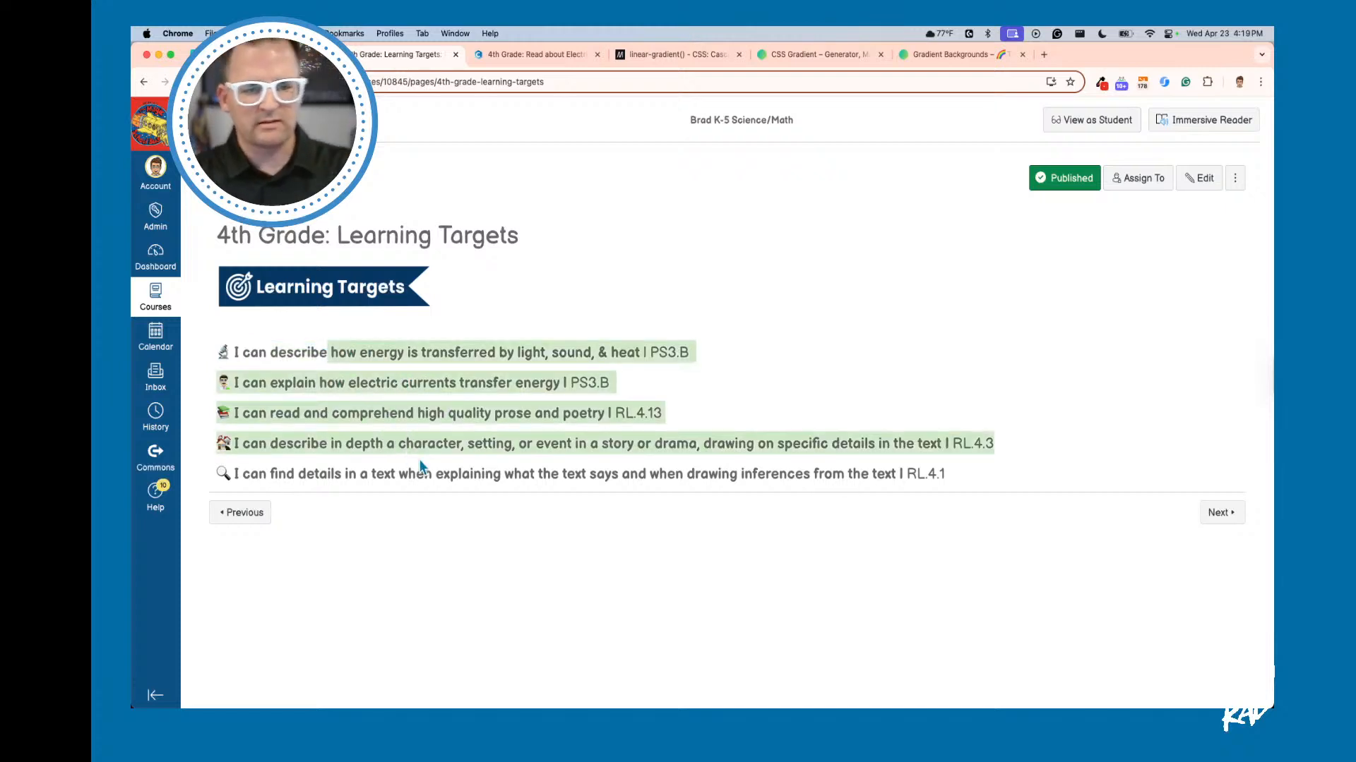
pyautogui.click(561, 452)
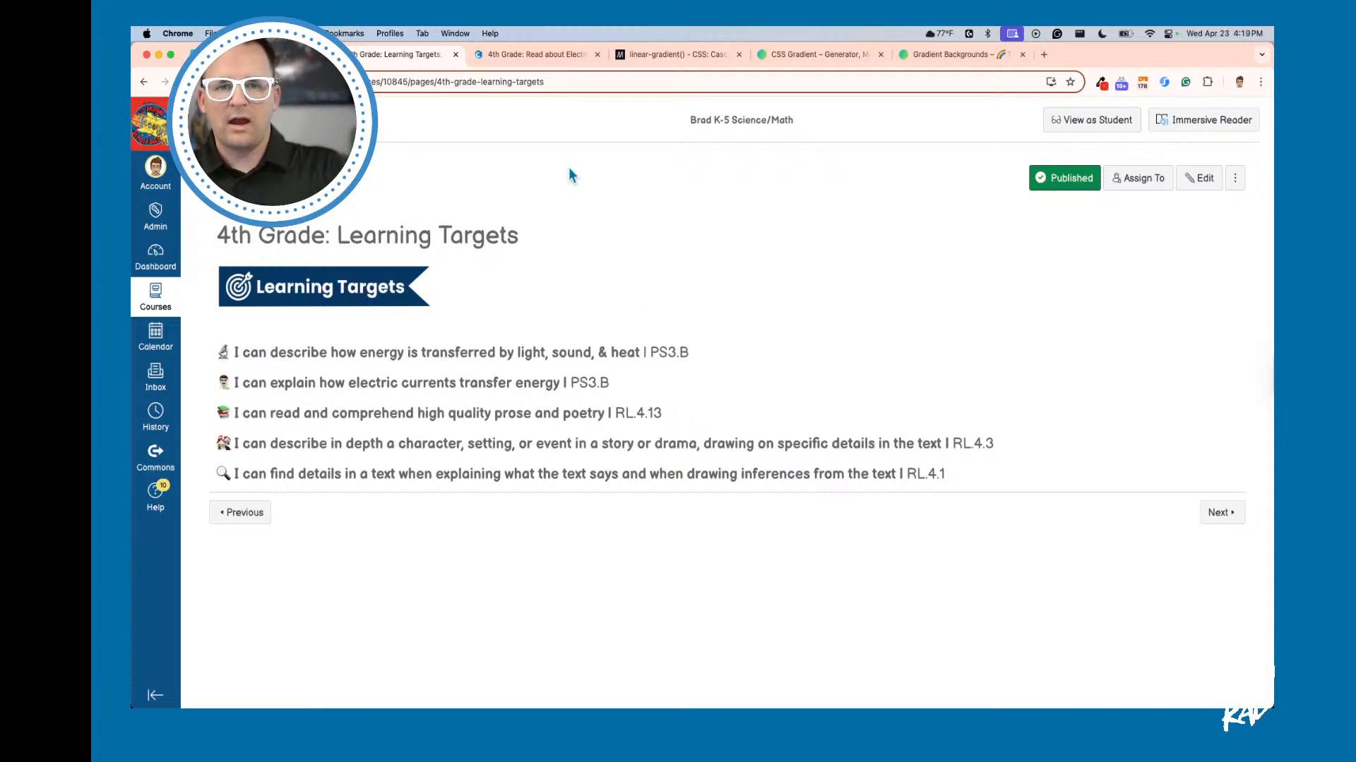
# Step: Switch to the "4th Grade: Read about Electricity" page and examine its title and the Explore reading instructions
pyautogui.click(518, 56)
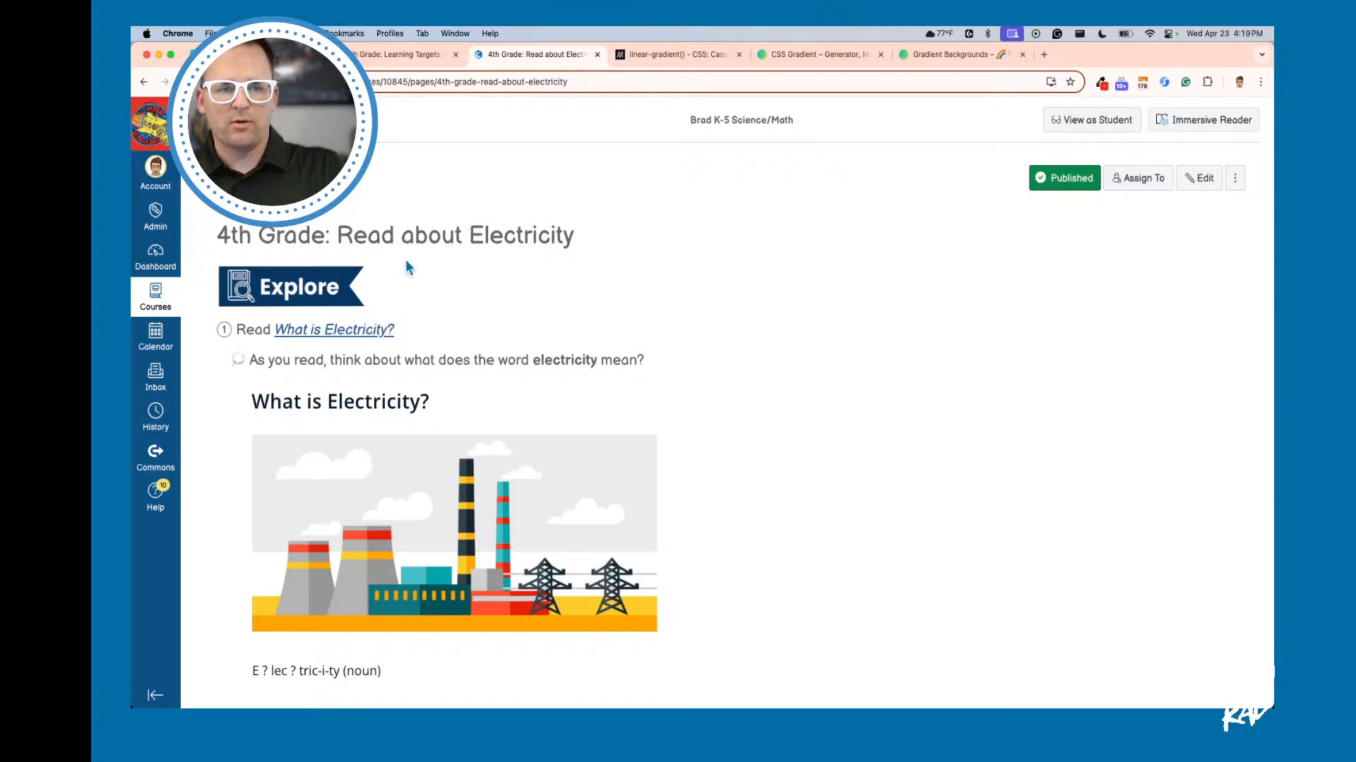
pyautogui.tripleClick(262, 236)
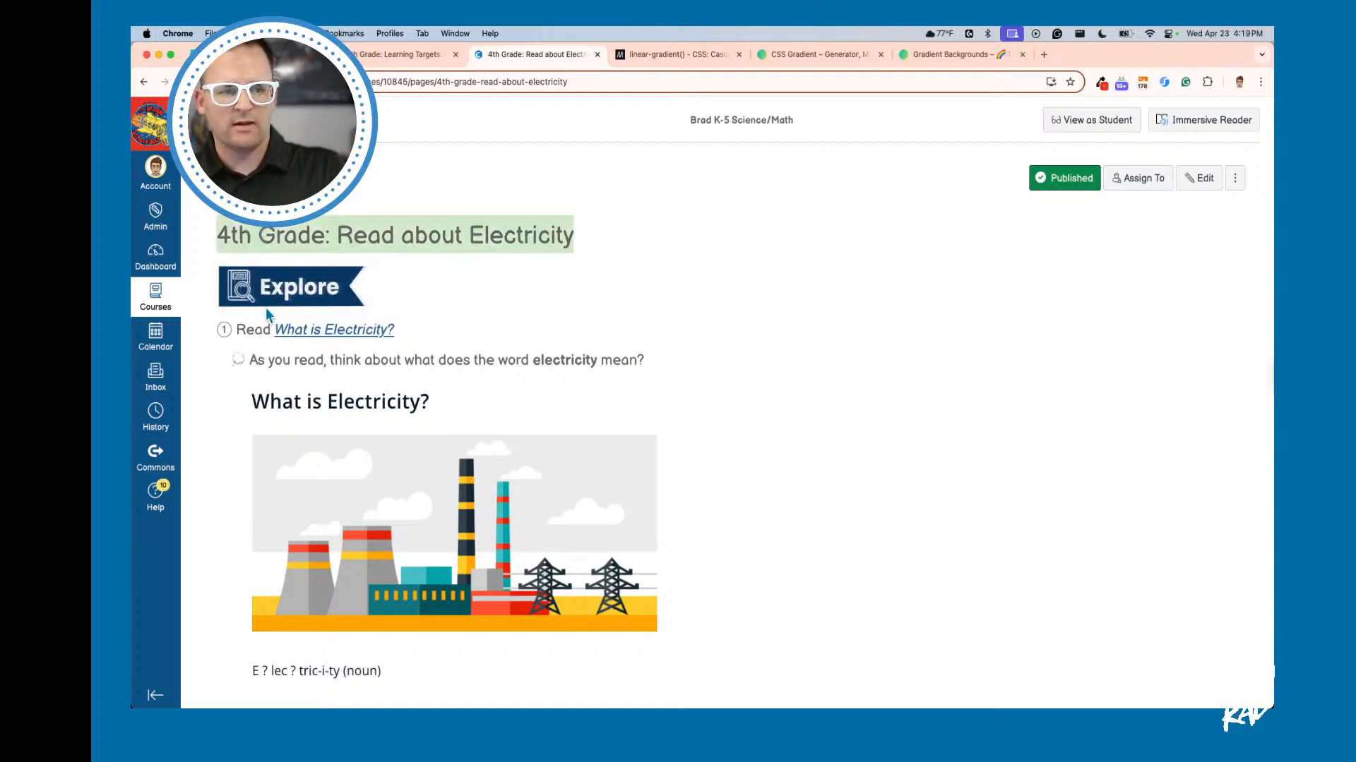
pyautogui.scroll(-1, 240, 284)
pyautogui.moveTo(223, 275); pyautogui.dragTo(518, 354)
pyautogui.click(860, 390)
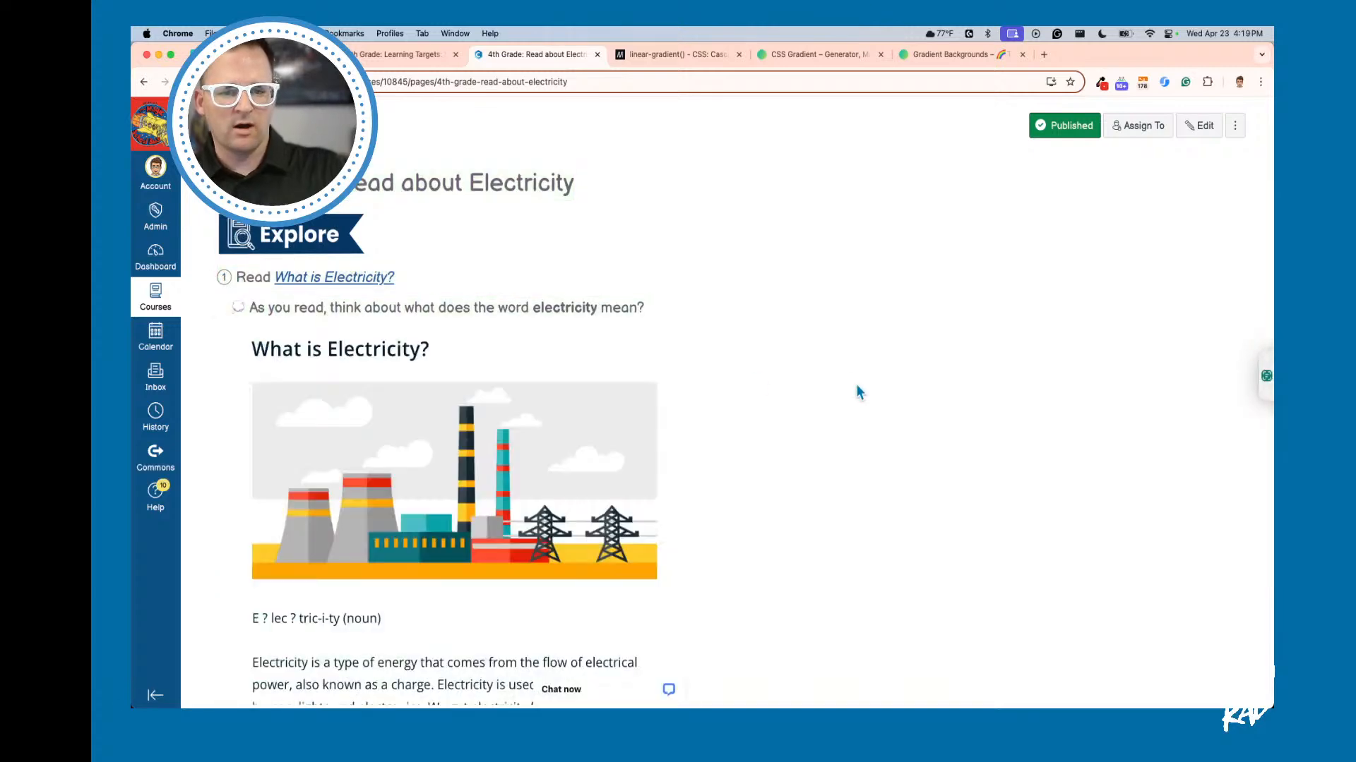
# Step: Review the embedded "What is Electricity?" article and the video task below it, ending back at the article
pyautogui.scroll(-3, 833, 403)
pyautogui.scroll(-2, 573, 398)
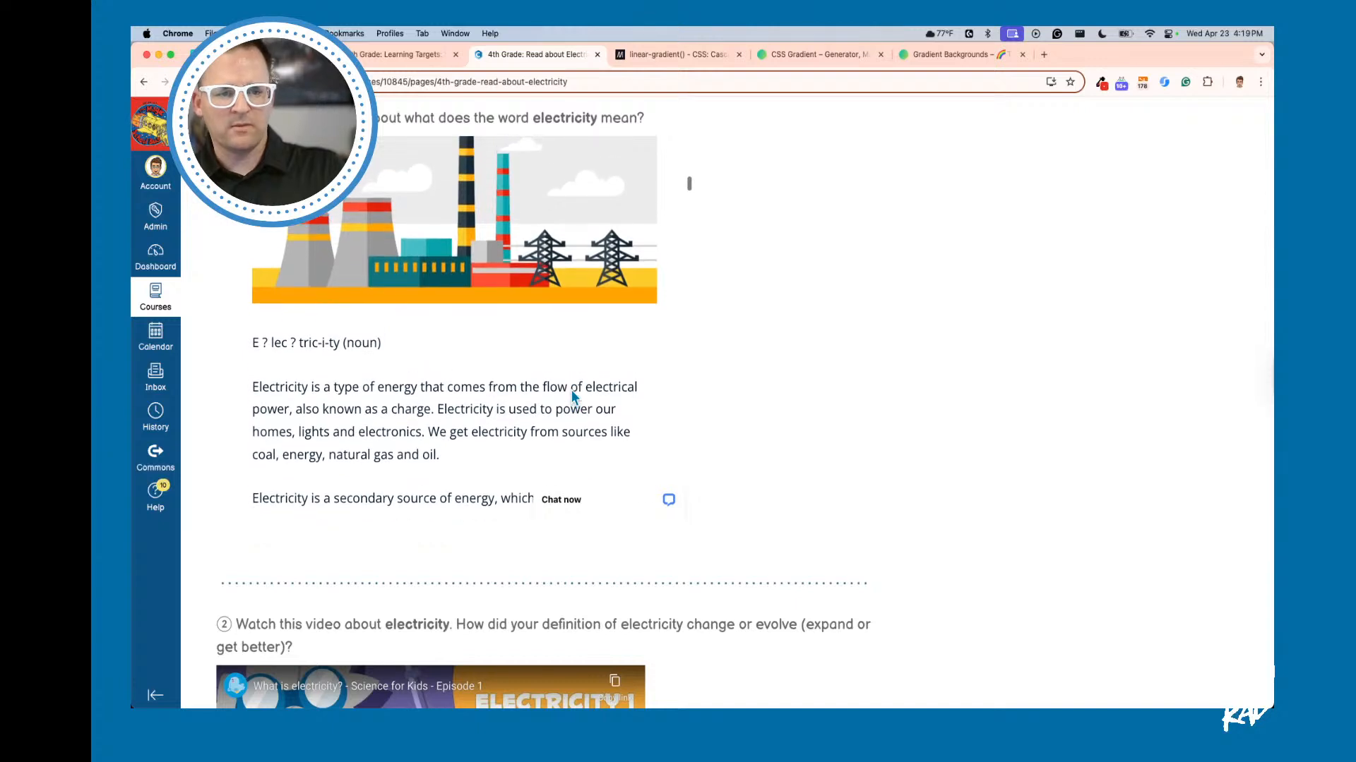
pyautogui.scroll(-1, 214, 427)
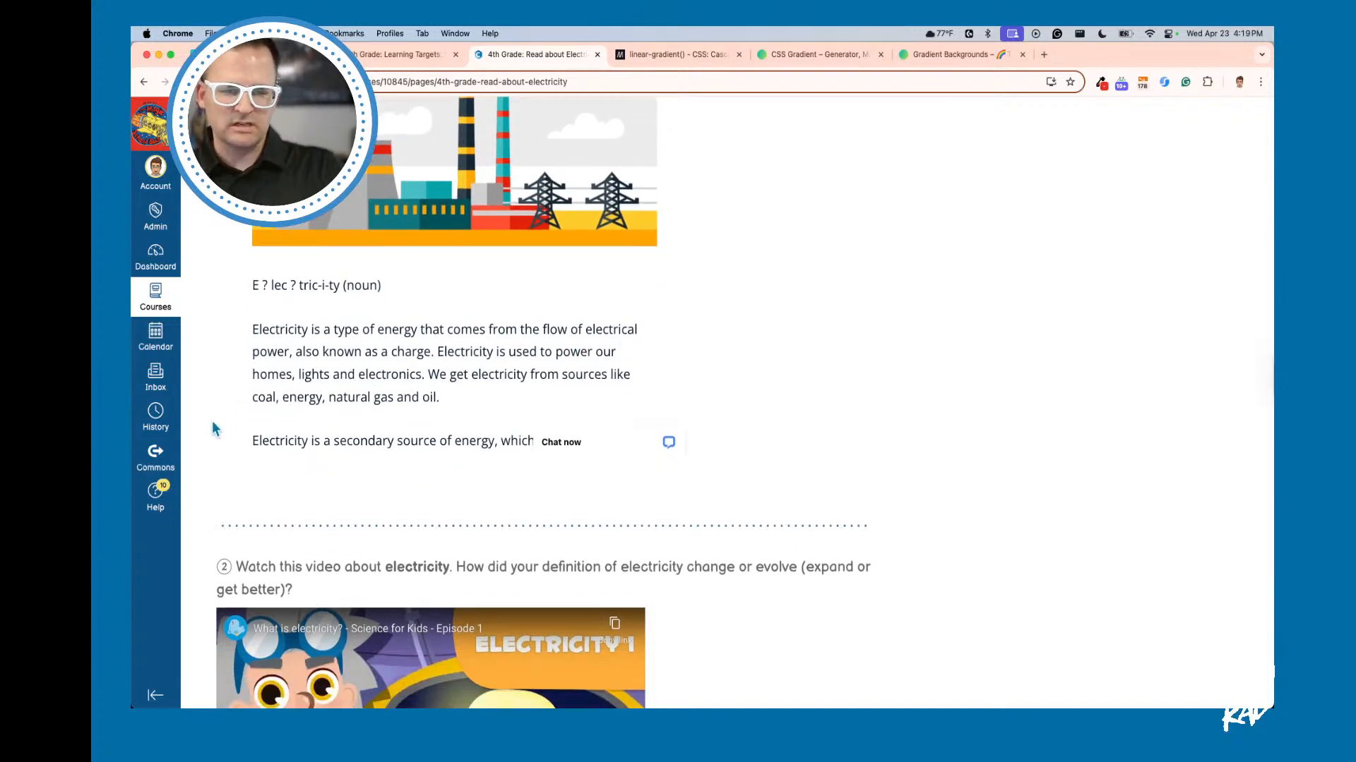
pyautogui.scroll(-3, 214, 427)
pyautogui.scroll(-1, 224, 389)
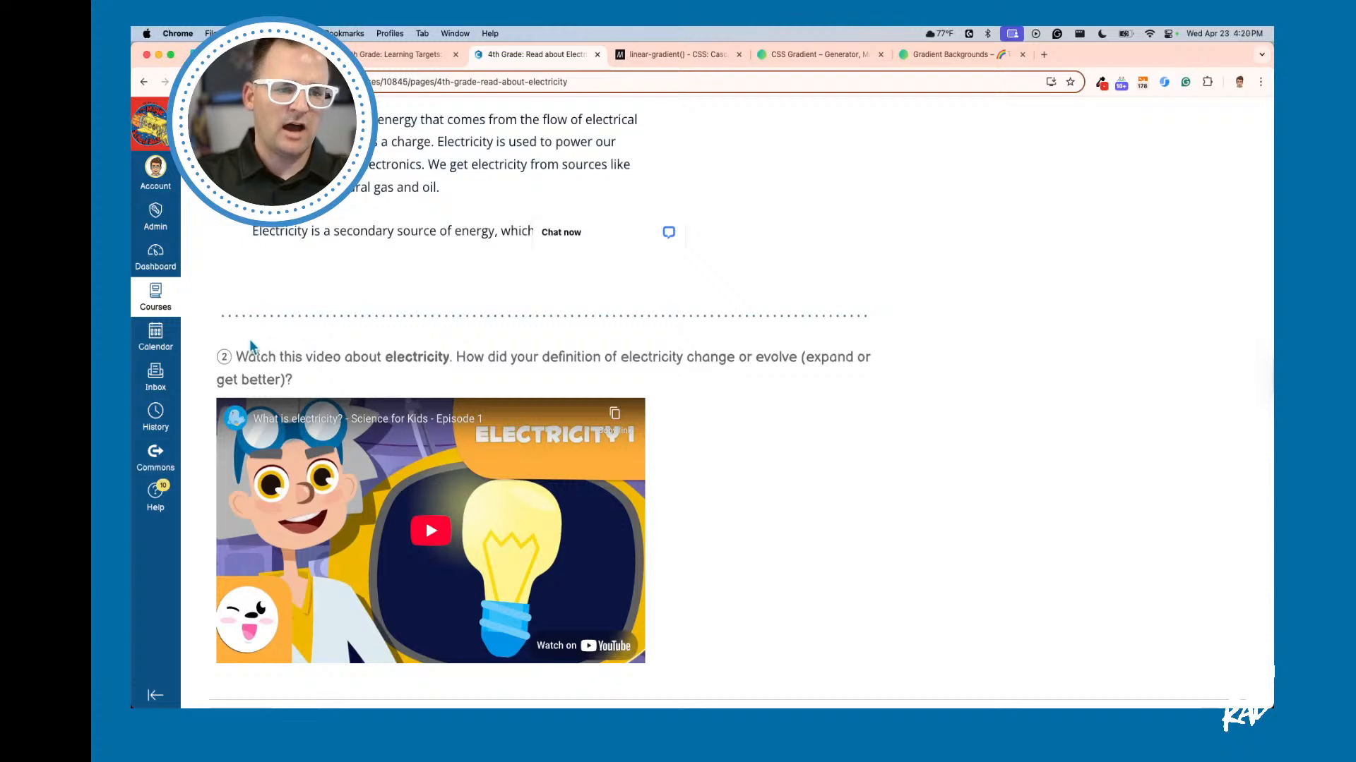
pyautogui.scroll(-2, 465, 424)
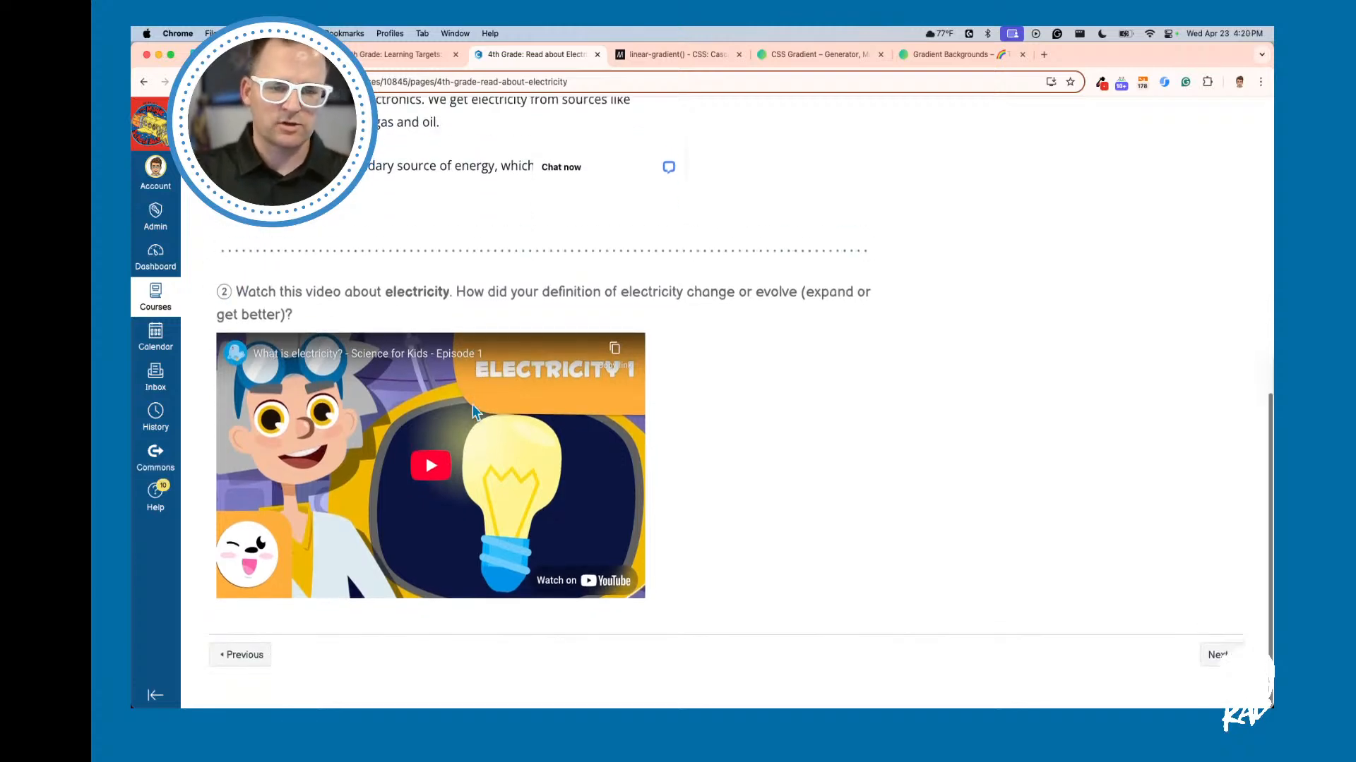
pyautogui.scroll(10, 475, 412)
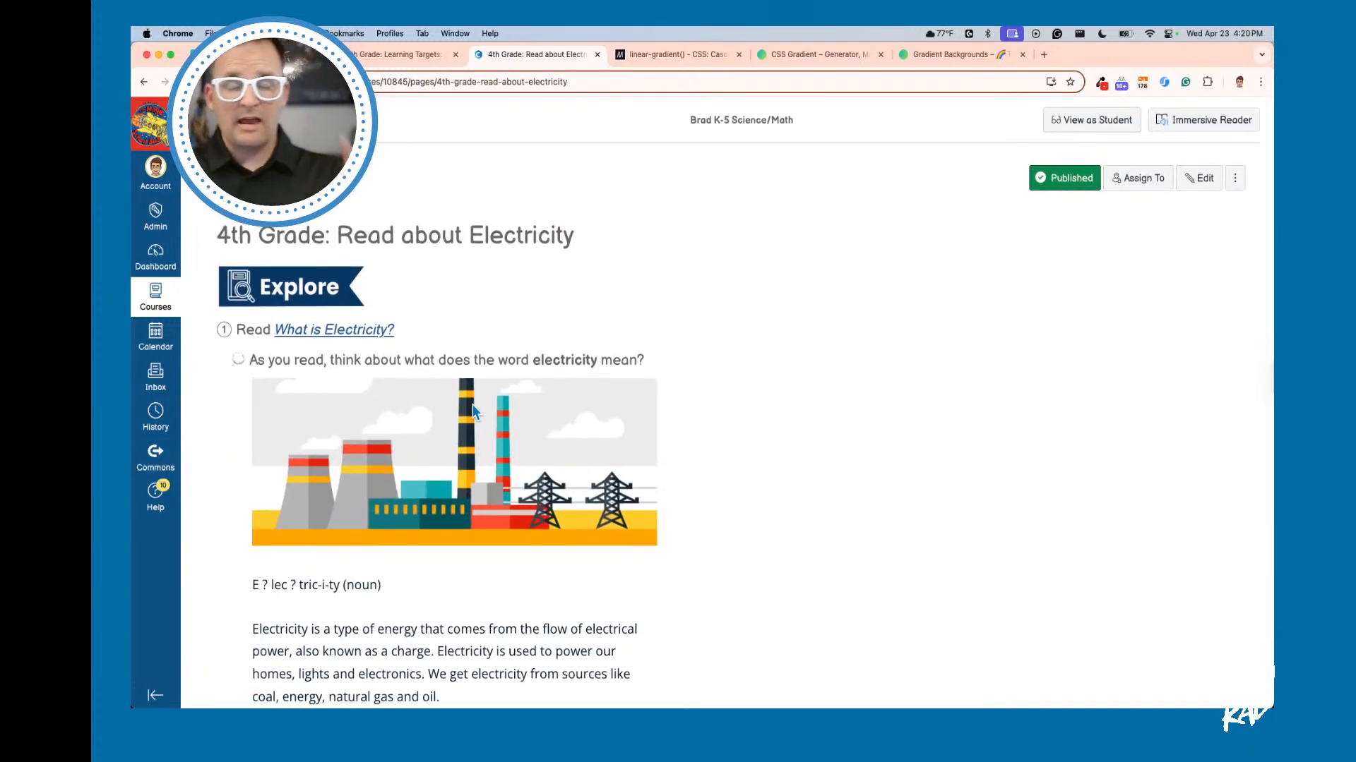
pyautogui.scroll(-3, 473, 407)
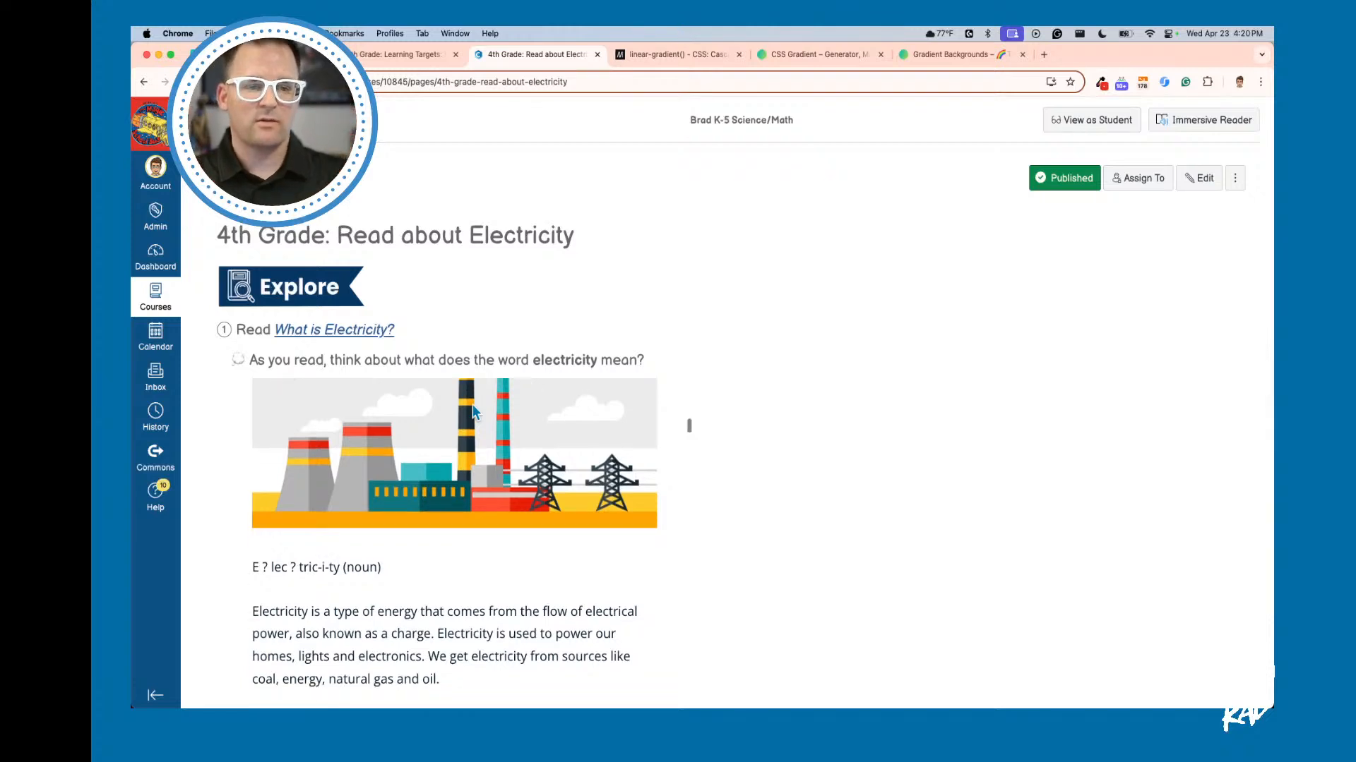
pyautogui.scroll(5, 474, 415)
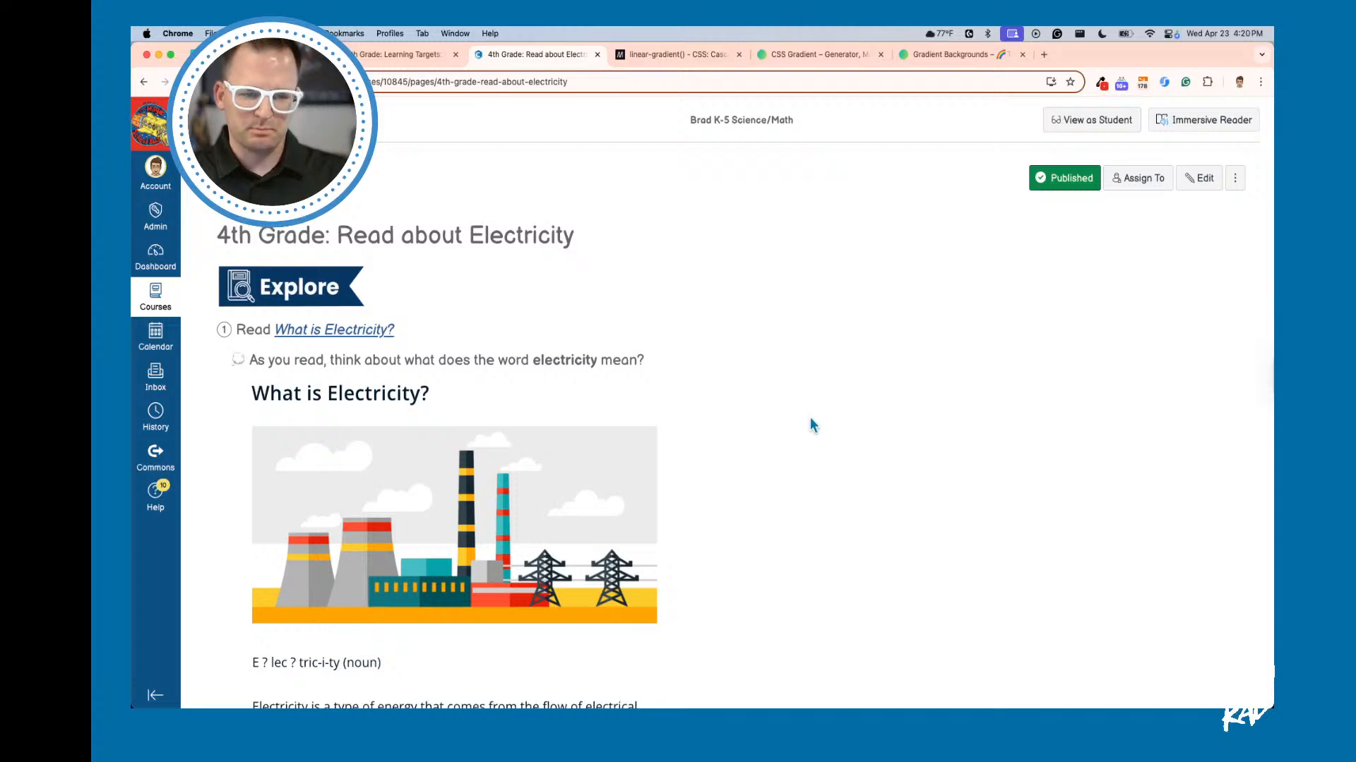
pyautogui.scroll(-8, 811, 417)
pyautogui.scroll(5, 810, 418)
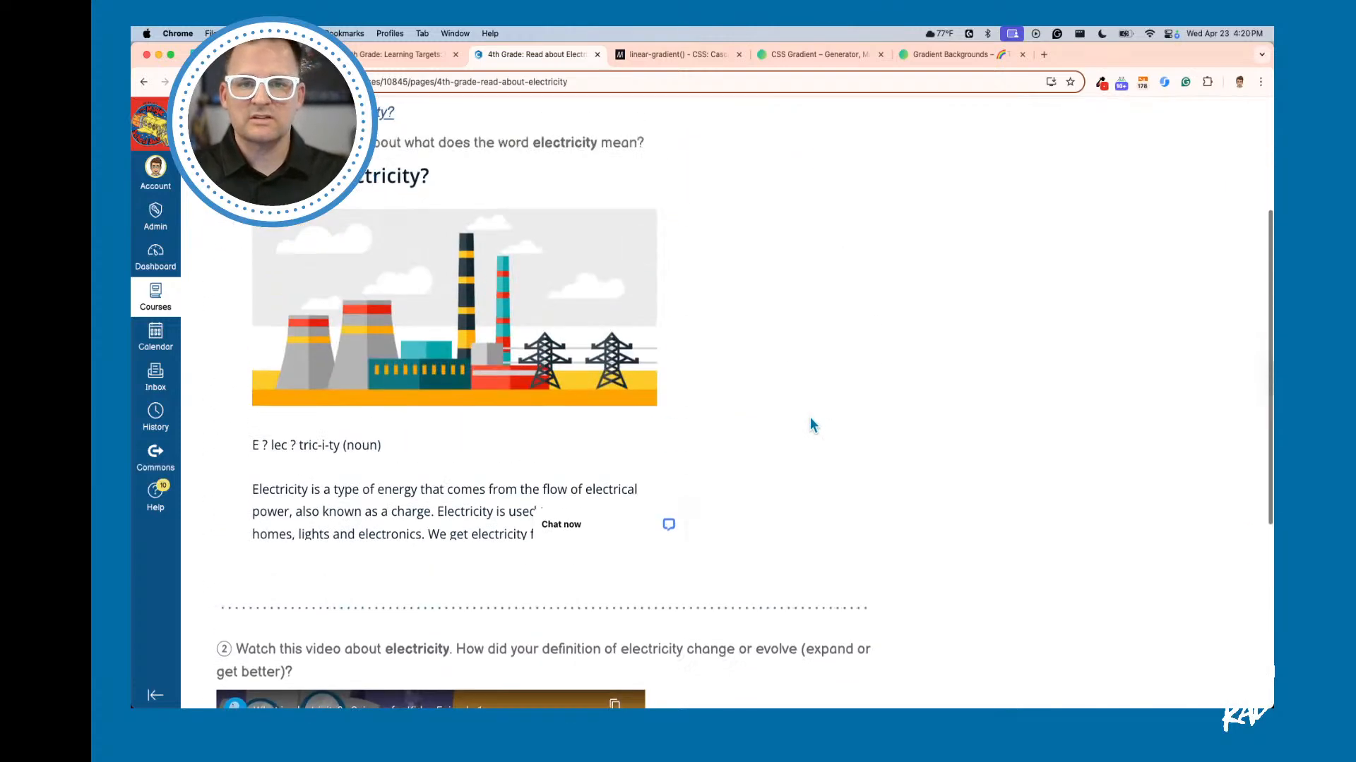
pyautogui.scroll(4, 811, 417)
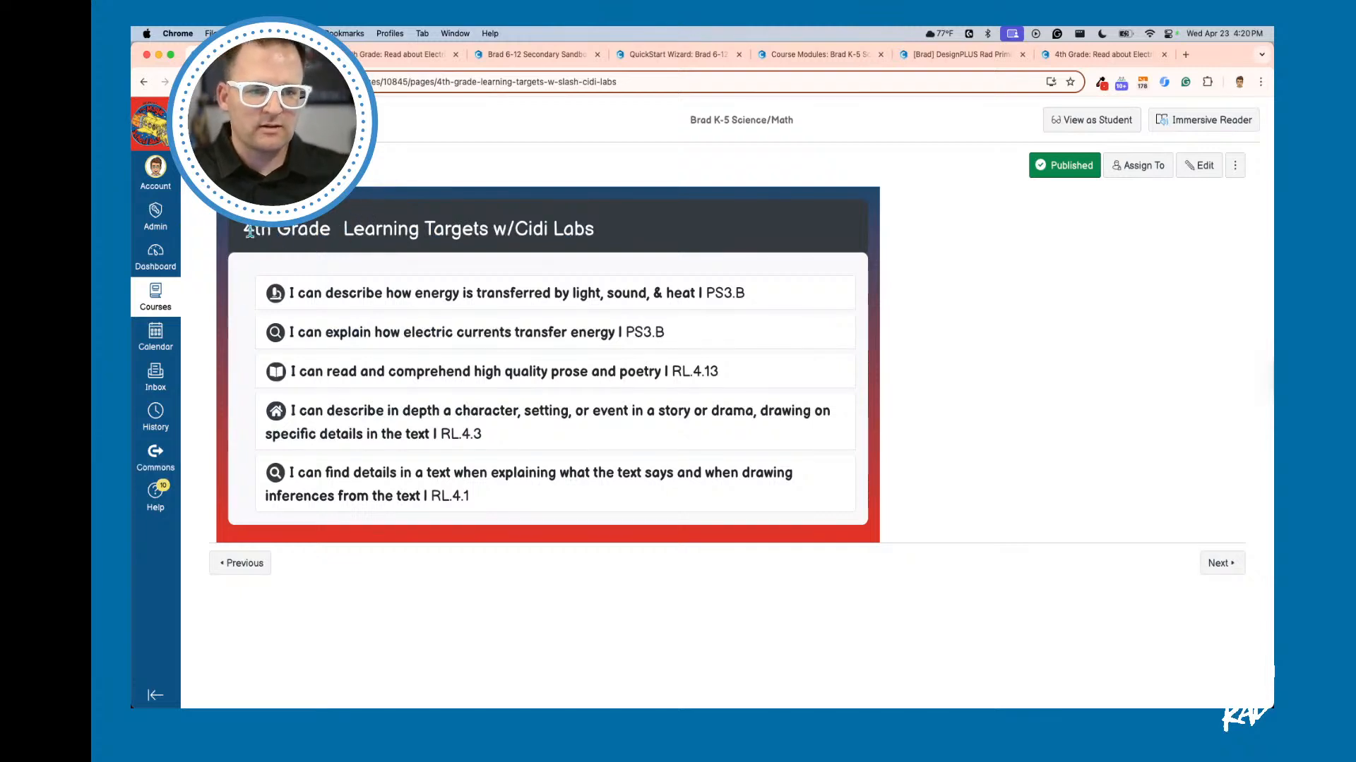
# Step: Examine the title header of the "4th Grade Learning Targets w/Cidi Labs" page
pyautogui.moveTo(249, 232); pyautogui.dragTo(671, 233)
pyautogui.click(672, 234)
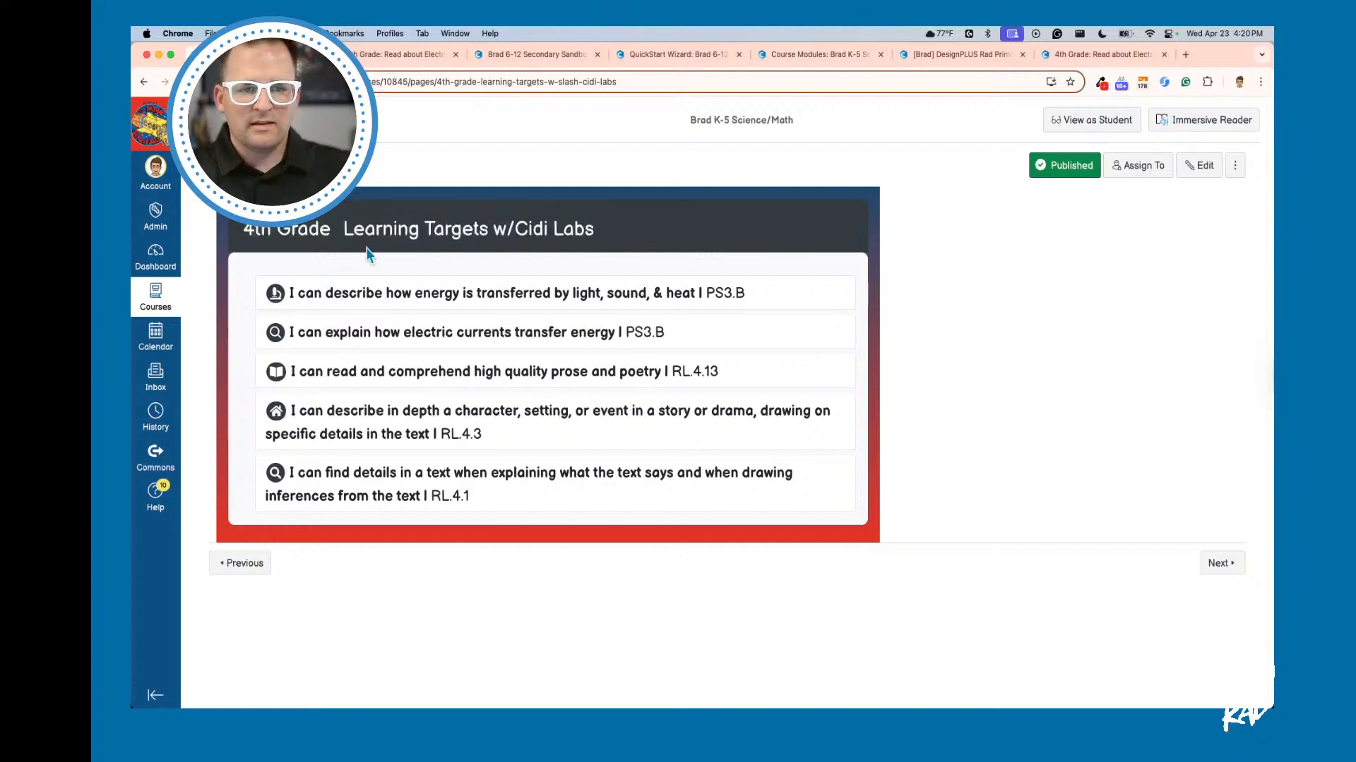
pyautogui.moveTo(248, 232); pyautogui.dragTo(687, 220)
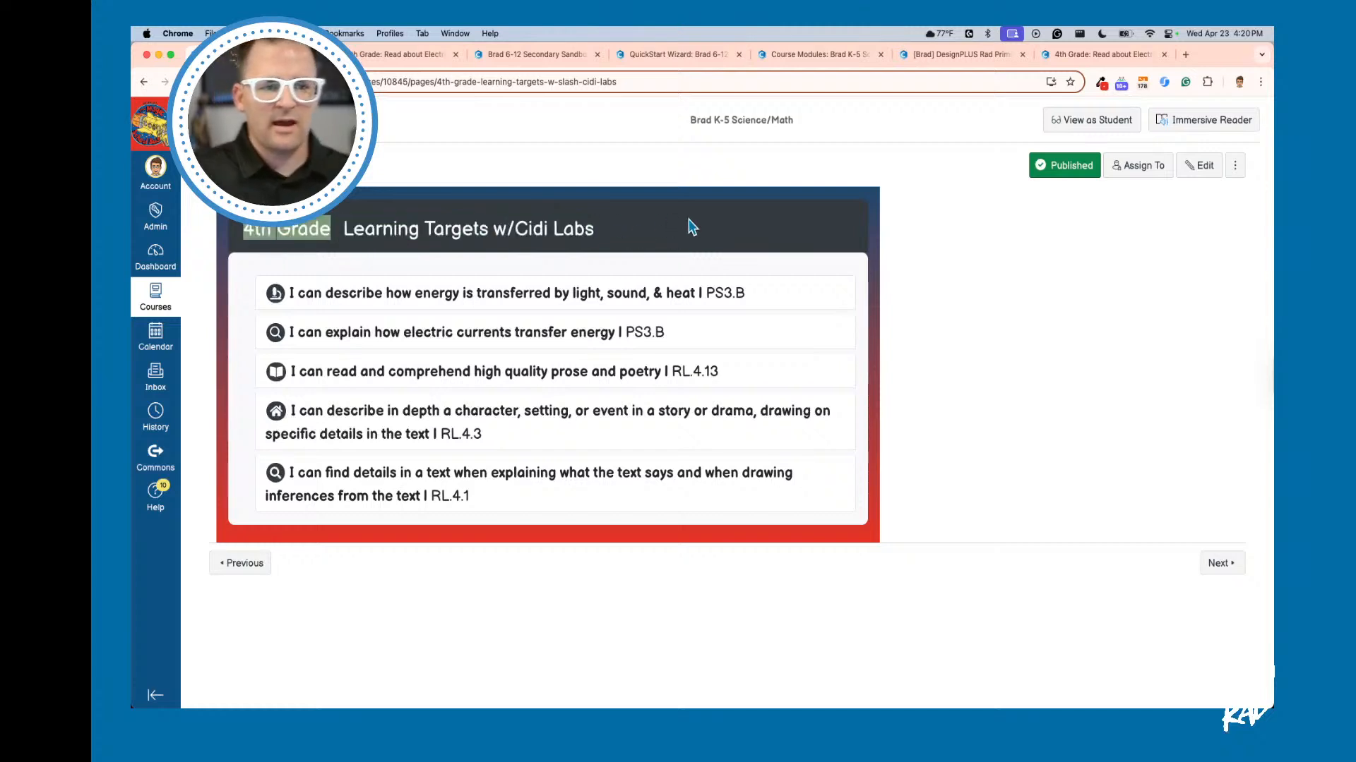
pyautogui.click(645, 228)
pyautogui.moveTo(247, 231); pyautogui.dragTo(605, 237)
pyautogui.click(606, 237)
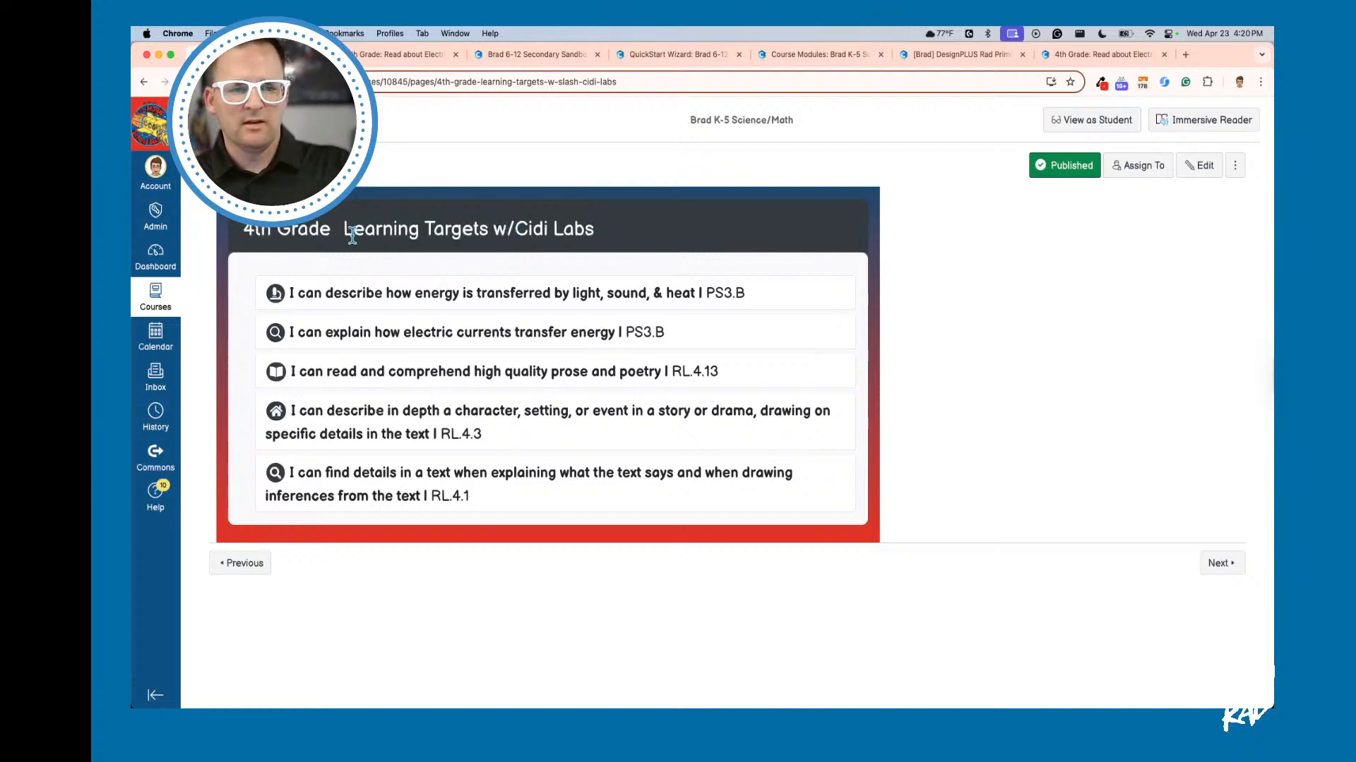
# Step: Examine the header and the first three icon-marked "I can" statements on the Cidi Labs Learning Targets page
pyautogui.moveTo(352, 236); pyautogui.dragTo(651, 246)
pyautogui.click(651, 246)
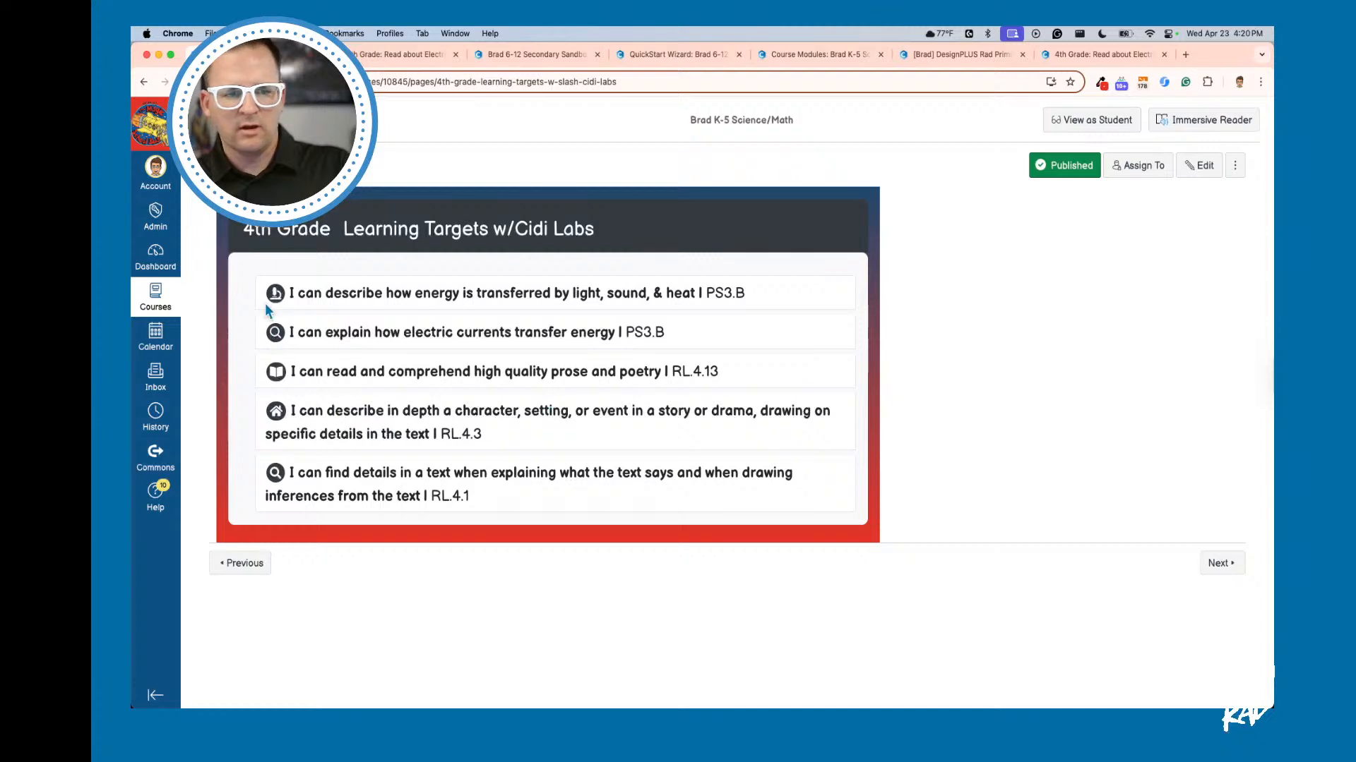
pyautogui.moveTo(269, 293); pyautogui.dragTo(722, 372)
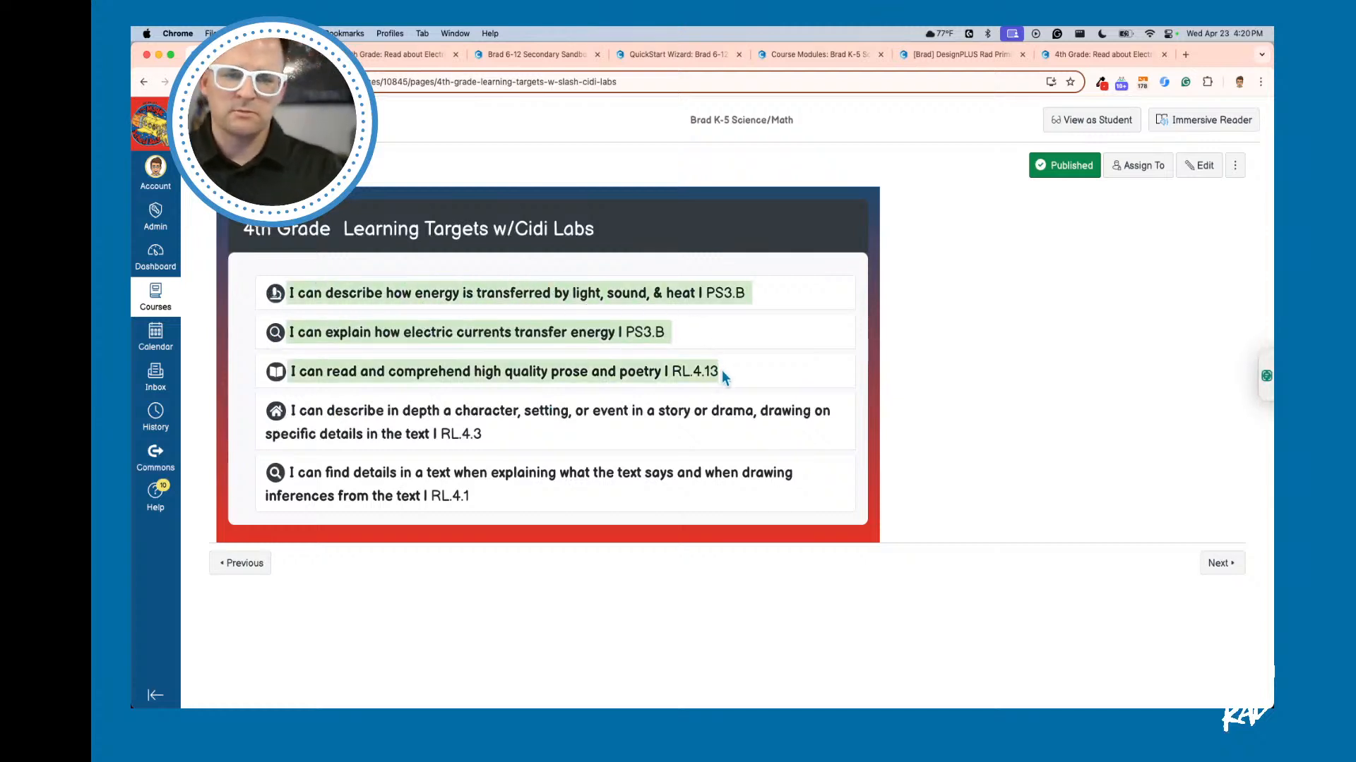
pyautogui.click(281, 297)
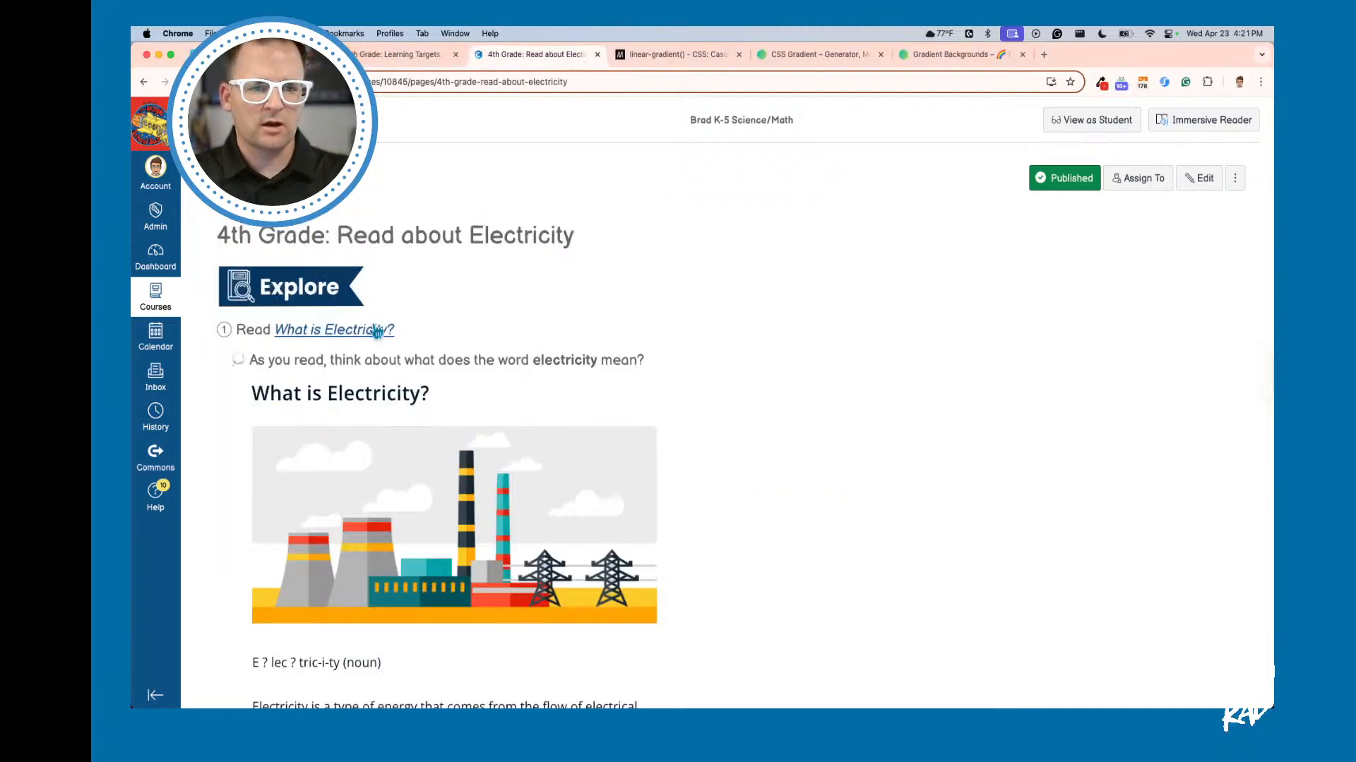
# Step: Switch to the plain "4th Grade: Learning Targets" page, open it in Immersive Reader, and examine how its banner and emoji statements are rendered
pyautogui.click(371, 60)
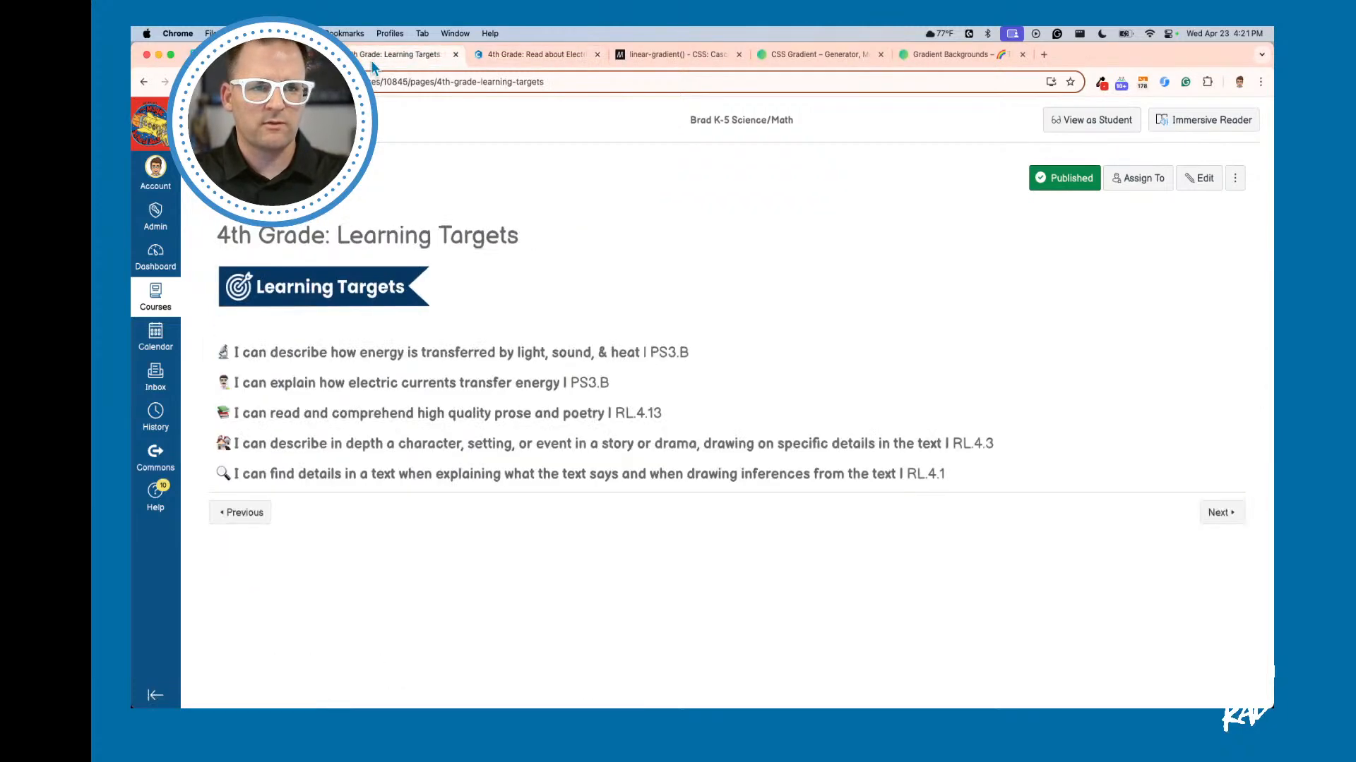
pyautogui.doubleClick(349, 239)
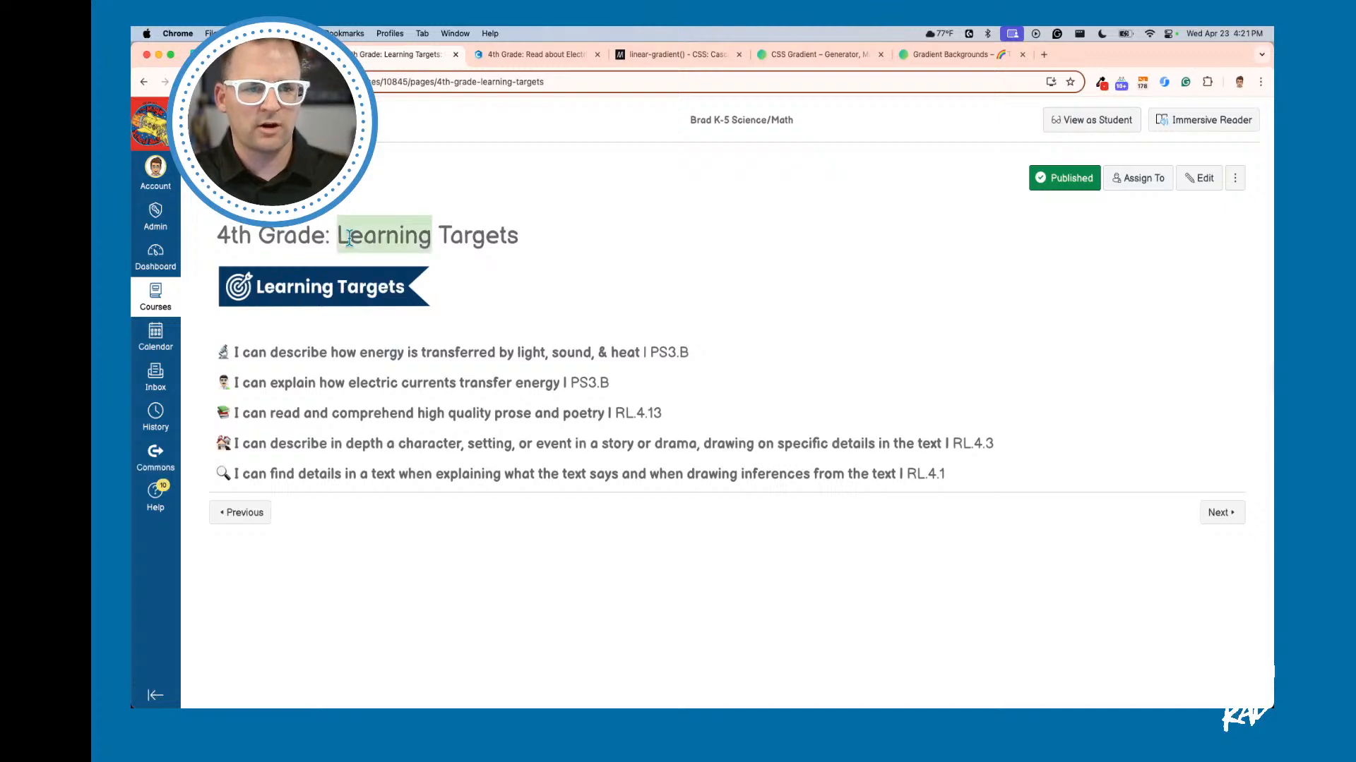
pyautogui.click(1175, 126)
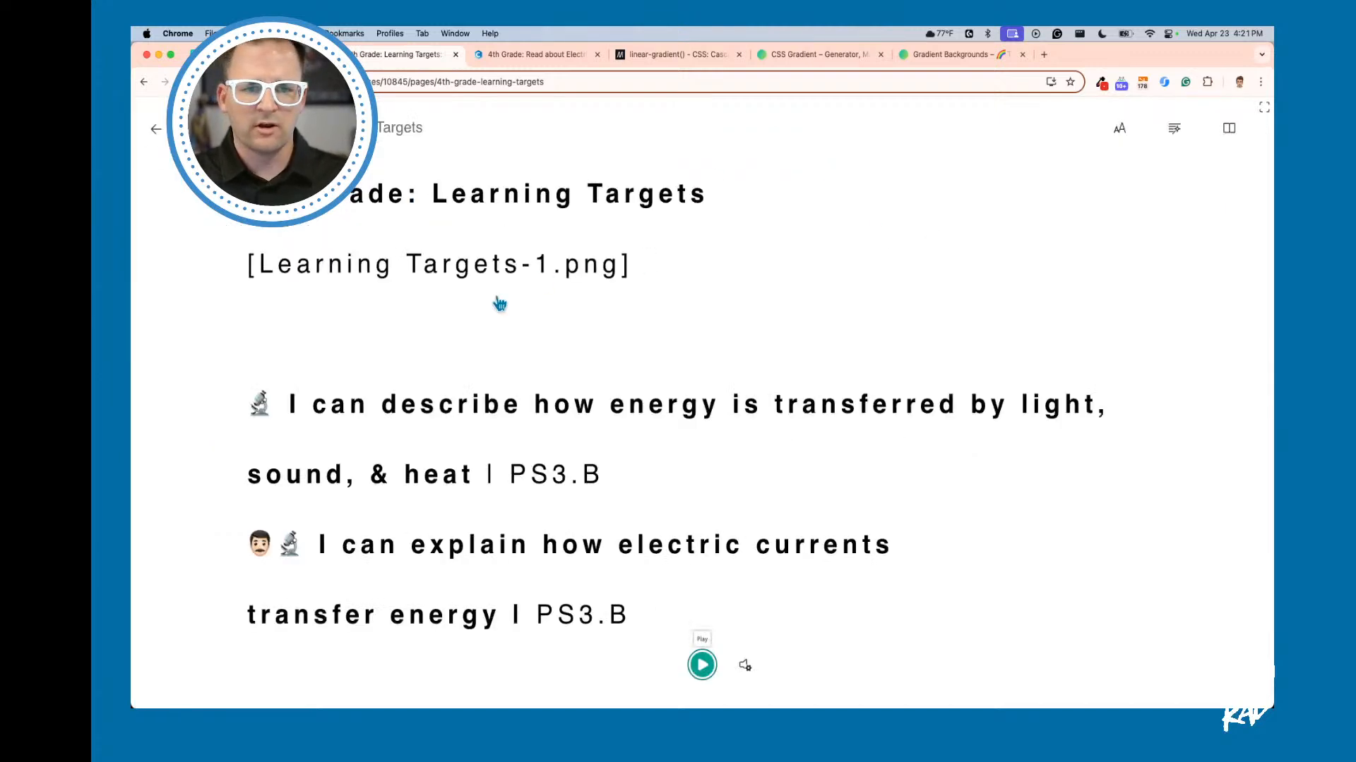
pyautogui.scroll(-1, 352, 309)
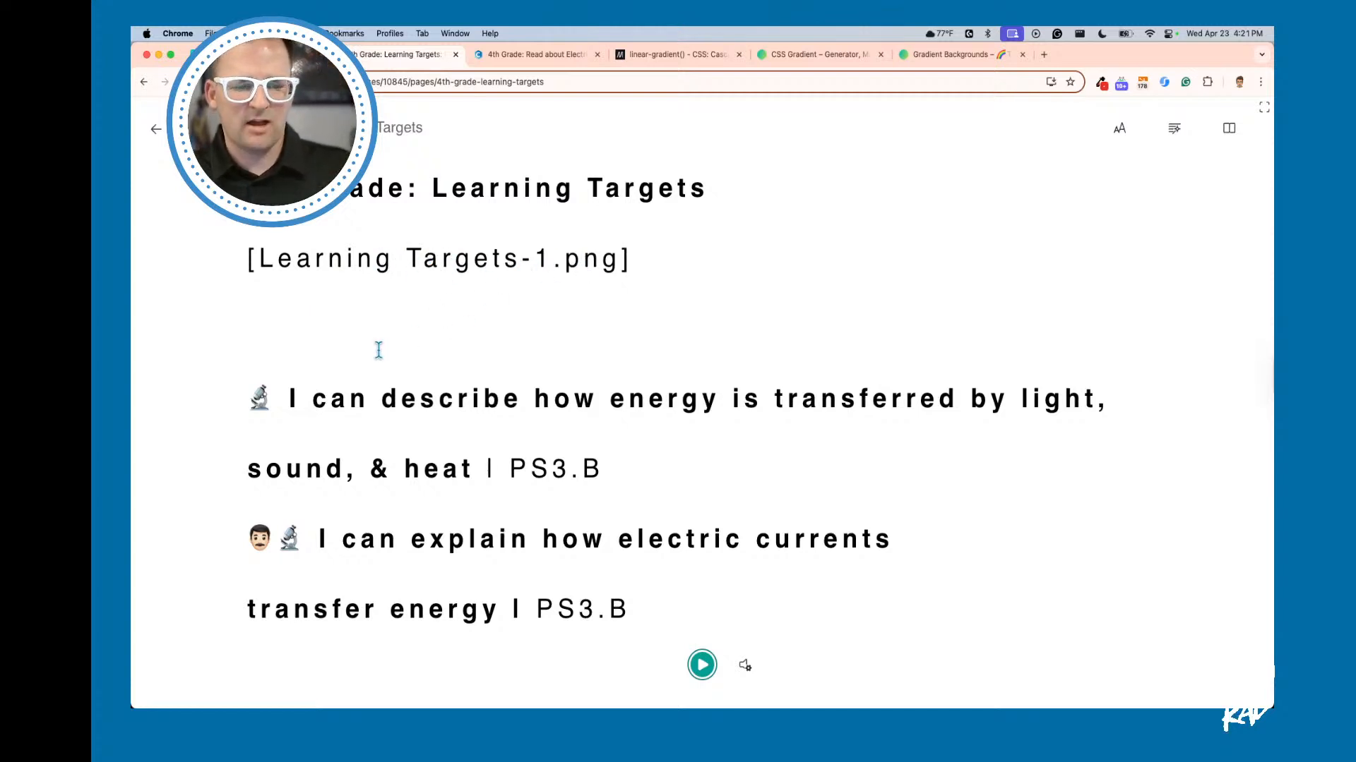
pyautogui.scroll(-1, 348, 415)
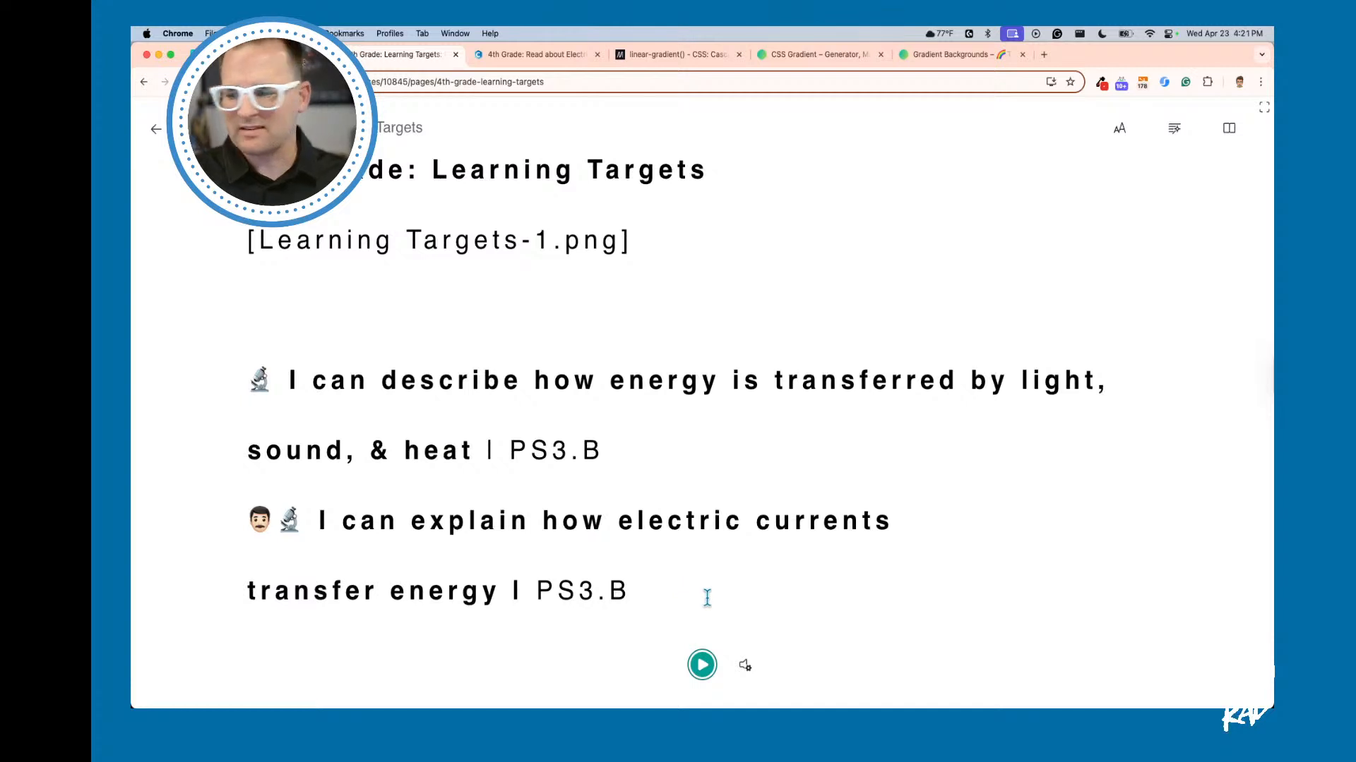
# Step: Listen to Immersive Reader read the plain page's learning targets aloud, stop the playback, and return to the page
pyautogui.click(702, 665)
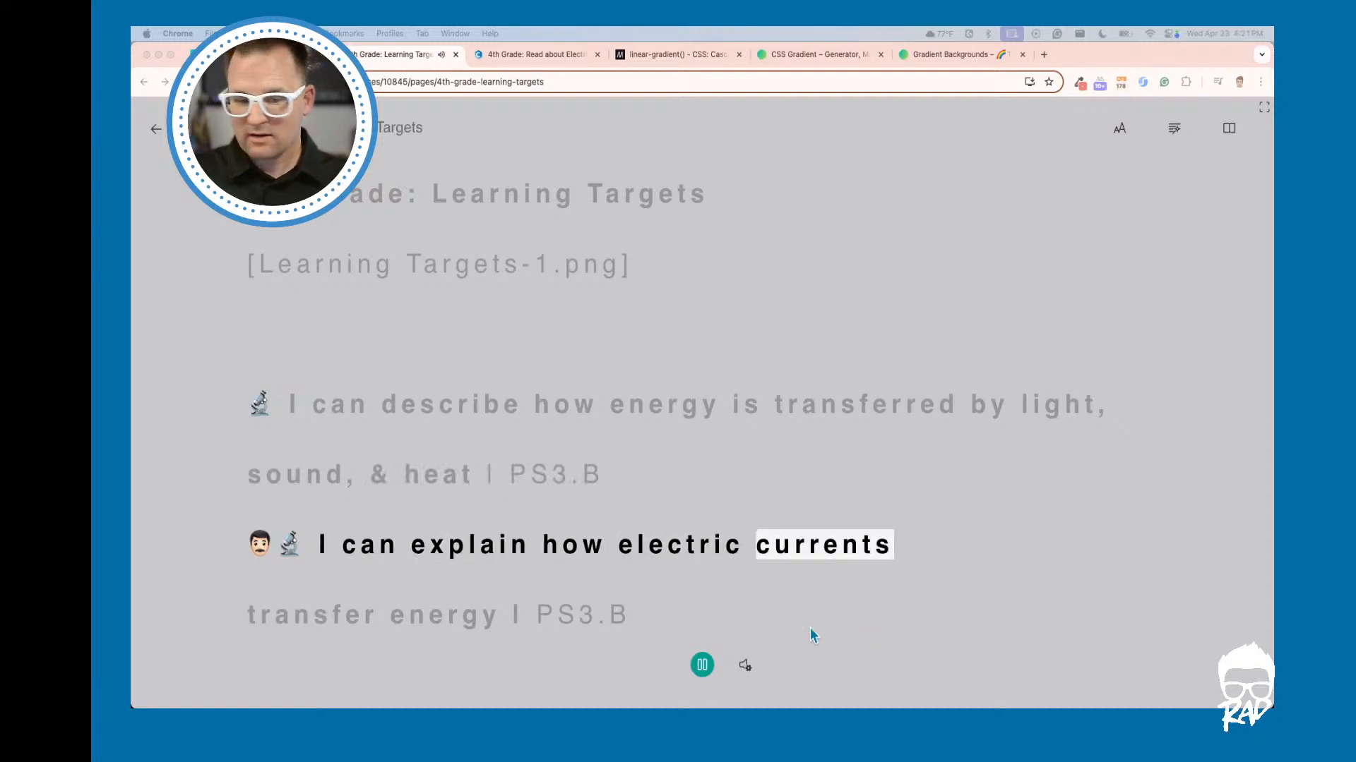
pyautogui.click(702, 665)
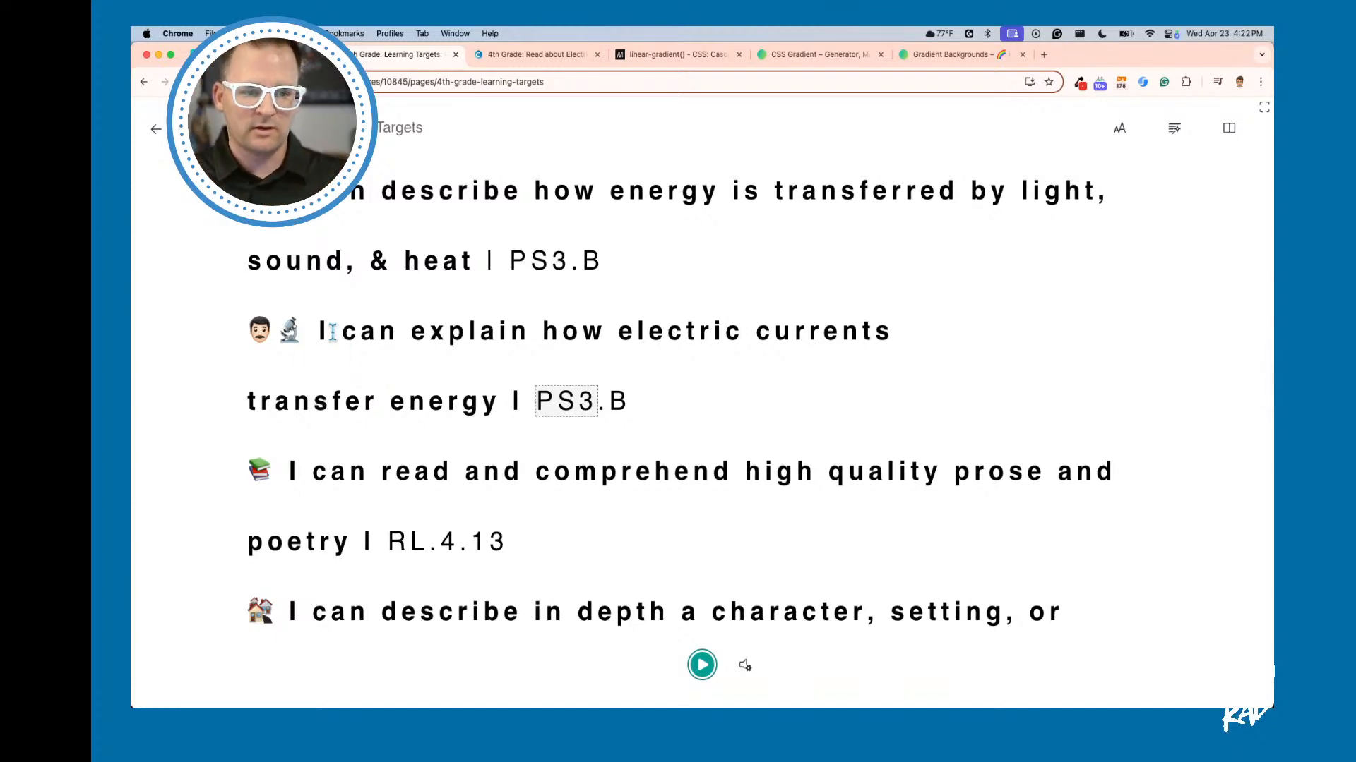
pyautogui.scroll(5, 362, 341)
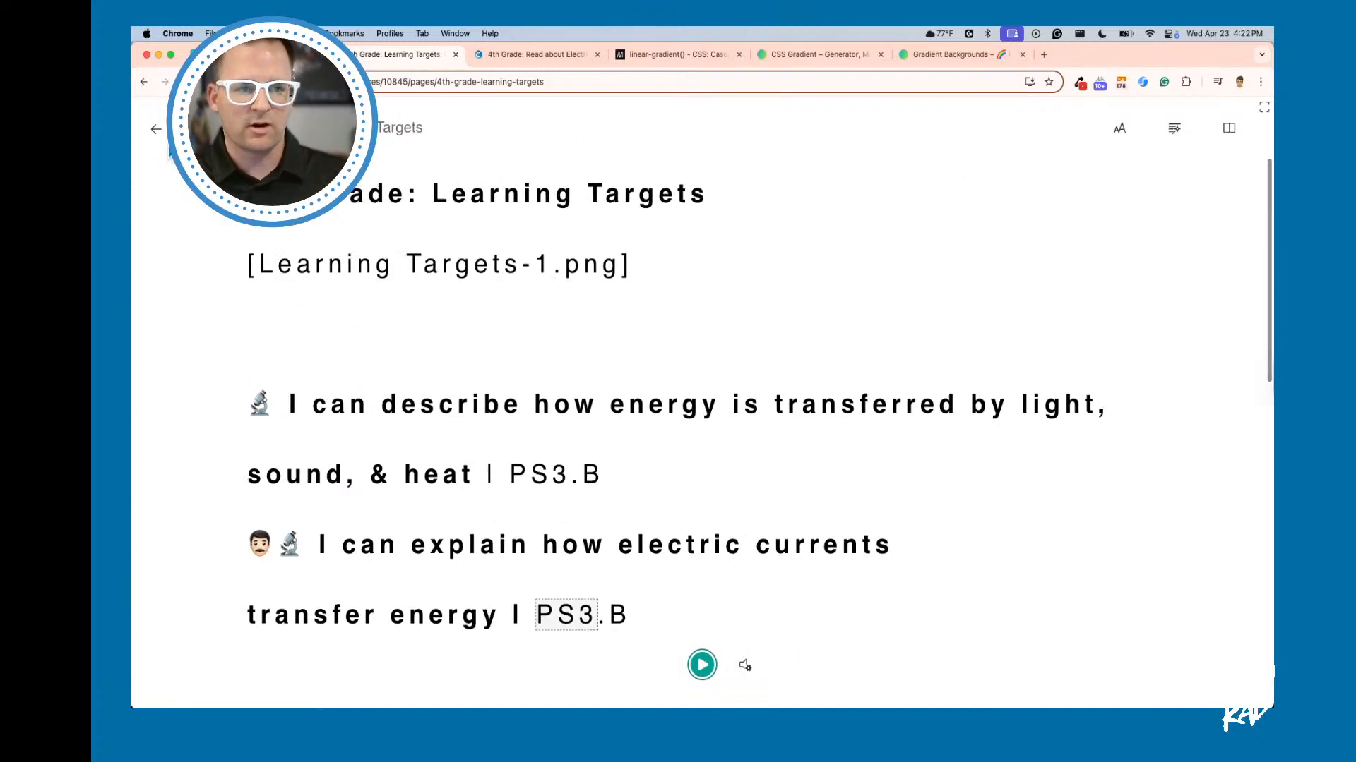
pyautogui.click(156, 128)
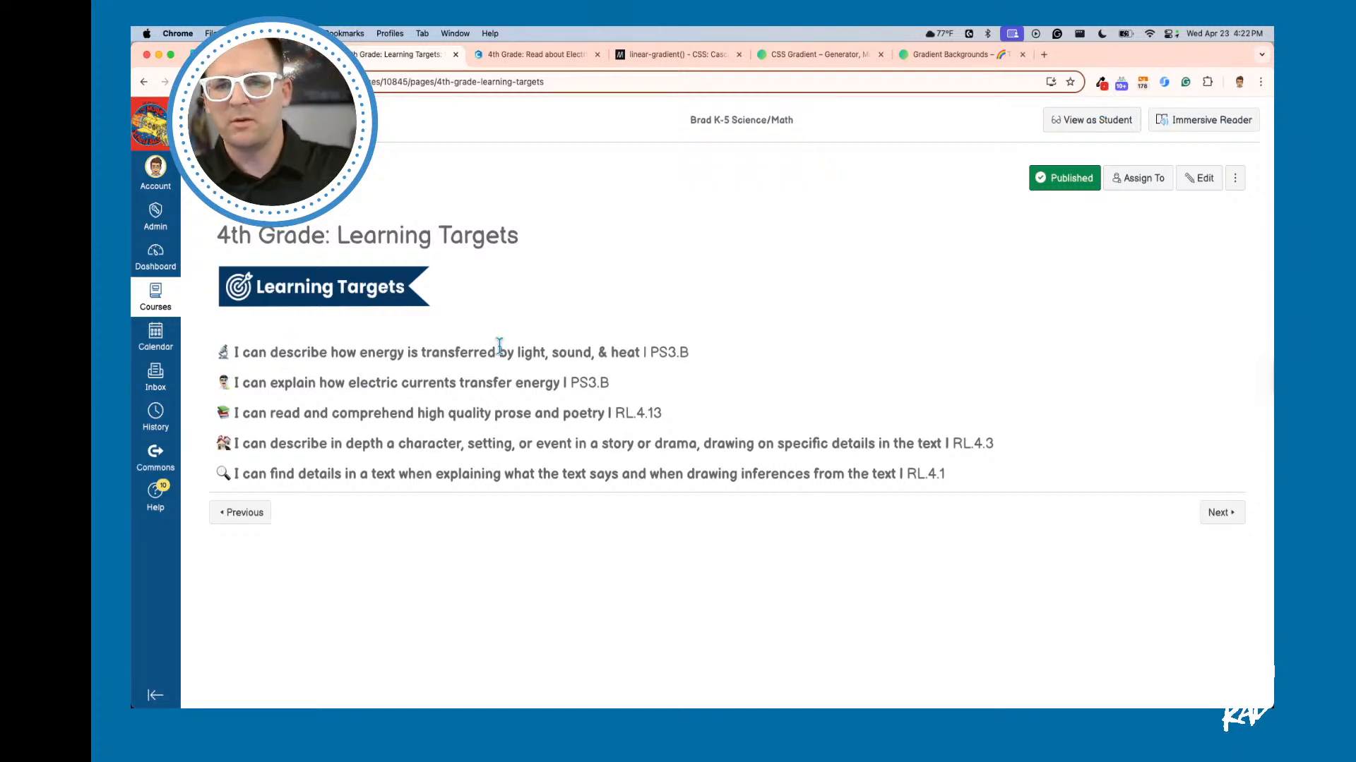
# Step: Switch to the Learning Targets w/Cidi Labs page, open it in Immersive Reader, and examine its heading and bulleted statements
pyautogui.press('super+grave')
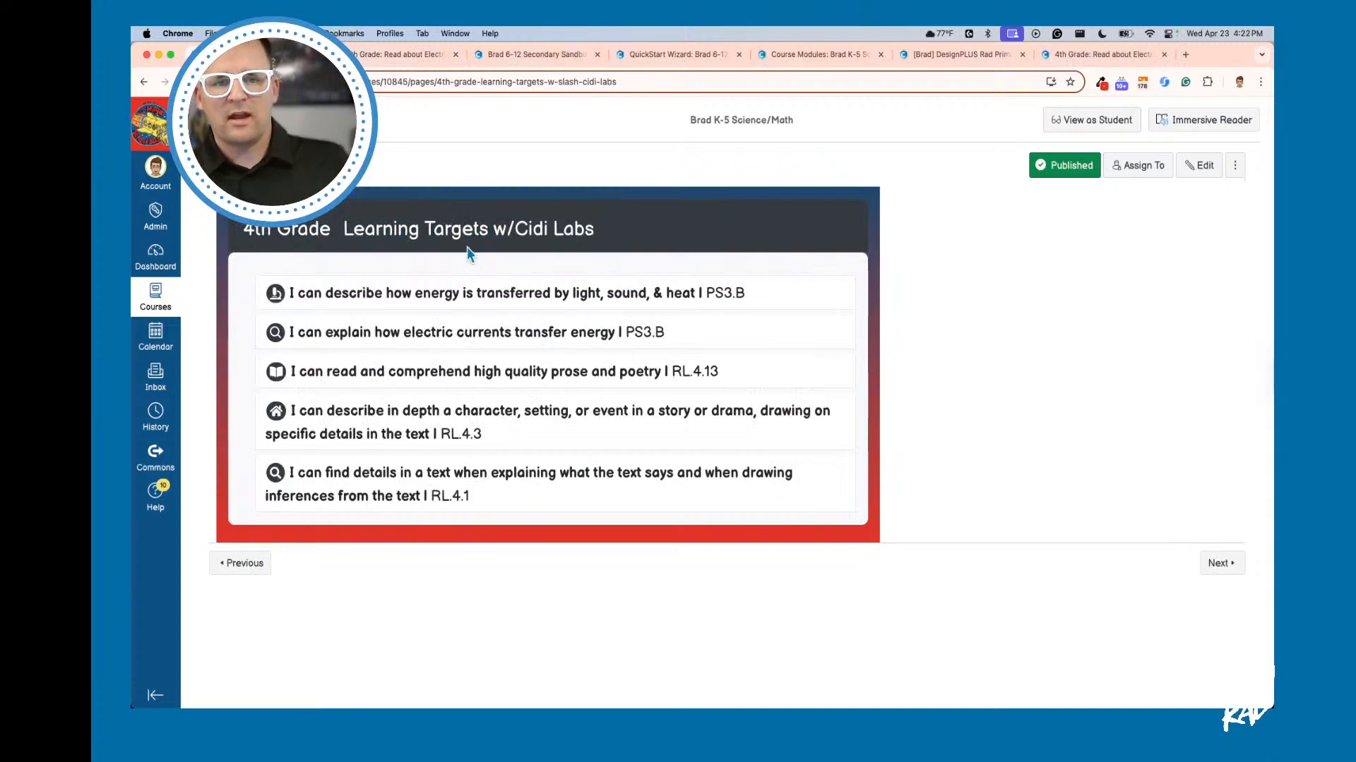
pyautogui.click(1205, 124)
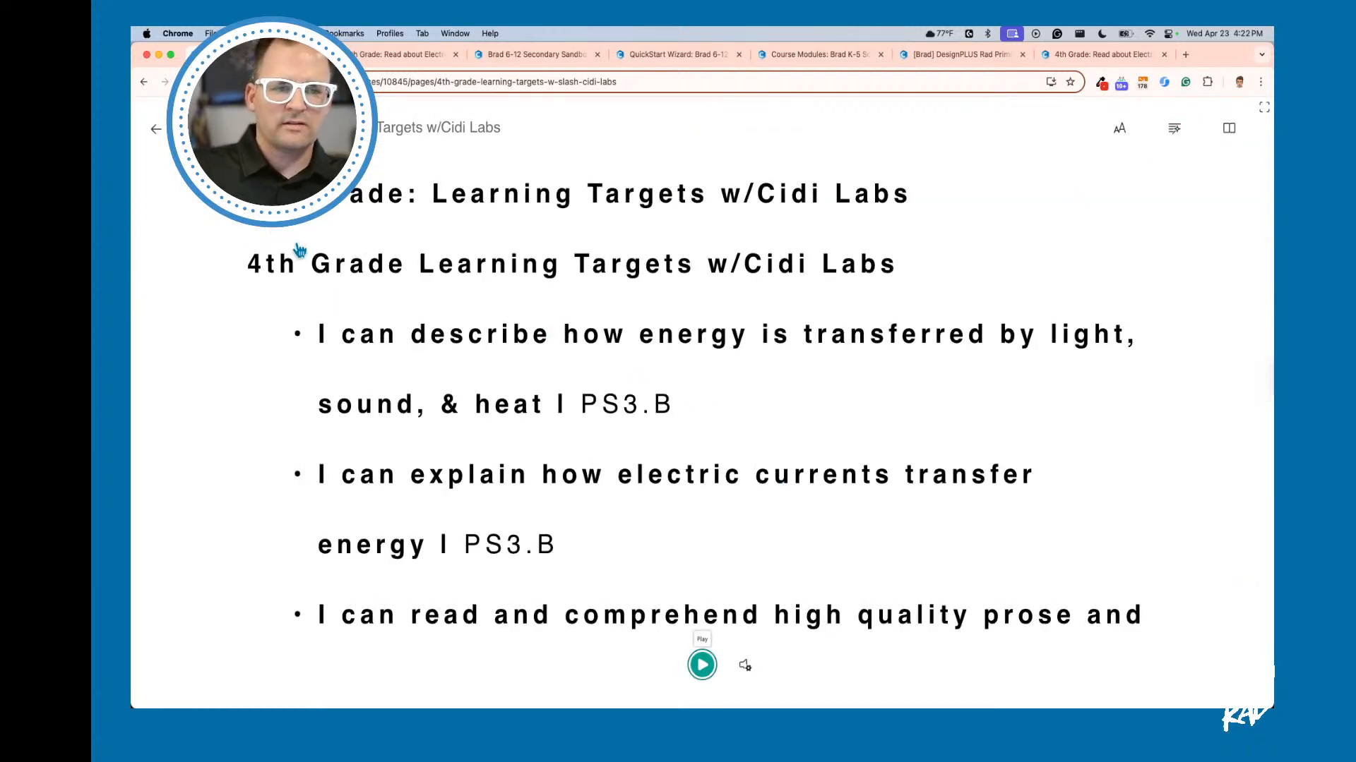
pyautogui.scroll(-1, 300, 250)
pyautogui.scroll(-1, 376, 261)
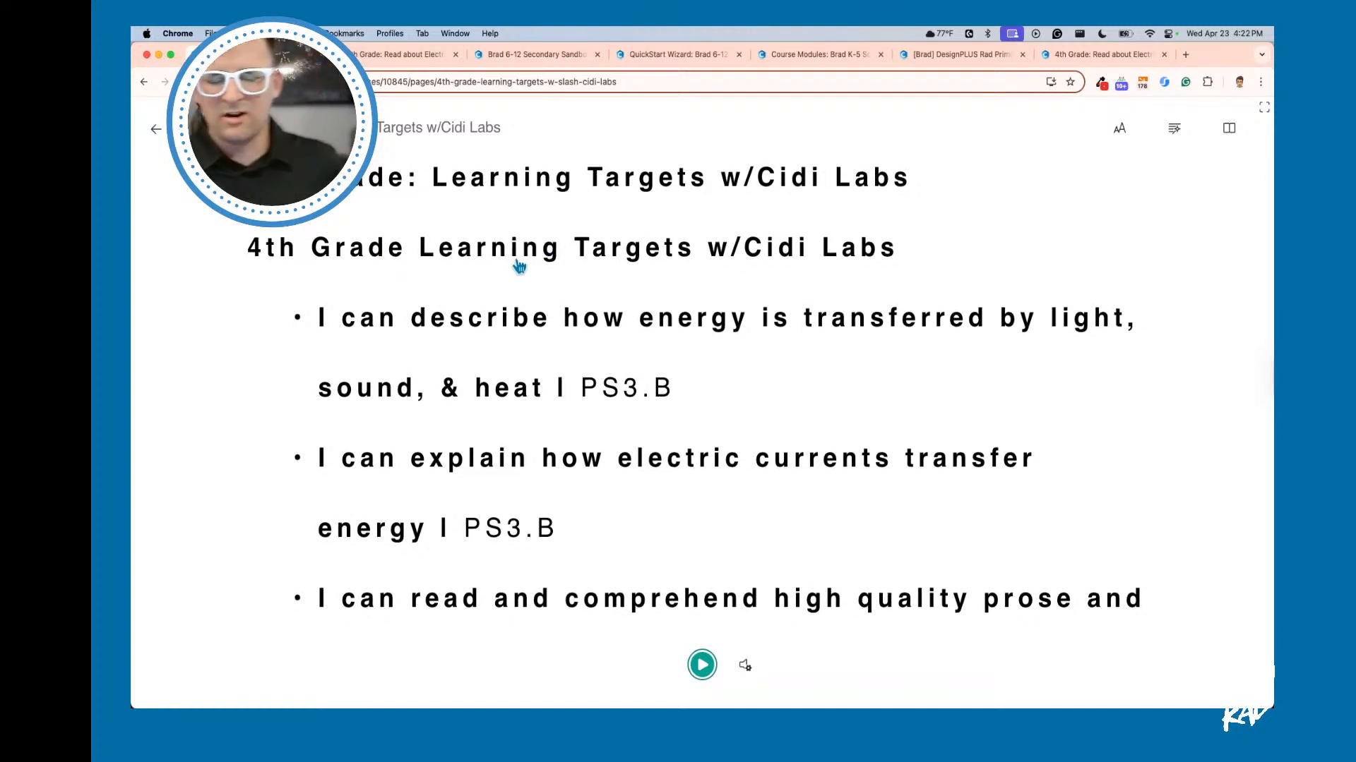
pyautogui.scroll(-2, 468, 233)
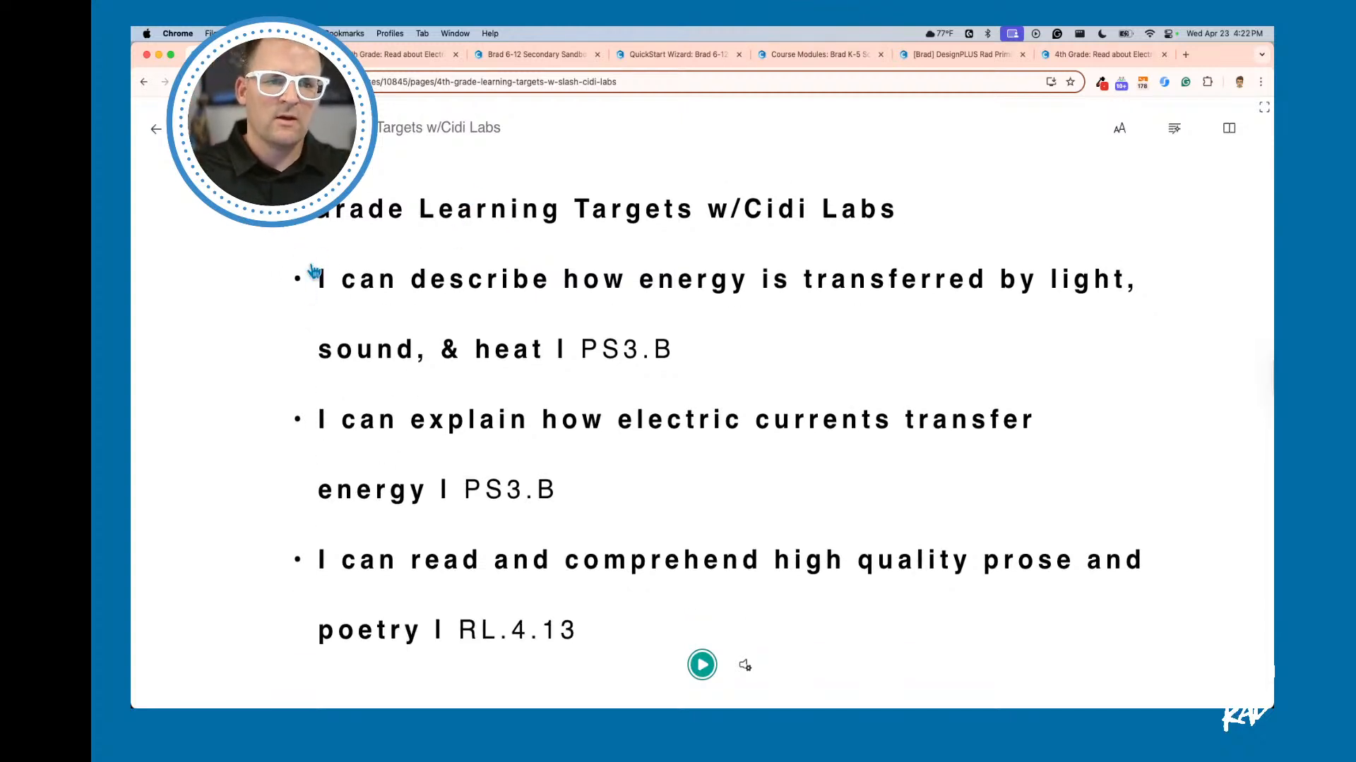
pyautogui.scroll(-3, 323, 298)
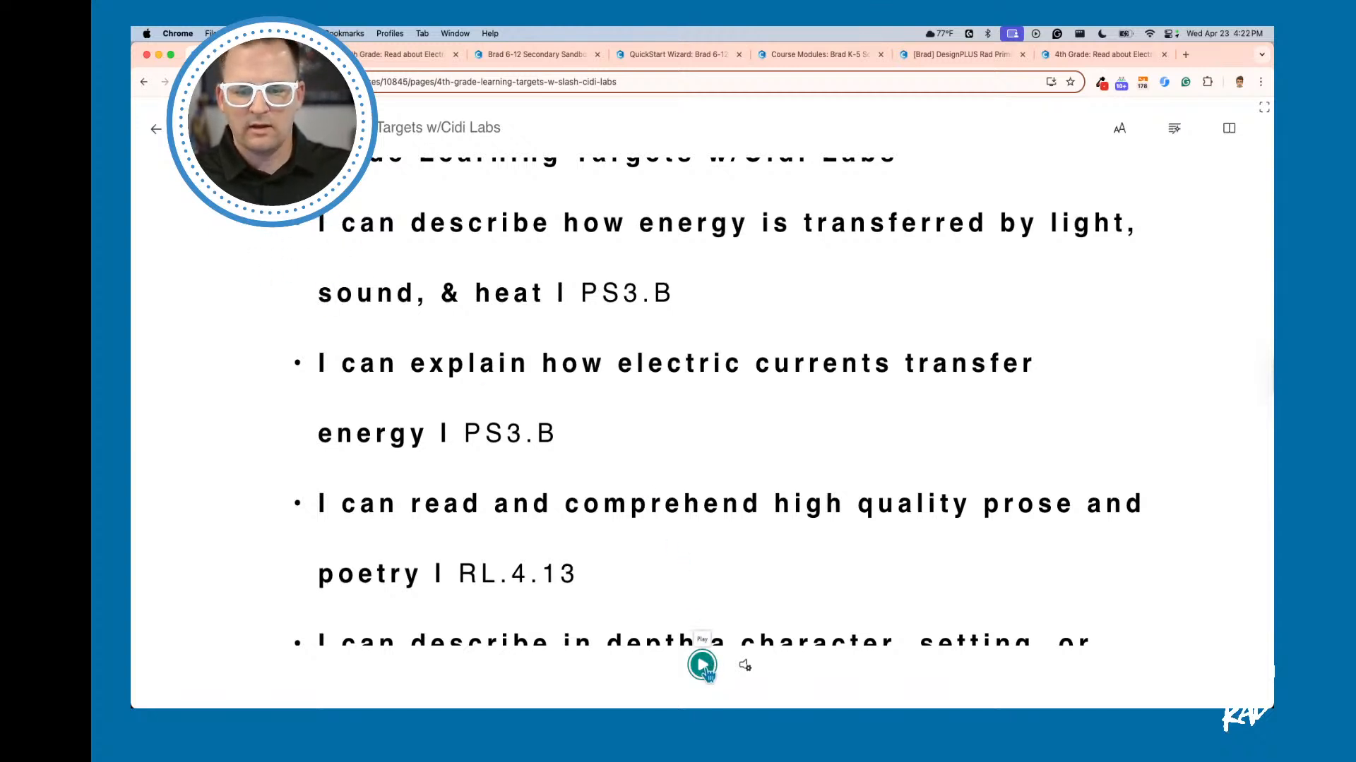
# Step: Play the read-aloud from the "4th Grade Learning Targets w/Cidi Labs" heading, stop it, and exit Immersive Reader
pyautogui.scroll(2, 332, 247)
pyautogui.click(341, 268)
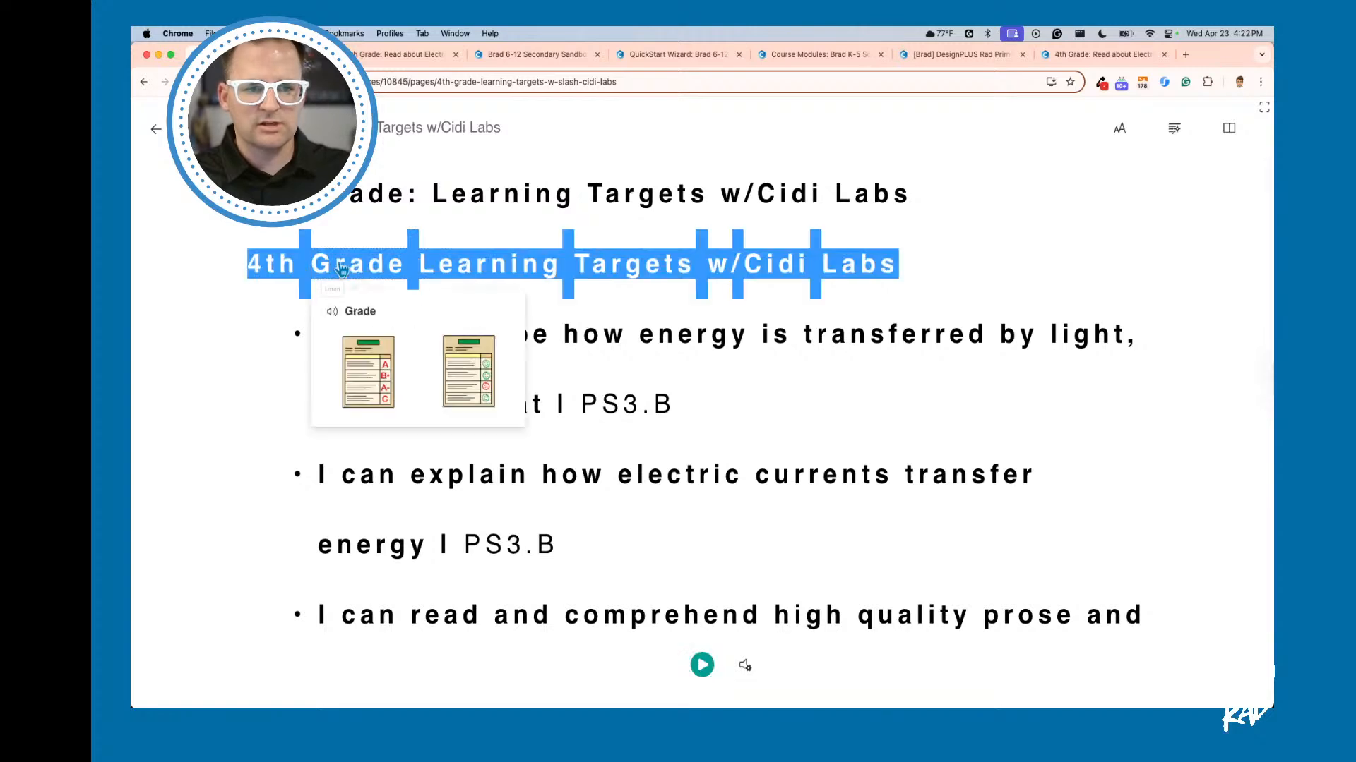
pyautogui.click(702, 665)
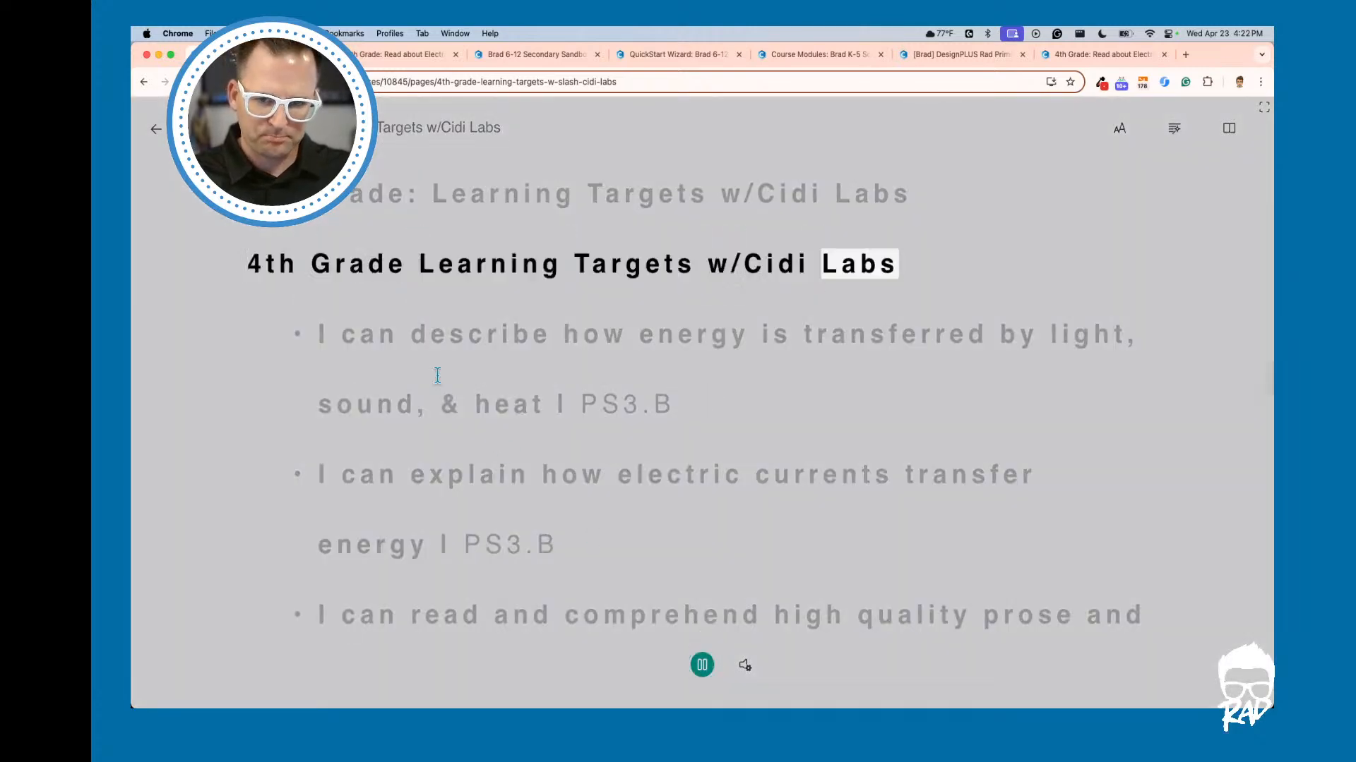
pyautogui.click(702, 665)
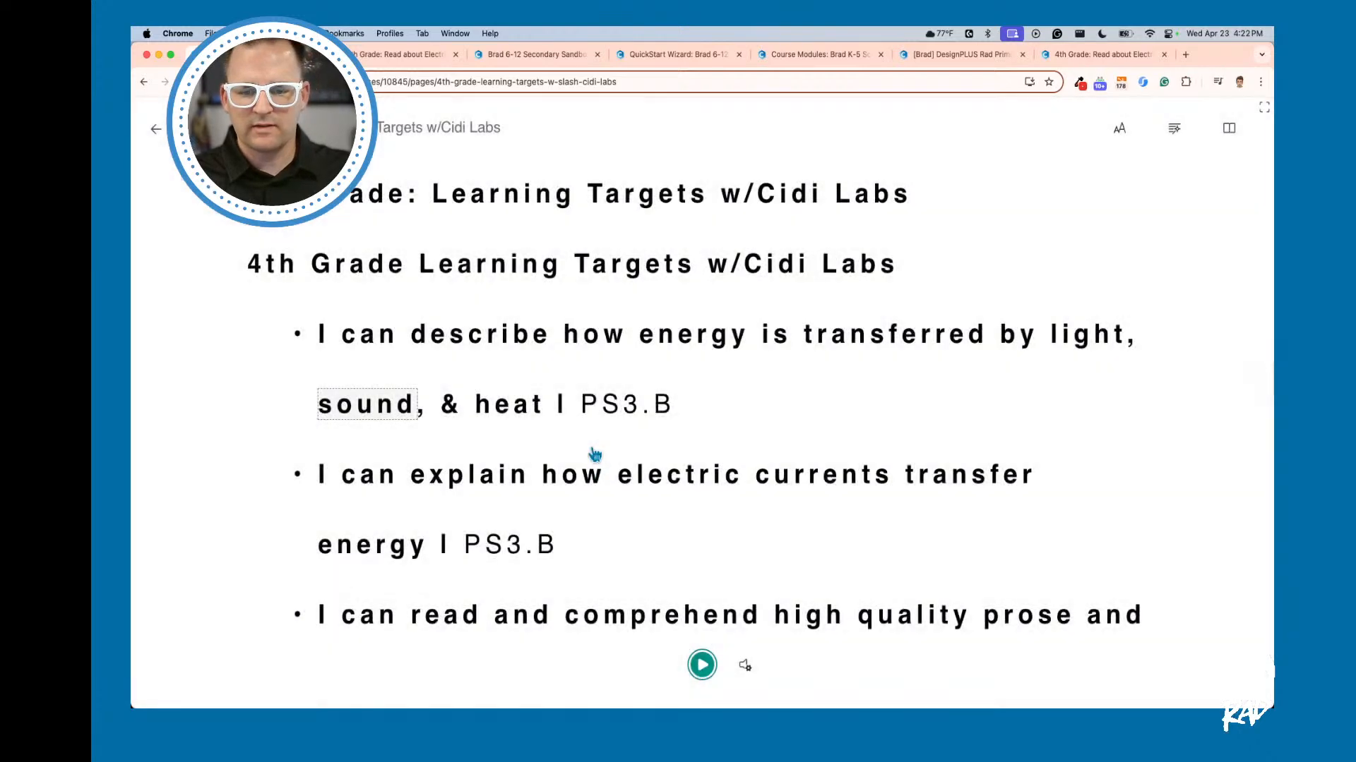
pyautogui.click(155, 129)
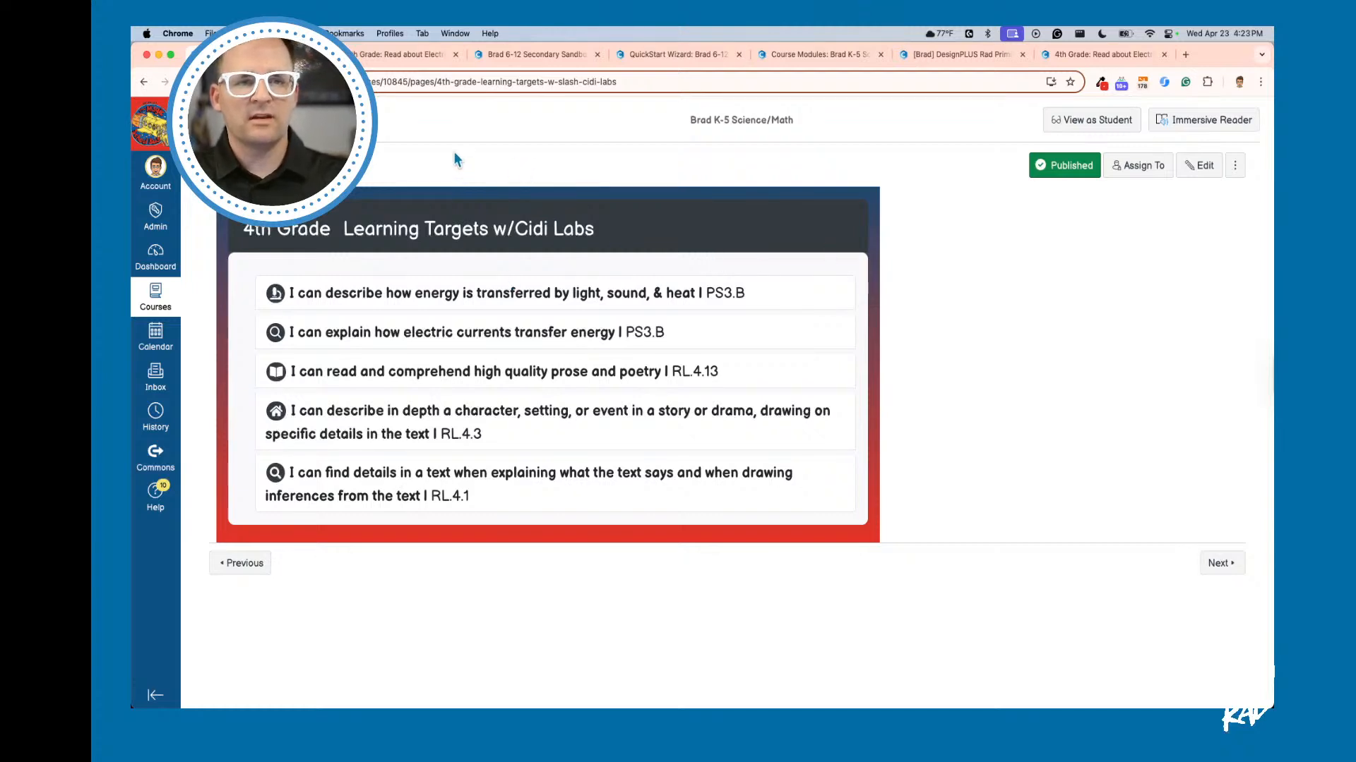
# Step: Switch to the "Read about Electricity w/Cidi Labs" page and review its header, the embedded article and the video section
pyautogui.hotkey('ctrl', 'Tab')
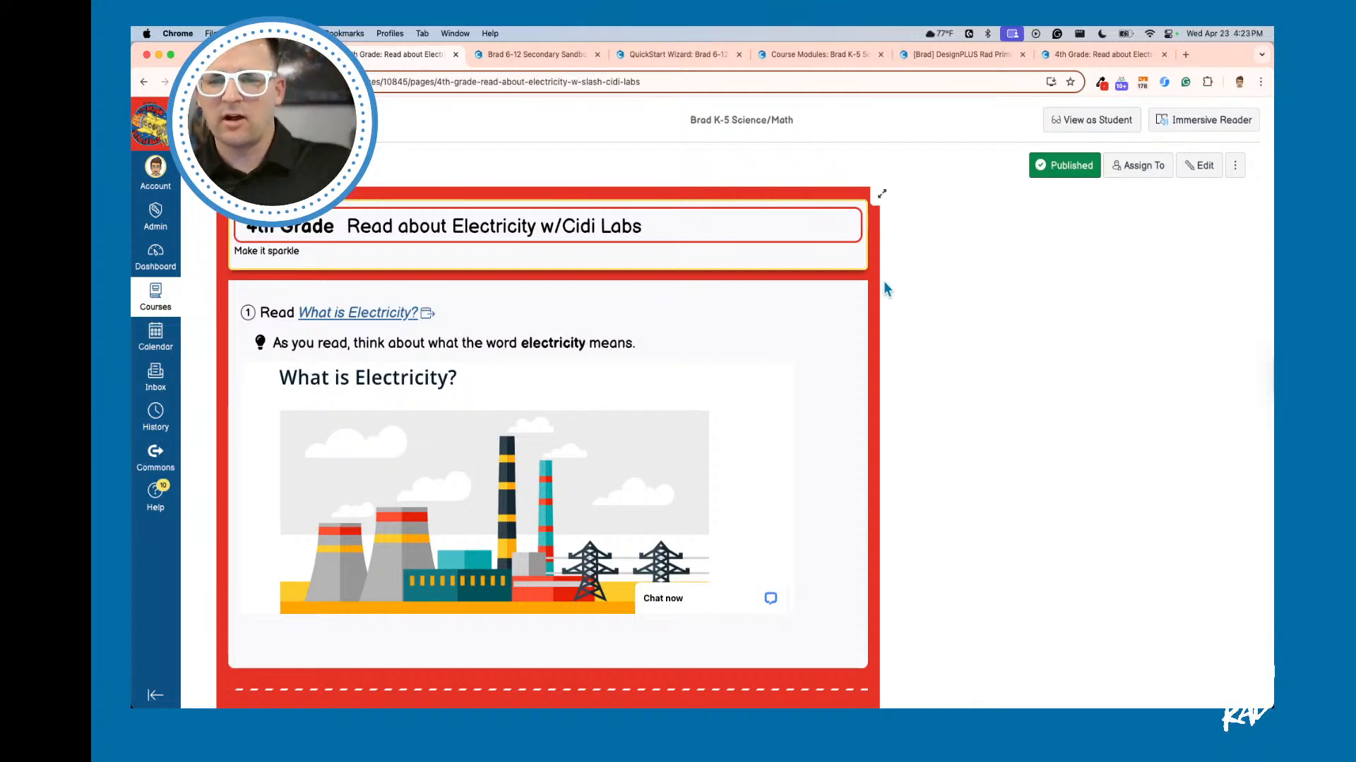
pyautogui.scroll(-5, 904, 333)
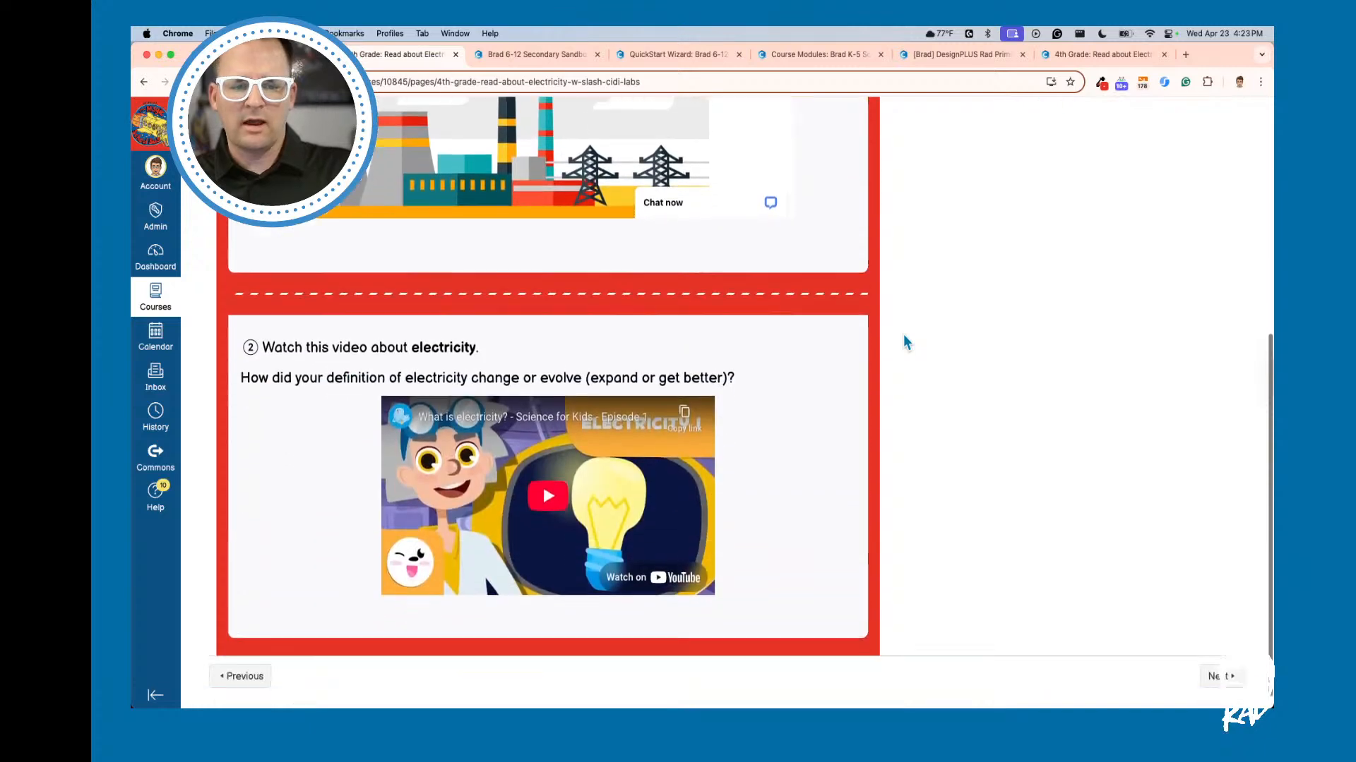
pyautogui.scroll(5, 906, 342)
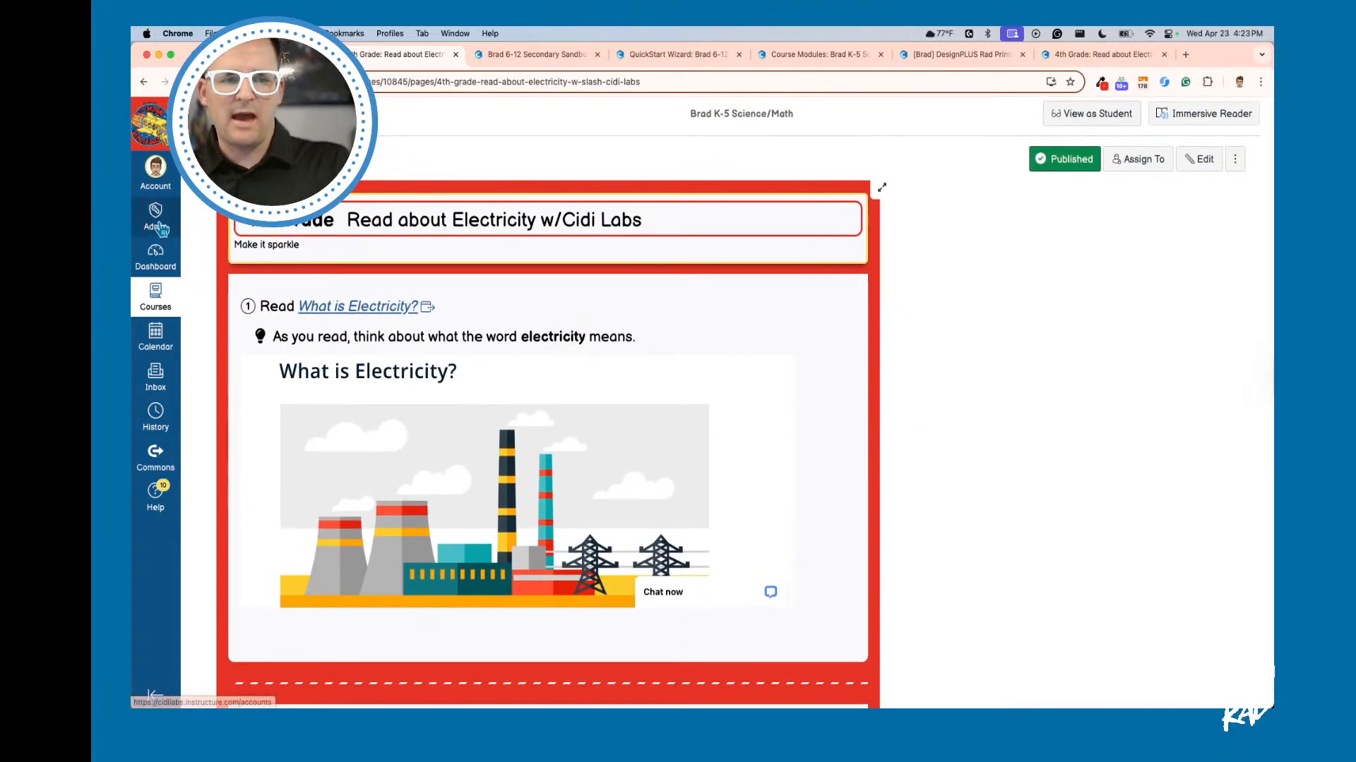
pyautogui.scroll(-4, 199, 295)
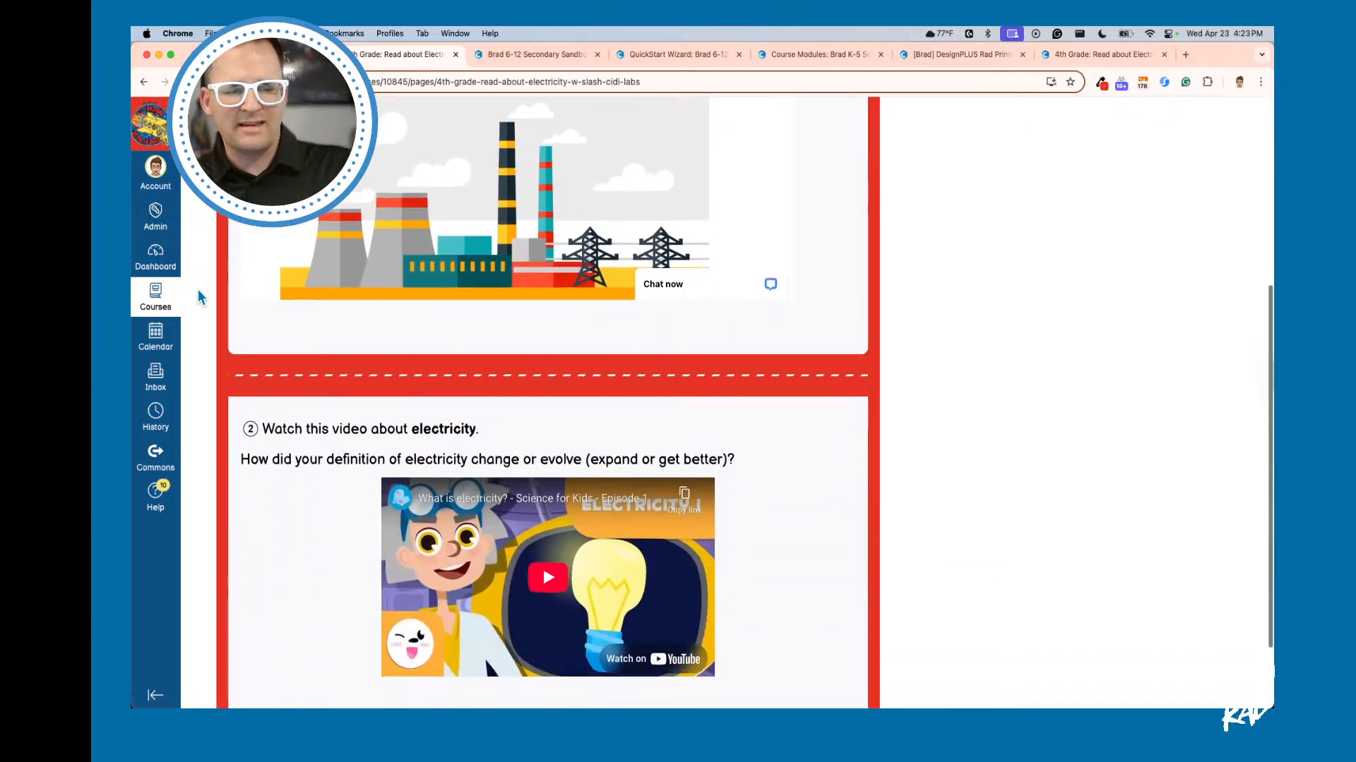
pyautogui.scroll(-1, 199, 295)
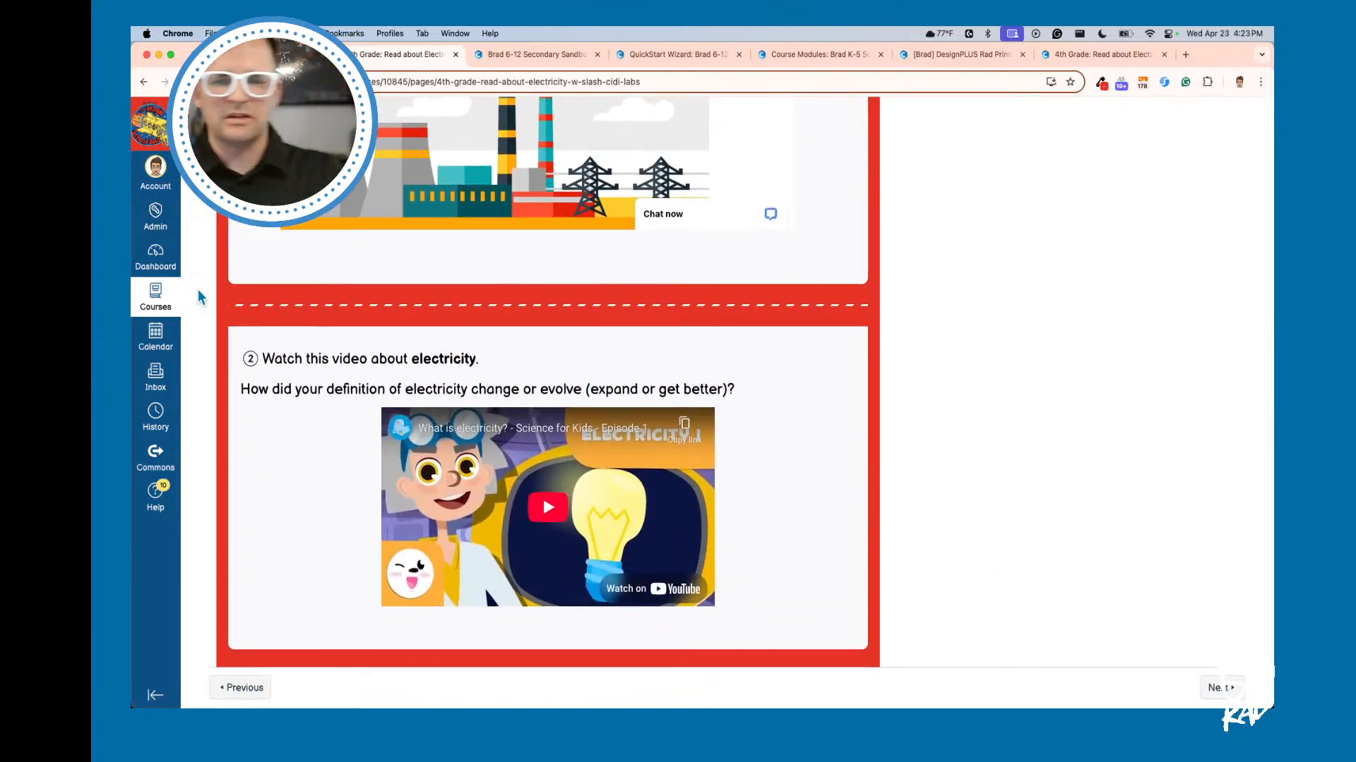
pyautogui.scroll(3, 199, 295)
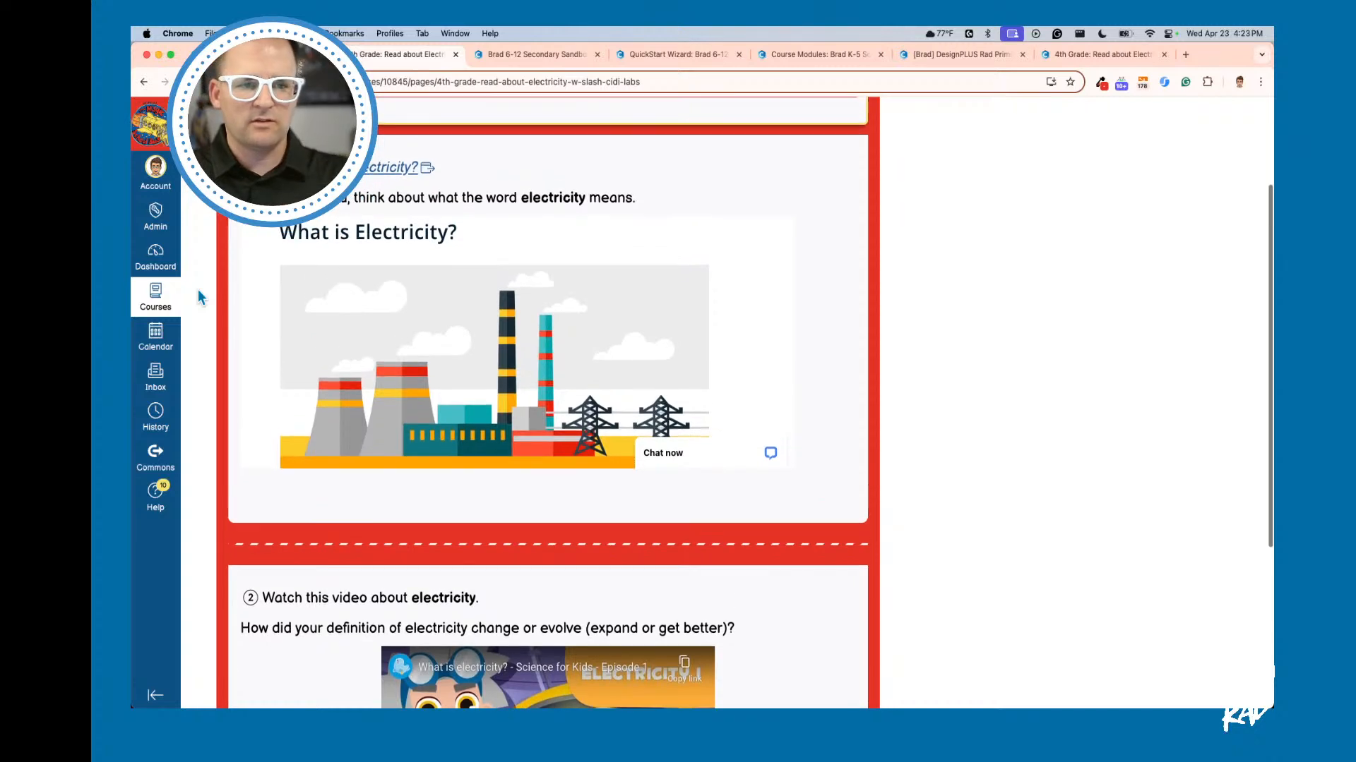
pyautogui.scroll(1, 199, 293)
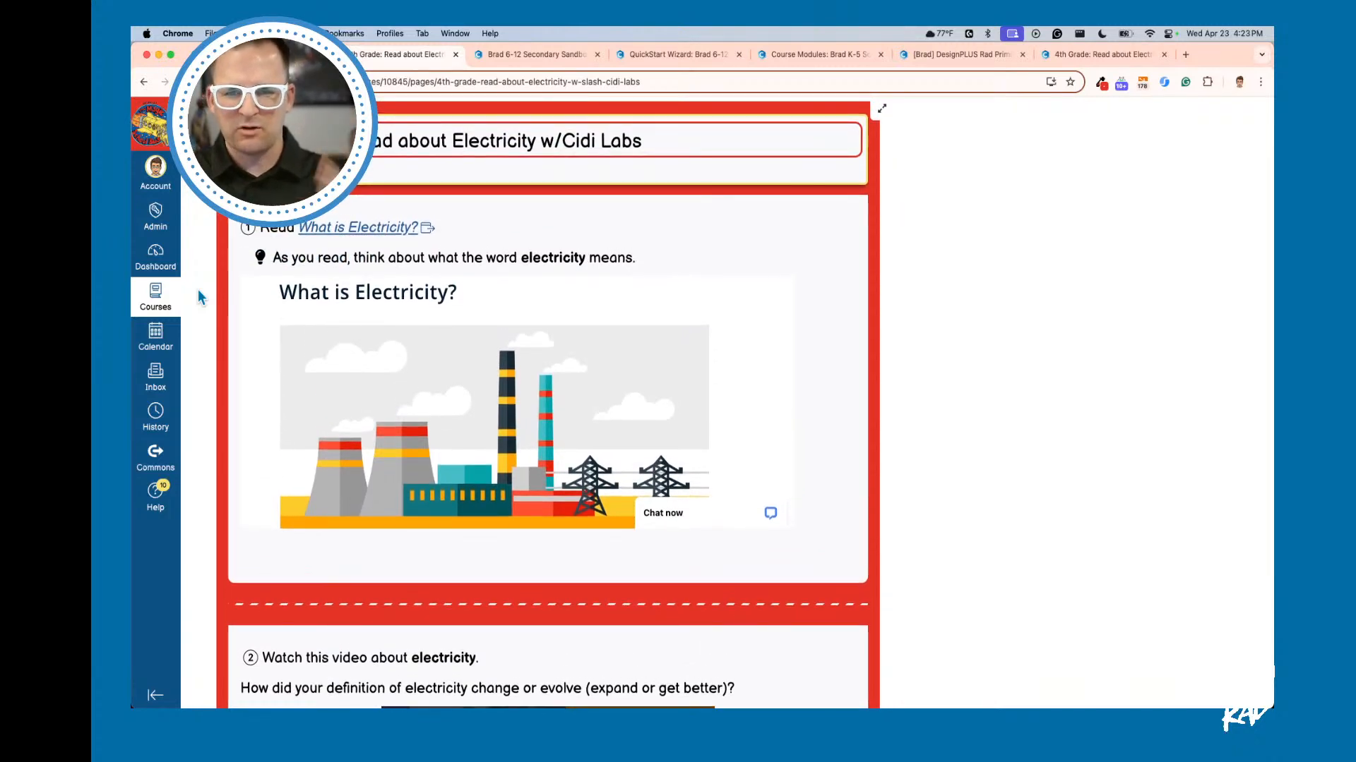
pyautogui.scroll(1, 198, 289)
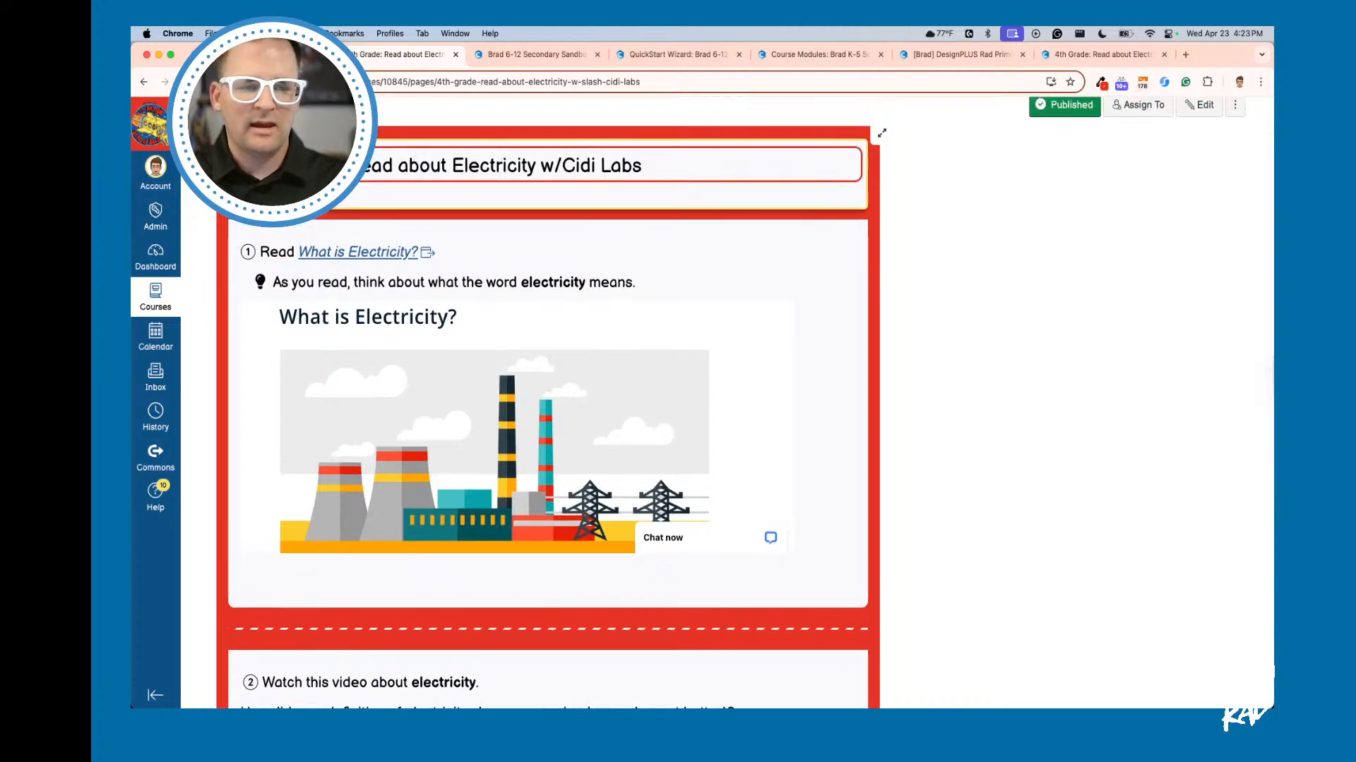
# Step: Arrange the plain "4th Grade: Read about Electricity" page side by side with its Cidi Labs version
pyautogui.hotkey('ctrl', 'Left')
pyautogui.click(393, 236)
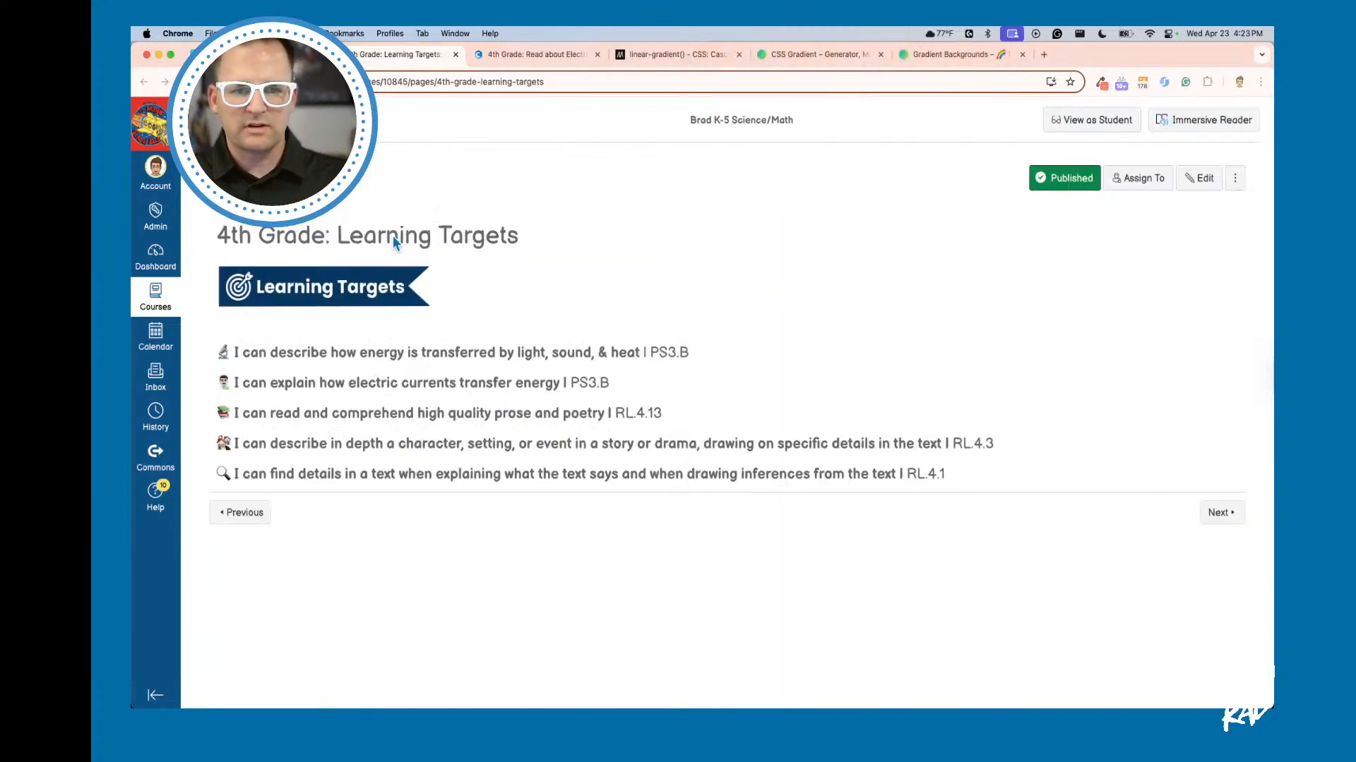
pyautogui.hotkey('ctrl', 'alt', 'Left')
pyautogui.hotkey('ctrl', 'Tab')
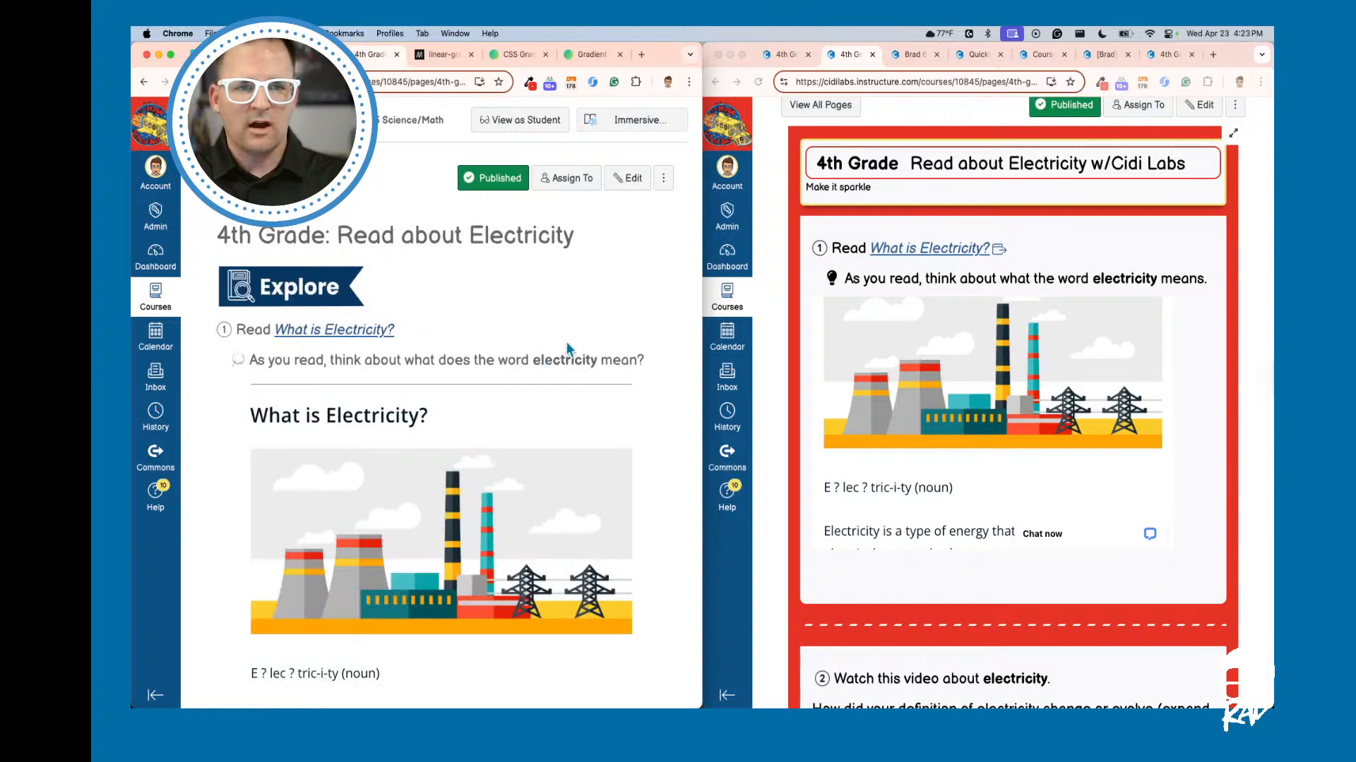
# Step: Compare the title of the plain Read about Electricity page with the header of the Cidi Labs version
pyautogui.scroll(-3, 678, 309)
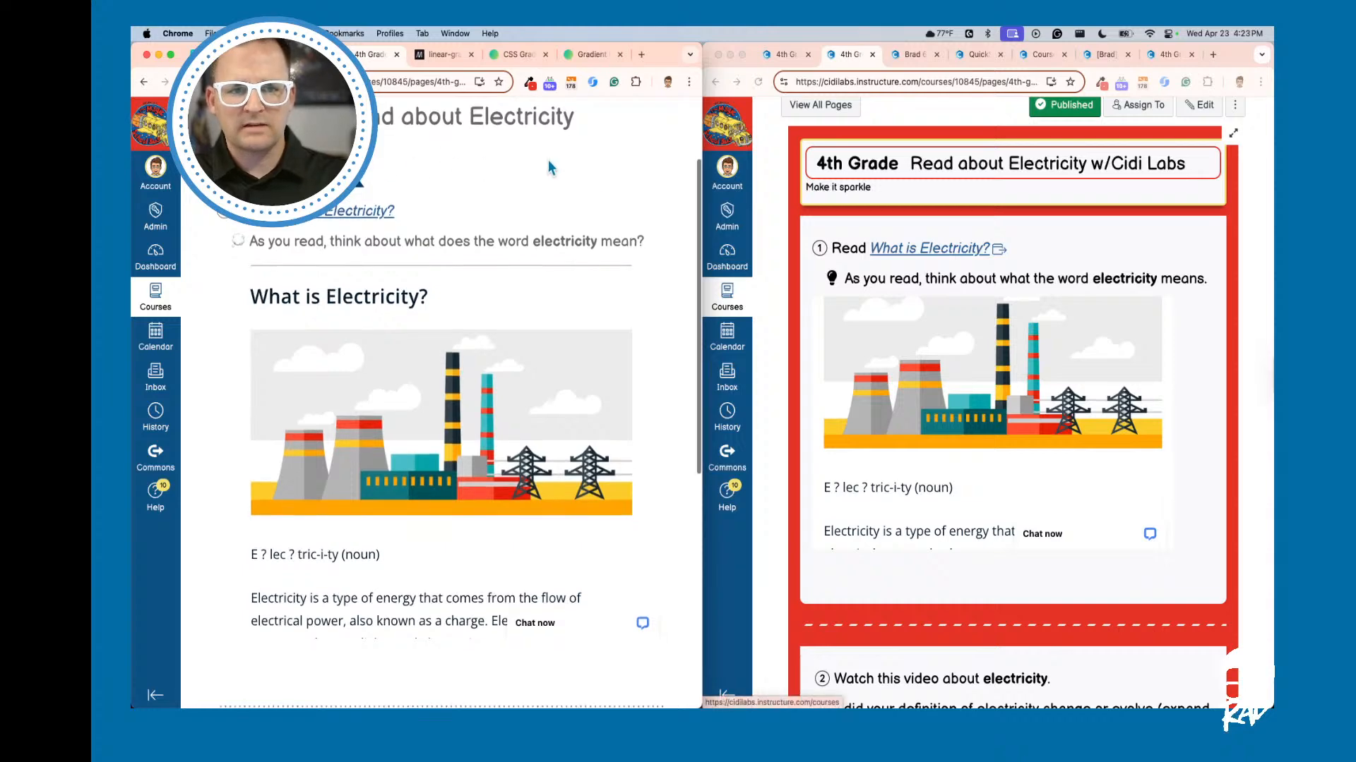
pyautogui.tripleClick(461, 128)
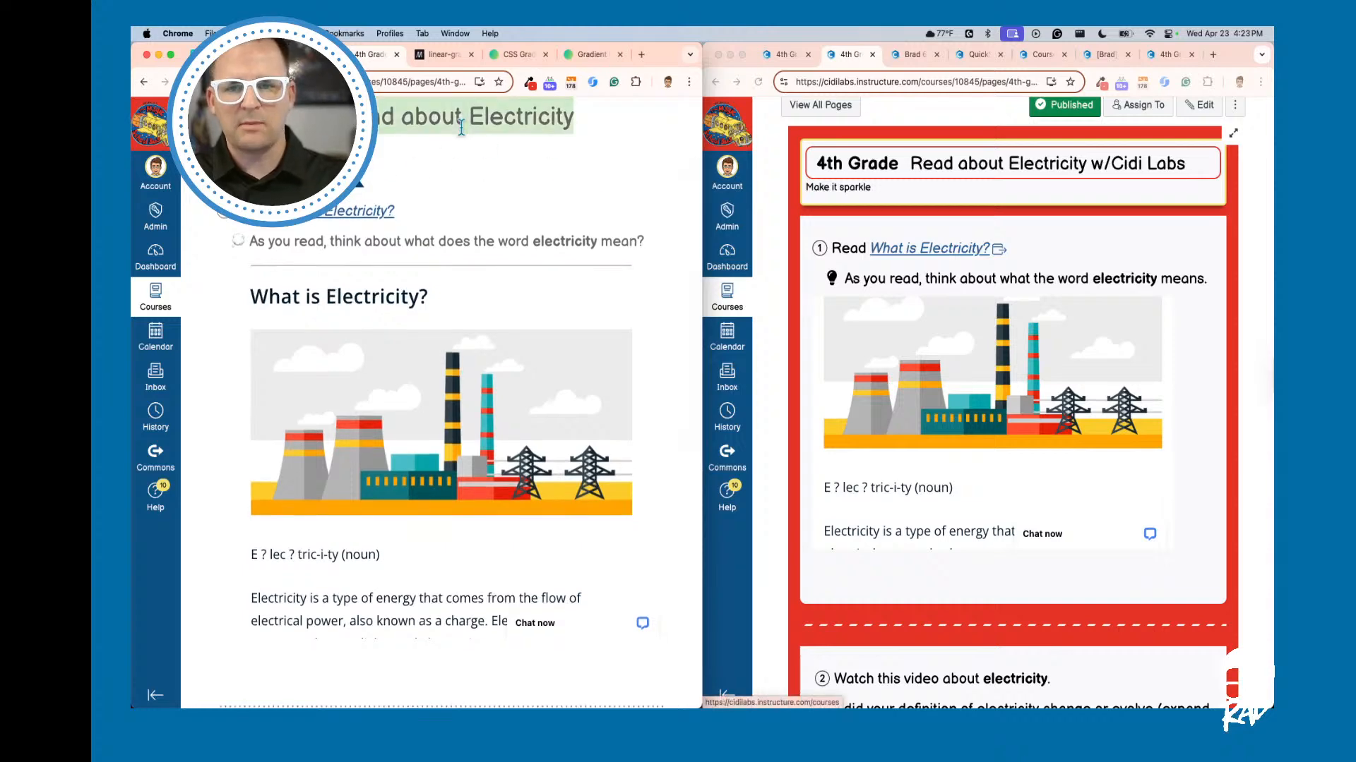
pyautogui.tripleClick(930, 164)
pyautogui.click(880, 182)
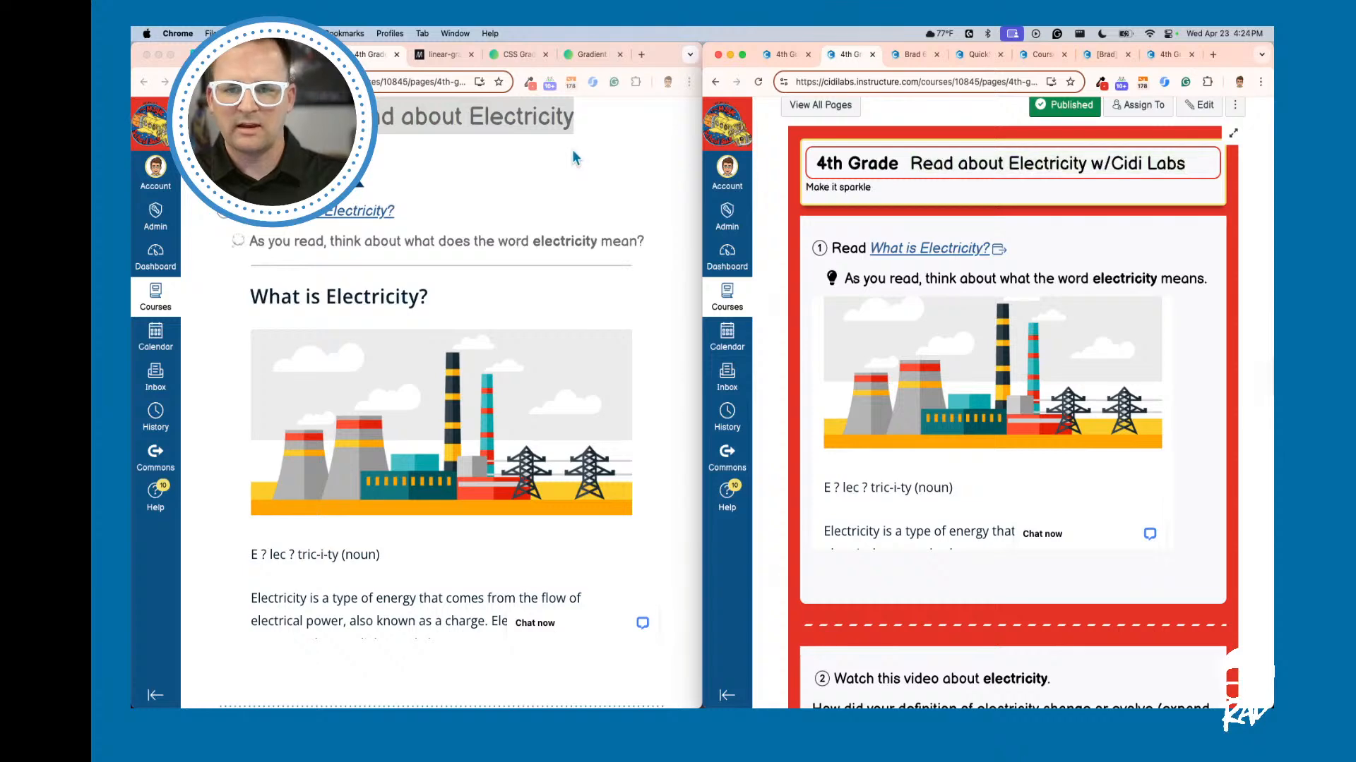
pyautogui.click(572, 152)
pyautogui.click(621, 158)
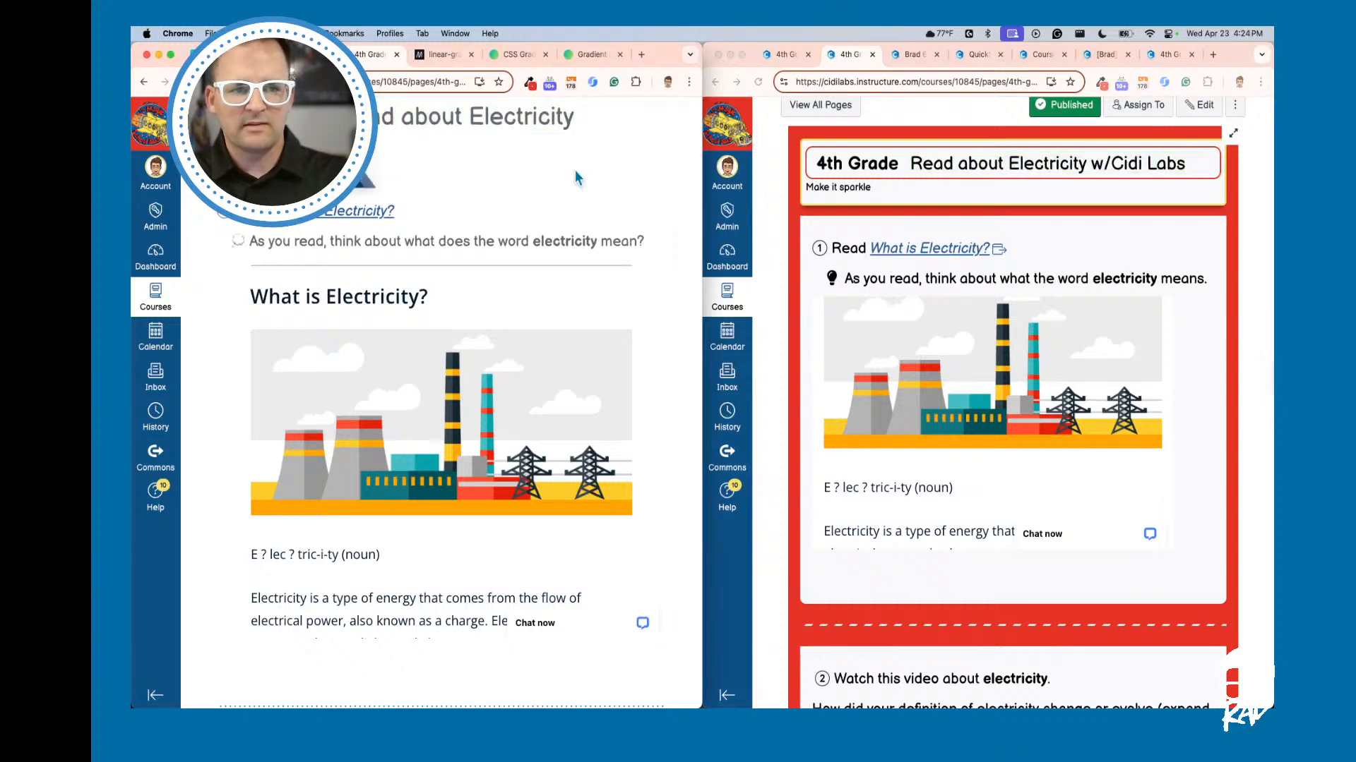
# Step: Compare the embedded article and video sections of the plain Read about Electricity page with those of its Cidi Labs version
pyautogui.scroll(-2, 879, 243)
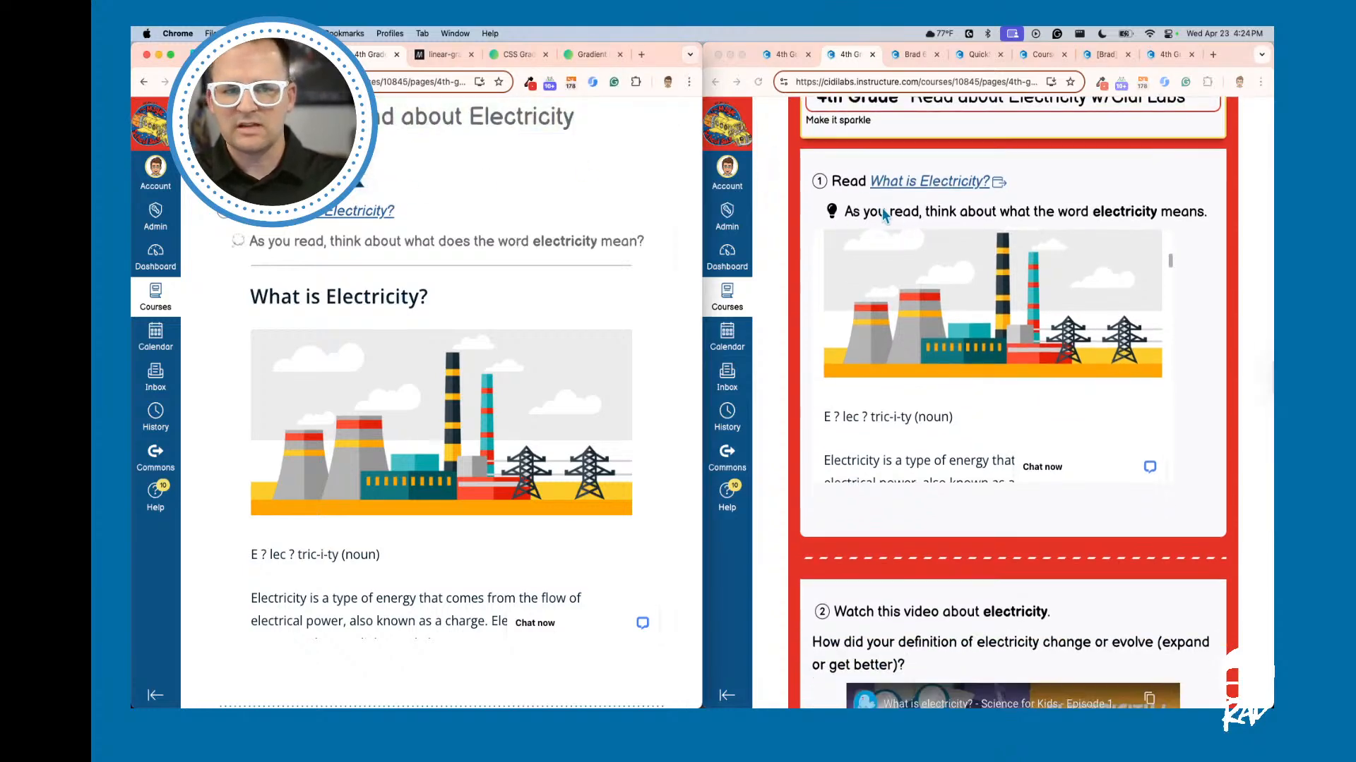
pyautogui.scroll(-1, 877, 244)
pyautogui.scroll(-1, 638, 305)
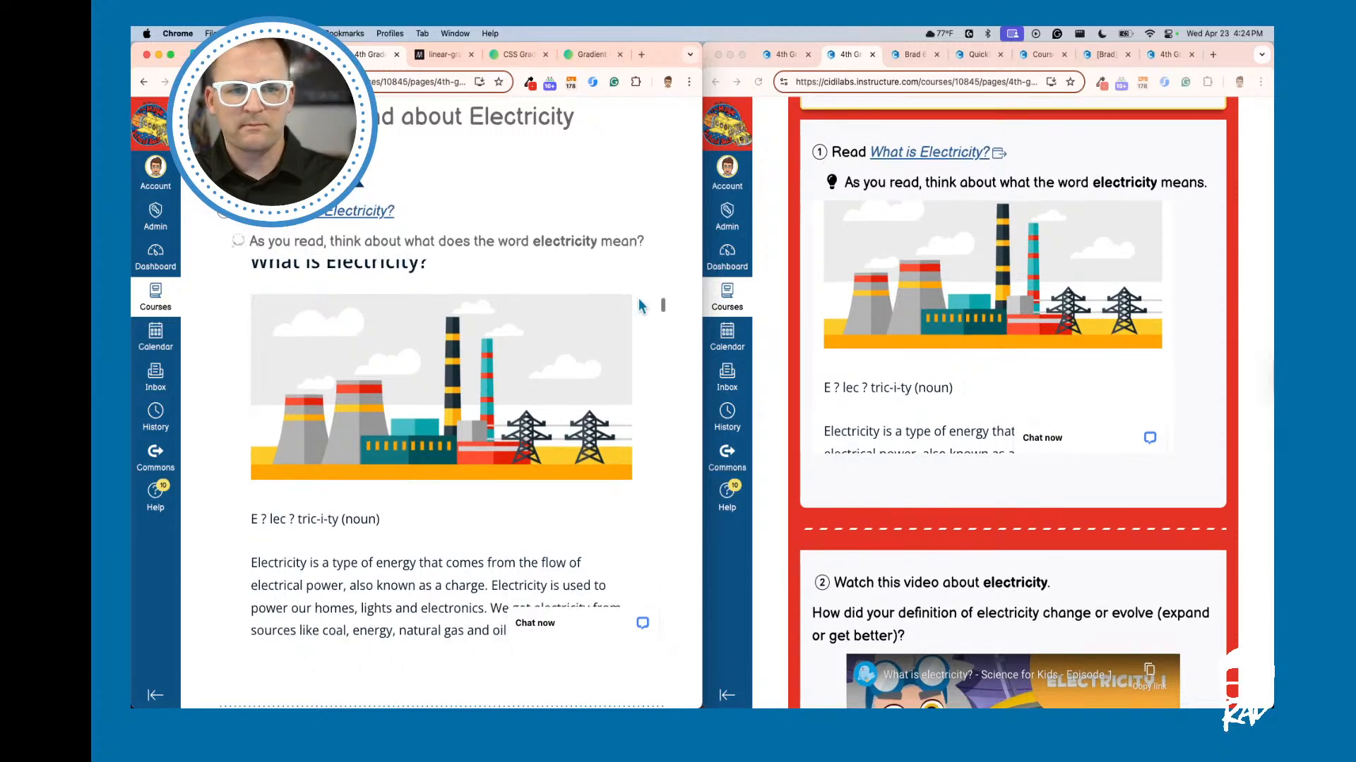
pyautogui.scroll(-5, 639, 305)
pyautogui.scroll(-5, 658, 306)
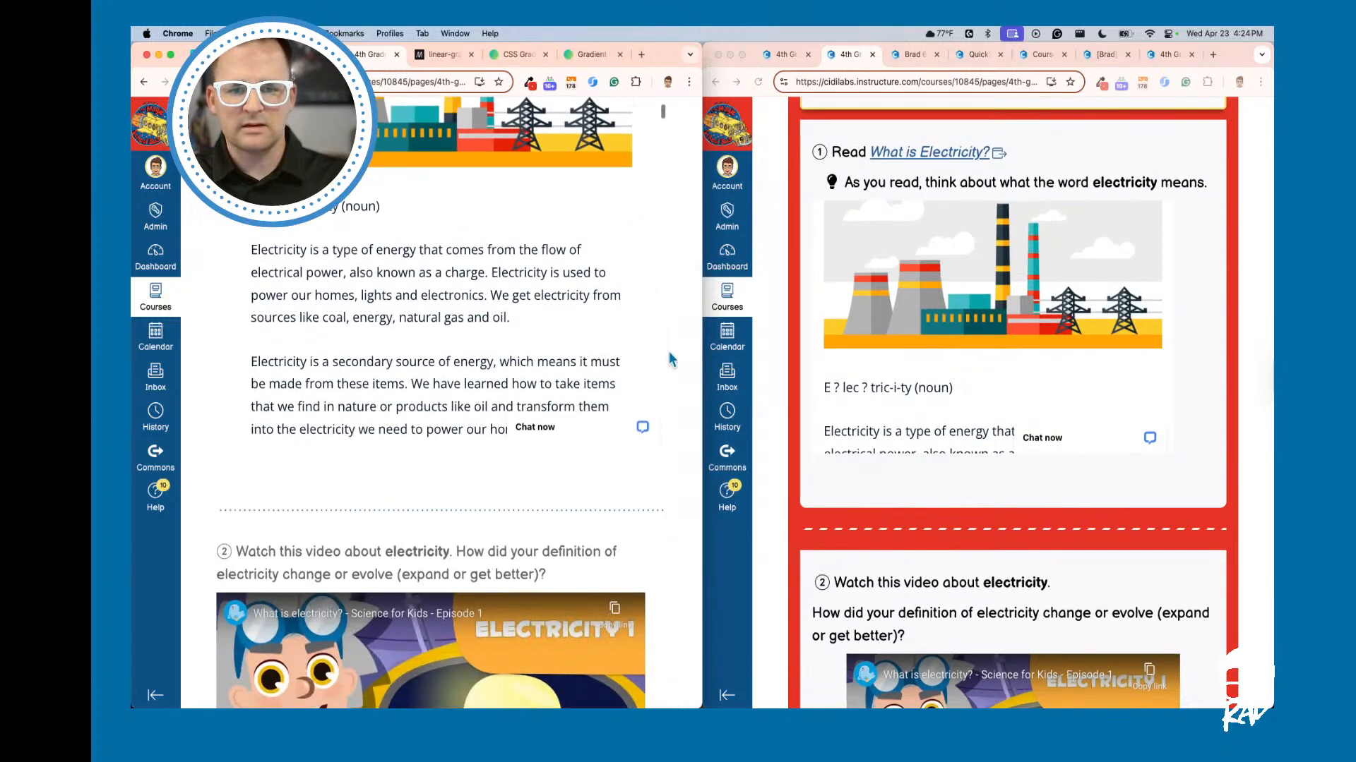
pyautogui.scroll(-4, 880, 437)
pyautogui.scroll(-4, 881, 440)
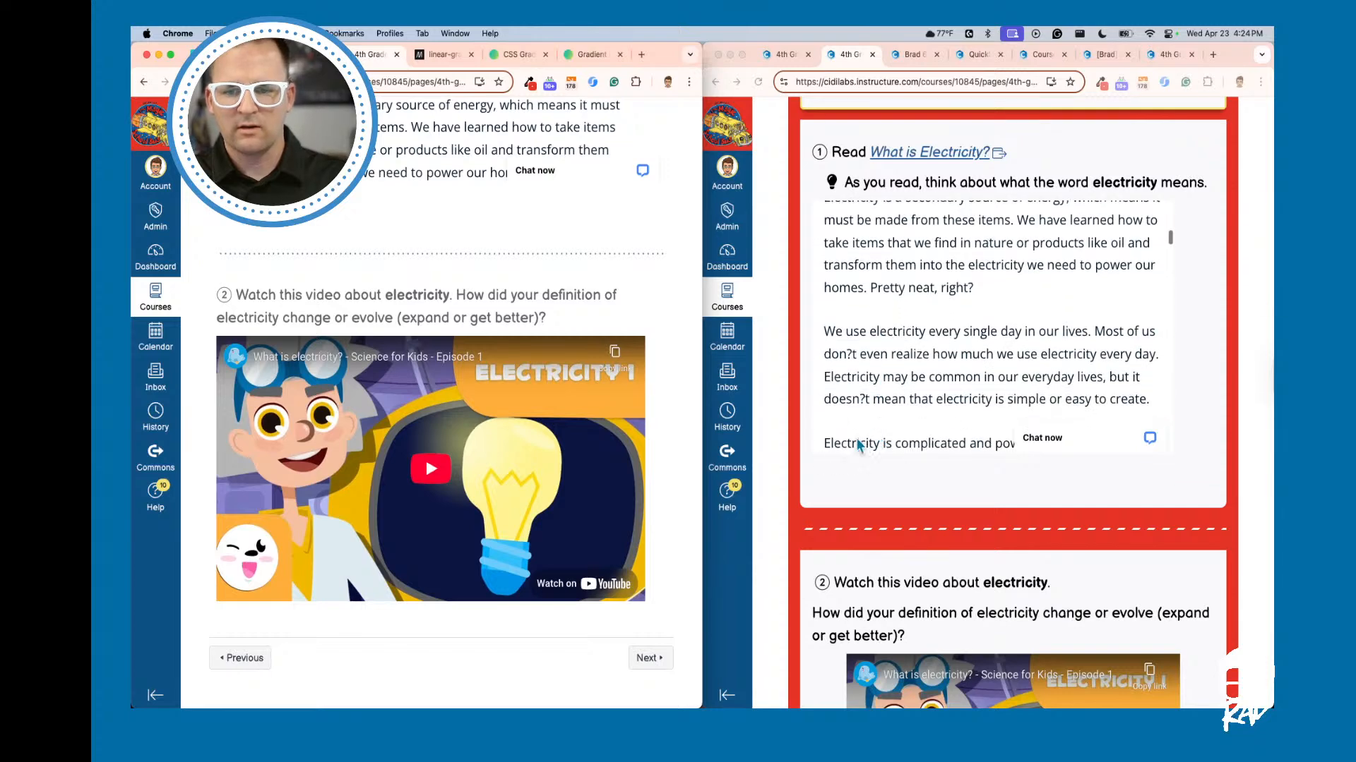
pyautogui.scroll(-5, 819, 521)
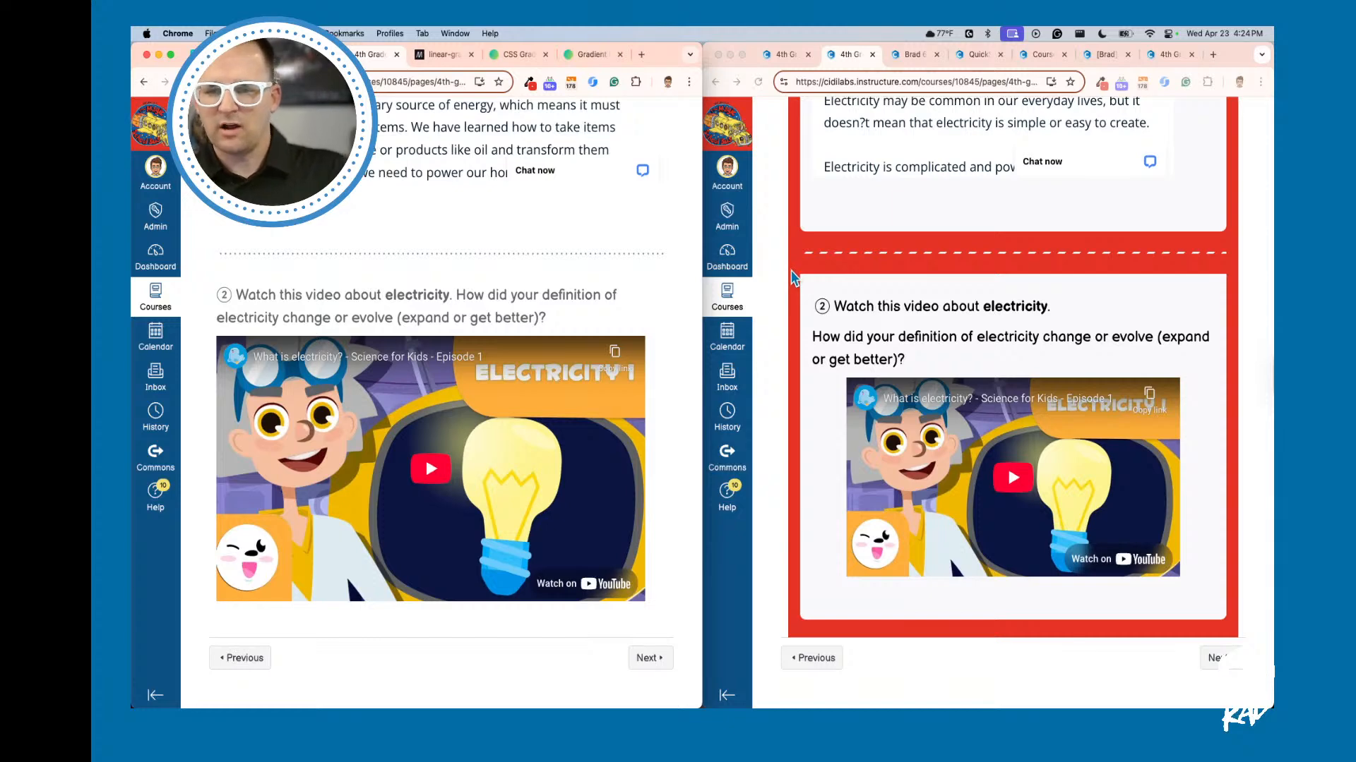
pyautogui.scroll(10, 792, 276)
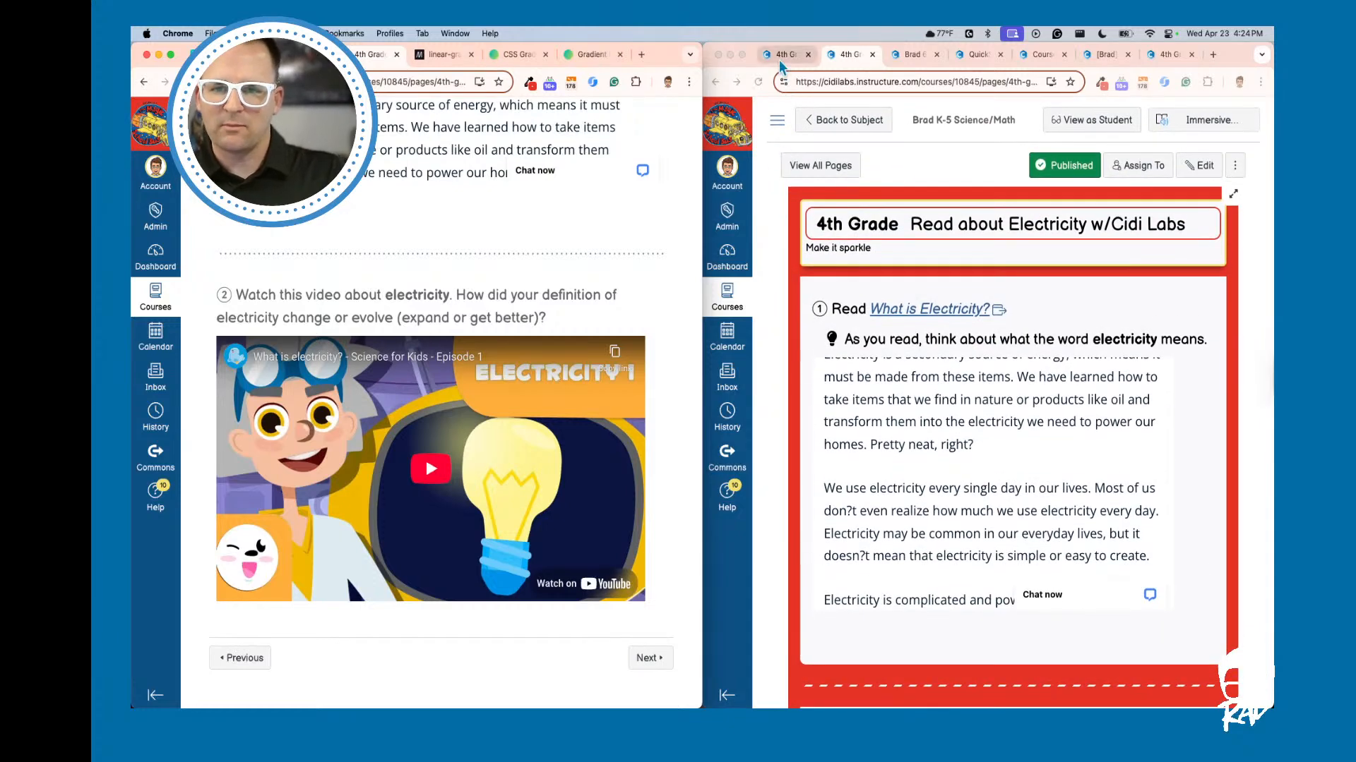
# Step: Return to the plain 4th Grade: Learning Targets page at full width, open it for editing, and enlarge the editing area
pyautogui.click(782, 55)
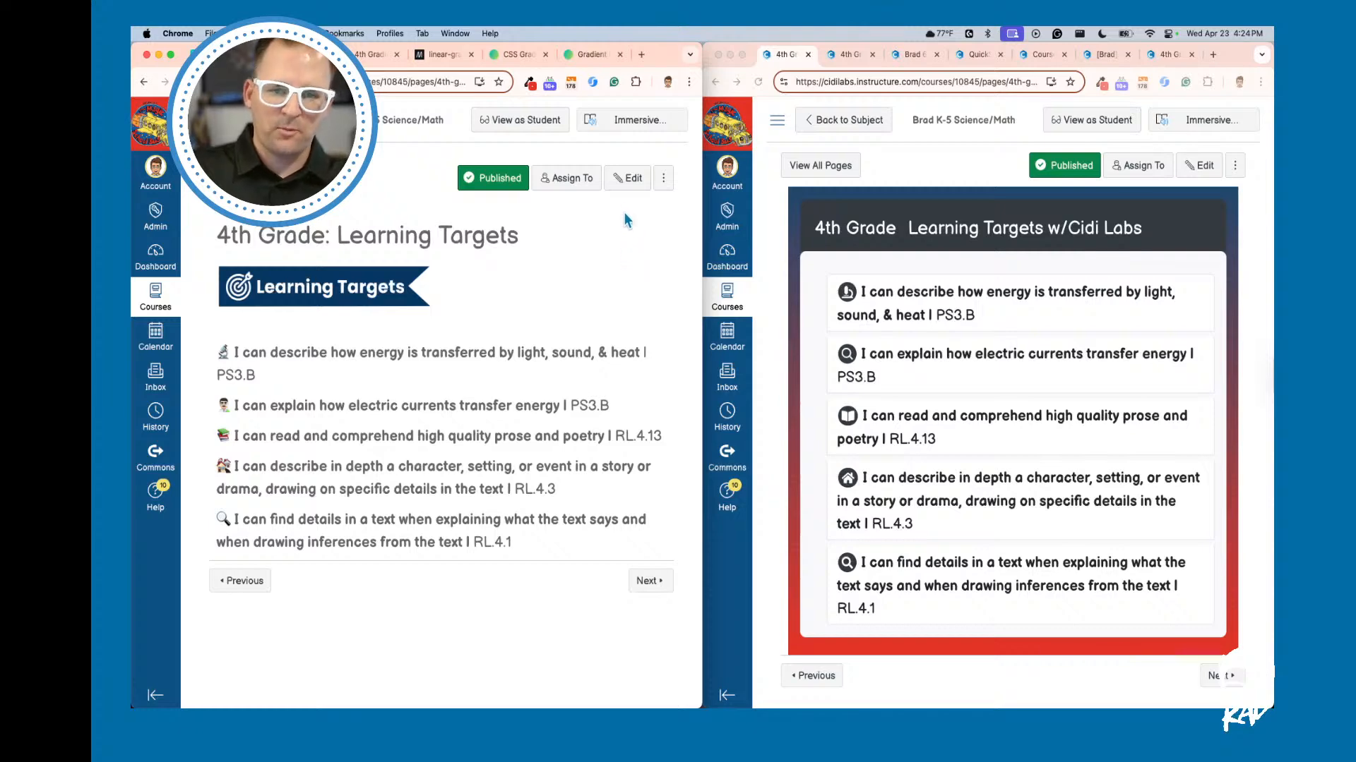
pyautogui.hotkey('ctrl', 'alt', 'Return')
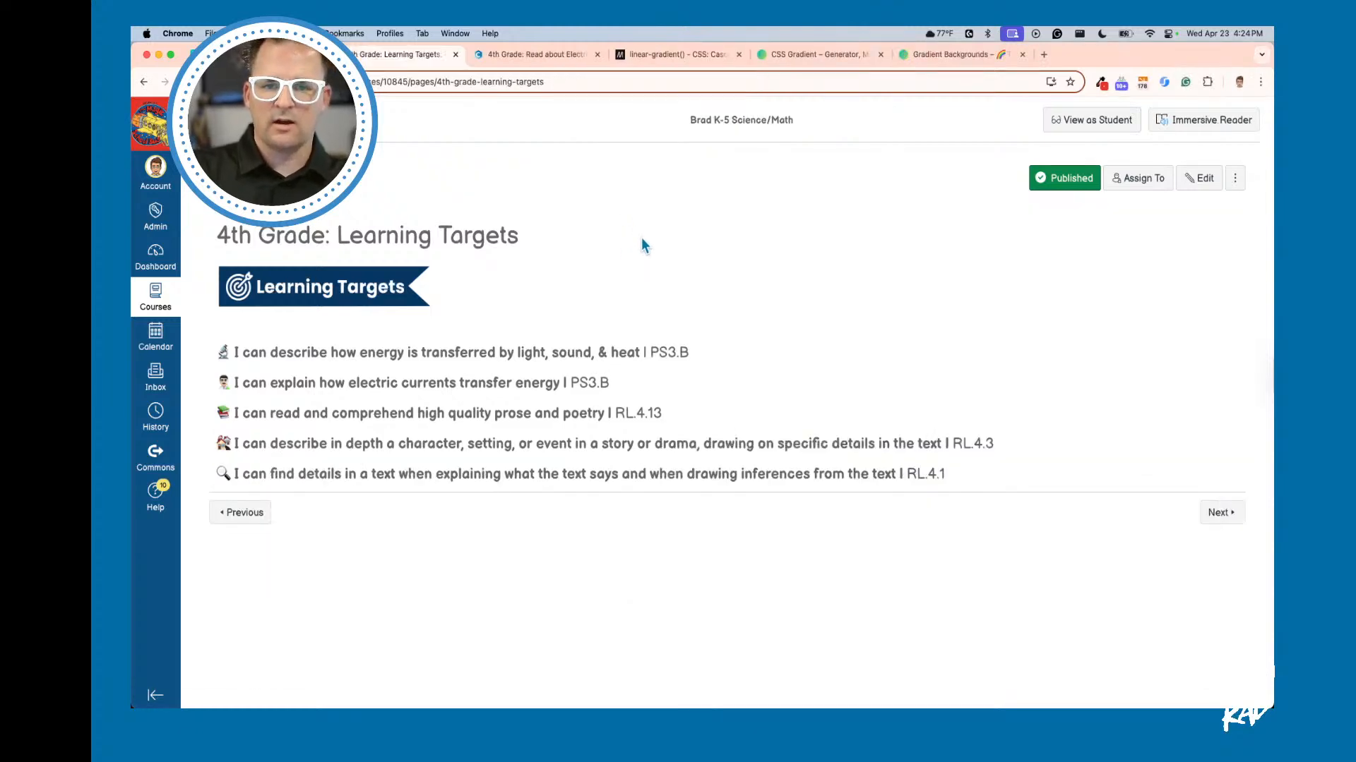
pyautogui.click(1195, 185)
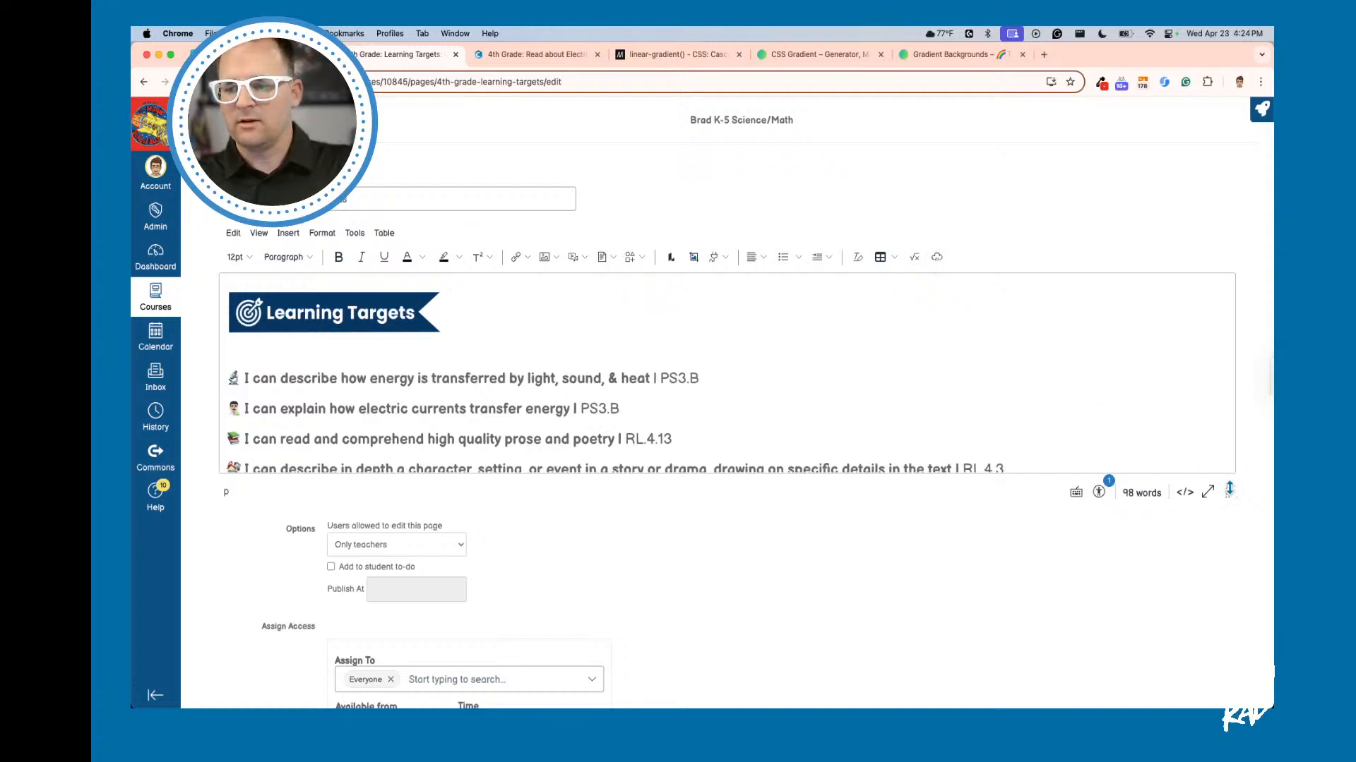
pyautogui.moveTo(1229, 489); pyautogui.dragTo(1229, 631)
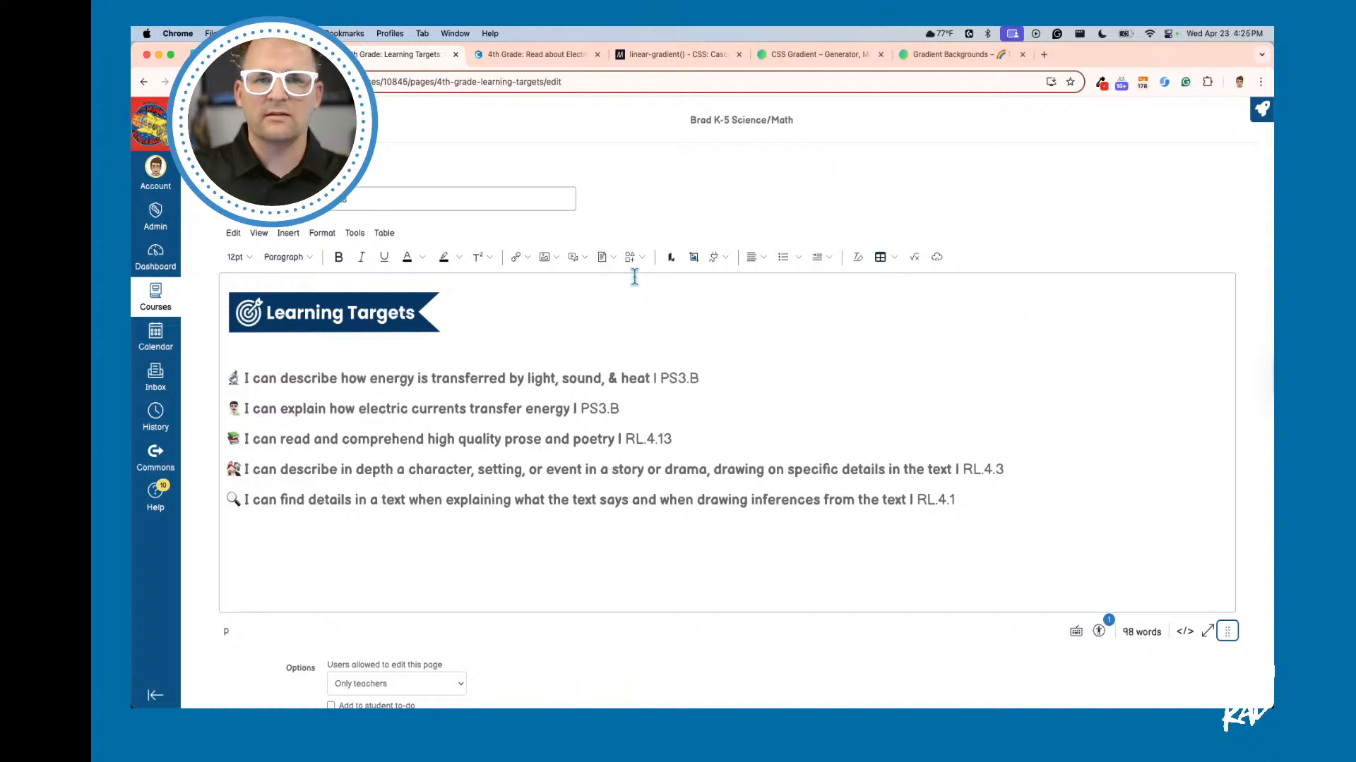
pyautogui.click(644, 315)
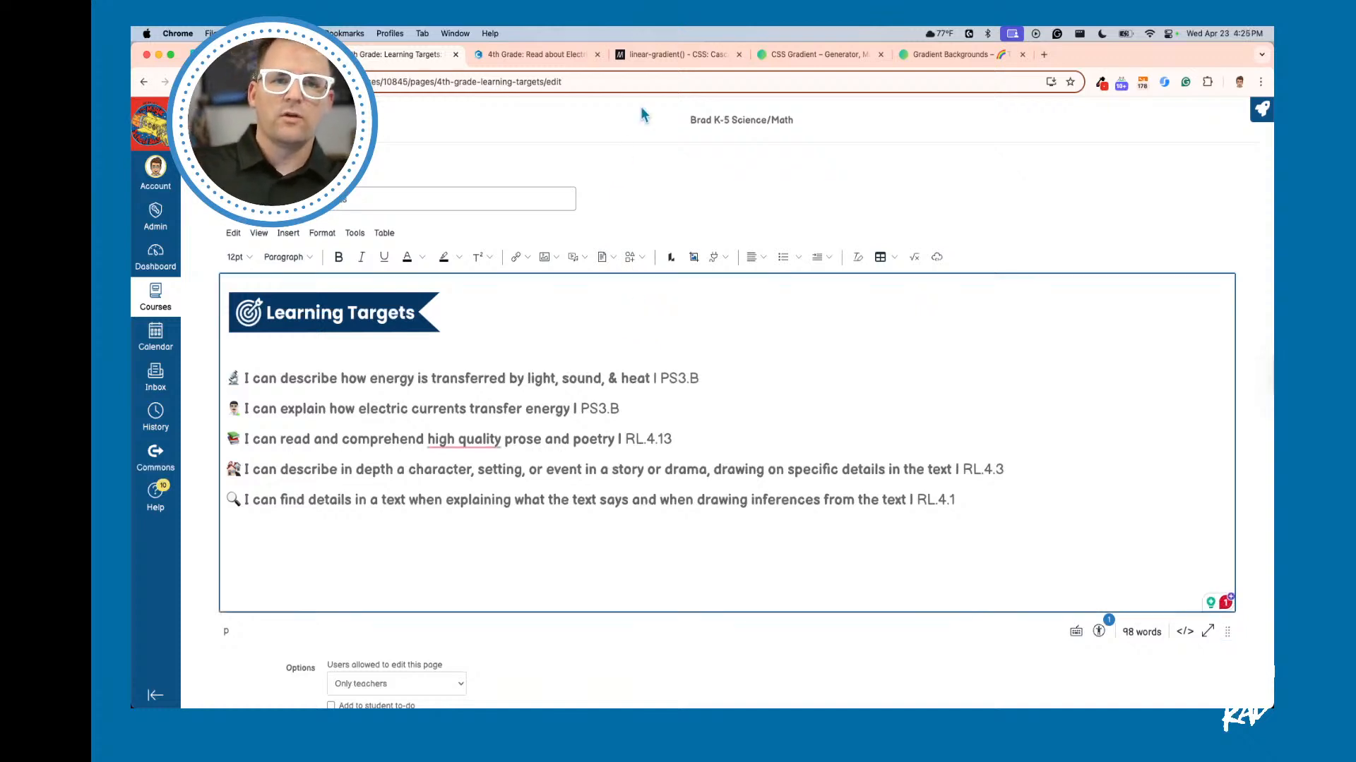
# Step: Switch to the CSS Gradient generator, shift the green #57C785 stop to 51, and remove that stop from the gradient
pyautogui.click(928, 55)
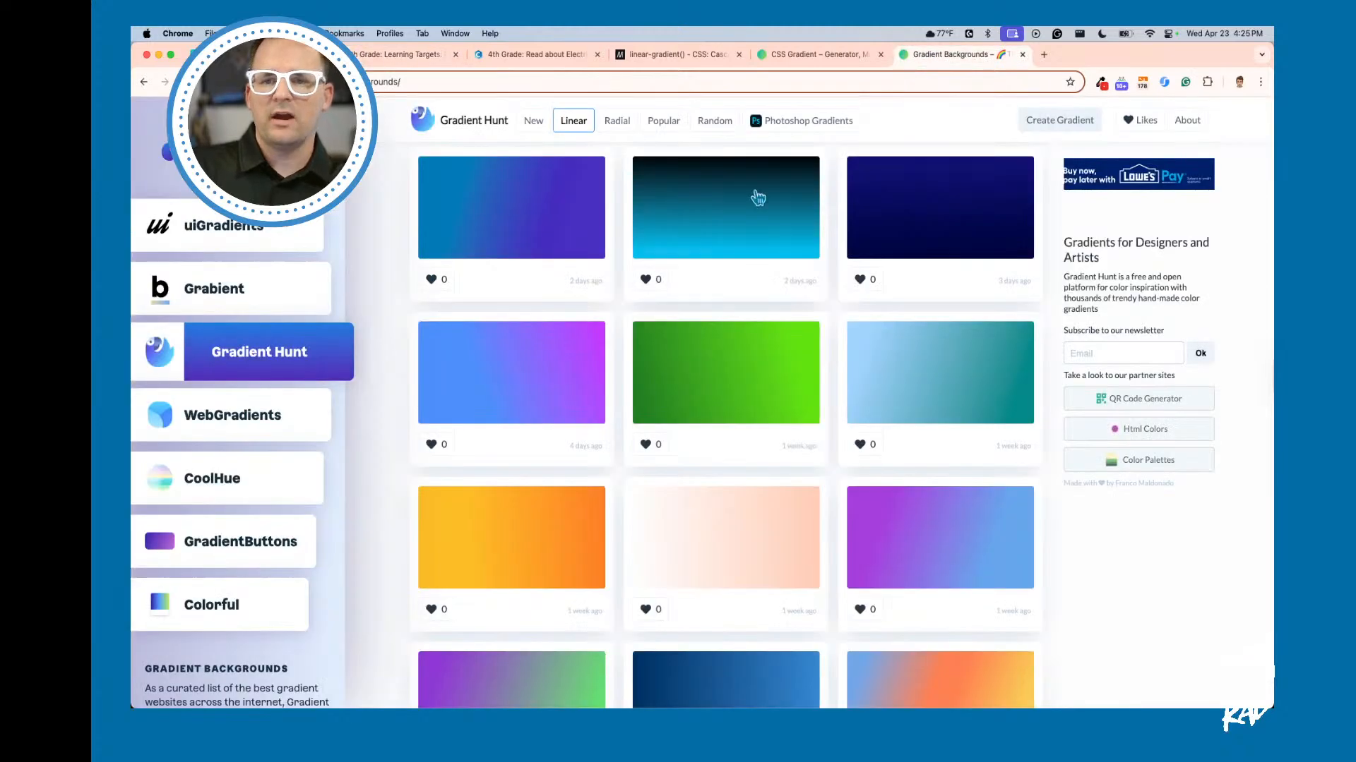
pyautogui.click(808, 57)
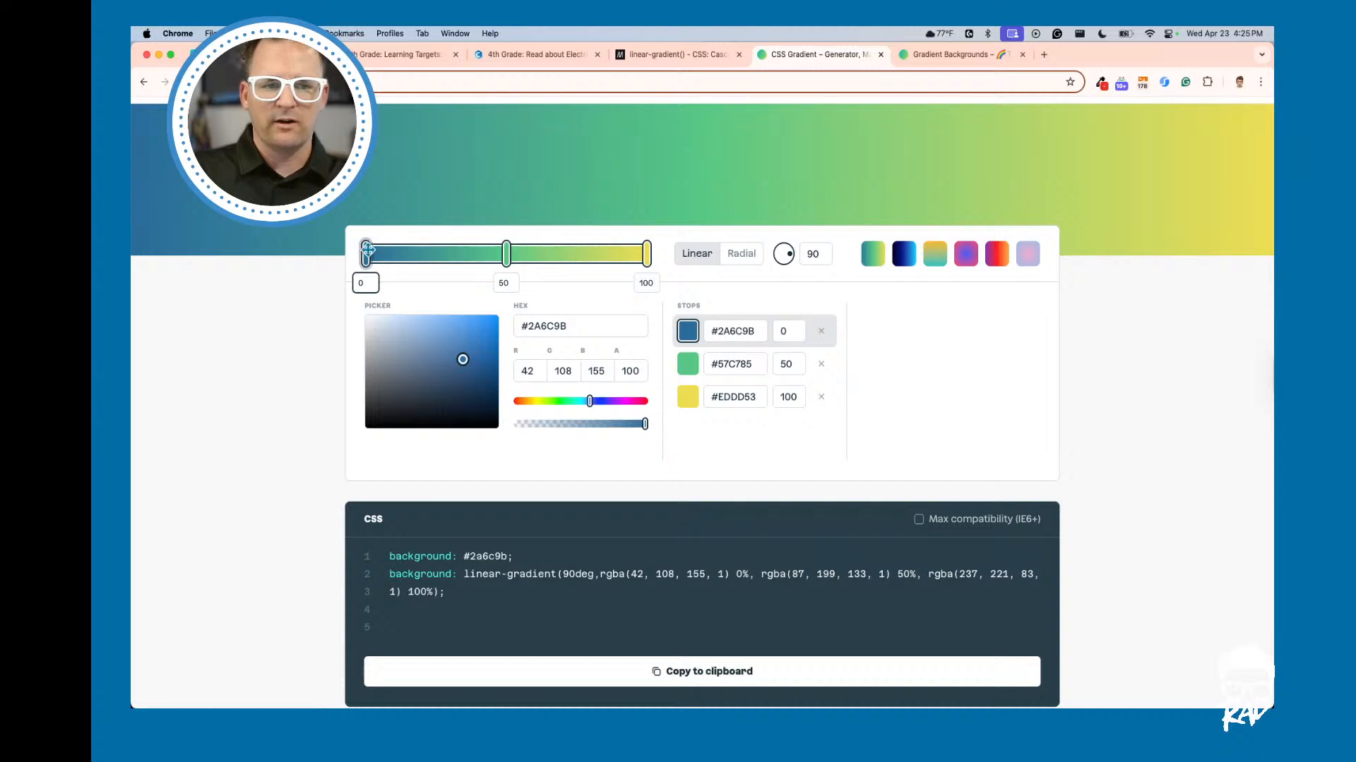
pyautogui.moveTo(367, 251)
pyautogui.mouseDown()
pyautogui.moveTo(403, 253)
pyautogui.moveTo(364, 255)
pyautogui.mouseUp()
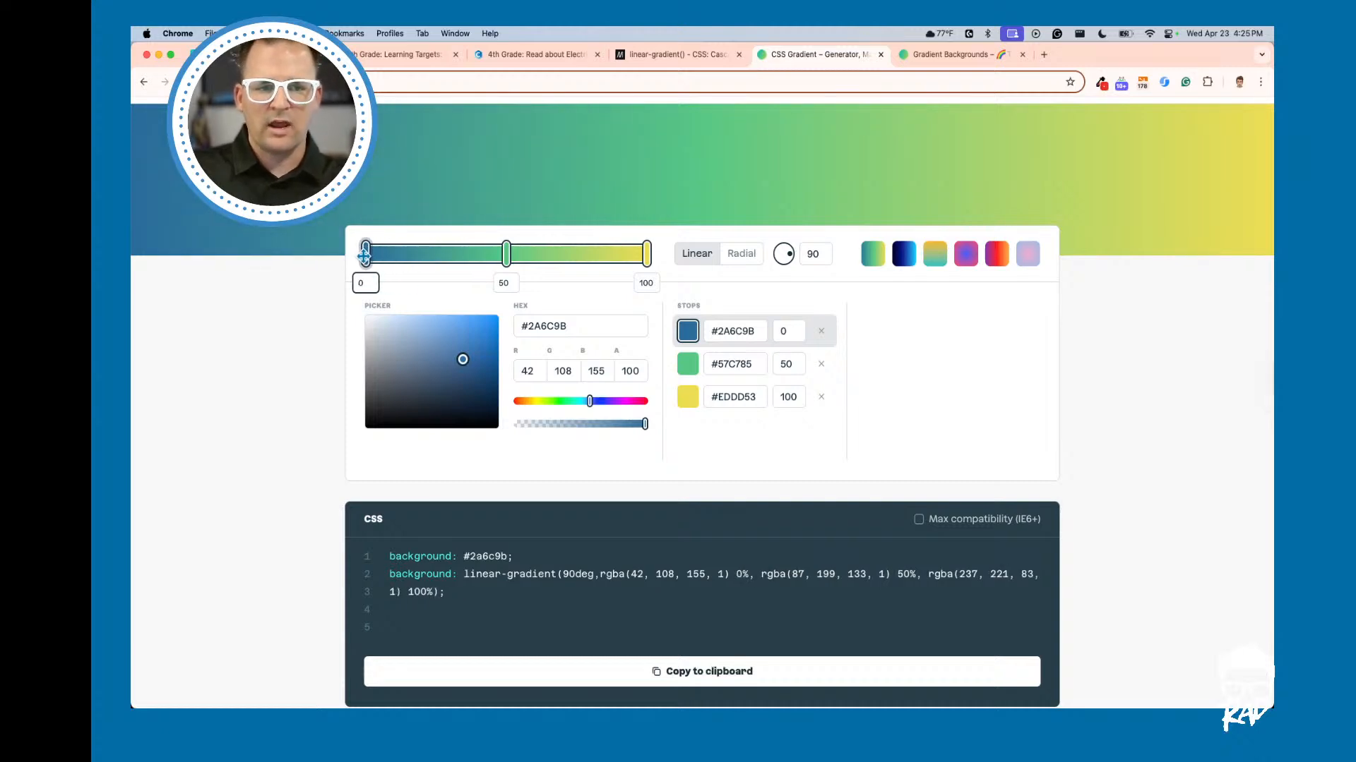
pyautogui.moveTo(507, 254); pyautogui.dragTo(510, 254)
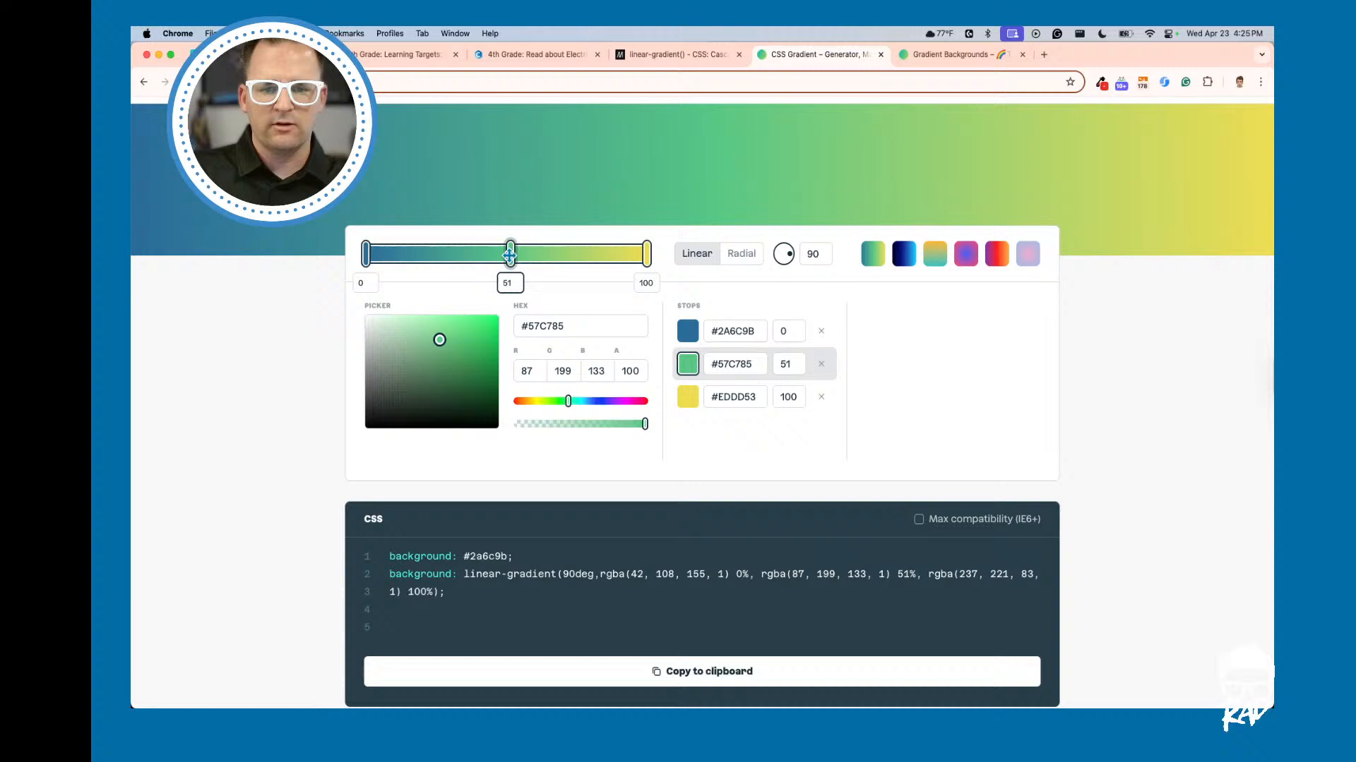
pyautogui.click(735, 337)
pyautogui.click(735, 363)
pyautogui.click(742, 335)
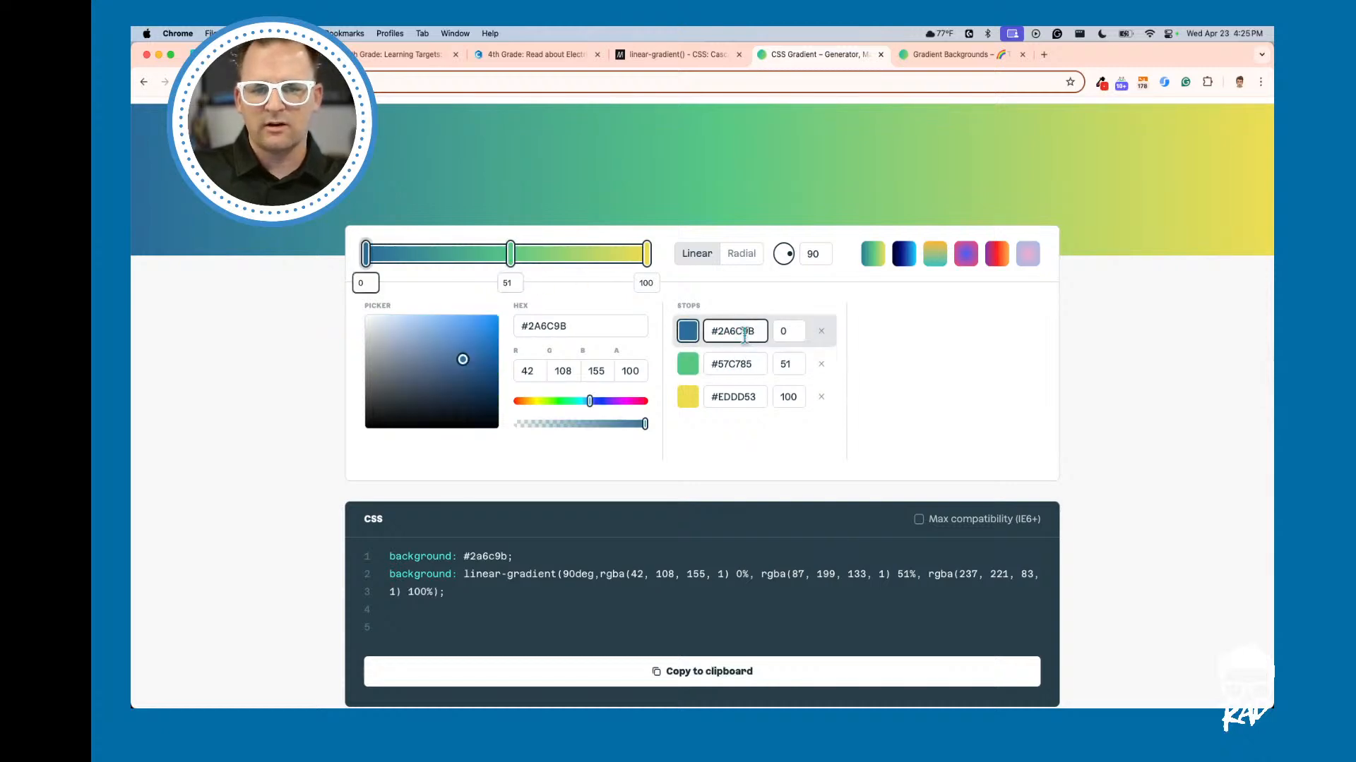
pyautogui.click(734, 365)
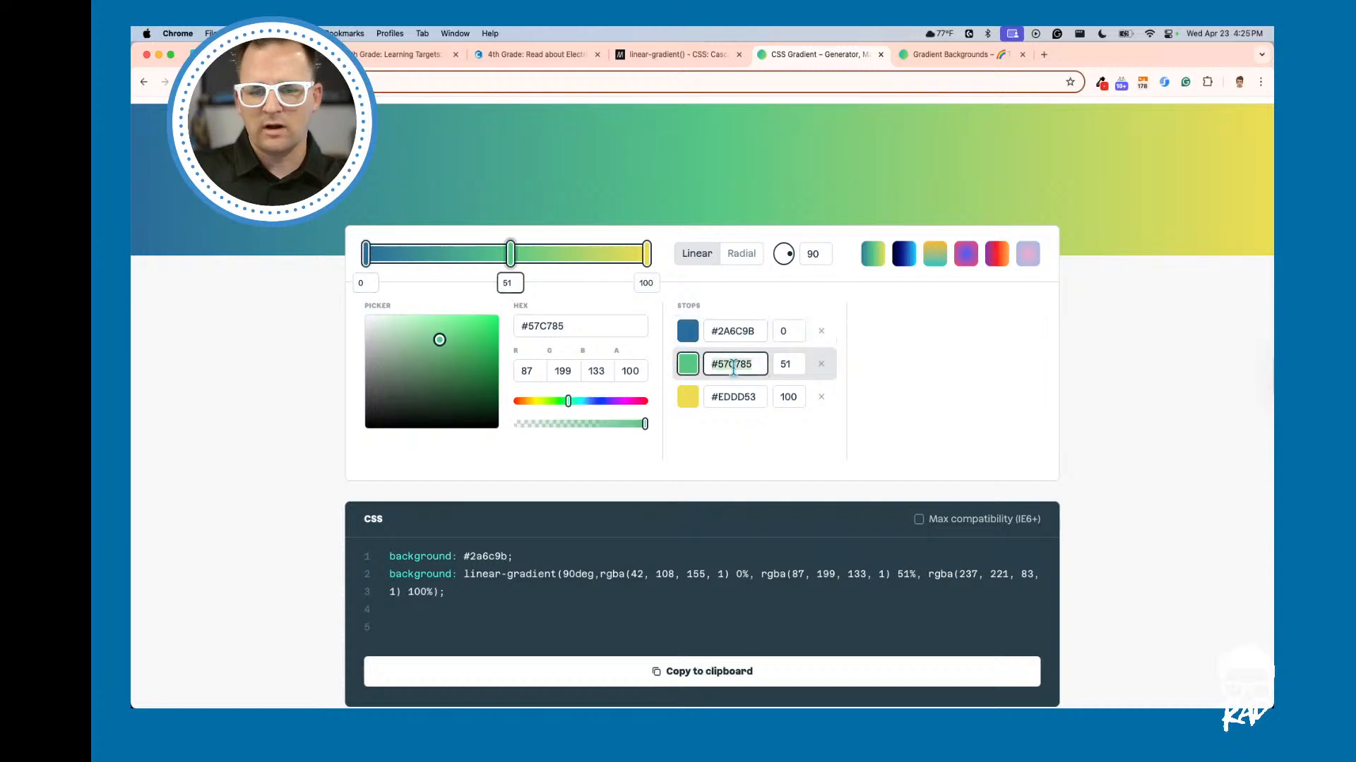
pyautogui.click(821, 364)
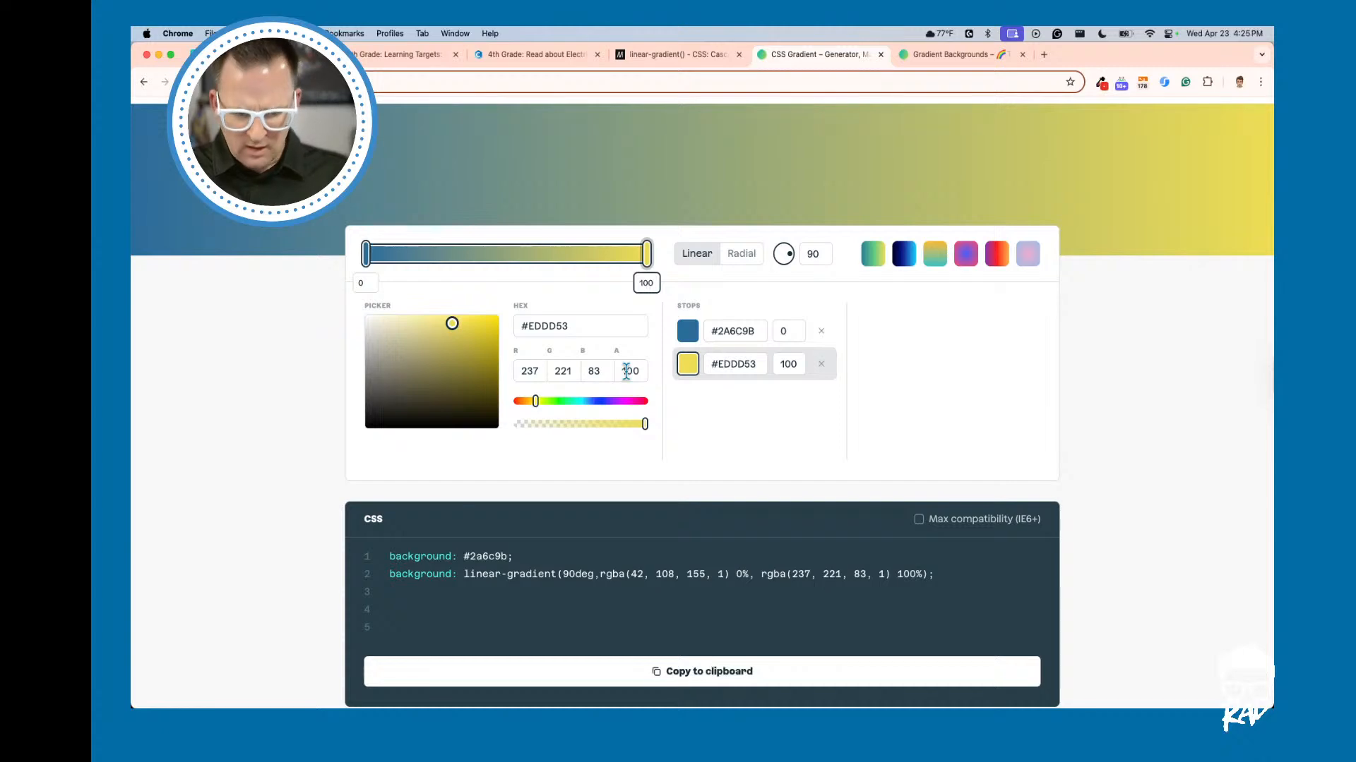
# Step: Examine the generated CSS code of the two-color linear gradient, including its angle, rgba colors and percentages
pyautogui.scroll(-3, 584, 474)
pyautogui.keyDown('ctrl'); pyautogui.scroll(5, 580, 467); pyautogui.keyUp('ctrl')
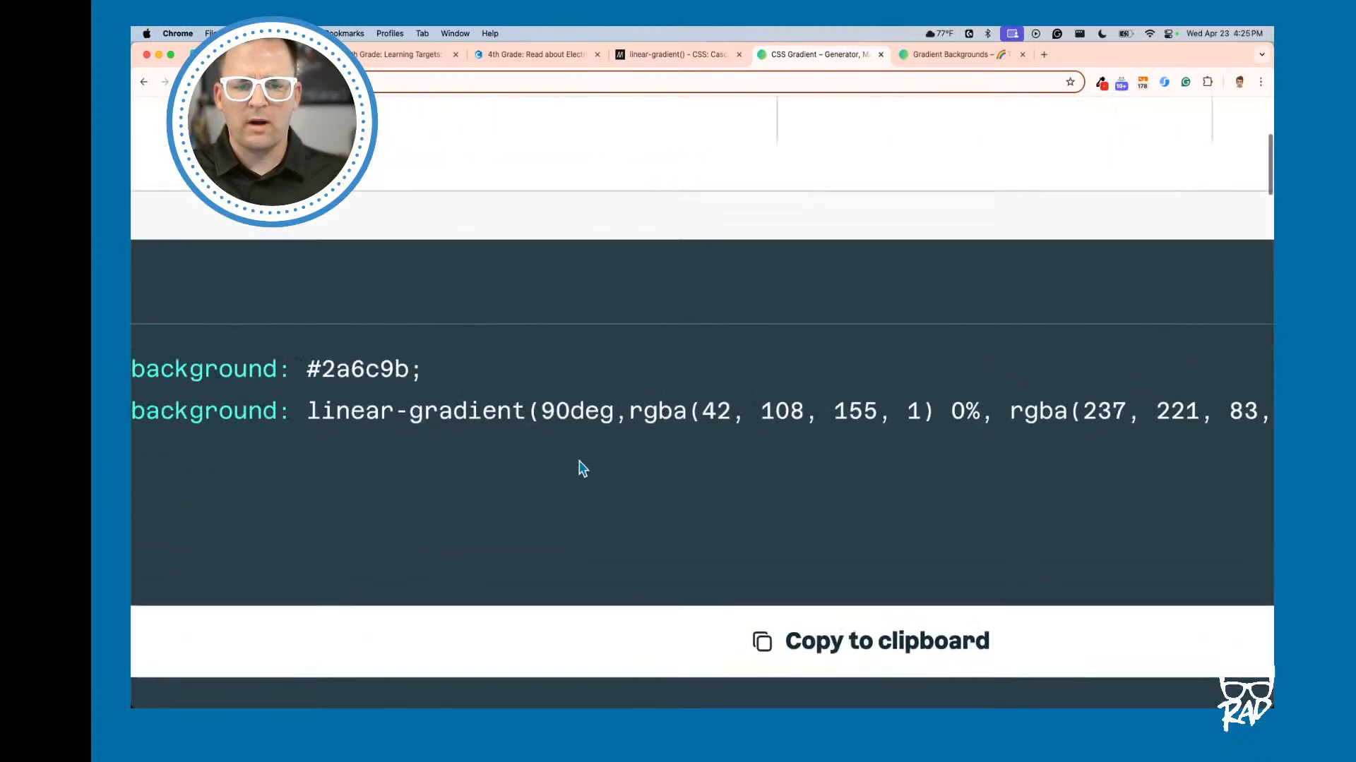
pyautogui.keyDown('ctrl'); pyautogui.scroll(-2, 583, 469); pyautogui.keyUp('ctrl')
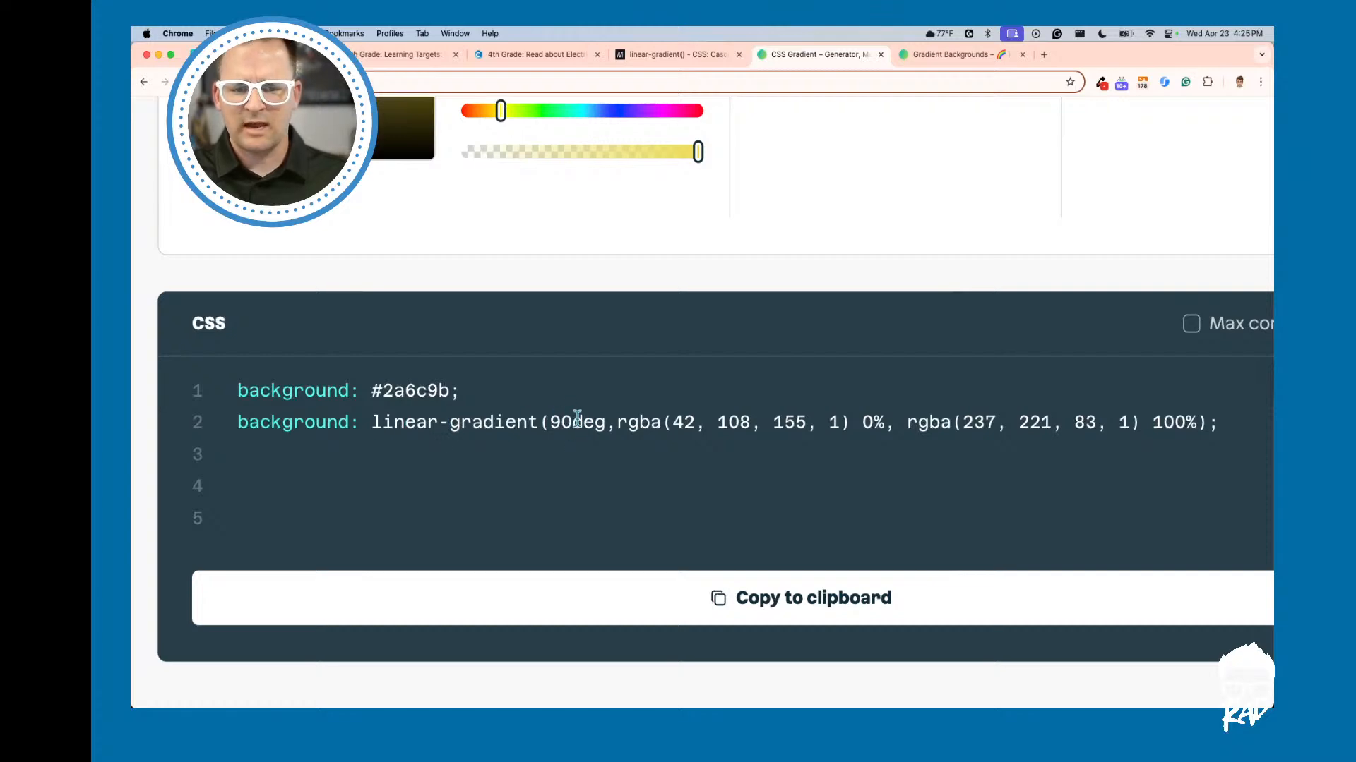
pyautogui.press('super+0')
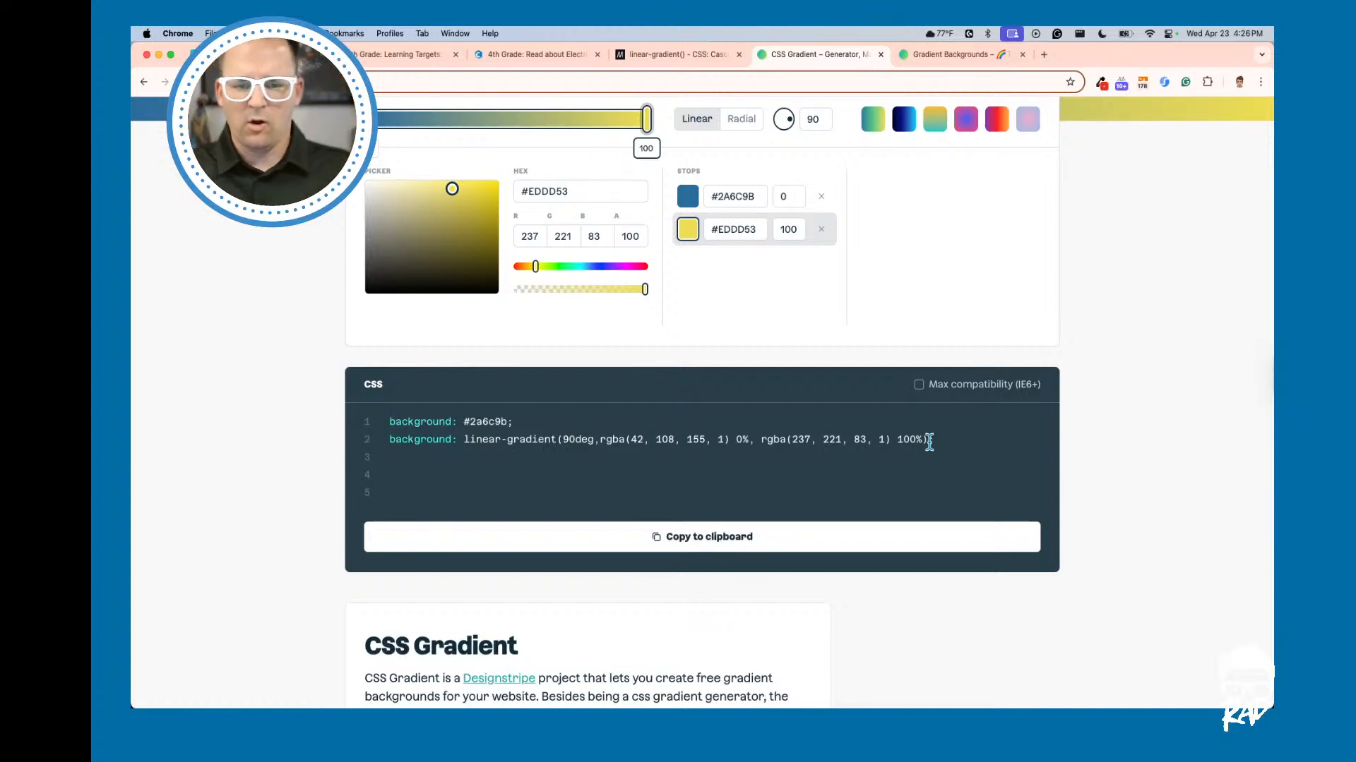
pyautogui.scroll(2, 763, 396)
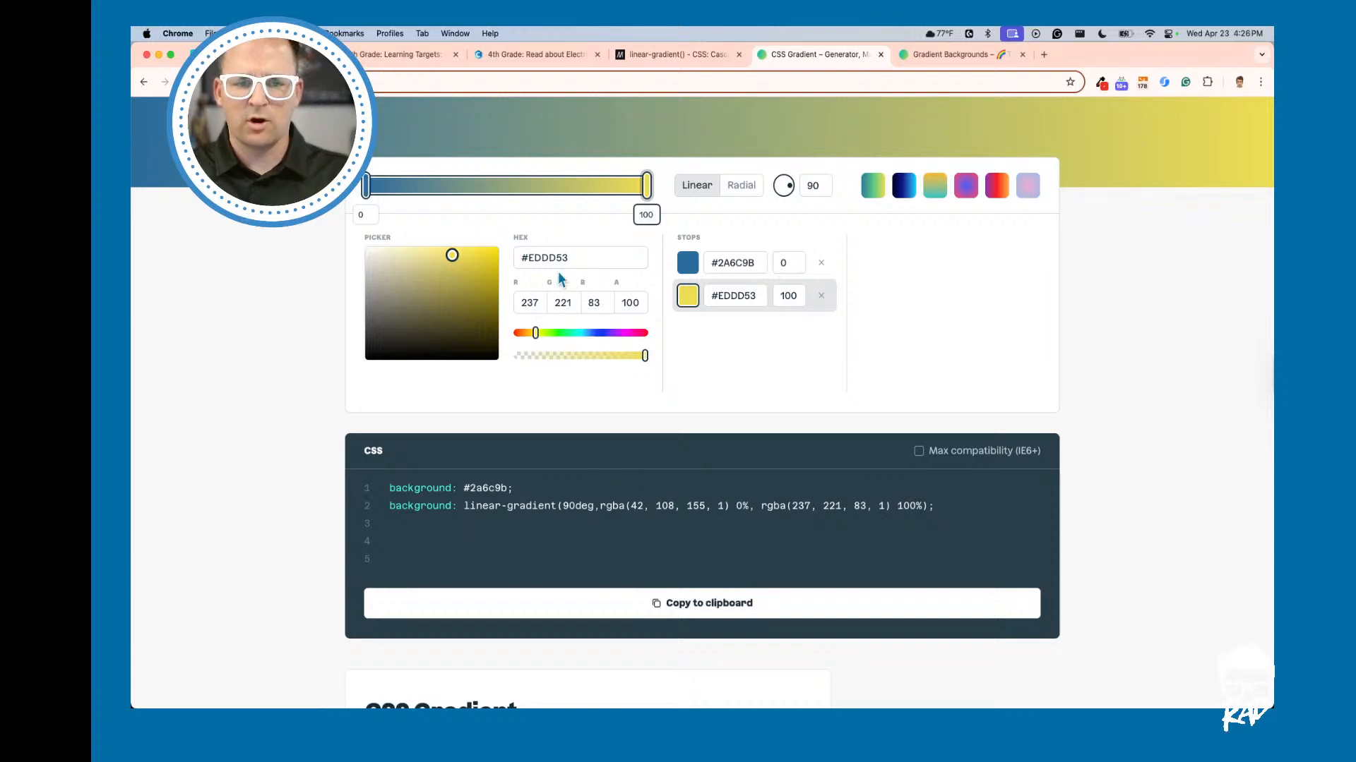
# Step: Copy the first demo declaration on the MDN linear-gradient() page, using 90deg, #e66465 and #9198e5
pyautogui.click(663, 56)
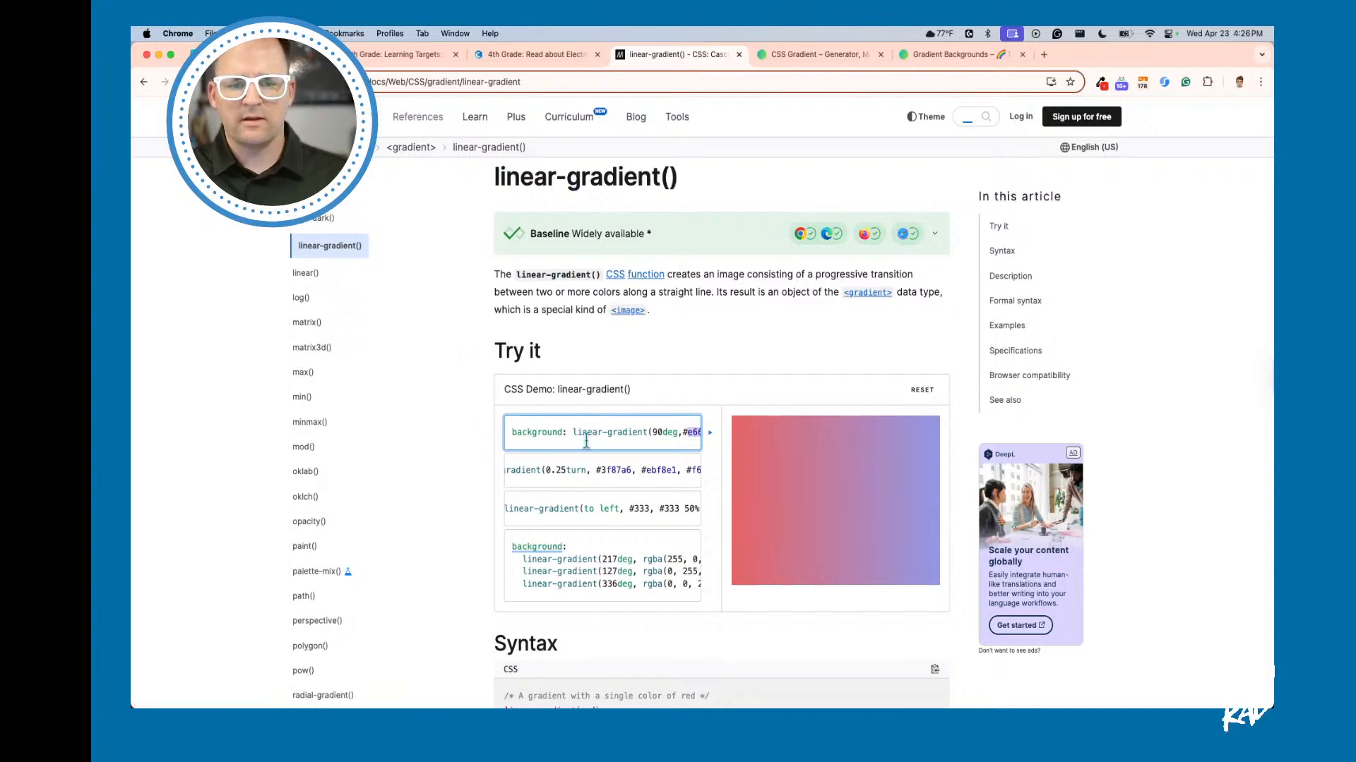
pyautogui.hscroll(1, 586, 441)
pyautogui.hscroll(1, 586, 442)
pyautogui.hscroll(-1, 587, 442)
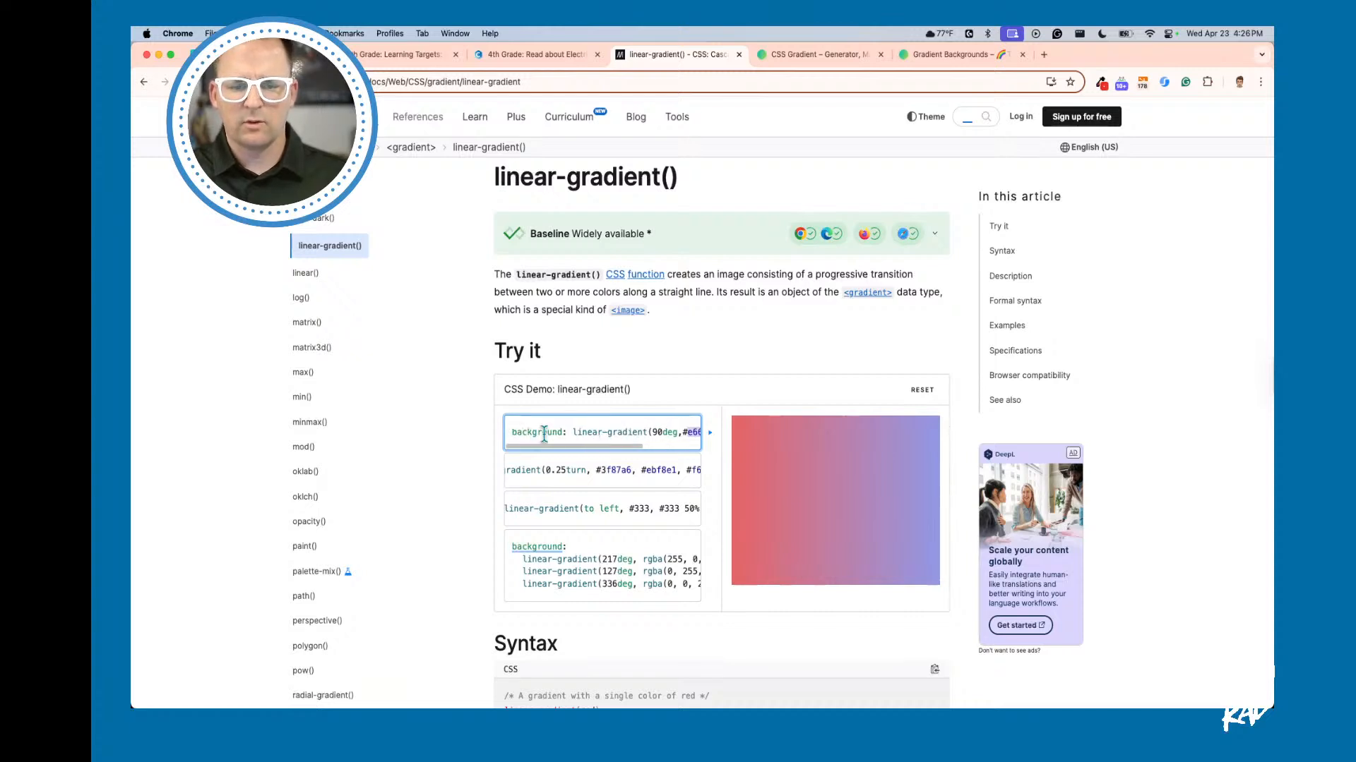
pyautogui.hscroll(2, 564, 433)
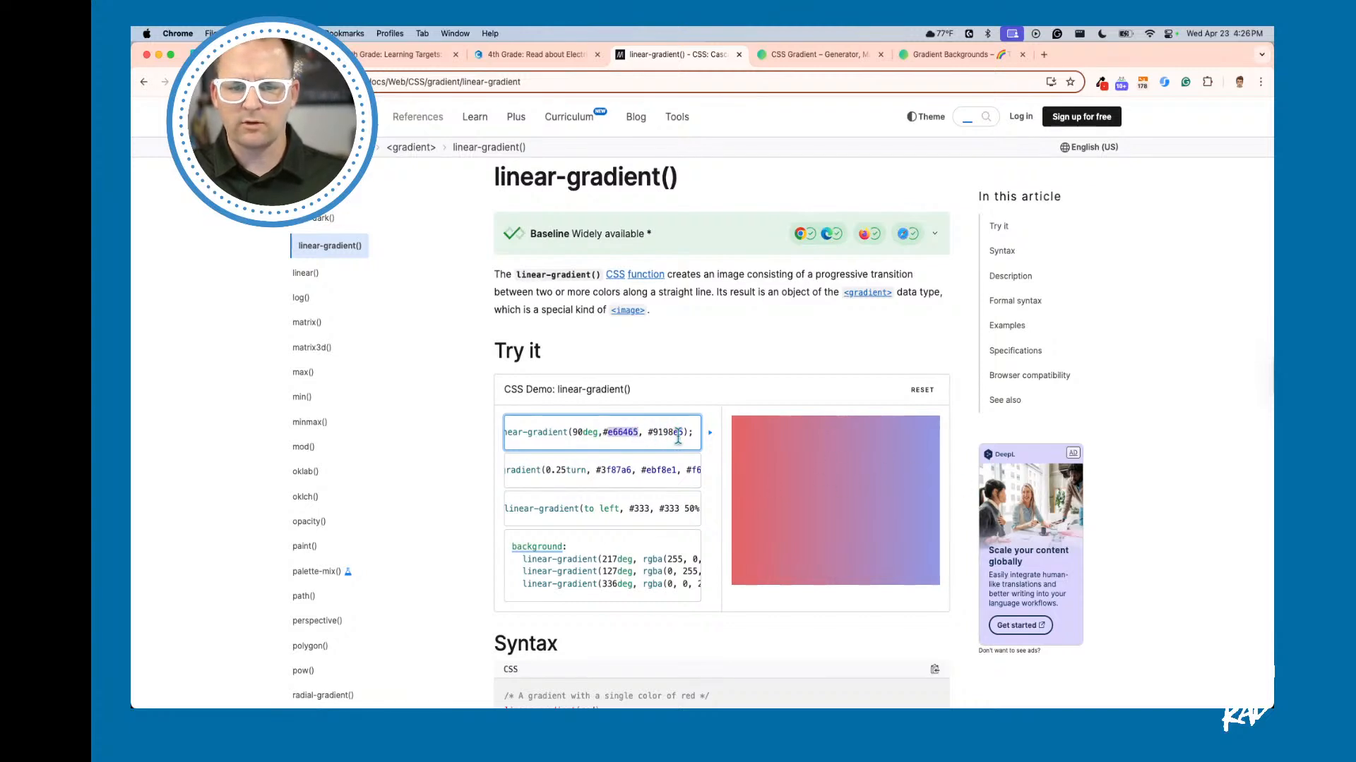
pyautogui.tripleClick(618, 433)
pyautogui.press('super+c')
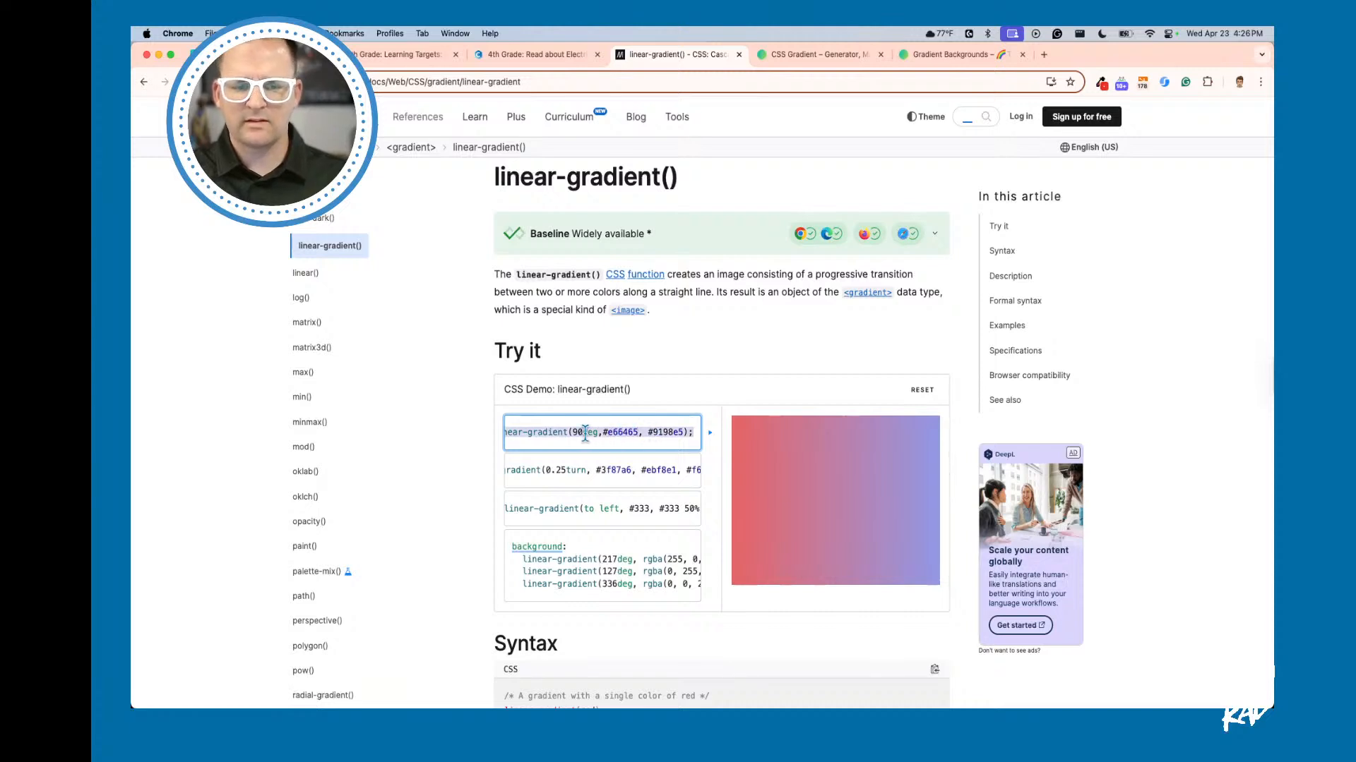
pyautogui.hscroll(-2, 585, 434)
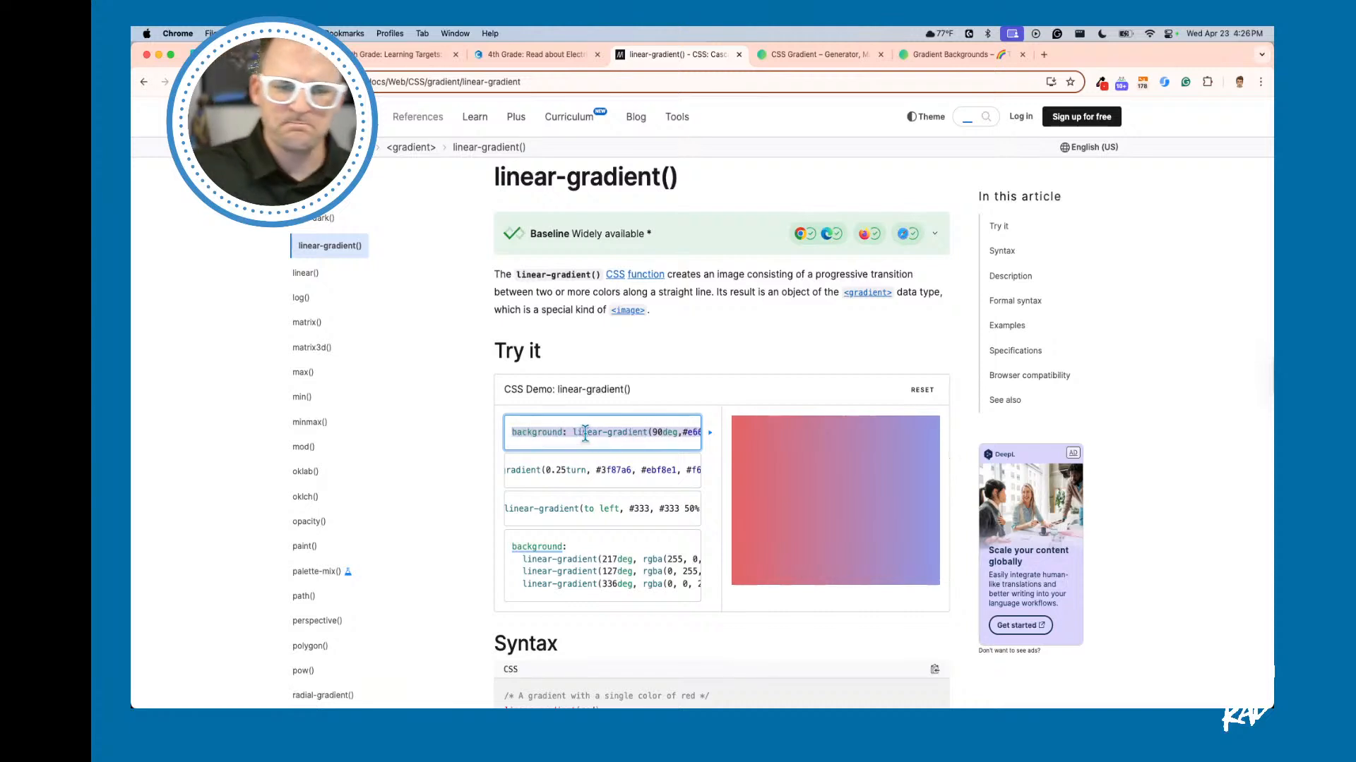
pyautogui.hscroll(2, 585, 433)
pyautogui.hscroll(-2, 585, 434)
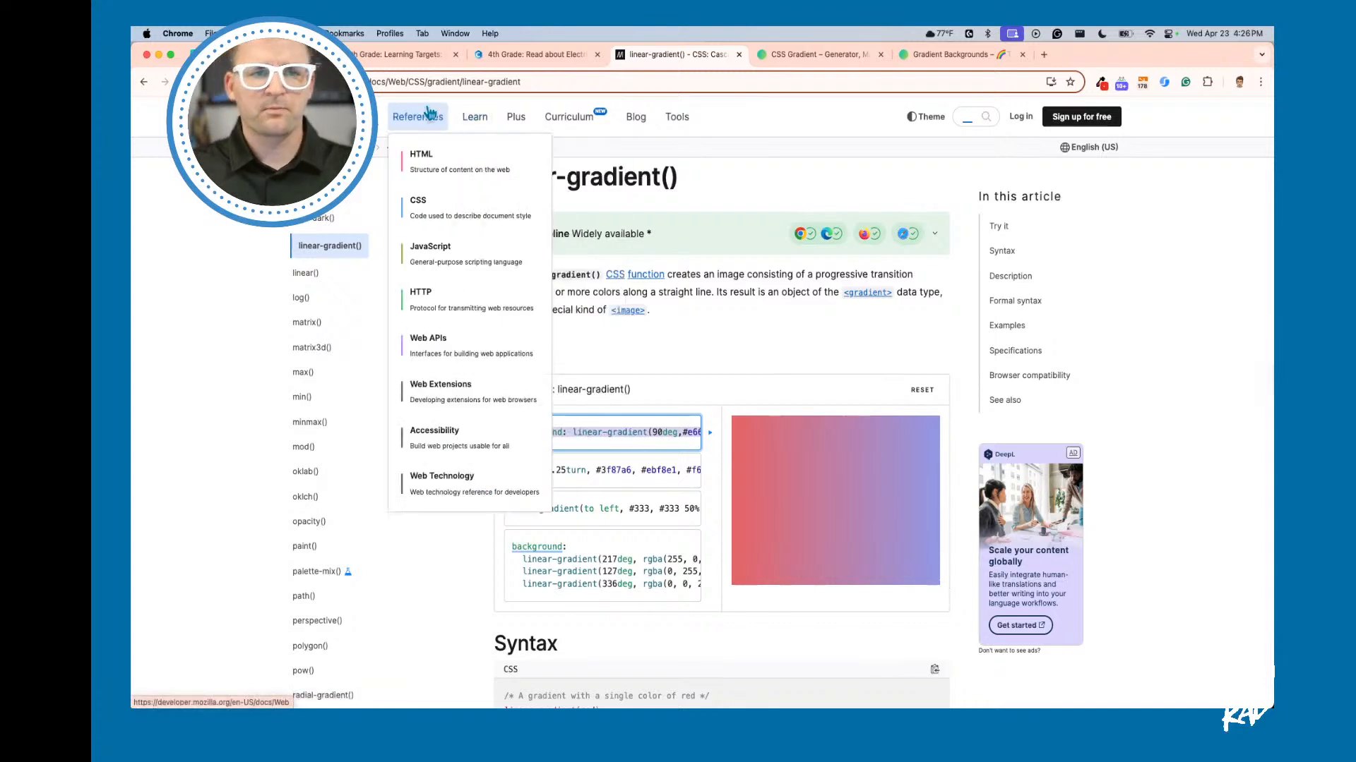
# Step: Show the HTML source of the plain Learning Targets page and insert an empty line above the image paragraph
pyautogui.click(382, 62)
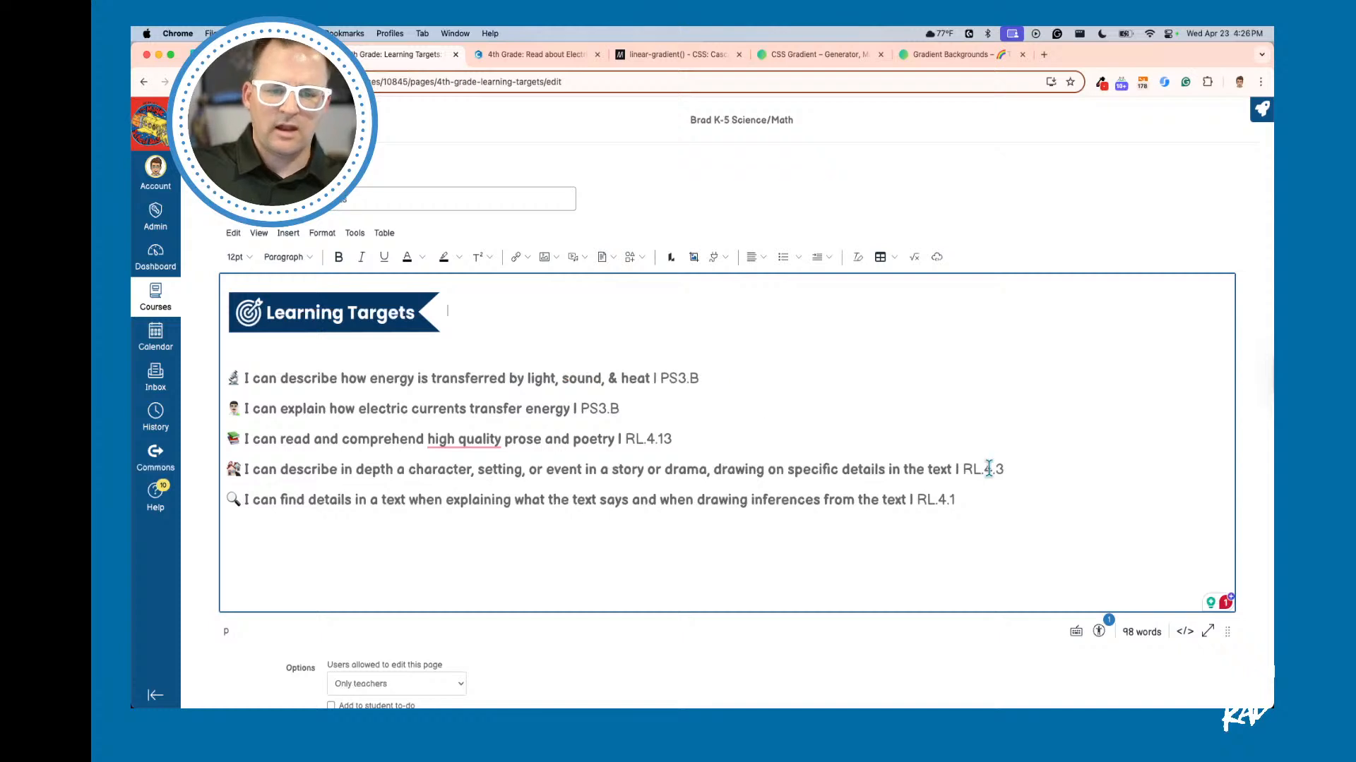
pyautogui.click(1186, 632)
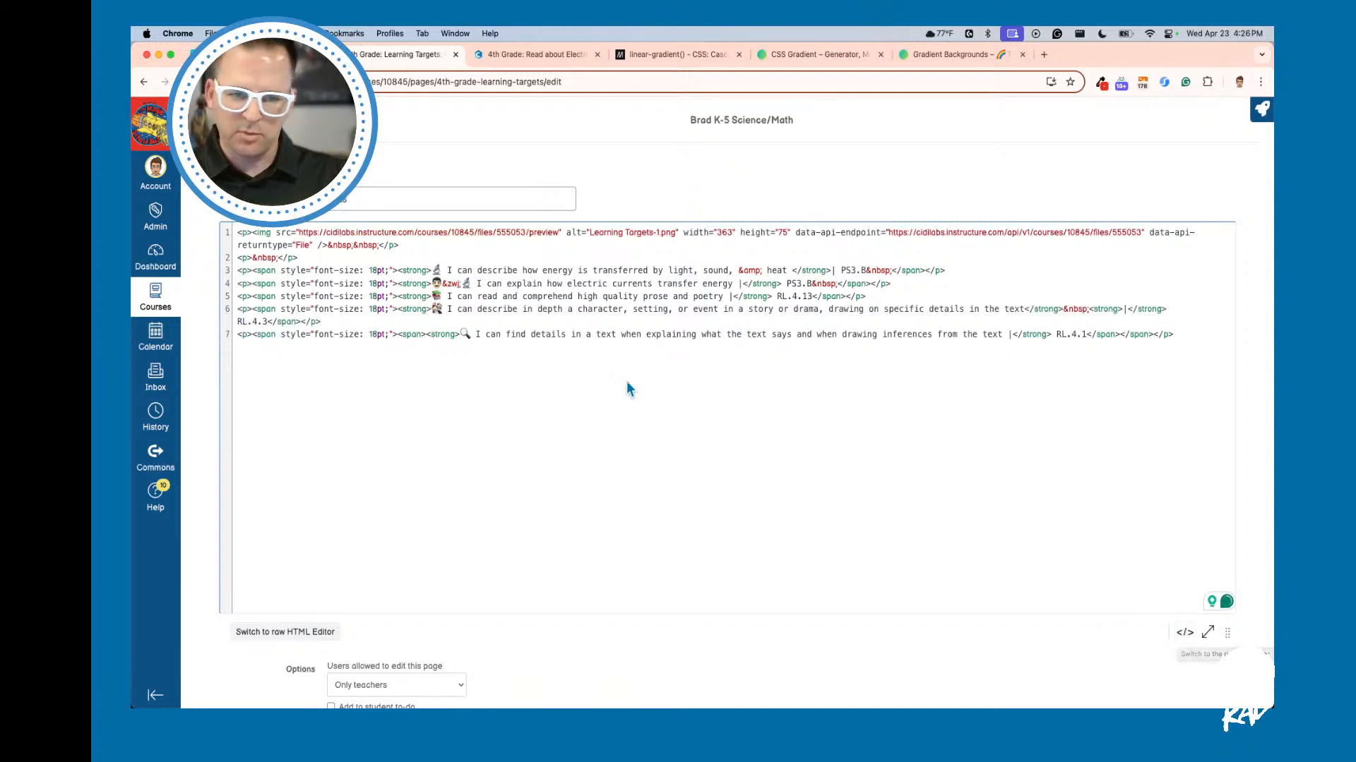
pyautogui.press('Down')
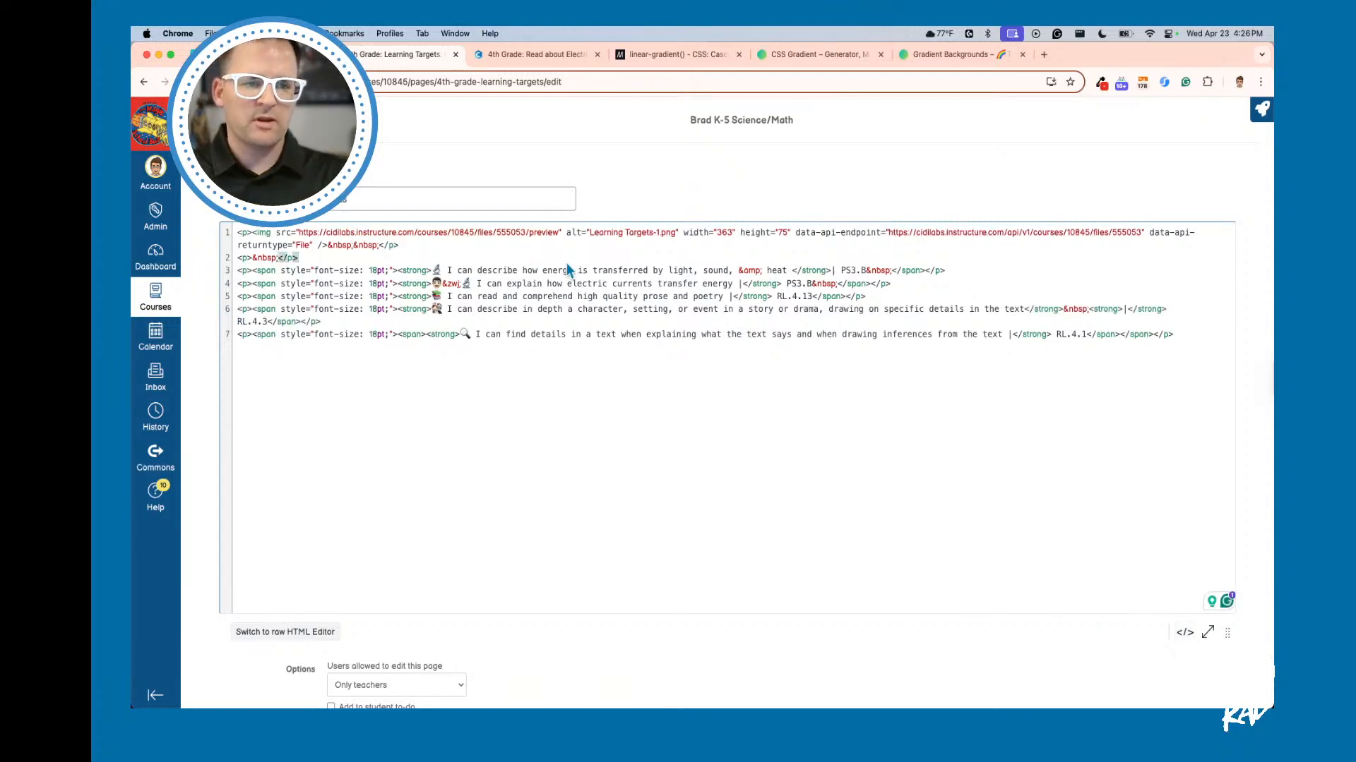
pyautogui.press('Up')
pyautogui.press('Up')
pyautogui.press('Up')
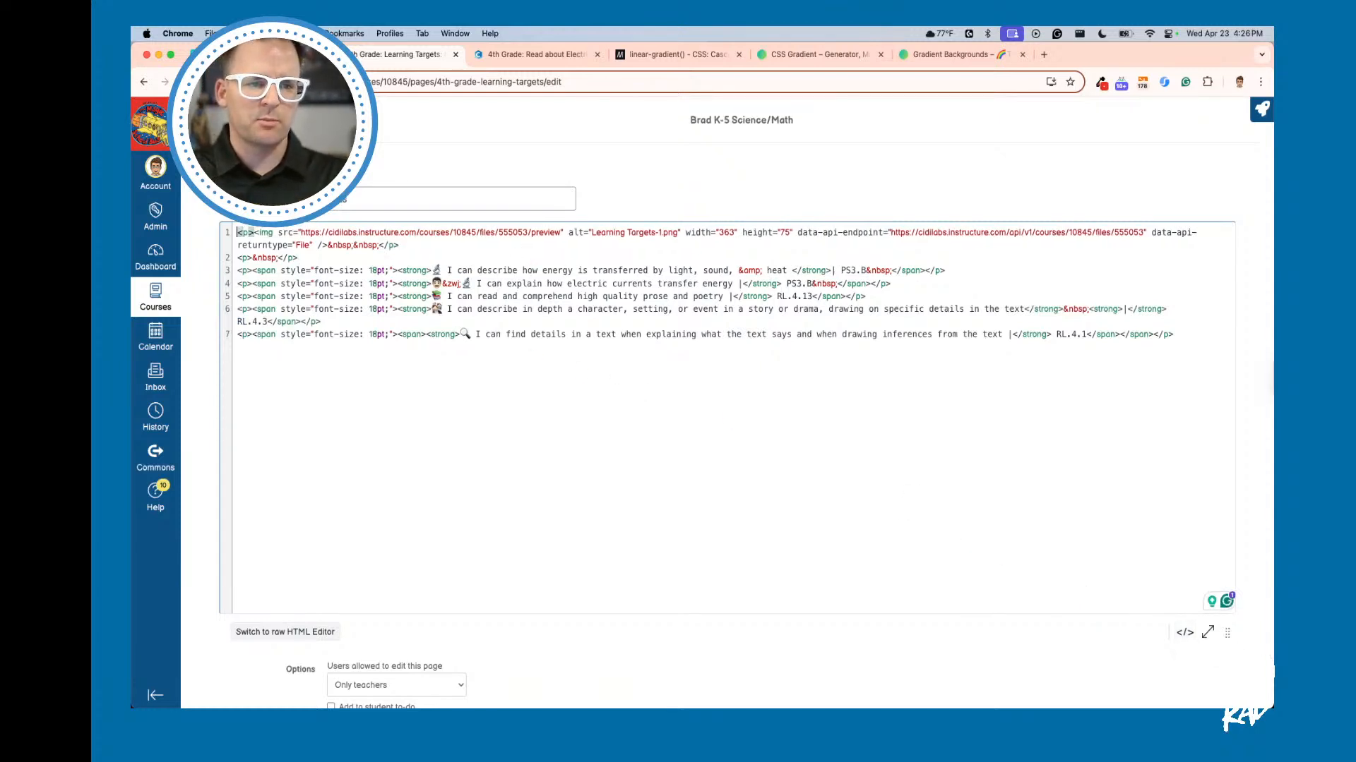
pyautogui.press('Return')
pyautogui.press('Up')
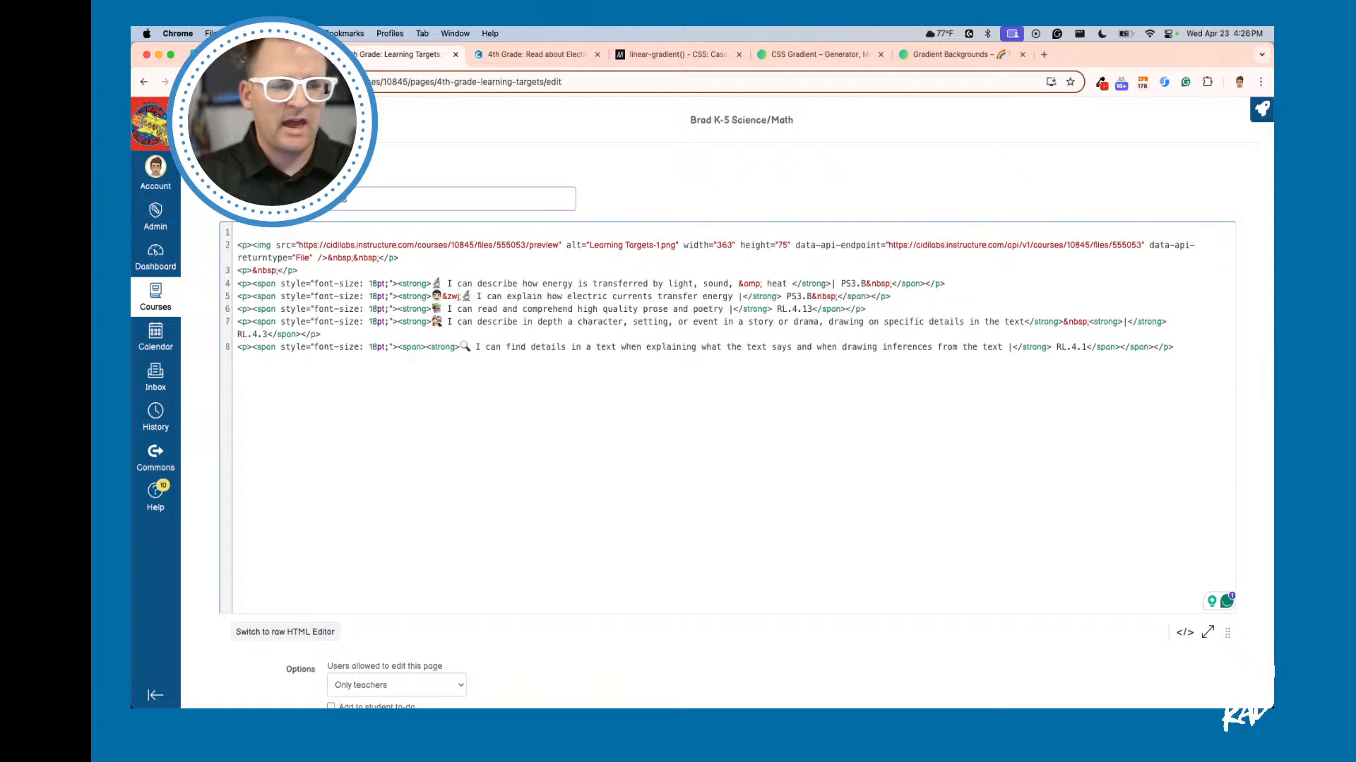
# Step: Insert a div with the inline style background: linear-gradient(90deg,#e66465, #9198e5); and its closing tag above the image paragraph
pyautogui.write('<div')
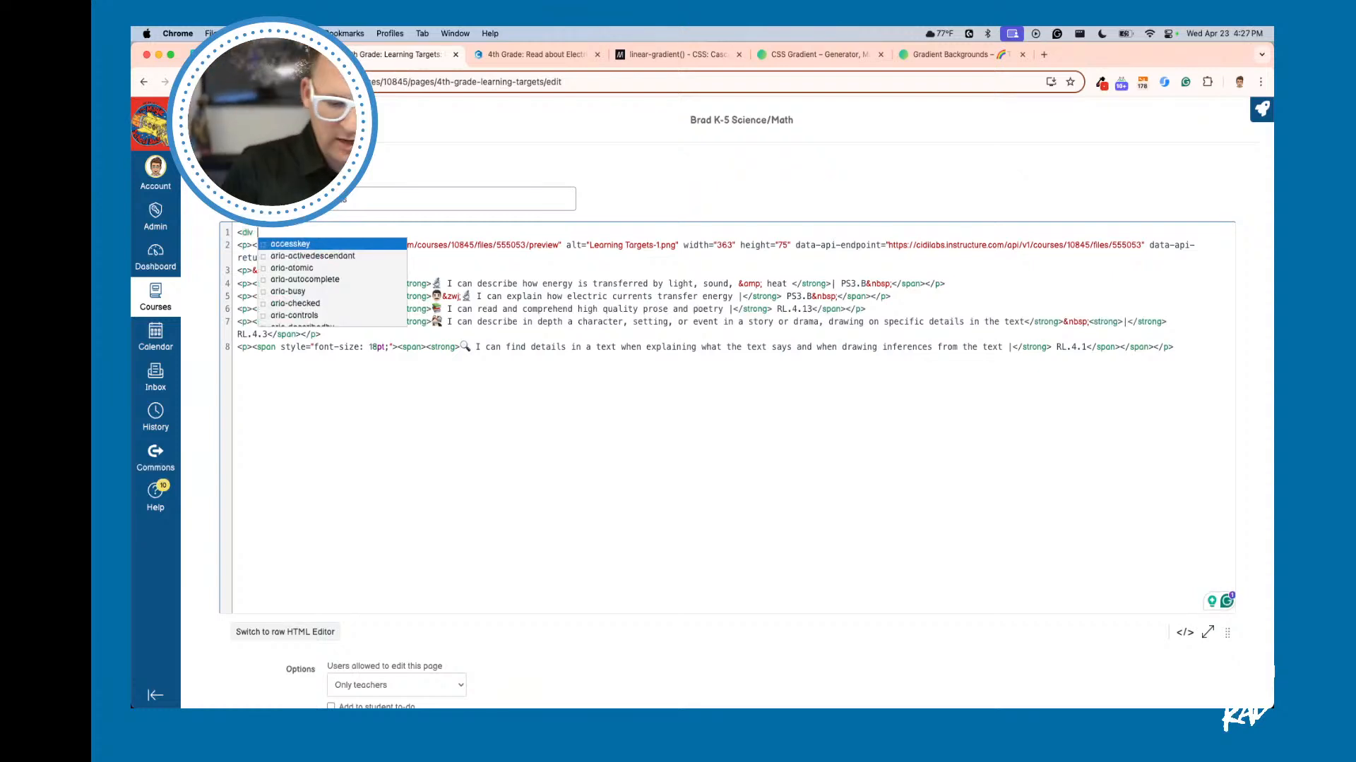
pyautogui.write(' style=')
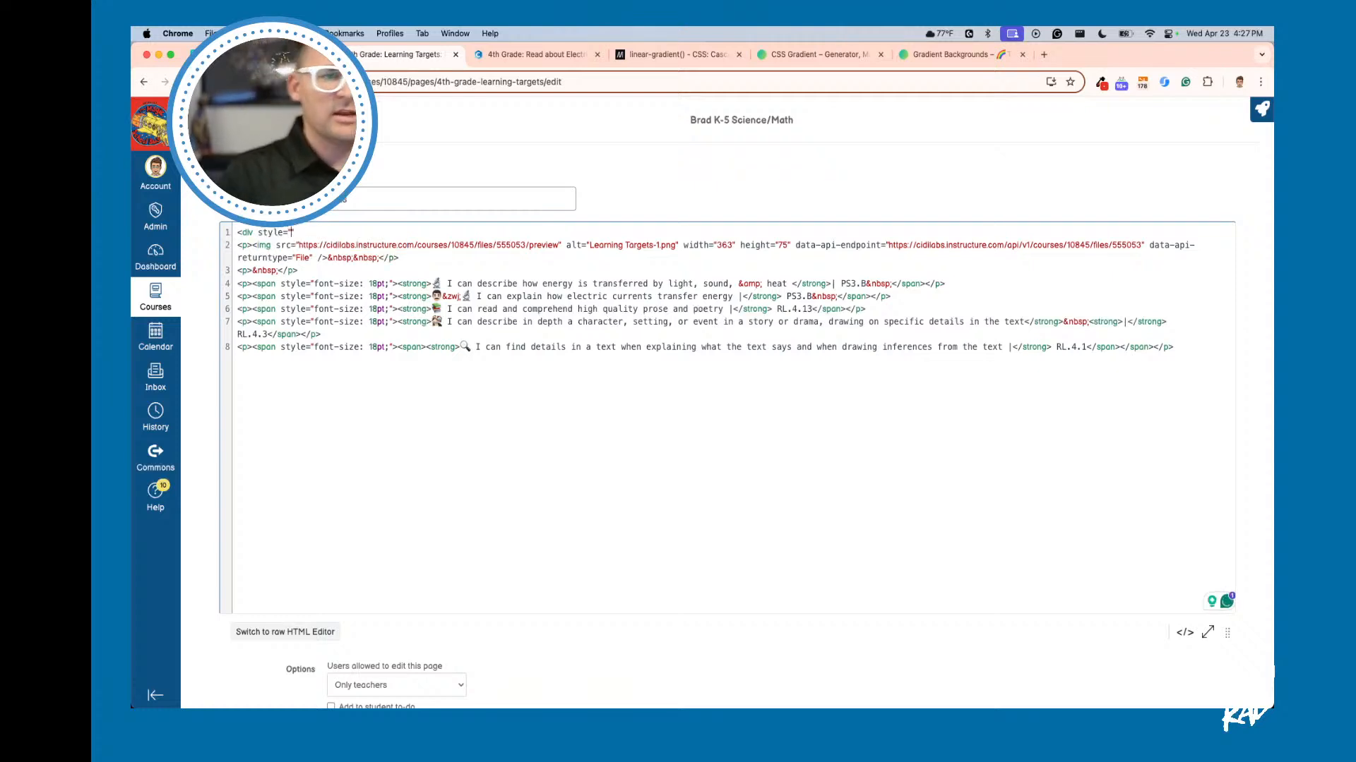
pyautogui.press('super+v')
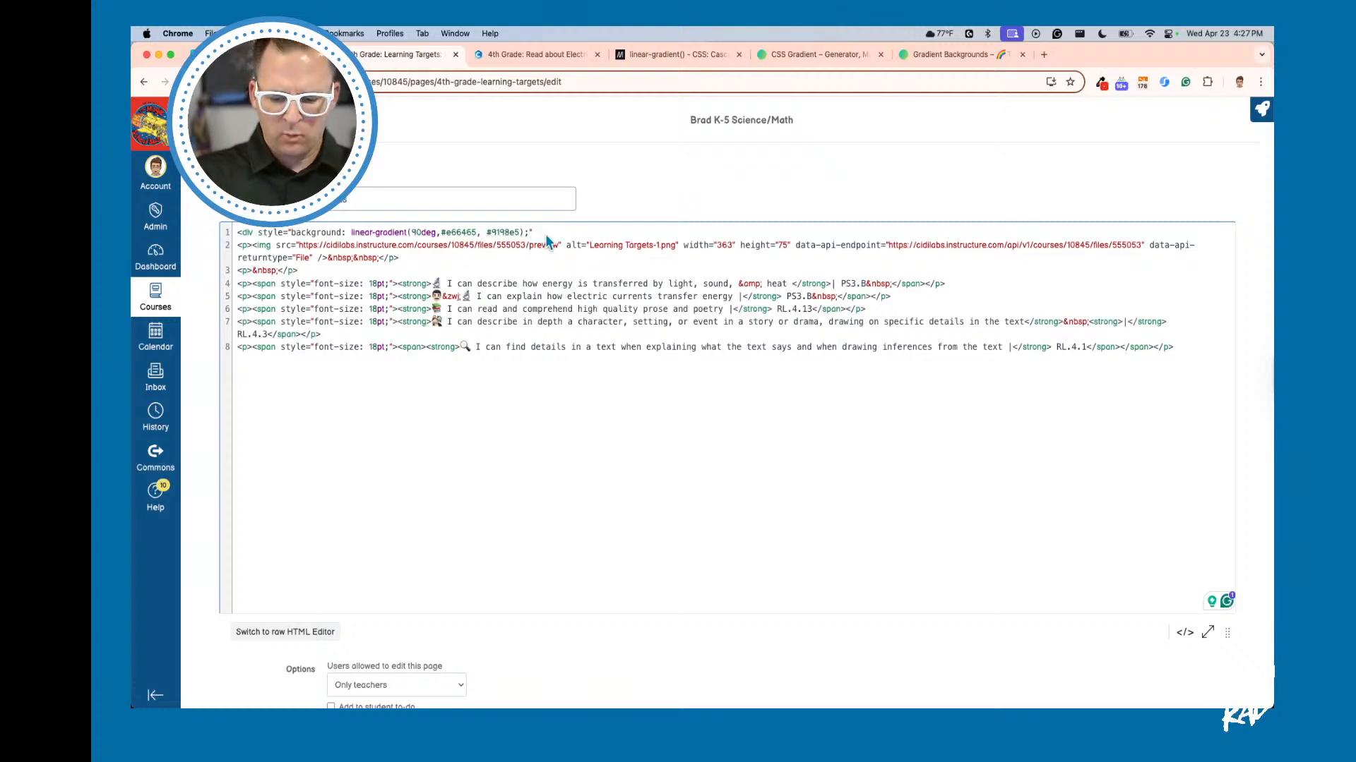
pyautogui.write('></div>')
pyautogui.scroll(5, 514, 226)
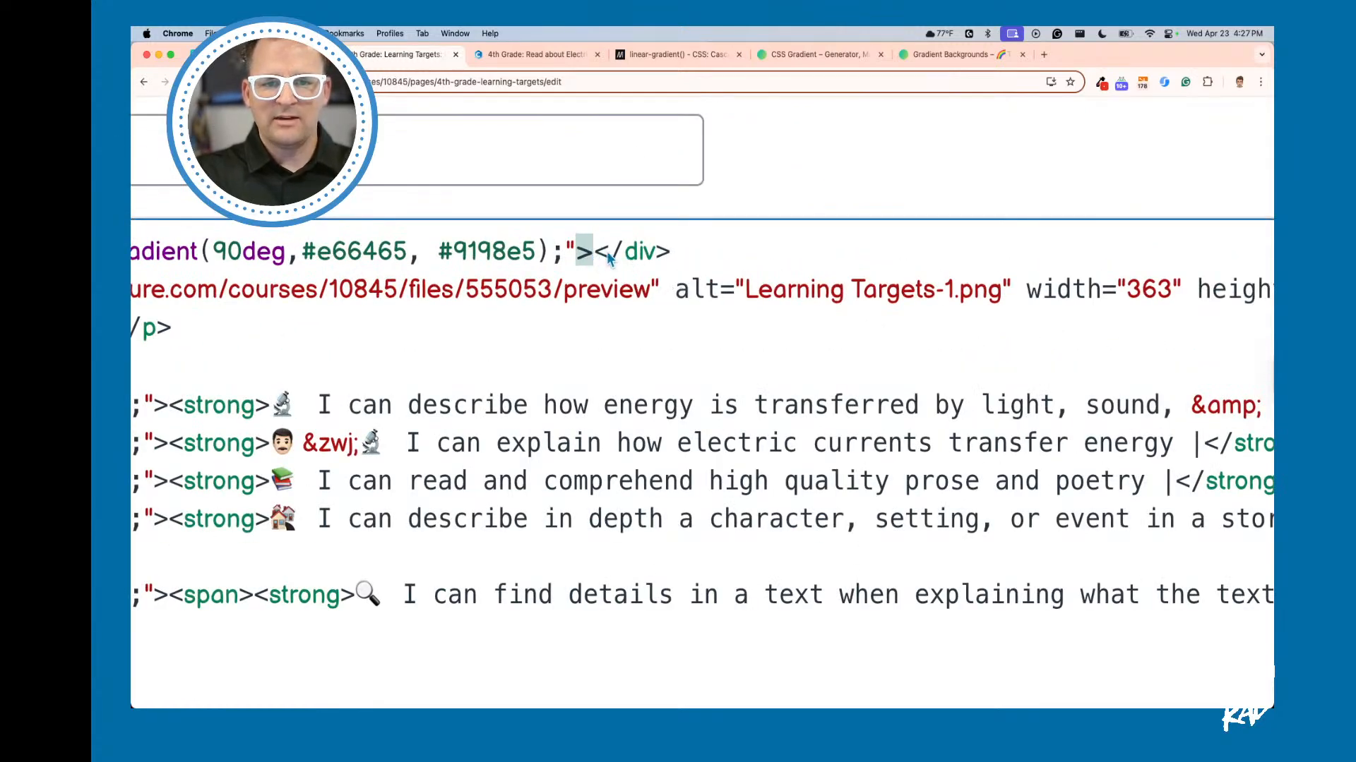
pyautogui.scroll(-5, 653, 268)
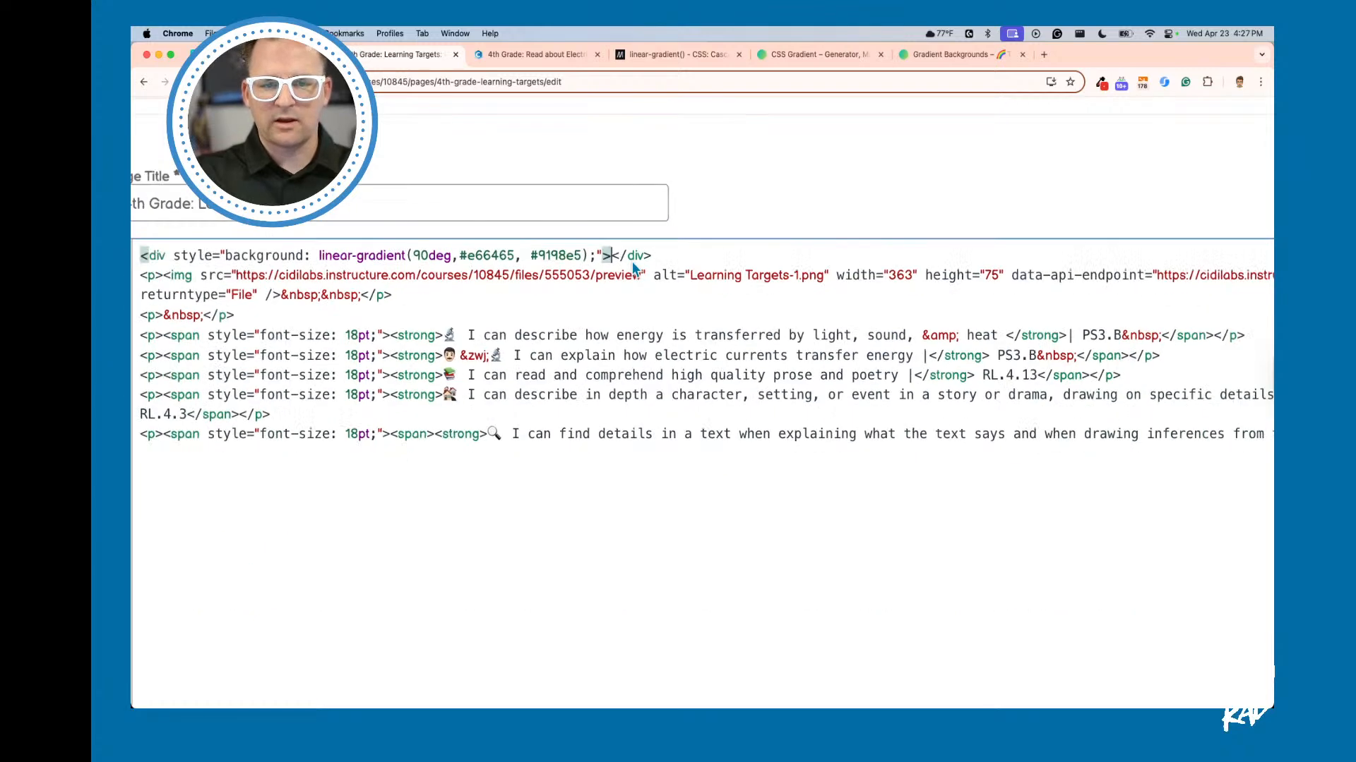
# Step: Move the closing </div> tag onto its own line below the last learning target paragraph and return to the visual editor
pyautogui.press('shift+super+Right')
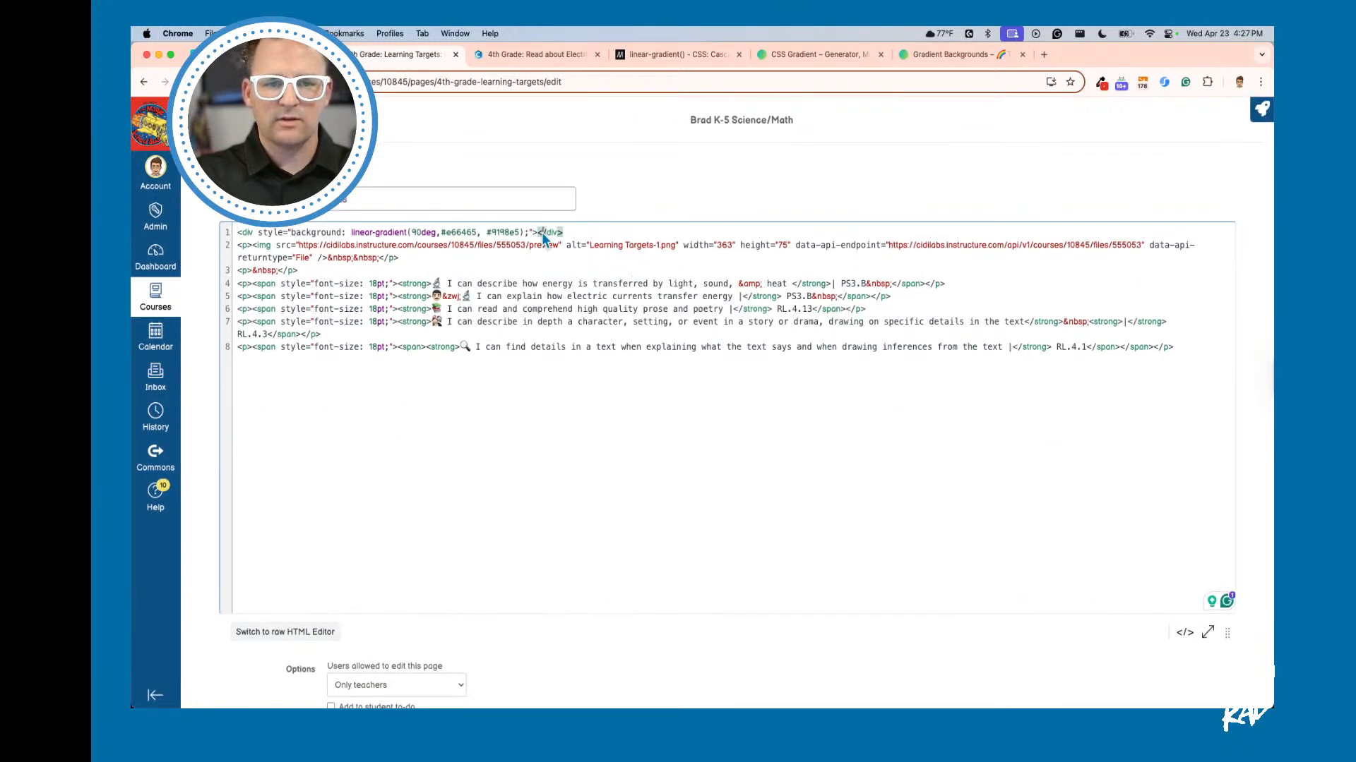
pyautogui.press('BackSpace')
pyautogui.press('super+z')
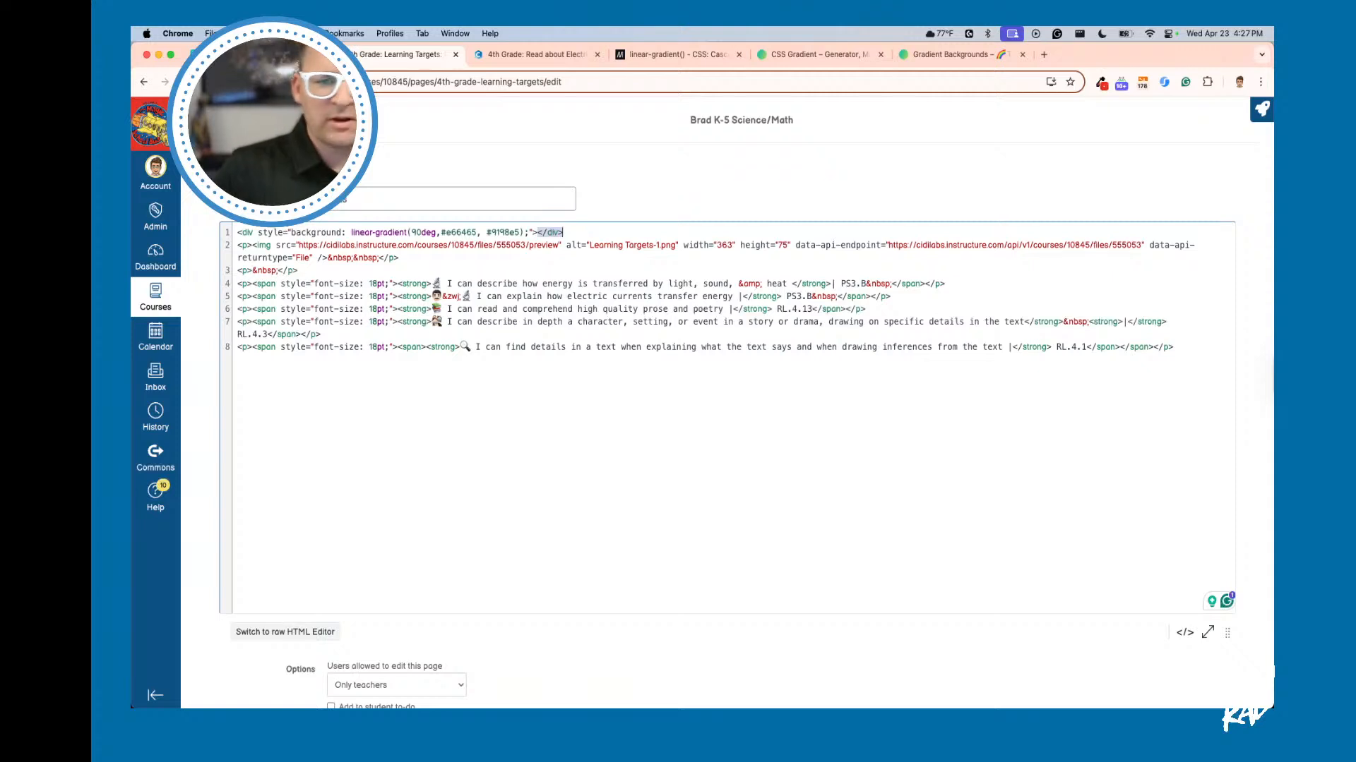
pyautogui.press('super+x')
pyautogui.press('Down')
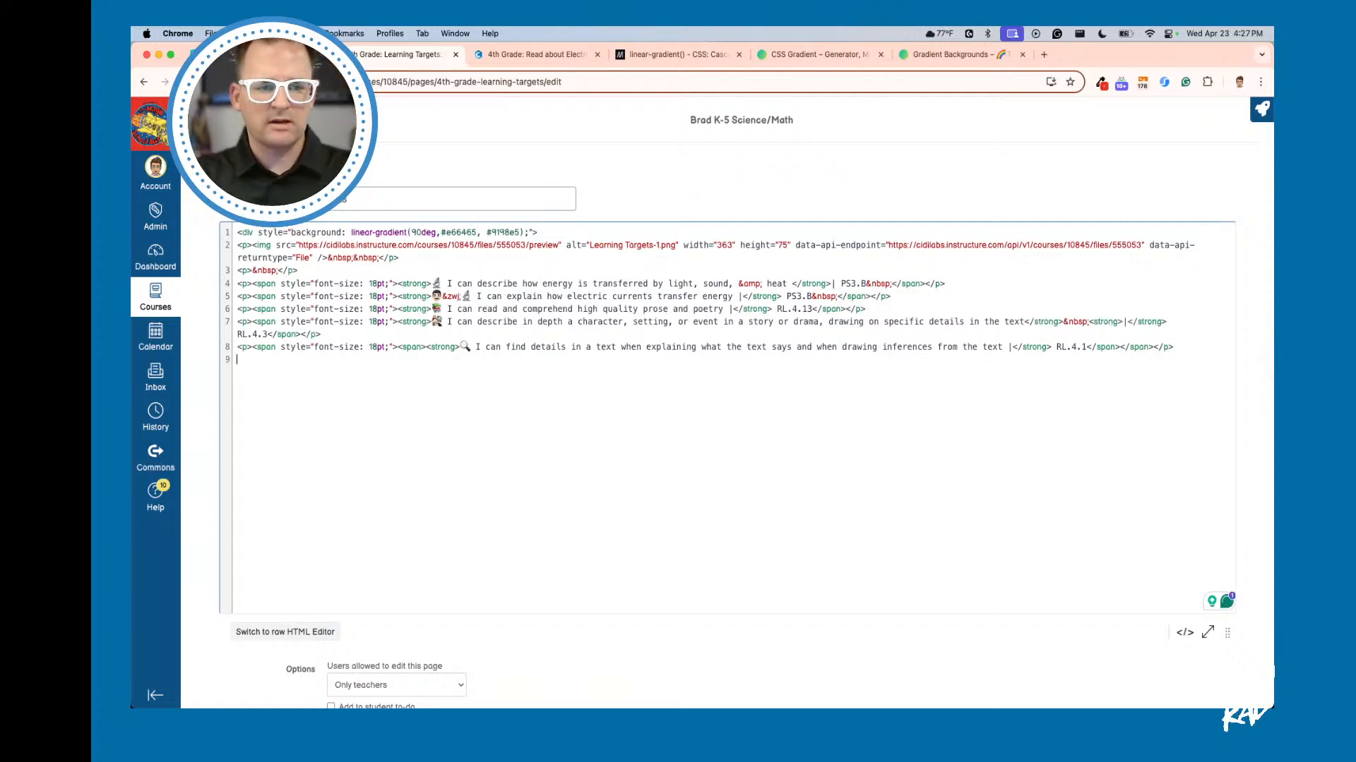
pyautogui.press('super+v')
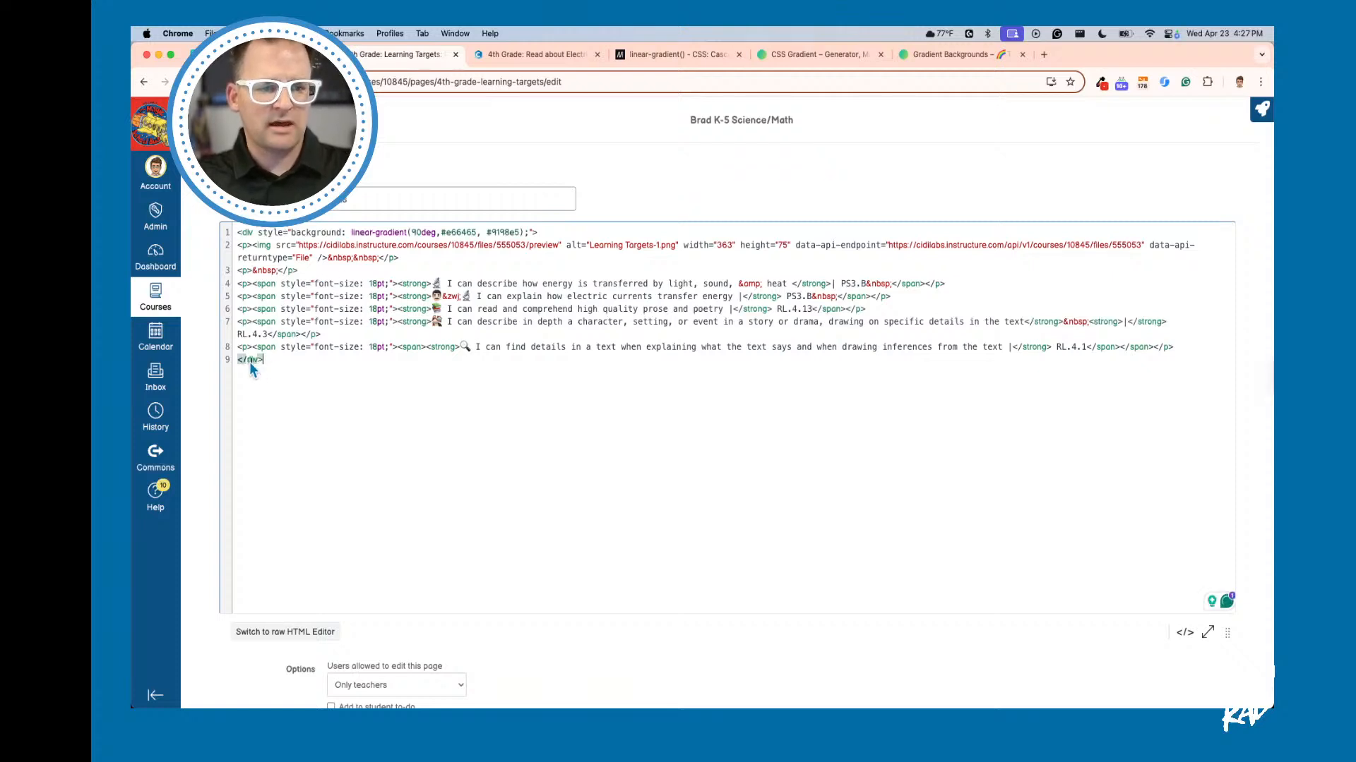
pyautogui.click(252, 236)
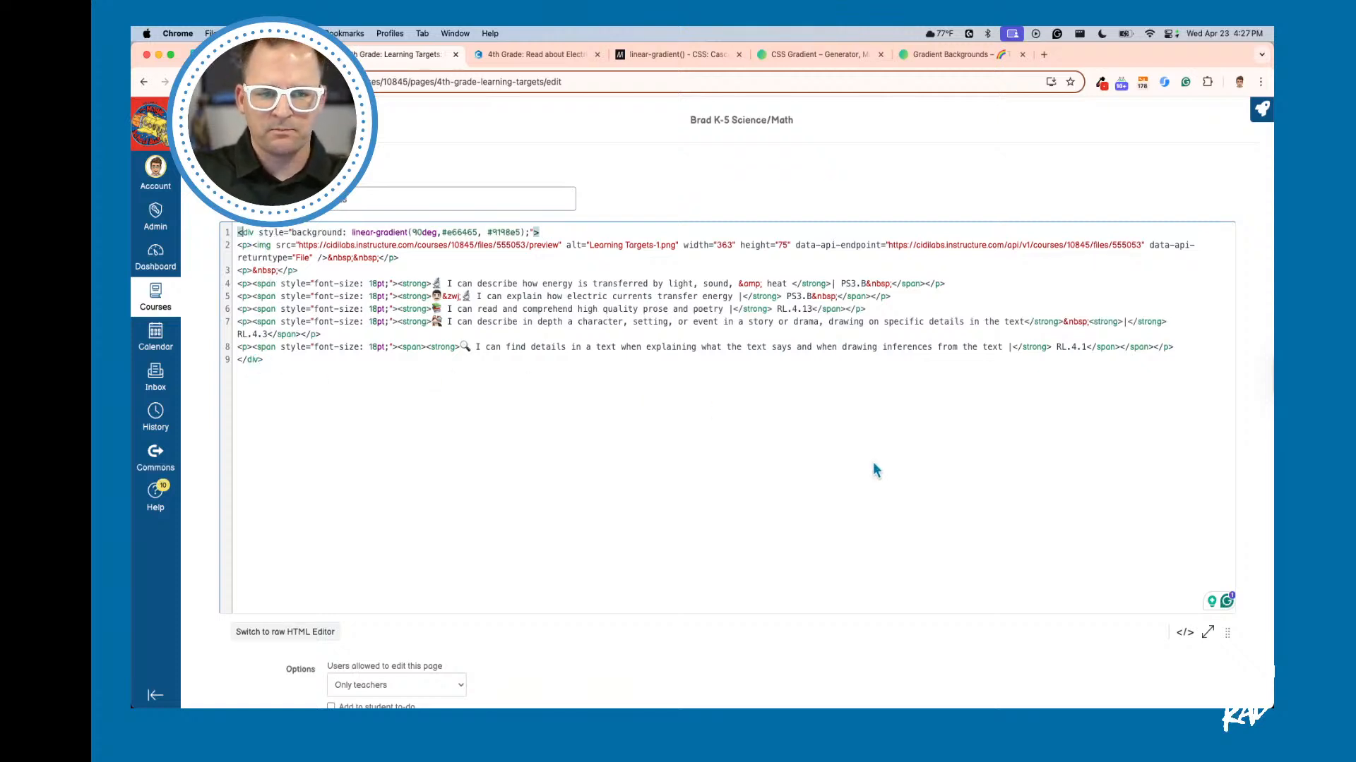
pyautogui.click(1186, 634)
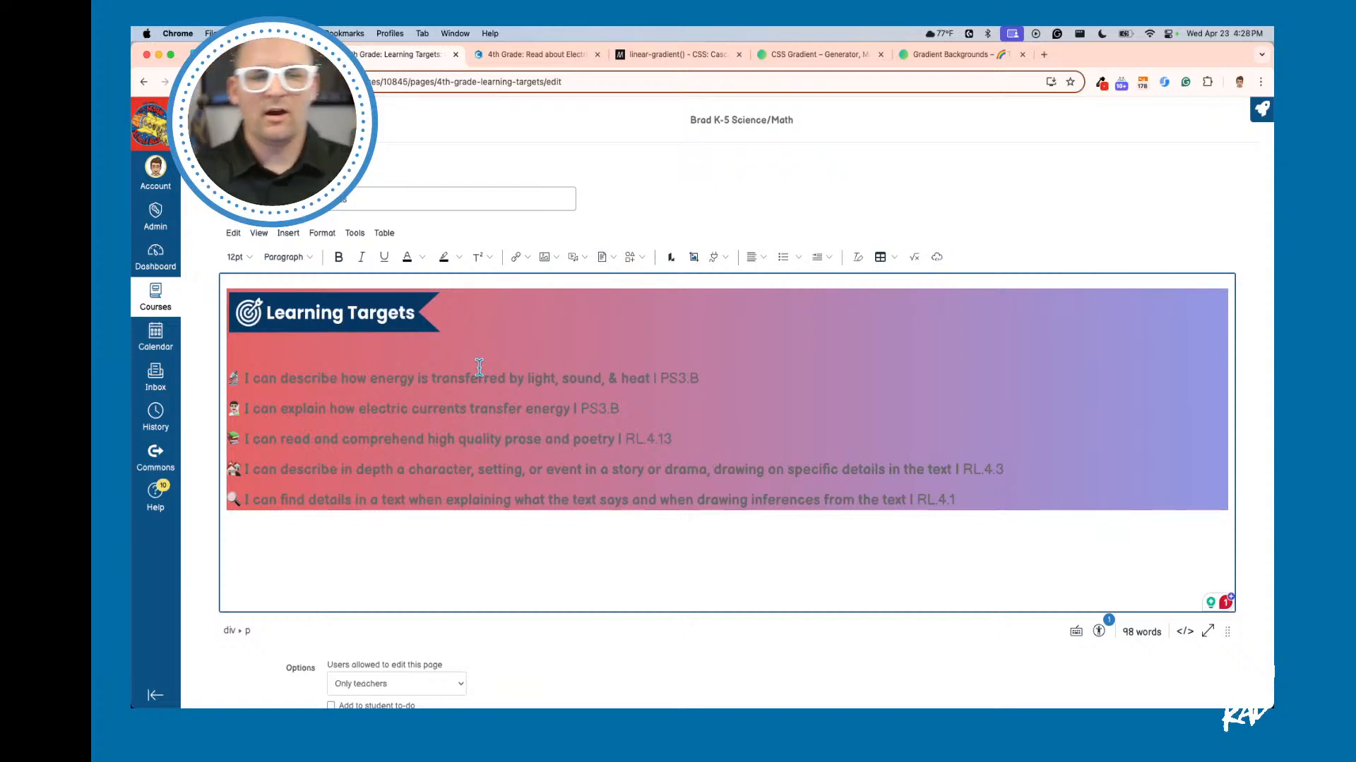
# Step: Examine how readable the first learning target is on the gradient and compare it with the Cidi Labs-styled page
pyautogui.tripleClick(353, 382)
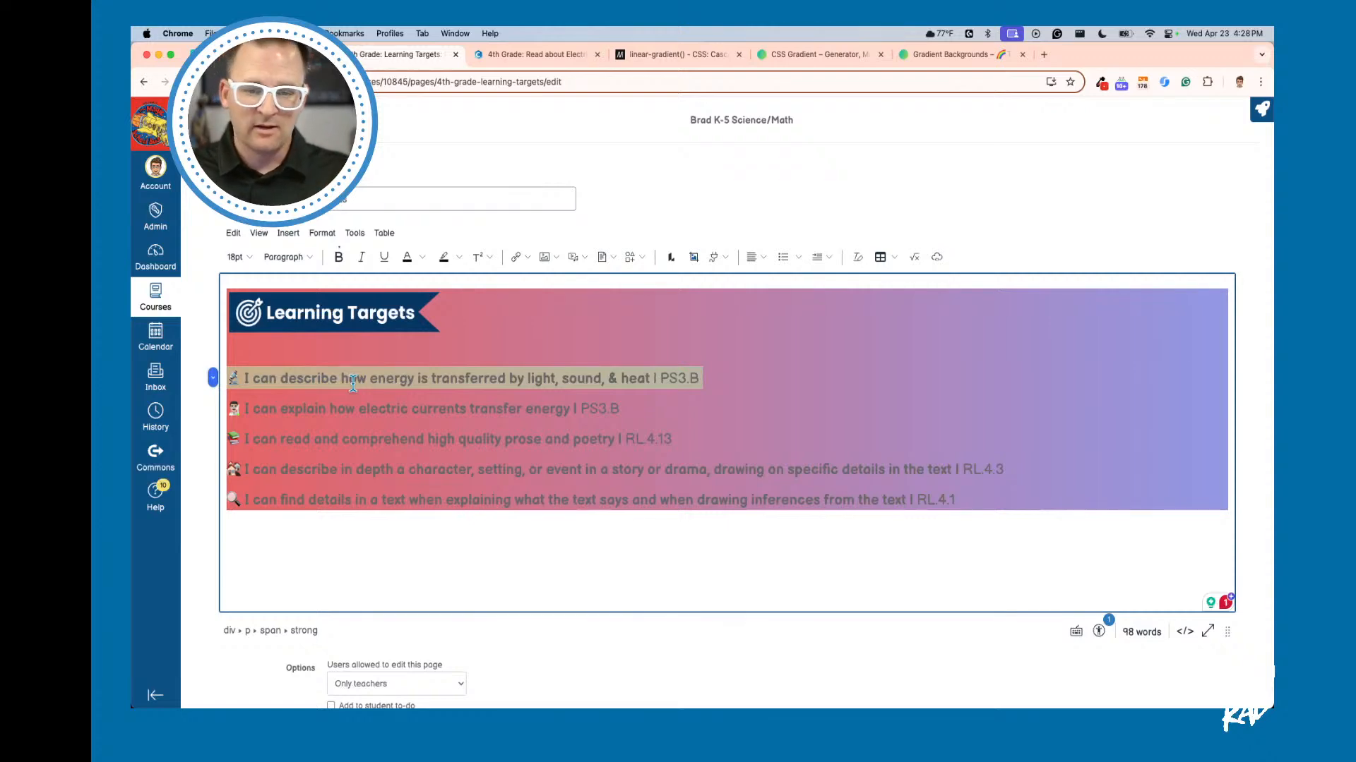
pyautogui.click(353, 383)
pyautogui.tripleClick(451, 380)
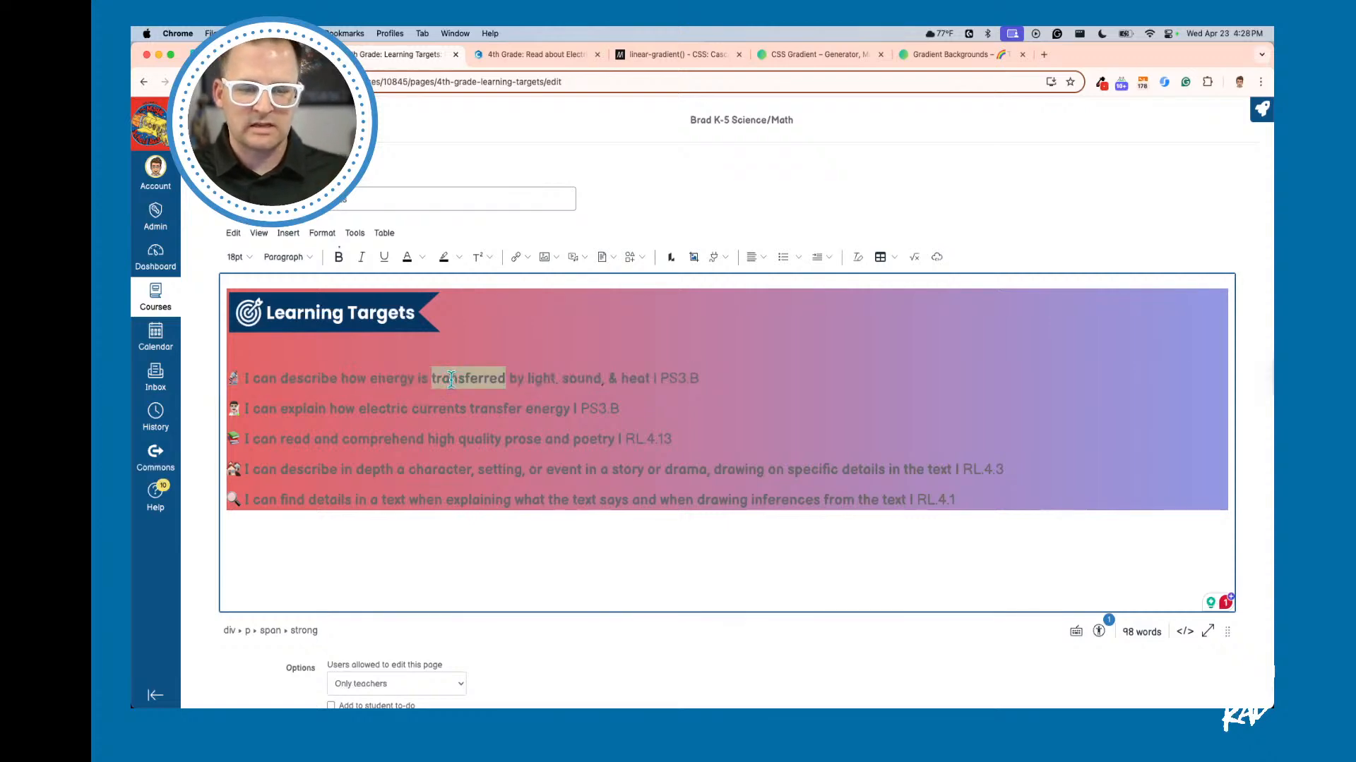
pyautogui.click(838, 387)
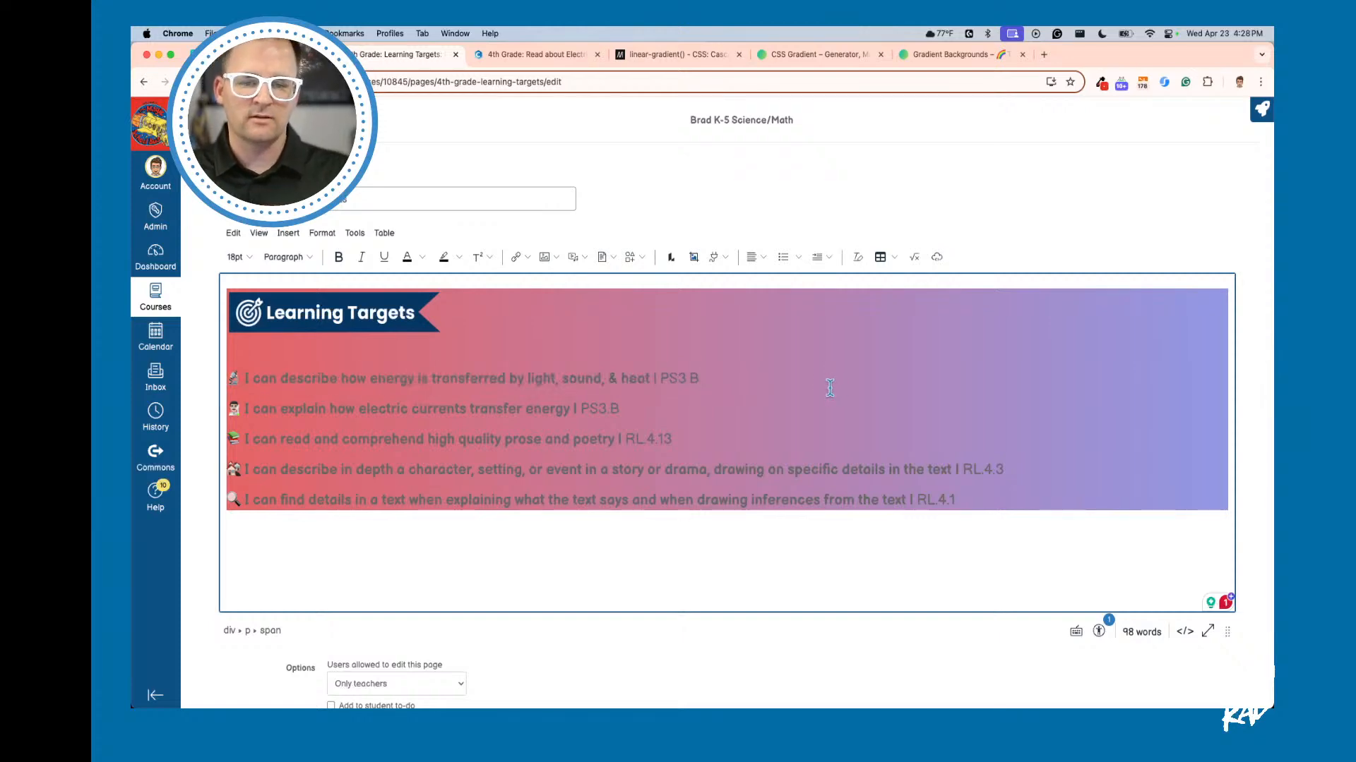
pyautogui.doubleClick(383, 380)
pyautogui.tripleClick(383, 380)
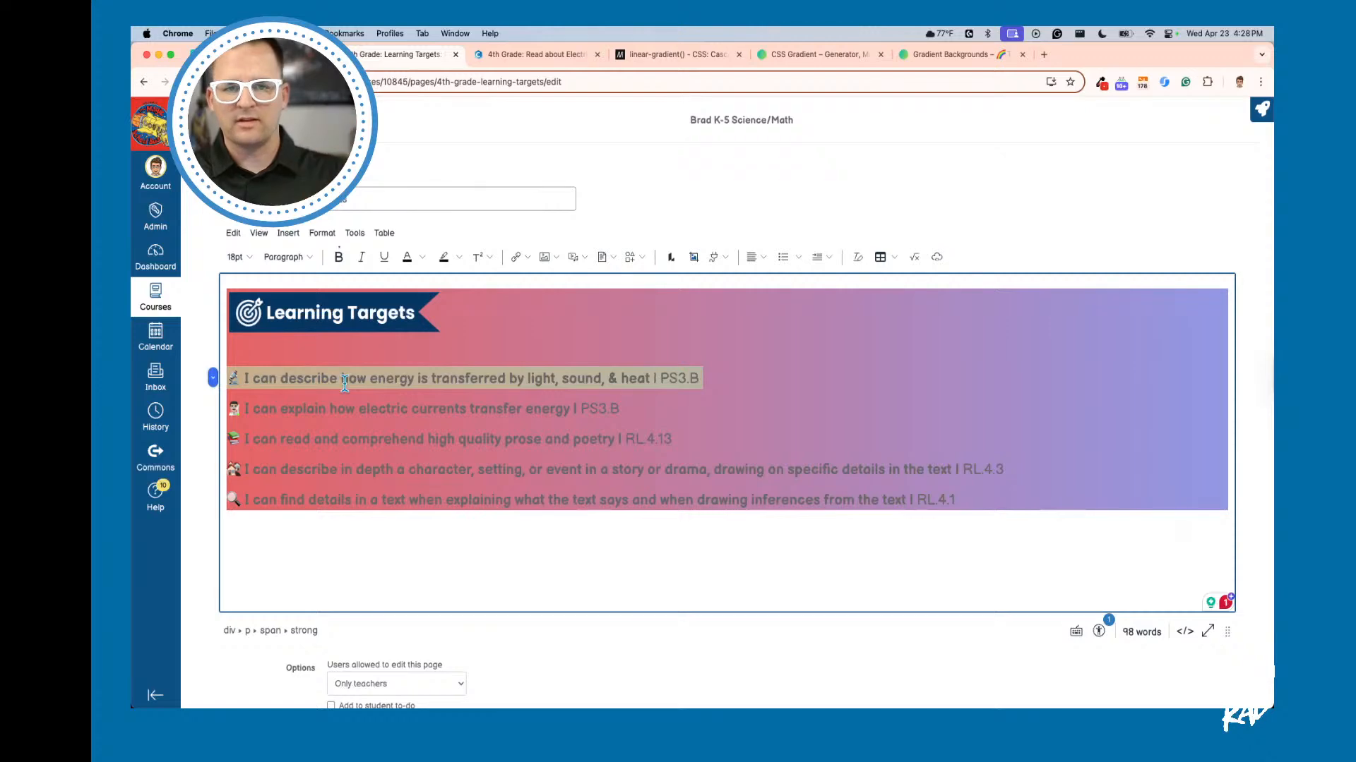
pyautogui.press('super+grave')
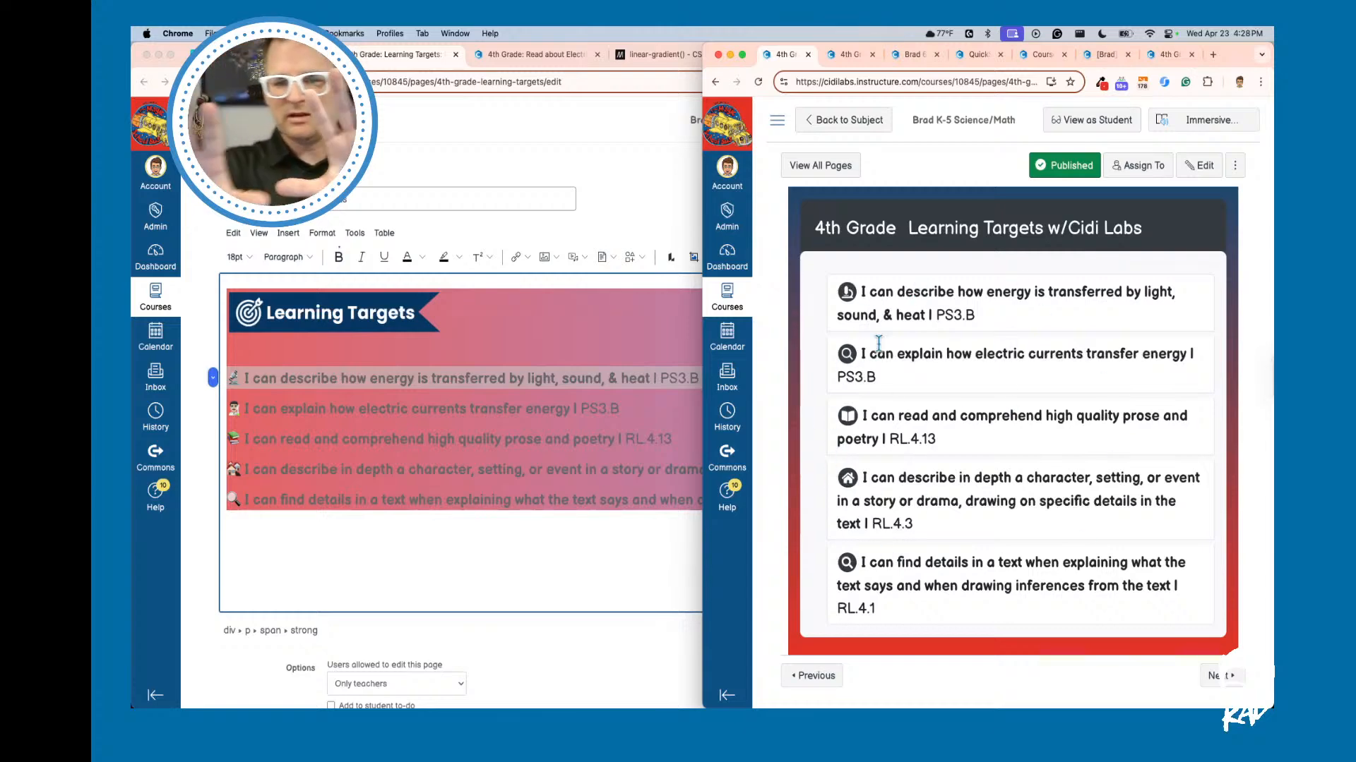
pyautogui.click(610, 351)
pyautogui.click(566, 358)
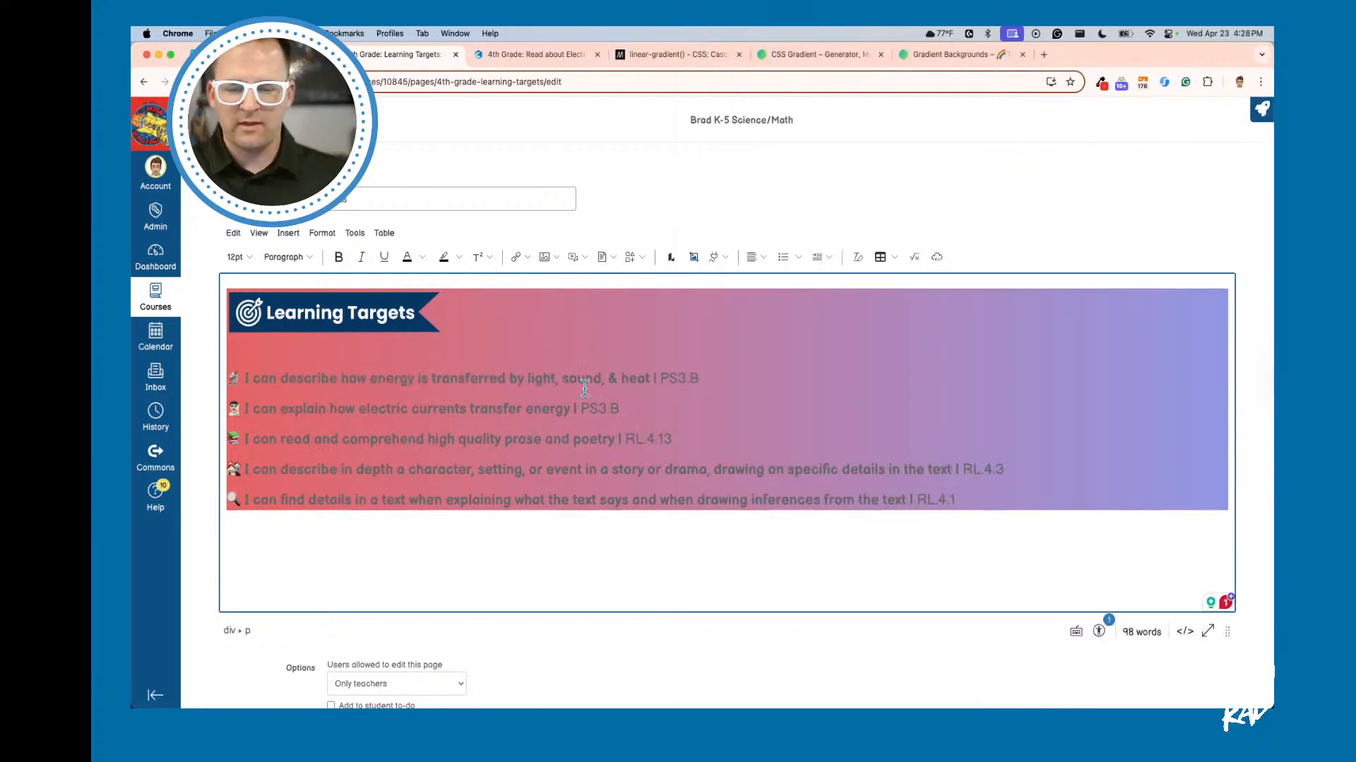
# Step: Try a white background color on the text of the first learning target, and undo it
pyautogui.click(279, 381)
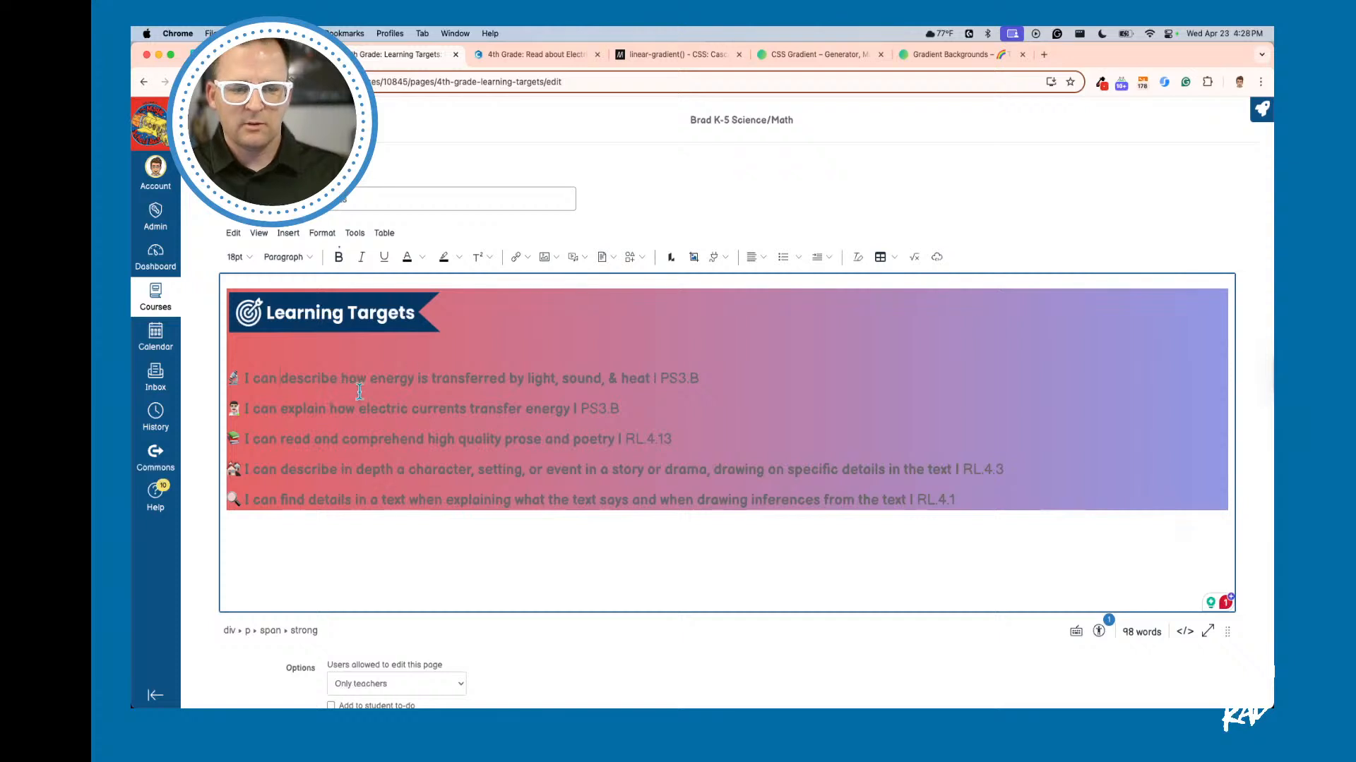
pyautogui.tripleClick(311, 385)
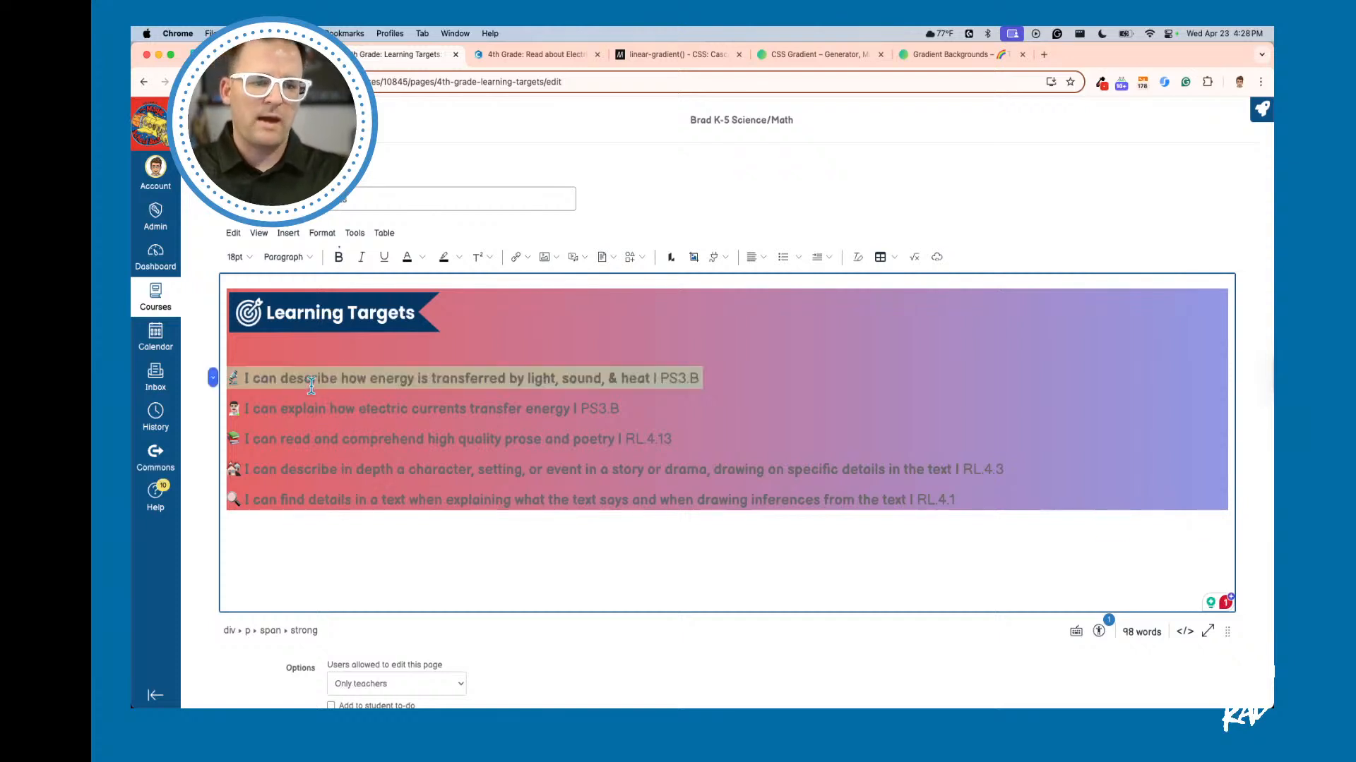
pyautogui.click(457, 258)
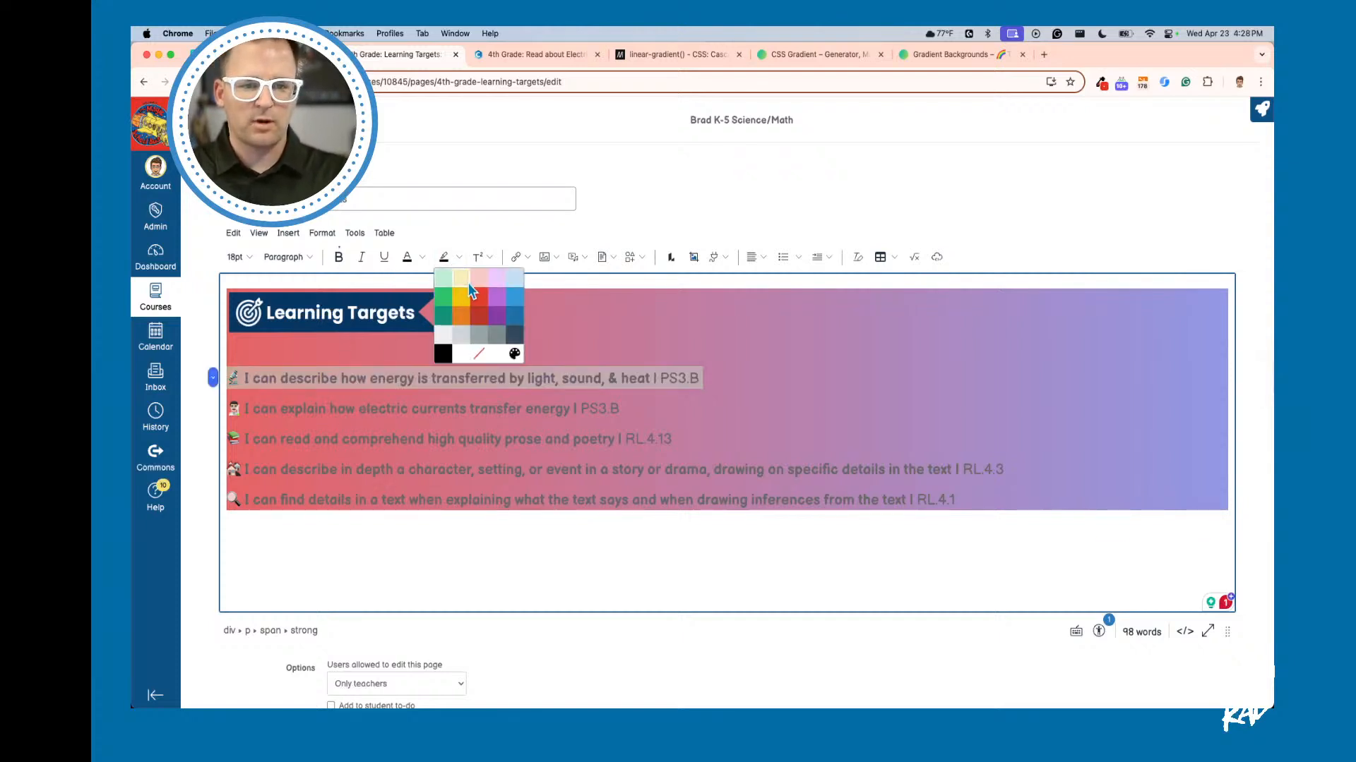
pyautogui.click(460, 353)
pyautogui.moveTo(484, 438)
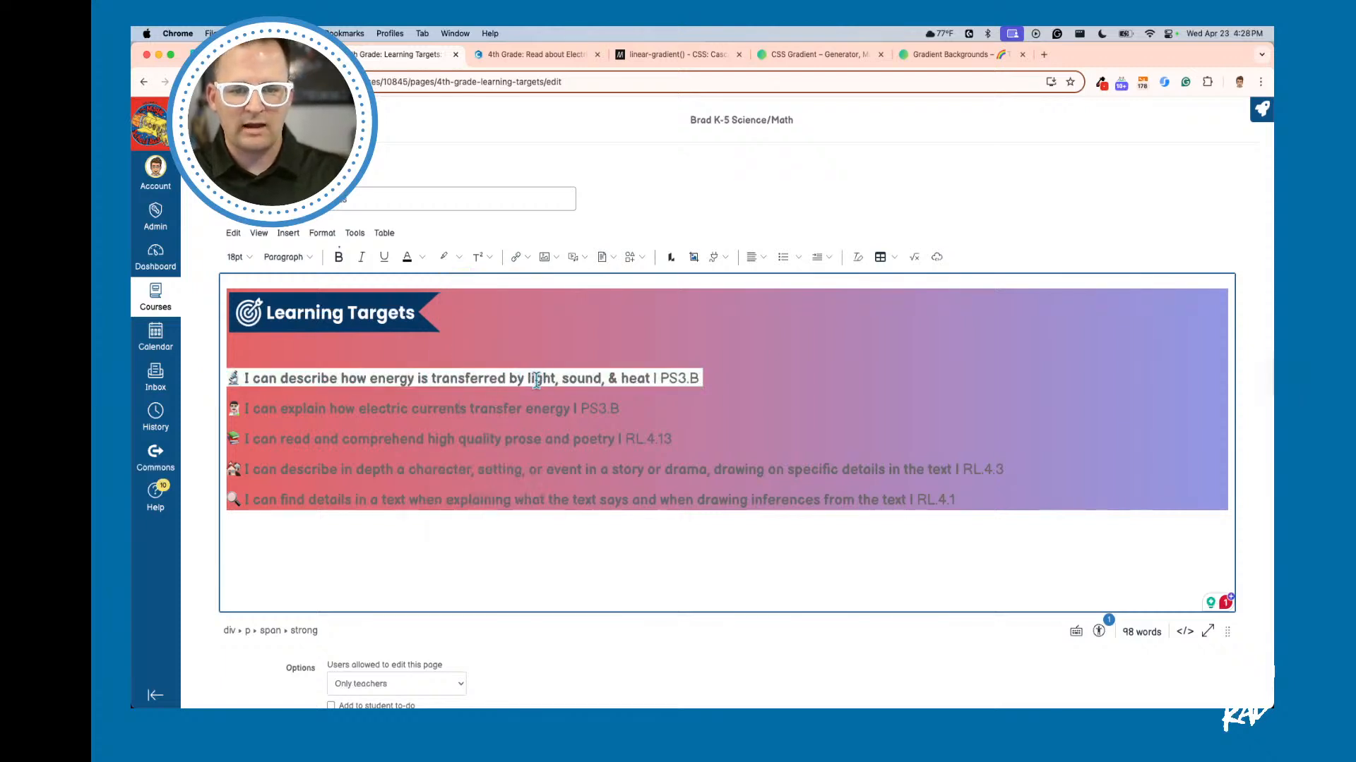
pyautogui.press('super+z')
pyautogui.click(559, 383)
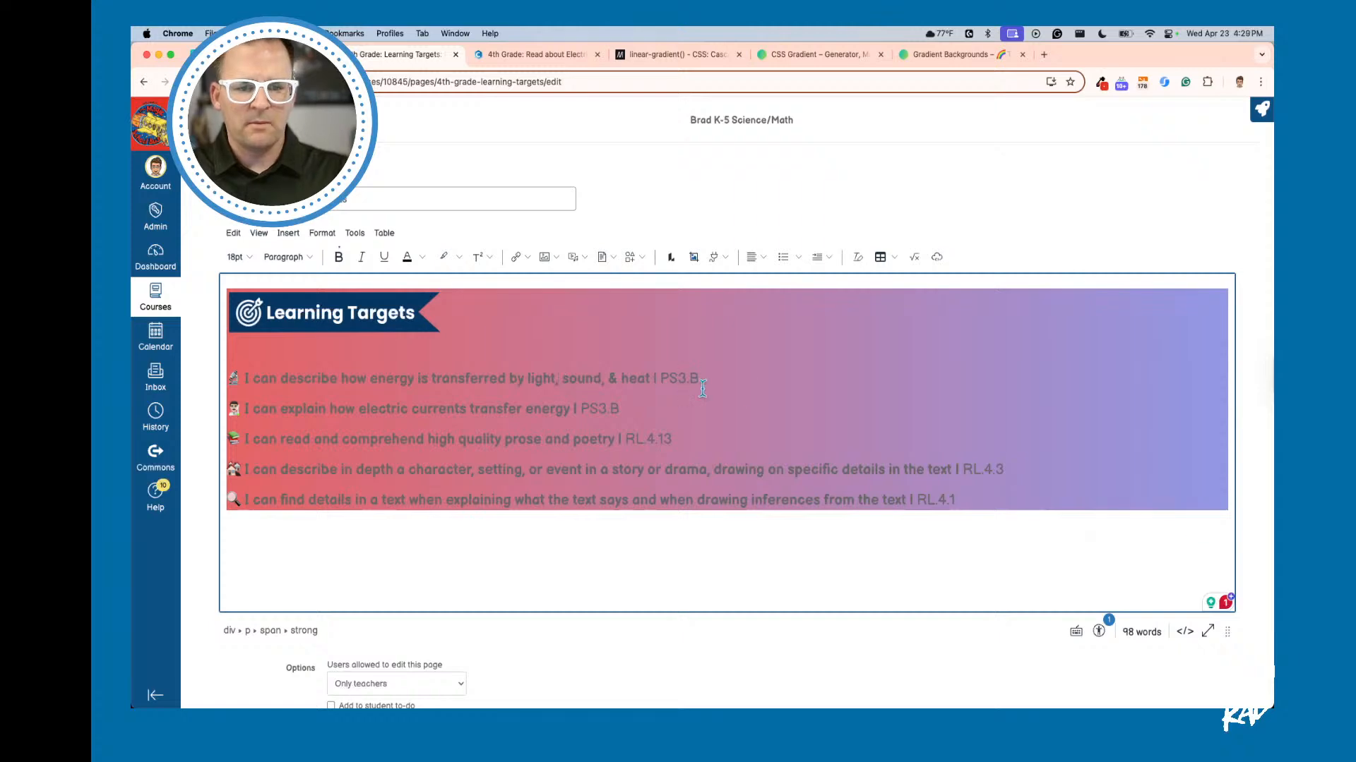
# Step: In the HTML source, add a nested <div style="background:white"> opening tag on a new line below the gradient div's opening tag
pyautogui.click(1186, 632)
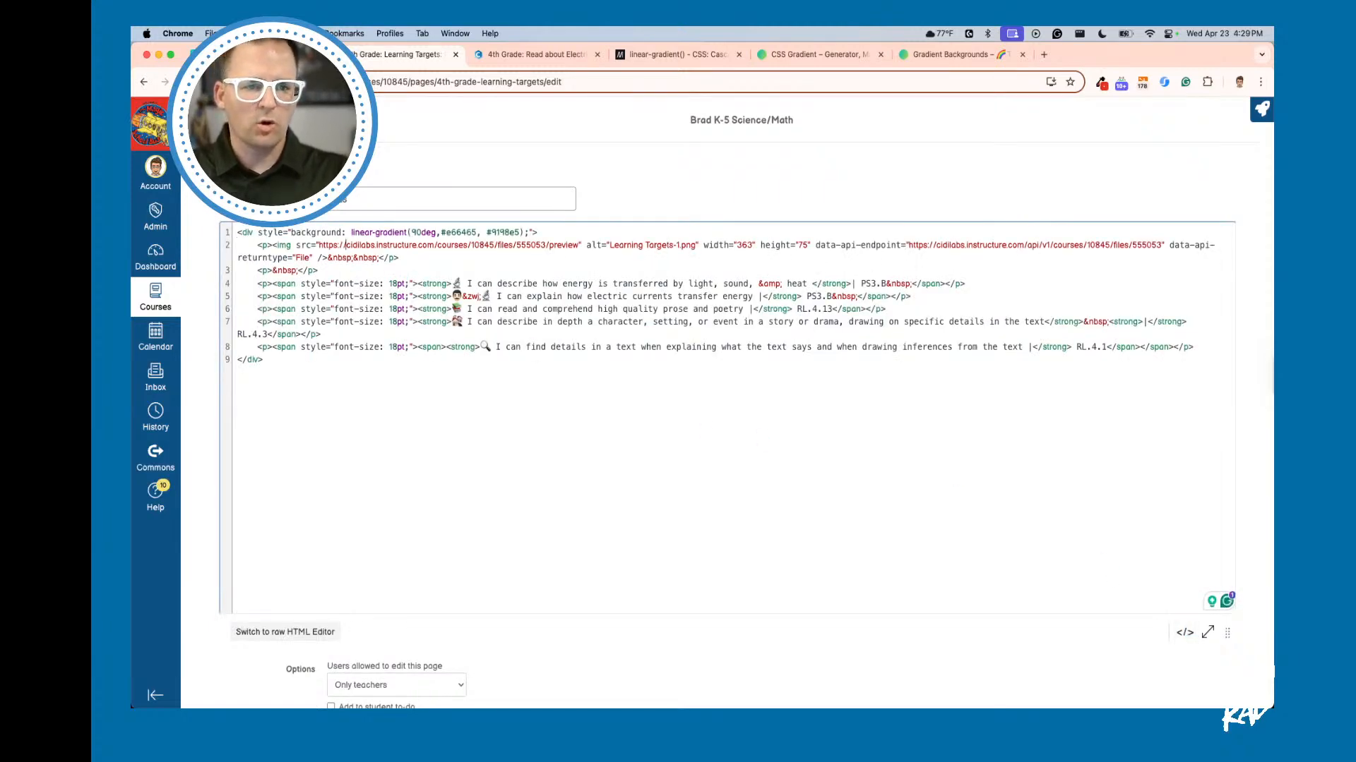
pyautogui.click(547, 233)
pyautogui.press('Return')
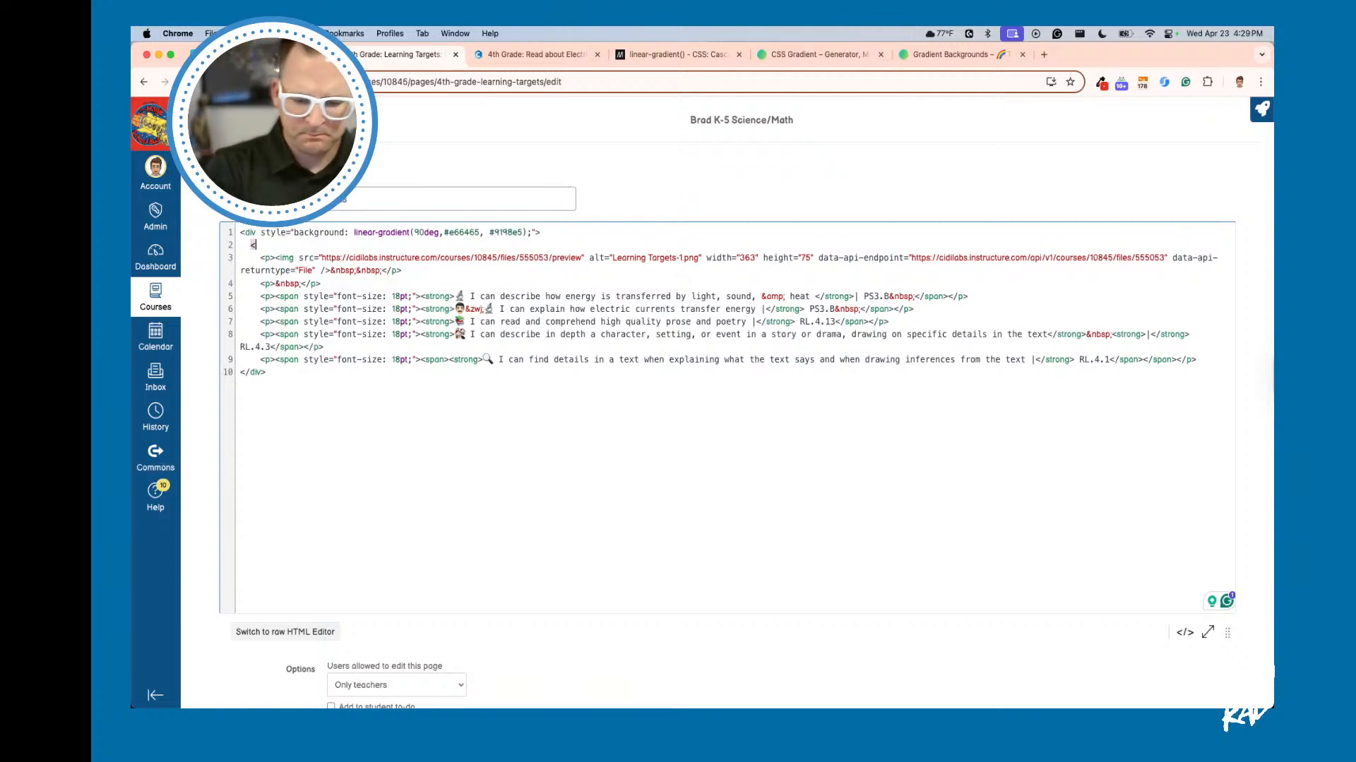
pyautogui.write('<div s')
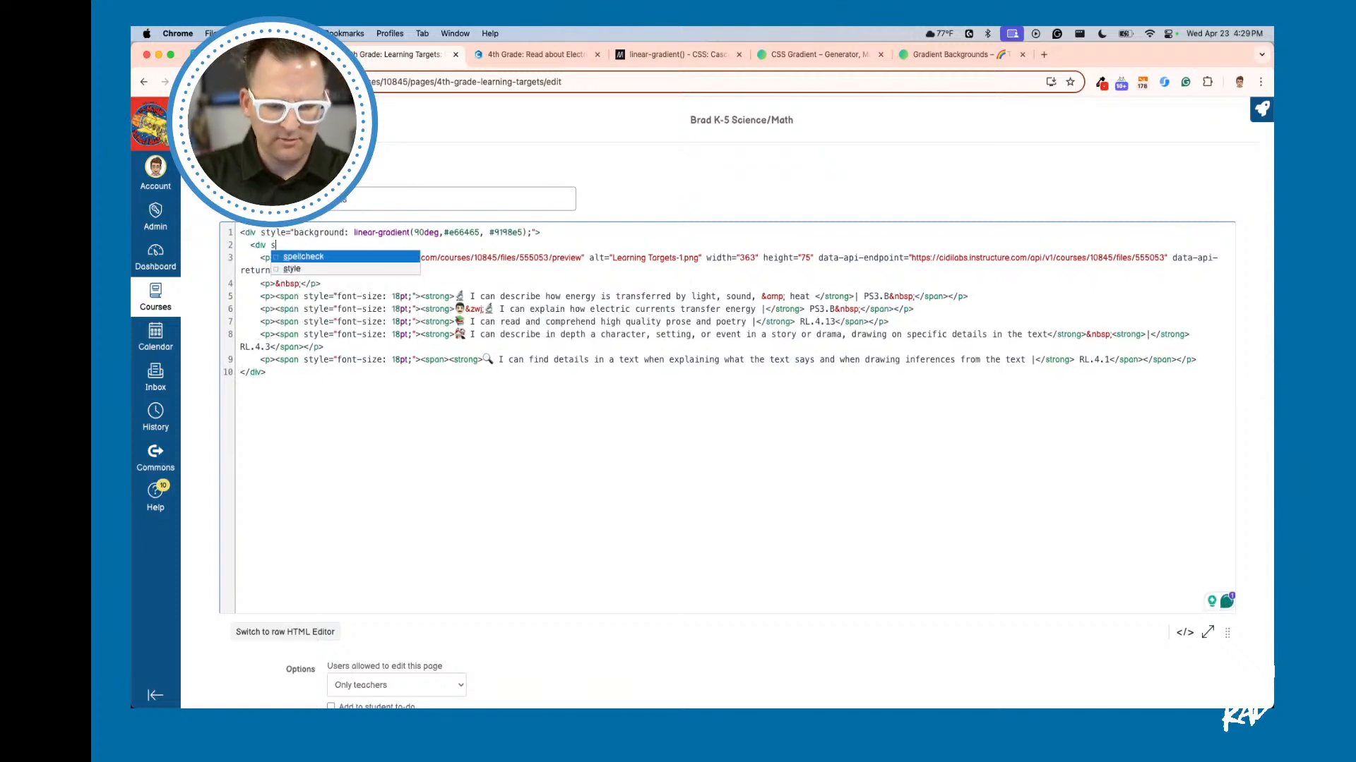
pyautogui.write('tyle')
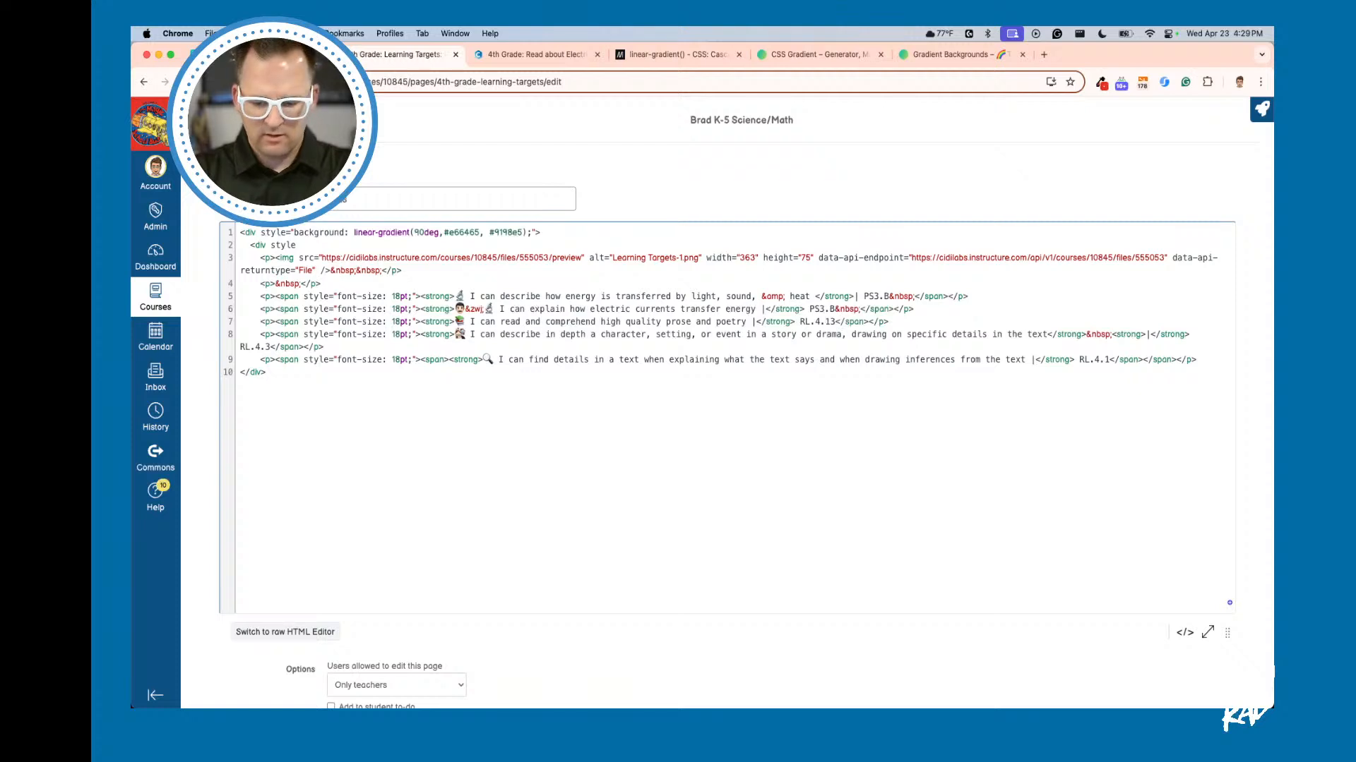
pyautogui.write('="')
pyautogui.write('backfou')
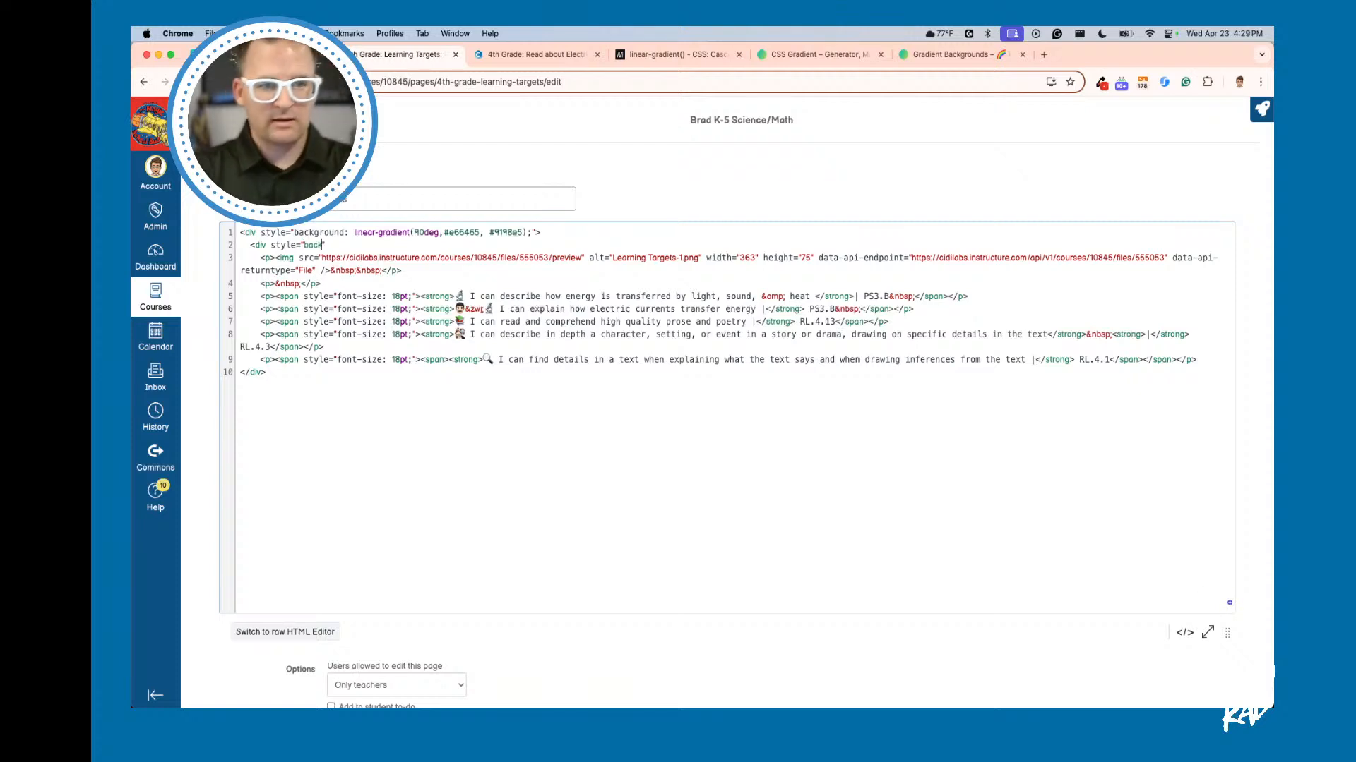
pyautogui.press('BackSpace')
pyautogui.press('BackSpace')
pyautogui.press('BackSpace')
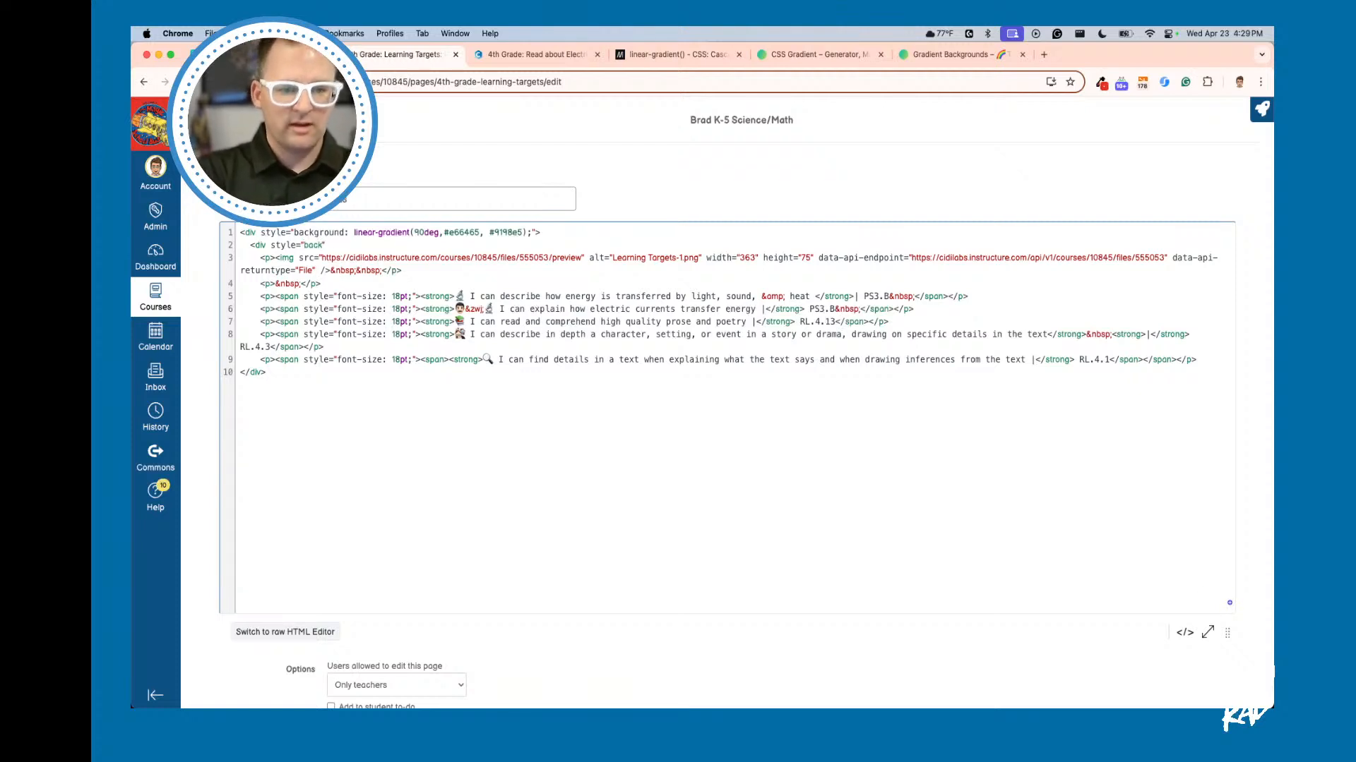
pyautogui.write('ground:white')
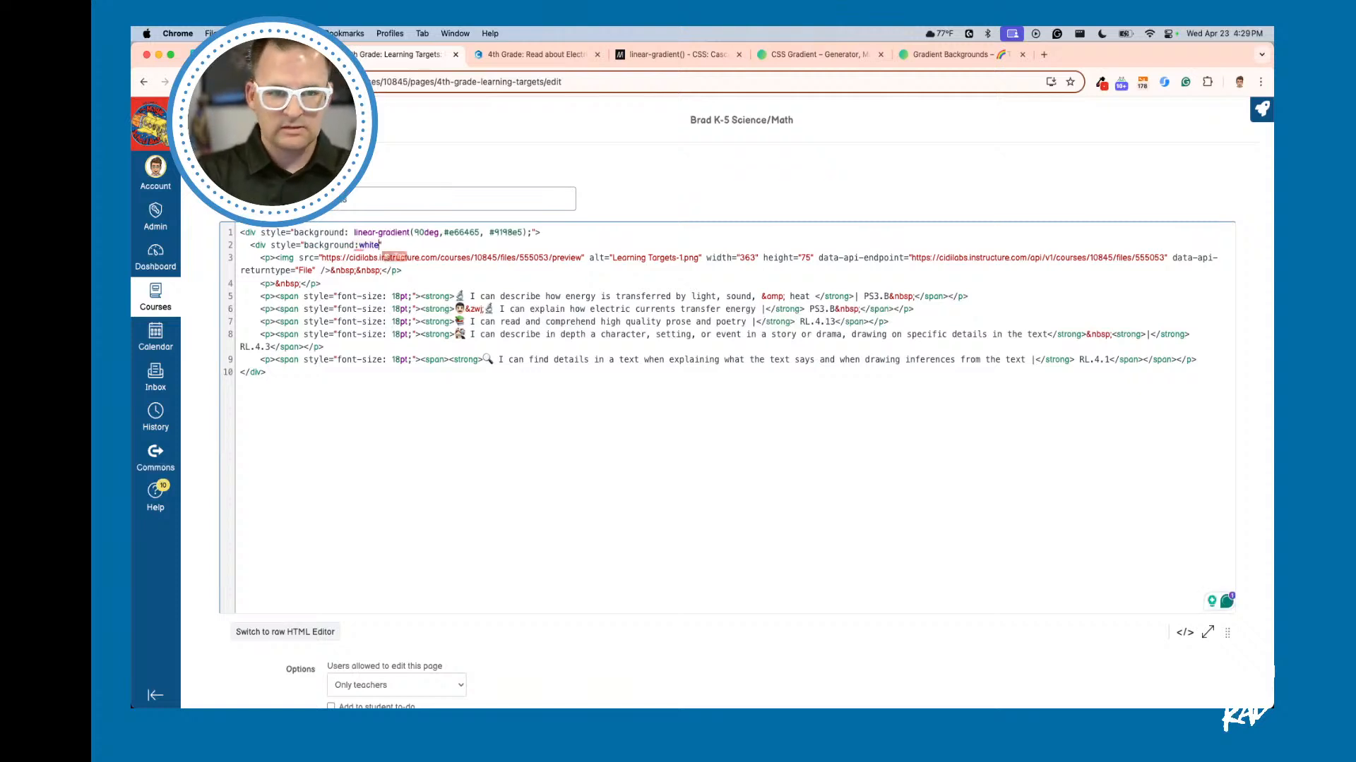
pyautogui.write('">')
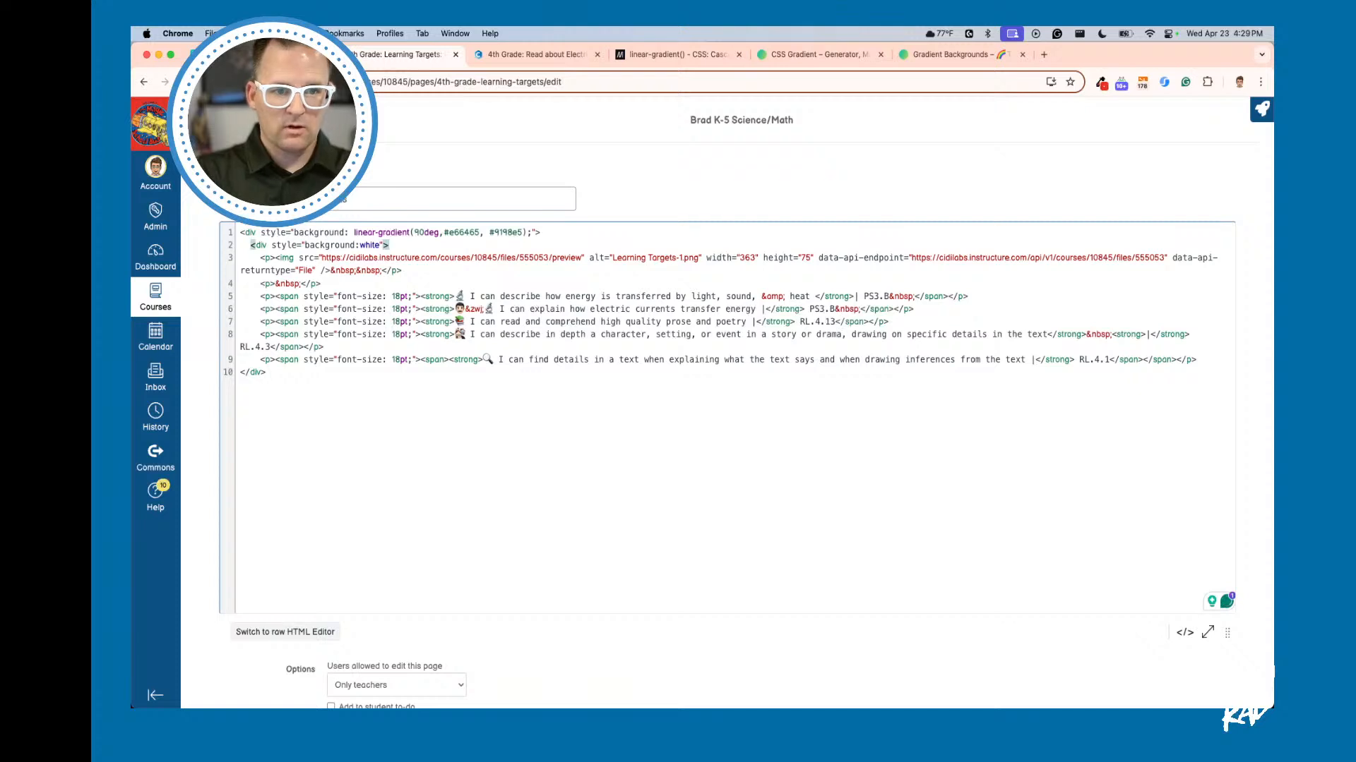
pyautogui.write('<')
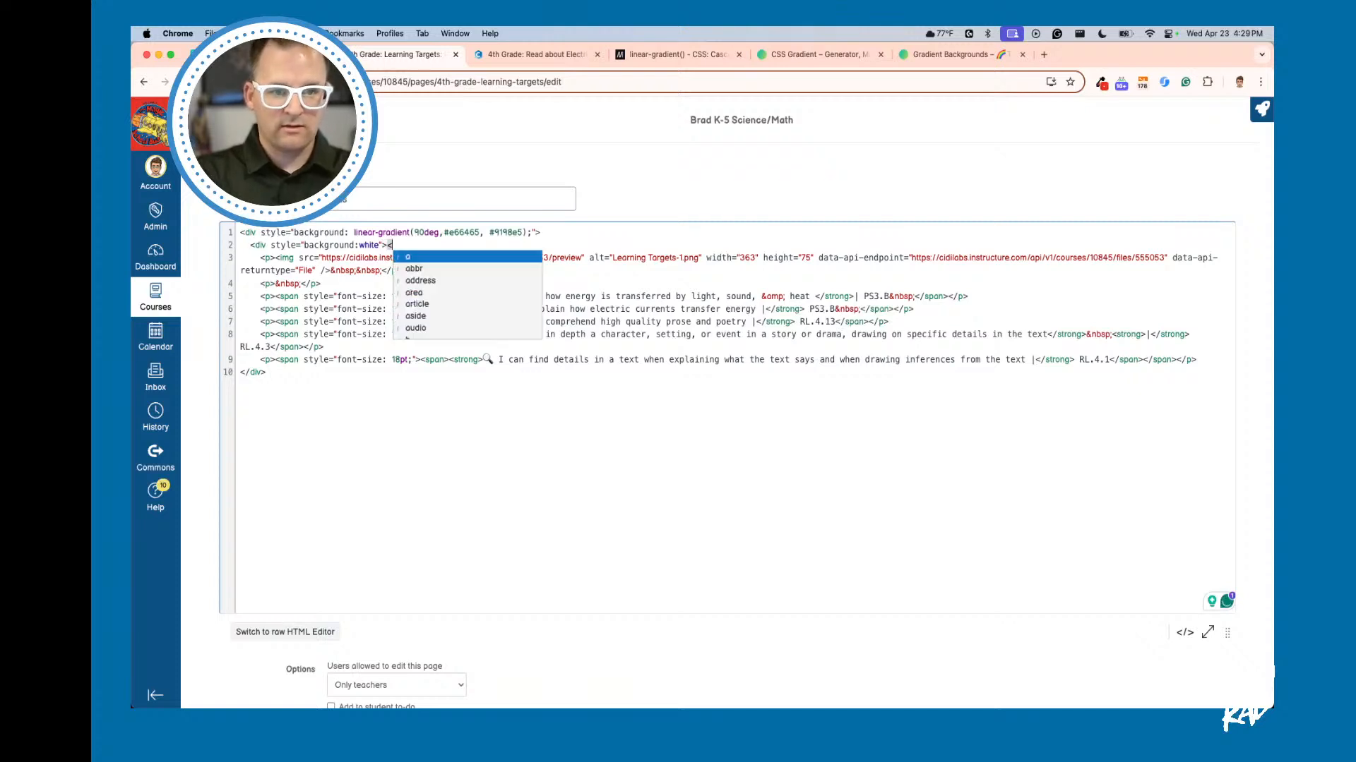
pyautogui.write('/div')
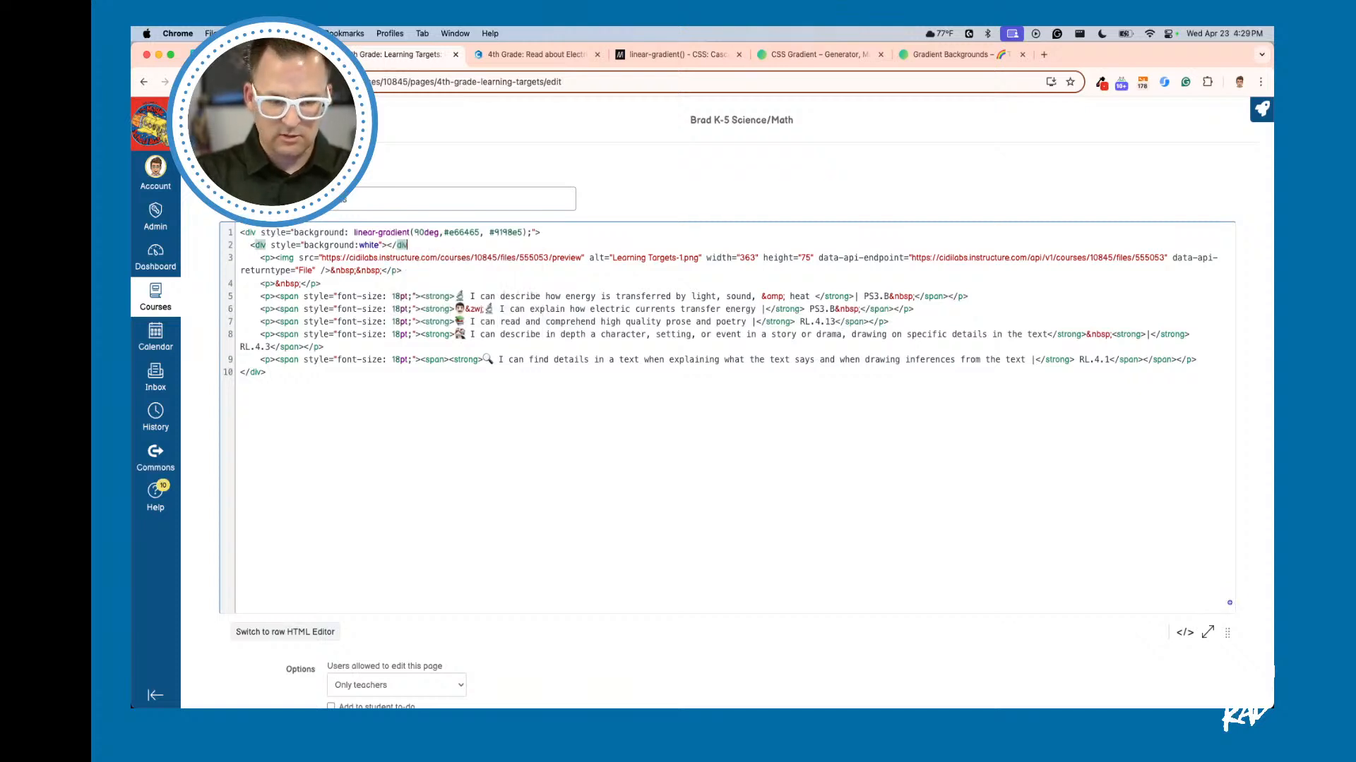
pyautogui.write('>')
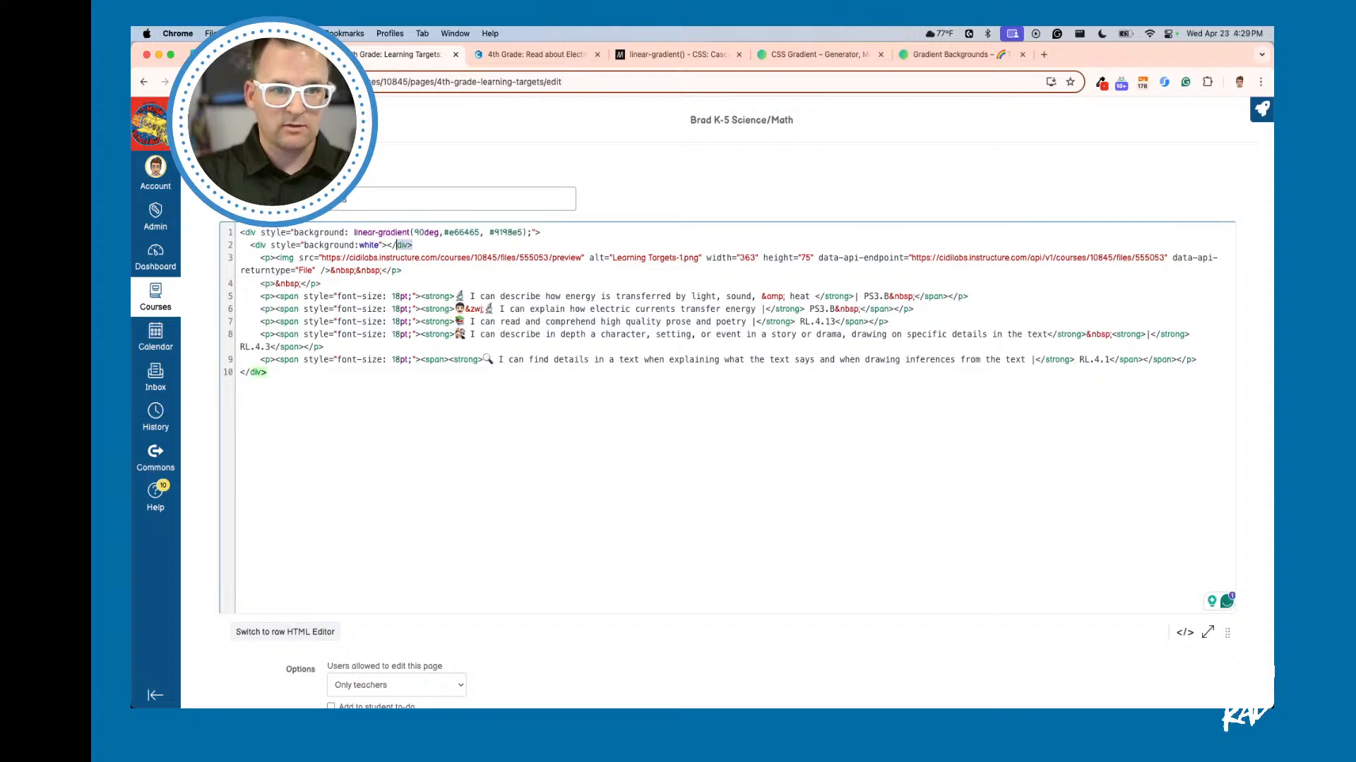
pyautogui.press('BackSpace')
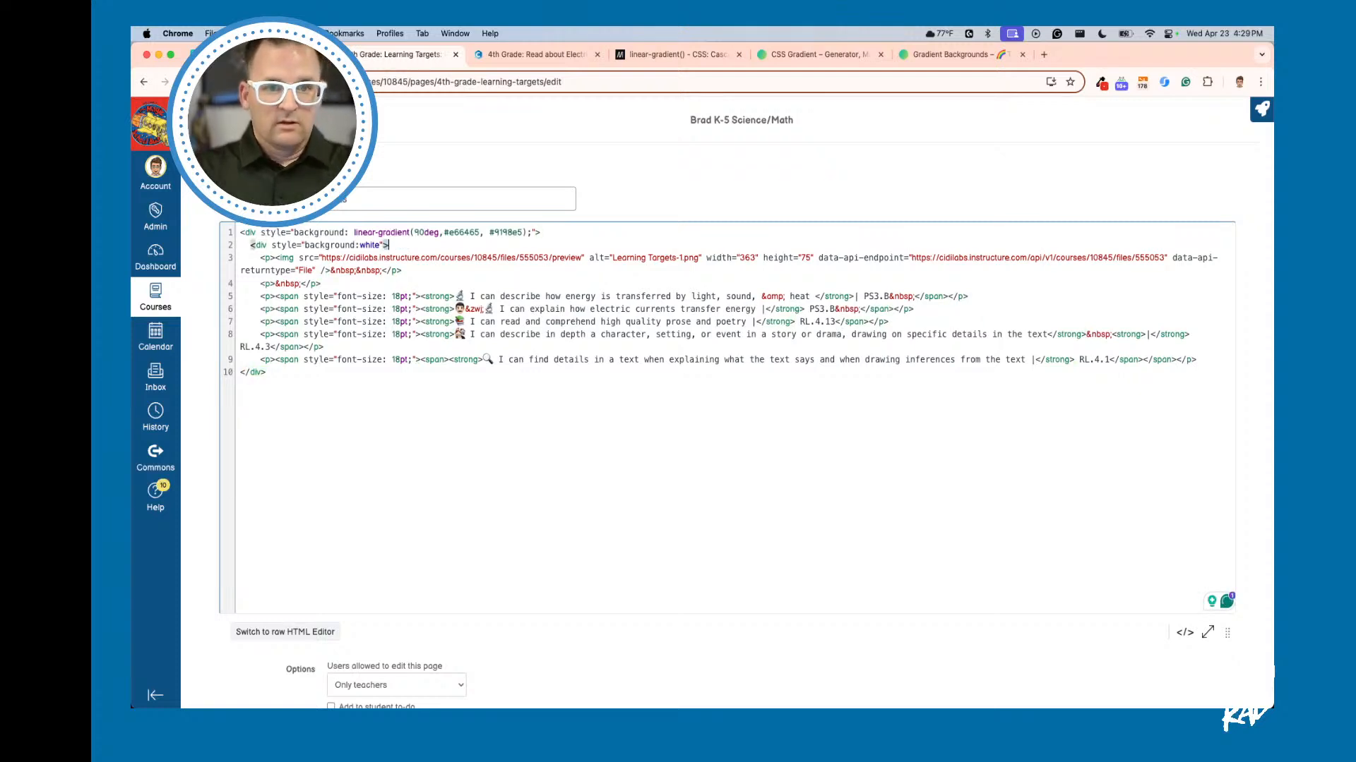
# Step: Close the white inner div with a </div> tag below the last learning target paragraph and check the result in the visual editor
pyautogui.press('Left')
pyautogui.press('Left')
pyautogui.press('Left')
pyautogui.press('Left')
pyautogui.press('Left')
pyautogui.press('Left')
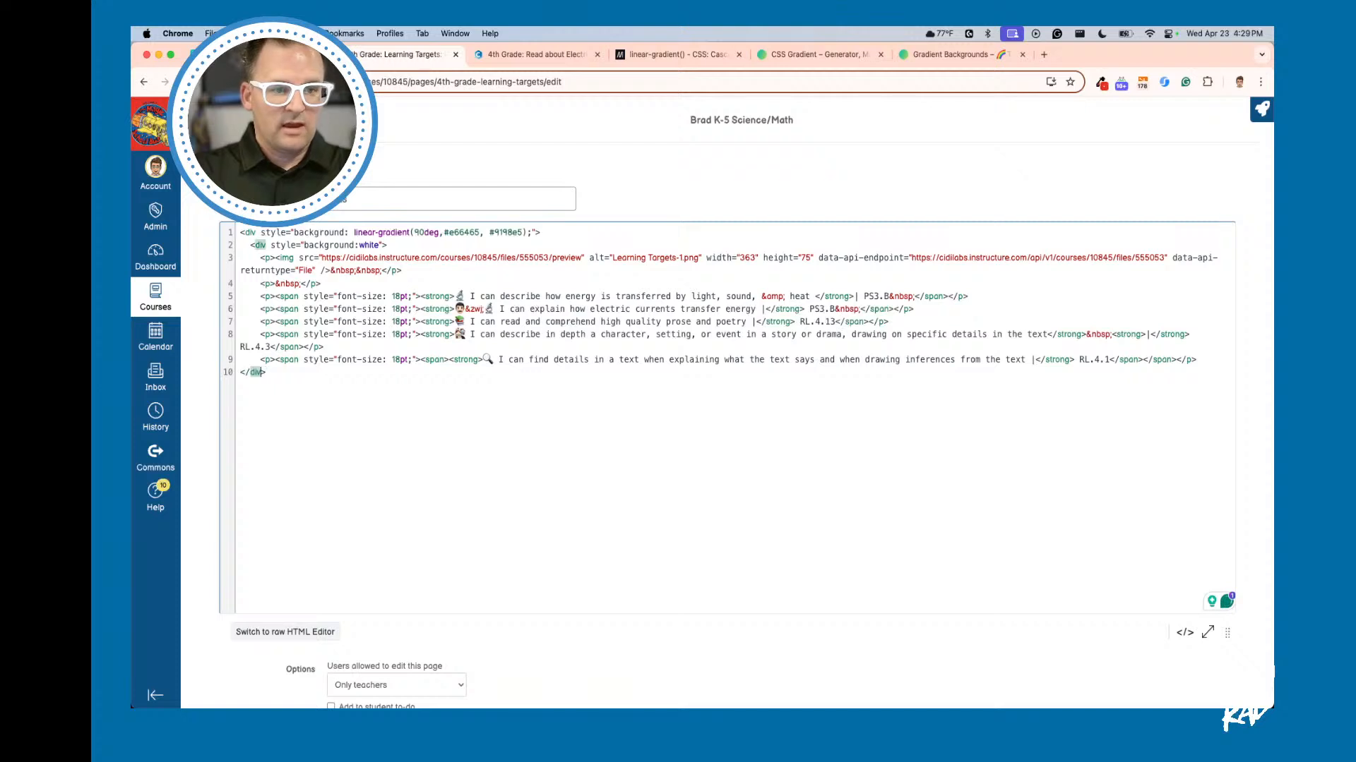
pyautogui.press('Return')
pyautogui.press('Up')
pyautogui.write('</div>')
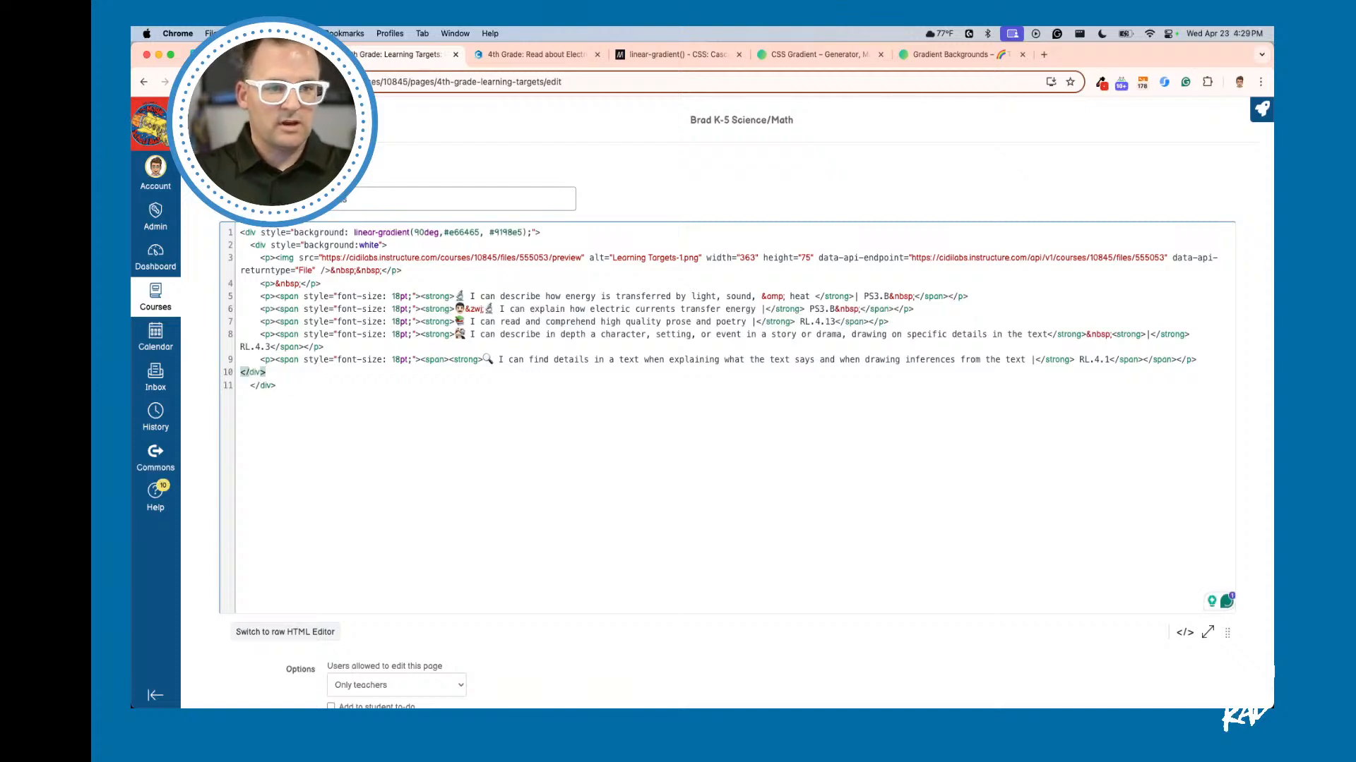
pyautogui.click(1185, 632)
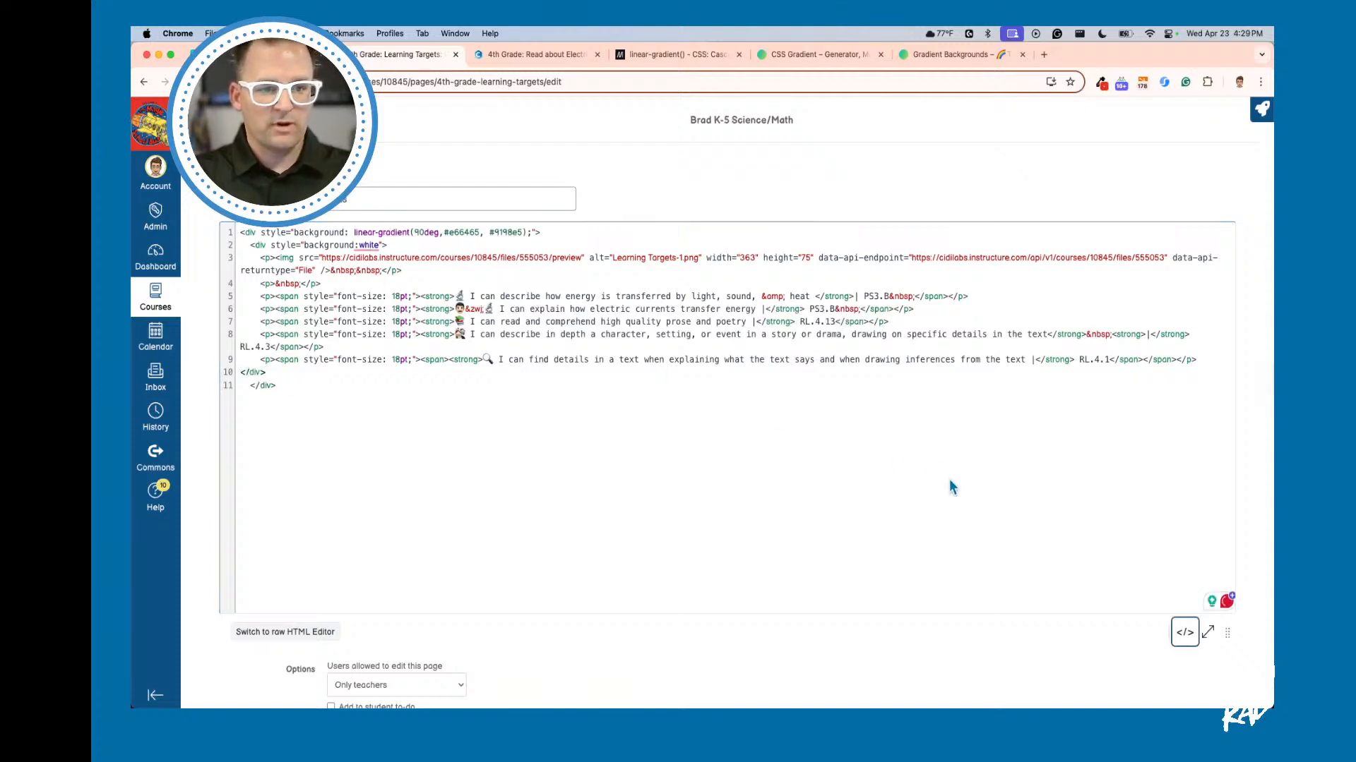
pyautogui.click(1185, 632)
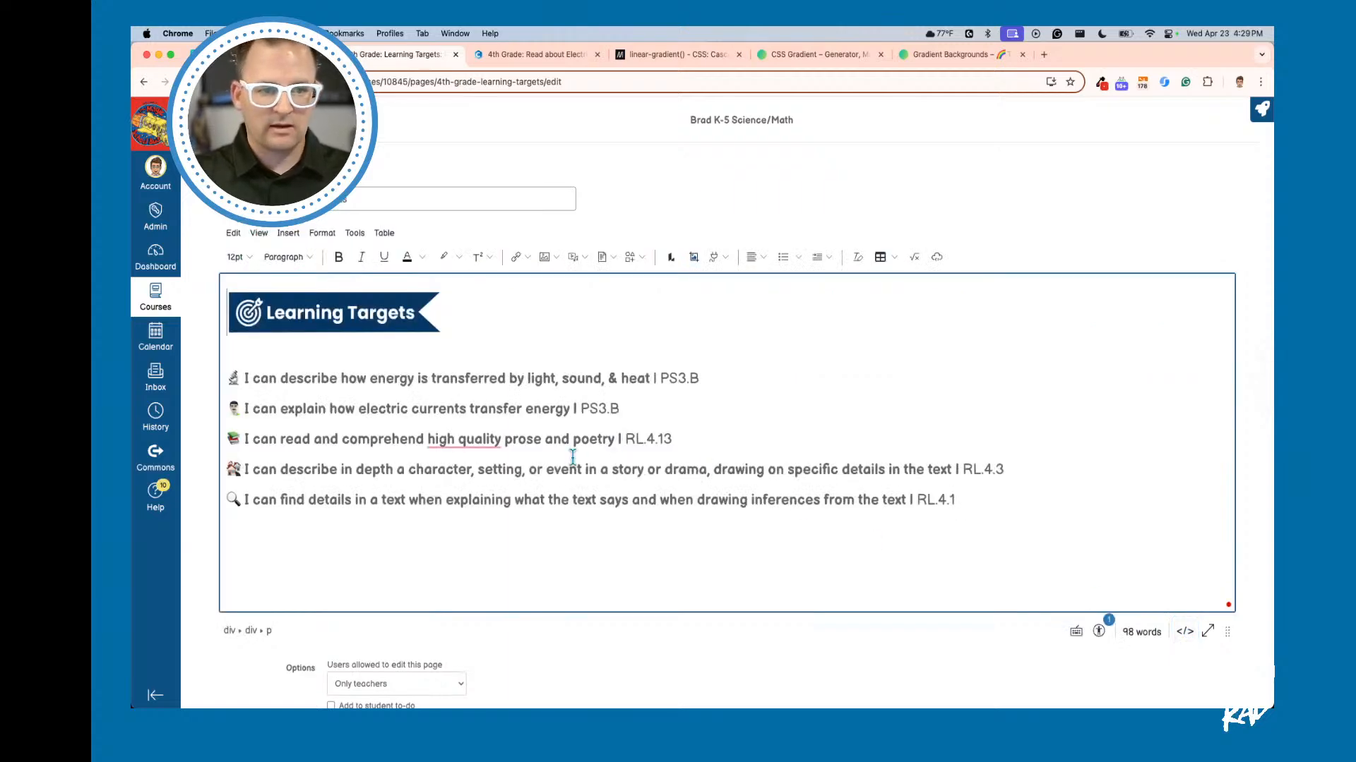
pyautogui.click(1185, 631)
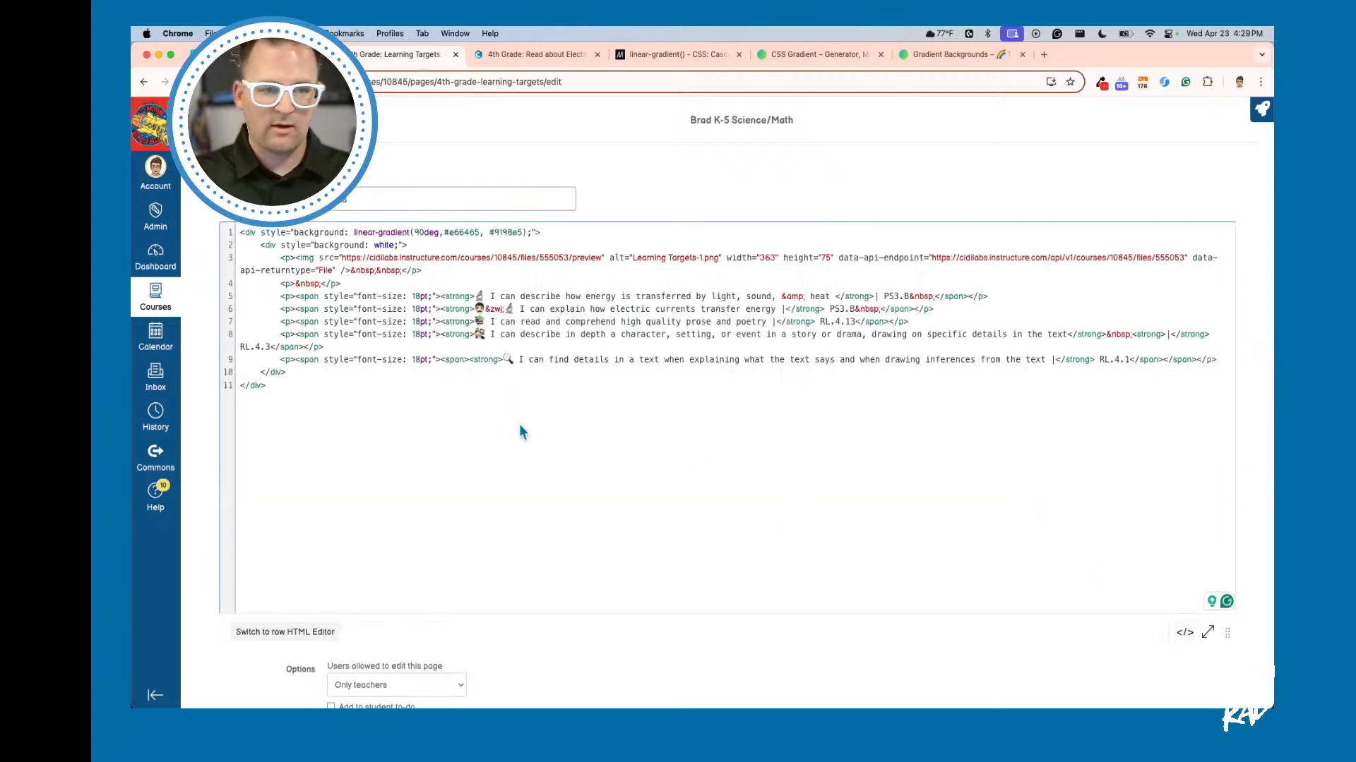
# Step: In the HTML source, delete the white inner div's opening tag together with its line
pyautogui.click(408, 249)
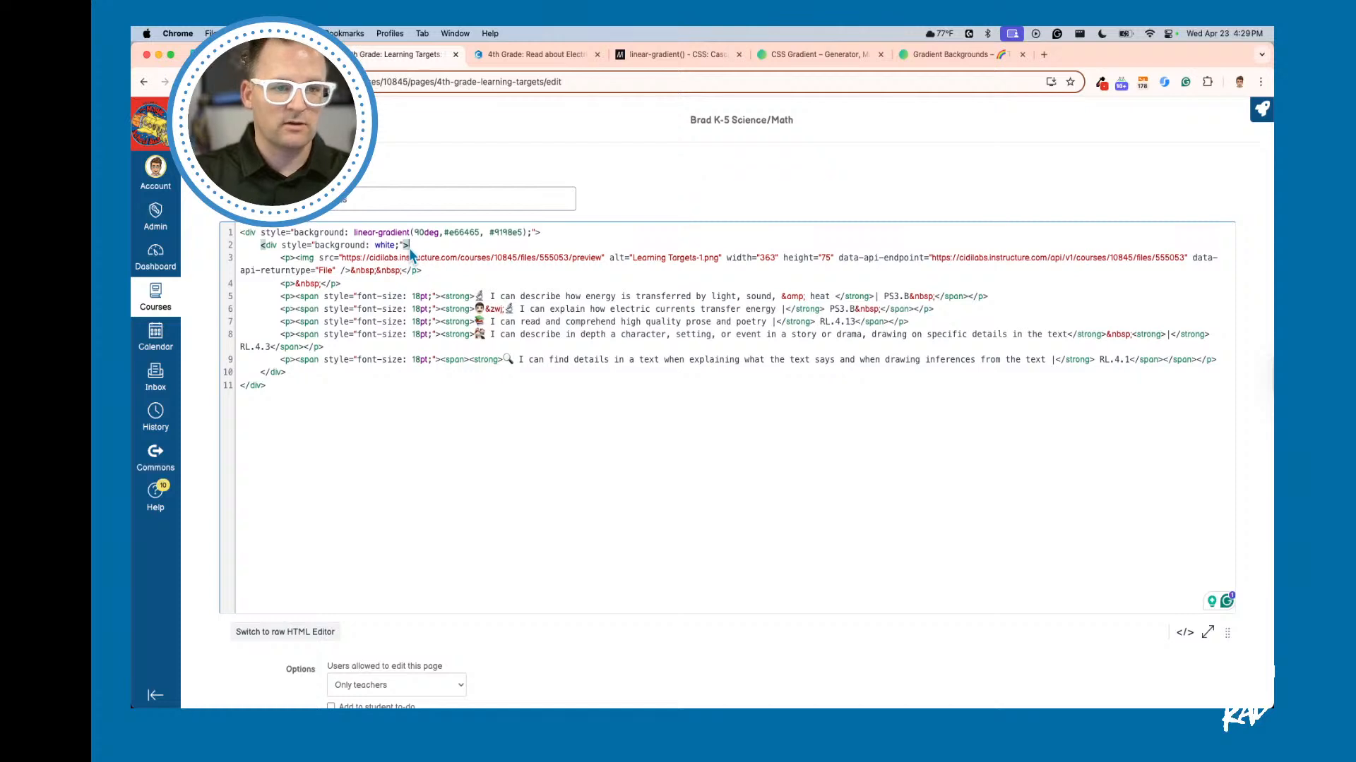
pyautogui.press('Left')
pyautogui.press('Left')
pyautogui.press('Left')
pyautogui.press('Left')
pyautogui.press('Left')
pyautogui.press('Left')
pyautogui.press('Left')
pyautogui.press('Left')
pyautogui.press('Left')
pyautogui.press('Left')
pyautogui.press('Left')
pyautogui.press('Left')
pyautogui.press('Left')
pyautogui.press('Left')
pyautogui.press('Left')
pyautogui.press('Left')
pyautogui.press('Left')
pyautogui.press('Left')
pyautogui.press('Left')
pyautogui.press('Left')
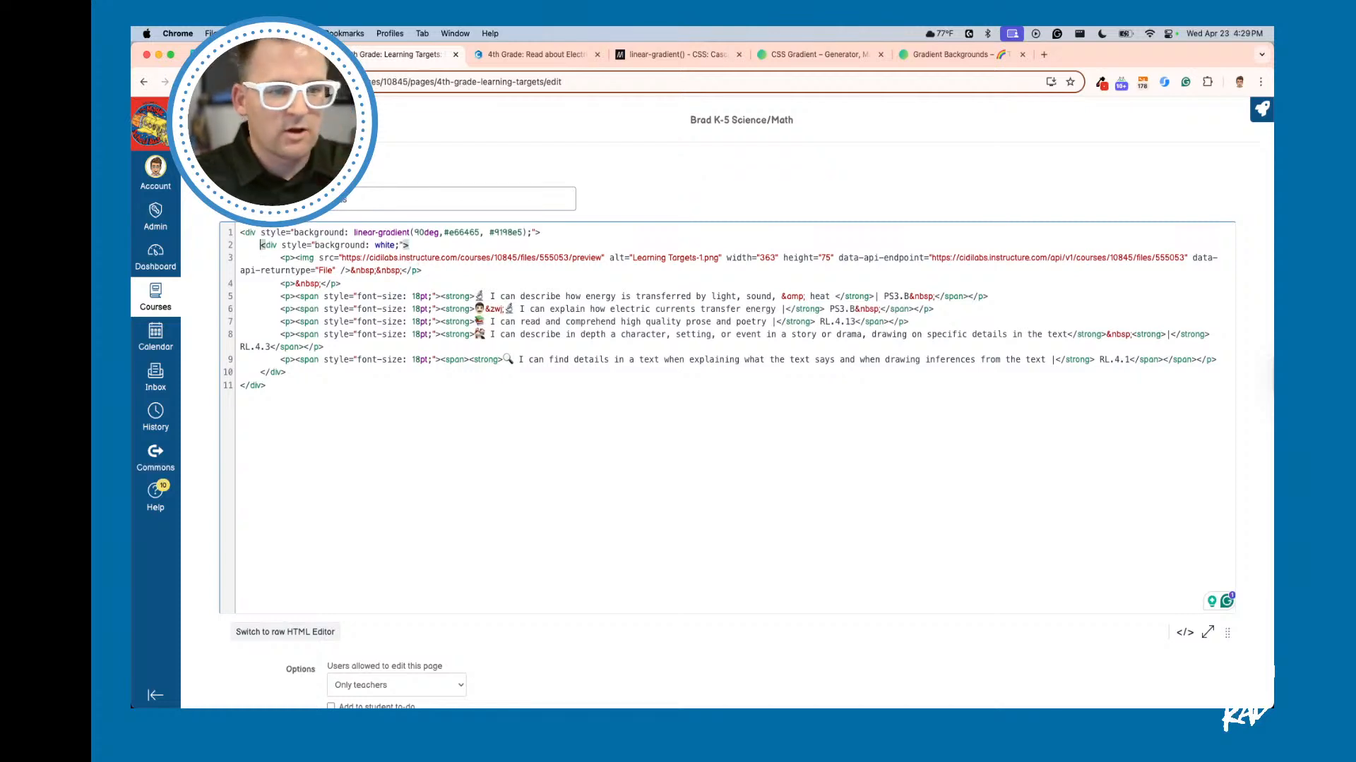
pyautogui.hotkey('shift', 'End')
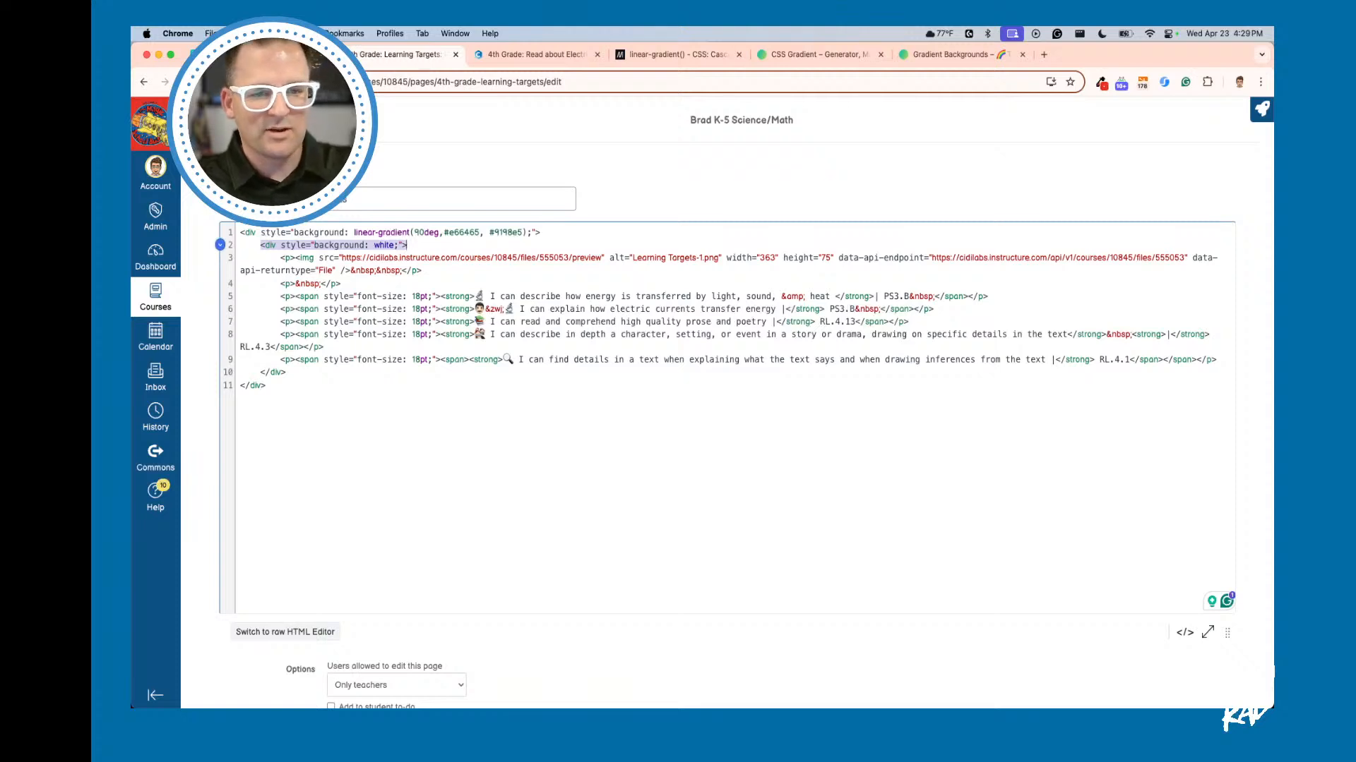
pyautogui.press('BackSpace')
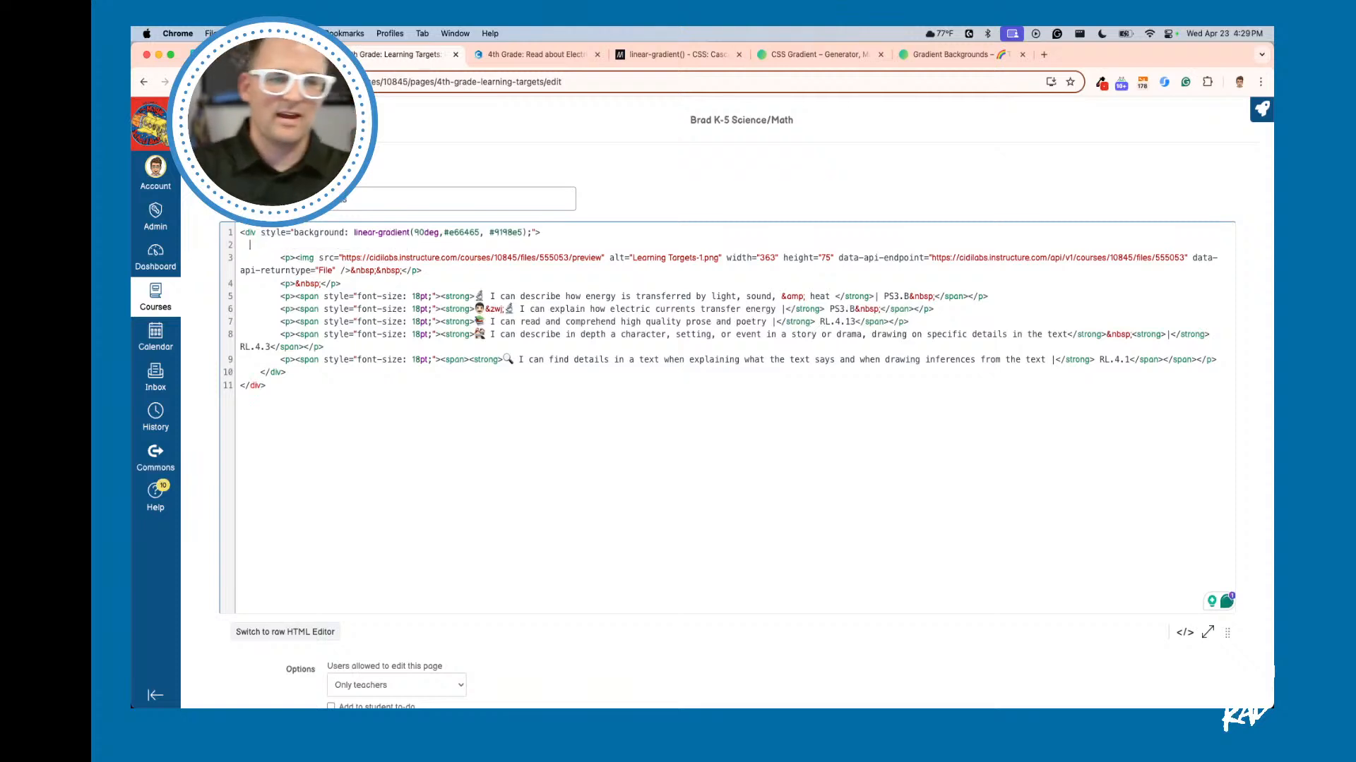
pyautogui.press('BackSpace')
pyautogui.press('BackSpace')
pyautogui.press('BackSpace')
pyautogui.press('BackSpace')
pyautogui.press('BackSpace')
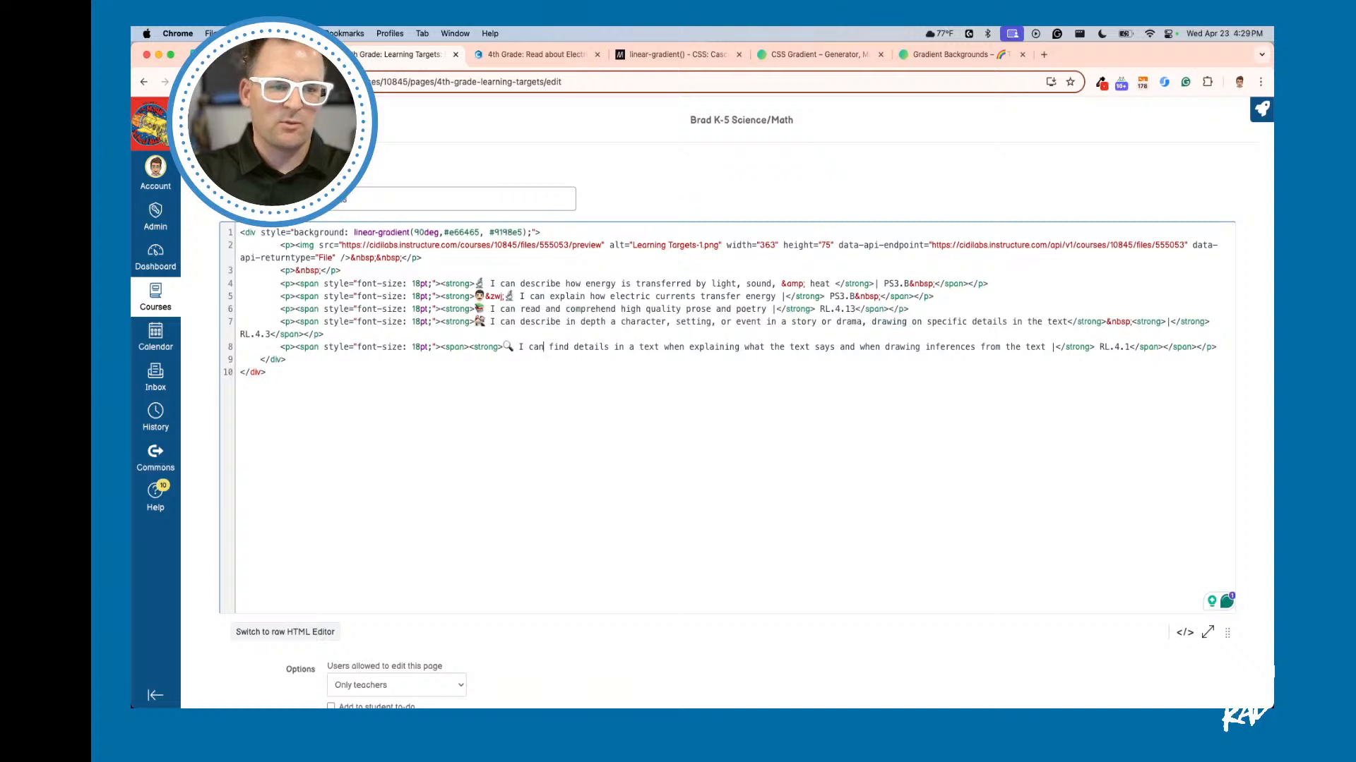
# Step: Delete the inner div's closing </div> tag and its empty line below the last learning target paragraph
pyautogui.press('Down')
pyautogui.press('shift+super+Left')
pyautogui.press('BackSpace')
pyautogui.press('BackSpace')
pyautogui.press('BackSpace')
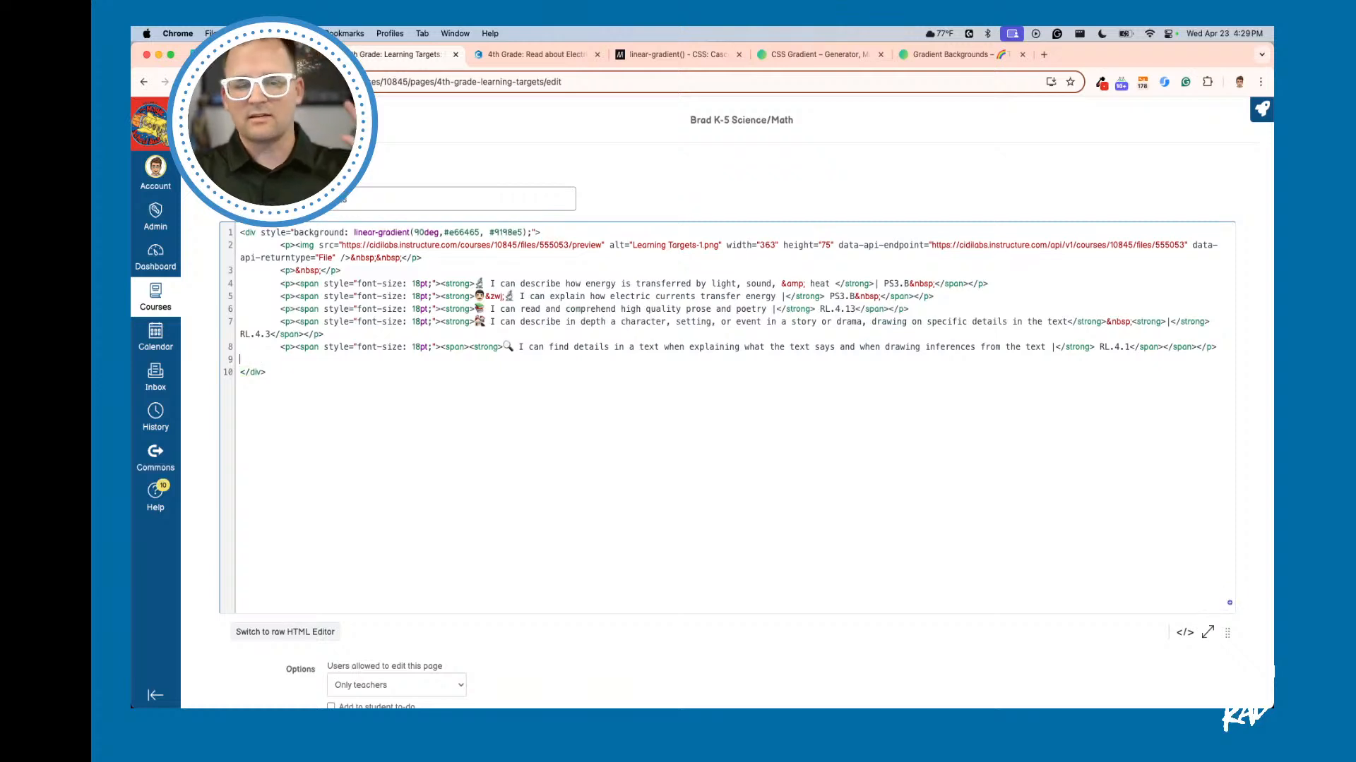
pyautogui.press('BackSpace')
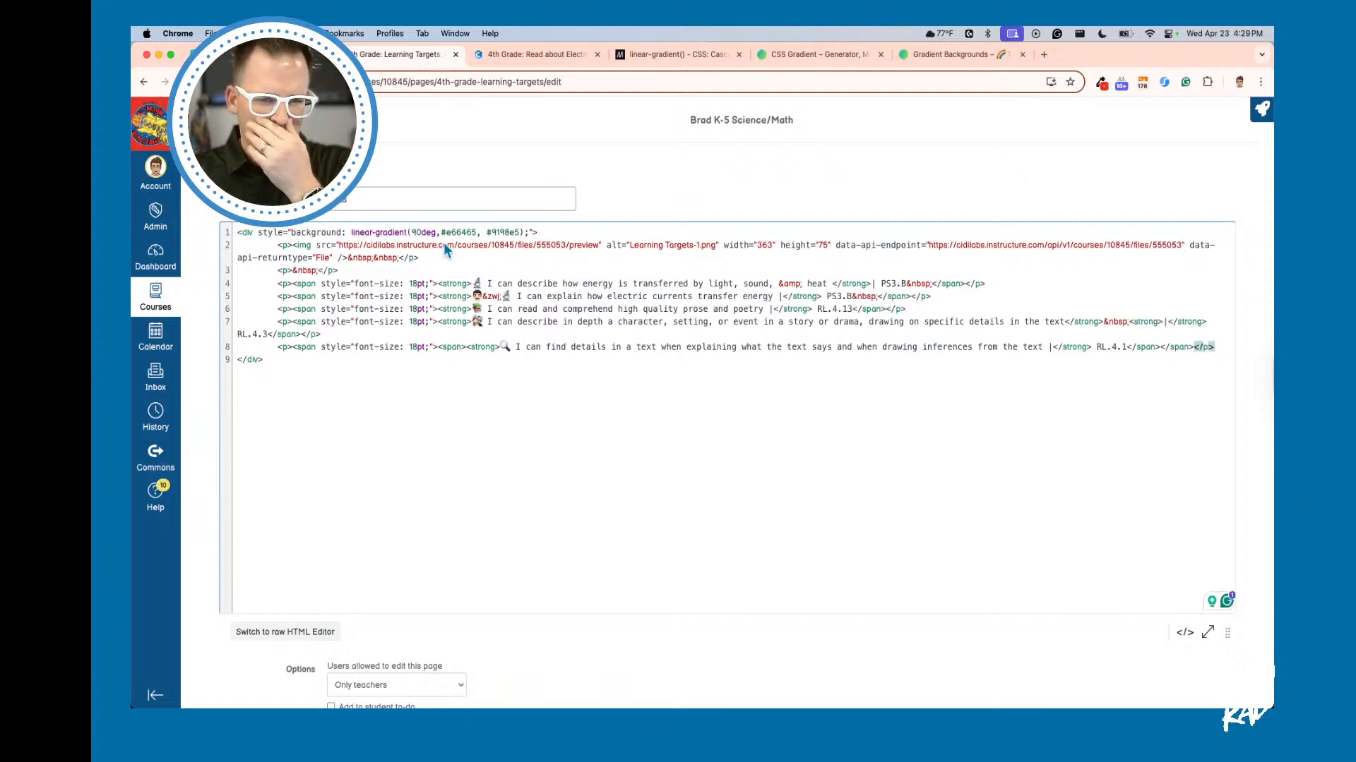
# Step: Undo the removal of the white inner div's opening and closing tags
pyautogui.click(543, 233)
pyautogui.press('super+z')
pyautogui.press('super+z')
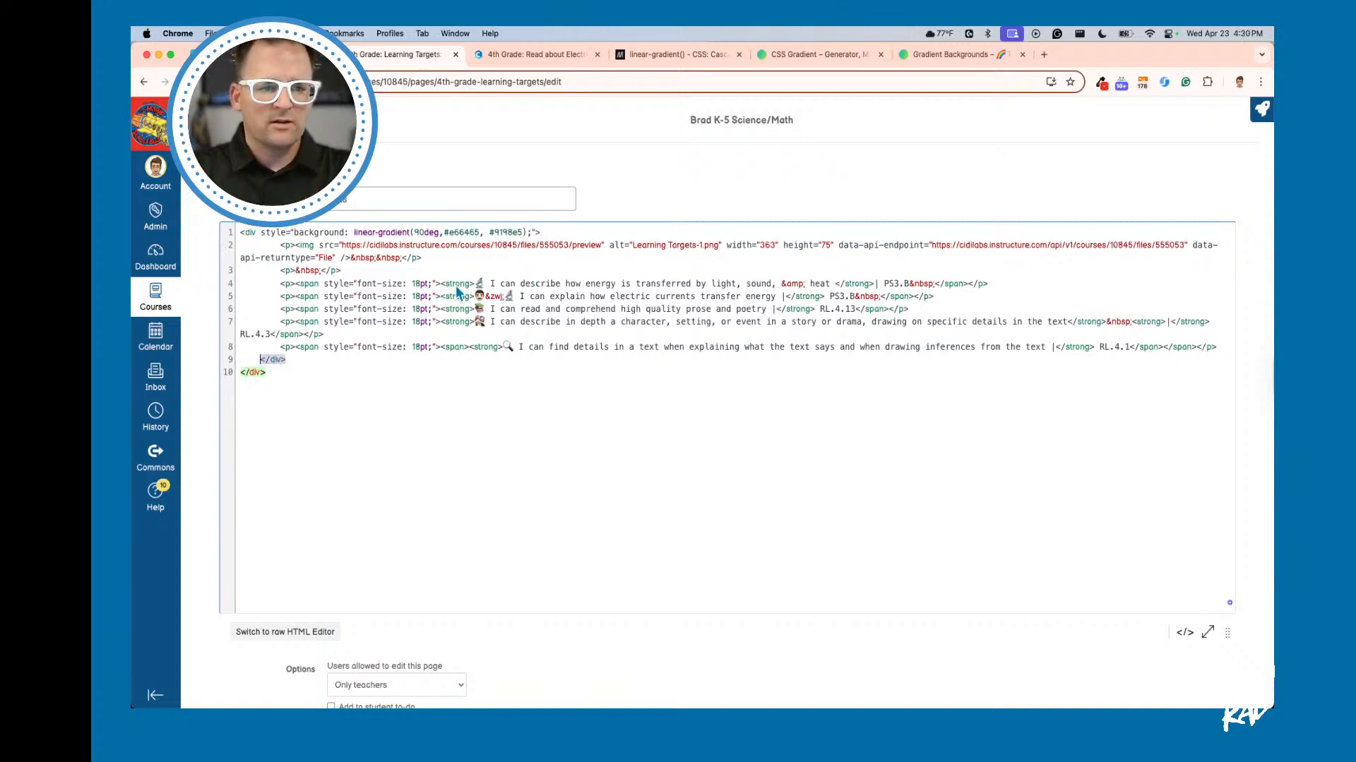
pyautogui.press('super+shift+z')
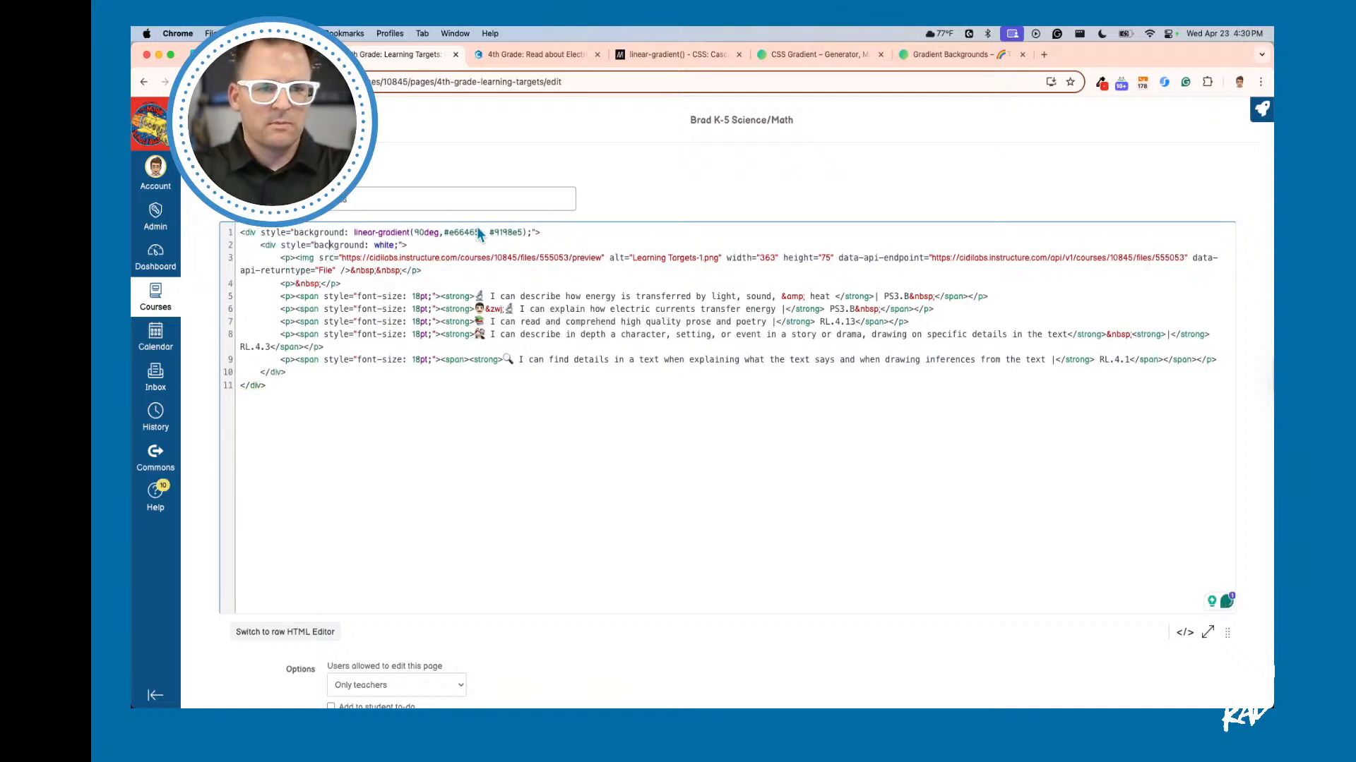
# Step: Add padding:20px after the linear-gradient in the outer div's style and check the page in the visual editor
pyautogui.click(531, 233)
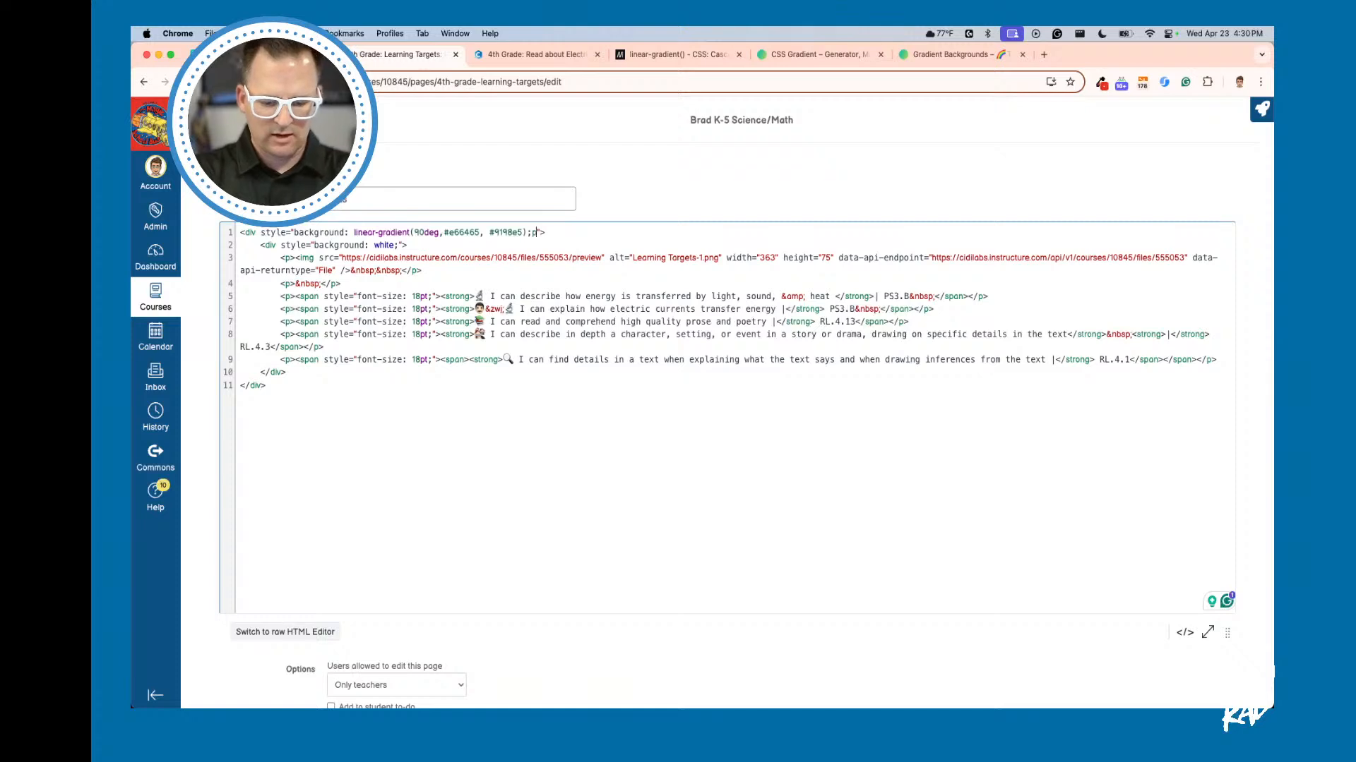
pyautogui.write('paddin')
pyautogui.write('g:10')
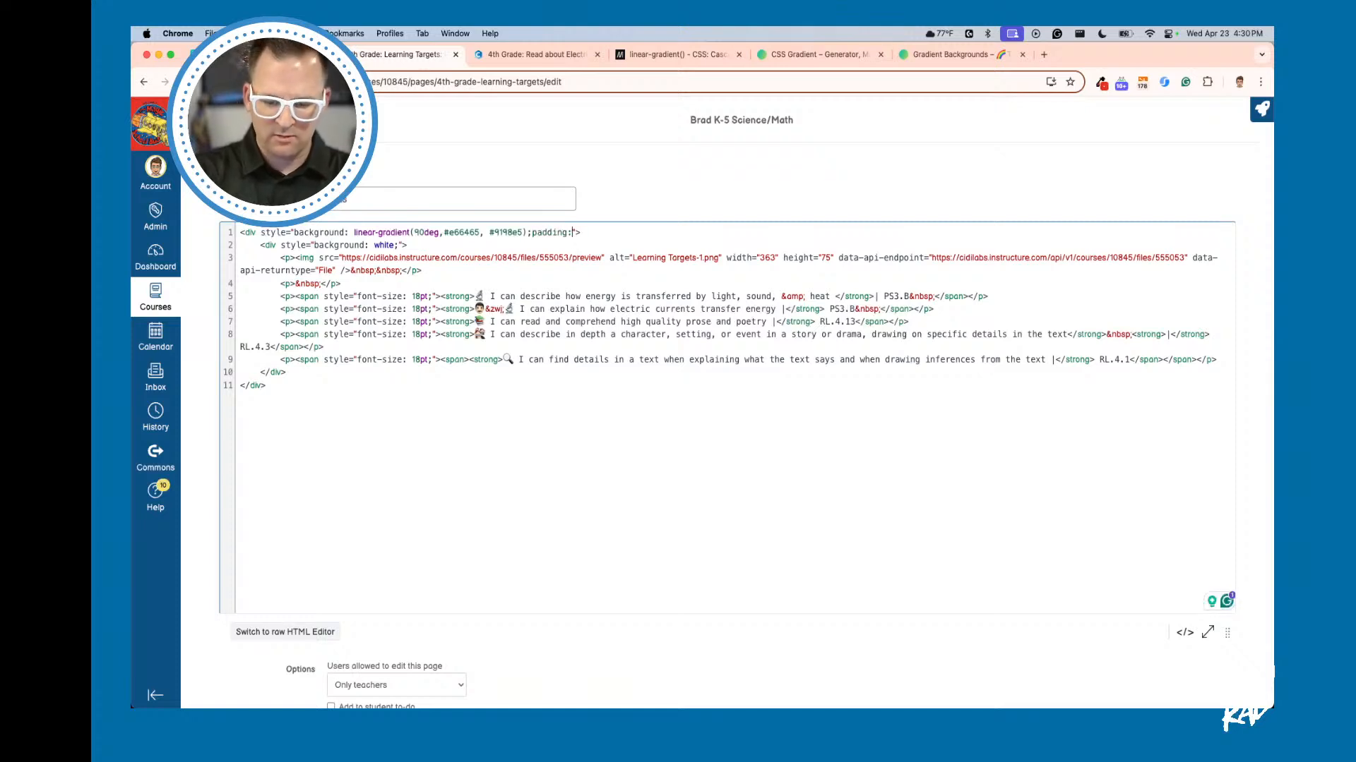
pyautogui.write('px')
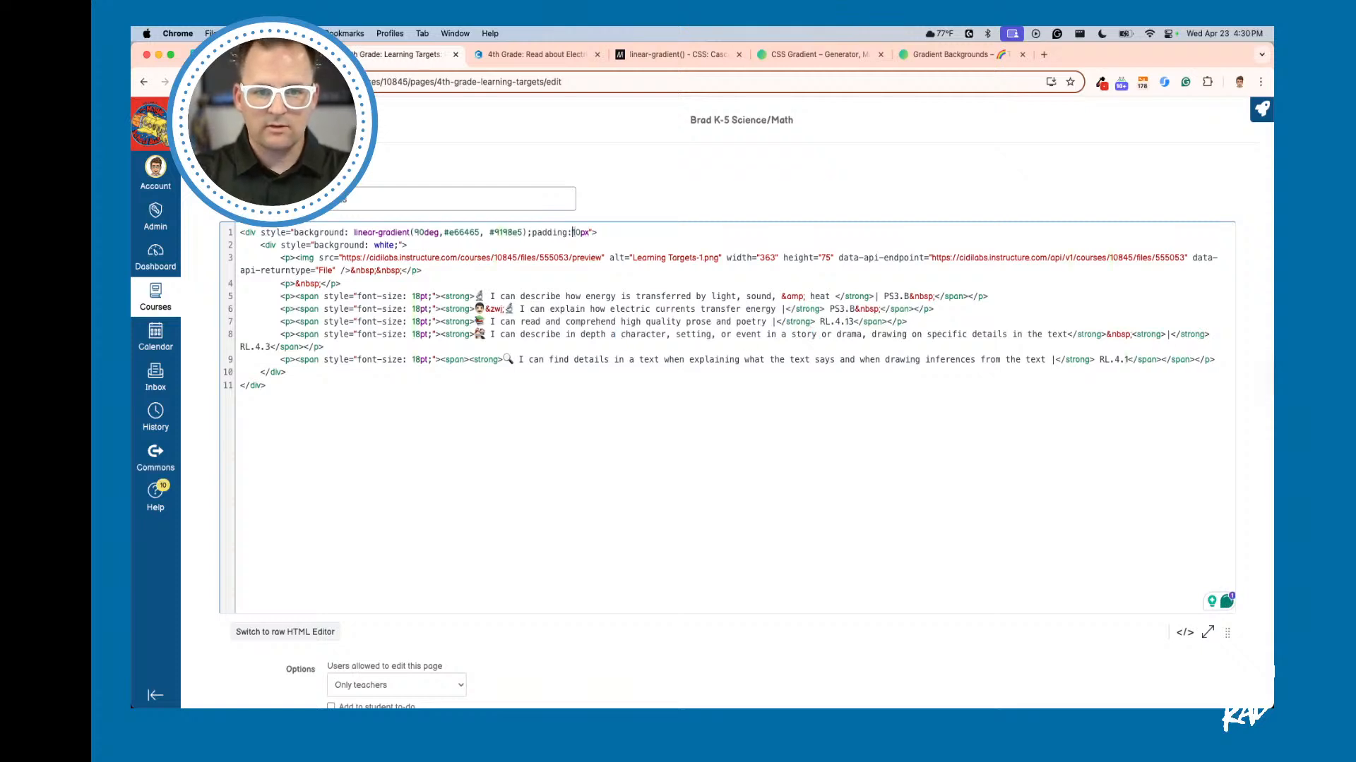
pyautogui.press('BackSpace')
pyautogui.write('2')
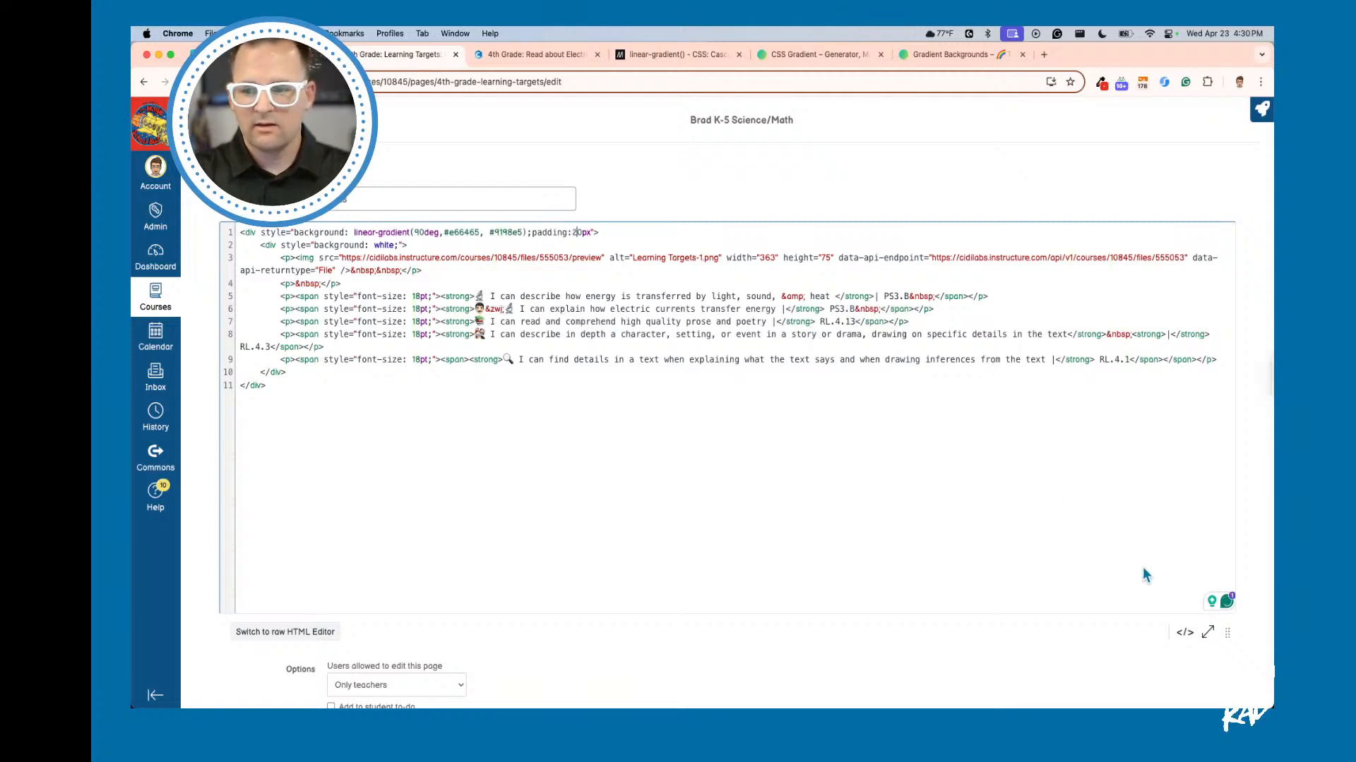
pyautogui.click(1185, 632)
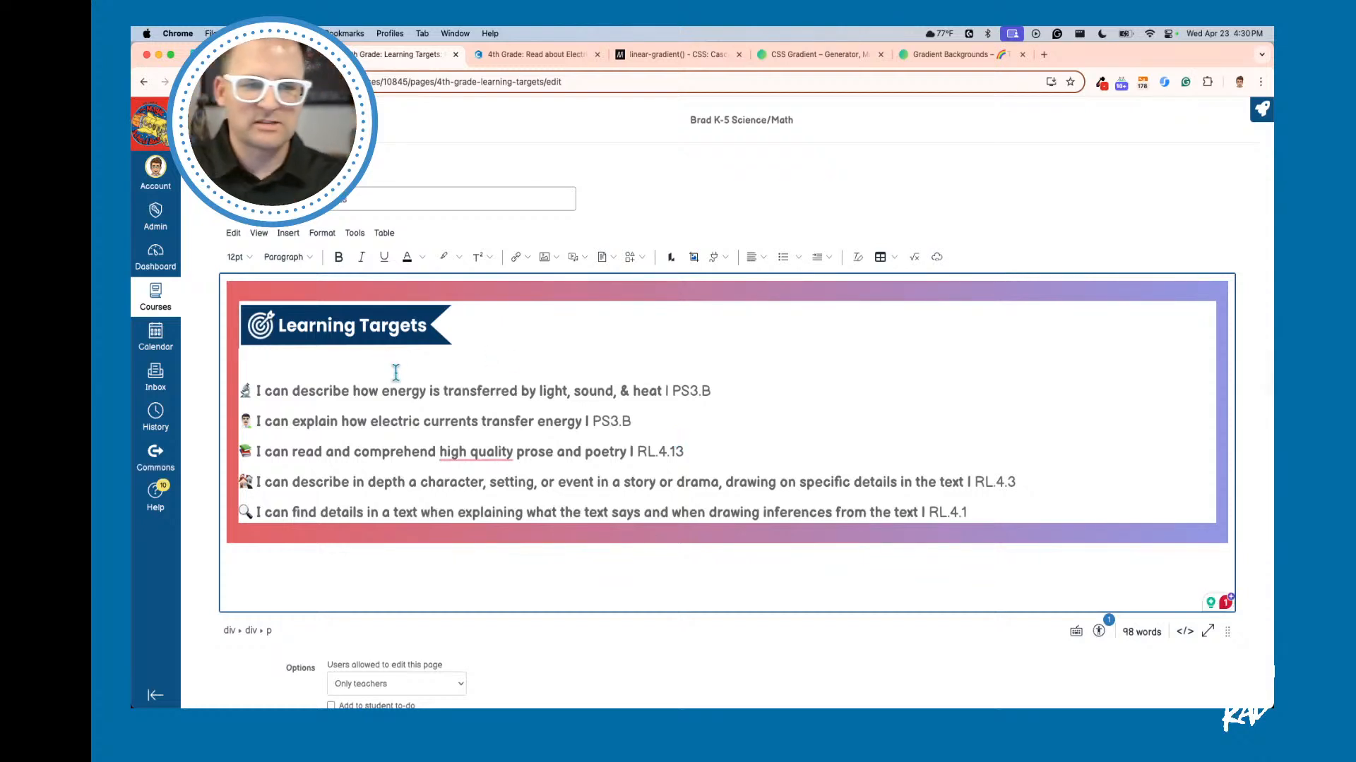
pyautogui.scroll(-3, 396, 372)
pyautogui.scroll(2, 395, 378)
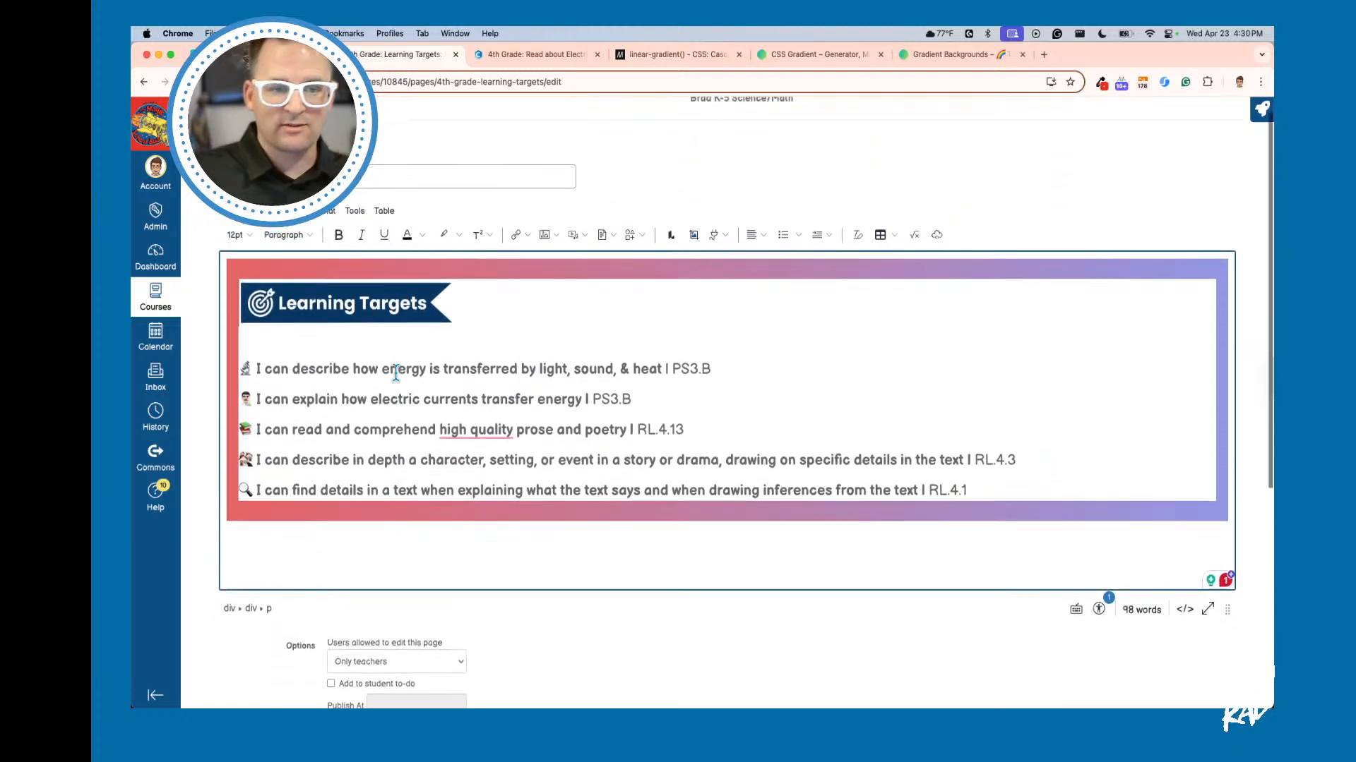
pyautogui.click(1185, 610)
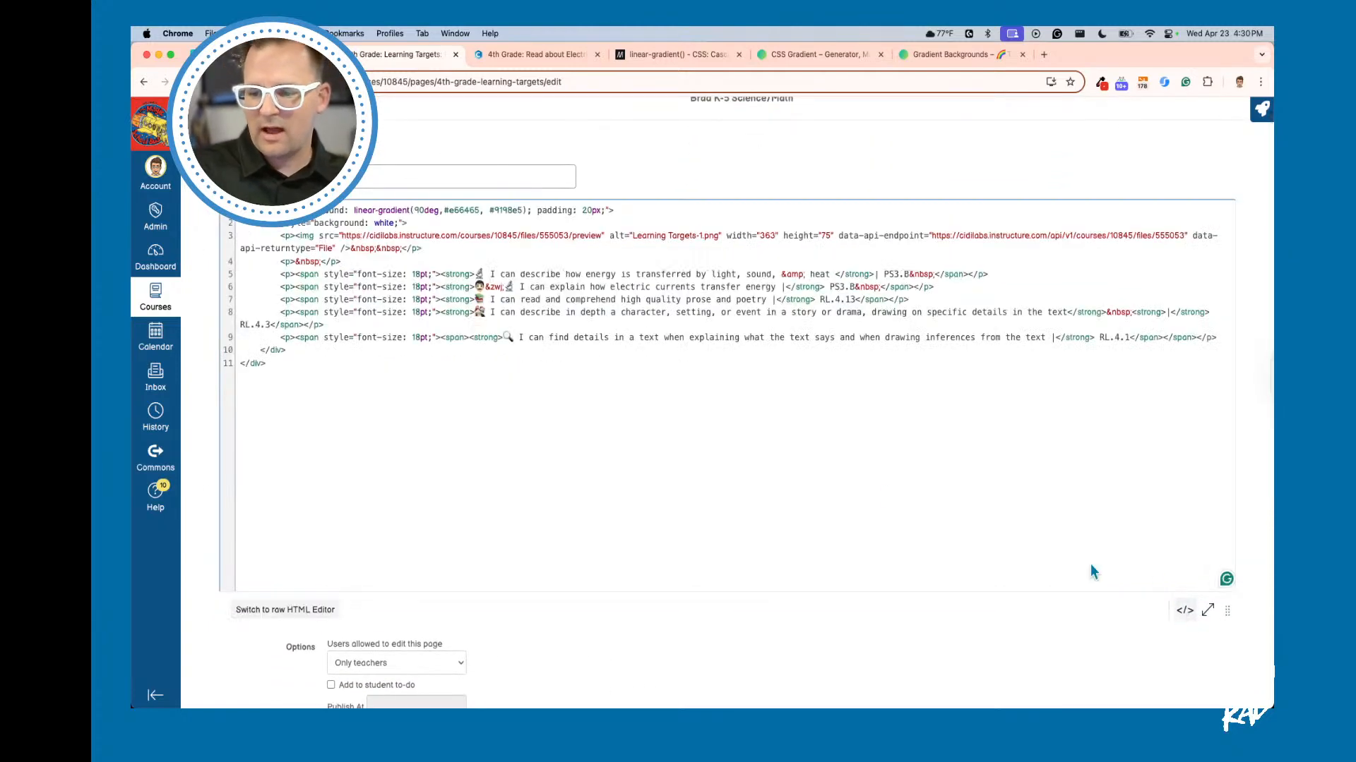
pyautogui.click(1186, 611)
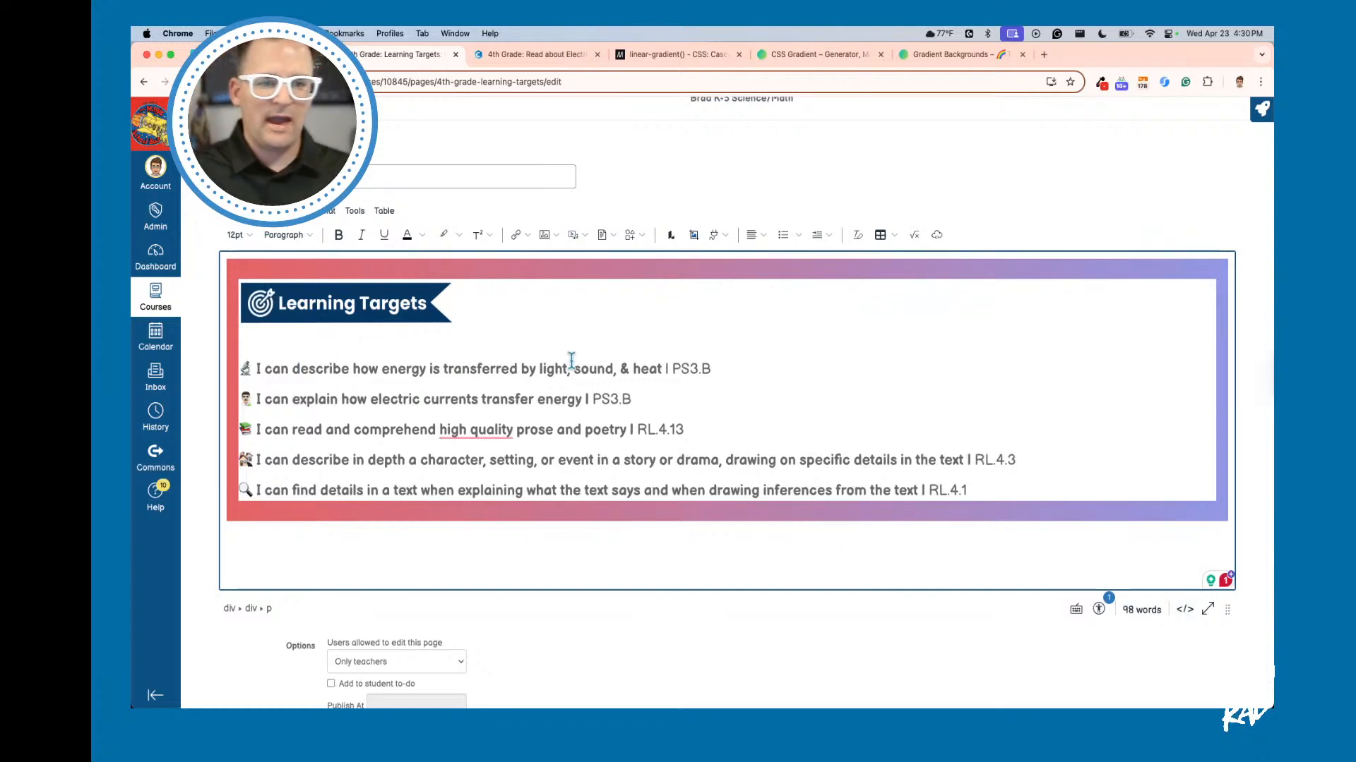
# Step: In the HTML source, add padding:10px to the white inner div's style and return to the visual editor
pyautogui.click(1184, 609)
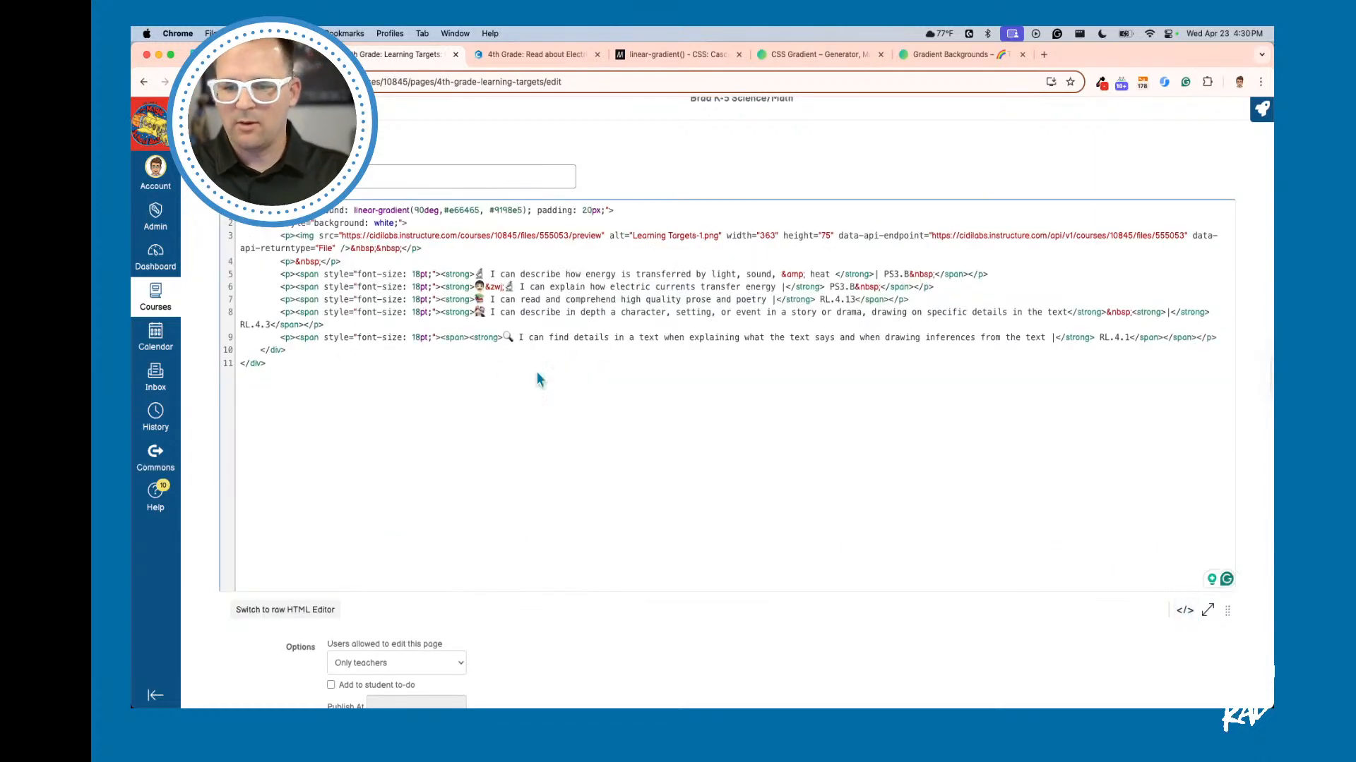
pyautogui.click(409, 223)
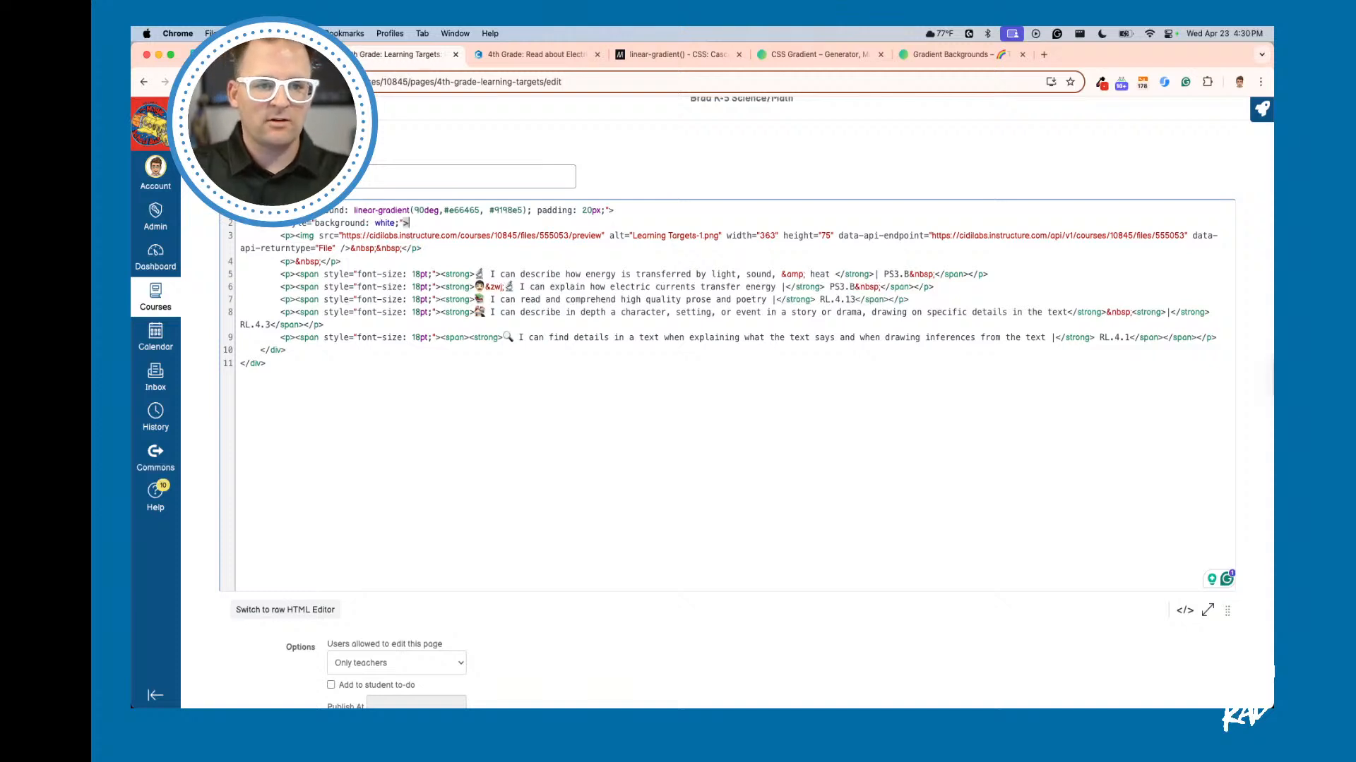
pyautogui.write('paddin')
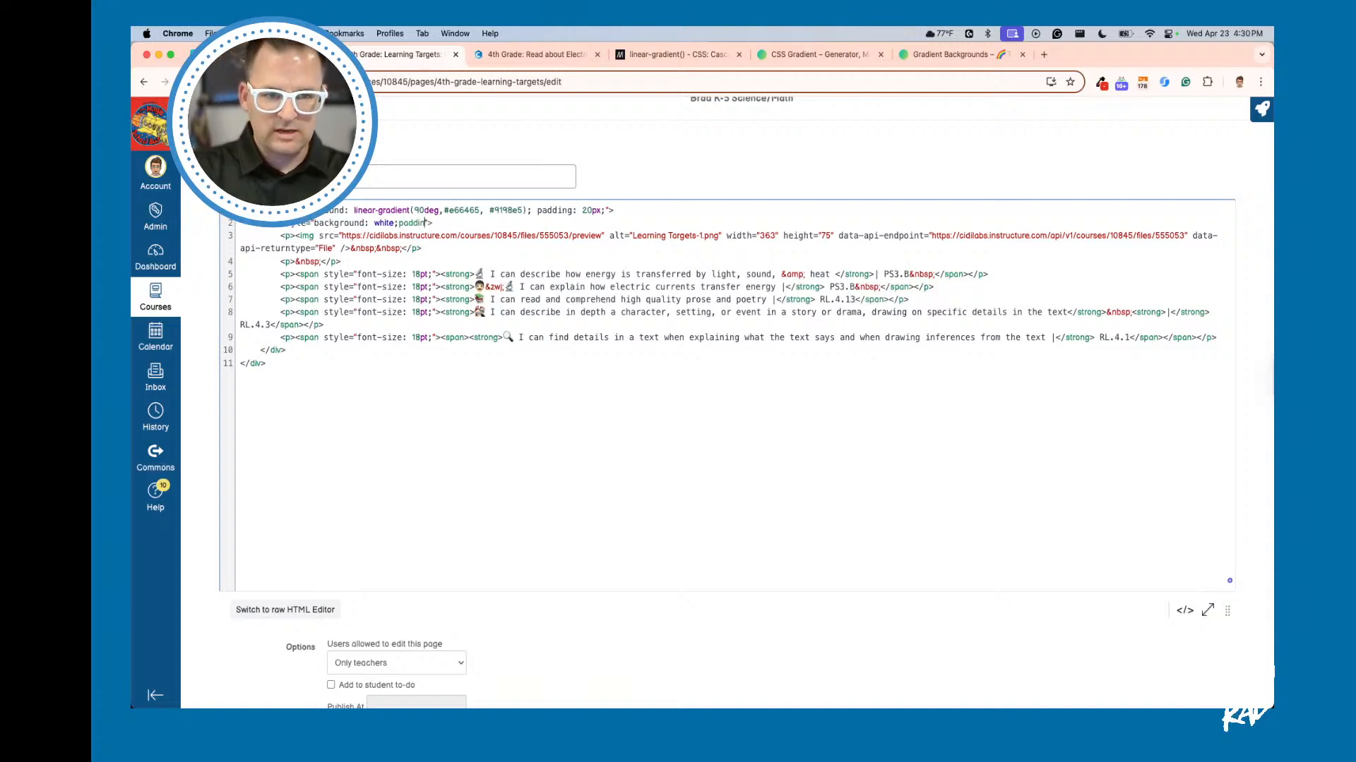
pyautogui.write('g:')
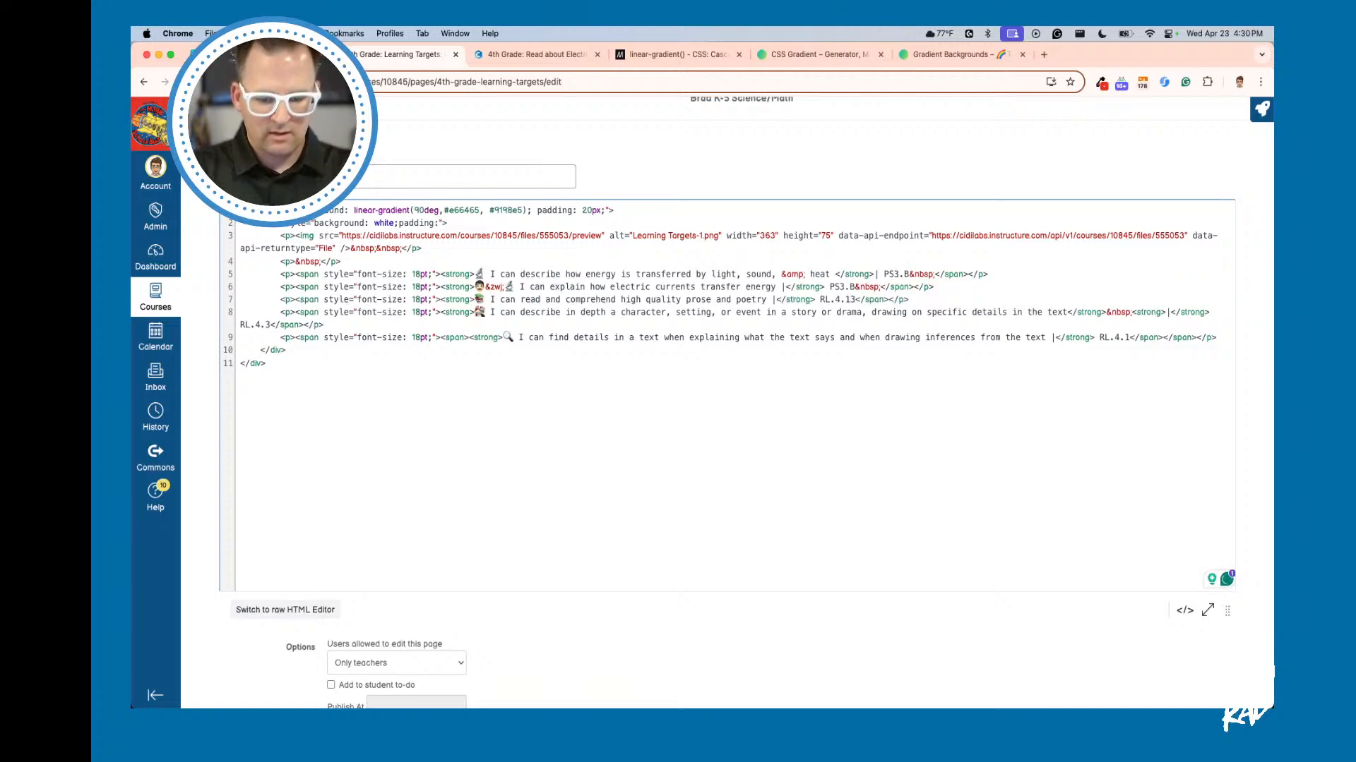
pyautogui.write('10')
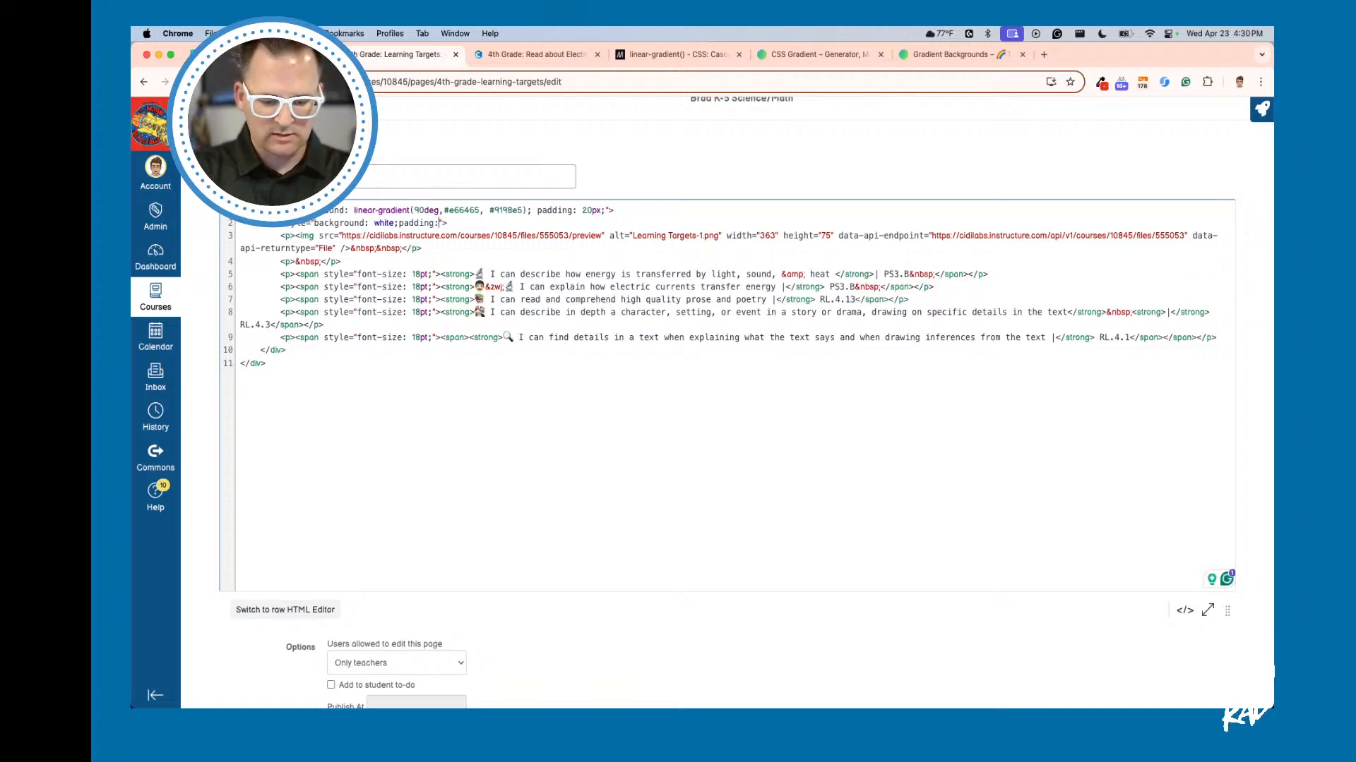
pyautogui.write('px')
pyautogui.click(550, 236)
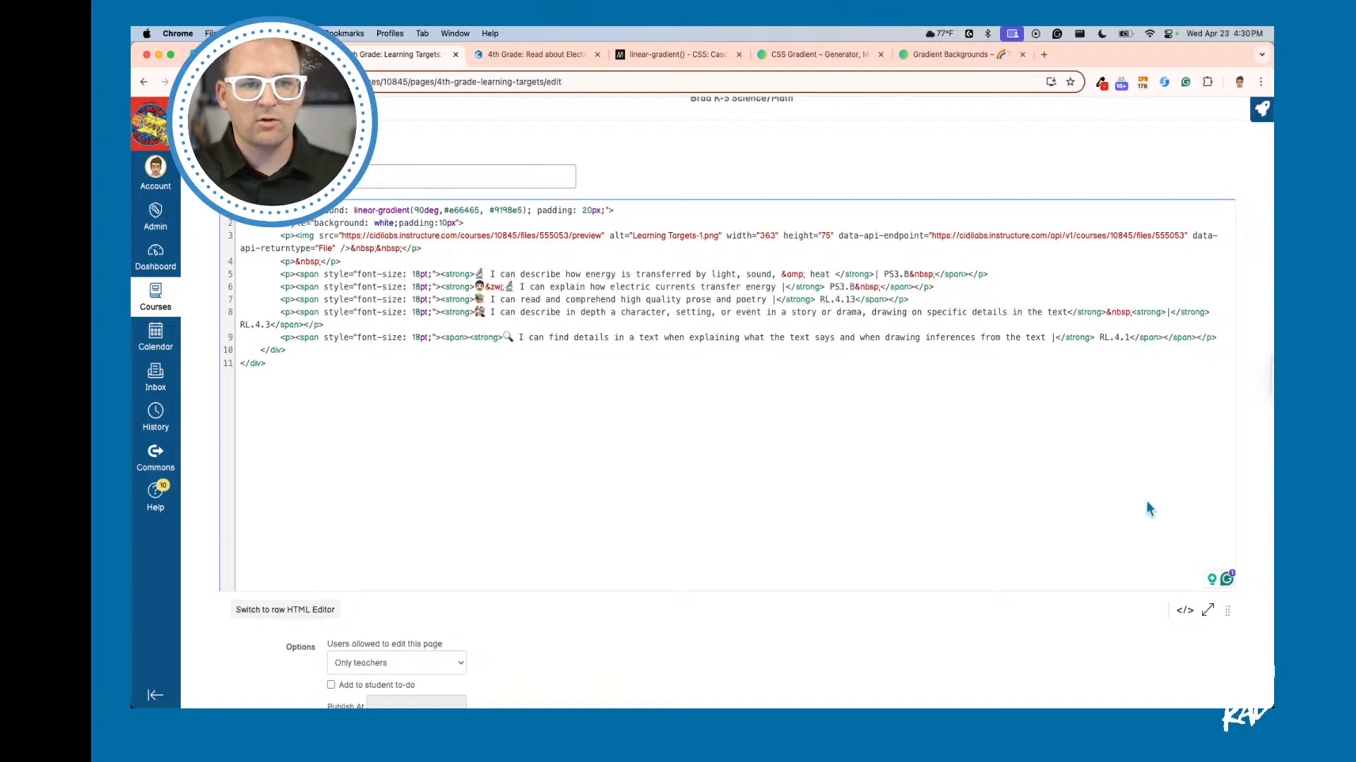
pyautogui.click(1194, 614)
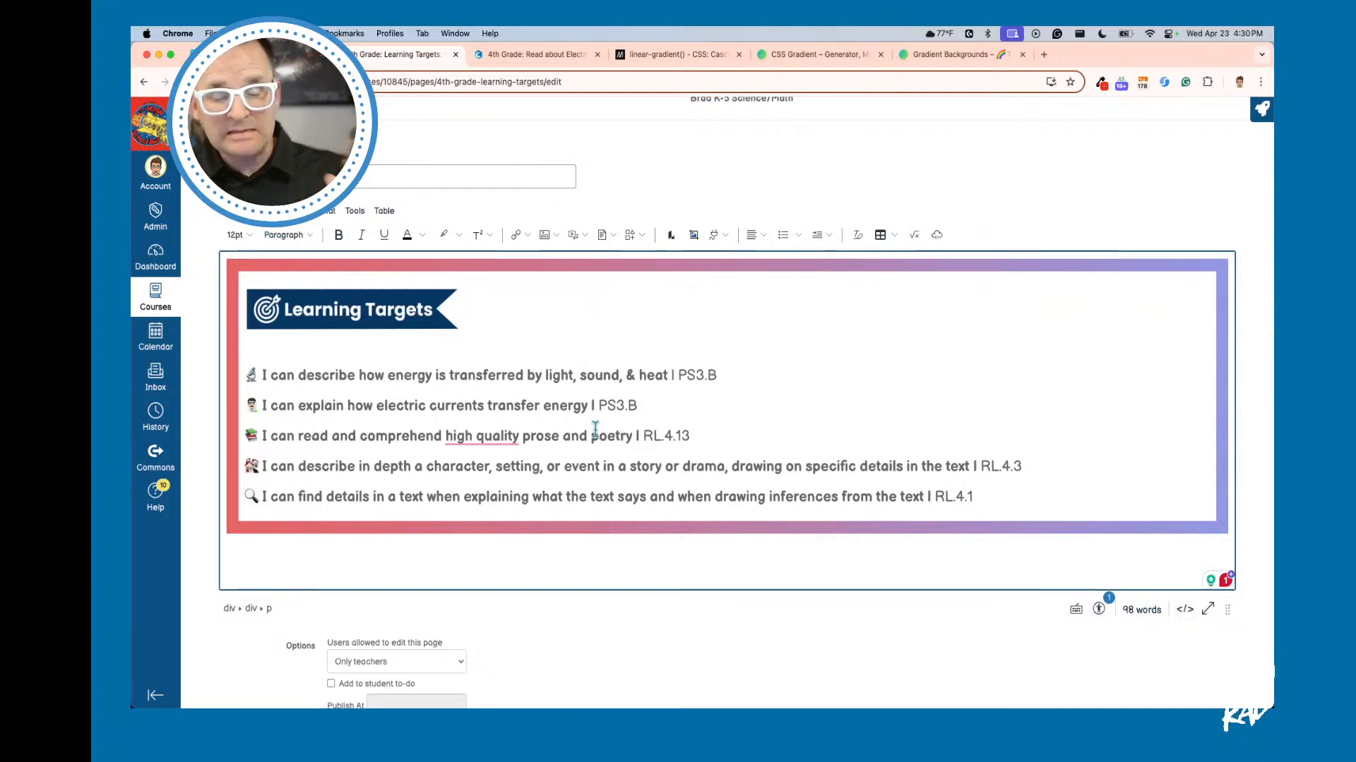
pyautogui.click(534, 432)
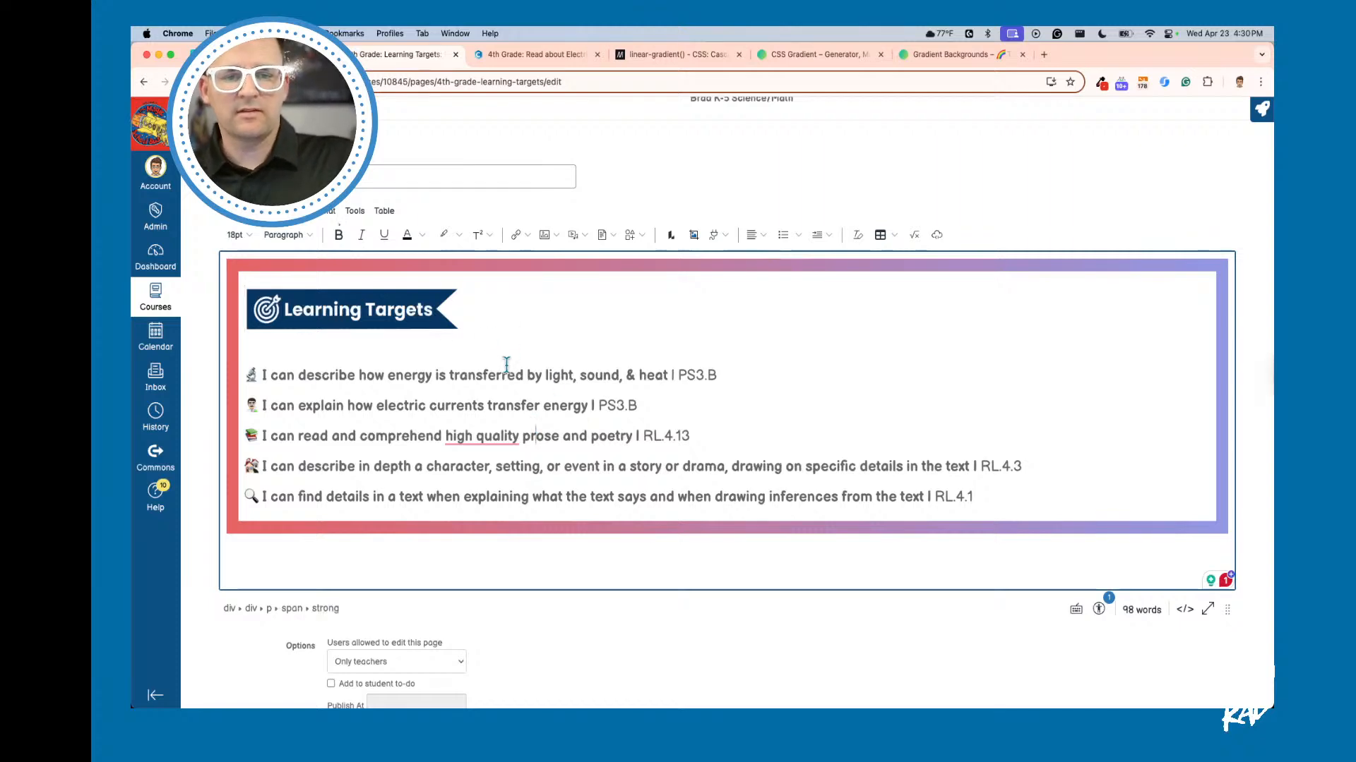
pyautogui.click(526, 377)
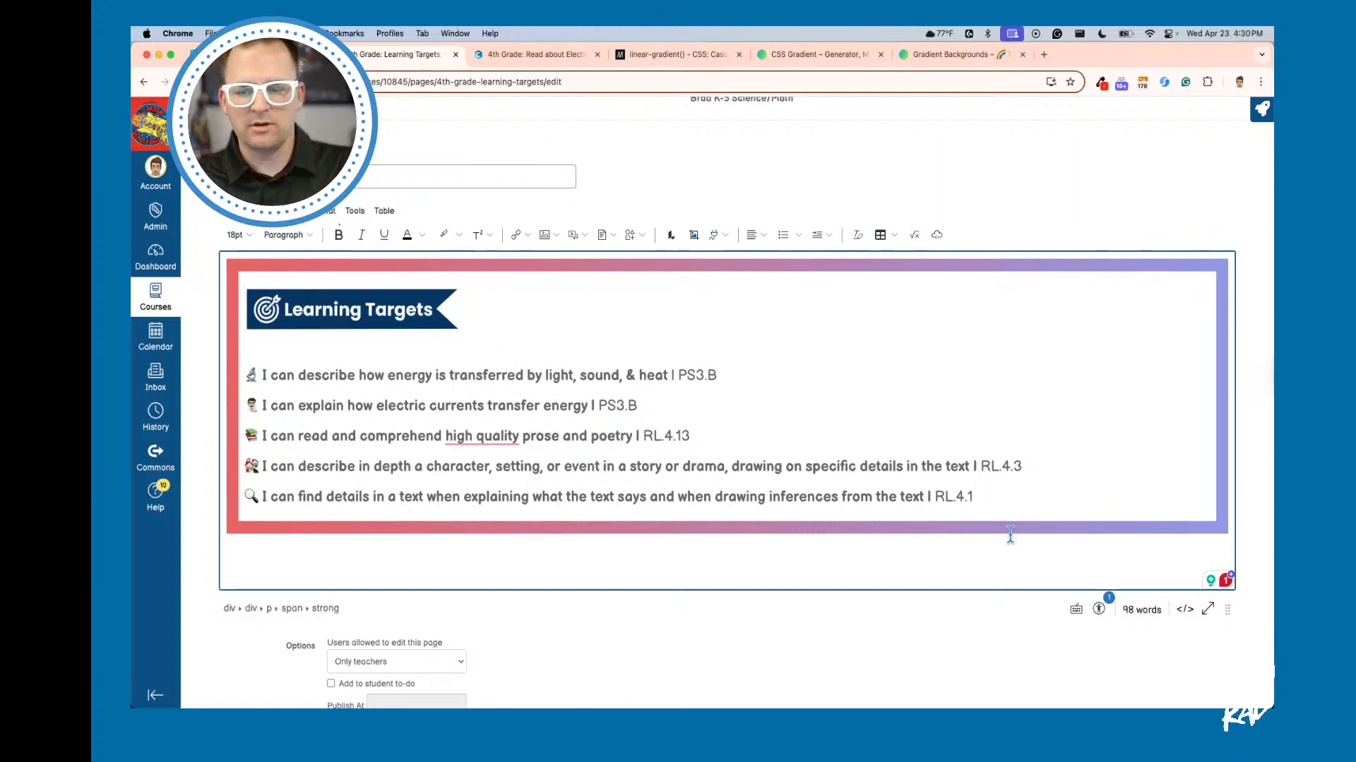
# Step: Review the nested gradient and white div styles in the HTML source, and return to the visual editor to inspect the page
pyautogui.click(1179, 612)
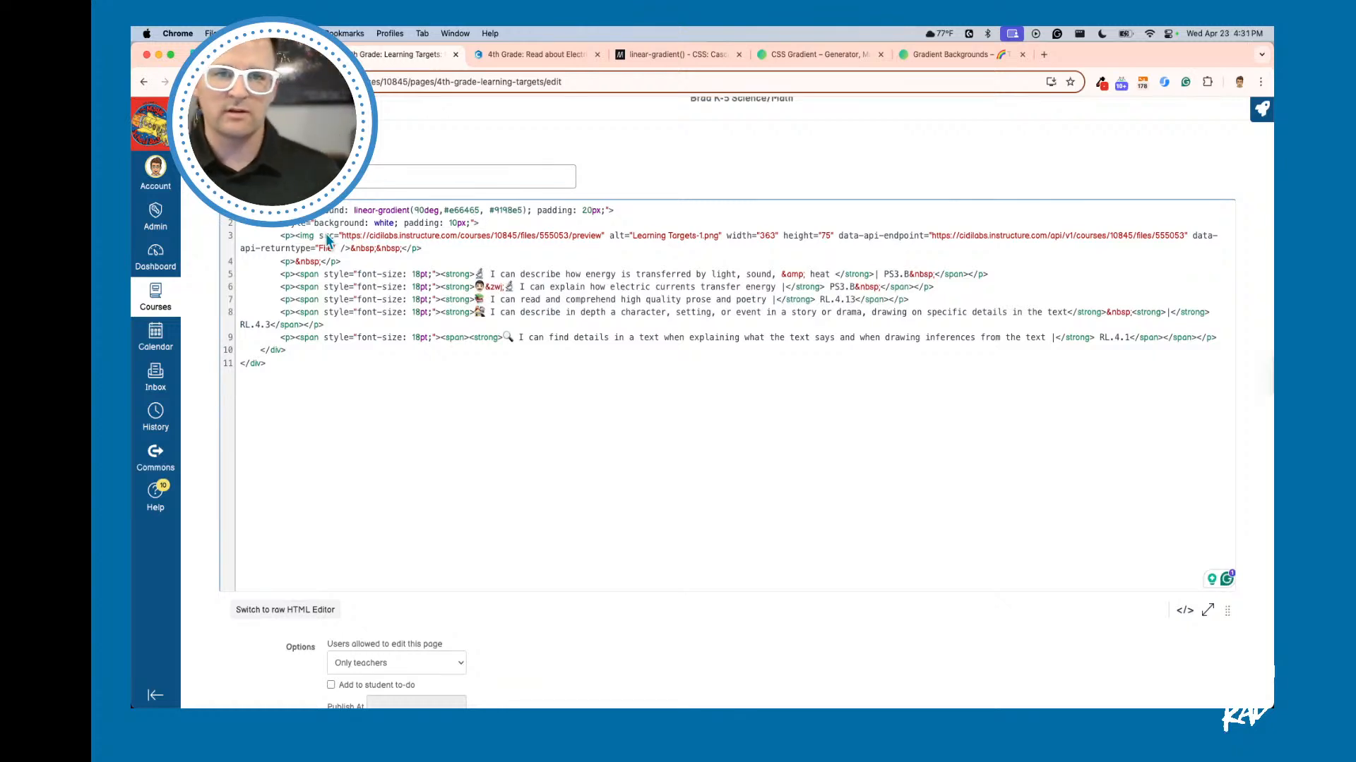
pyautogui.scroll(1, 443, 267)
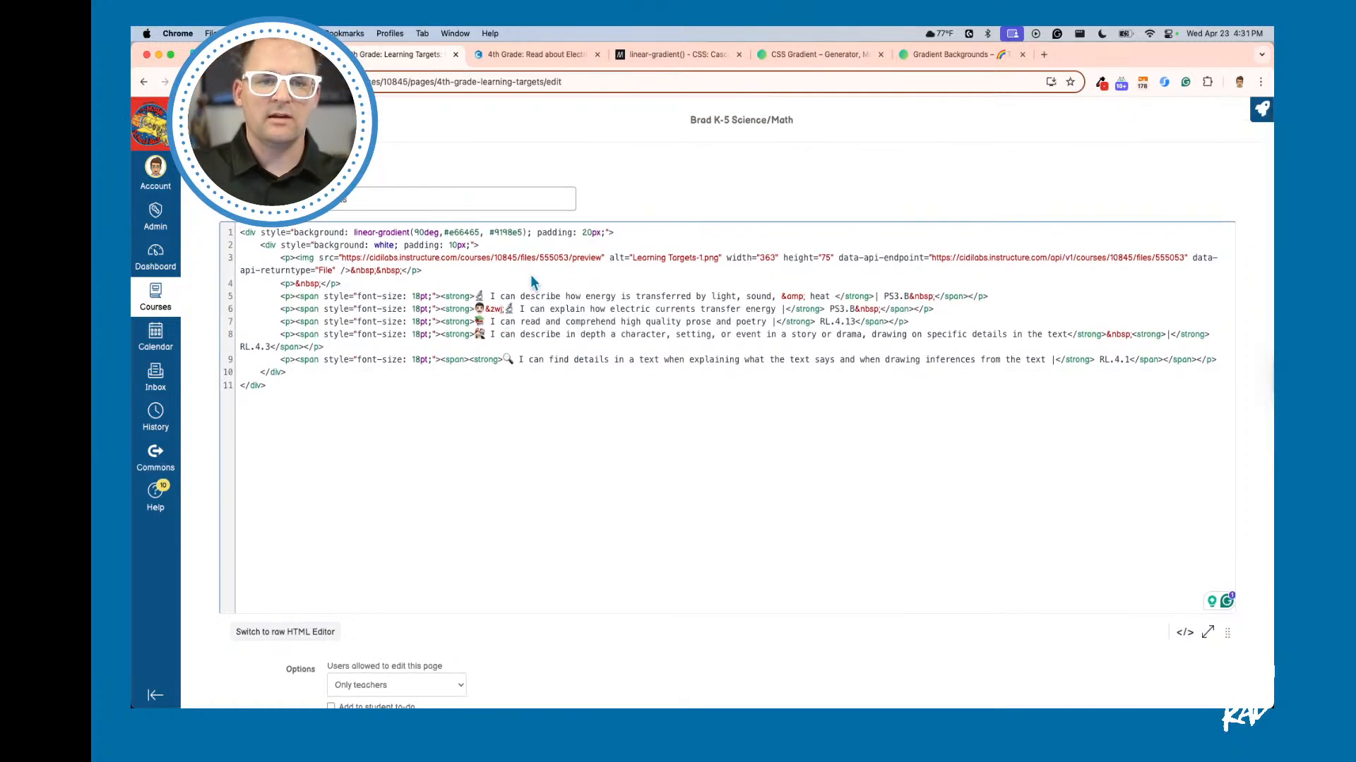
pyautogui.click(1185, 632)
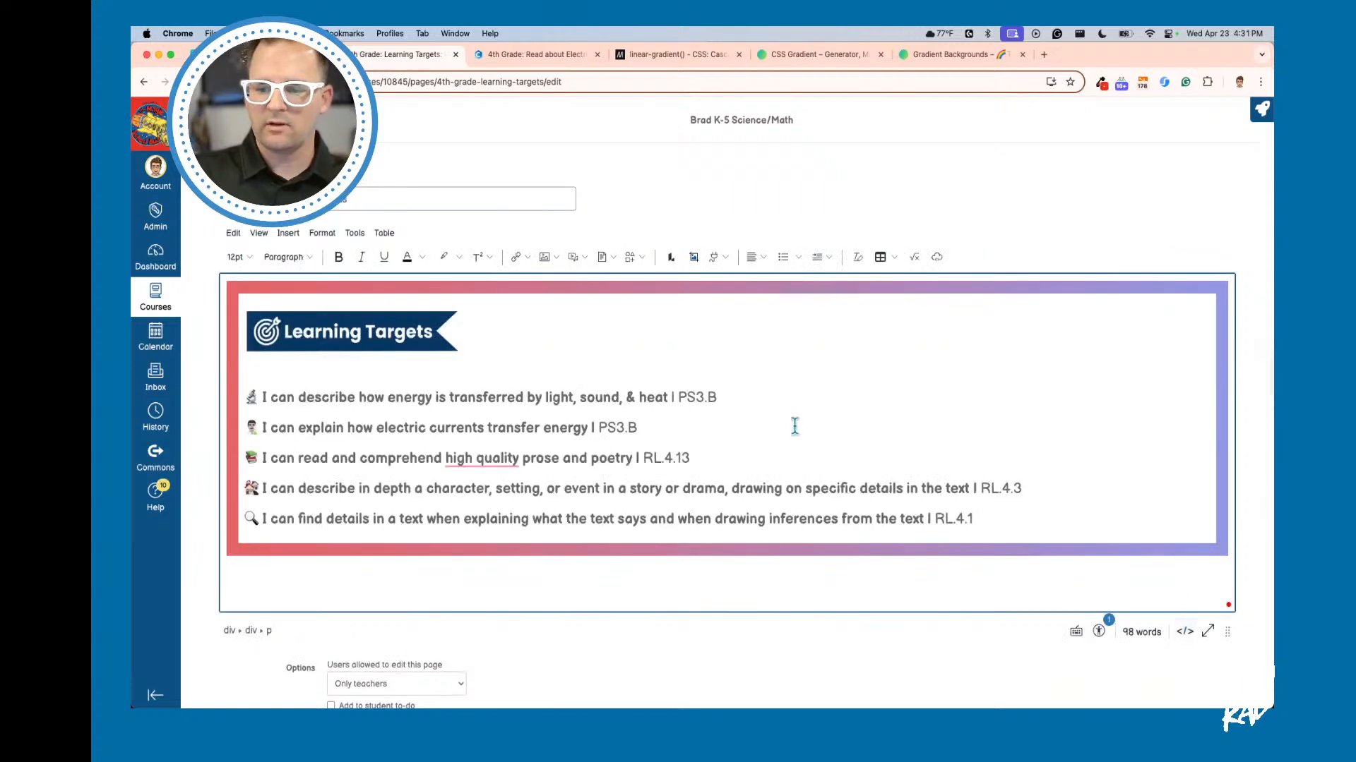
pyautogui.click(1186, 632)
pyautogui.click(1186, 633)
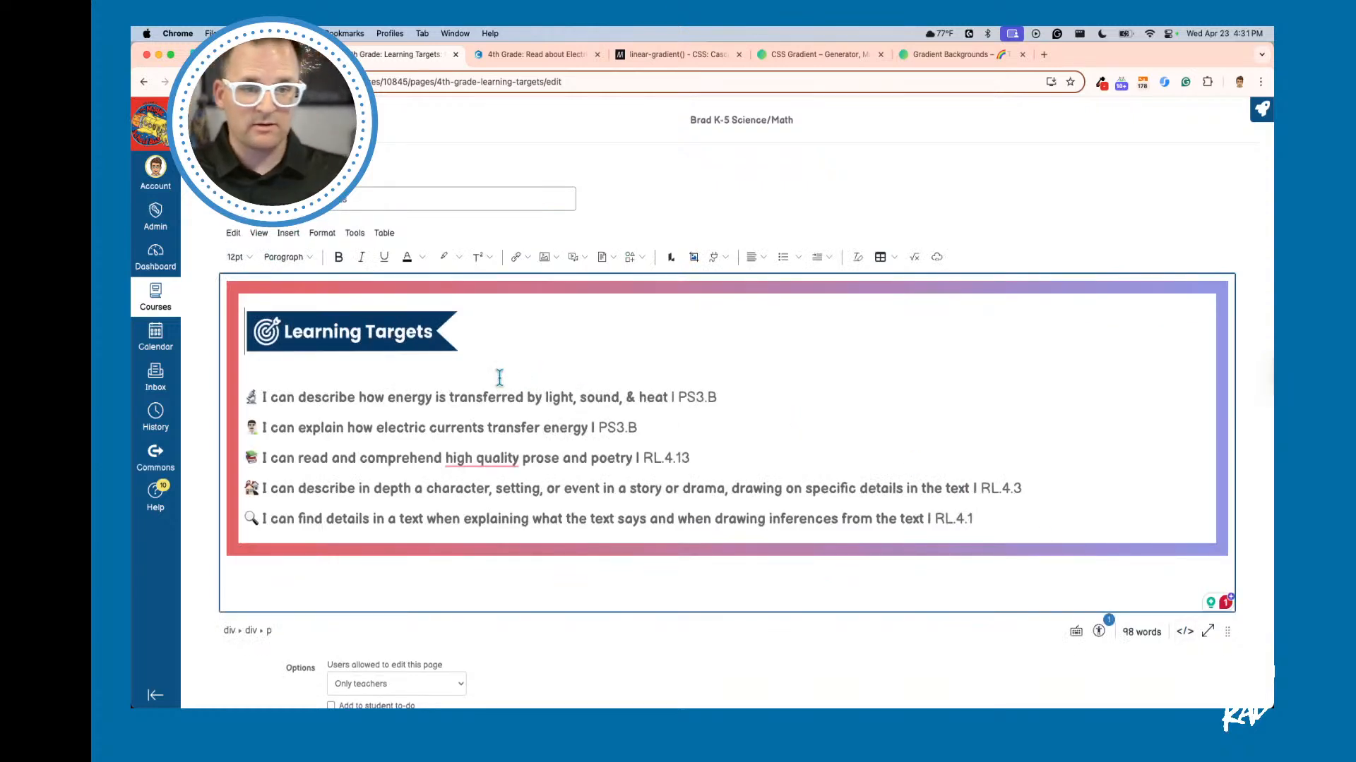
pyautogui.click(388, 326)
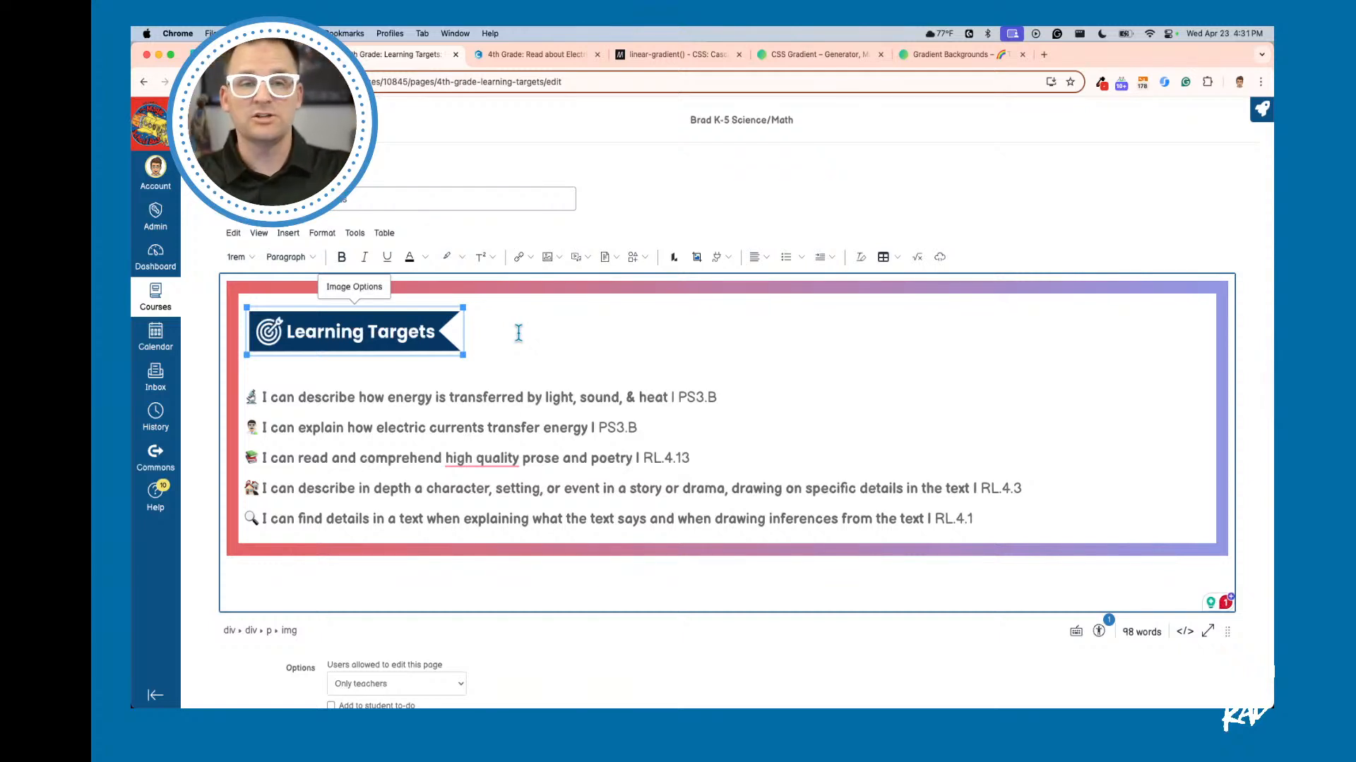
# Step: Bring up the browser window with the 4th Grade Learning Targets w/Cidi Labs page, maximize it, and compare it with the hand-coded page
pyautogui.press('super+grave')
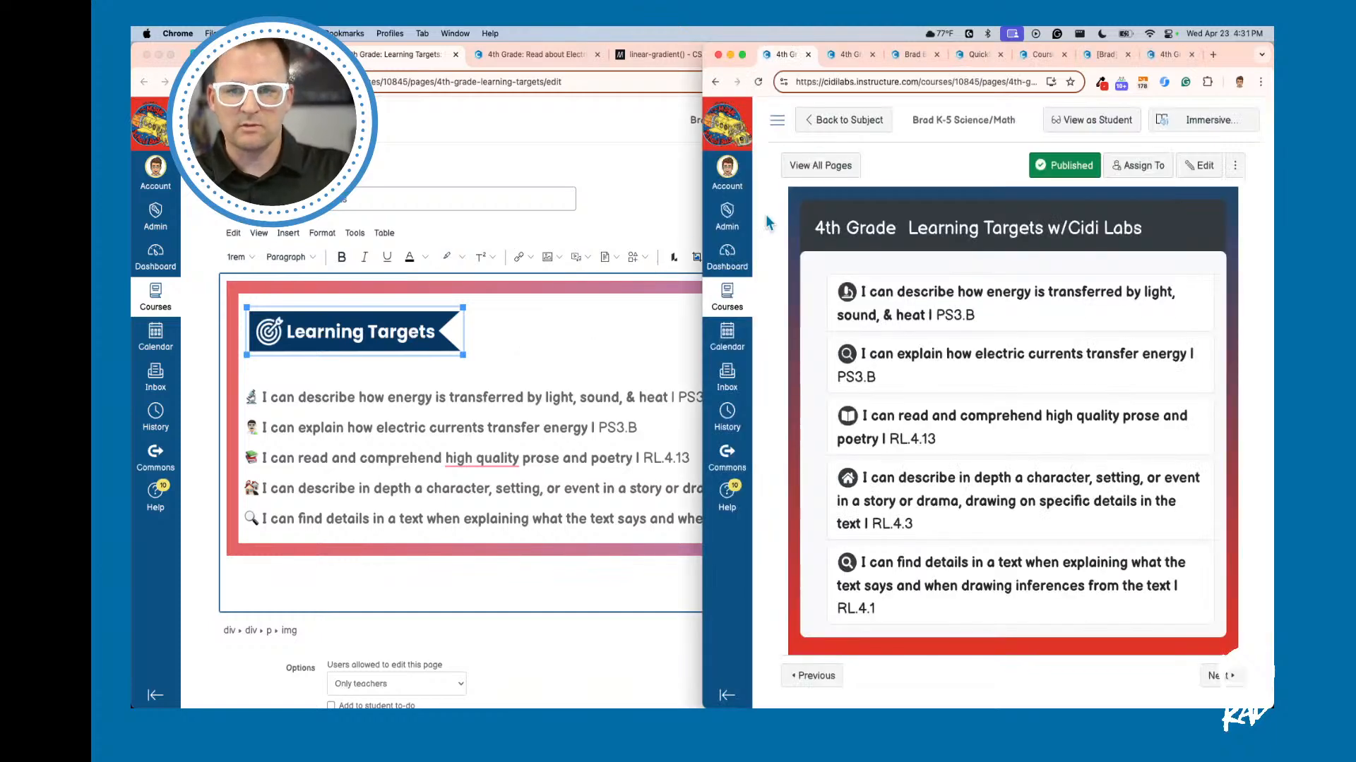
pyautogui.hotkey('ctrl', 'alt', 'Left')
pyautogui.hotkey('ctrl', 'alt', 'Return')
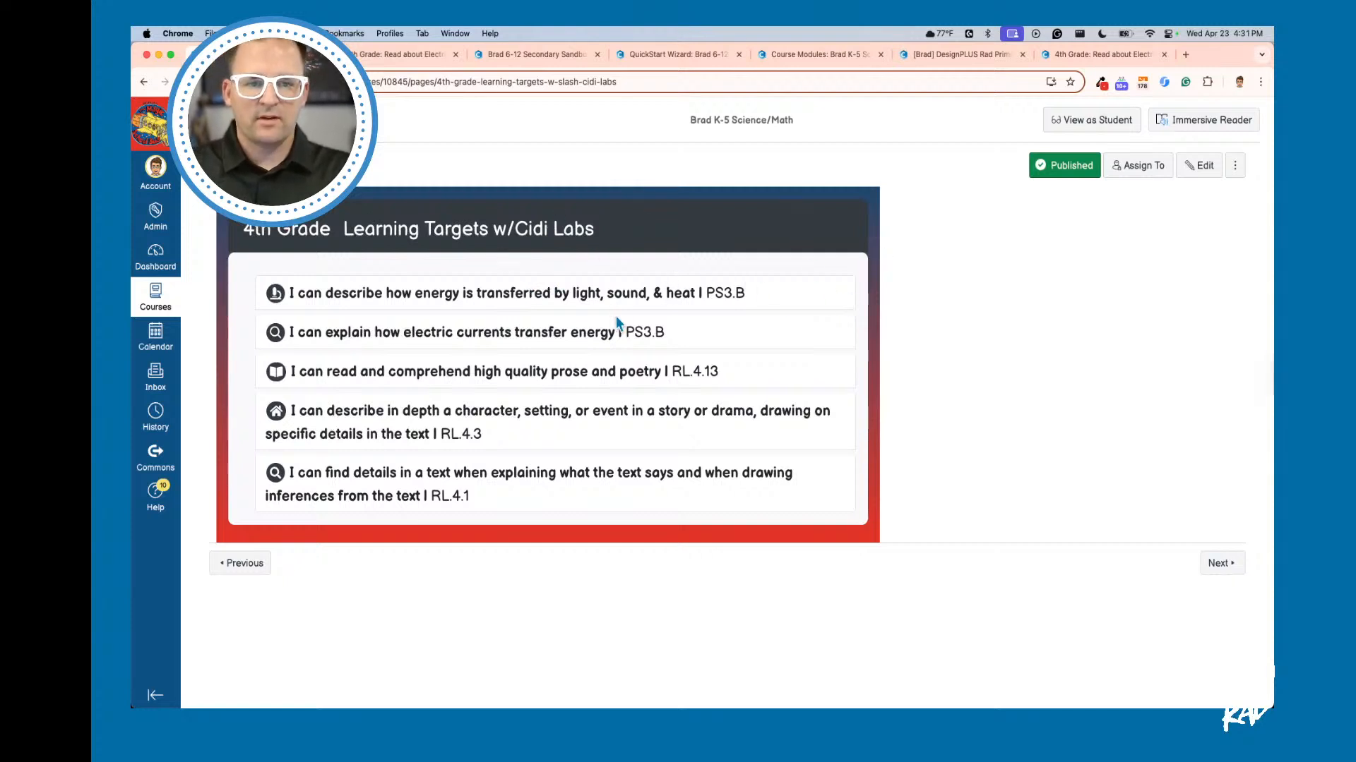
pyautogui.press('super+grave')
pyautogui.click(557, 372)
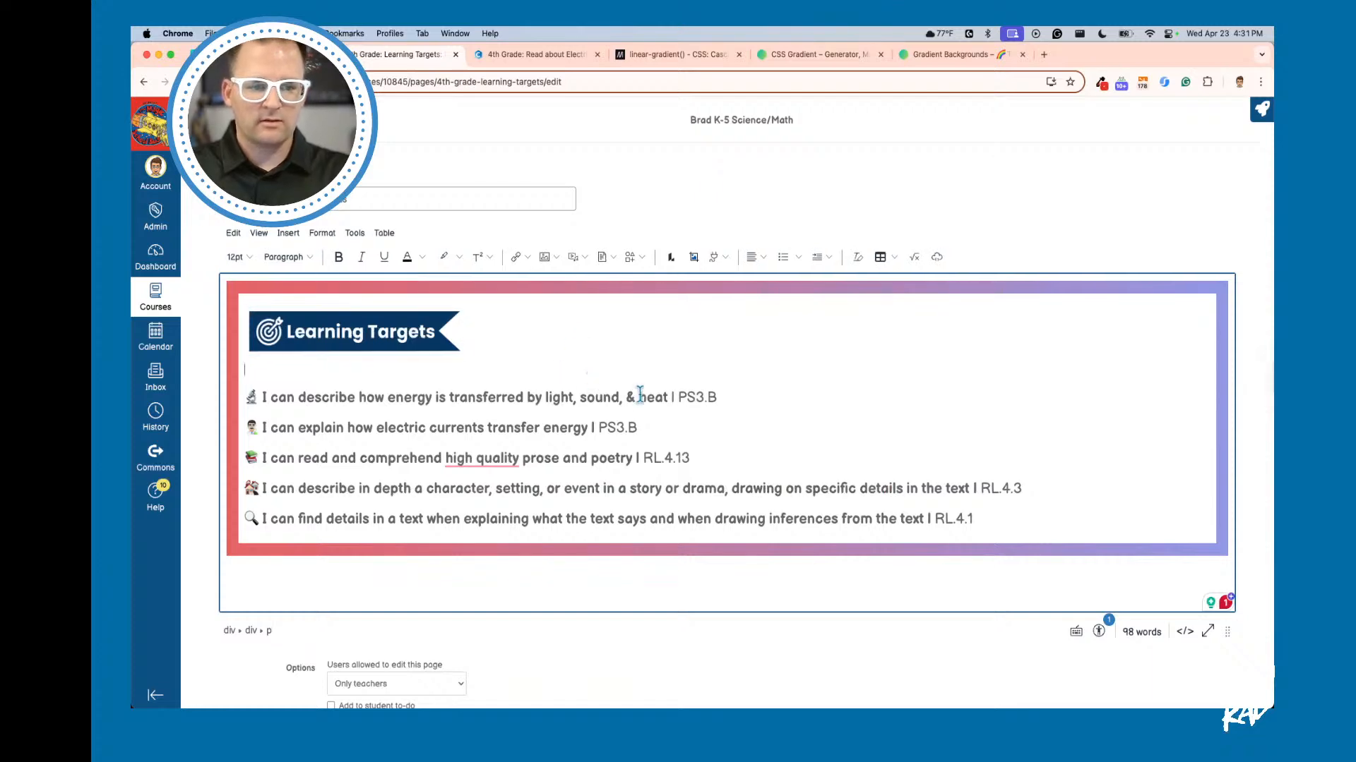
pyautogui.press('super+grave')
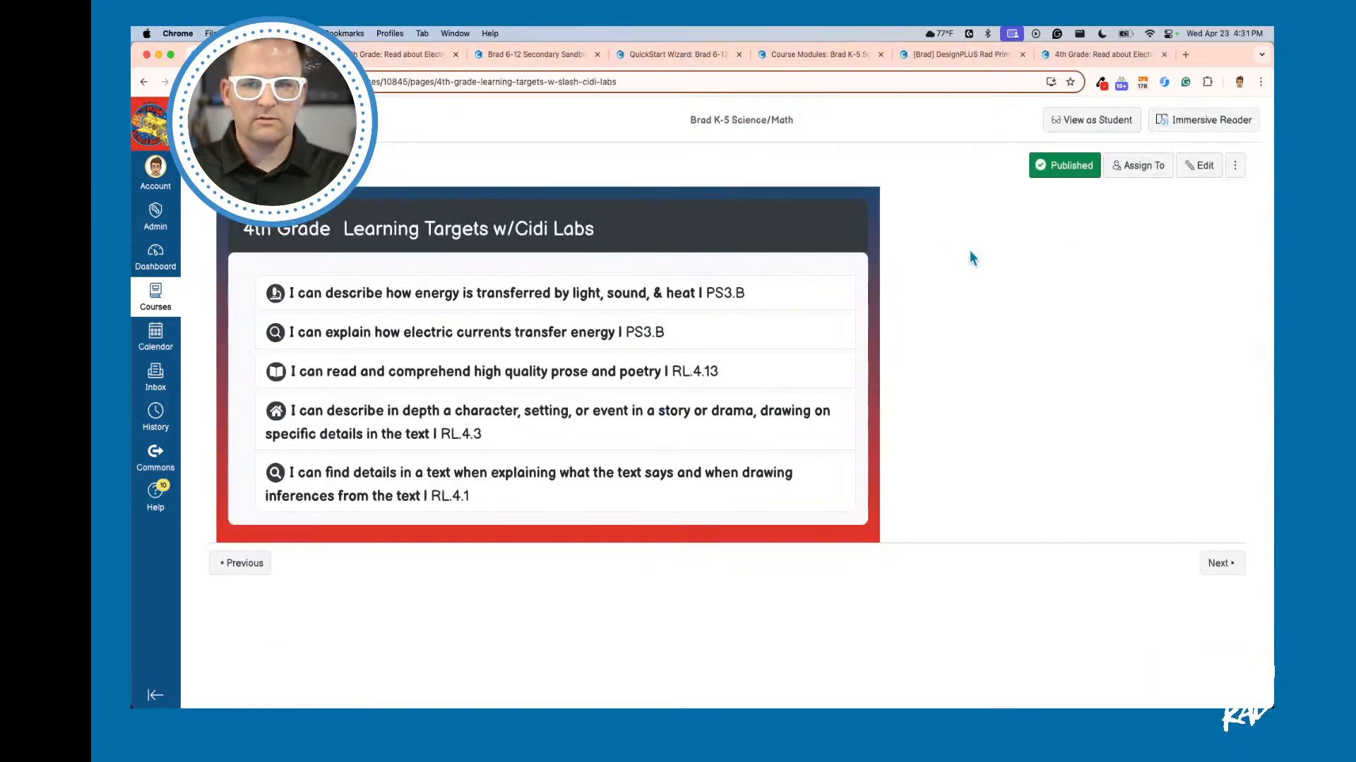
# Step: Open the 4th Grade Learning Targets w/Cidi Labs page for editing and enlarge the editor to fit its whole content
pyautogui.click(1200, 165)
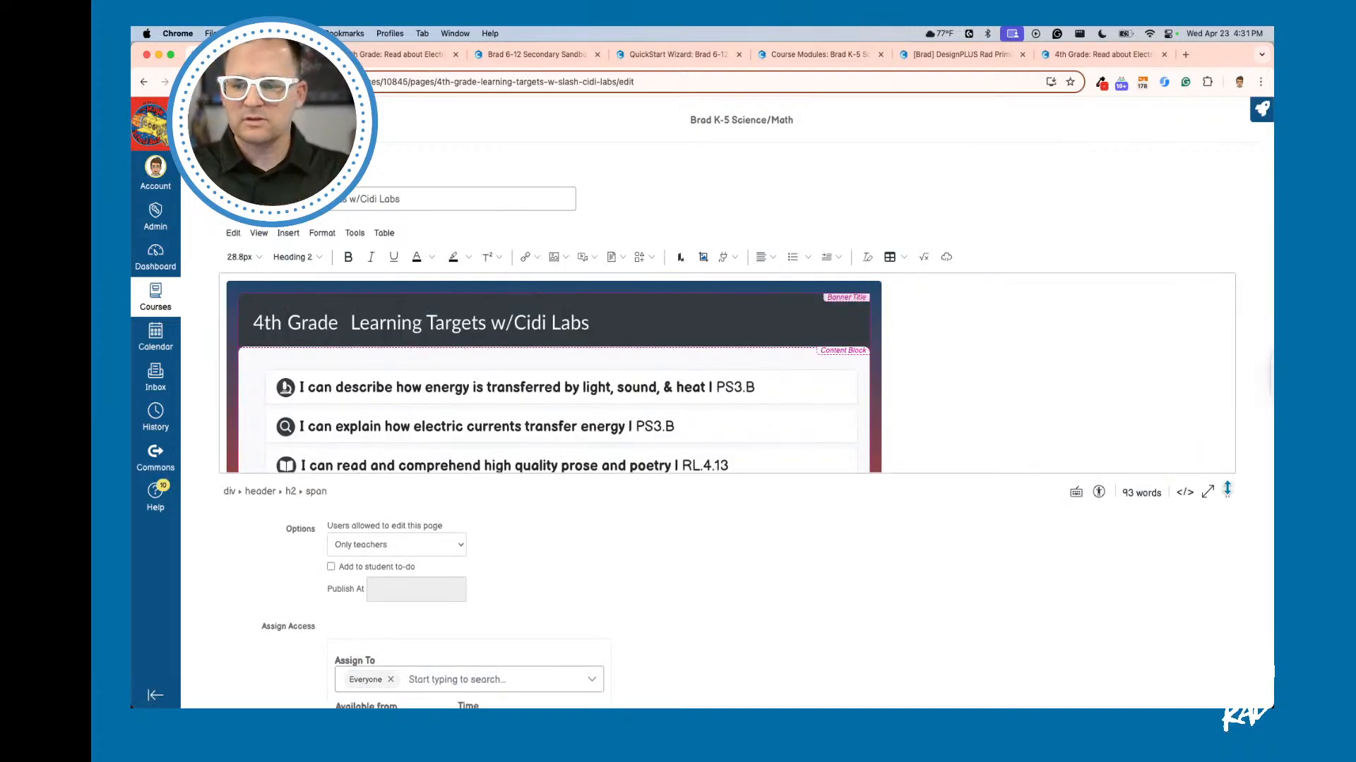
pyautogui.moveTo(1227, 490); pyautogui.dragTo(1227, 646)
pyautogui.scroll(-4, 898, 561)
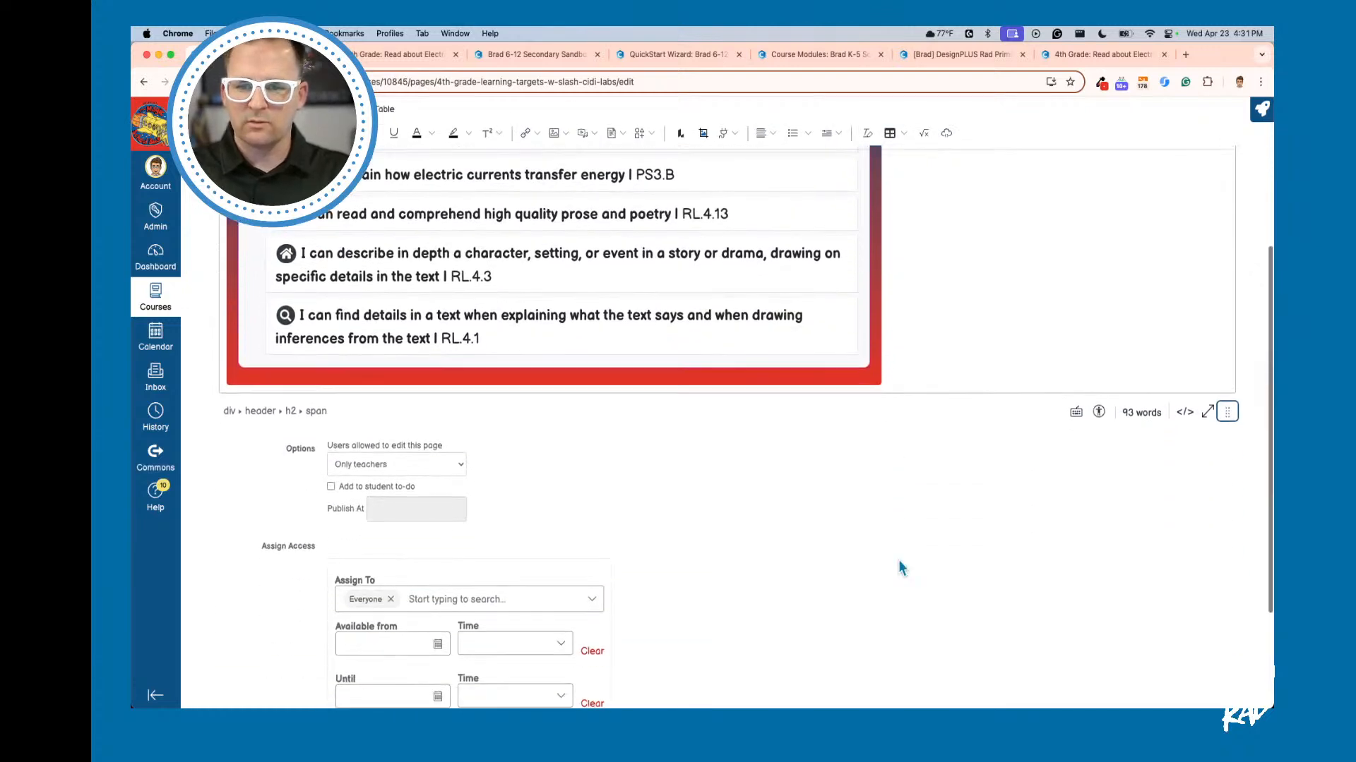
pyautogui.scroll(3, 898, 561)
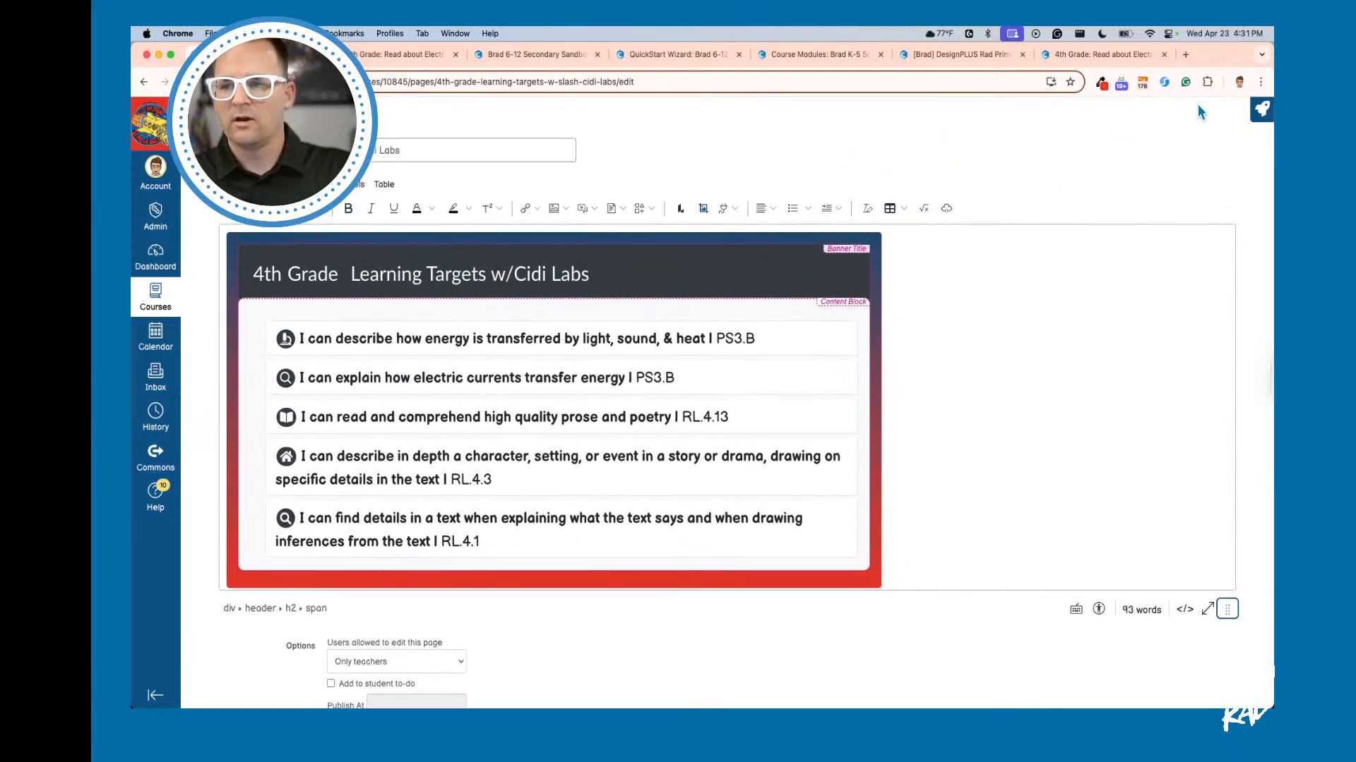
# Step: Open the DesignPLUS sidebar and examine the Theme content and style options for the banner title
pyautogui.click(1258, 113)
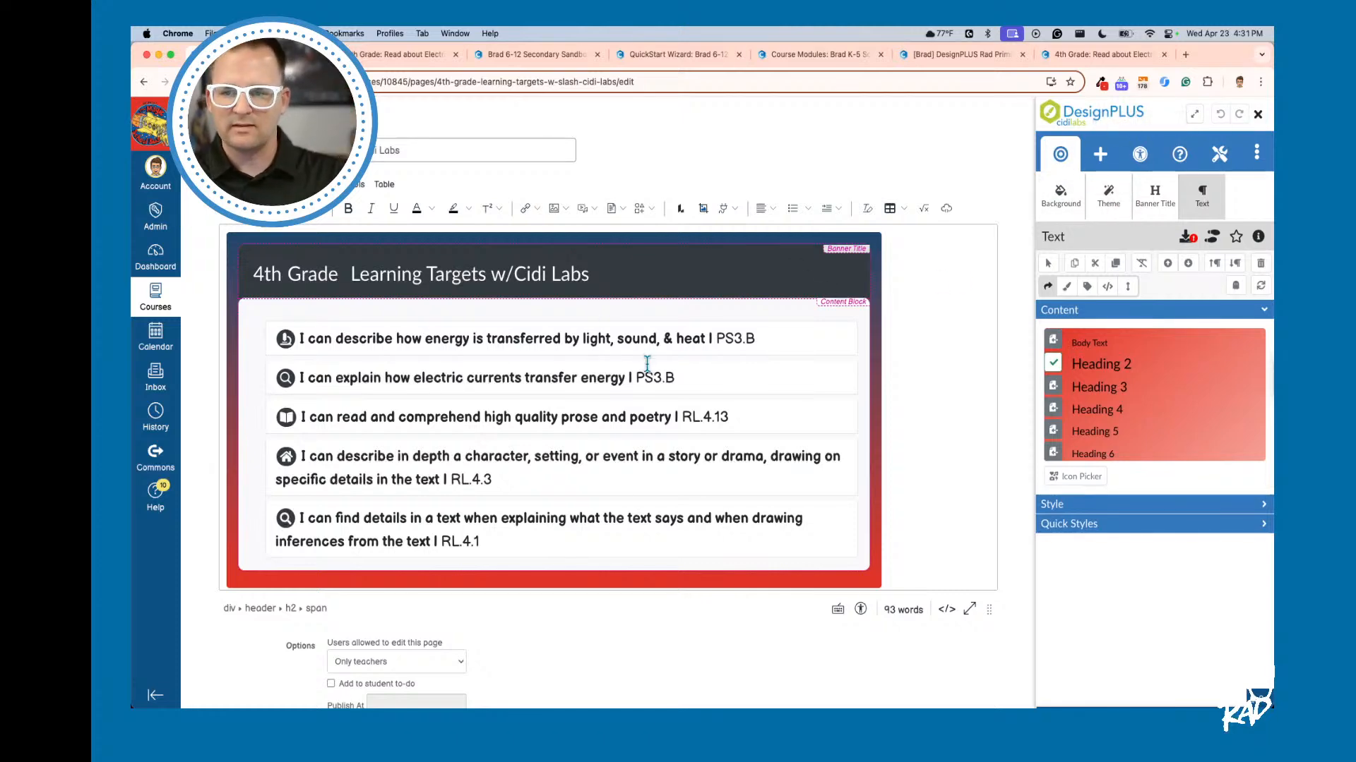
pyautogui.click(933, 321)
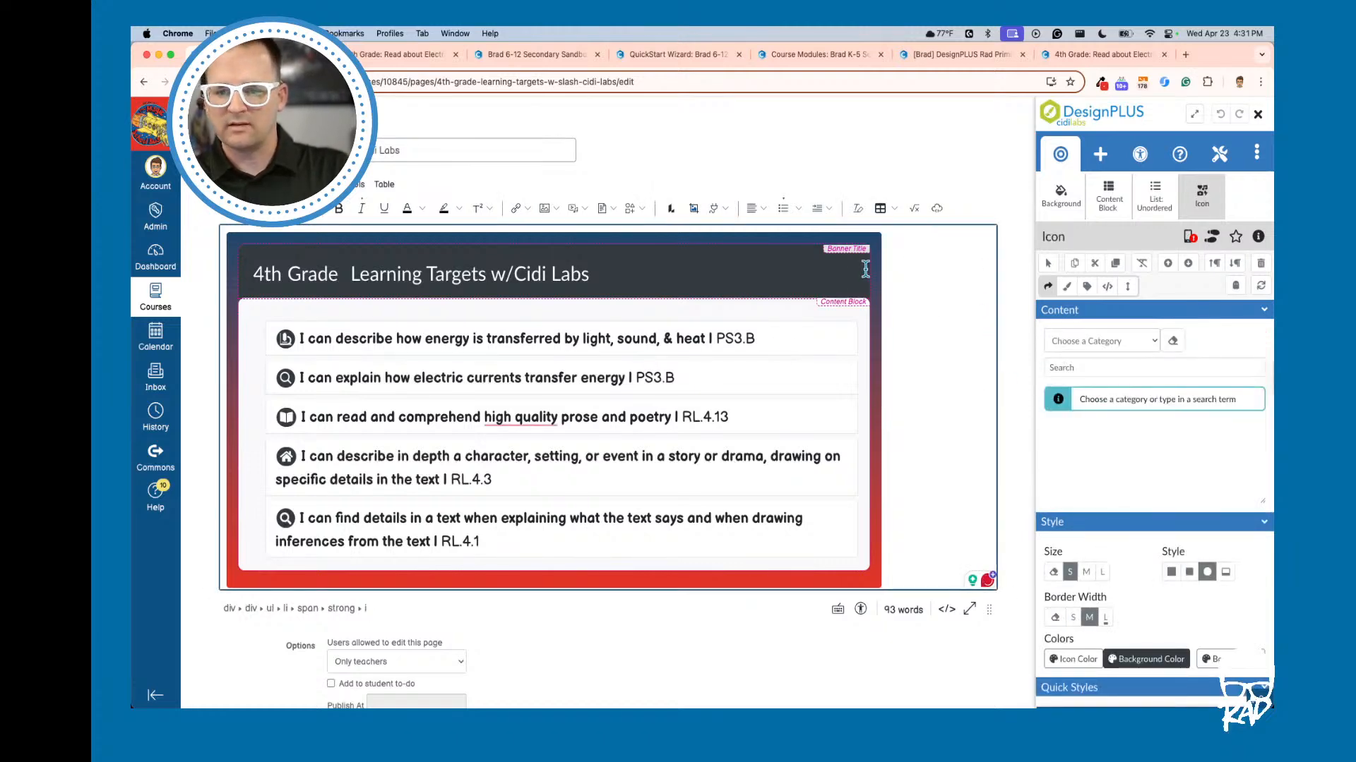
pyautogui.click(865, 269)
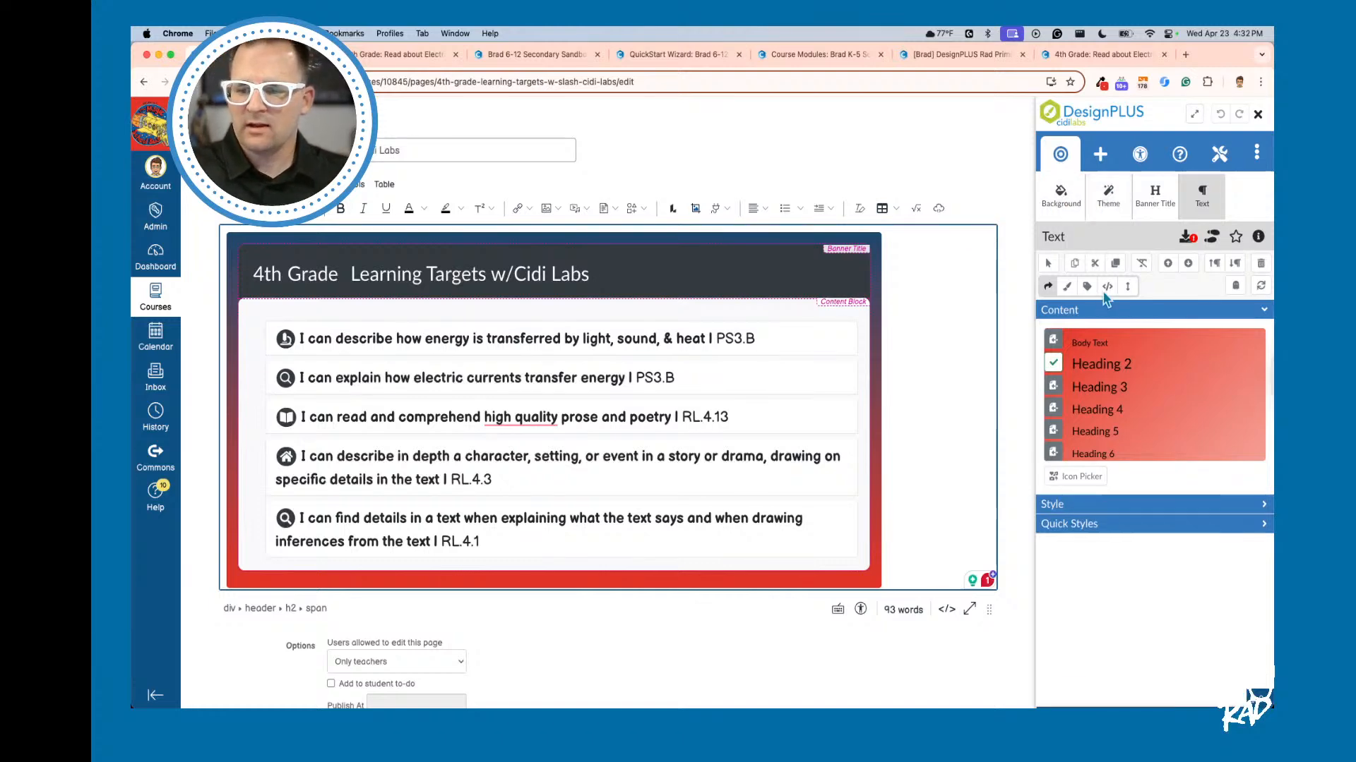
pyautogui.click(1110, 198)
pyautogui.click(1126, 452)
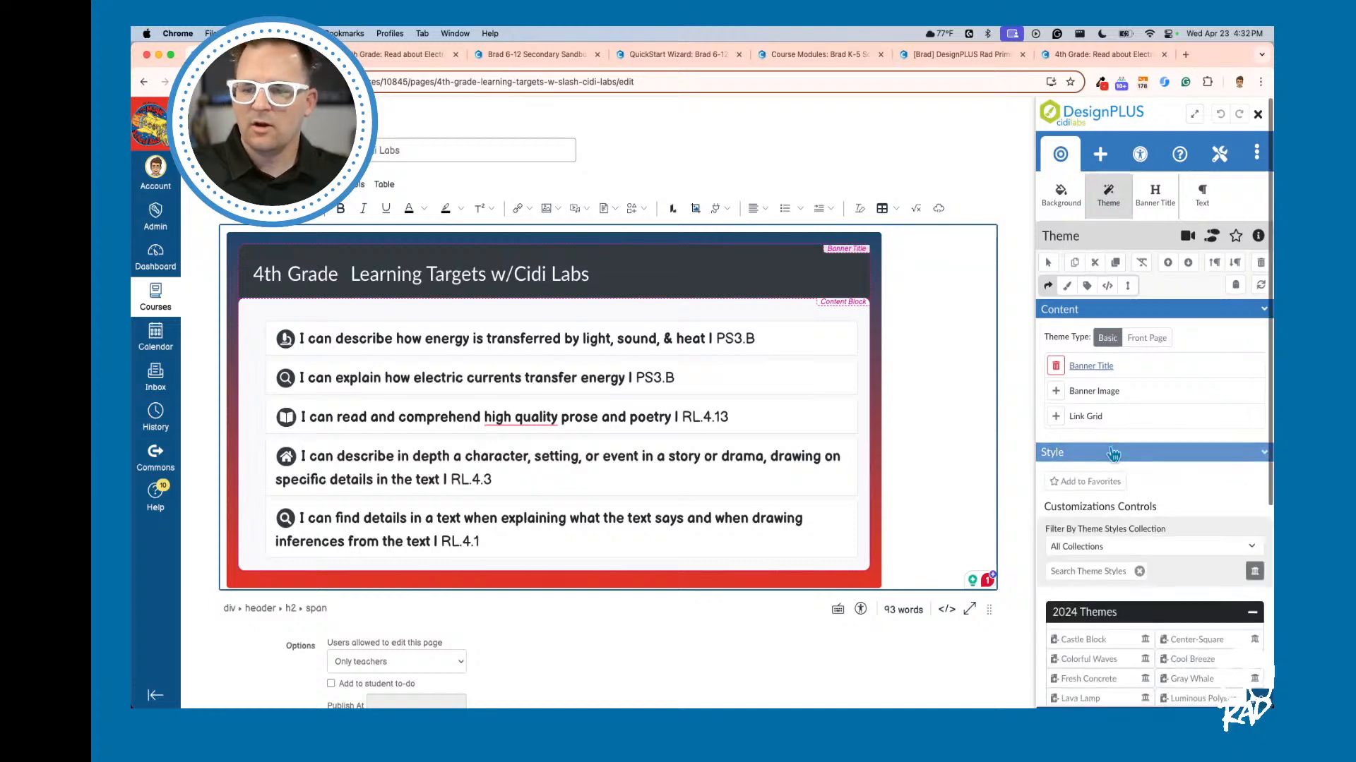
pyautogui.scroll(-3, 1104, 423)
pyautogui.moveTo(1094, 344)
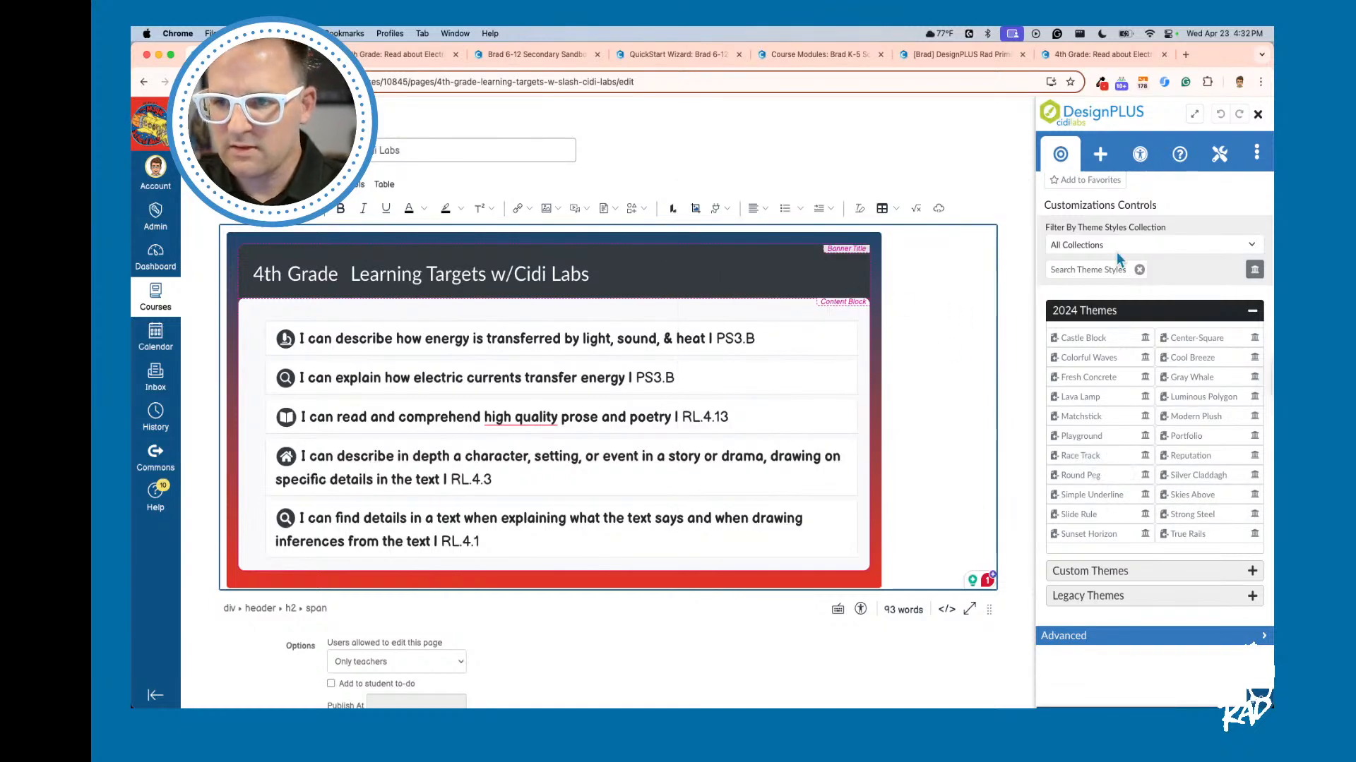
pyautogui.scroll(5, 1120, 261)
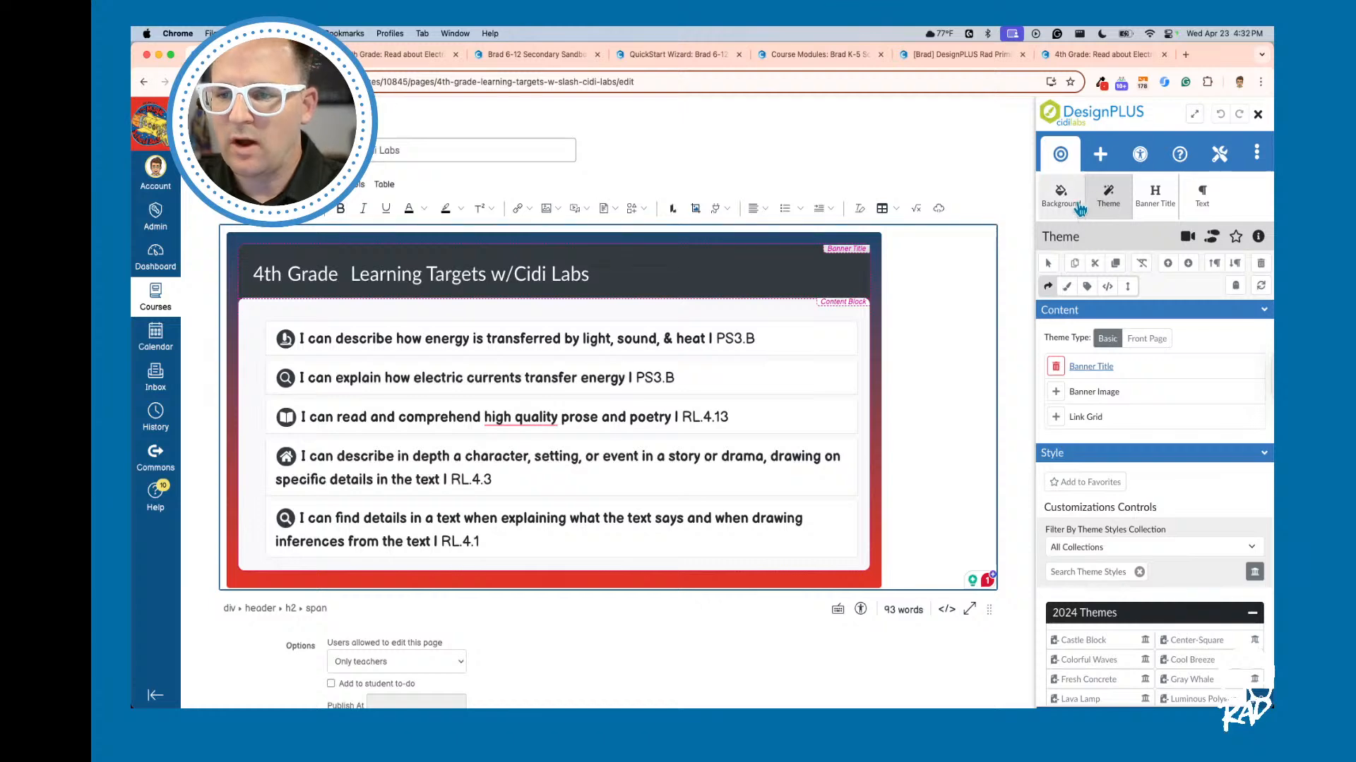
# Step: Open the Style Editor for the outer div and examine its border, background, spacing and alignment controls
pyautogui.click(1109, 205)
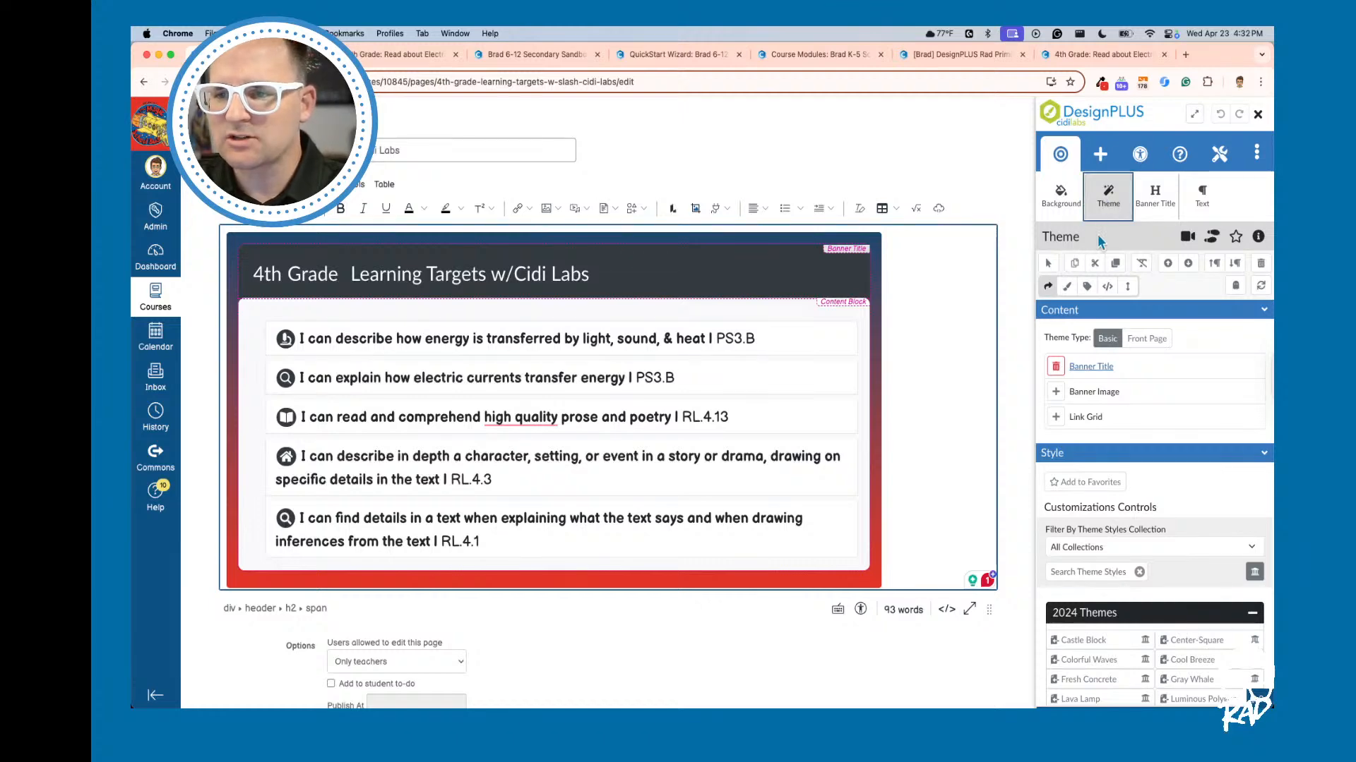
pyautogui.click(1066, 288)
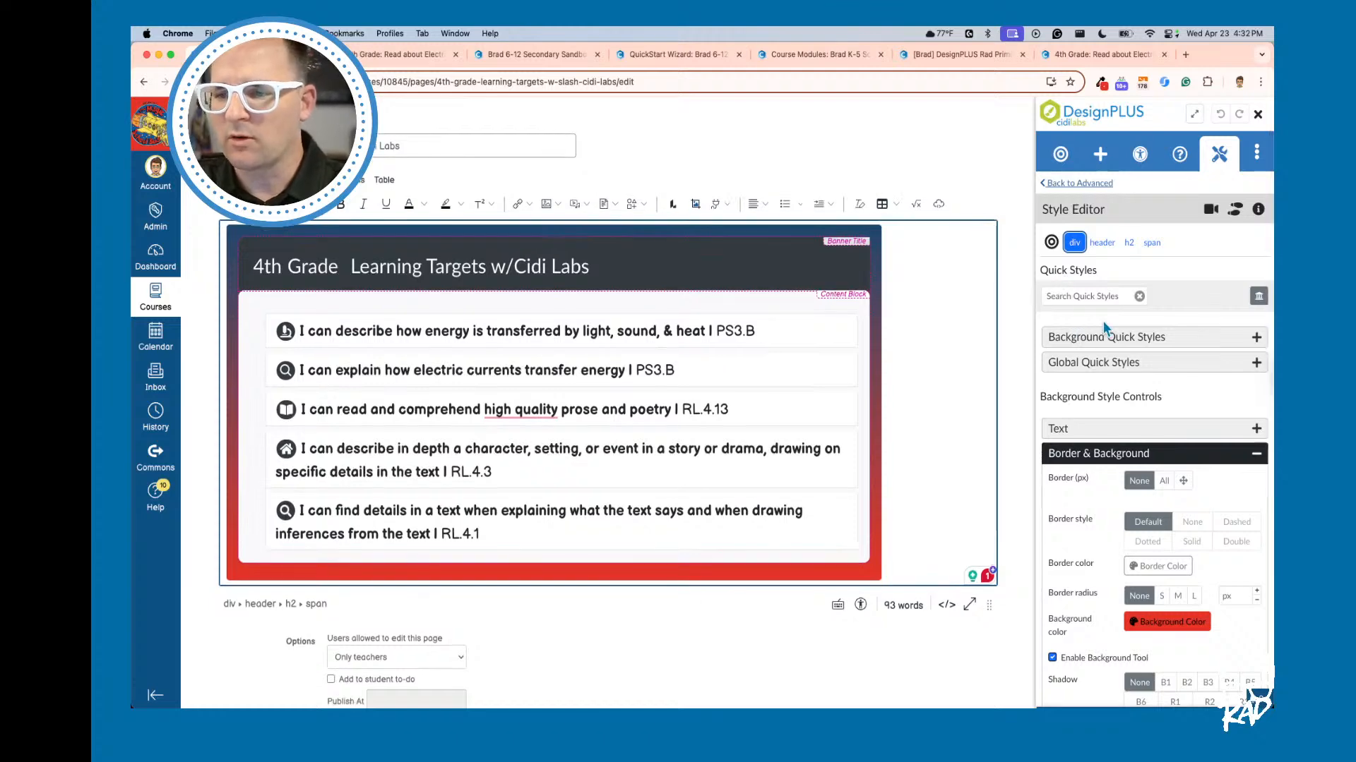
pyautogui.scroll(-1, 1103, 321)
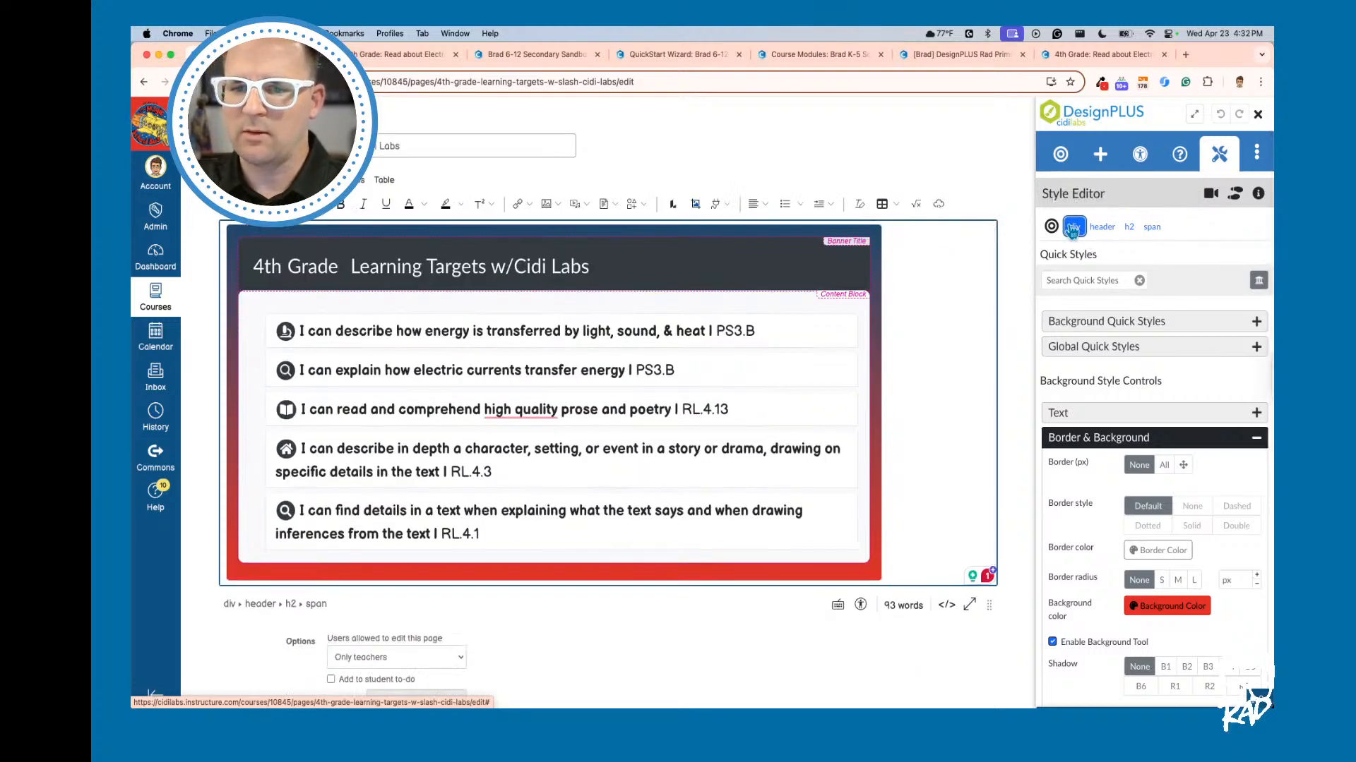
pyautogui.scroll(-5, 1073, 300)
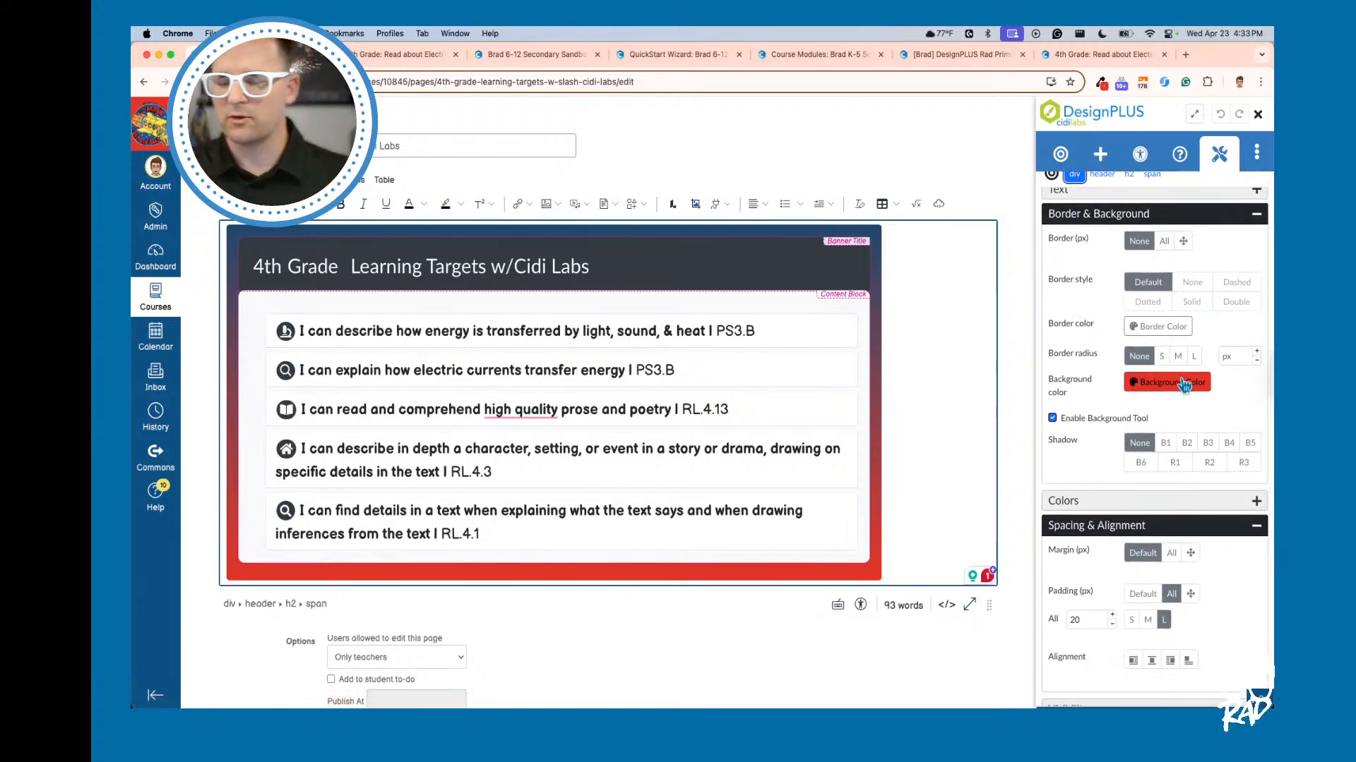
pyautogui.scroll(-5, 1179, 396)
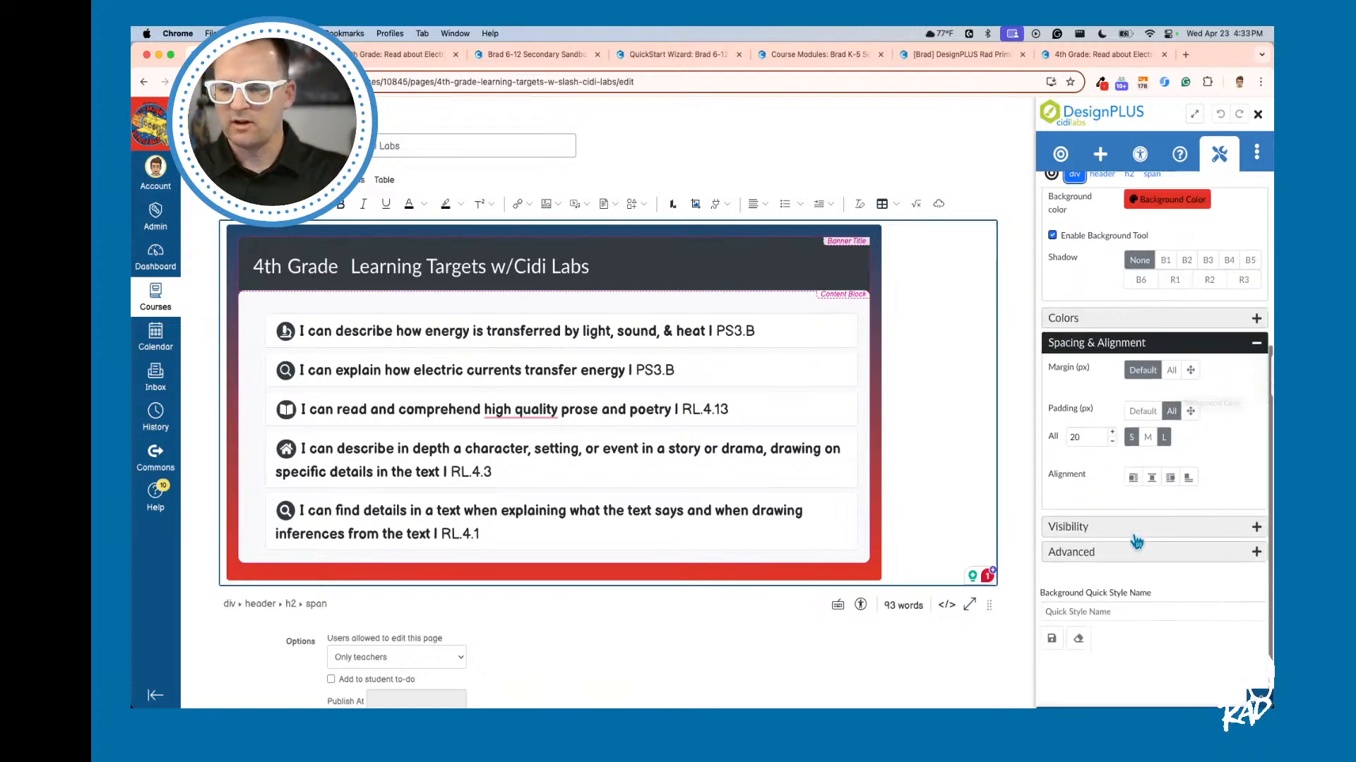
pyautogui.scroll(-3, 1135, 539)
pyautogui.scroll(4, 910, 406)
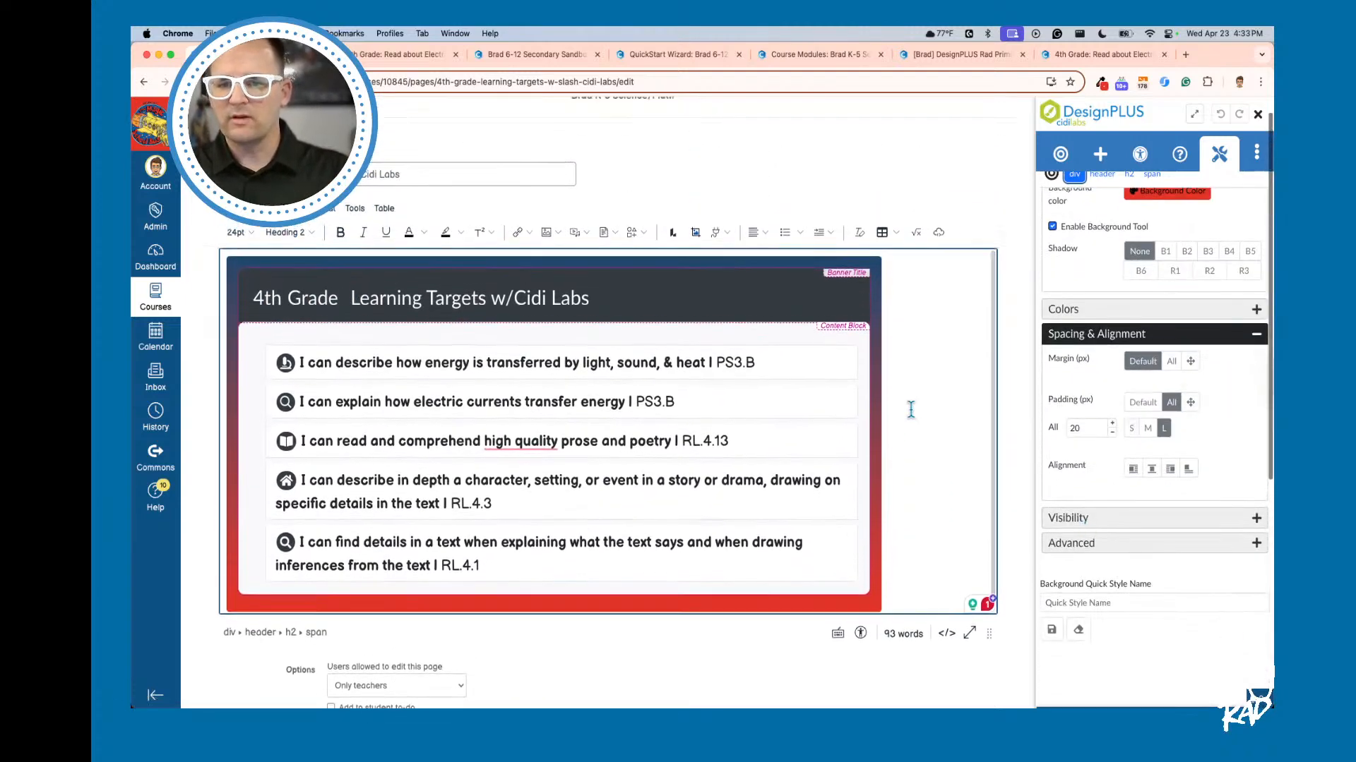
pyautogui.scroll(10, 1080, 283)
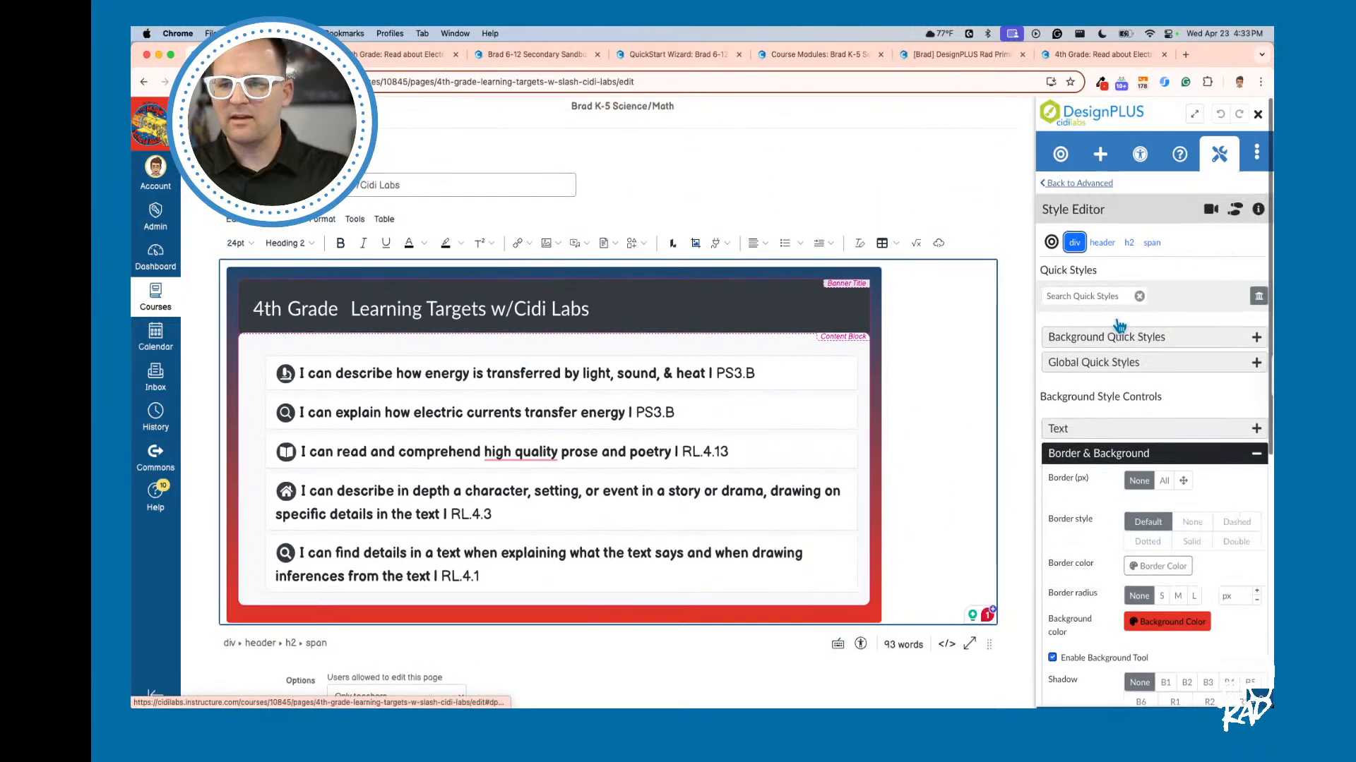
# Step: Try deleting the page's Background element, and undo the deletion
pyautogui.click(1060, 155)
pyautogui.click(1060, 196)
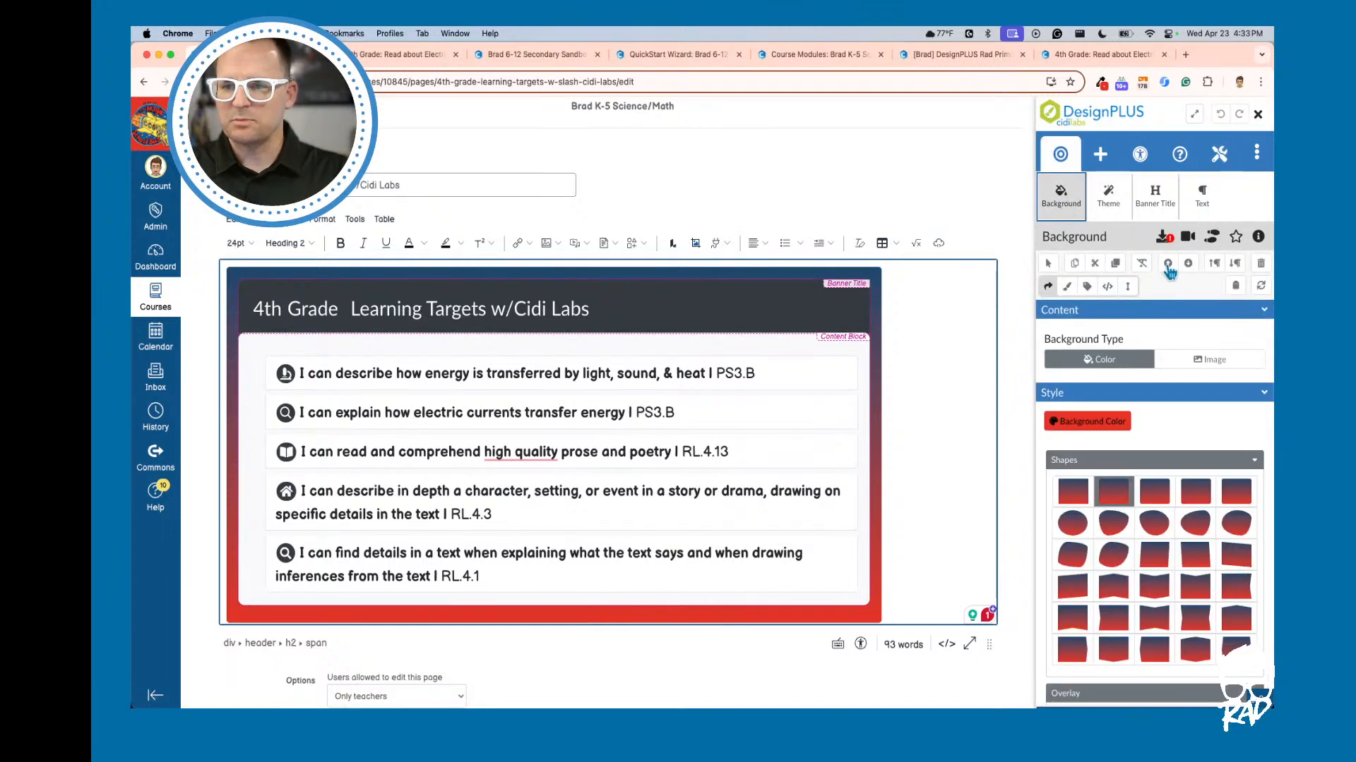
pyautogui.click(1244, 264)
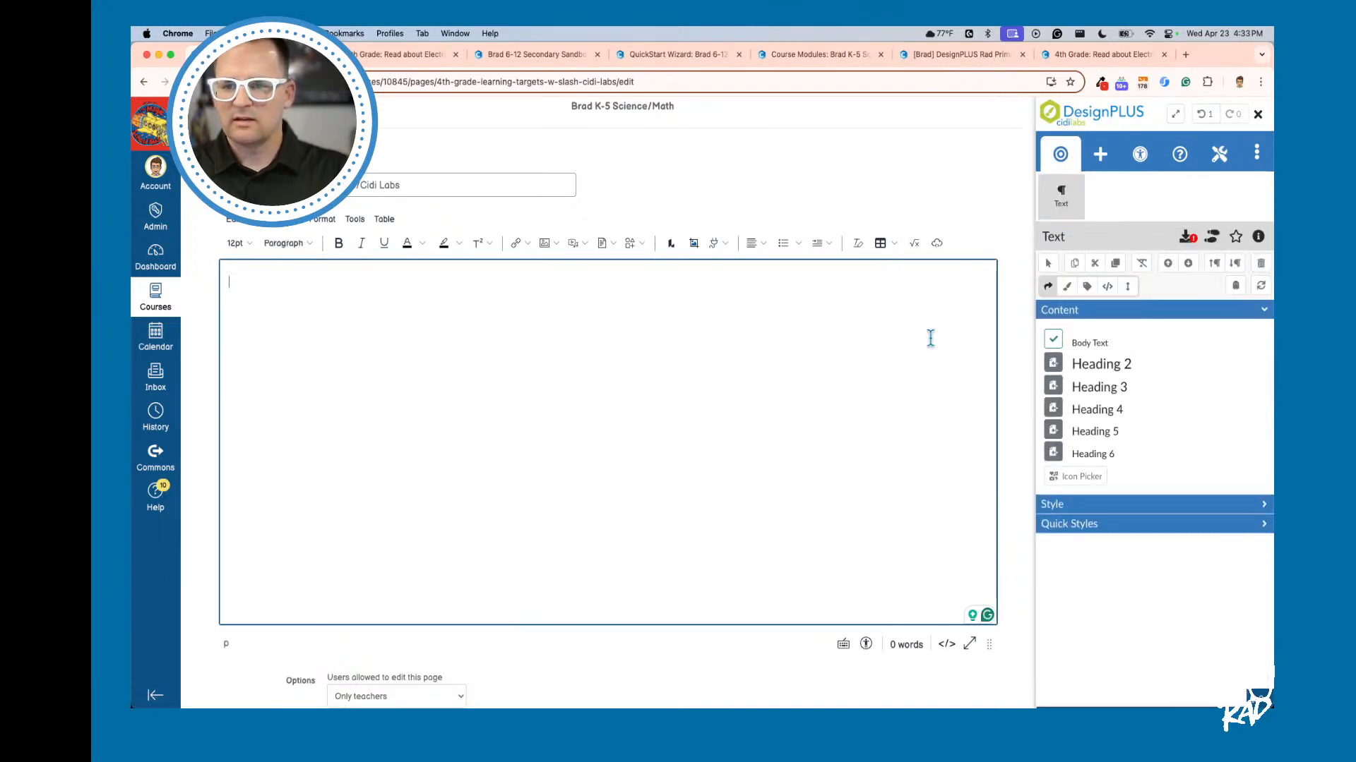
pyautogui.press('super+z')
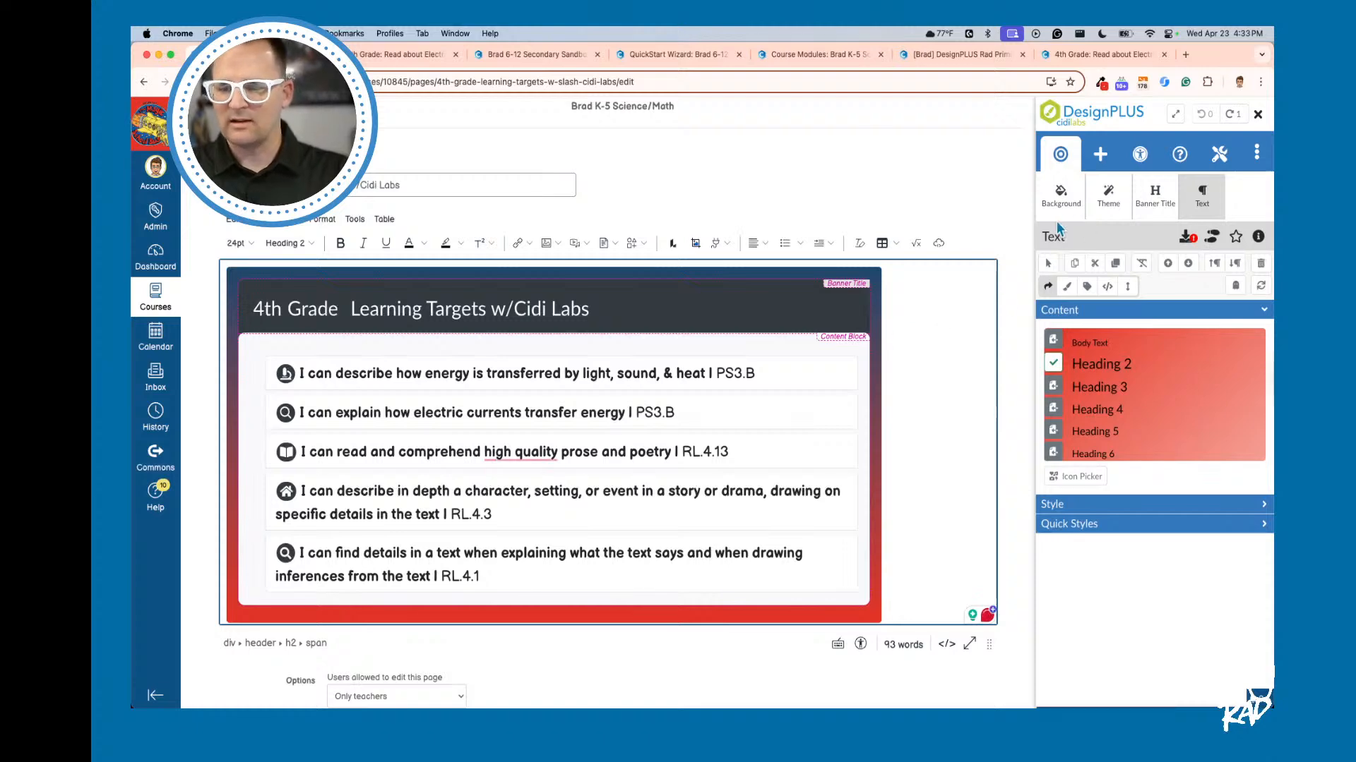
# Step: Remove the linear-gradient background declaration from the outer dp-wrapper div's style attribute, keeping padding: 20px
pyautogui.click(1087, 286)
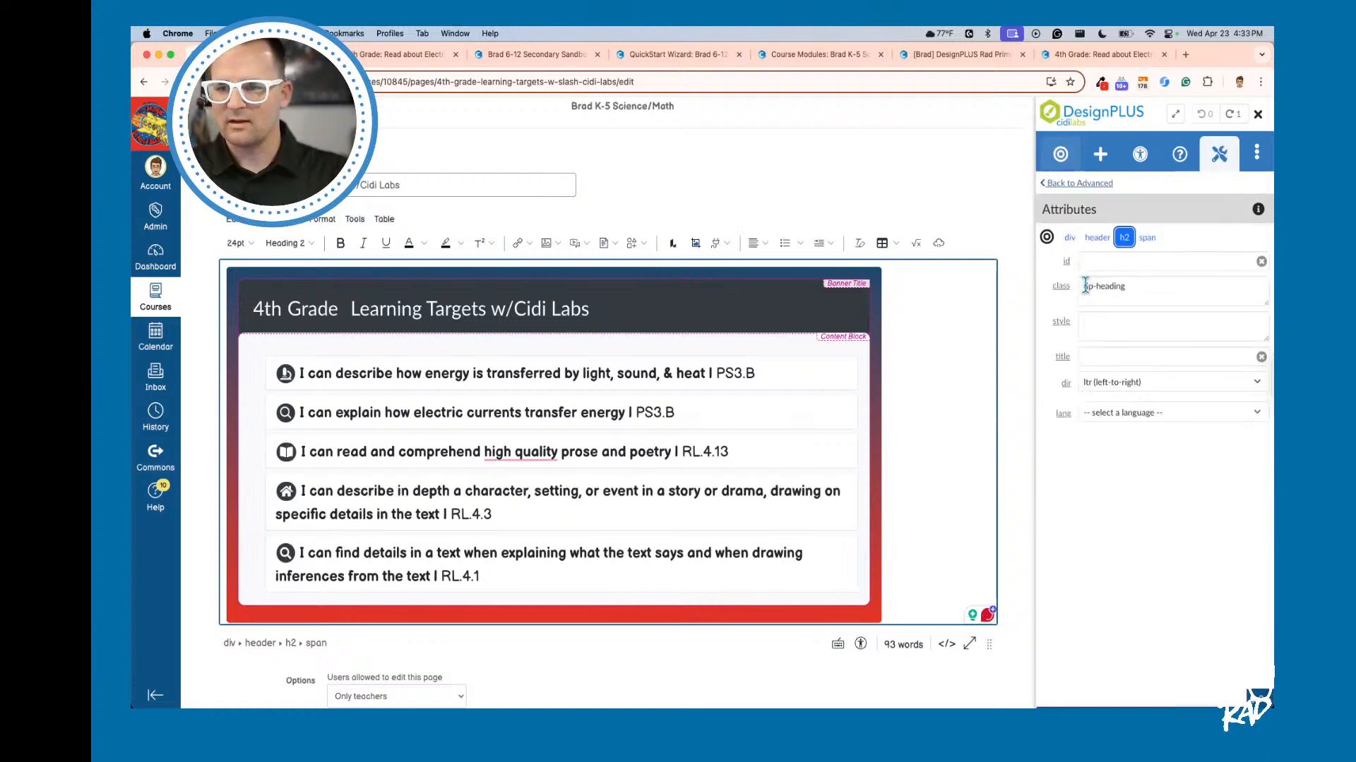
pyautogui.click(1069, 237)
pyautogui.click(1133, 408)
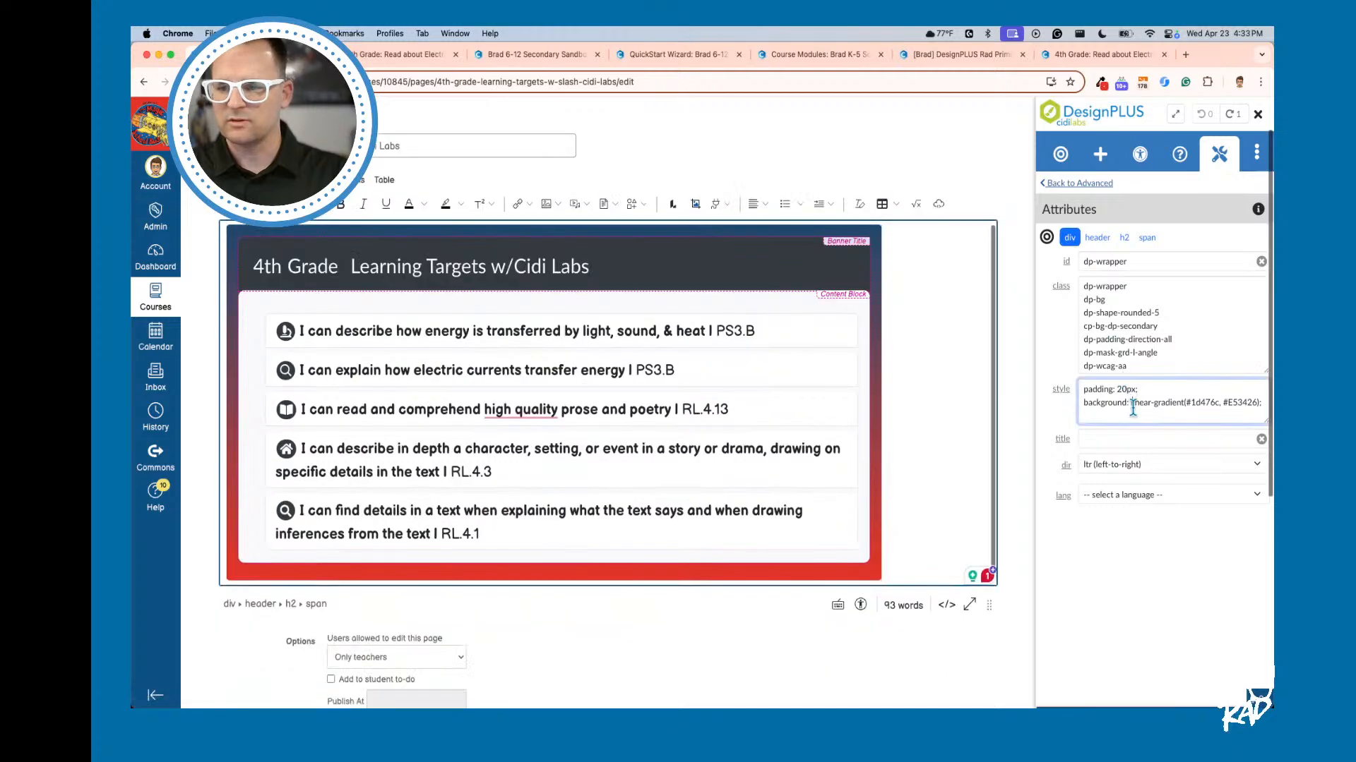
pyautogui.tripleClick(1132, 408)
pyautogui.press('BackSpace')
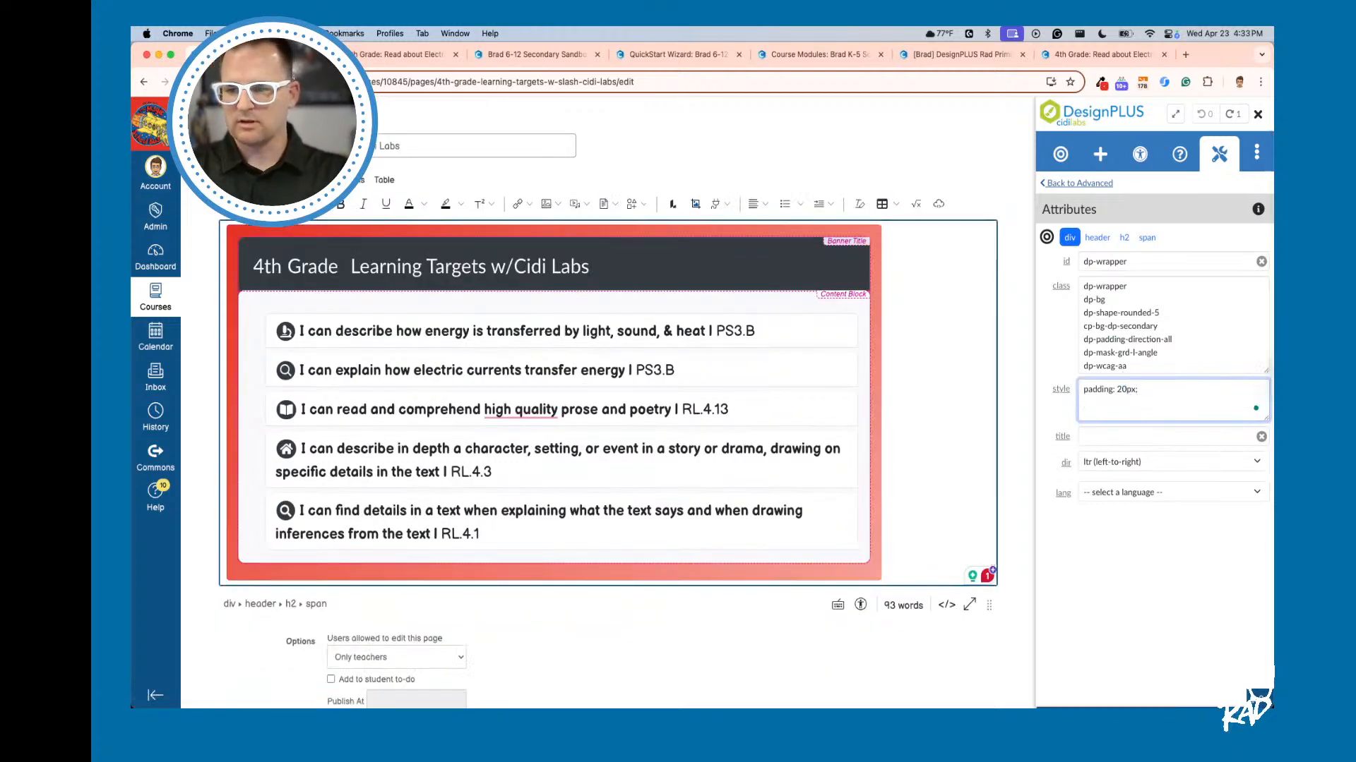
# Step: Set the Background element's overlay to the plain solid colour option without a gradient
pyautogui.click(1060, 154)
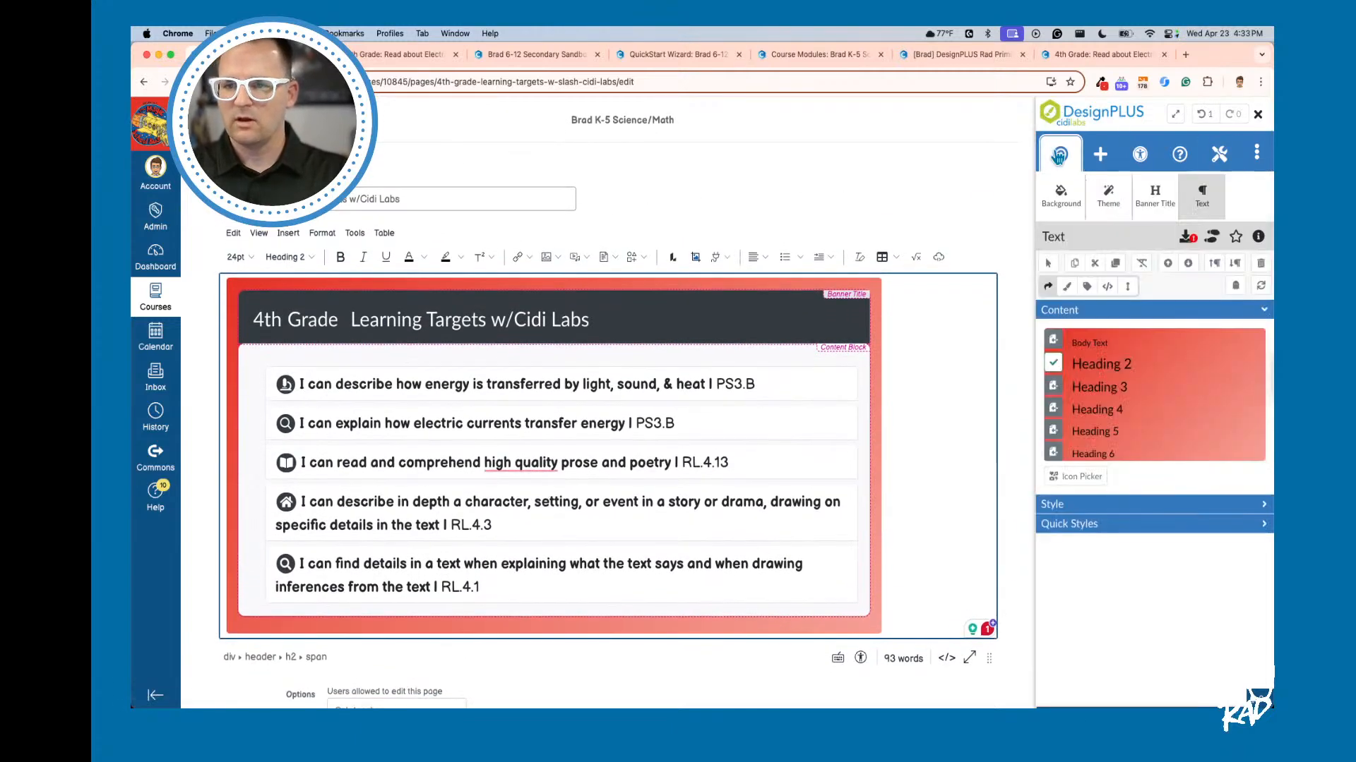
pyautogui.click(1067, 205)
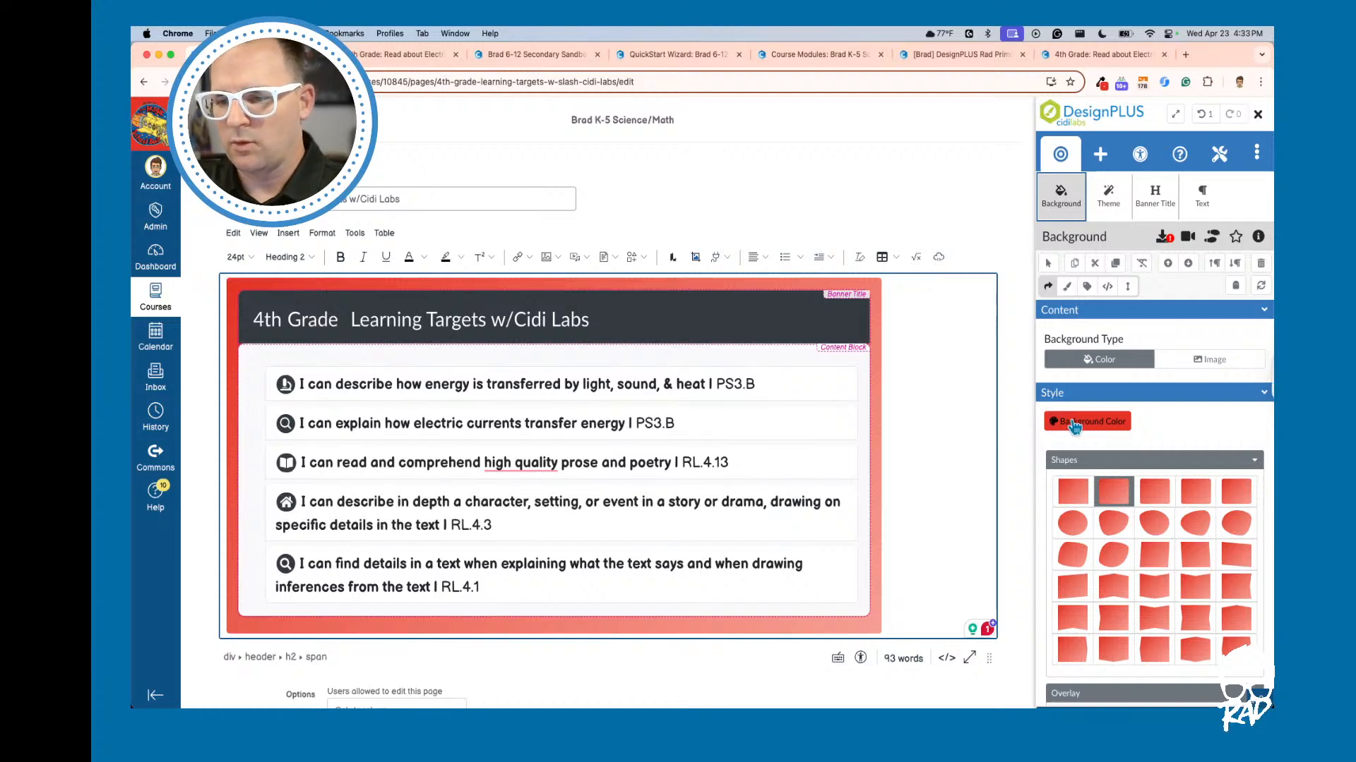
pyautogui.scroll(-3, 1106, 462)
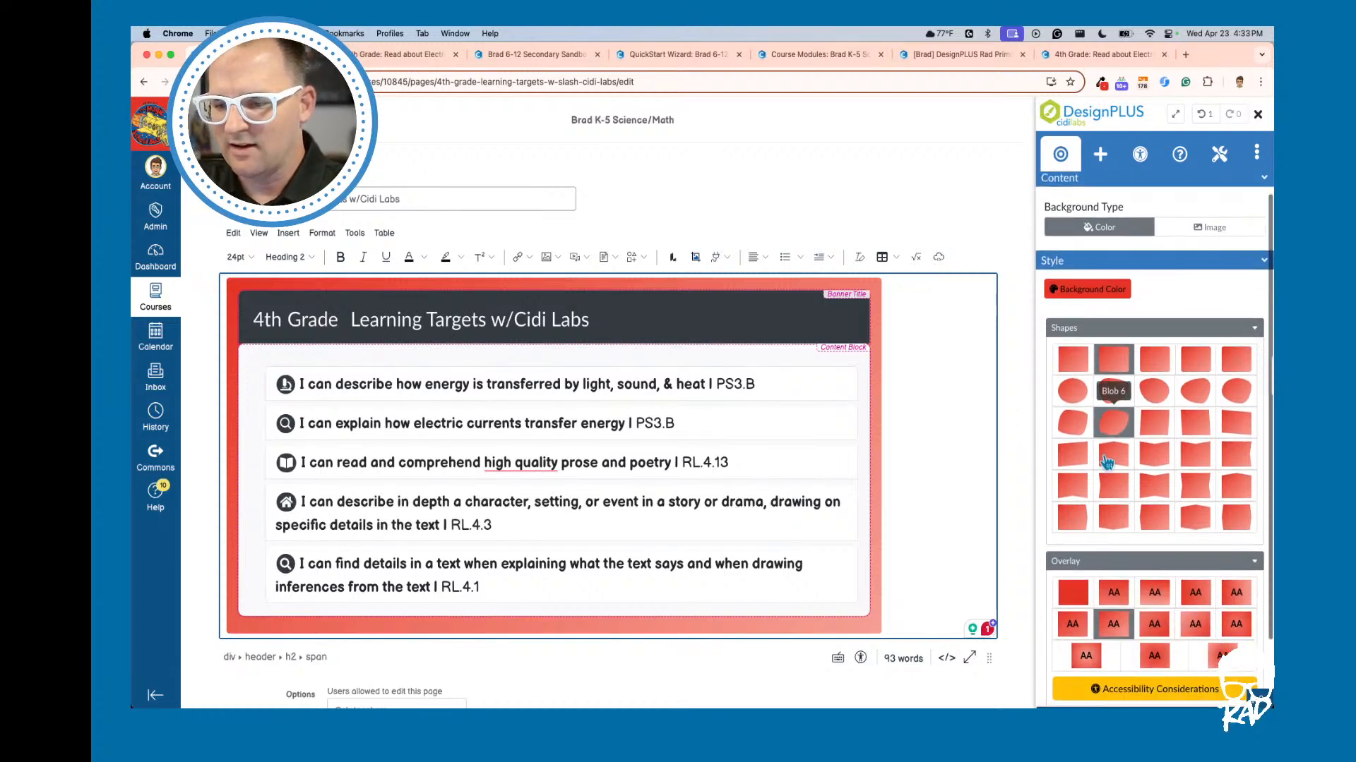
pyautogui.click(1073, 596)
pyautogui.scroll(3, 1066, 339)
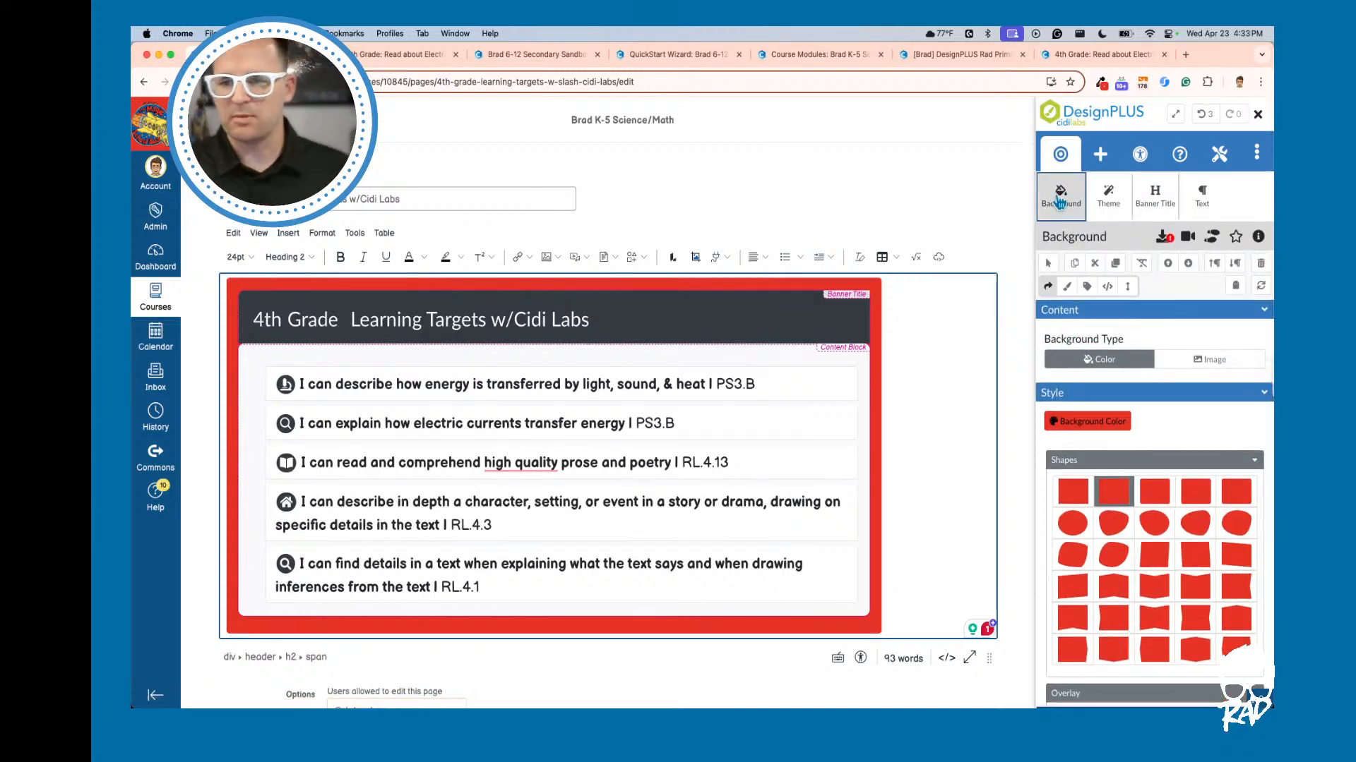
# Step: Load the outer div in the Style Editor and review its border, background, spacing and alignment settings
pyautogui.click(1097, 204)
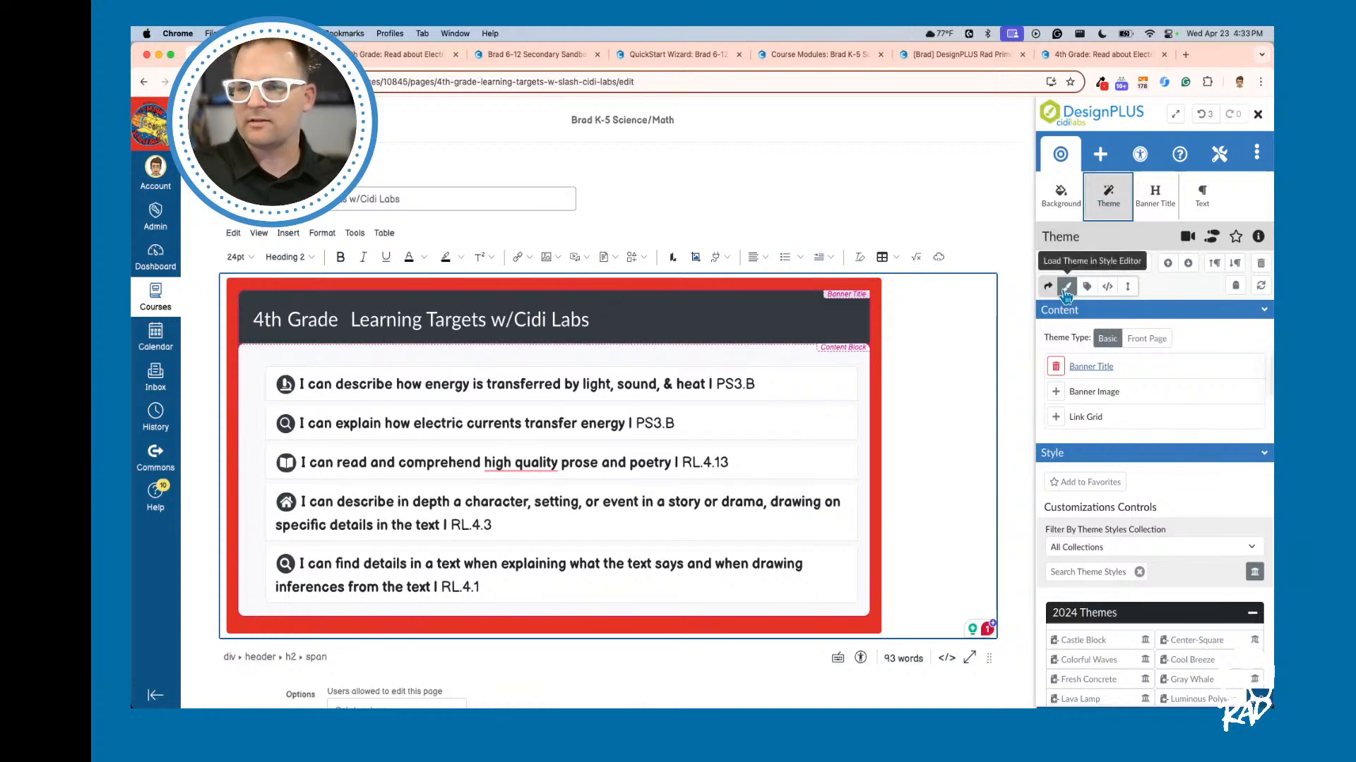
pyautogui.click(1072, 286)
pyautogui.click(1074, 244)
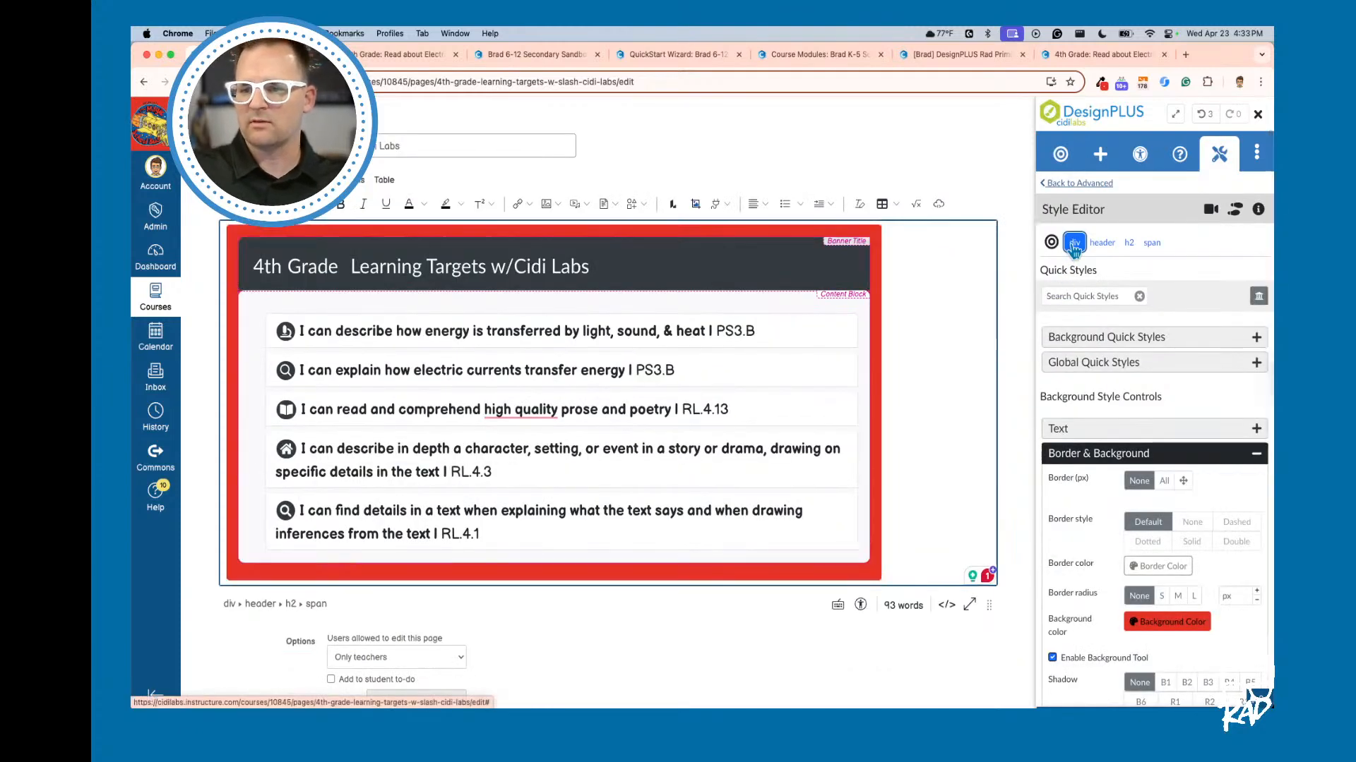
pyautogui.scroll(-3, 1091, 357)
pyautogui.scroll(-3, 1092, 356)
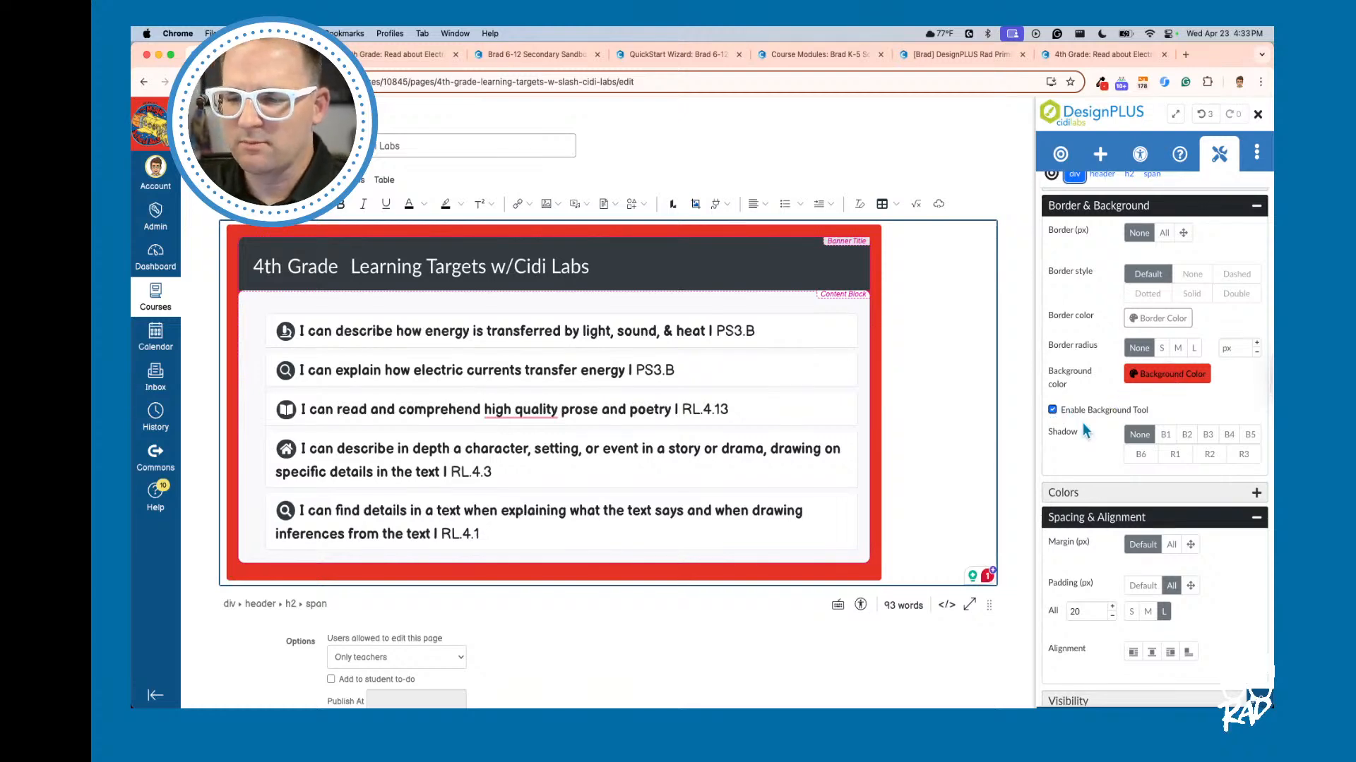
pyautogui.scroll(6, 1087, 432)
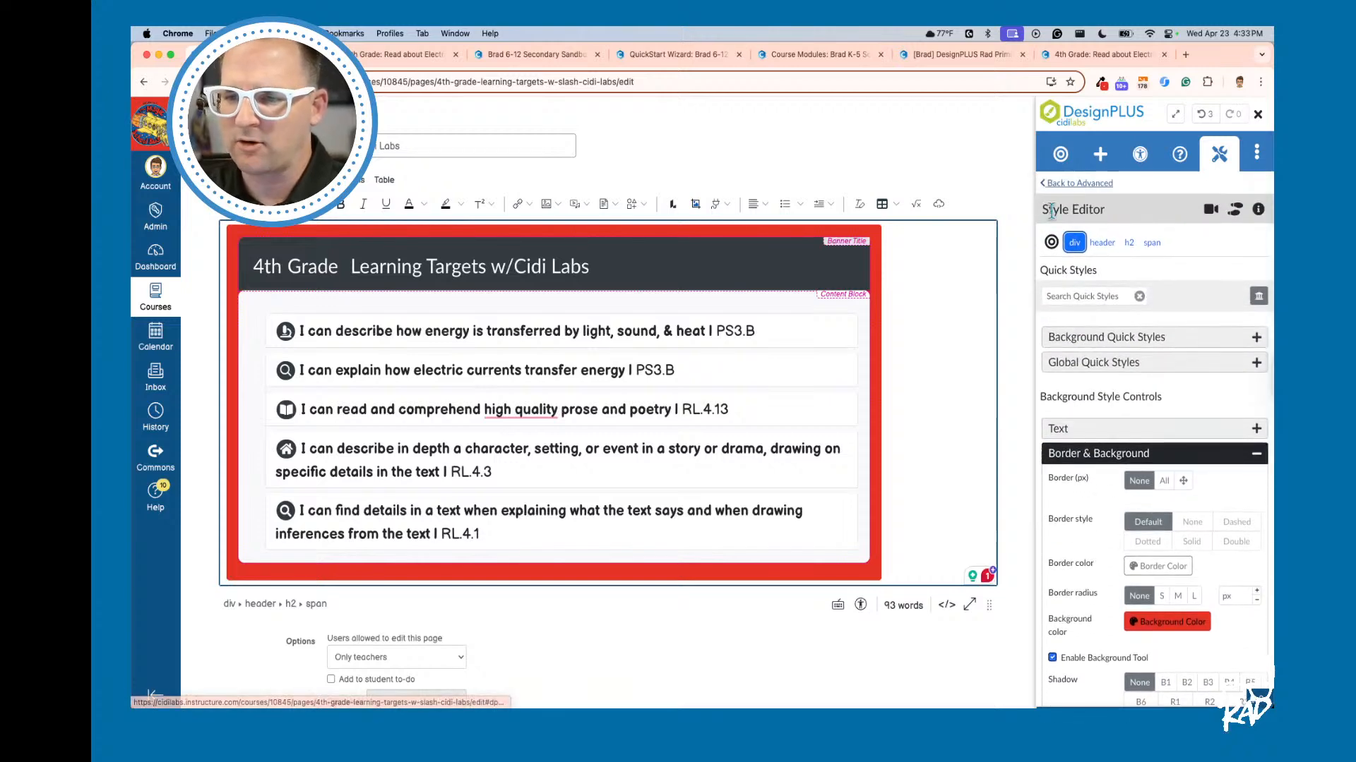
# Step: Return to the current element's Background settings and try the branding yellow and dark blue as the background color
pyautogui.click(1059, 154)
pyautogui.click(1061, 194)
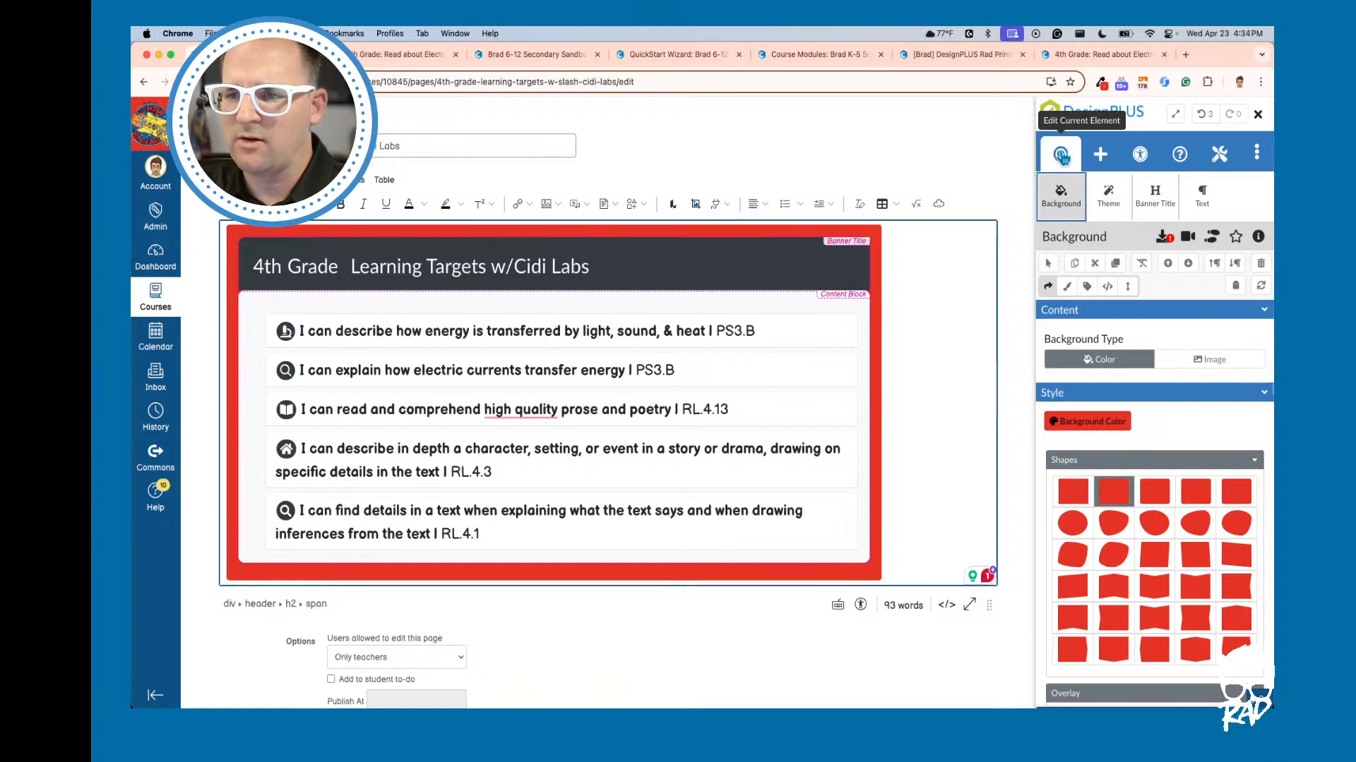
pyautogui.click(1085, 422)
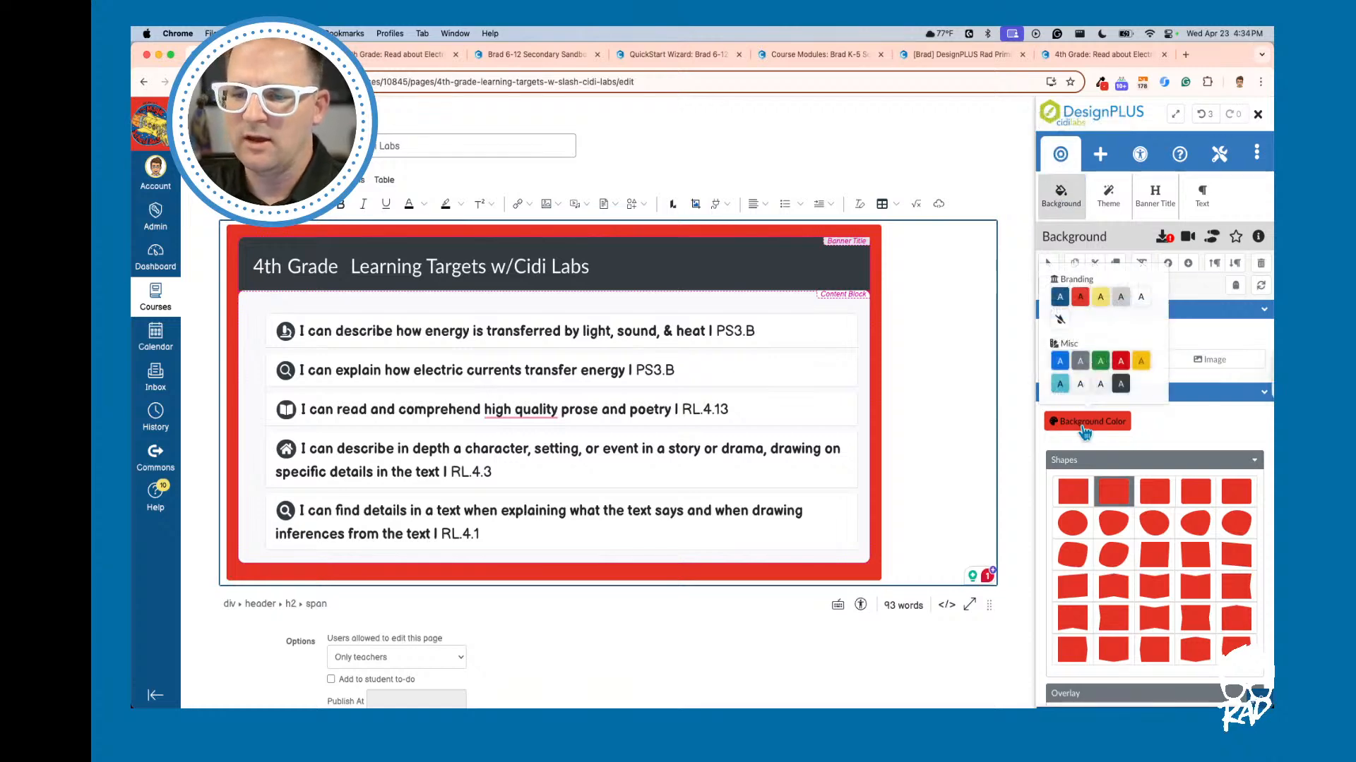
pyautogui.click(1099, 298)
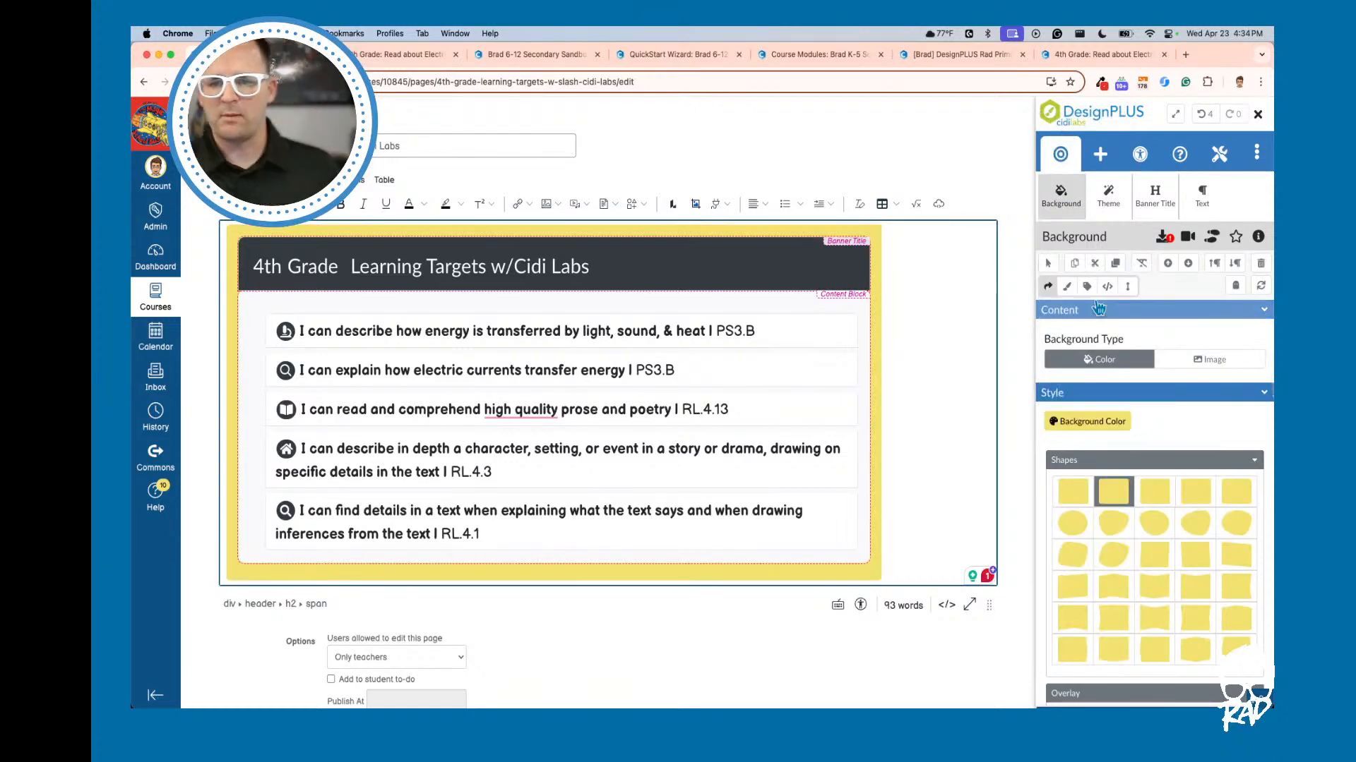
pyautogui.click(1111, 422)
pyautogui.click(1060, 297)
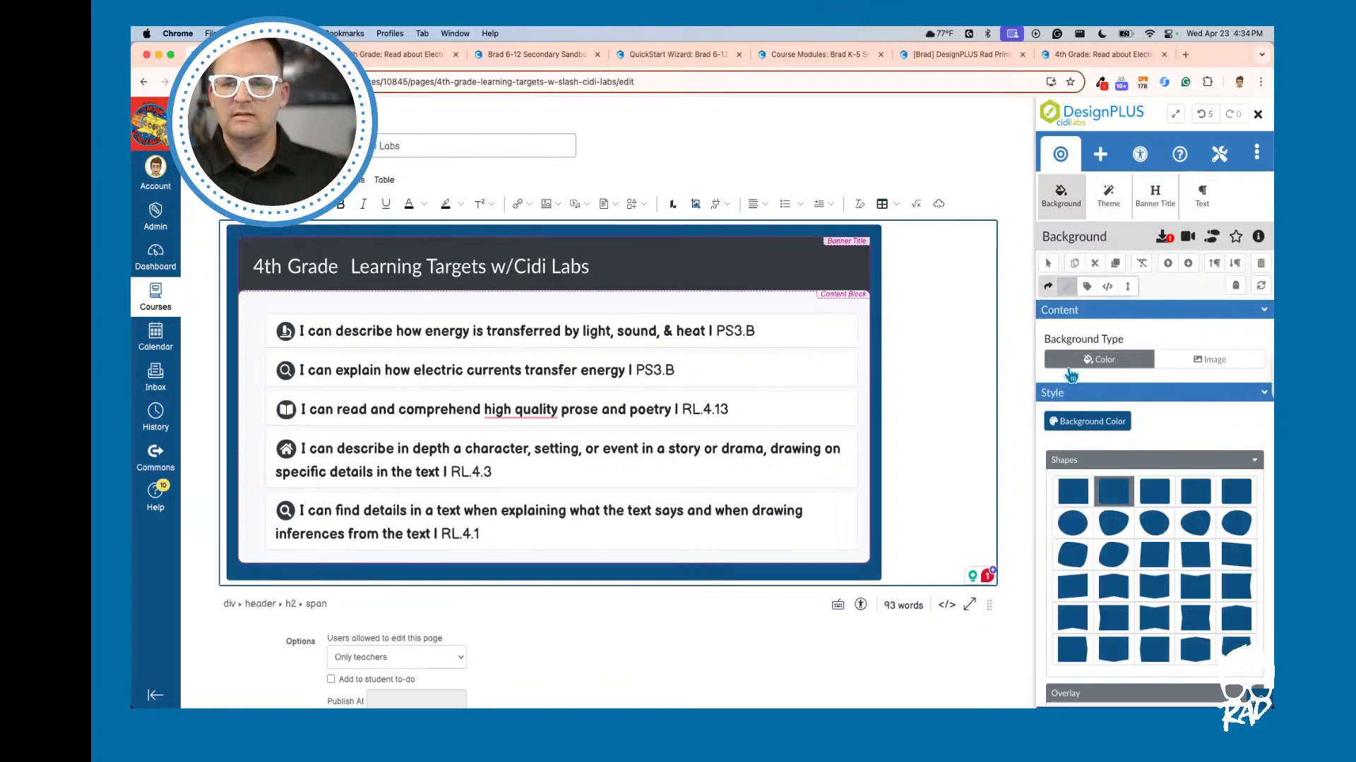
# Step: Try the branding red, yellow and light gray as the background color of the learning targets block
pyautogui.click(1078, 422)
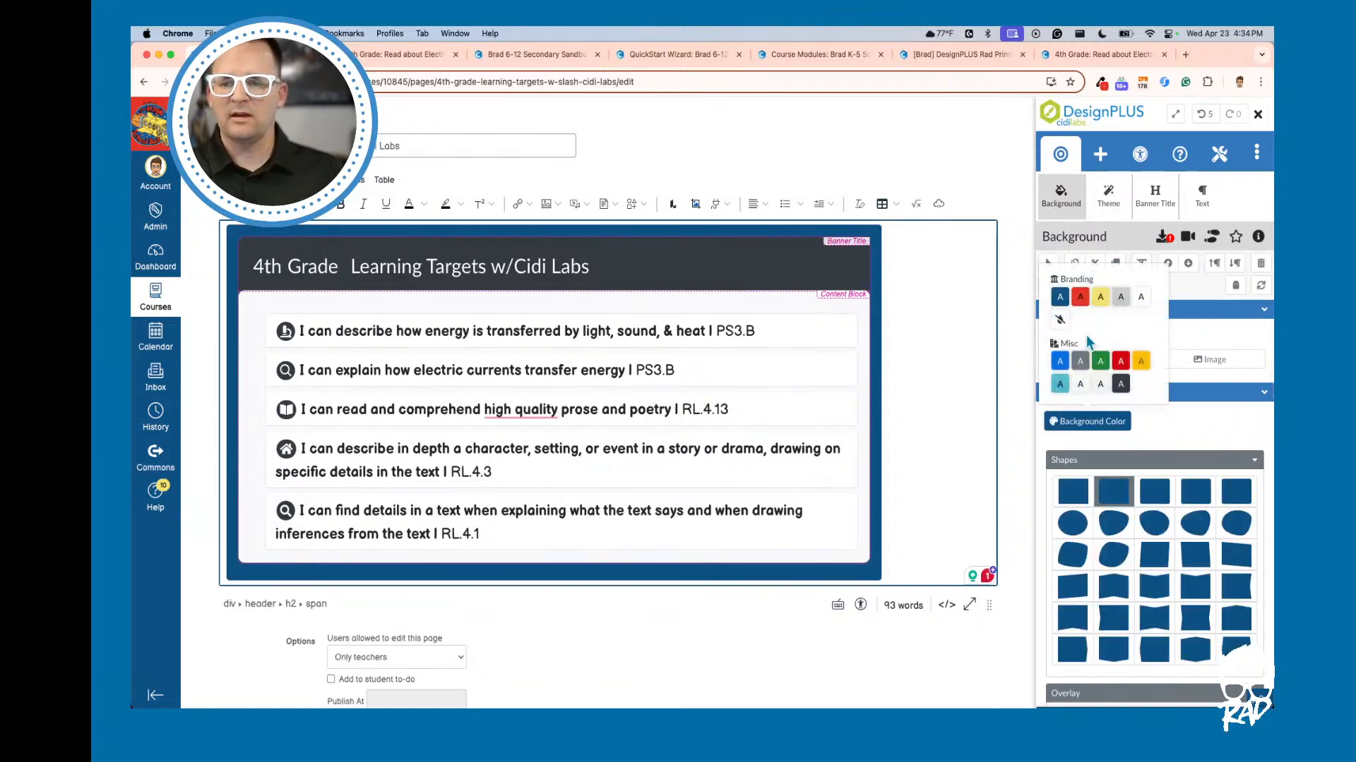
pyautogui.click(1081, 299)
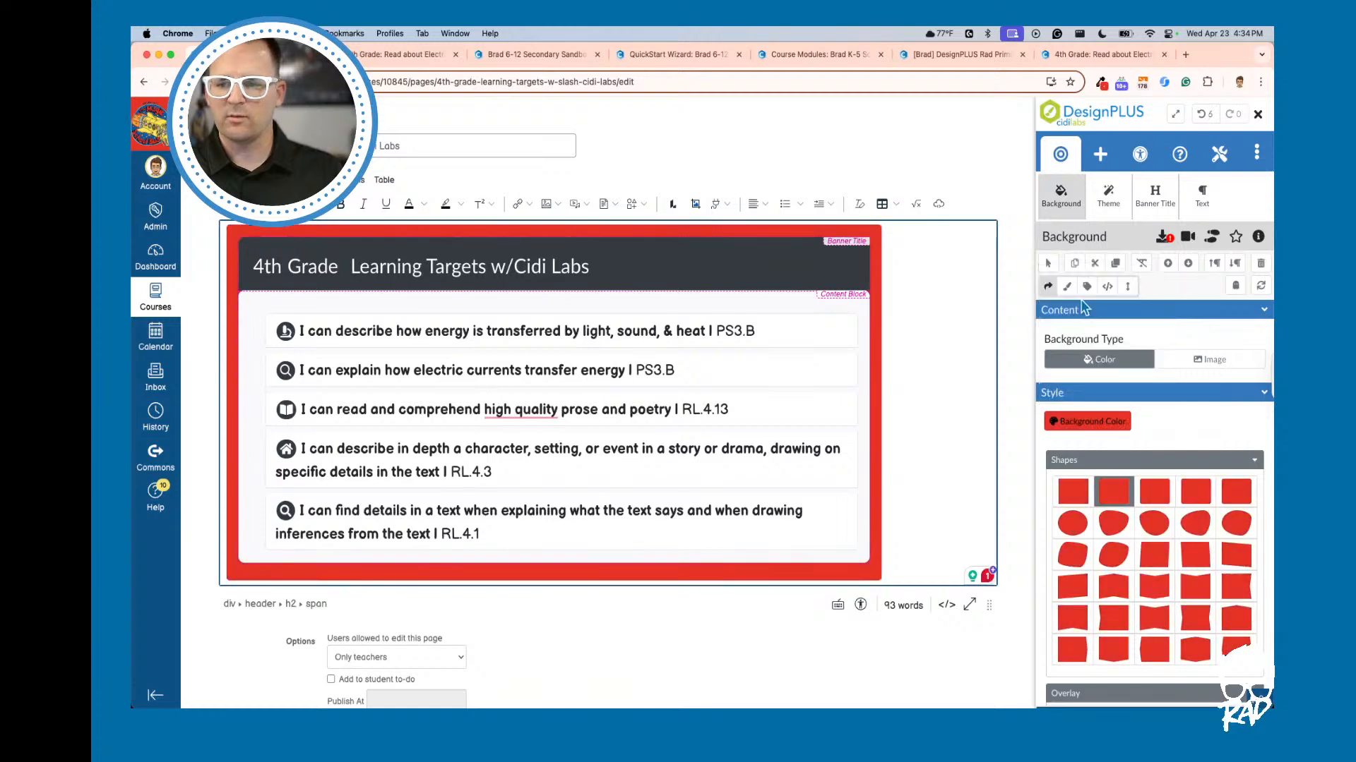
pyautogui.click(1081, 424)
pyautogui.click(1099, 297)
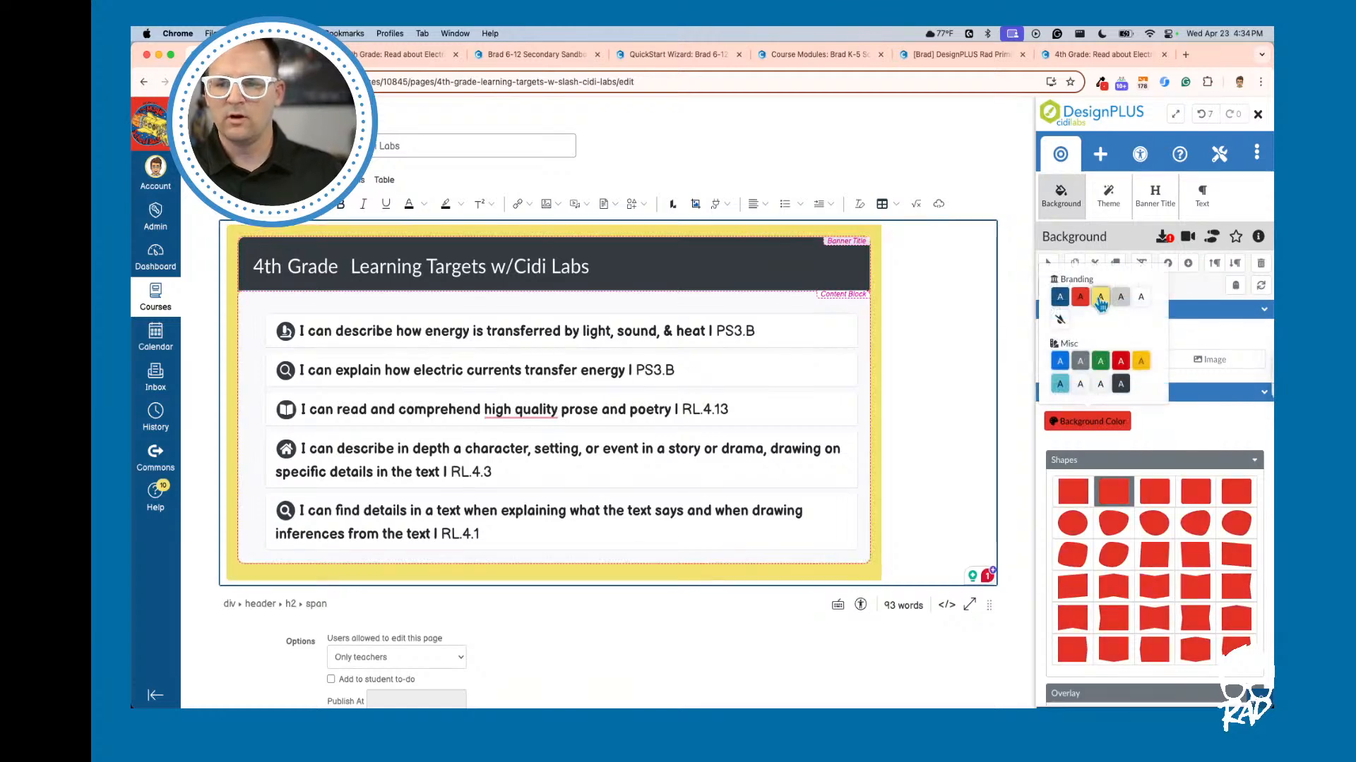
pyautogui.click(1083, 422)
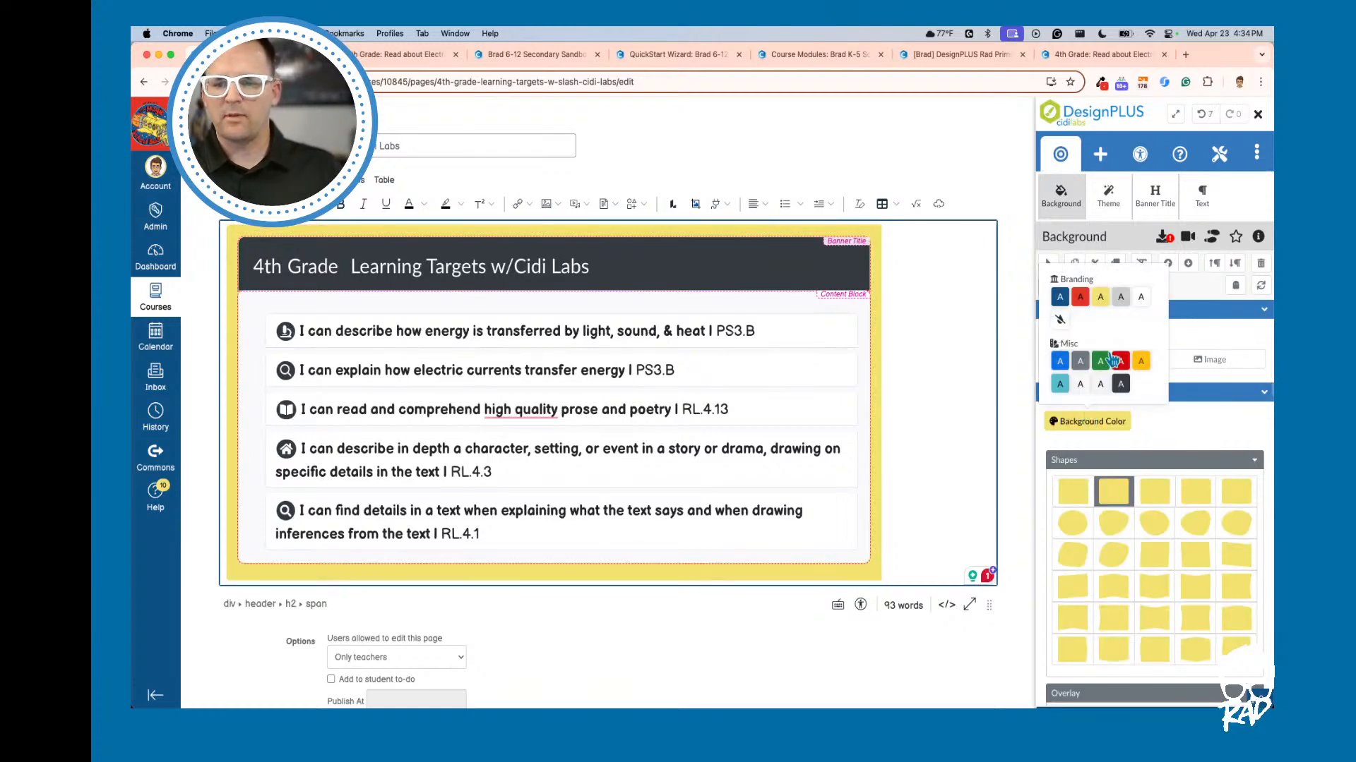
pyautogui.click(1120, 297)
# Step: Try the Misc teal and green as the background color behind the learning targets
pyautogui.click(1087, 422)
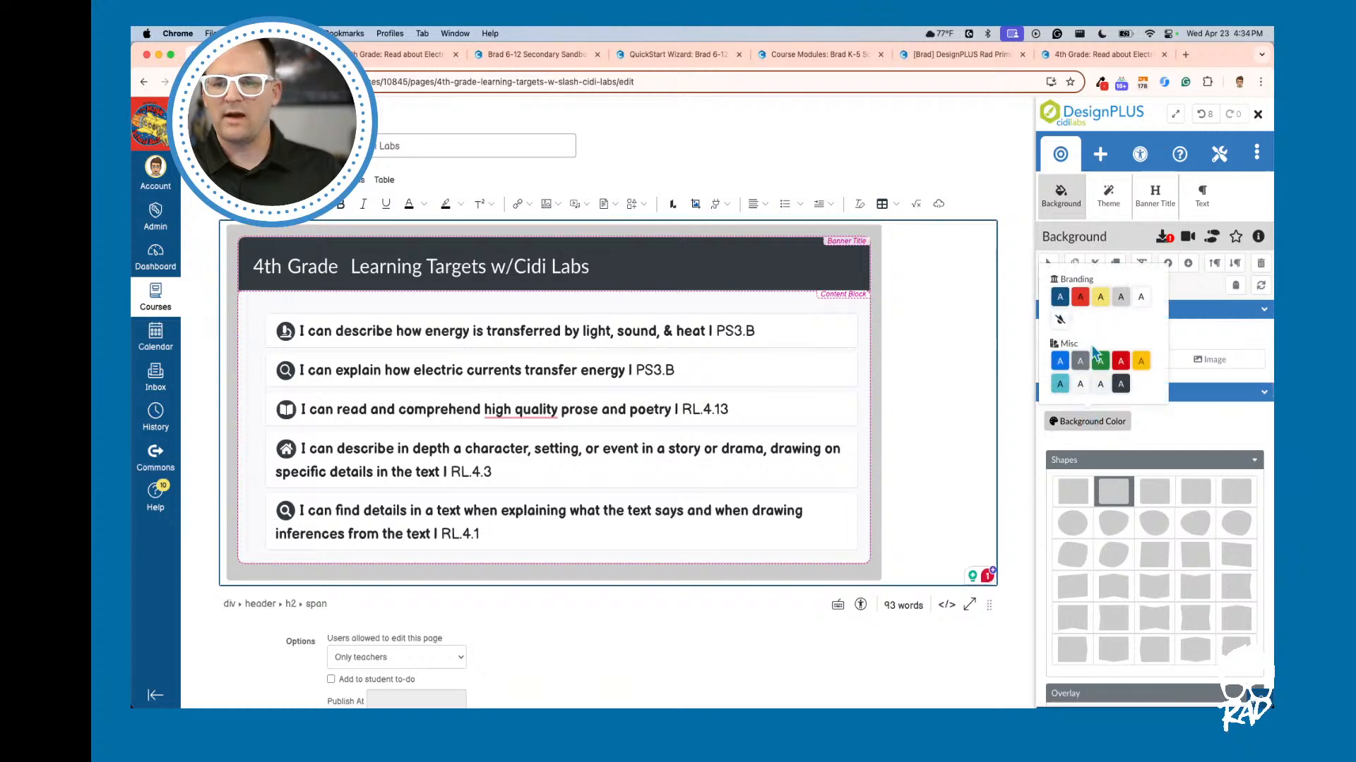
pyautogui.click(1059, 384)
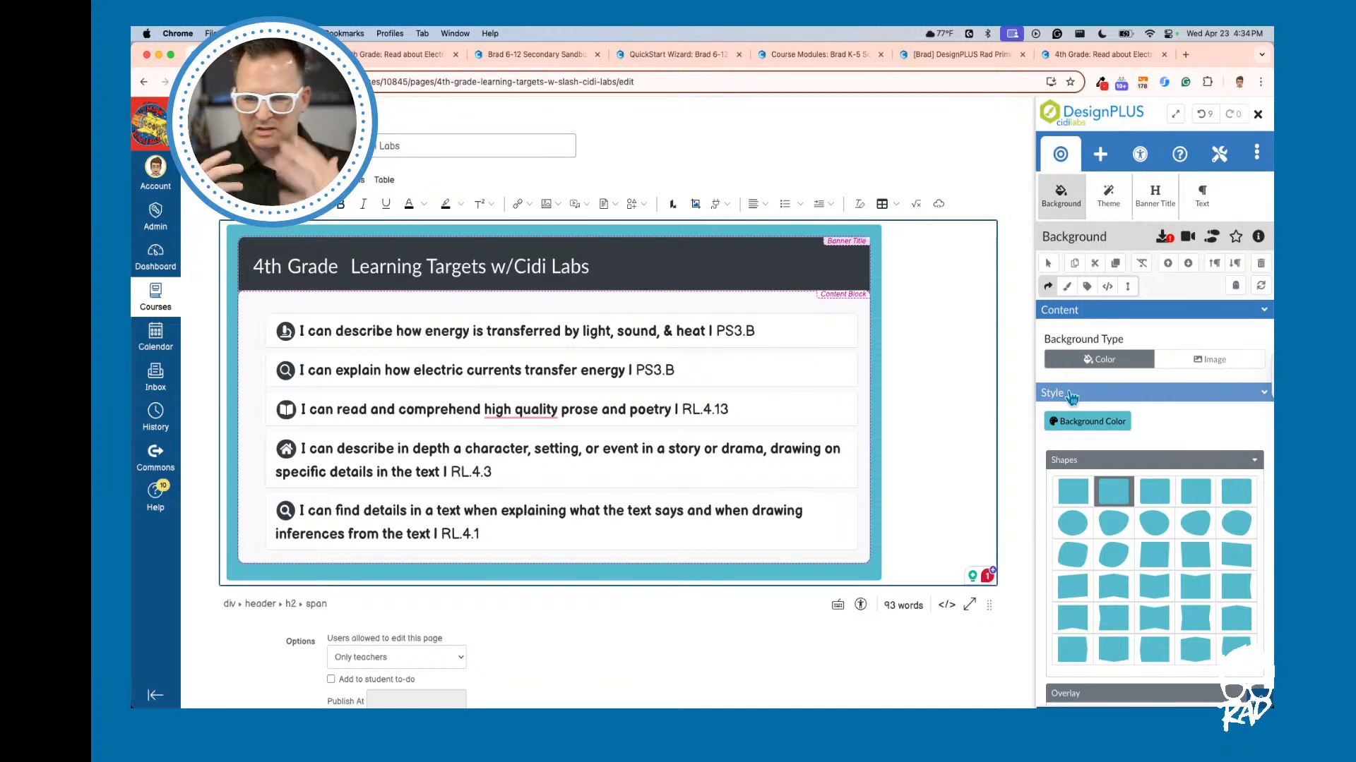
pyautogui.click(1081, 422)
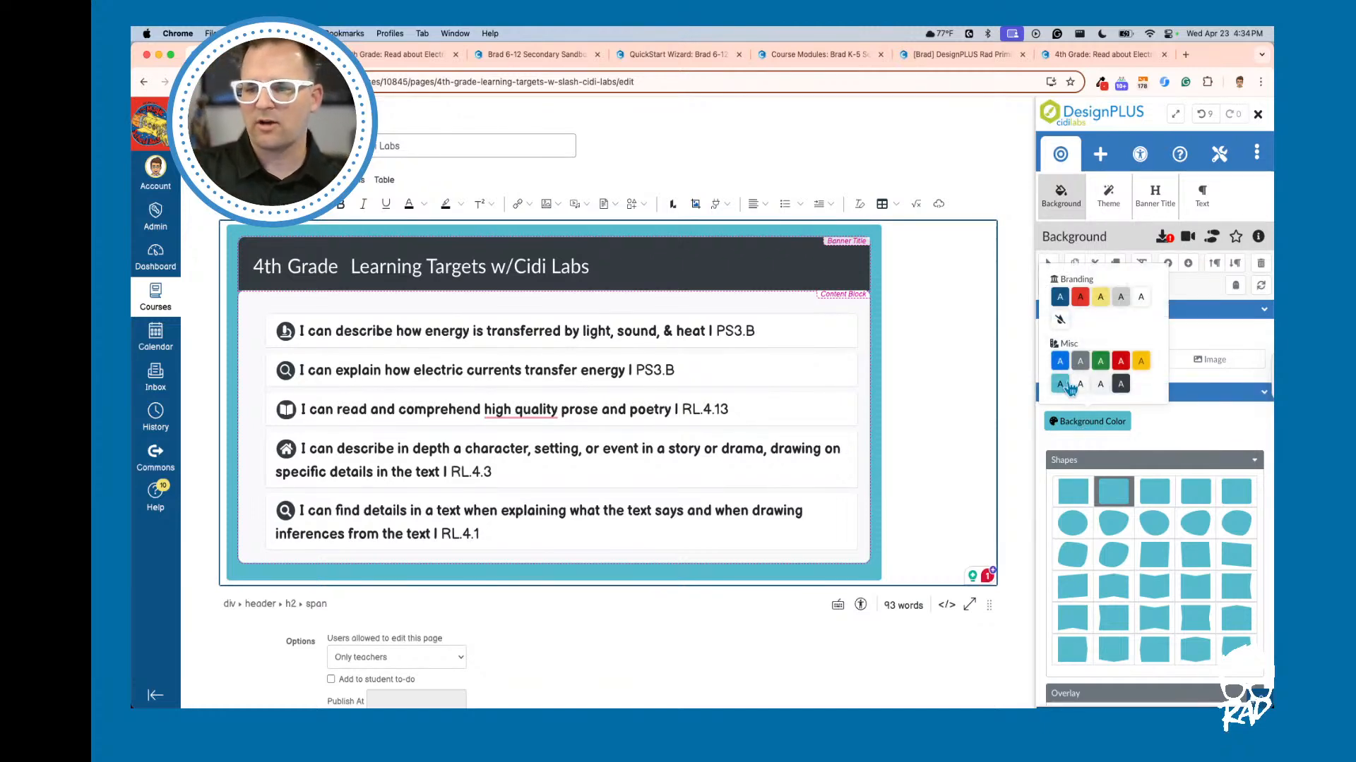
pyautogui.click(1100, 362)
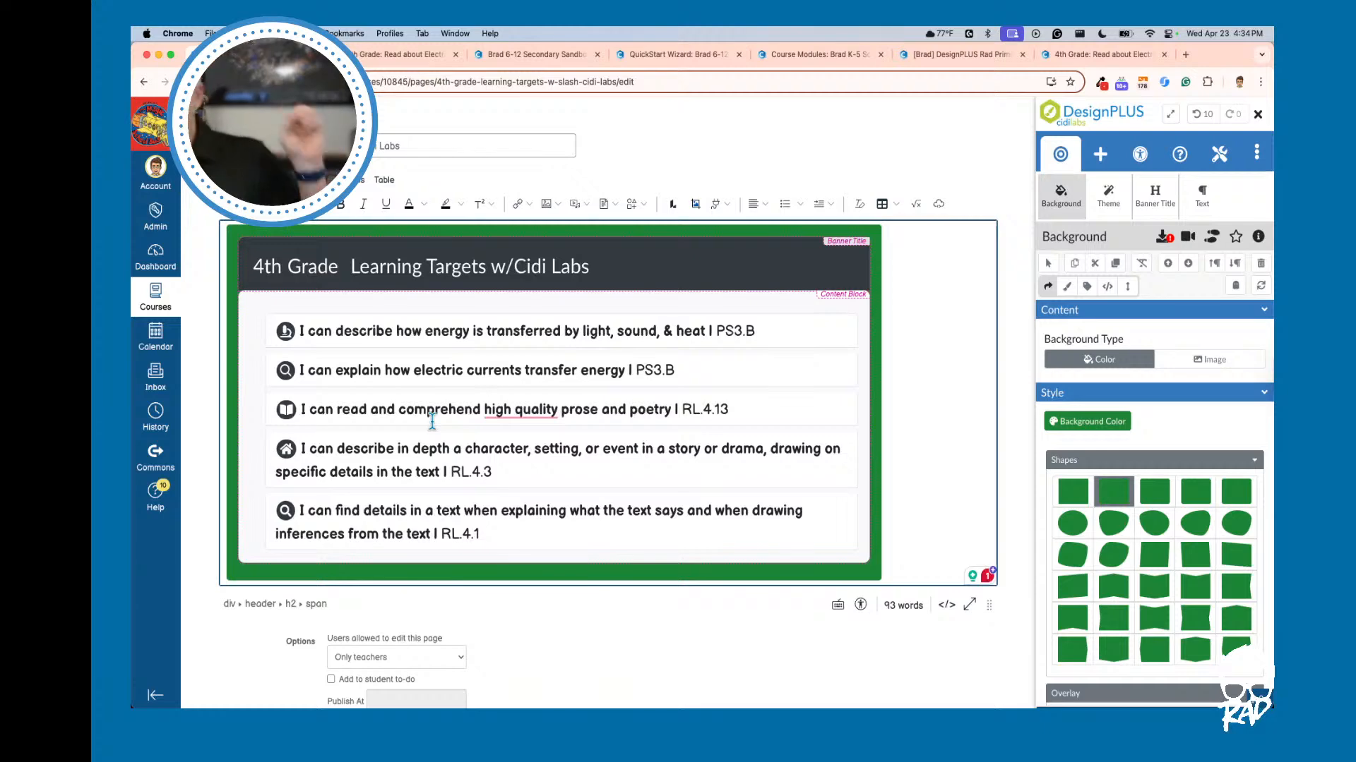
pyautogui.moveTo(509, 403)
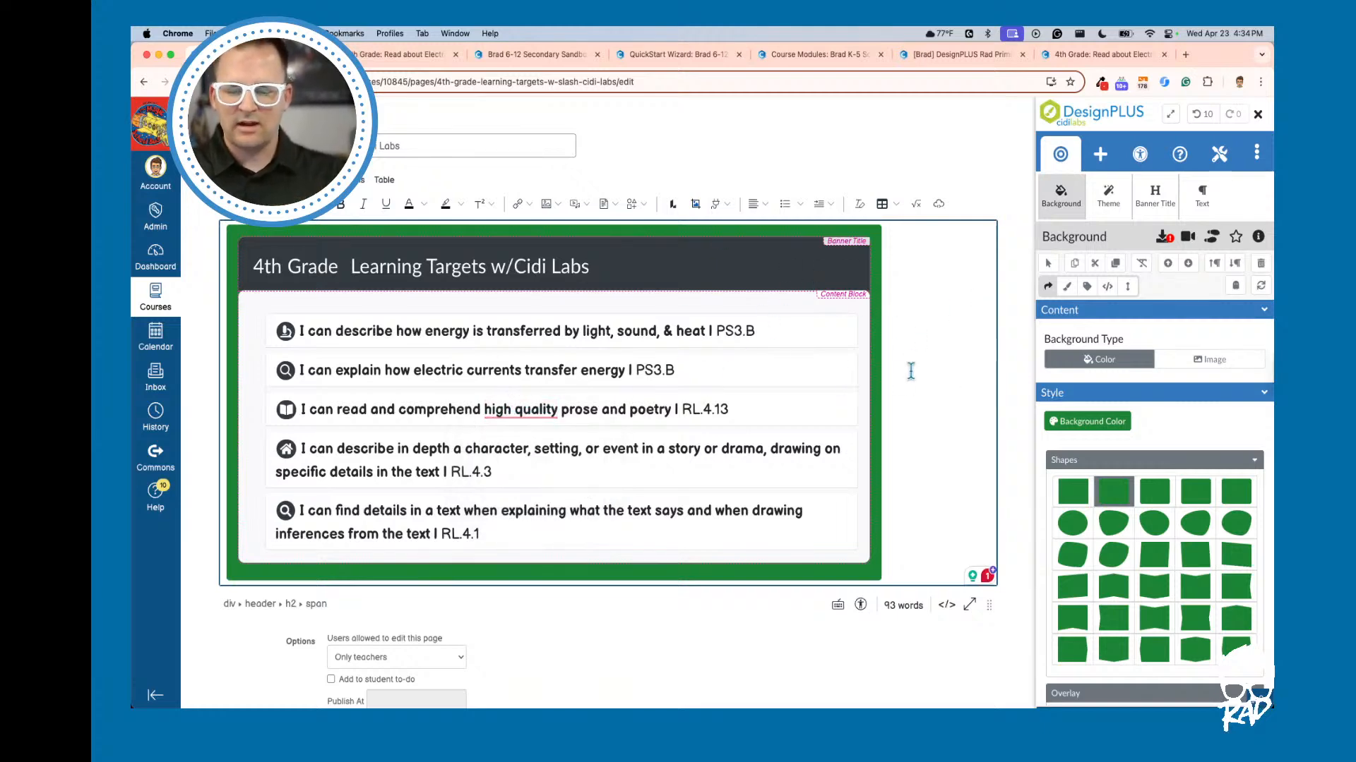
# Step: Try branding red, yellow and dark blue as the background color, and set it back to branding red
pyautogui.click(1087, 421)
pyautogui.click(1081, 291)
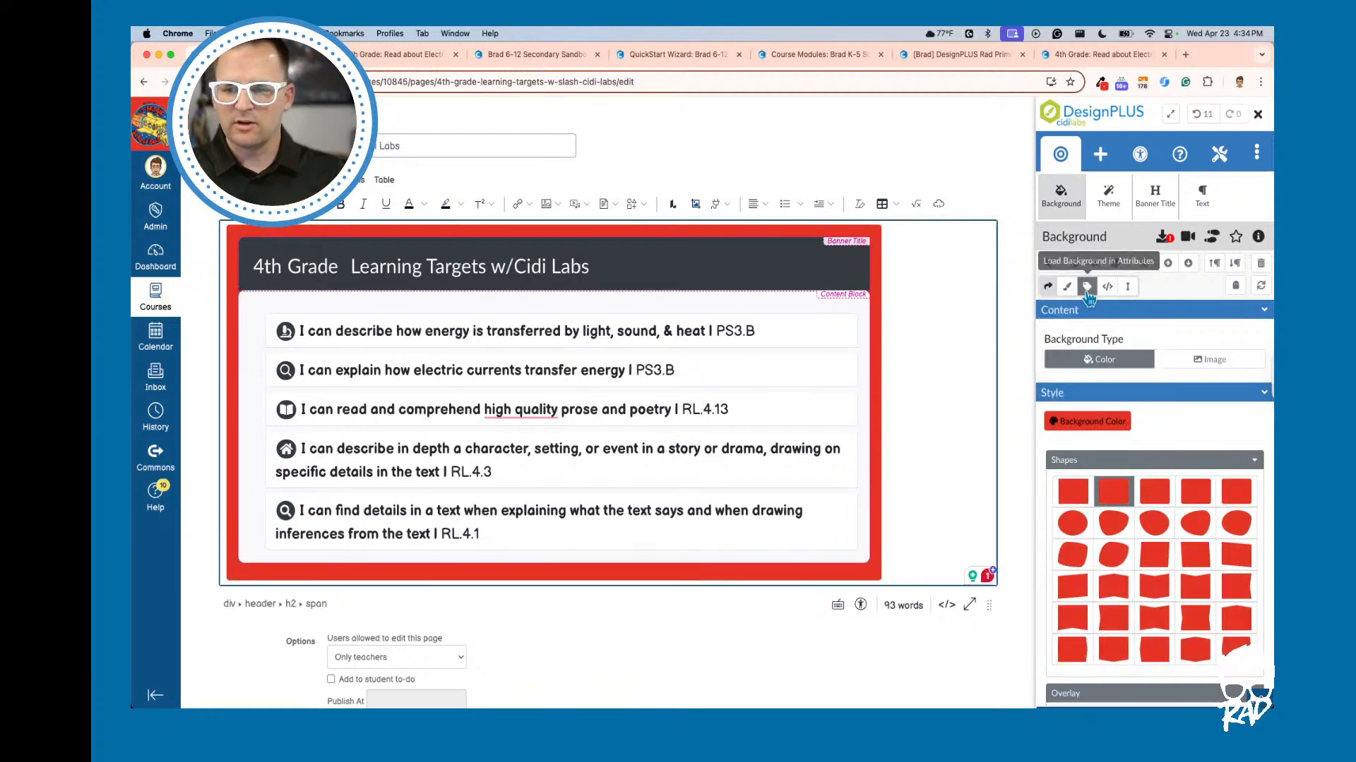
pyautogui.click(1088, 422)
pyautogui.click(1104, 298)
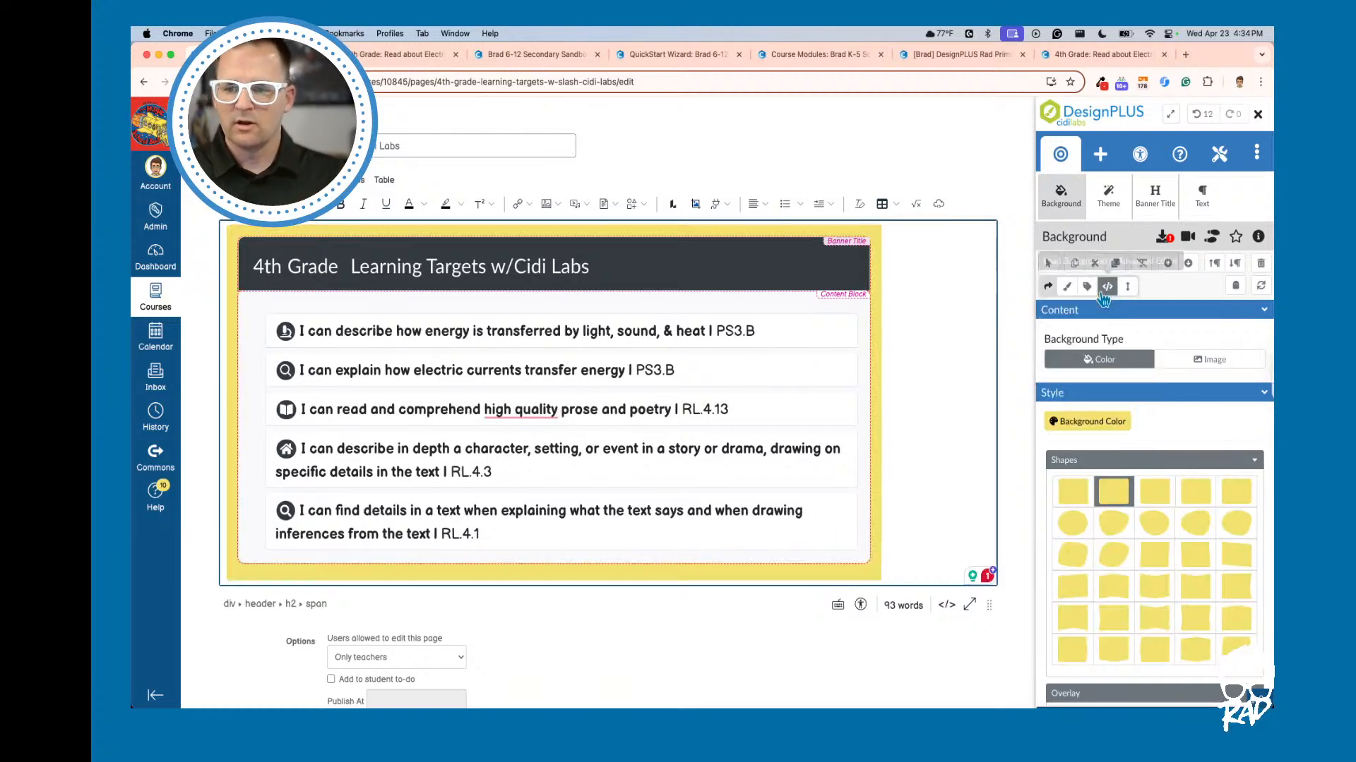
pyautogui.click(1088, 422)
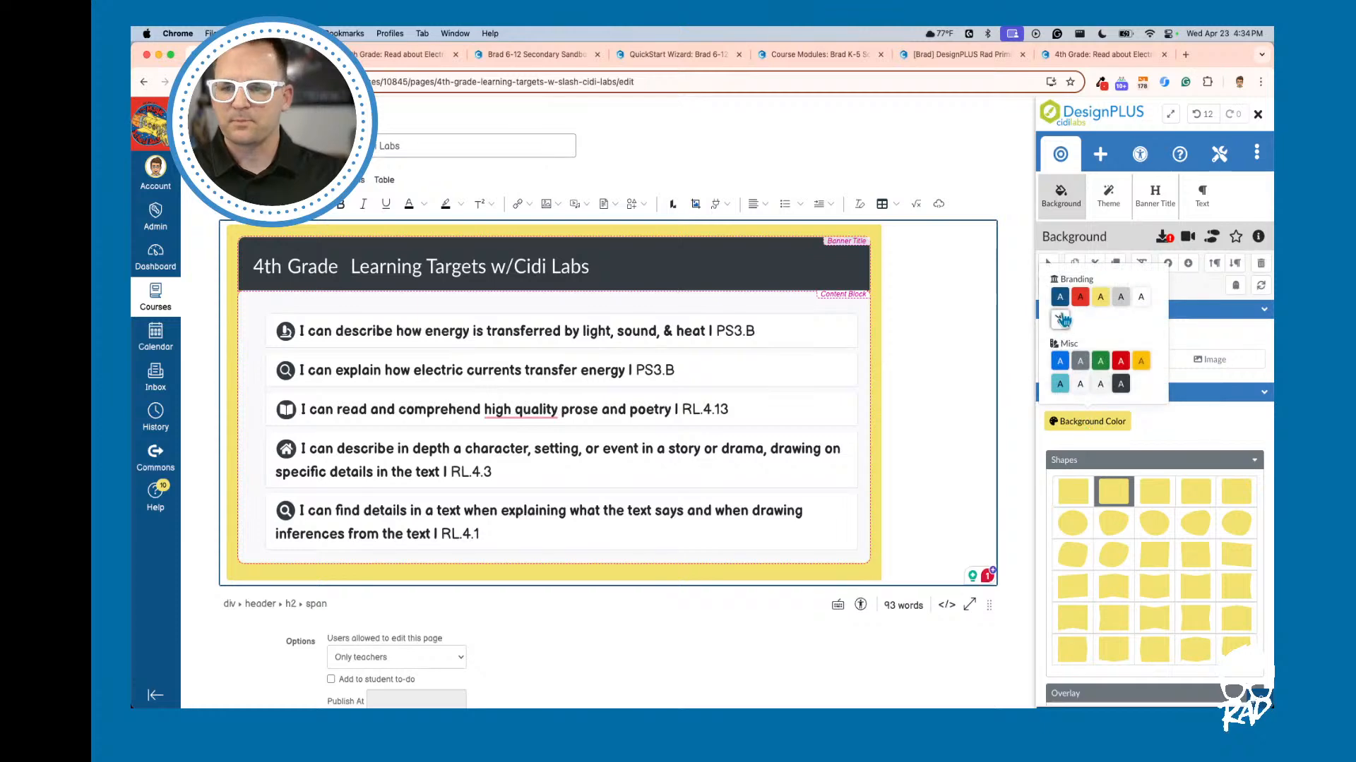
pyautogui.click(1061, 320)
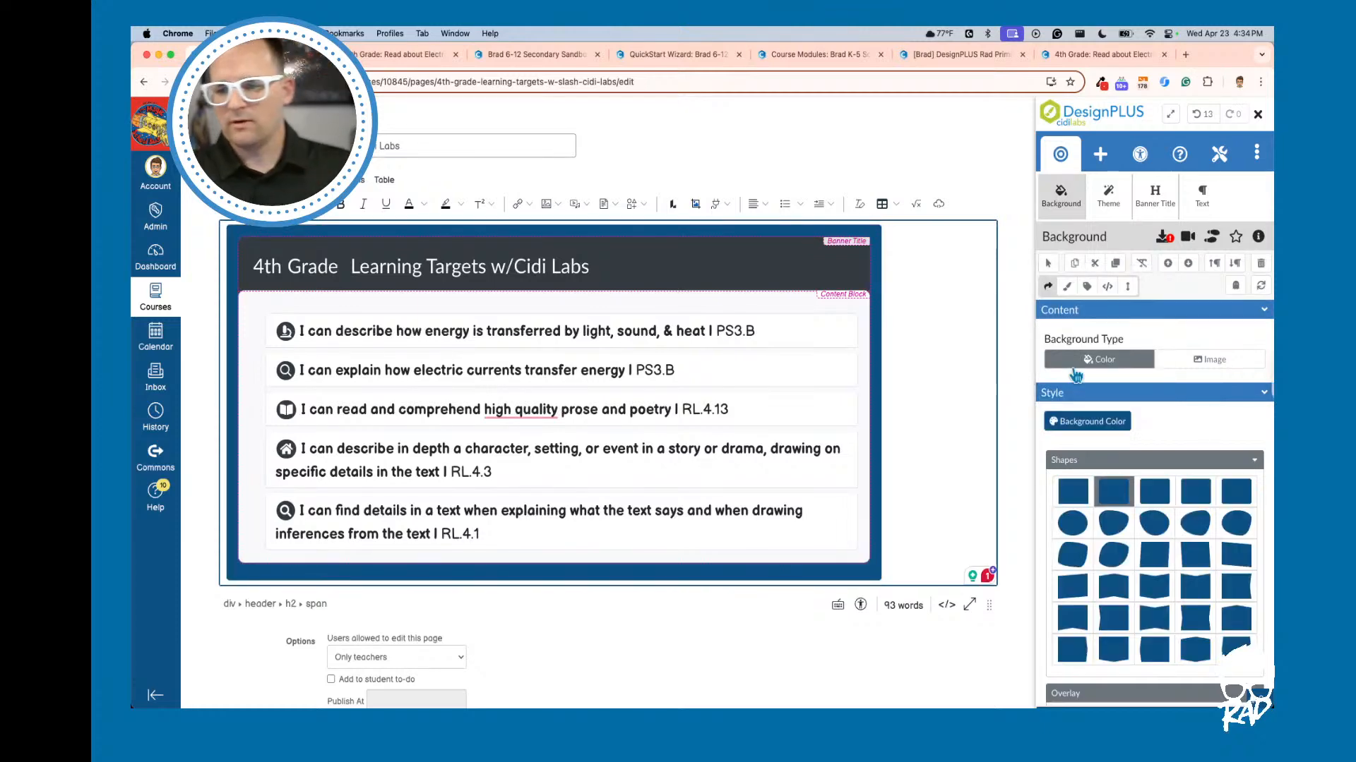
pyautogui.click(1087, 422)
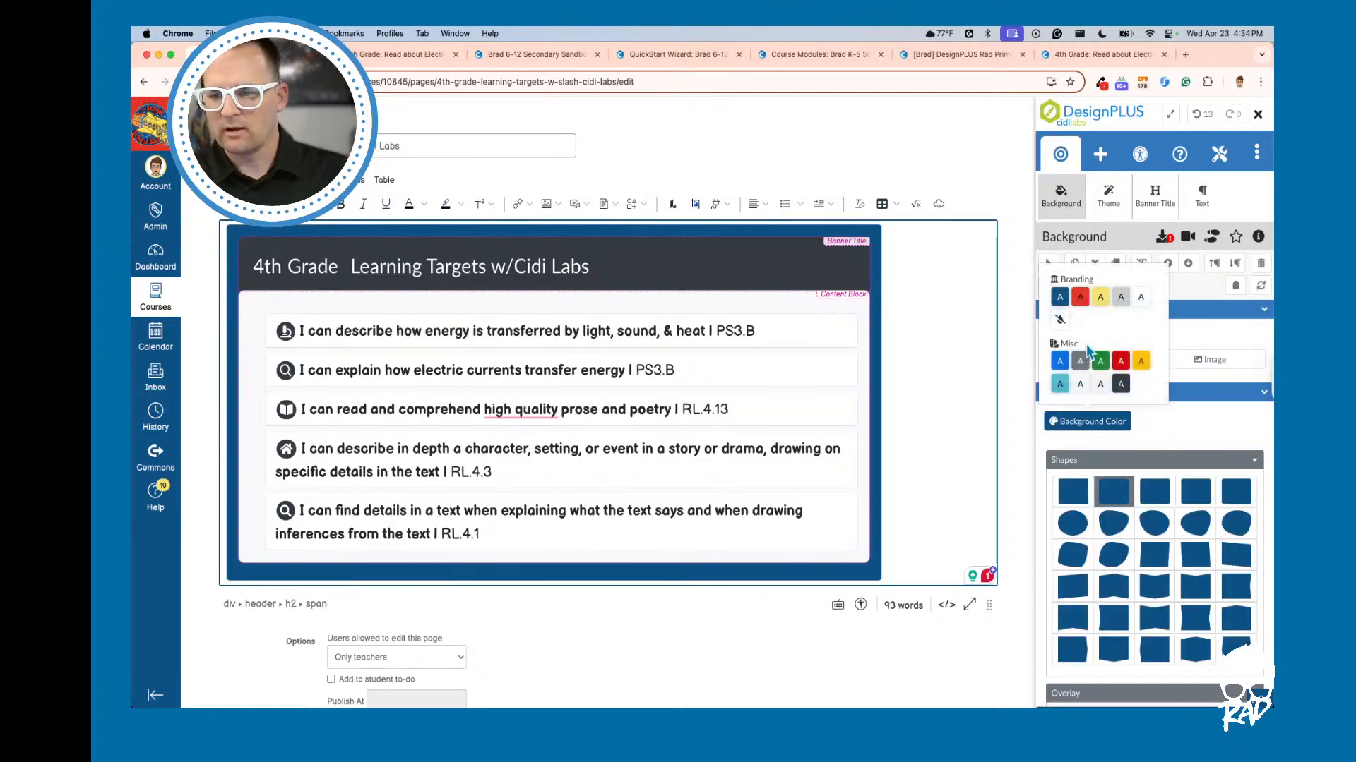
pyautogui.click(1088, 292)
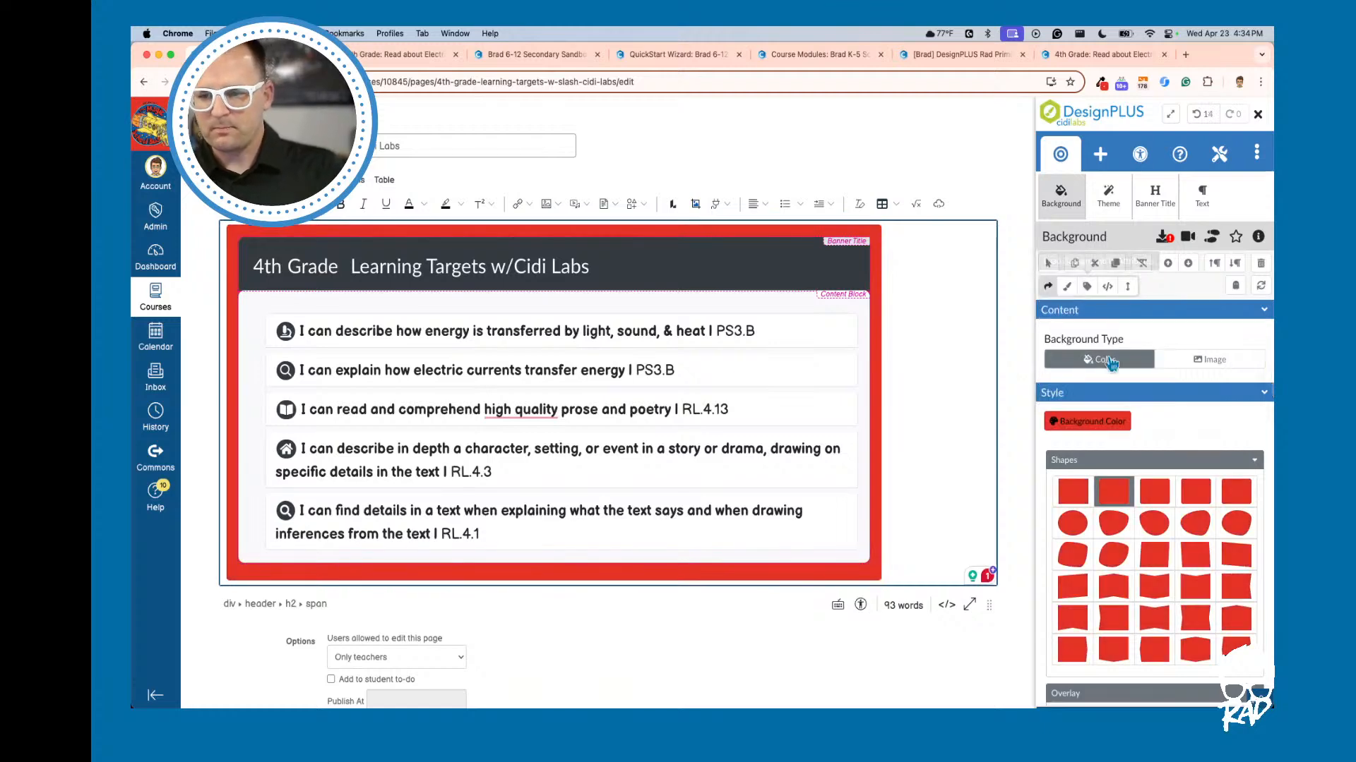
# Step: Switch the background type to Image and choose the dark forest stream photo from the course files
pyautogui.scroll(-1, 1101, 360)
pyautogui.click(1172, 342)
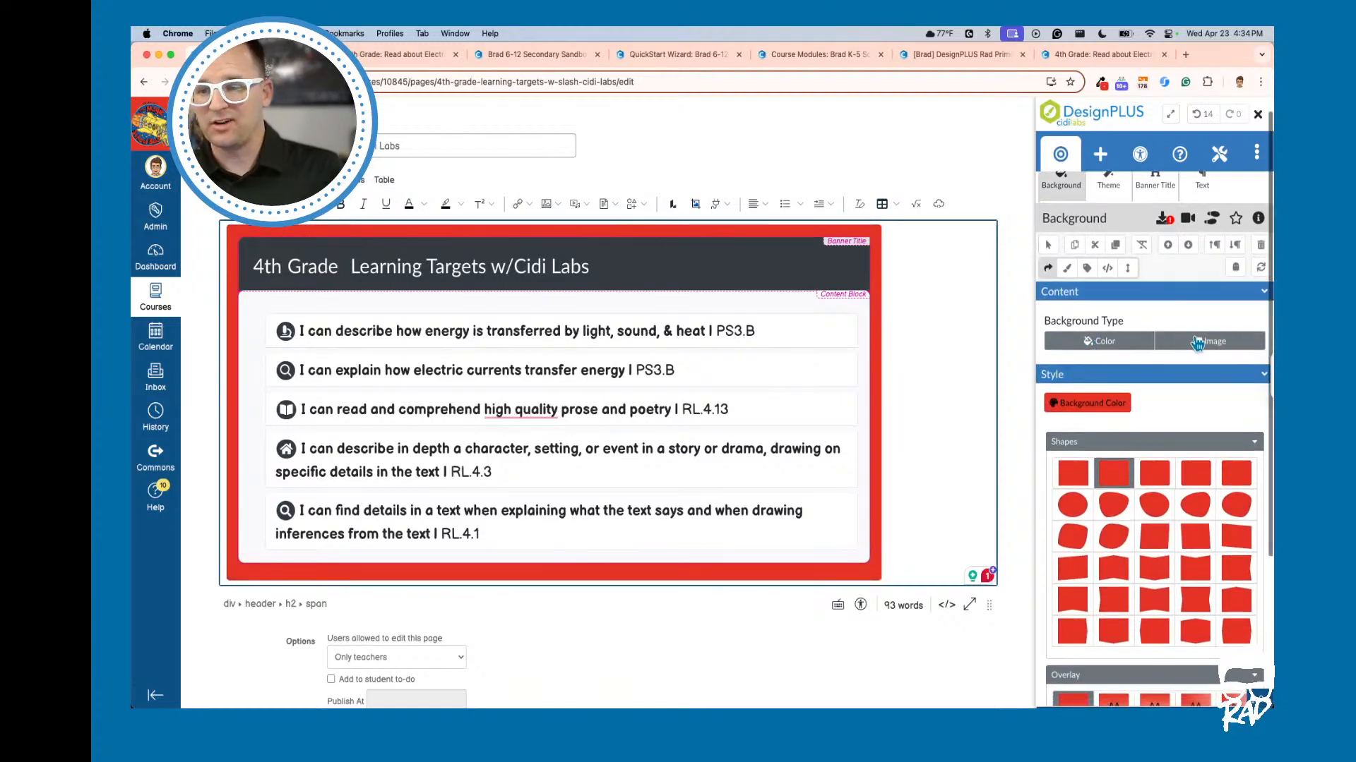
pyautogui.click(1158, 368)
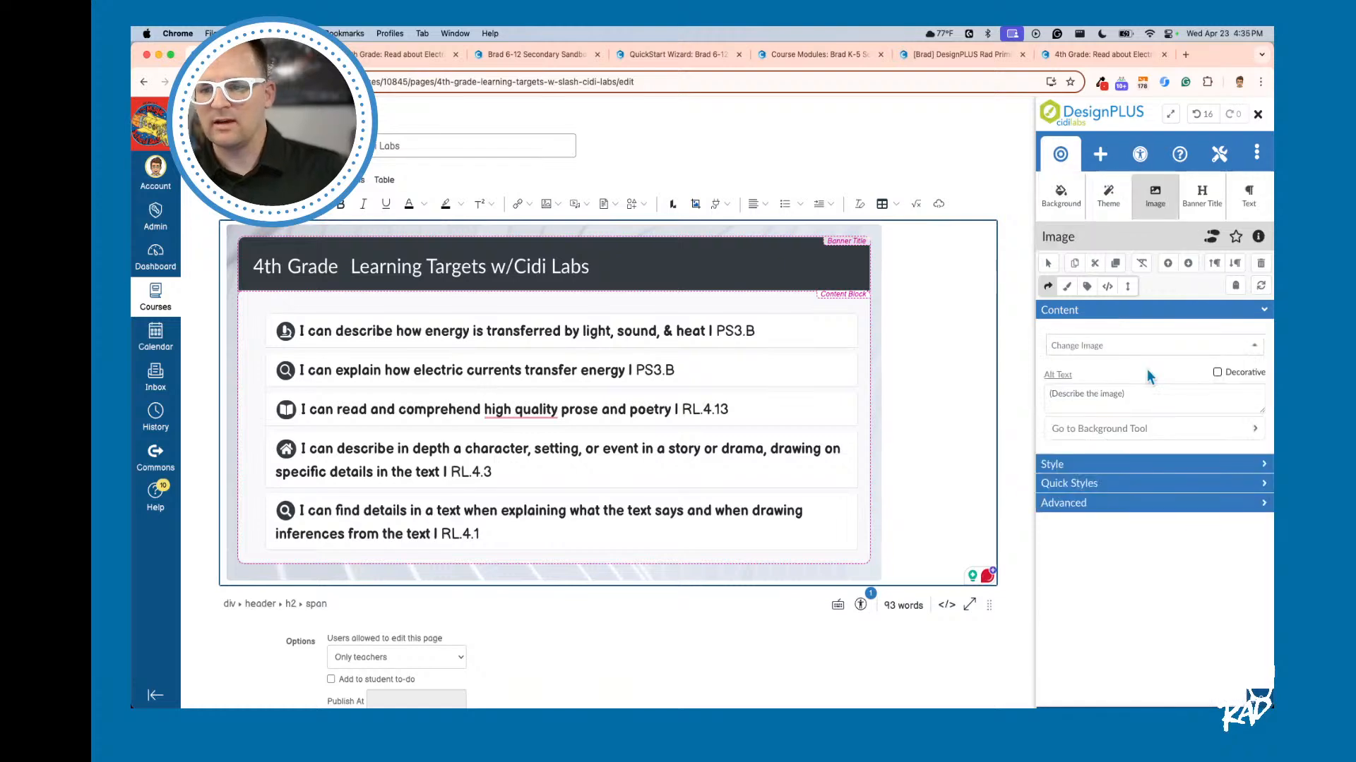
pyautogui.click(1103, 348)
pyautogui.scroll(-2, 1126, 409)
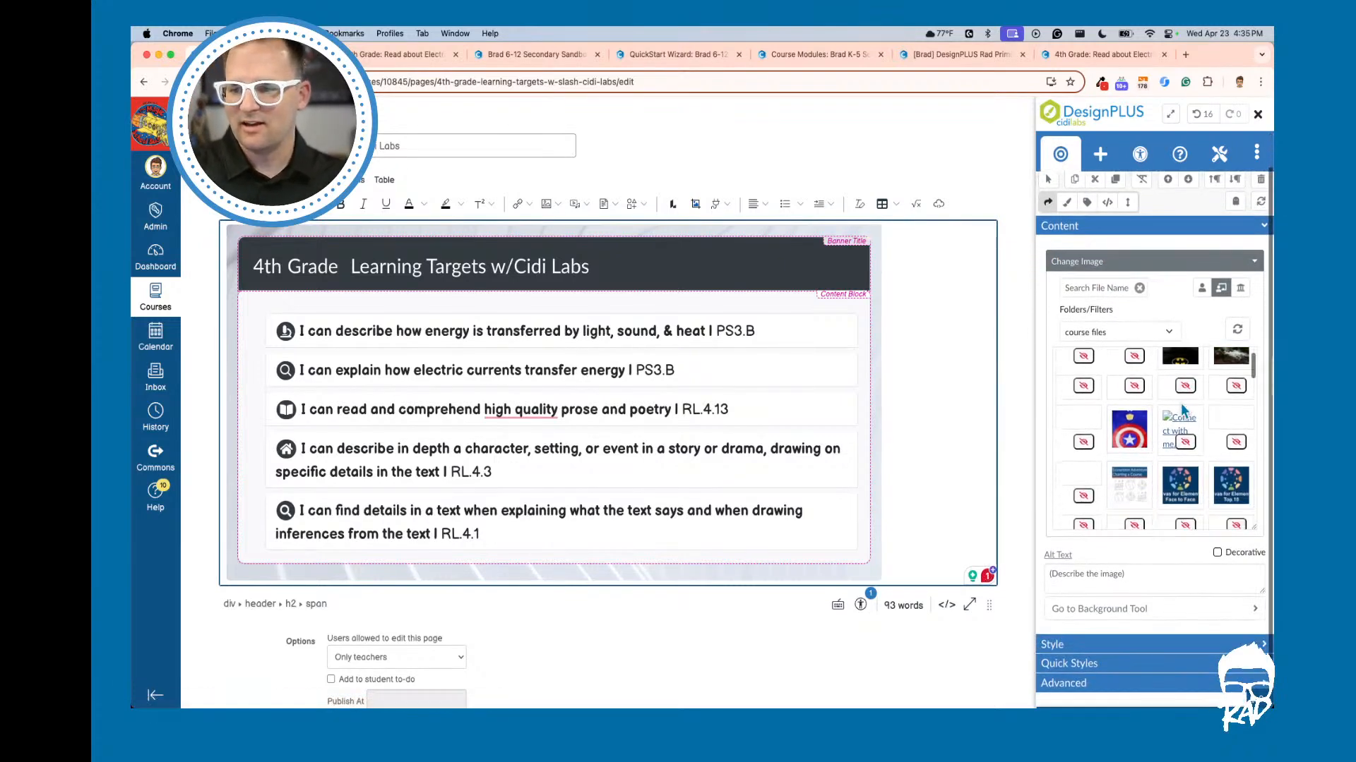
pyautogui.click(1232, 380)
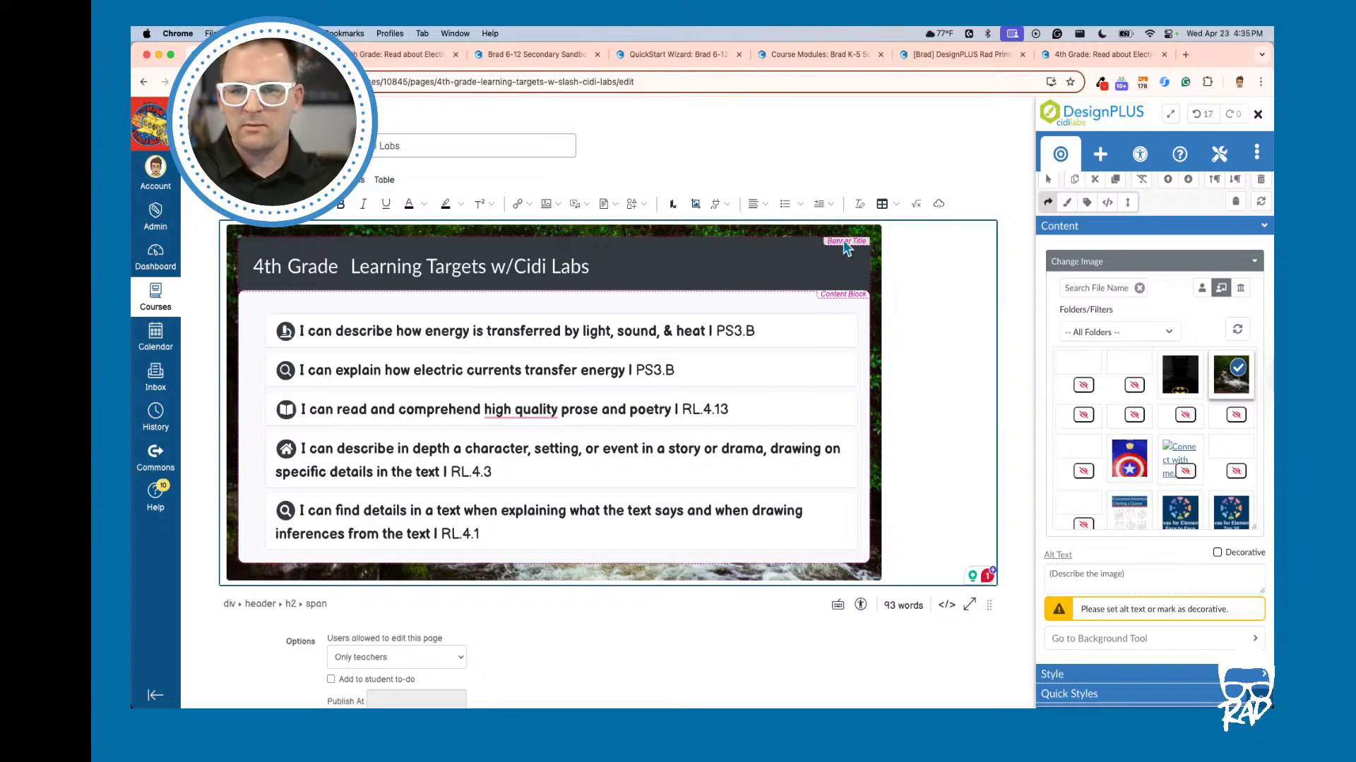
# Step: Undo the image selection and the switch to an image background
pyautogui.scroll(4, 1130, 342)
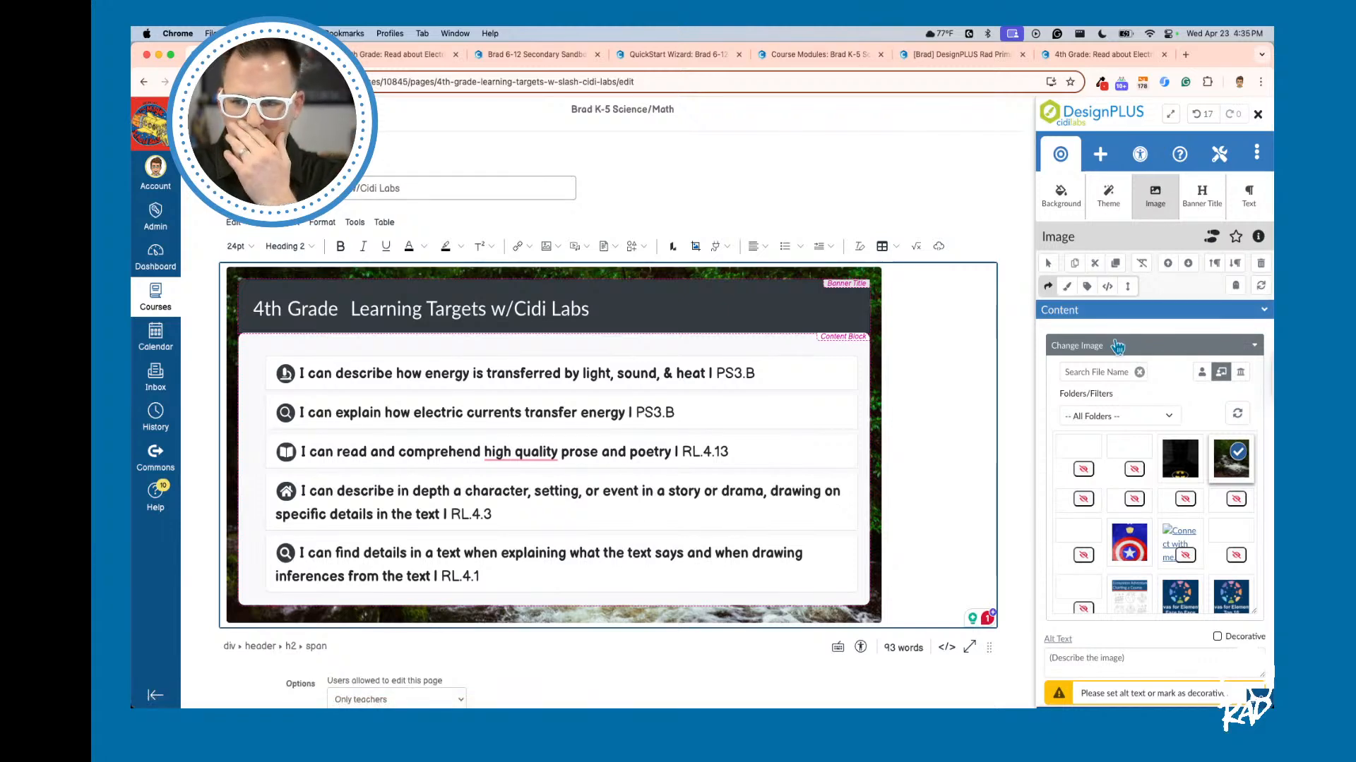
pyautogui.click(1202, 115)
pyautogui.click(1202, 114)
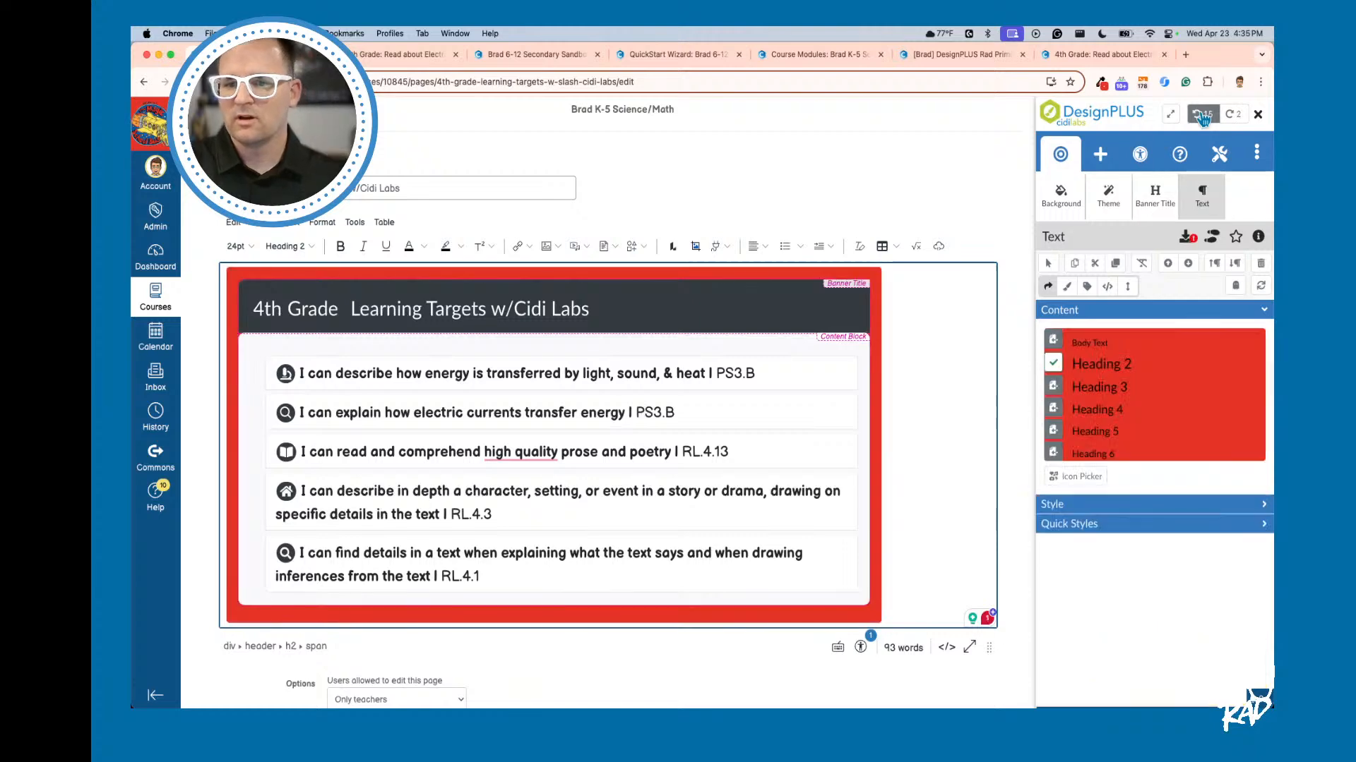
# Step: Try several shapes on the red background, including Chevron Top, and apply the Peak Left shape
pyautogui.click(1061, 197)
pyautogui.scroll(-2, 1092, 391)
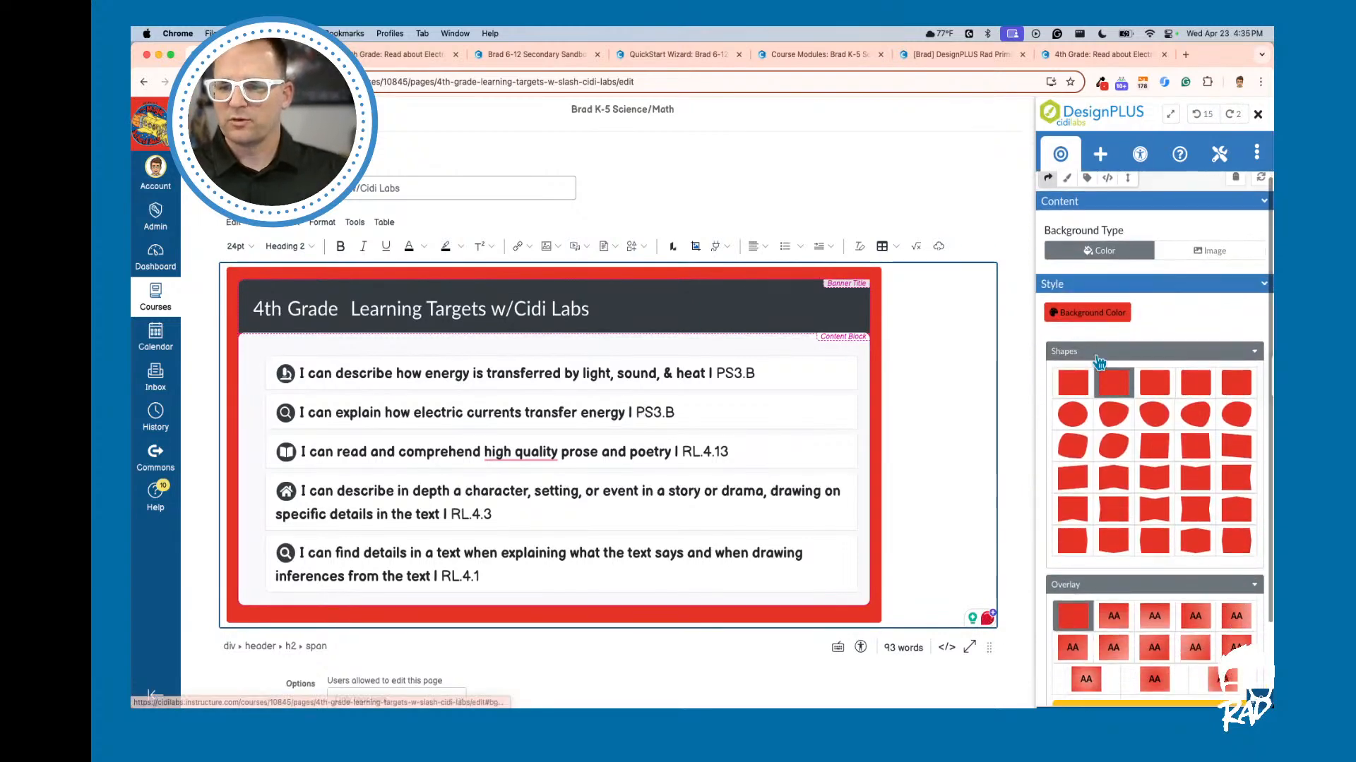
pyautogui.click(1097, 360)
pyautogui.scroll(-1, 1112, 452)
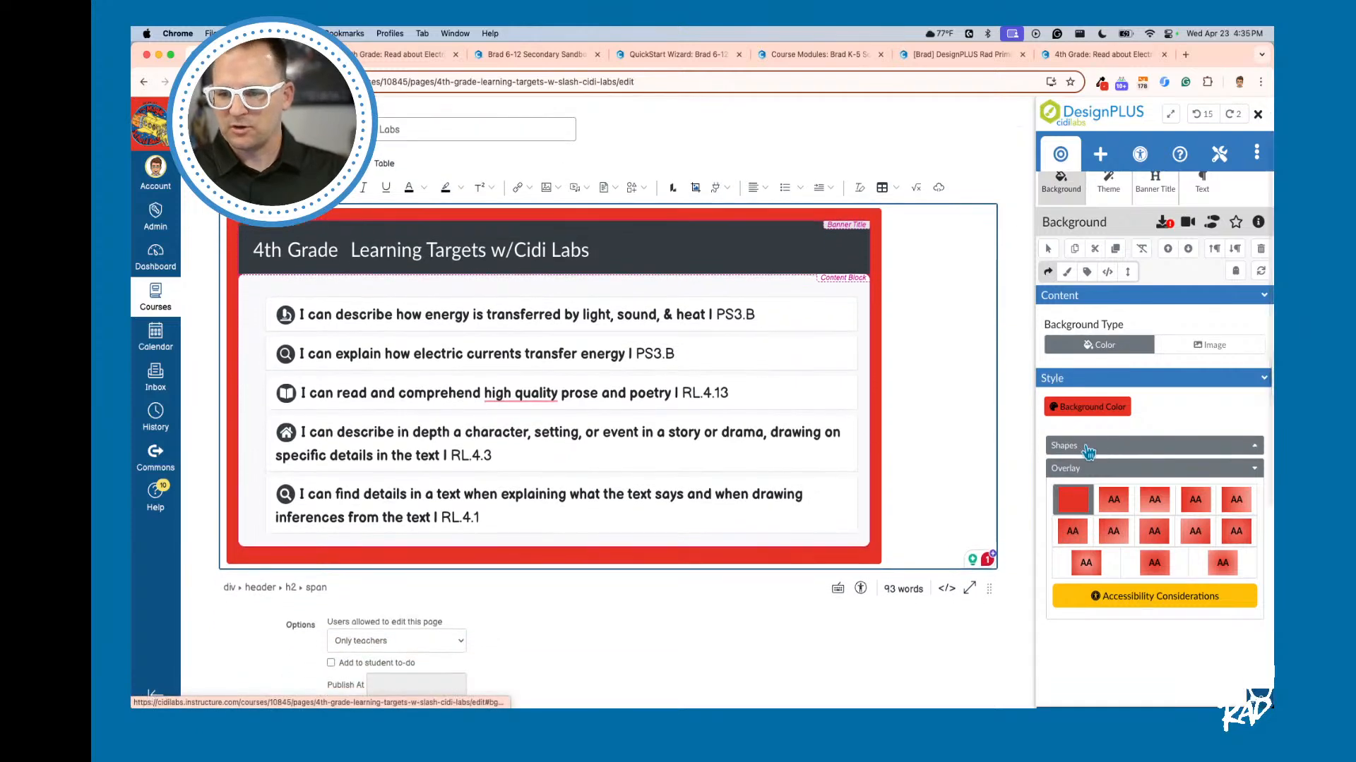
pyautogui.click(1088, 446)
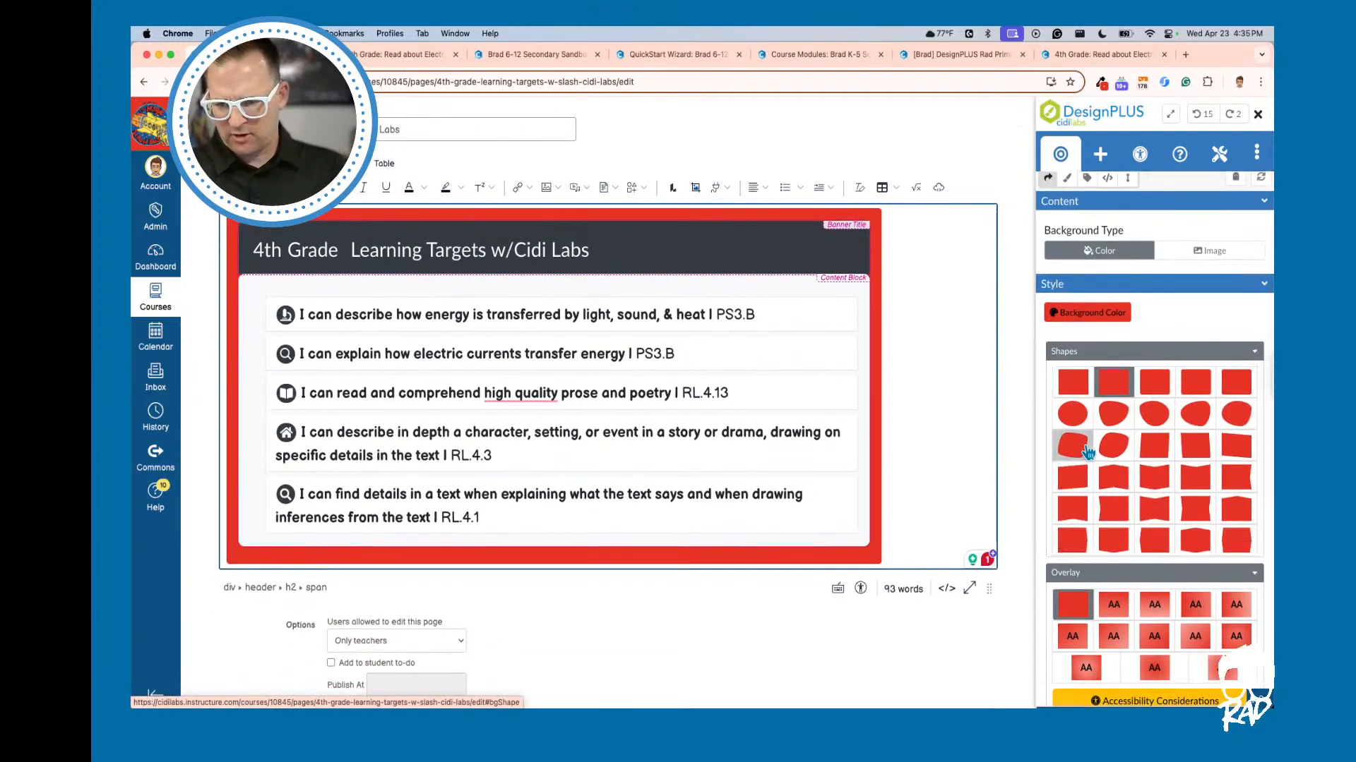
pyautogui.click(1116, 487)
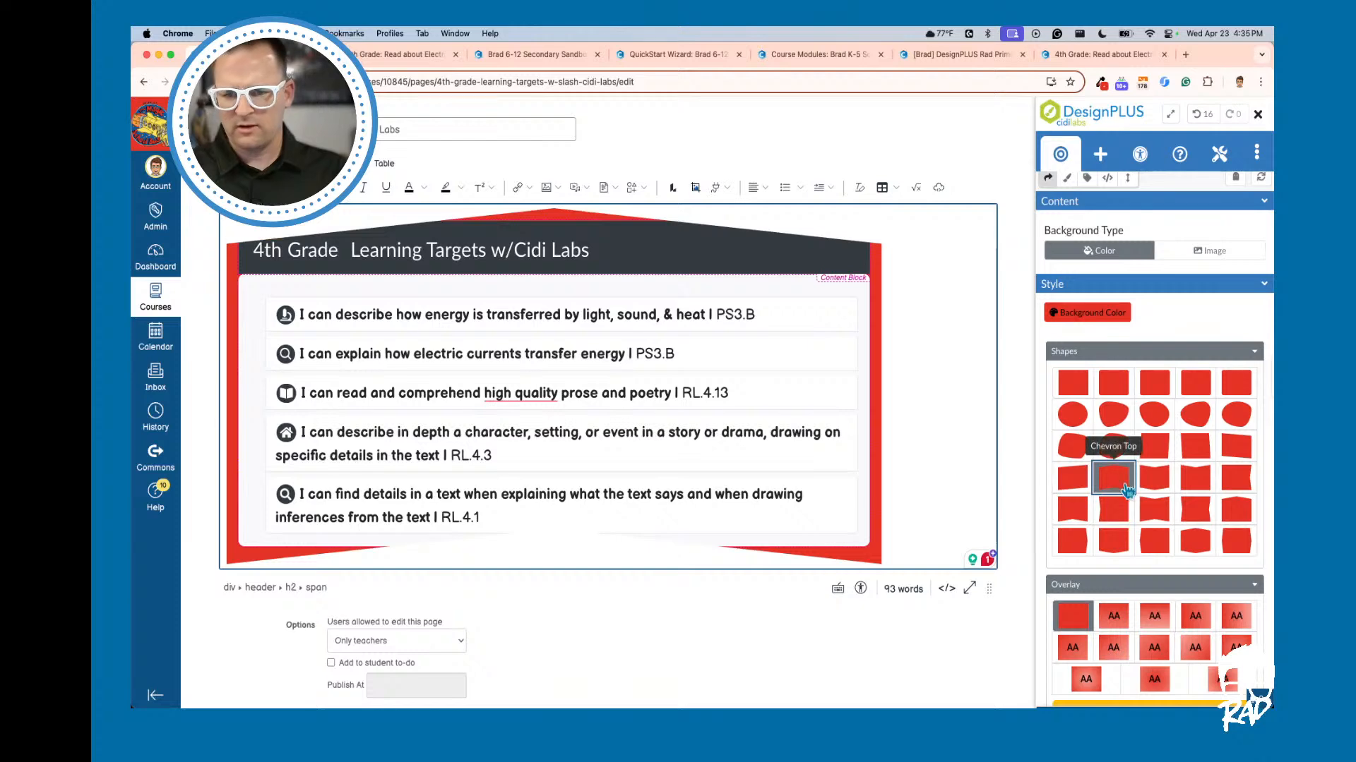
pyautogui.click(1154, 480)
pyautogui.click(1155, 512)
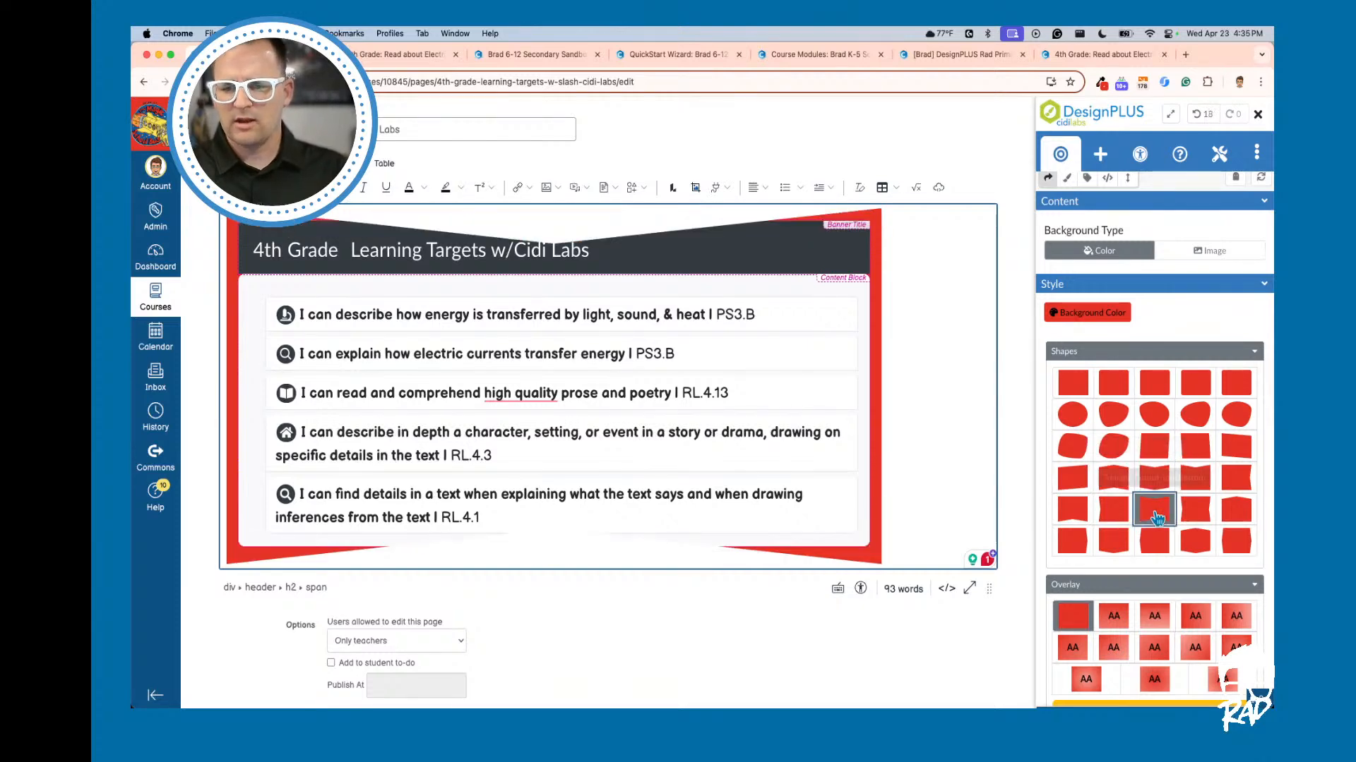
pyautogui.click(1160, 547)
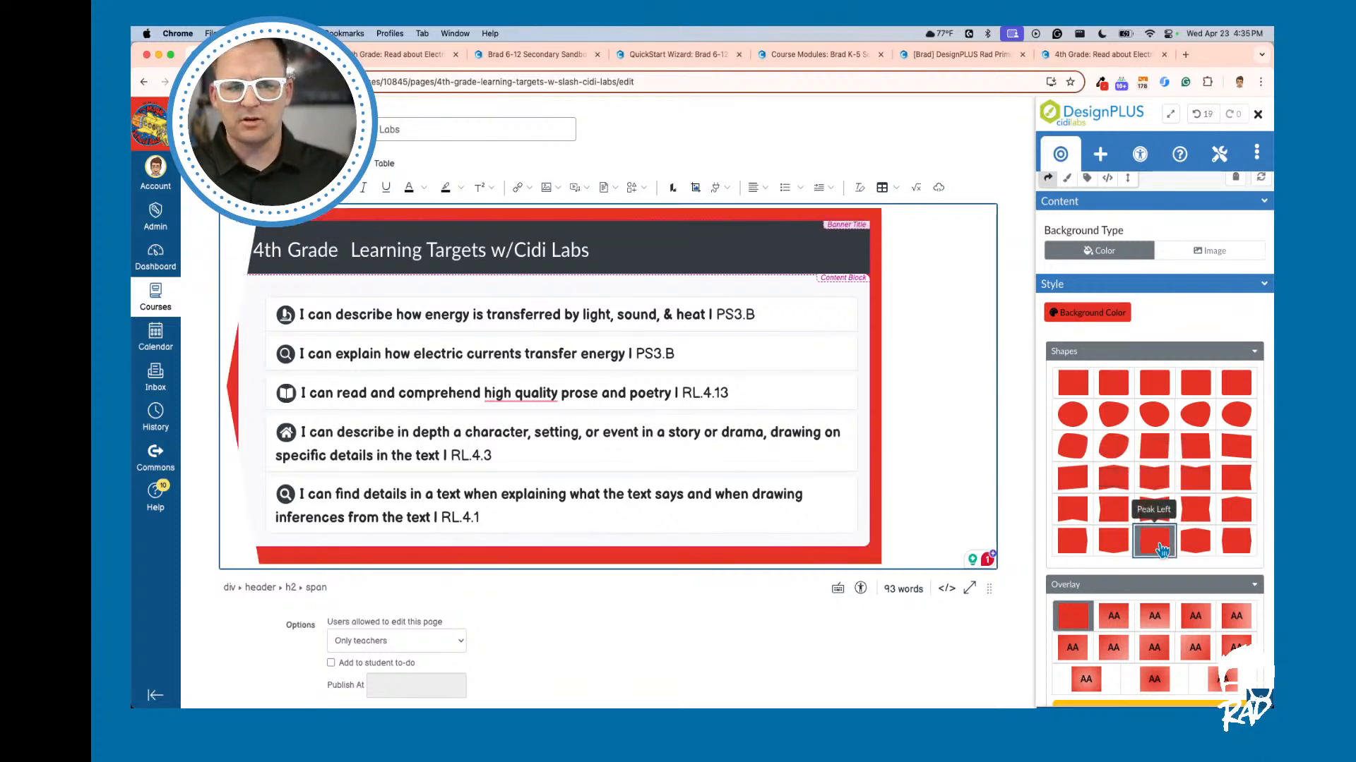
# Step: Try other corner styles on the red background, including Rounded Corners 5px, and apply the 10 px rounded corners shape
pyautogui.click(1073, 383)
pyautogui.click(1116, 383)
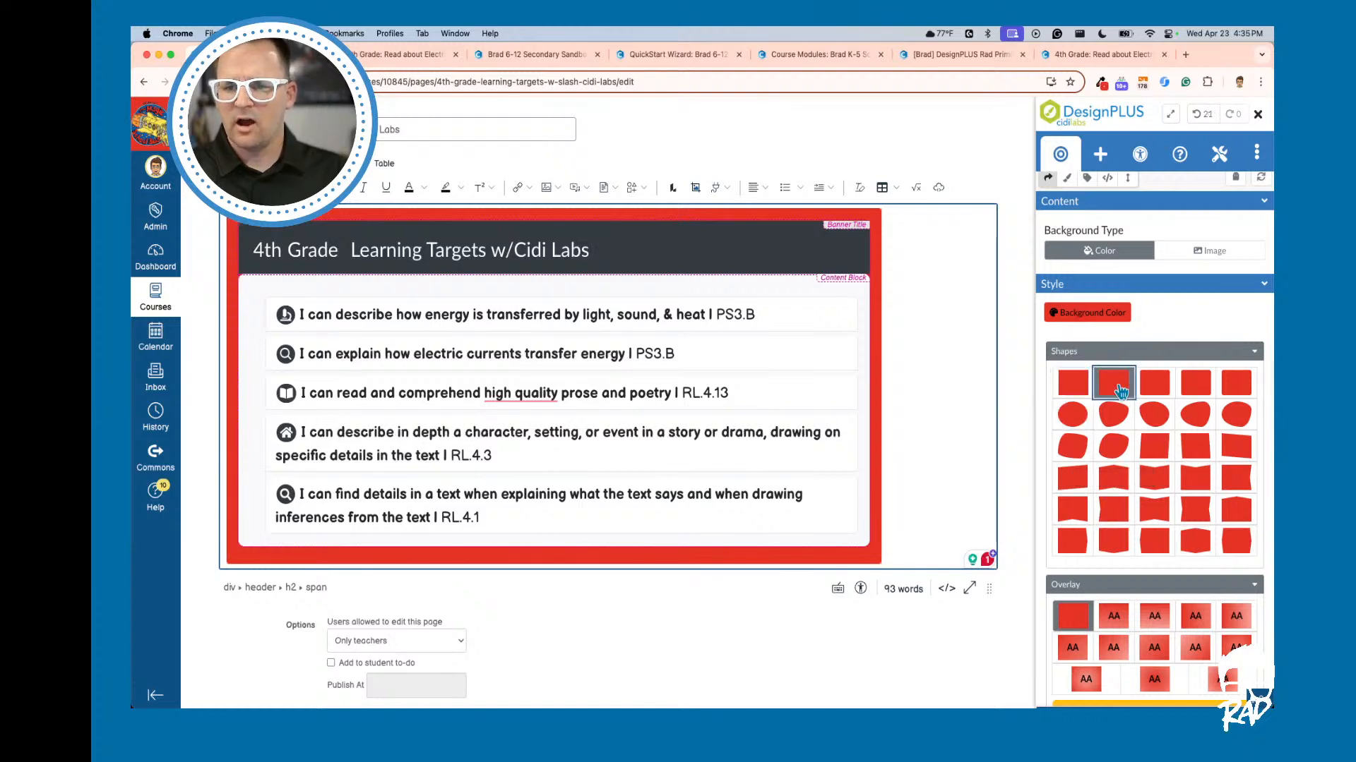
pyautogui.click(1155, 383)
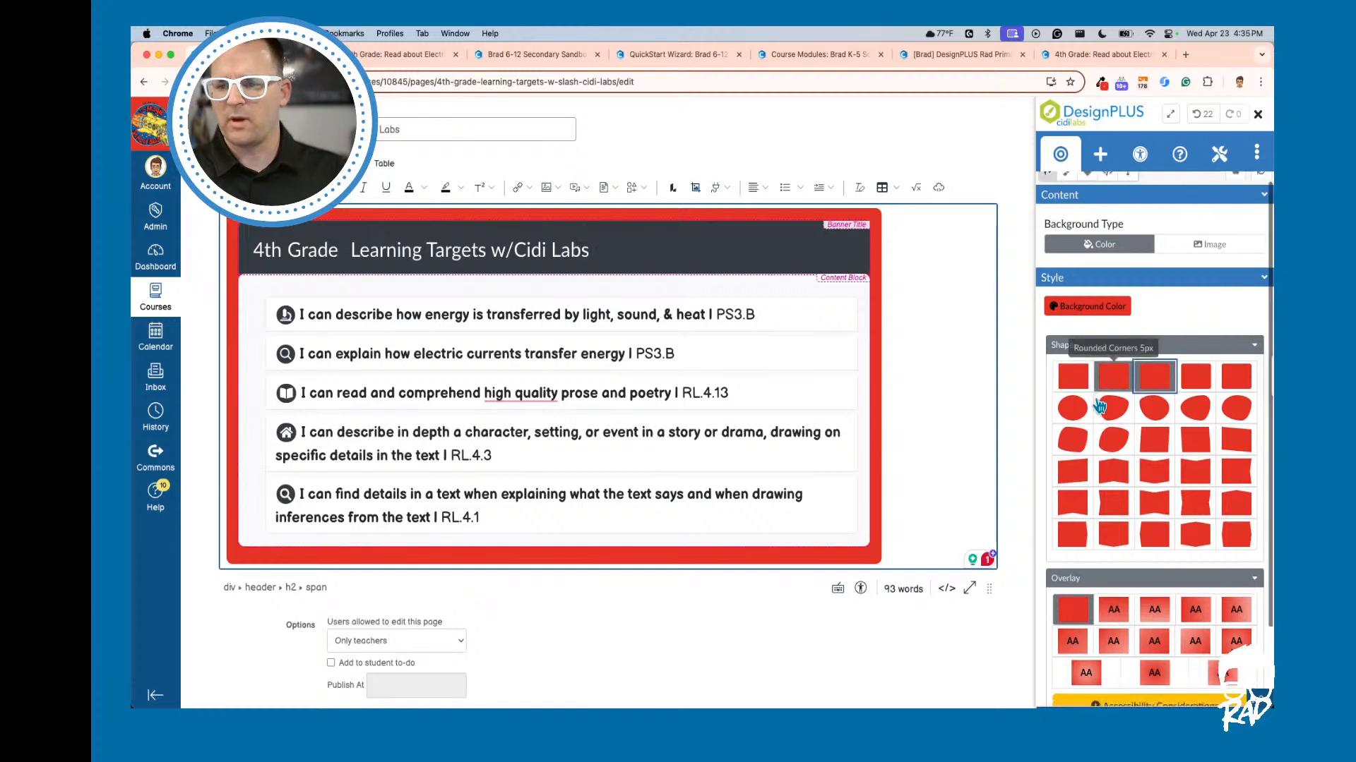
# Step: Try vertical and angled gradient overlays on the background, including Medium-Light Angled Gradient 2 and Medium-Light Vertical Gradient, and return to no overlay
pyautogui.scroll(-3, 1099, 405)
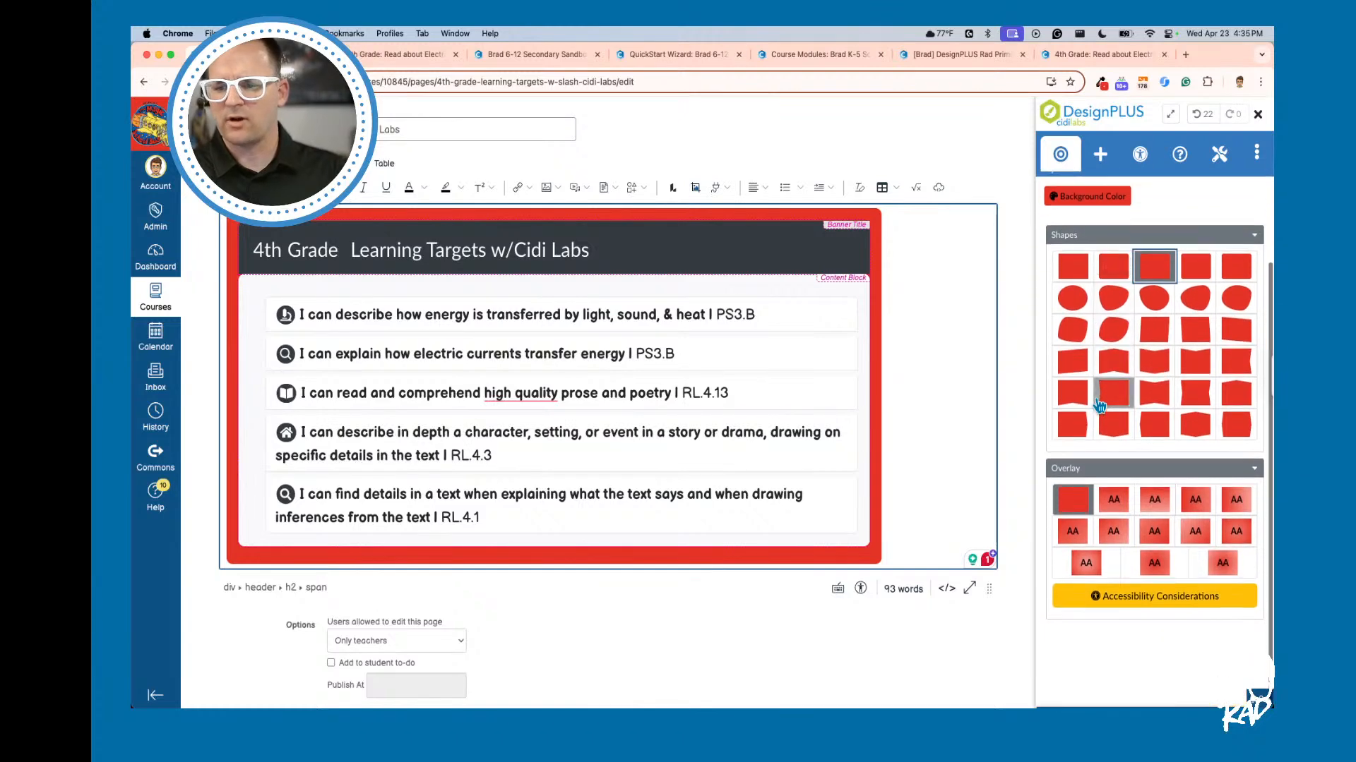
pyautogui.click(1156, 501)
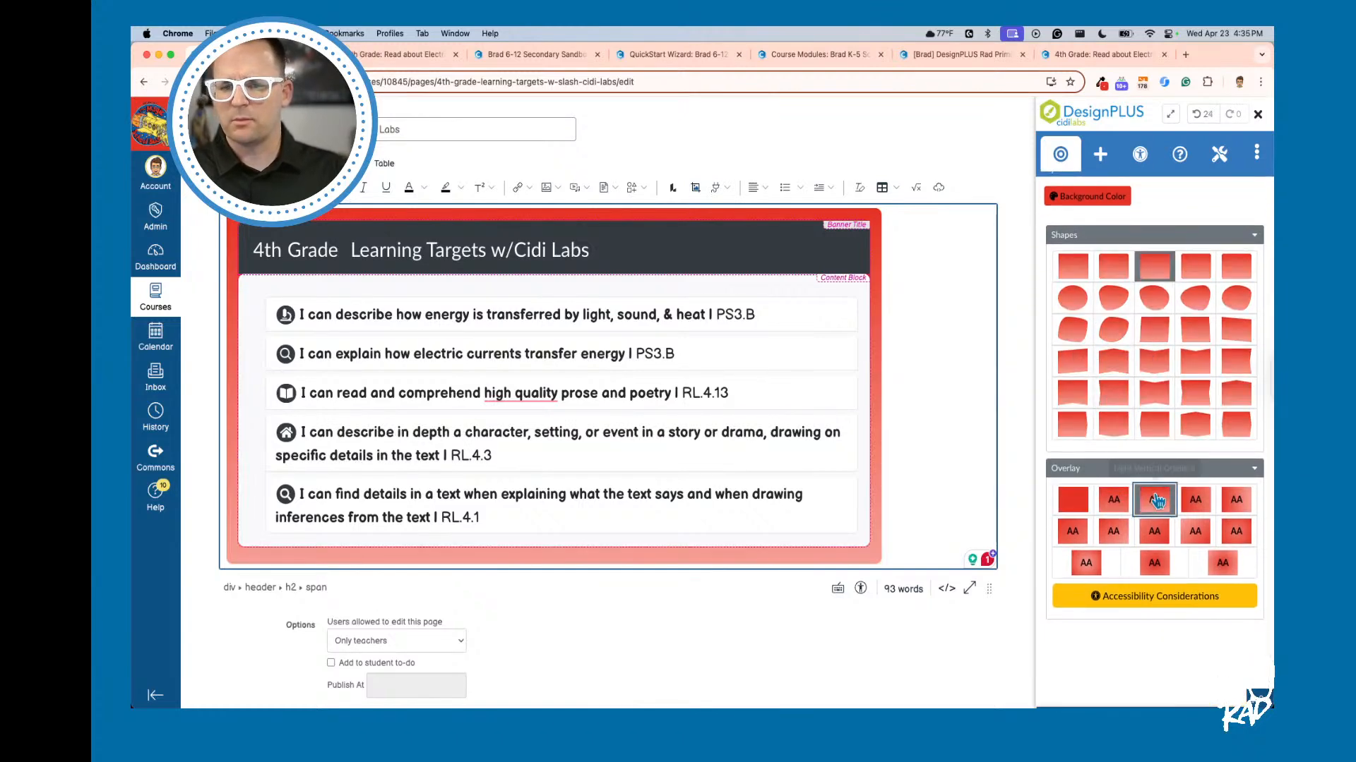
pyautogui.click(1202, 505)
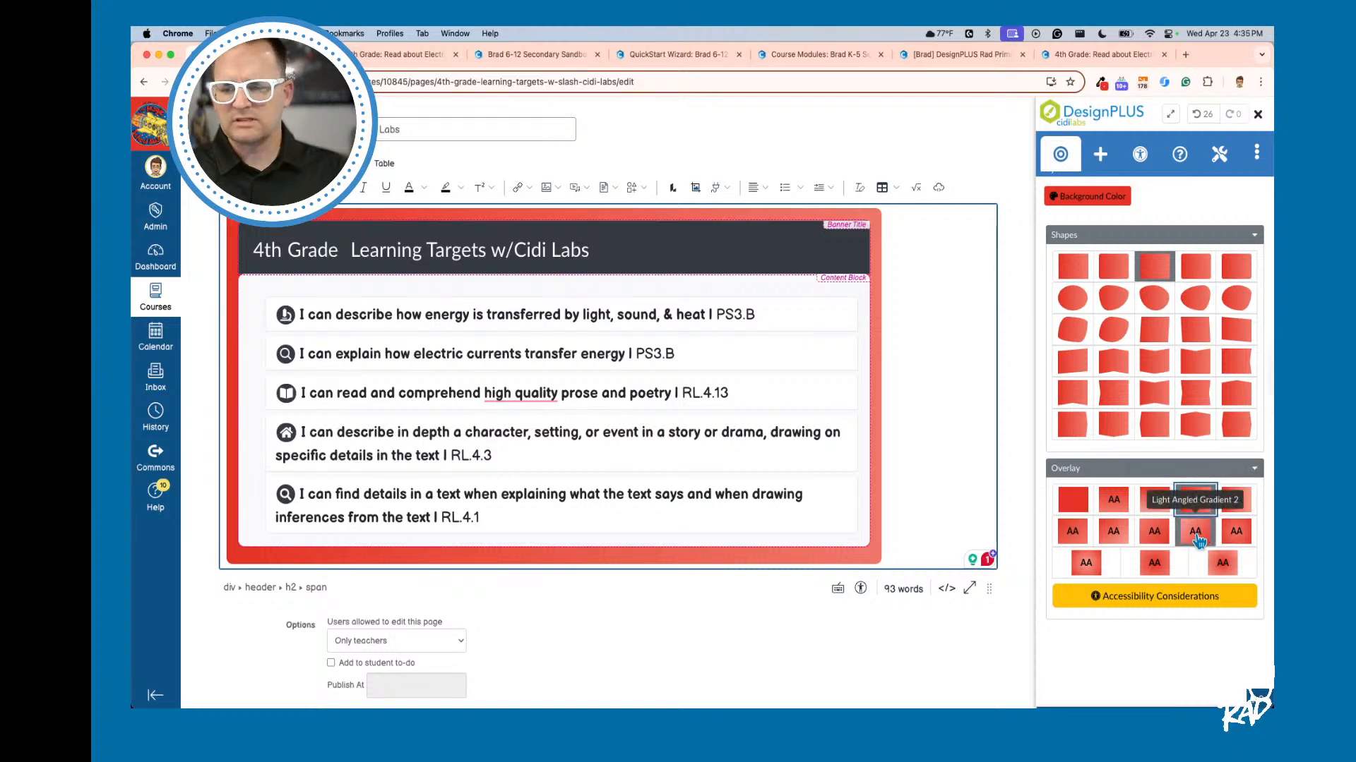
pyautogui.click(1196, 536)
pyautogui.click(1161, 540)
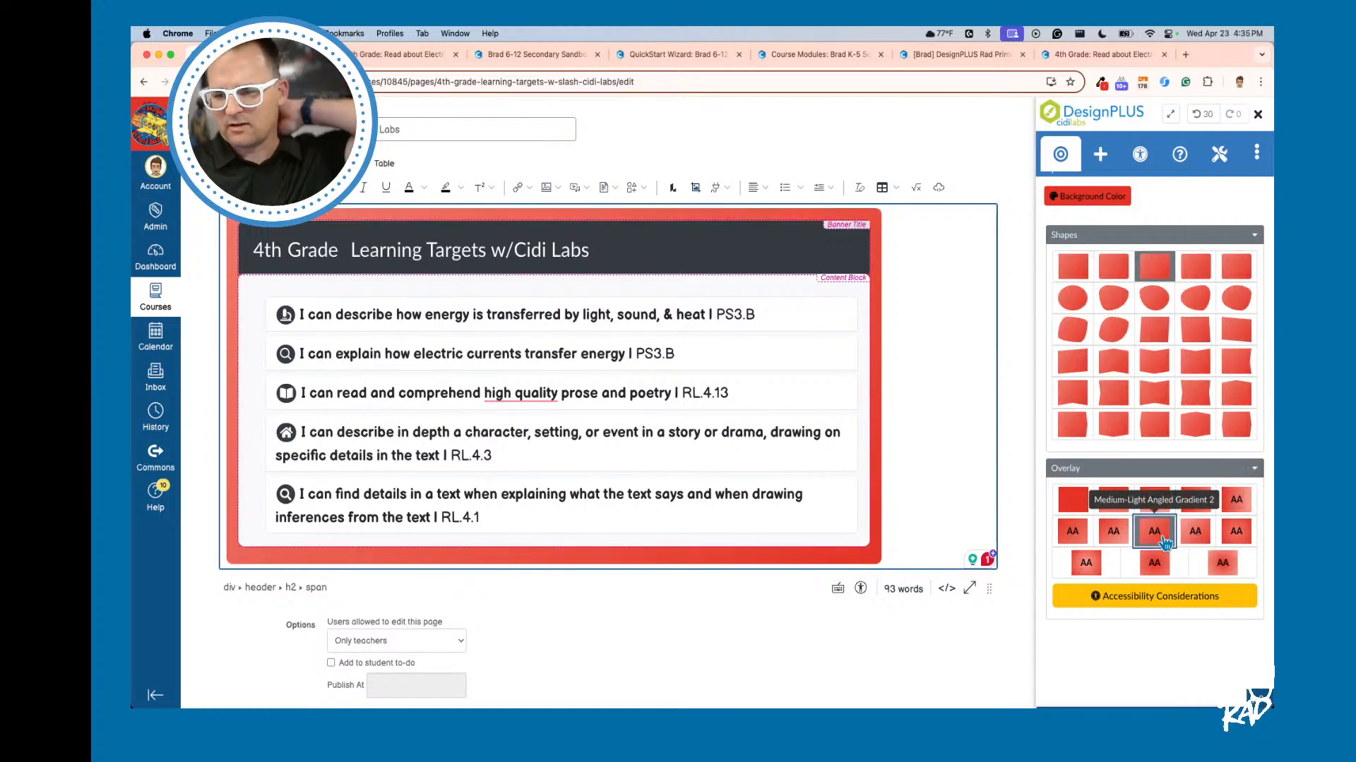
pyautogui.click(1121, 539)
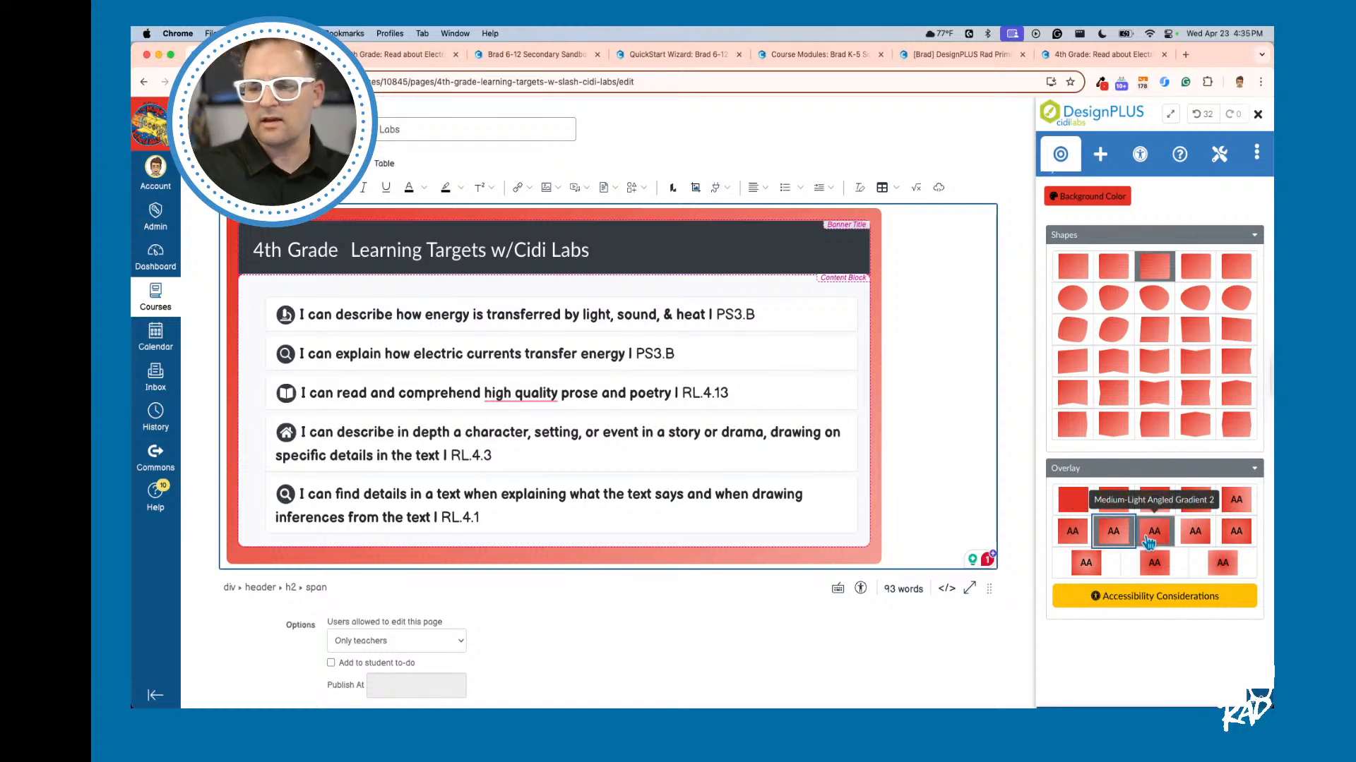
pyautogui.click(1149, 540)
pyautogui.click(1127, 541)
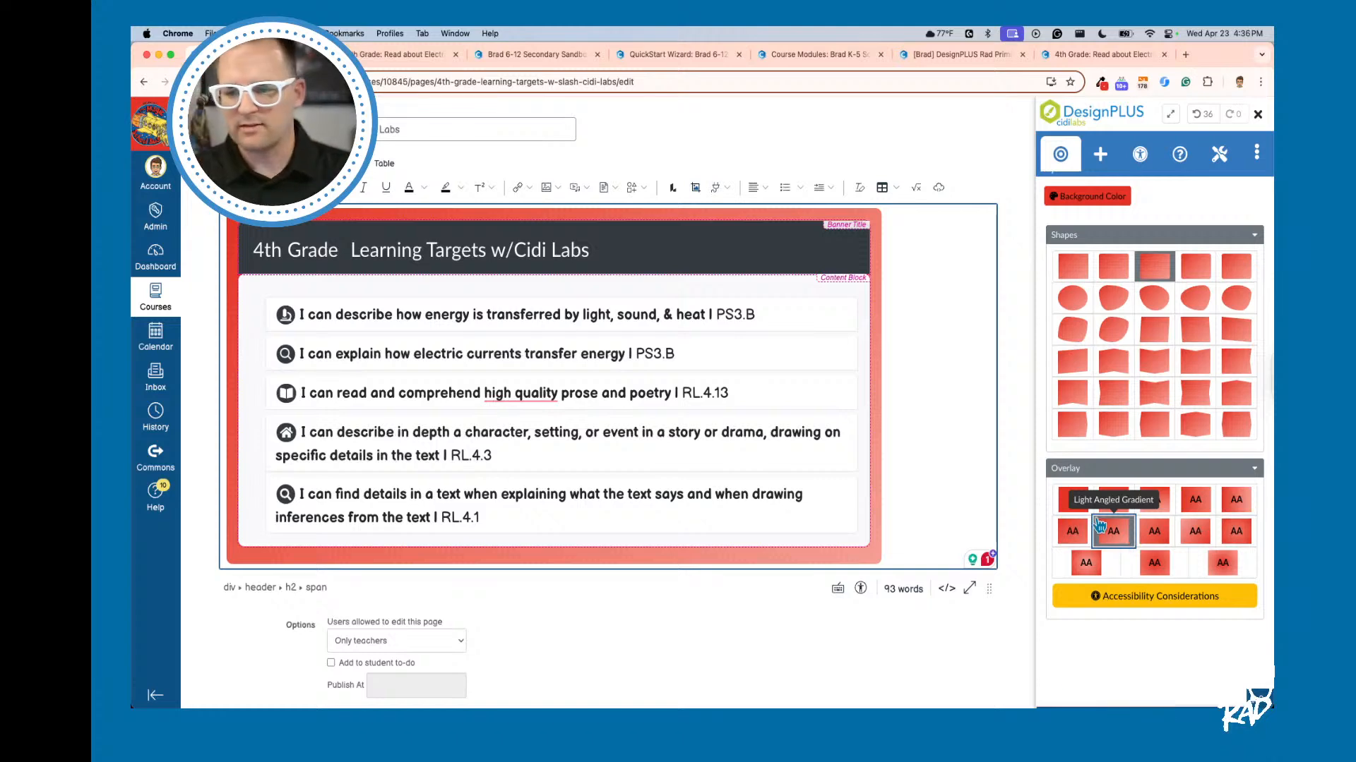
pyautogui.click(1073, 500)
pyautogui.click(1113, 499)
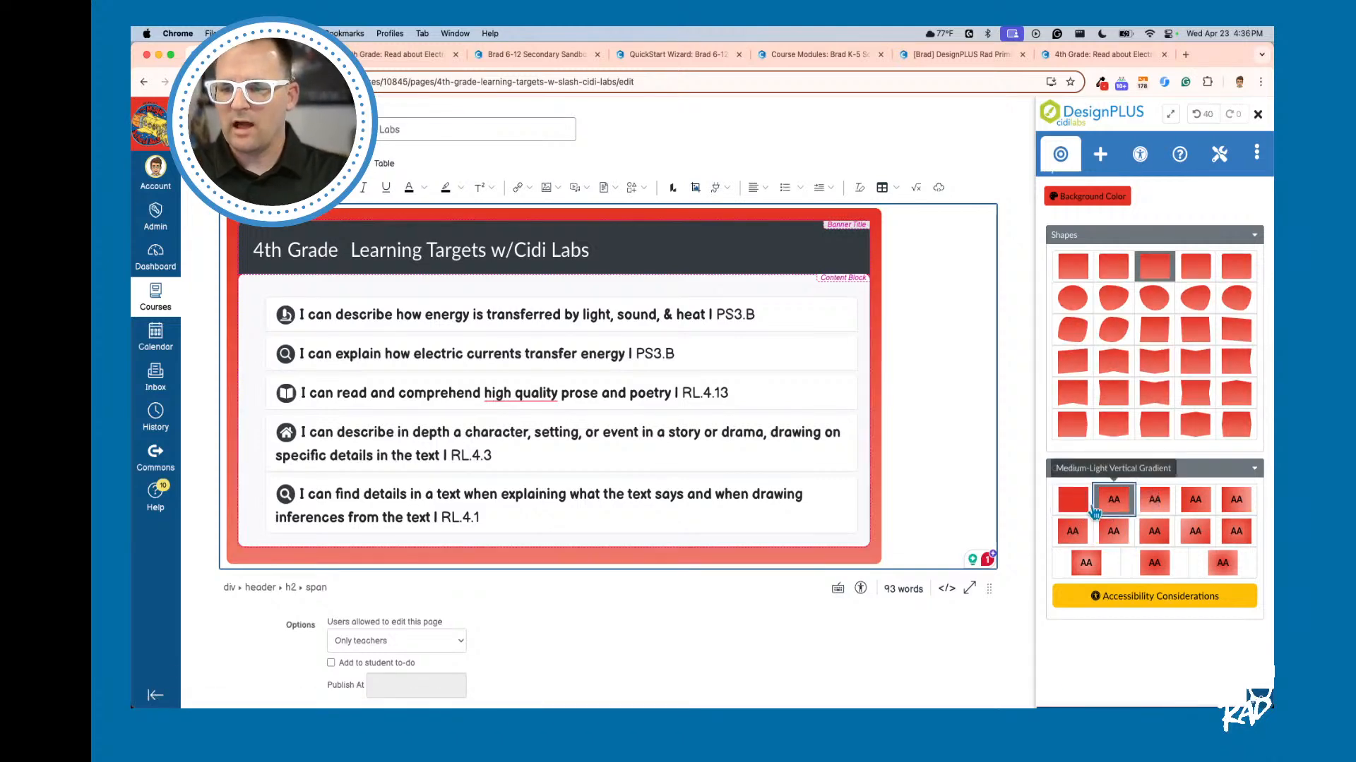
pyautogui.click(1073, 500)
# Step: Try the Medium-Light Angled Gradient 2 overlay on the background and apply the Light Angled Gradient instead
pyautogui.scroll(3, 1079, 415)
pyautogui.scroll(-5, 1079, 415)
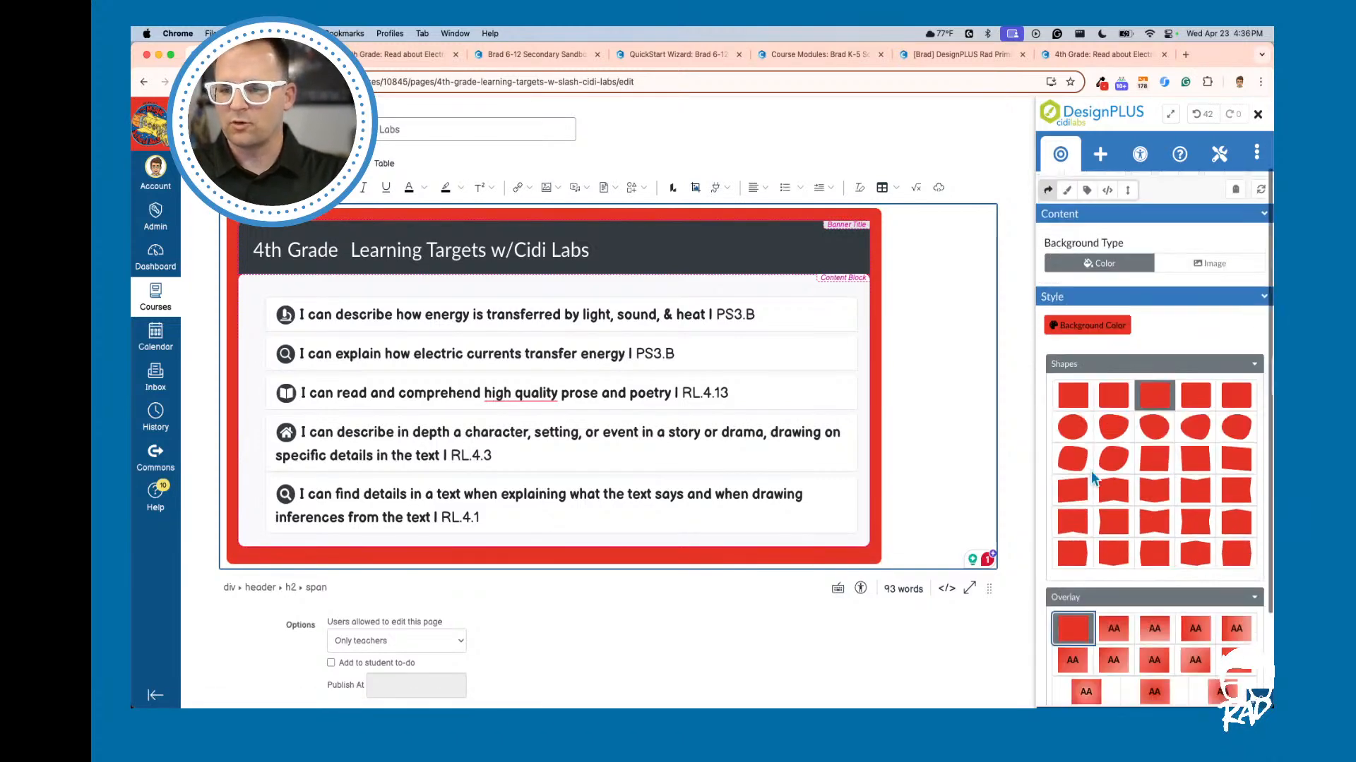
pyautogui.click(1172, 535)
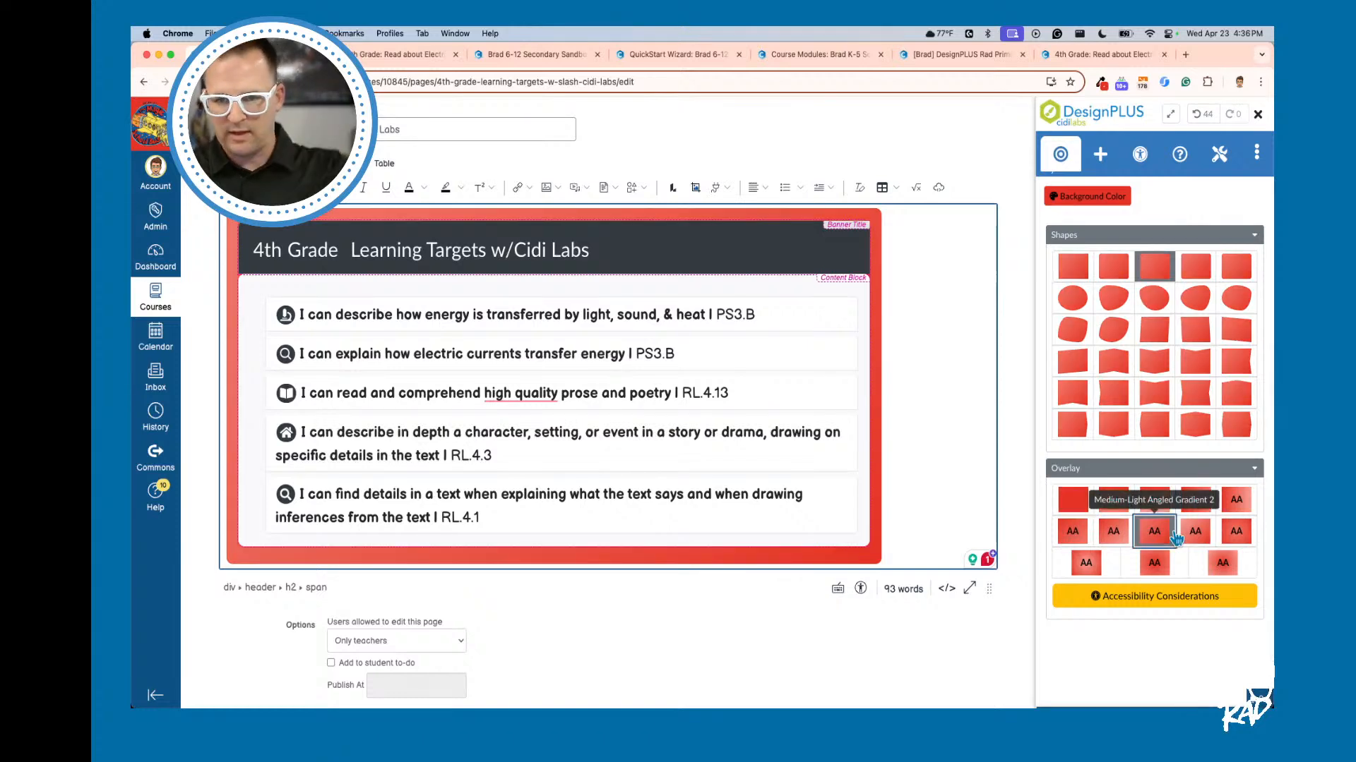
pyautogui.click(1114, 529)
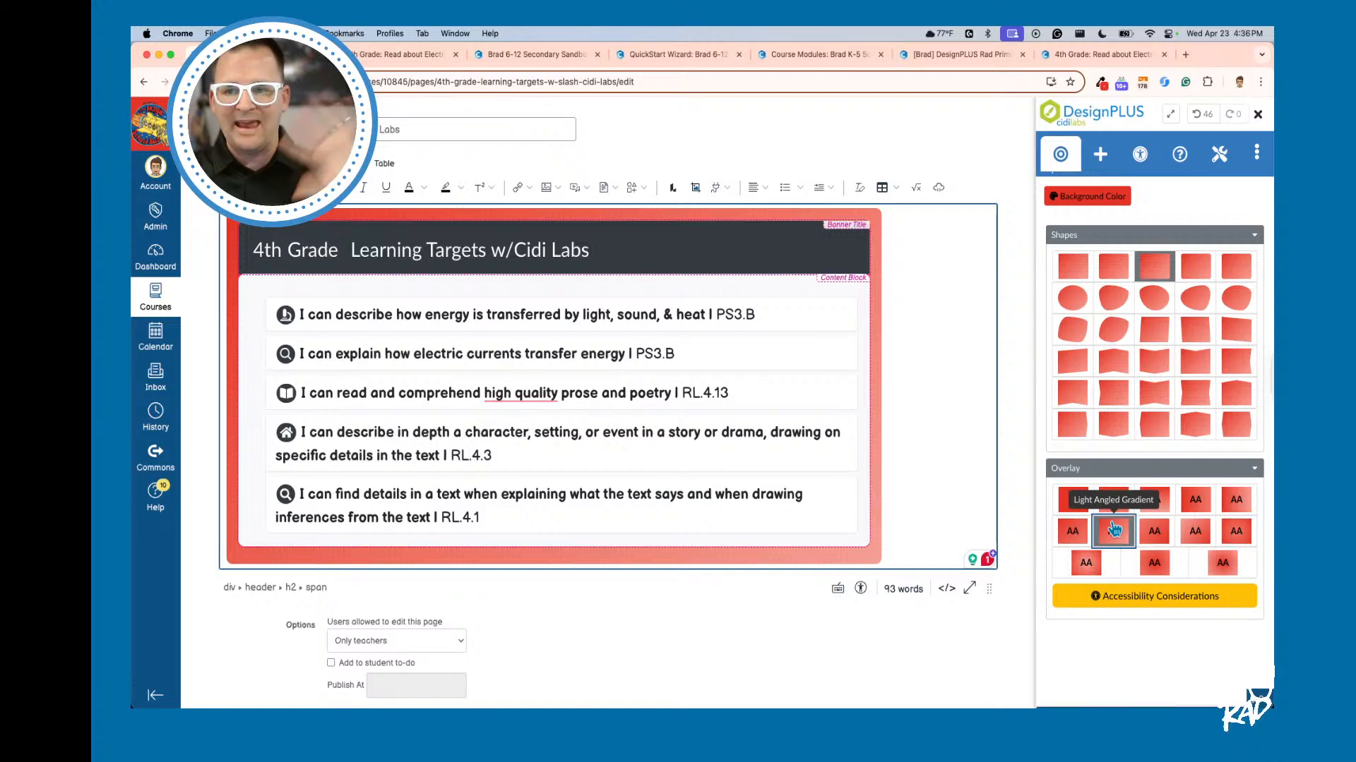
# Step: Open the attributes editor for the div that holds the page background
pyautogui.scroll(3, 1105, 451)
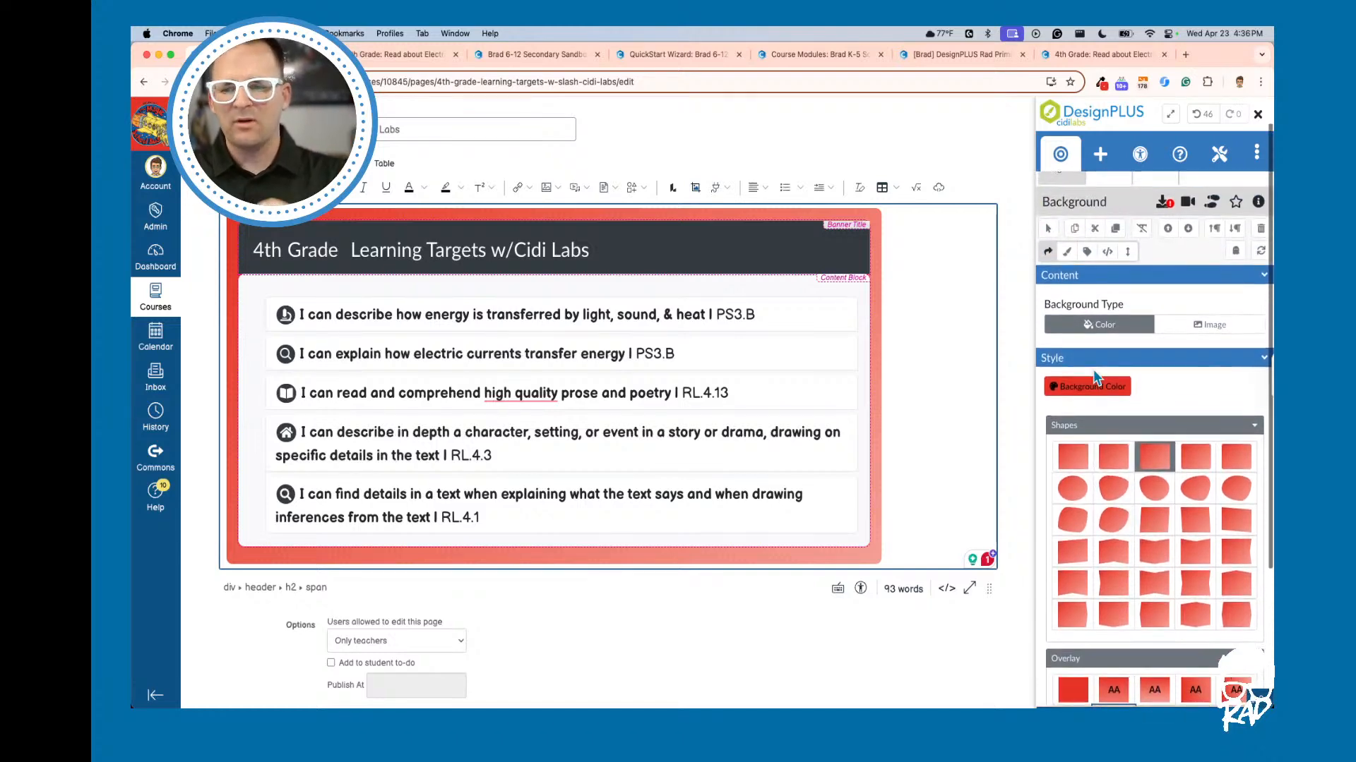
pyautogui.scroll(1, 1096, 376)
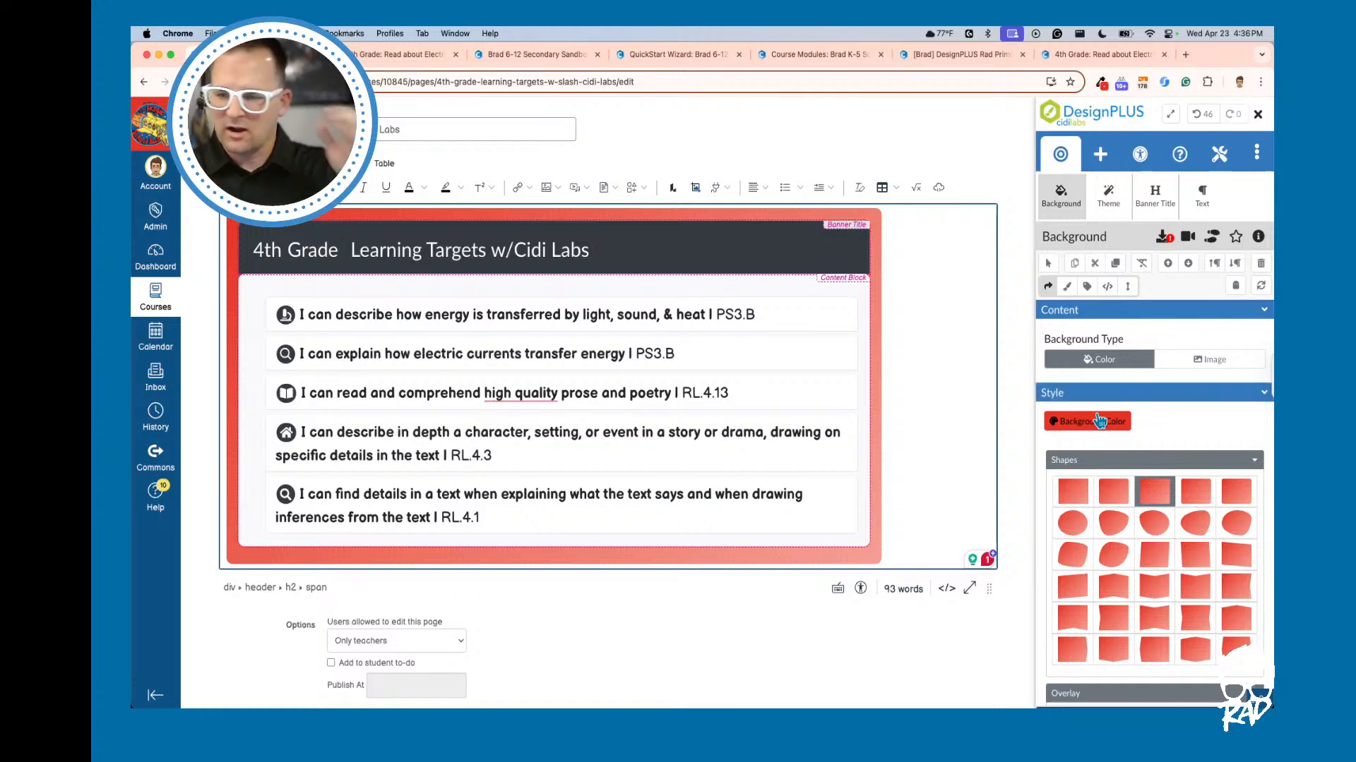
pyautogui.scroll(2, 1095, 433)
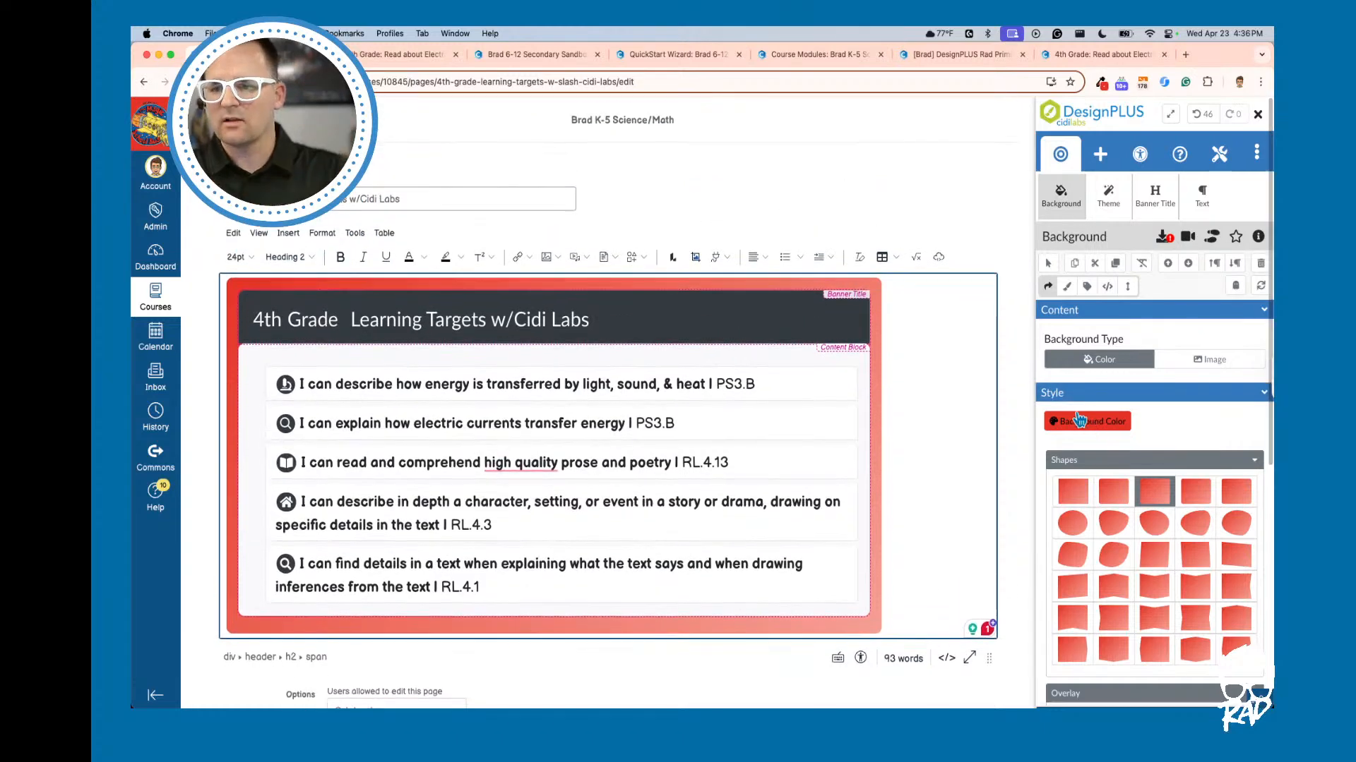
pyautogui.scroll(-1, 979, 388)
pyautogui.click(1074, 263)
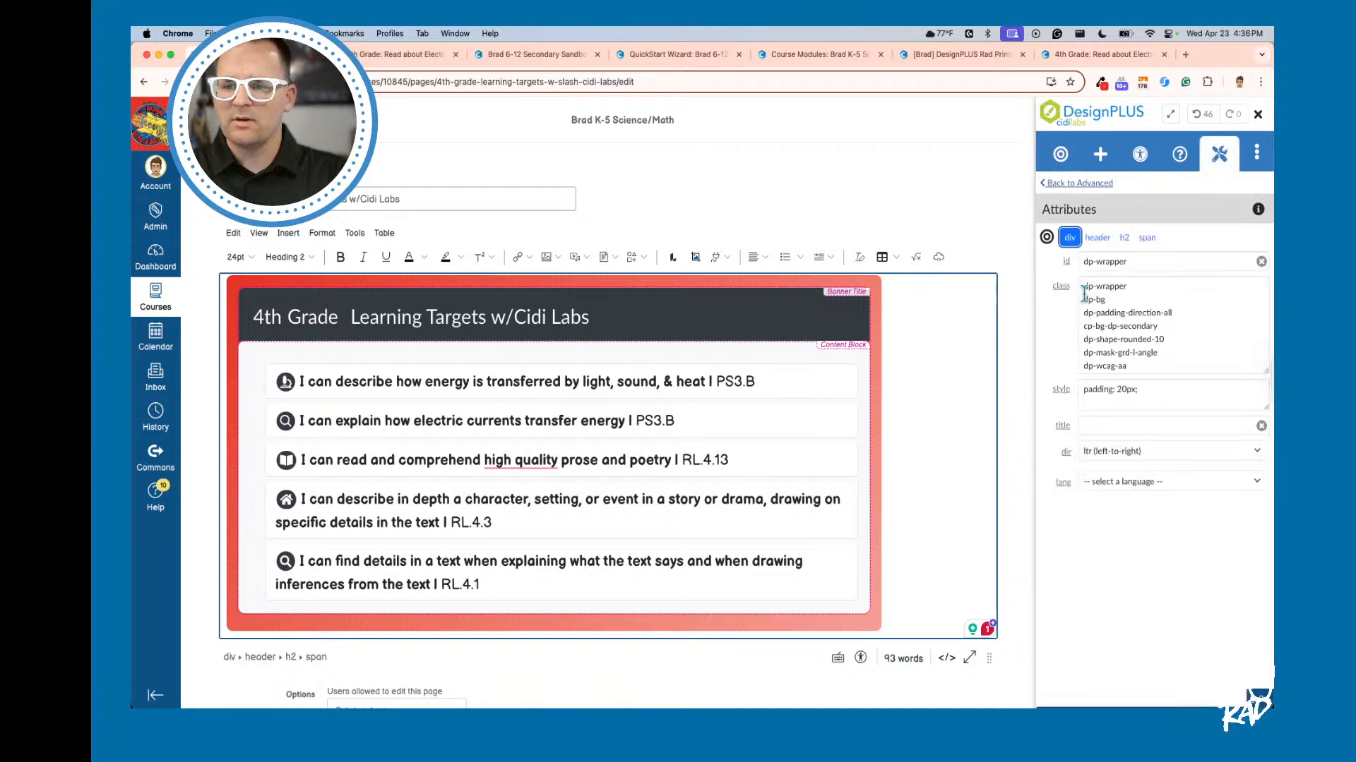
pyautogui.scroll(-1, 1094, 271)
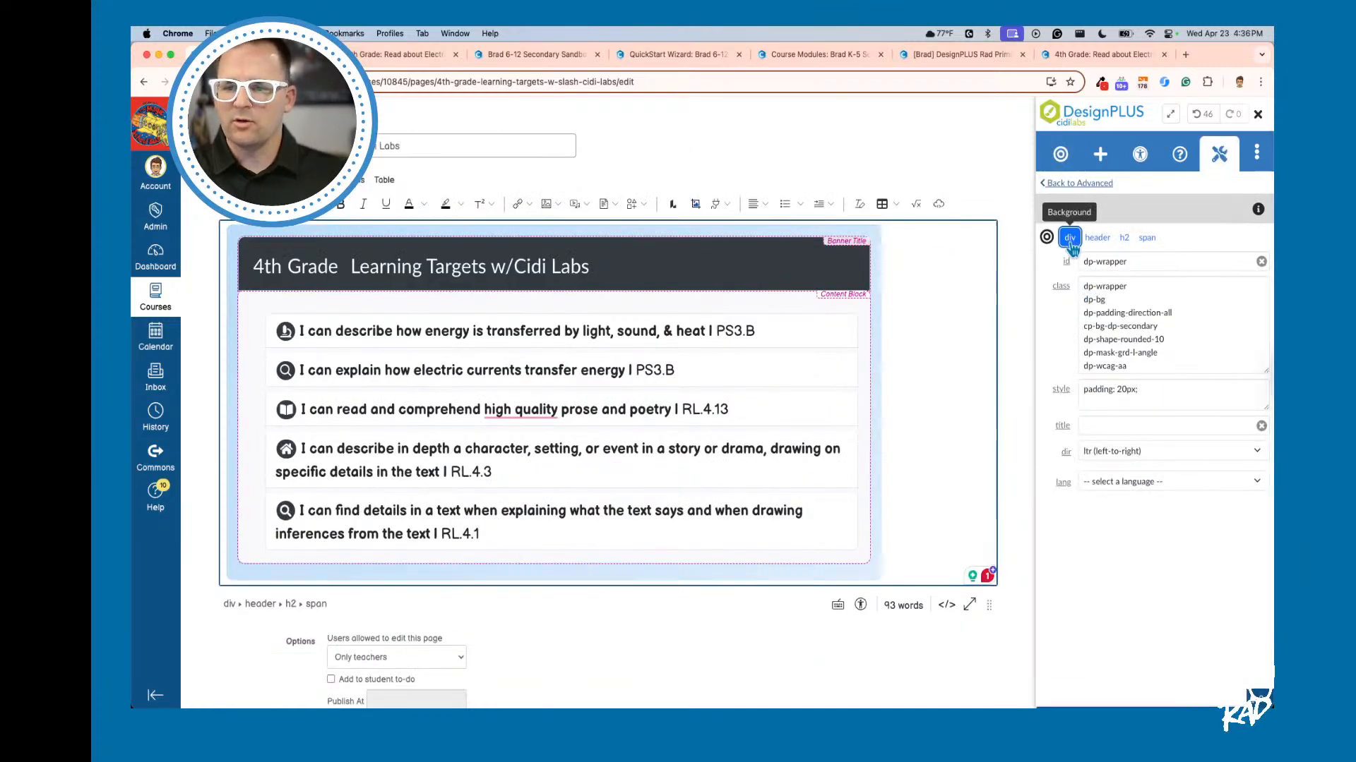
# Step: View the page's HTML source, return to the rich text editor and reopen the attributes of the background div
pyautogui.click(946, 612)
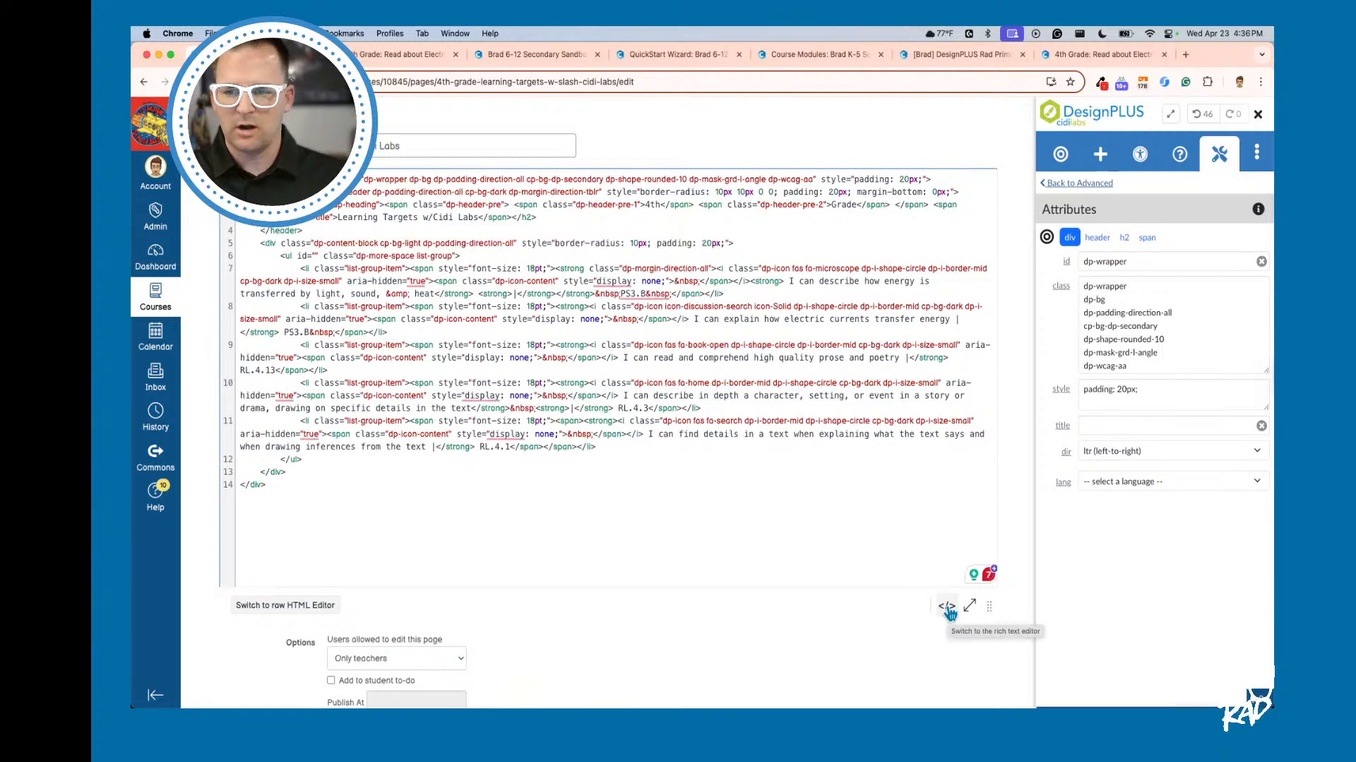
pyautogui.click(947, 609)
pyautogui.click(1070, 183)
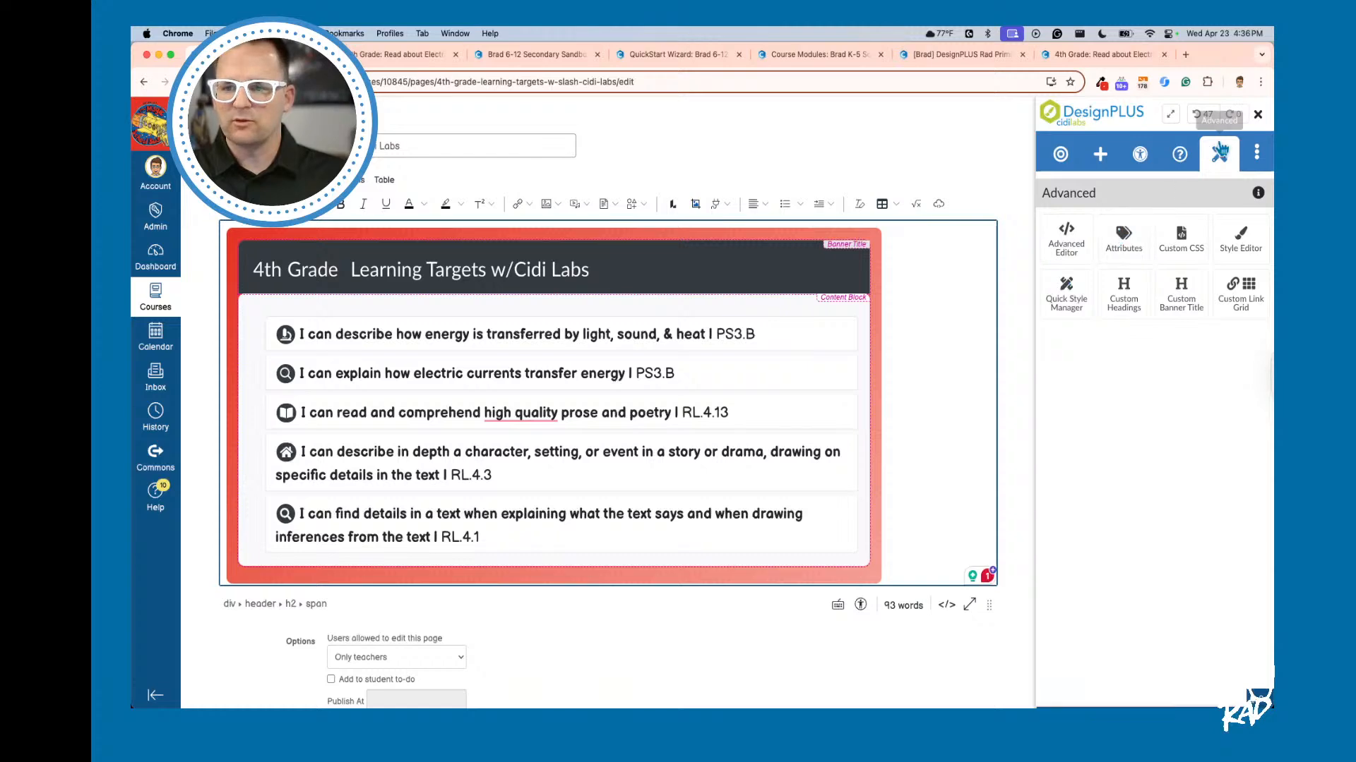
pyautogui.click(1126, 239)
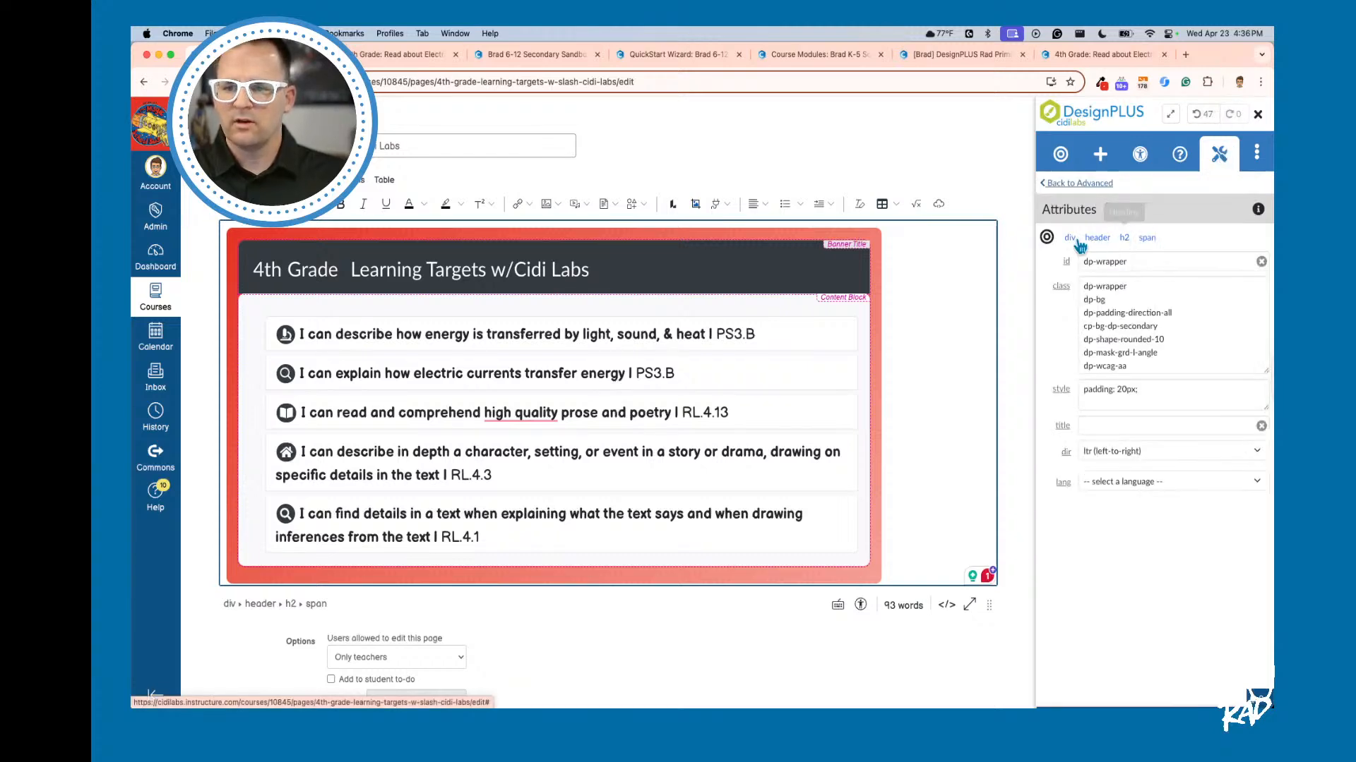
pyautogui.click(1071, 238)
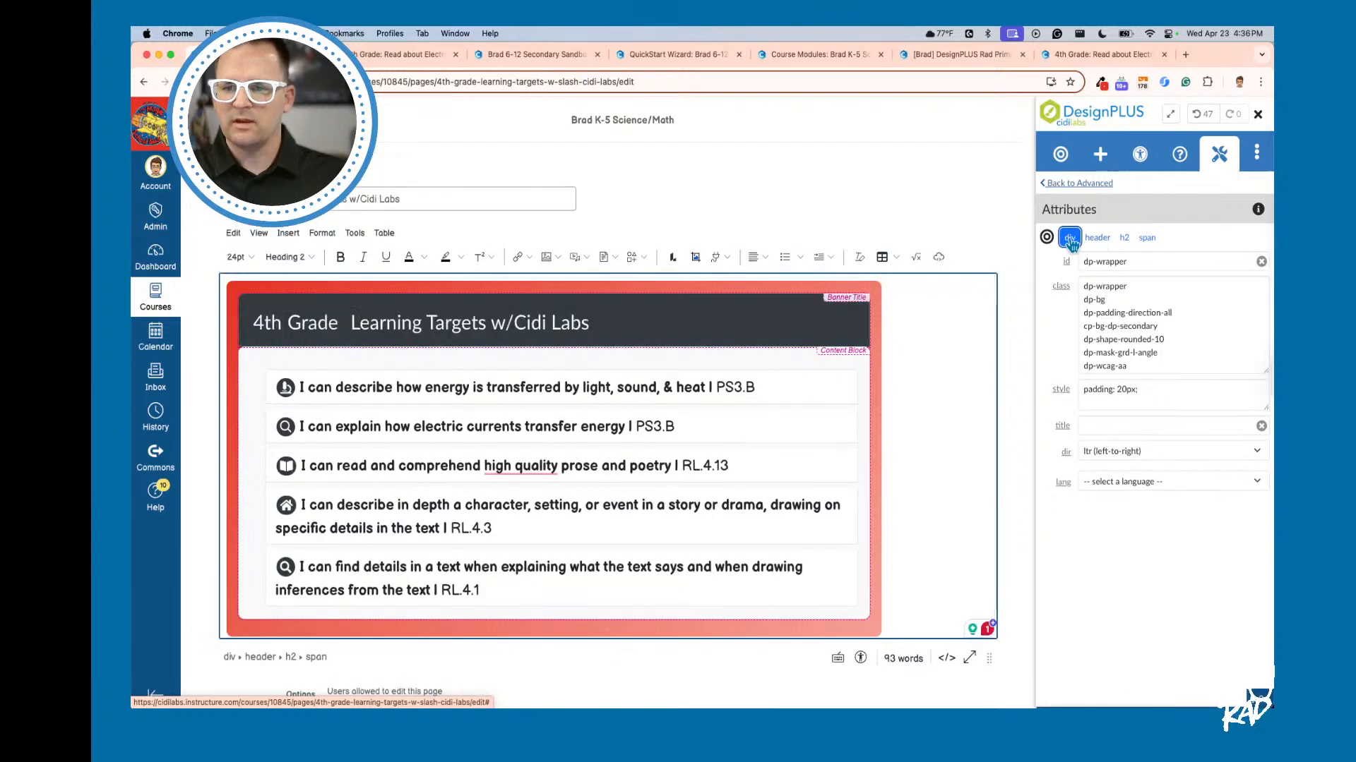
pyautogui.click(1071, 241)
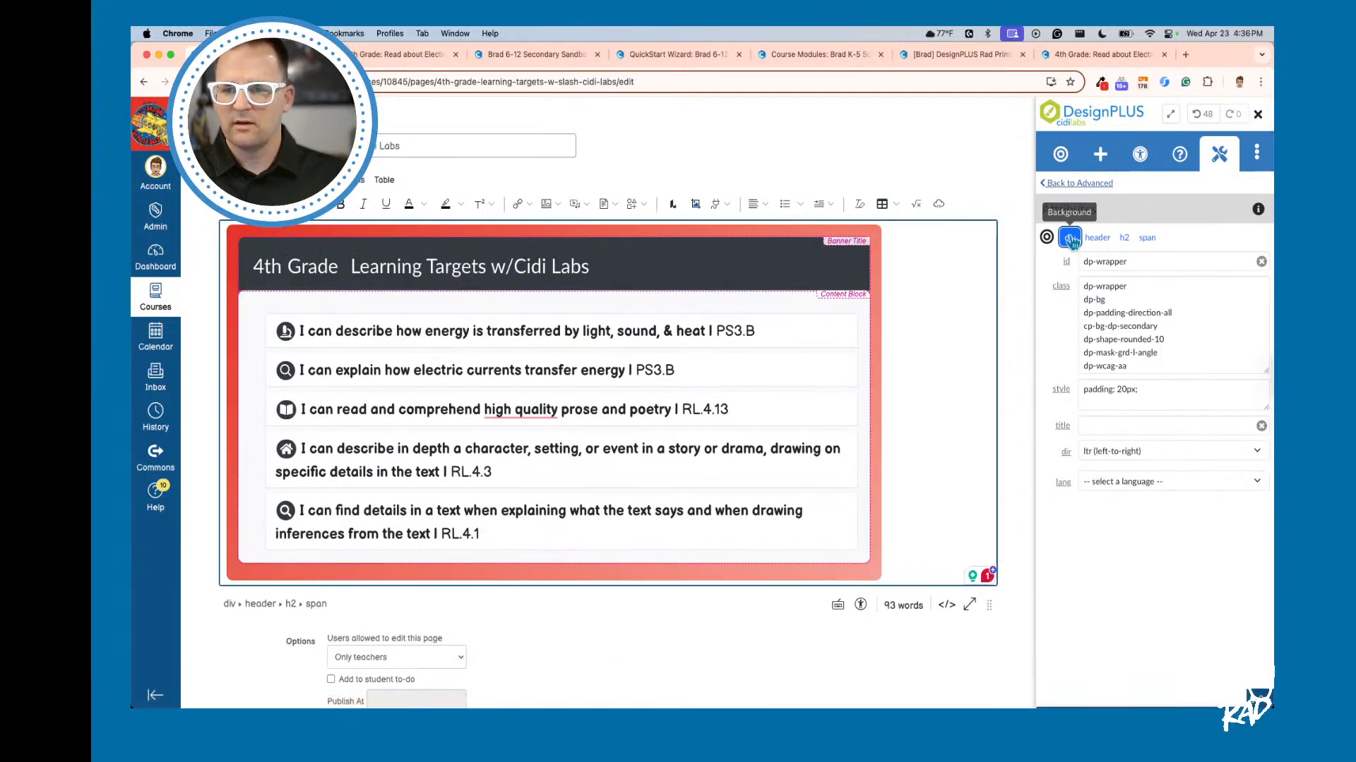
# Step: End the div's padding: 20px style with a semicolon and copy the 90deg background linear-gradient example from the CSS linear-gradient() reference page
pyautogui.click(1150, 390)
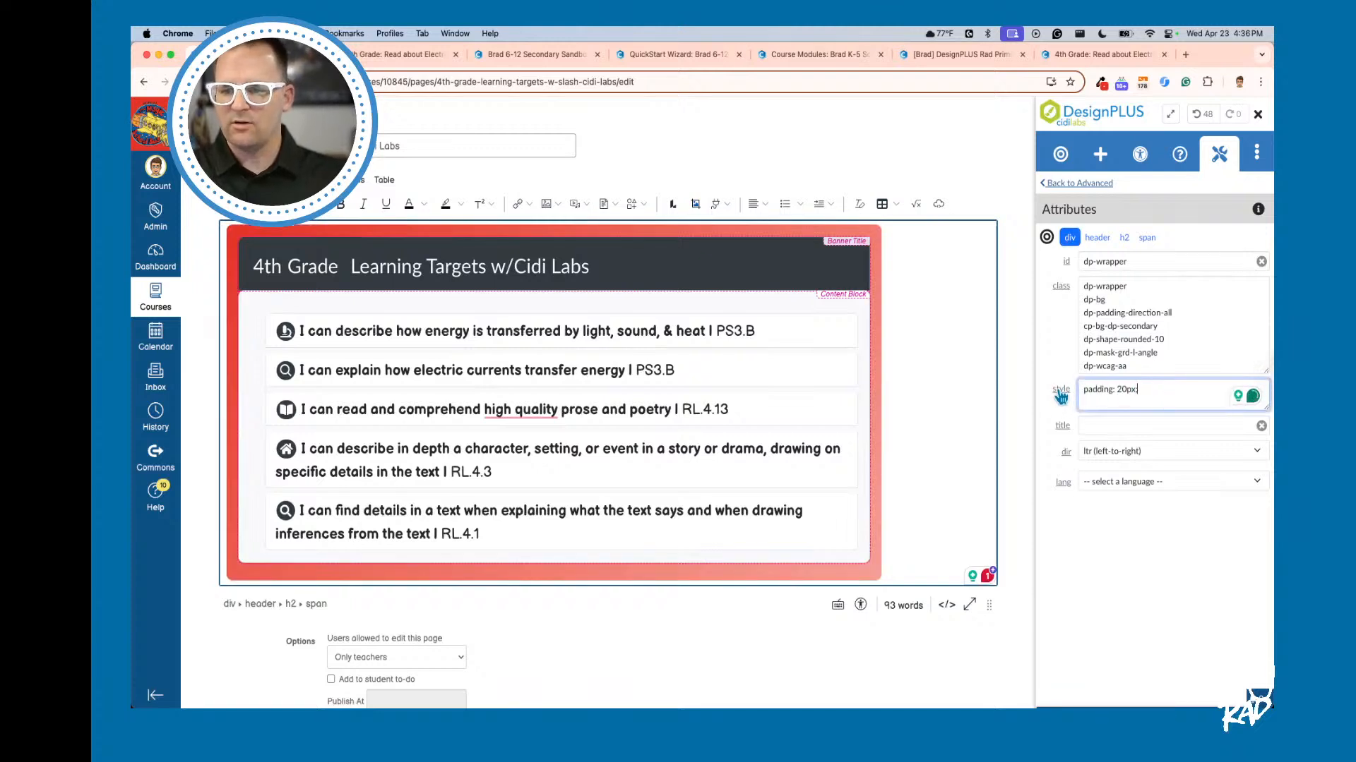
pyautogui.write(';')
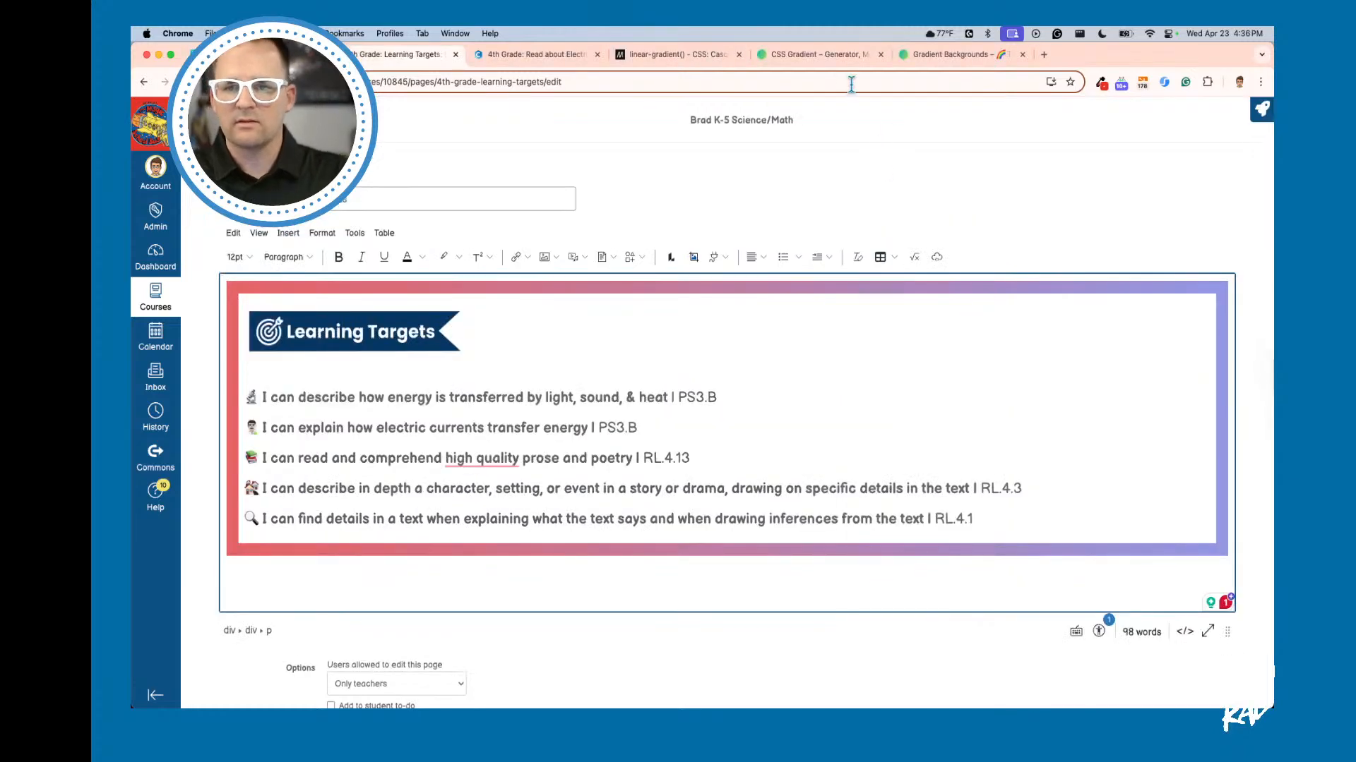
pyautogui.click(818, 63)
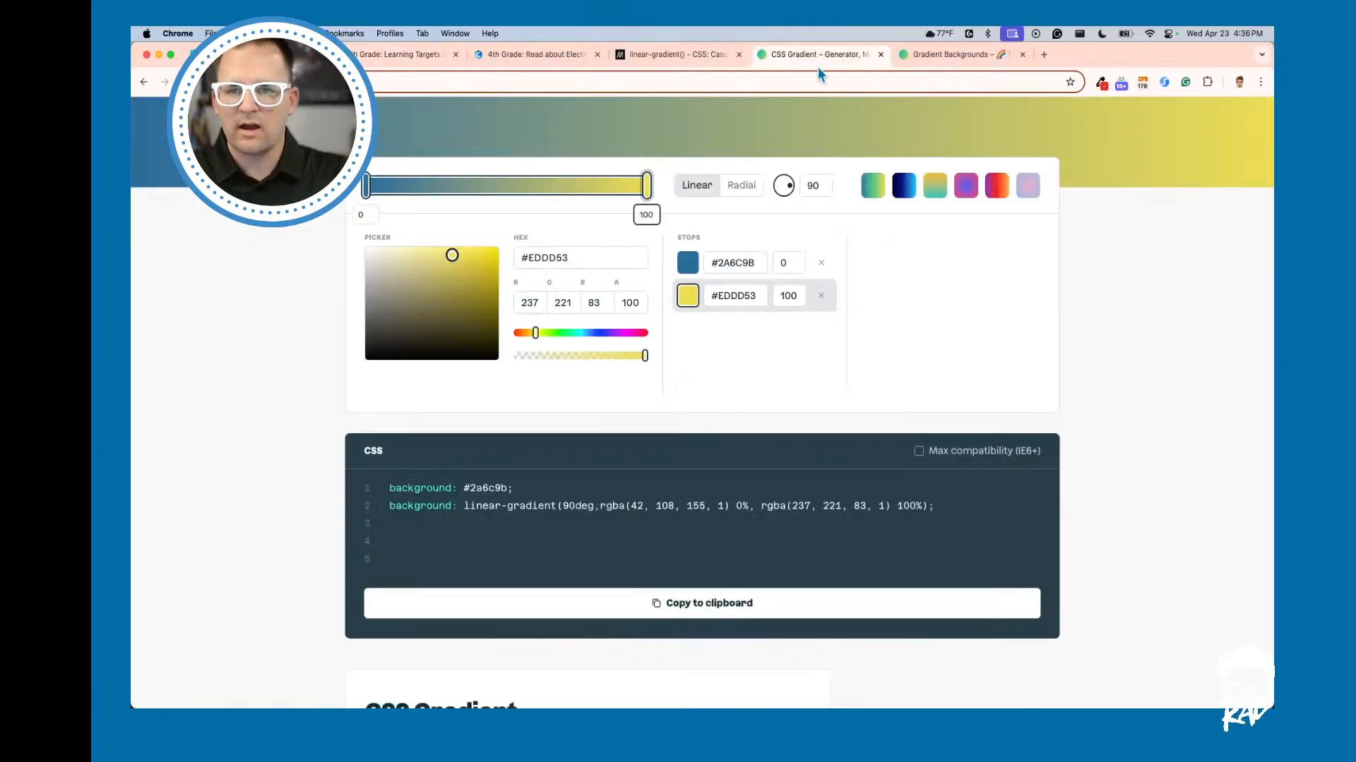
pyautogui.click(679, 63)
pyautogui.tripleClick(596, 434)
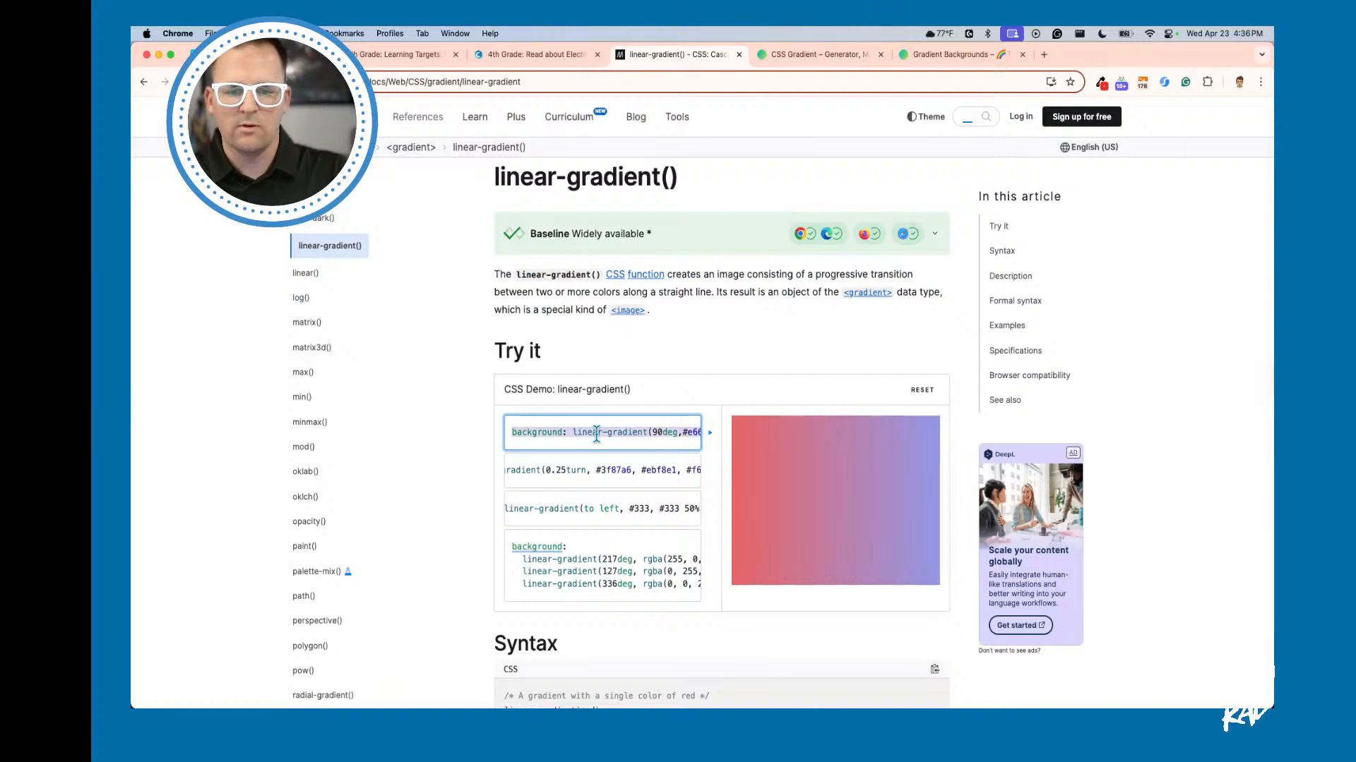
# Step: Add background: linear-gradient(90deg,#e66465, #9198e5); on a new line of the background div's style attribute
pyautogui.press('super+grave')
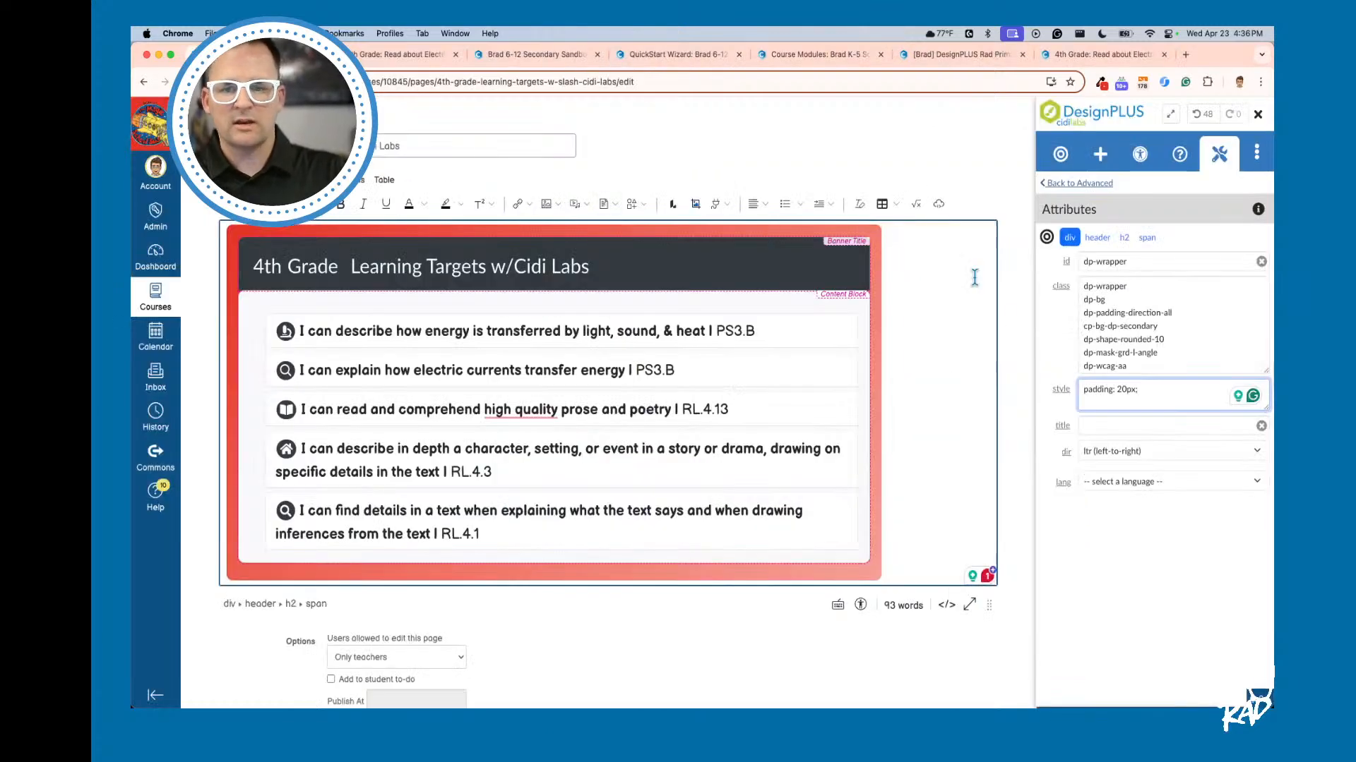
pyautogui.press('Return')
pyautogui.write('background: linear-gradient(90deg,#e66465, #9198e5);')
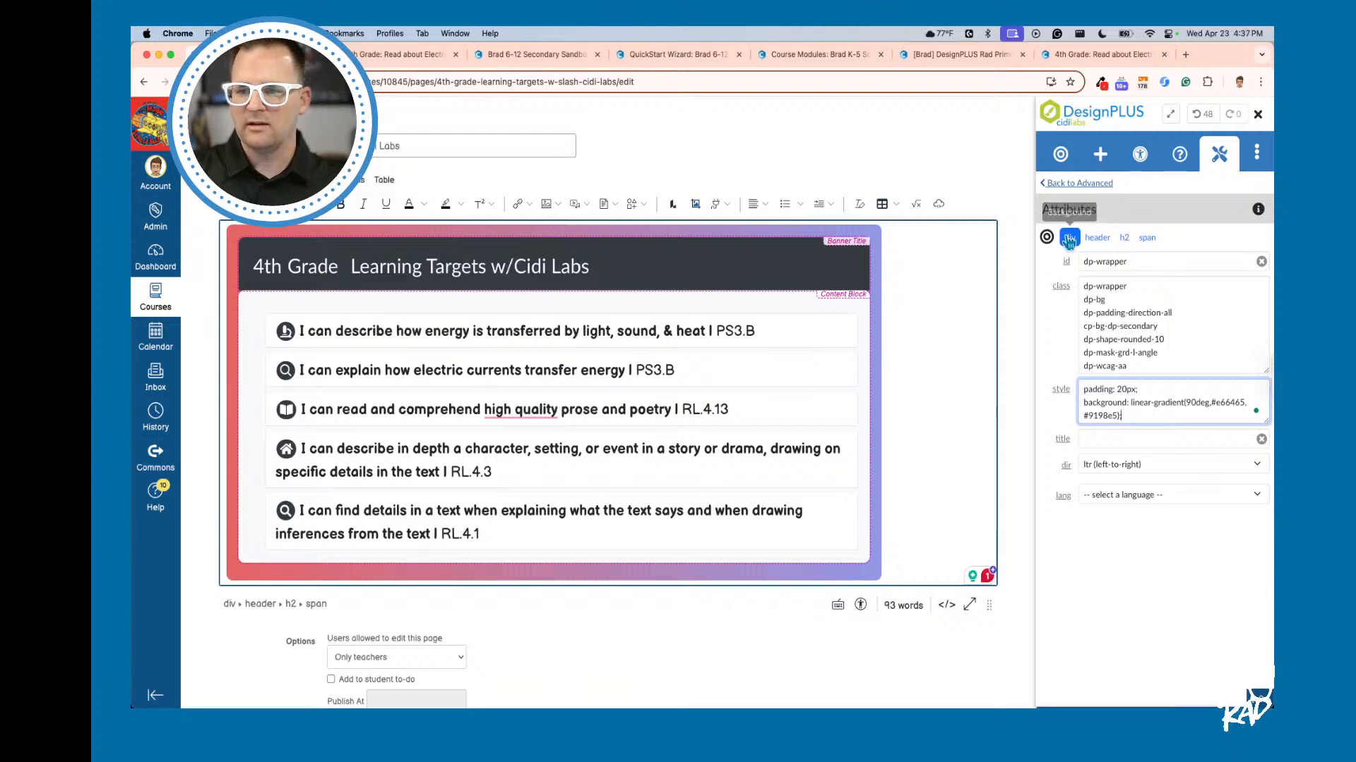
pyautogui.tripleClick(1147, 409)
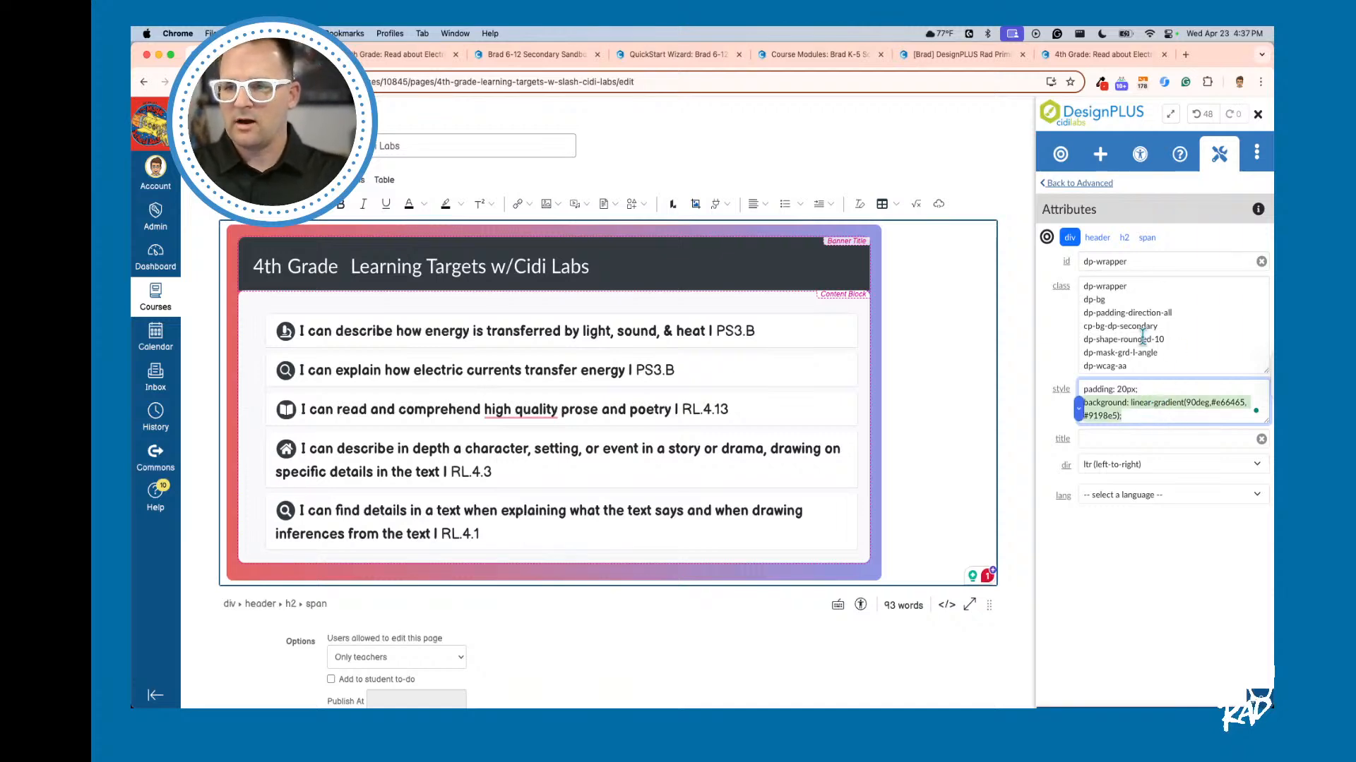
pyautogui.click(1130, 409)
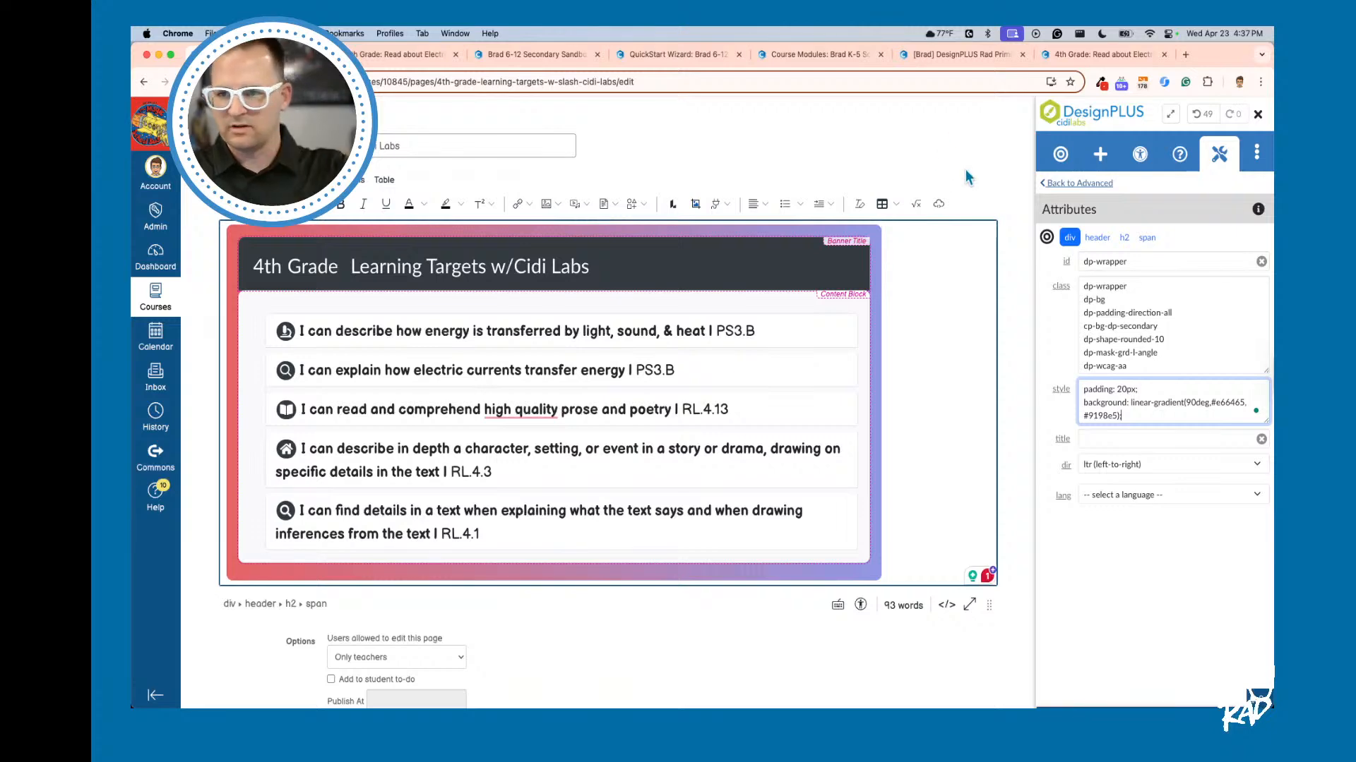
# Step: Pick the dark blue of the Canvas global navigation bar from the page with the browser's color picker extension
pyautogui.click(1100, 83)
pyautogui.click(1100, 83)
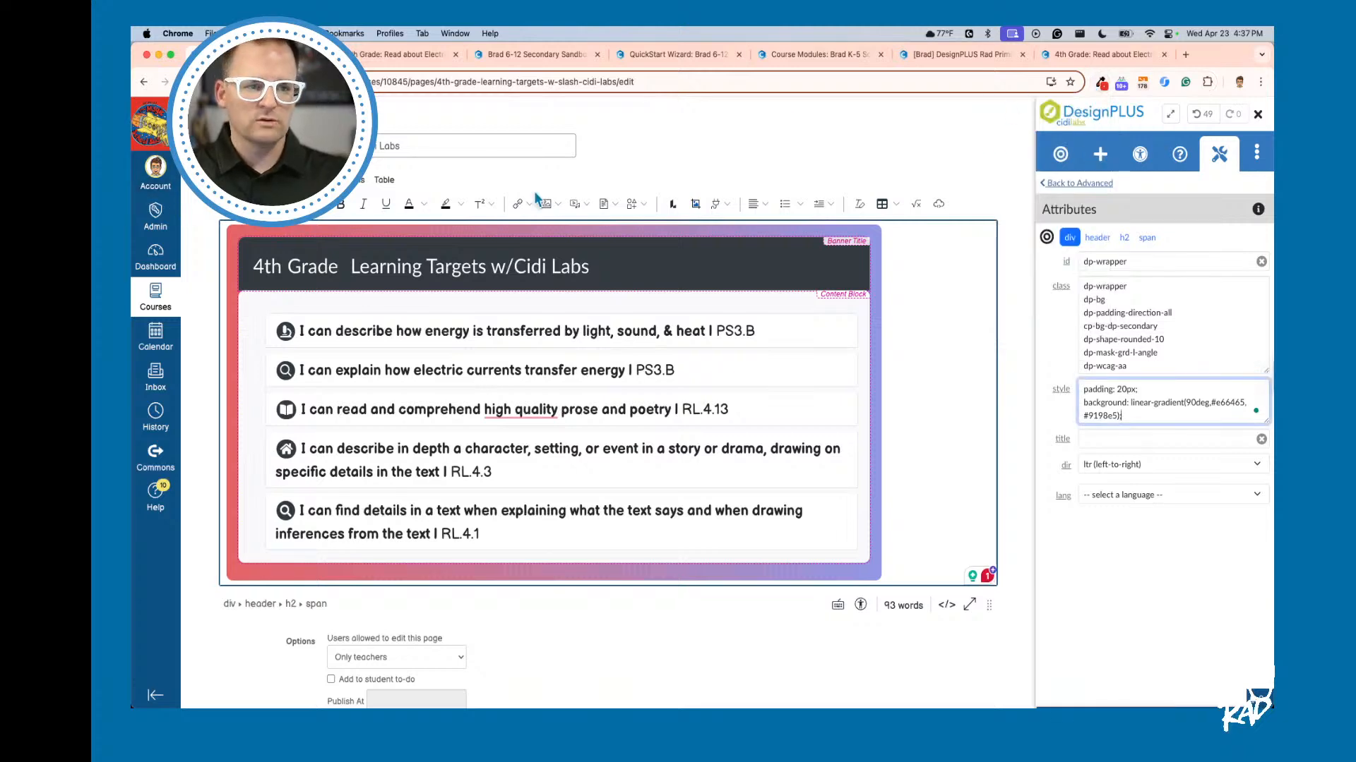
pyautogui.click(1100, 85)
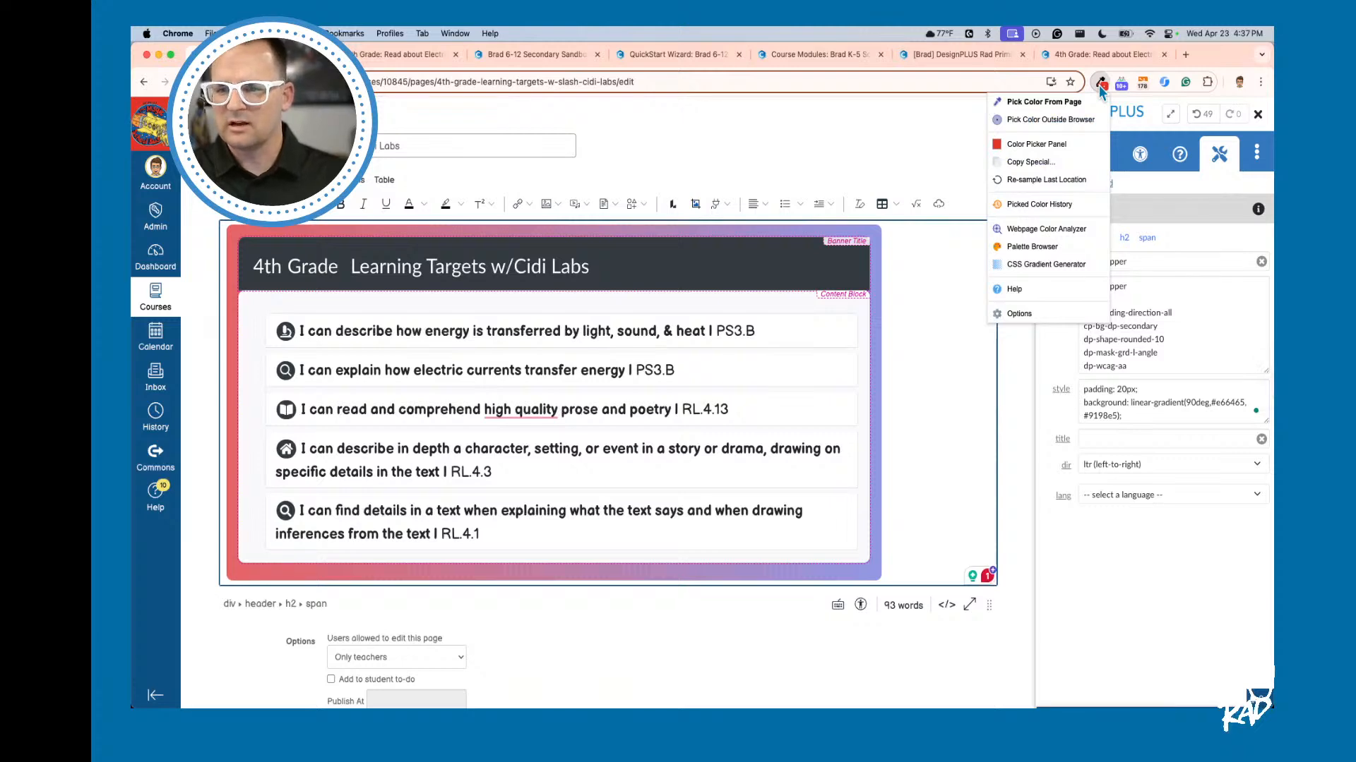
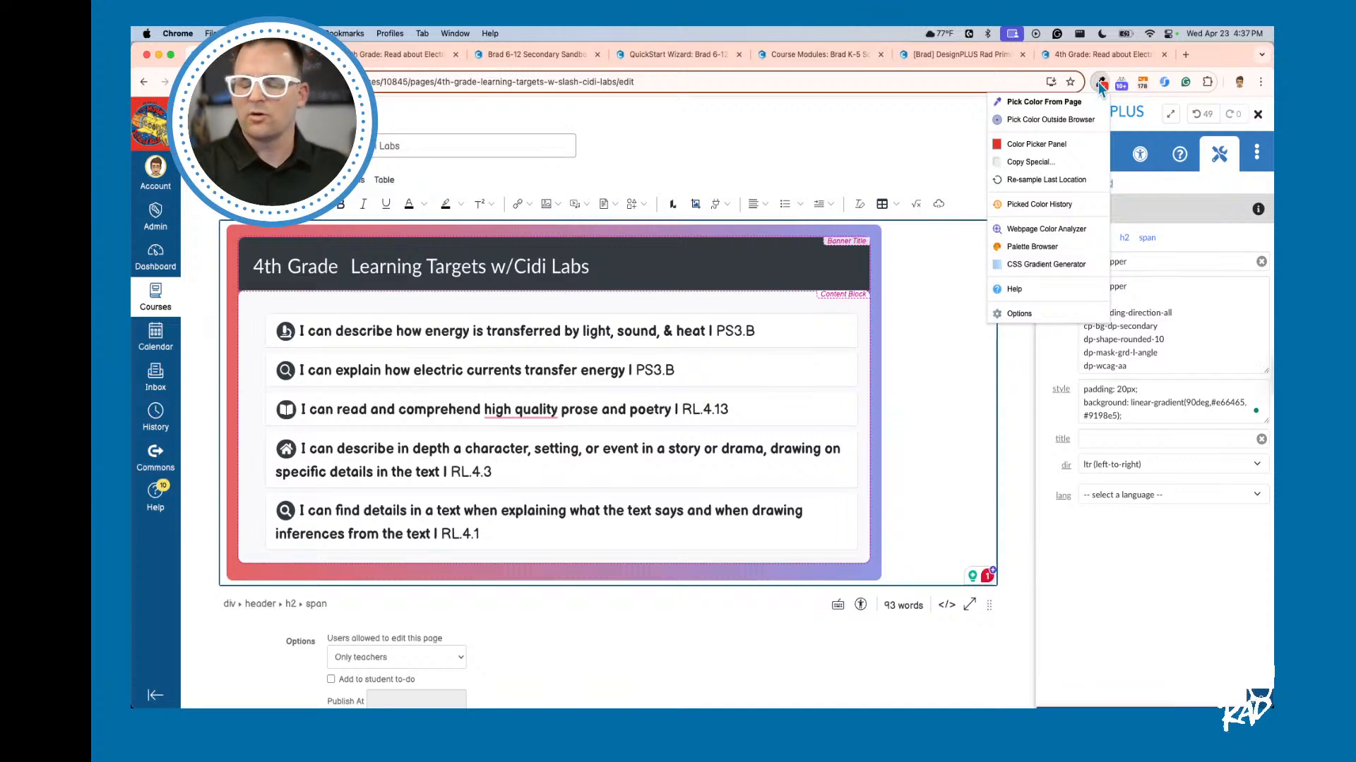
pyautogui.click(1027, 106)
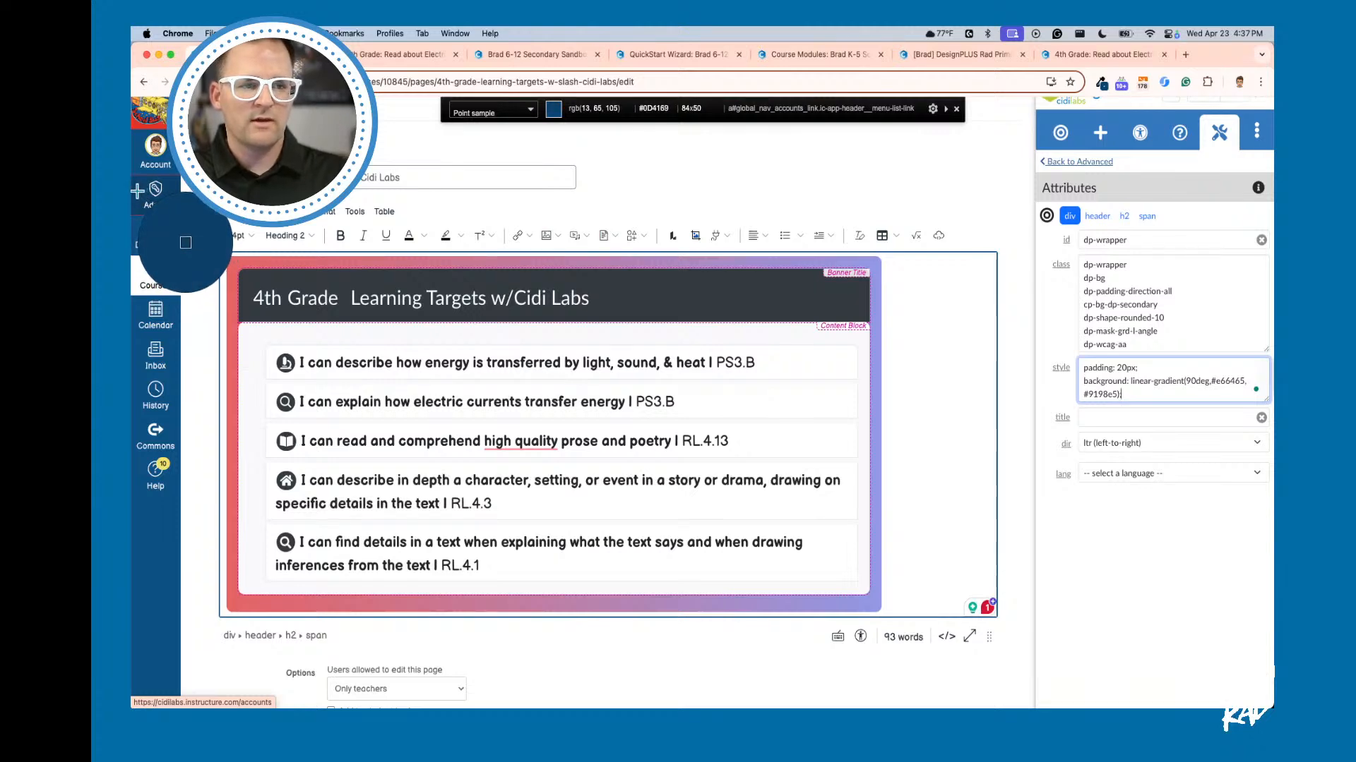
pyautogui.click(186, 242)
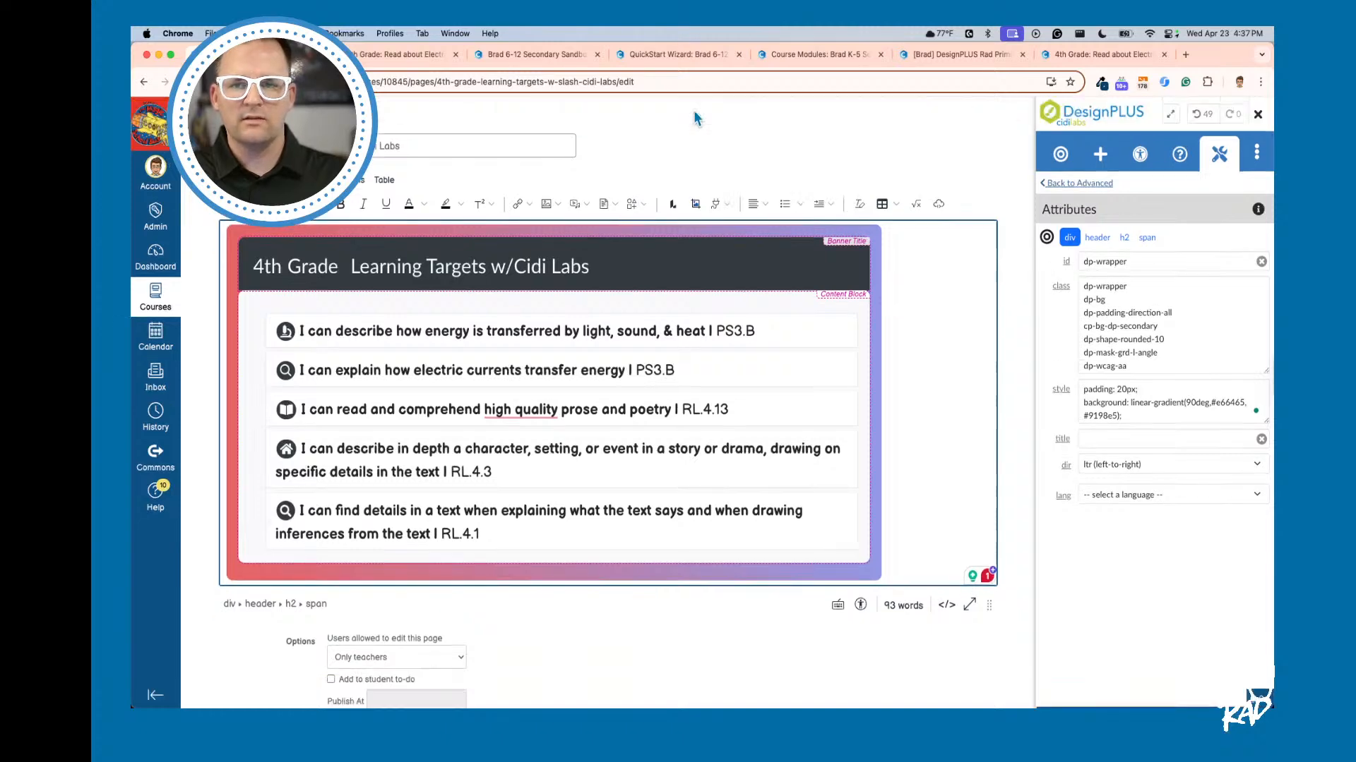
# Step: Replace the background gradient's start color with #0D4169 and its end color with the red e53426 from the color picker's history
pyautogui.doubleClick(1222, 403)
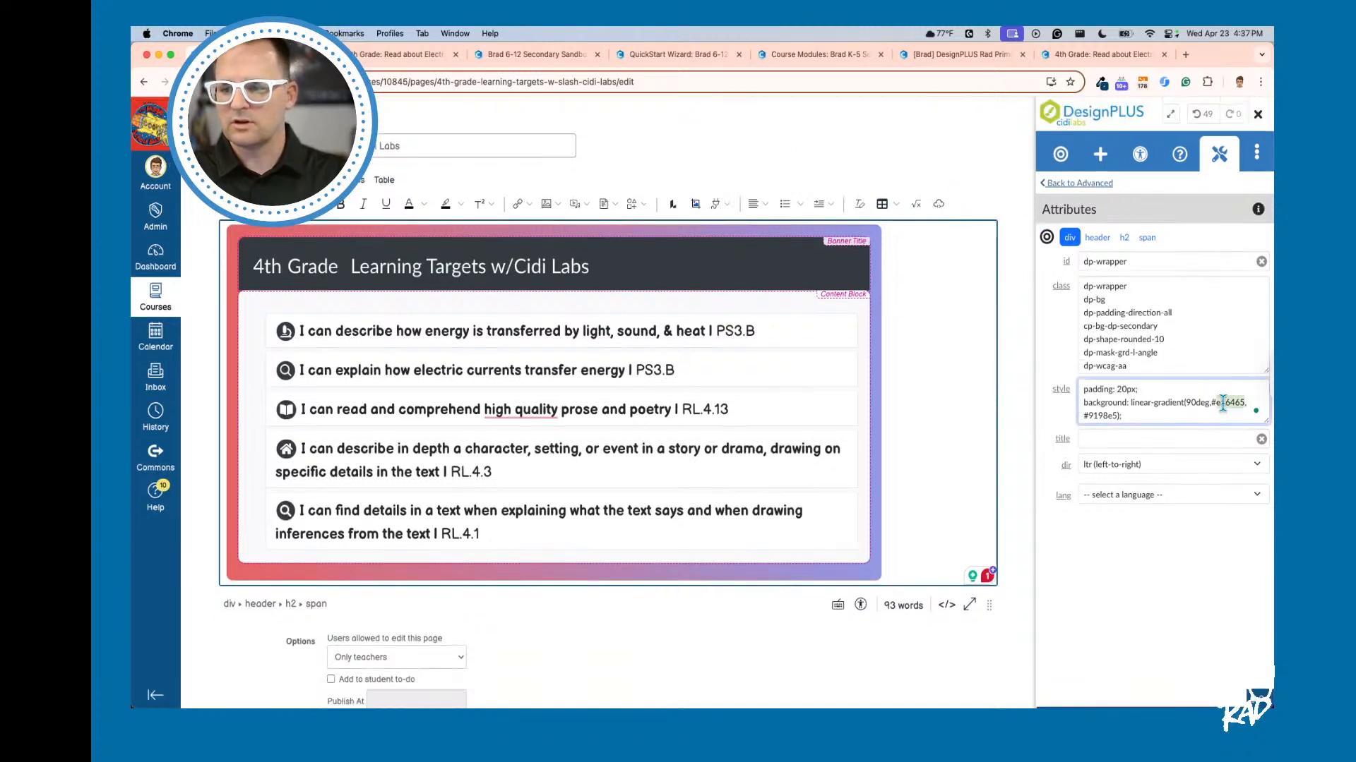
pyautogui.press('super+v')
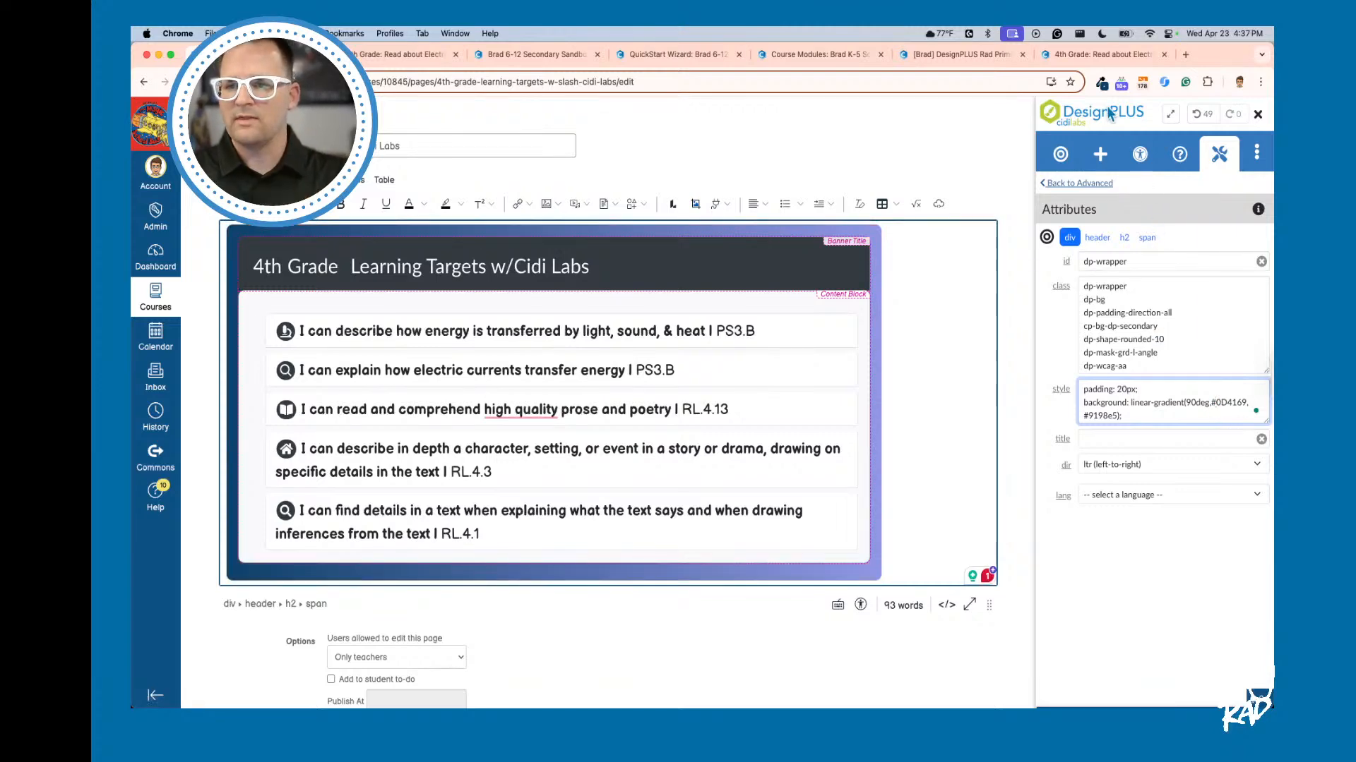
pyautogui.click(1100, 86)
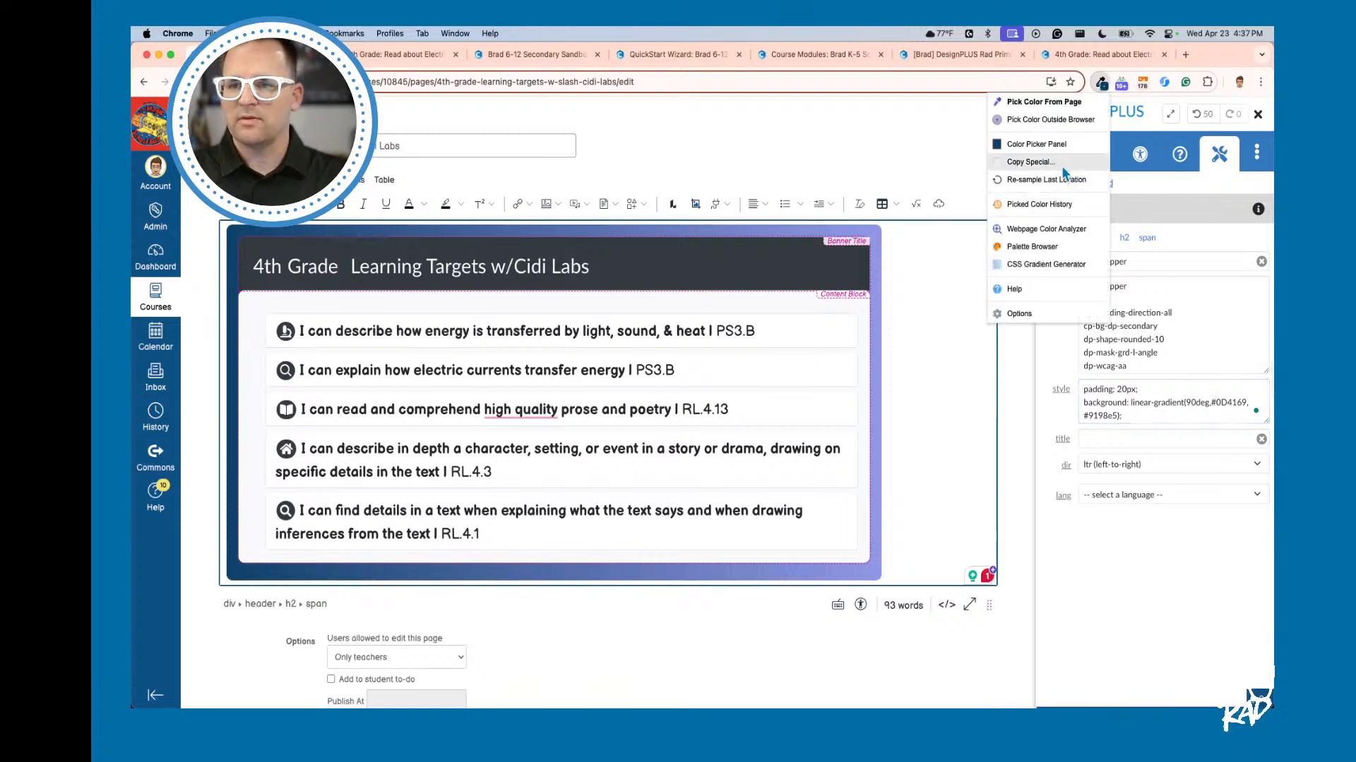
pyautogui.click(1052, 209)
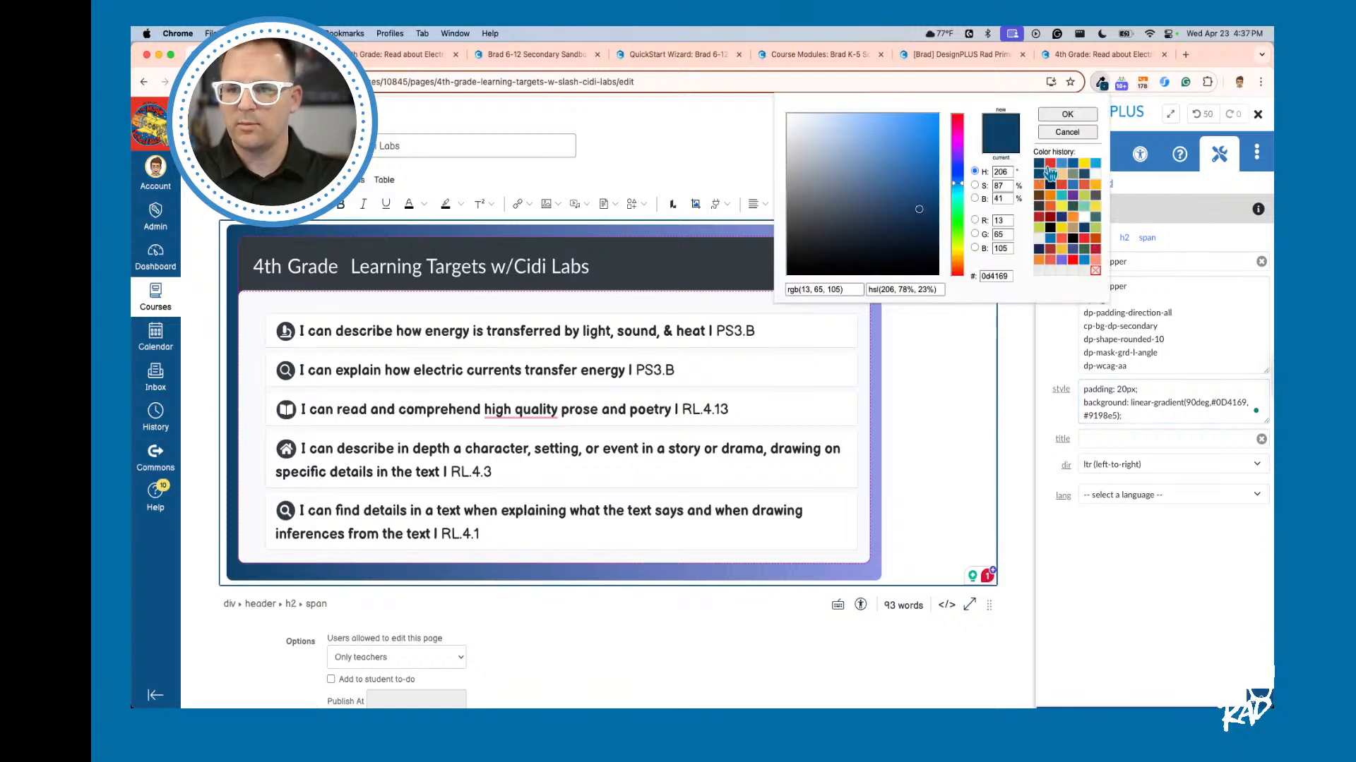
pyautogui.click(1051, 166)
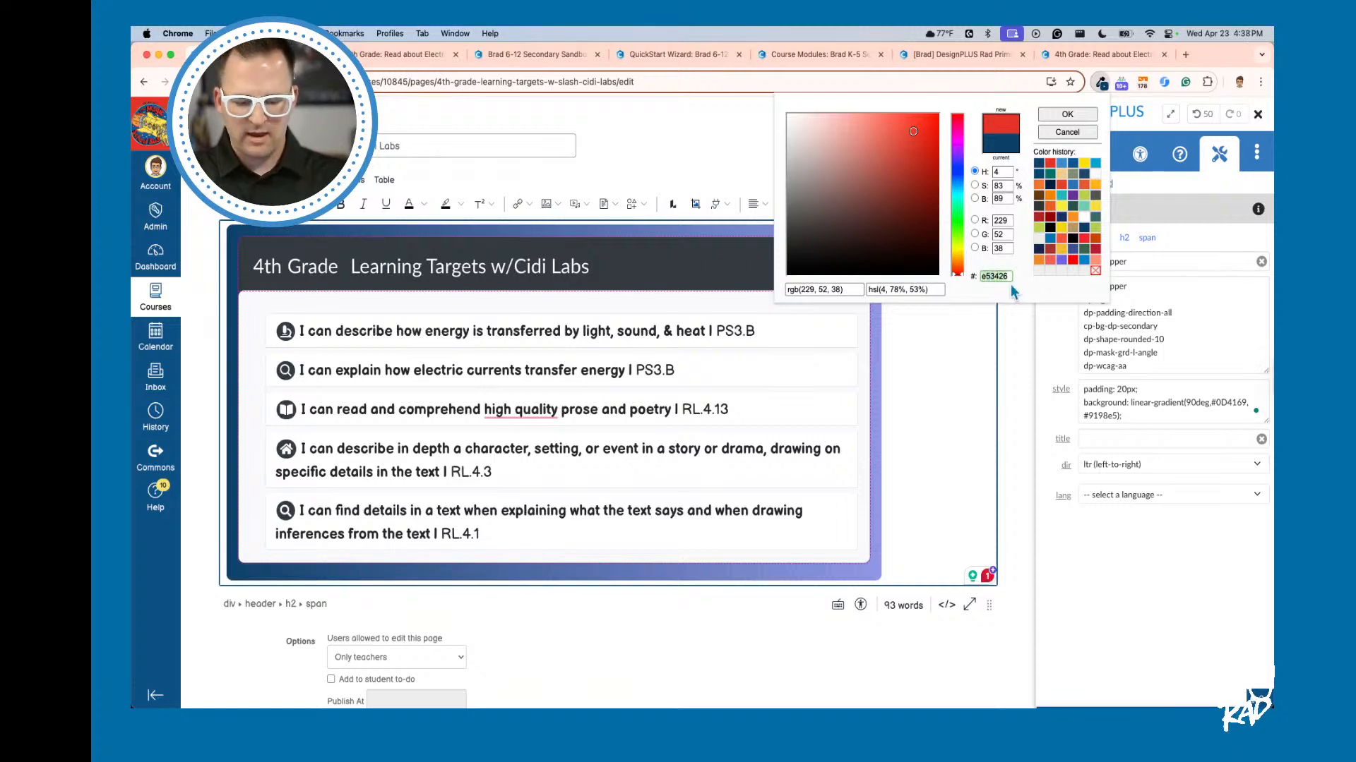
pyautogui.press('Return')
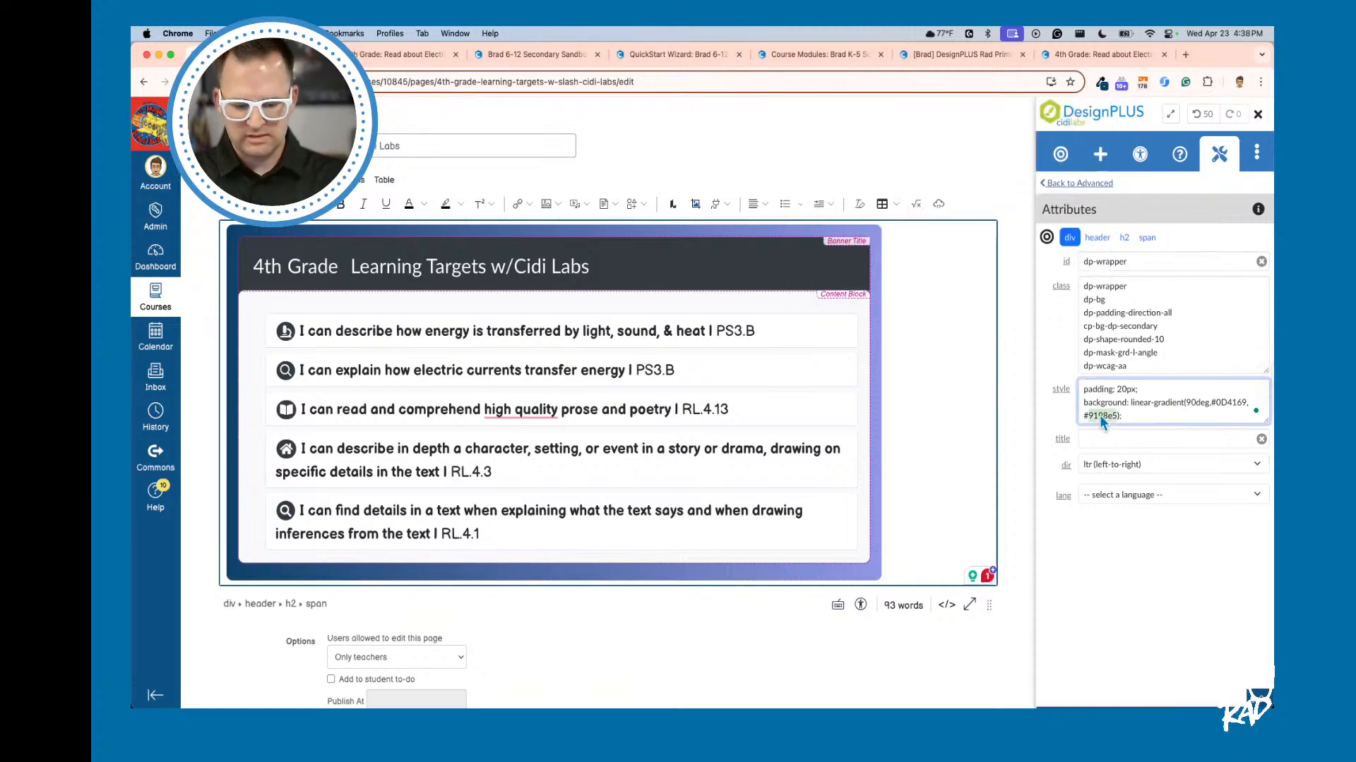
pyautogui.click(954, 417)
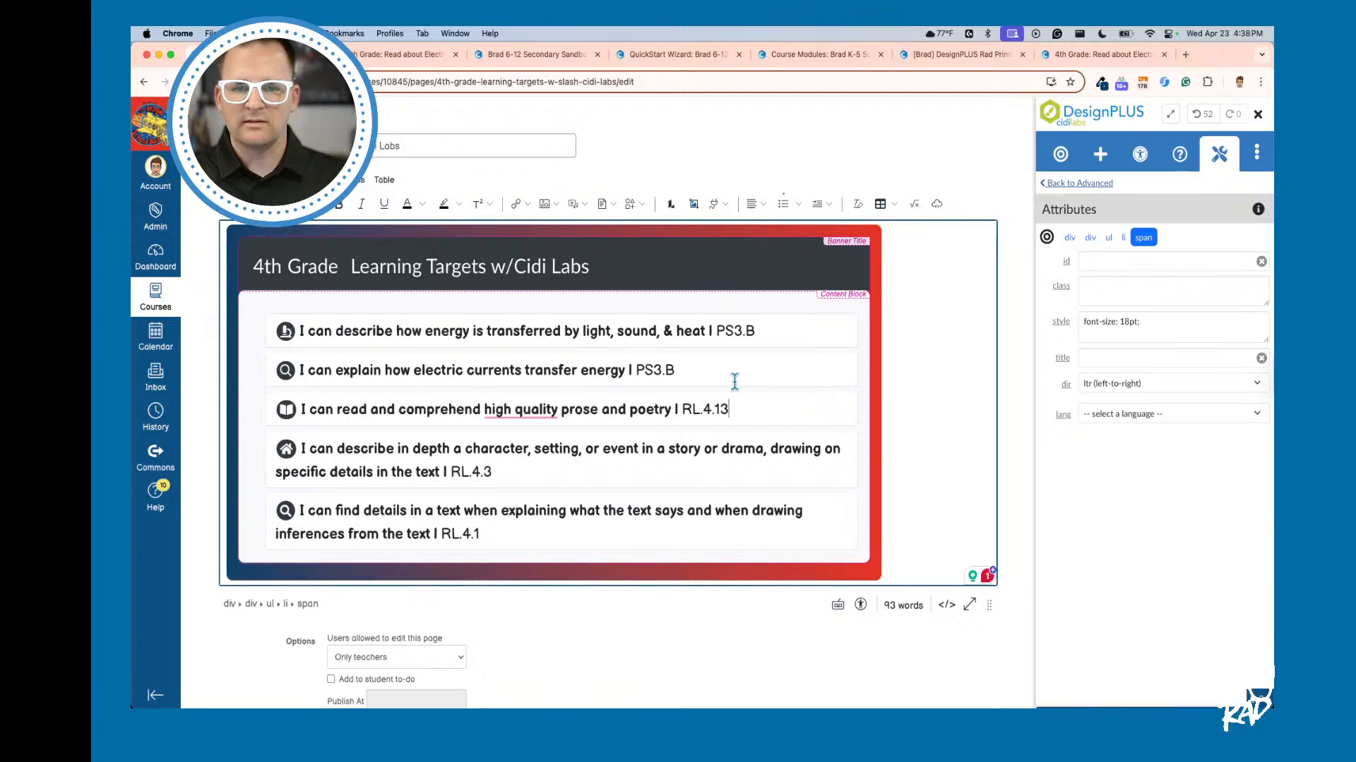
# Step: Examine the background's shape and overlay options, and review the linear-gradient line in the background div's style attribute
pyautogui.click(1061, 154)
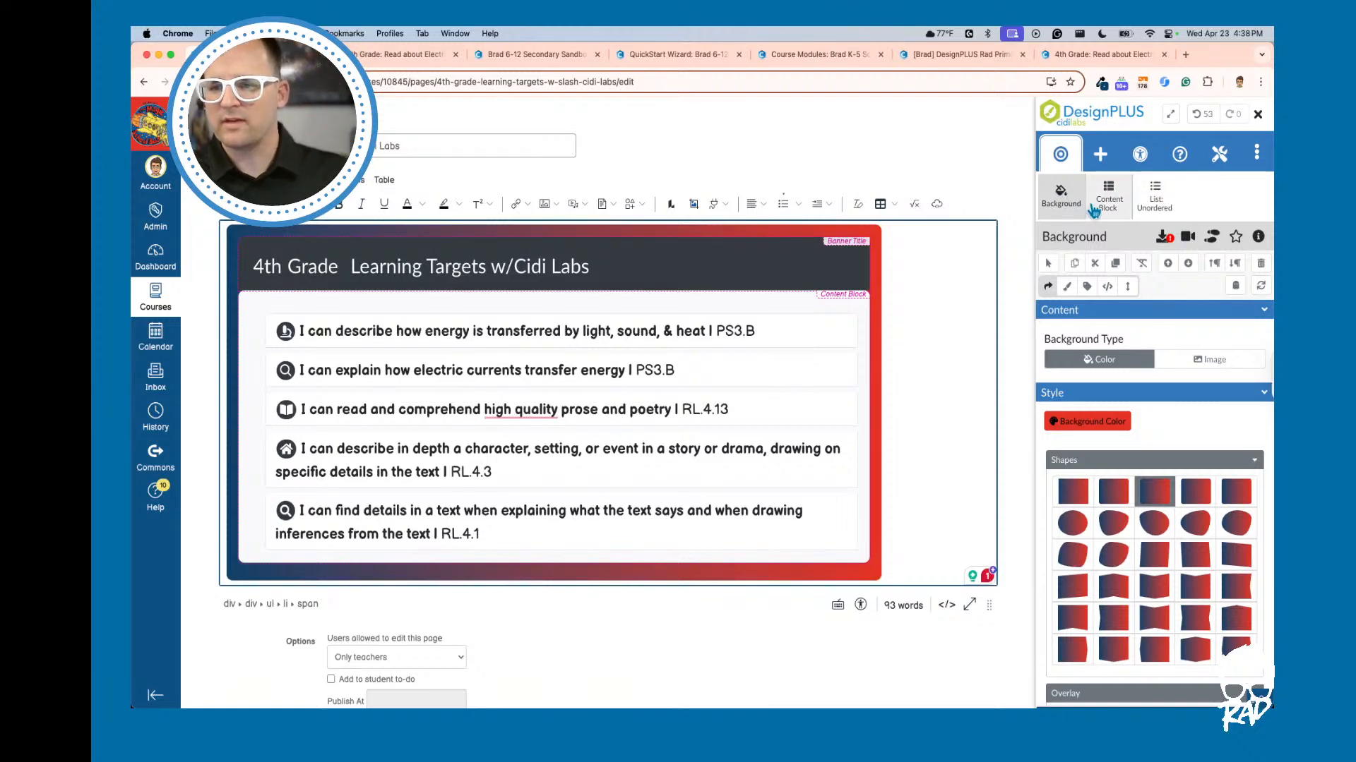
pyautogui.scroll(-3, 1104, 429)
pyautogui.scroll(-2, 1103, 428)
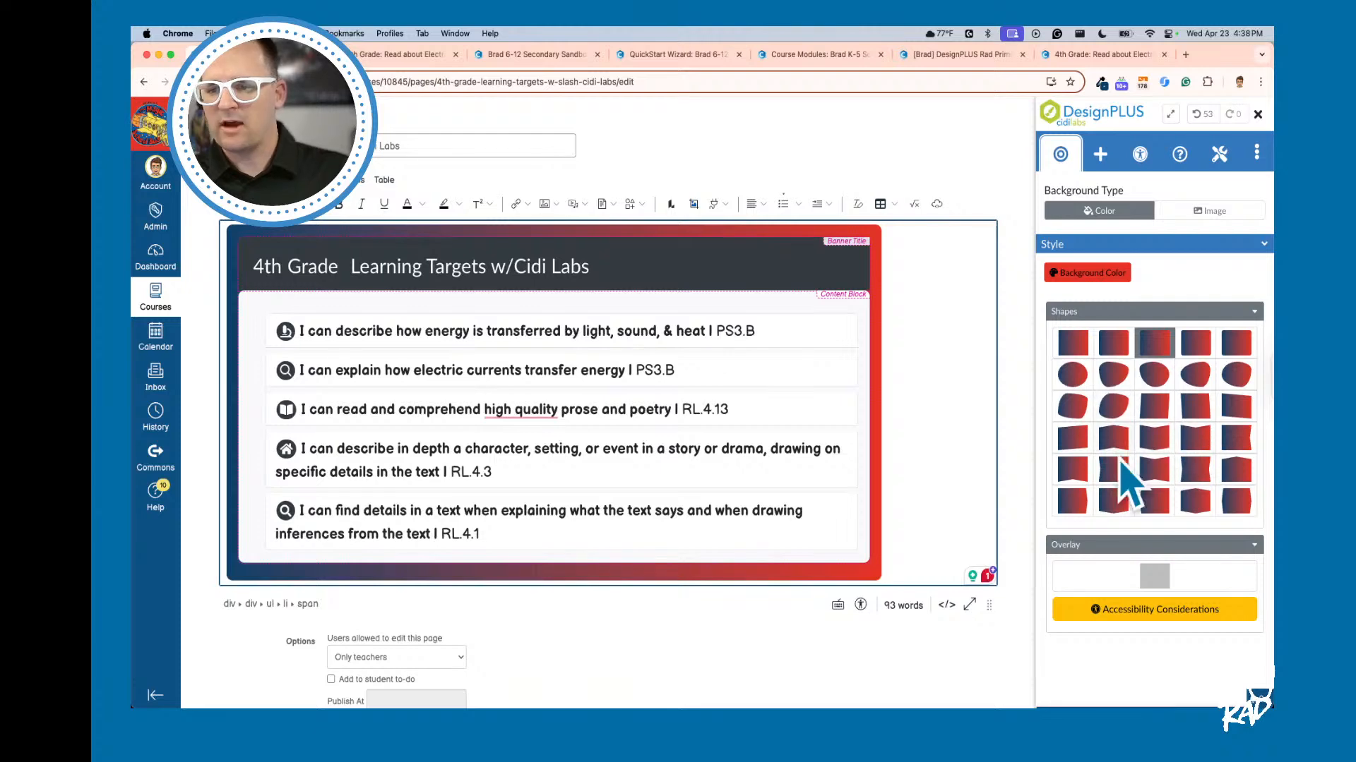
pyautogui.scroll(5, 1111, 508)
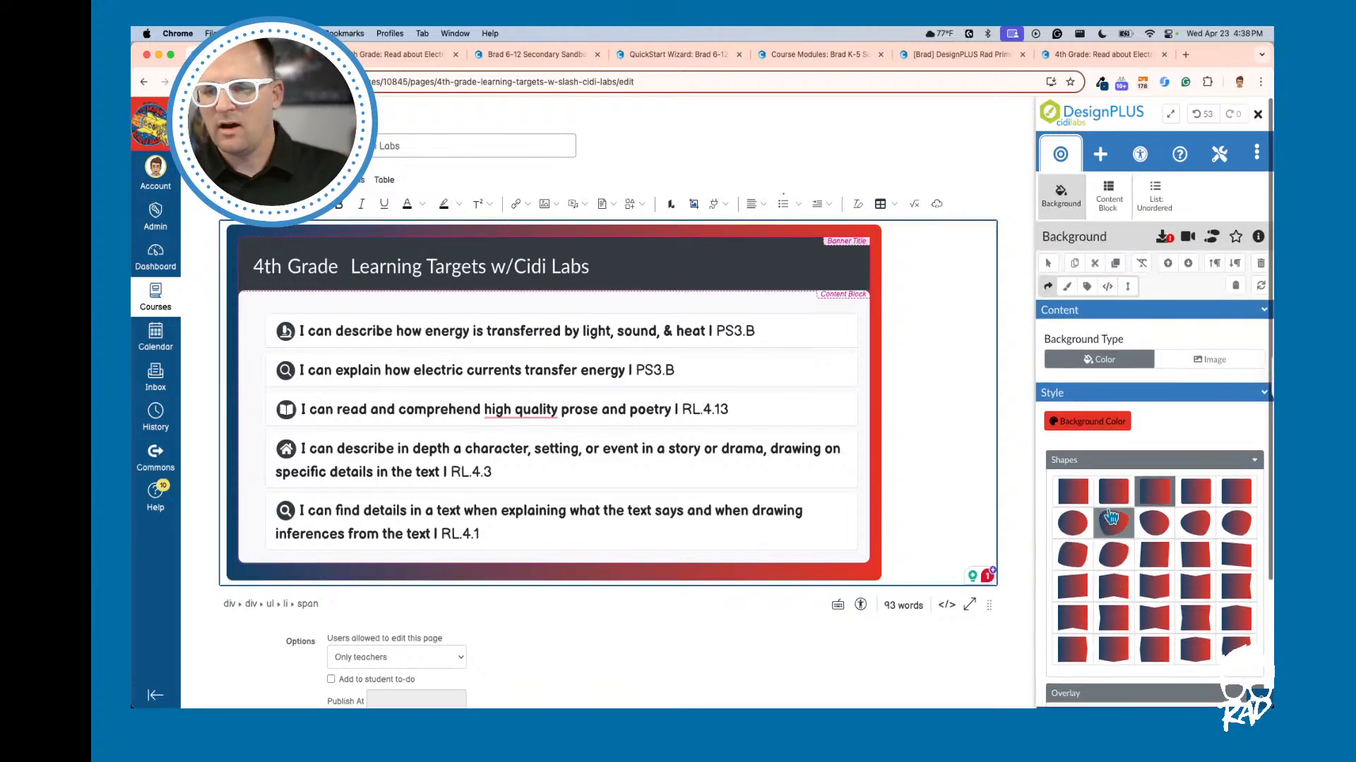
pyautogui.click(1087, 286)
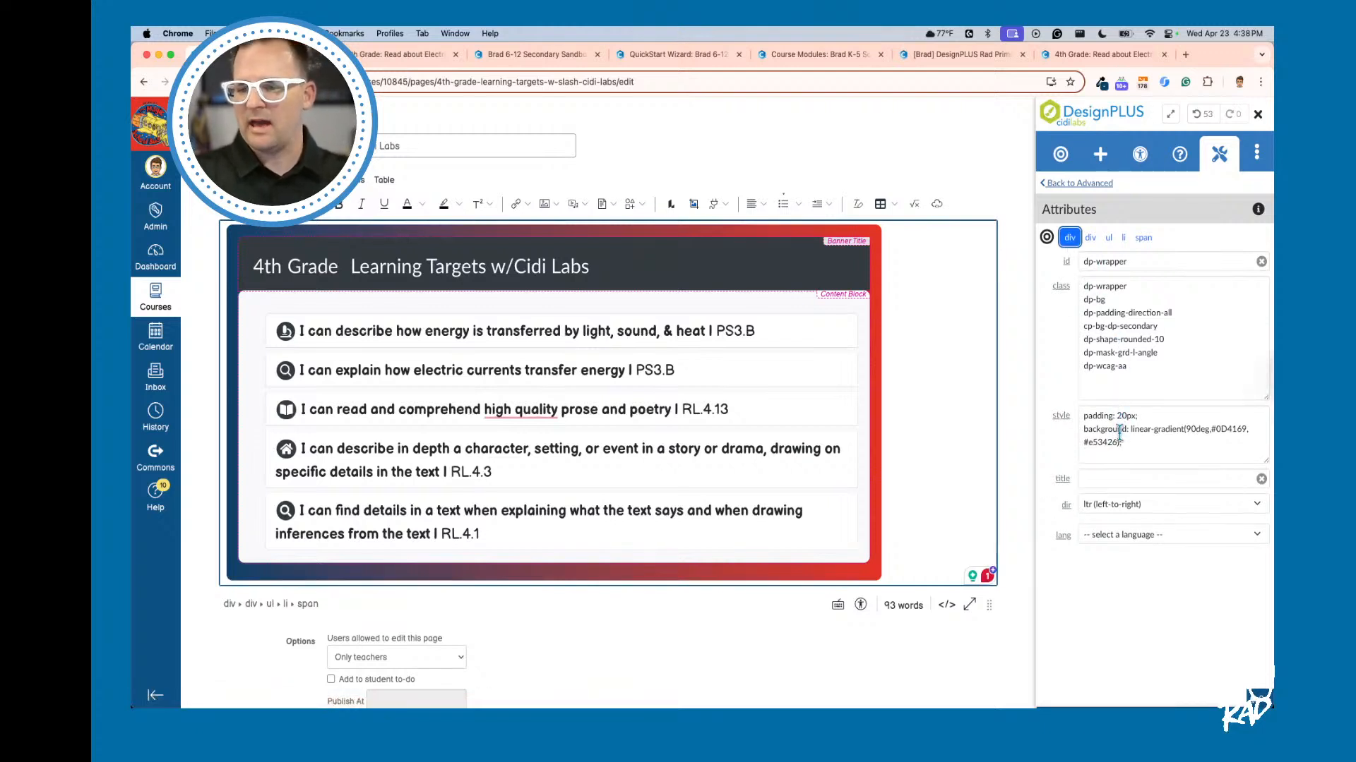
pyautogui.click(1140, 436)
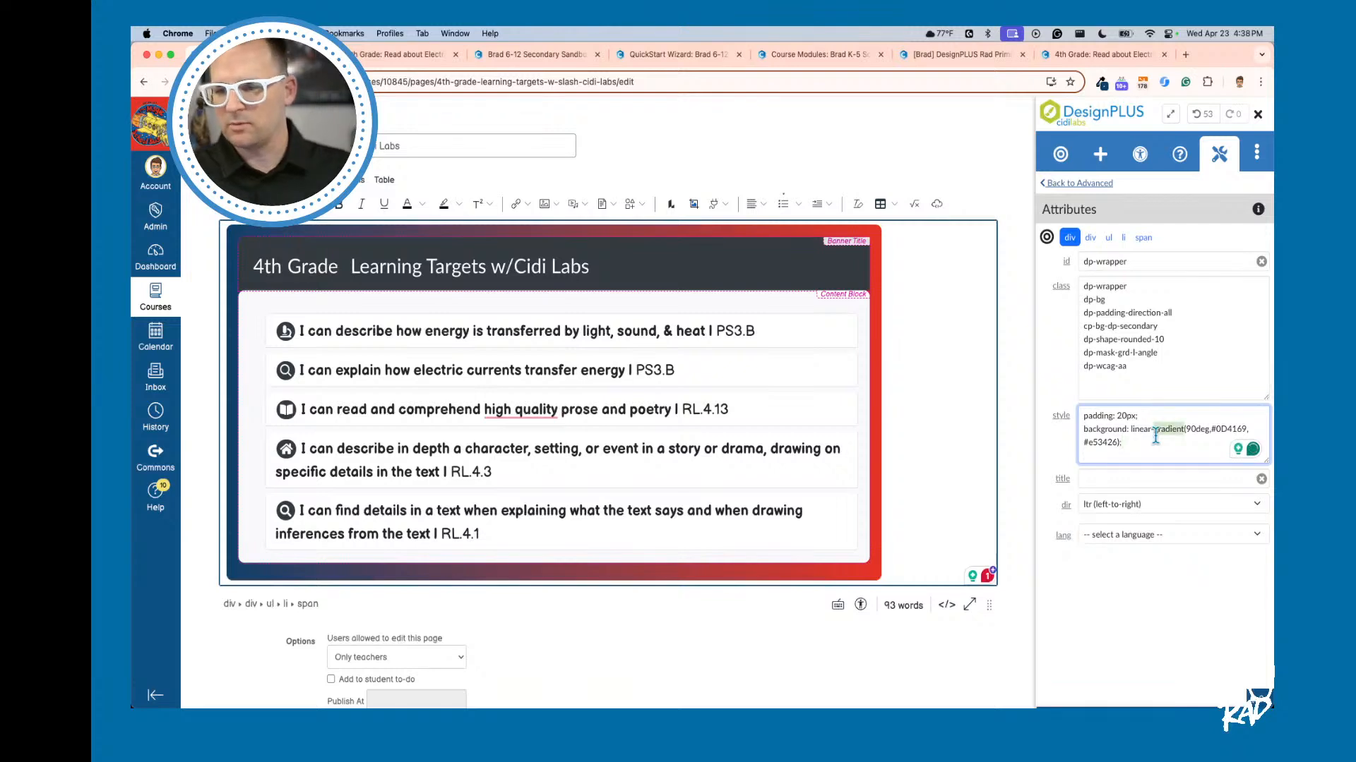
pyautogui.tripleClick(1156, 436)
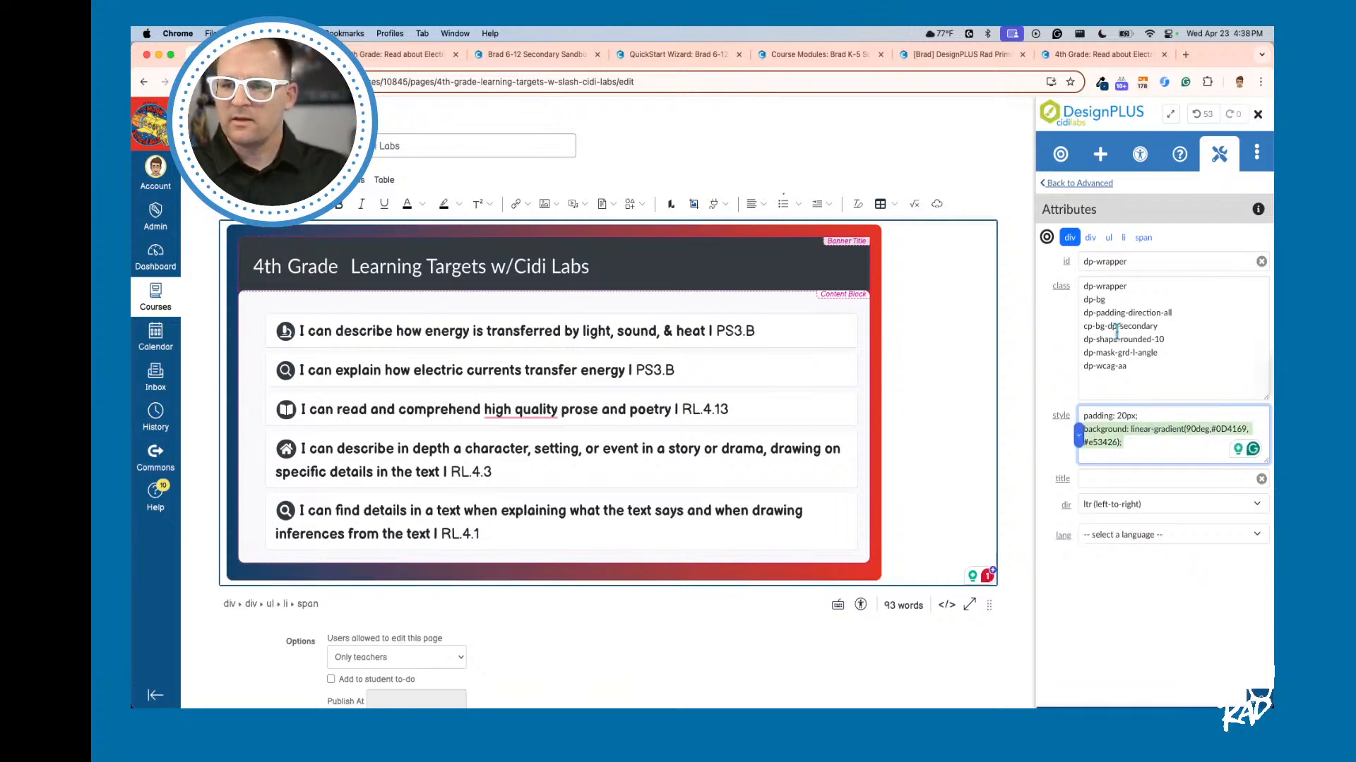
# Step: Set the background div's padding to 50 px on all sides in the DesignPLUS Style Editor
pyautogui.click(1068, 185)
pyautogui.click(1219, 157)
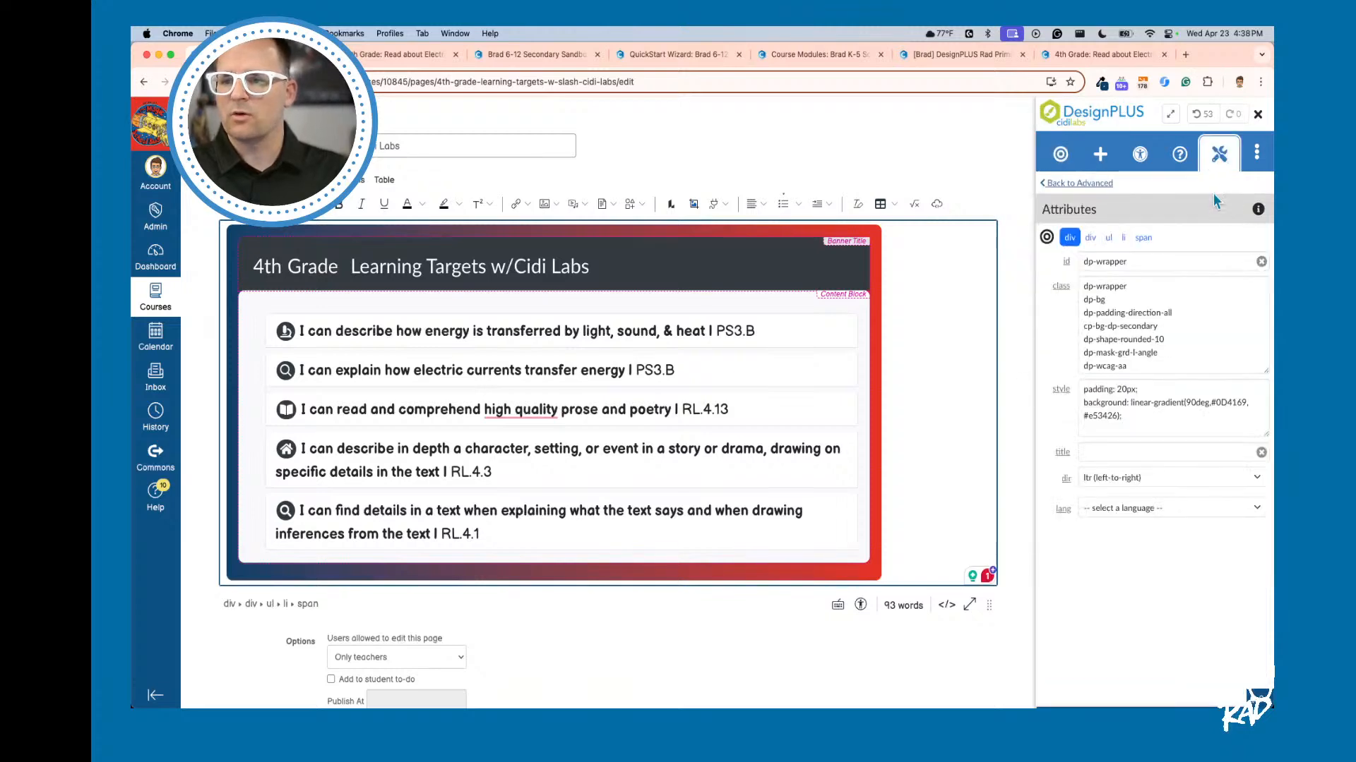
pyautogui.click(1219, 157)
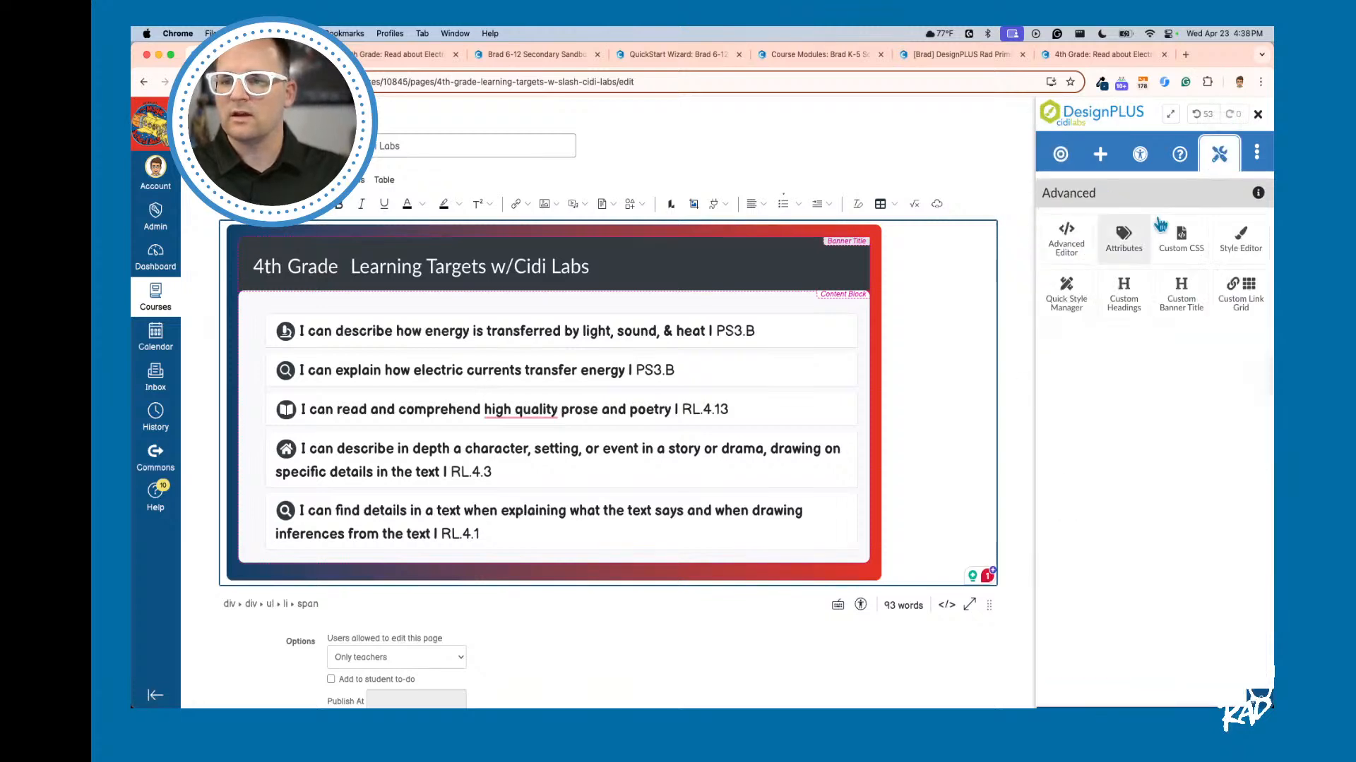
pyautogui.click(1243, 237)
pyautogui.scroll(-4, 1125, 337)
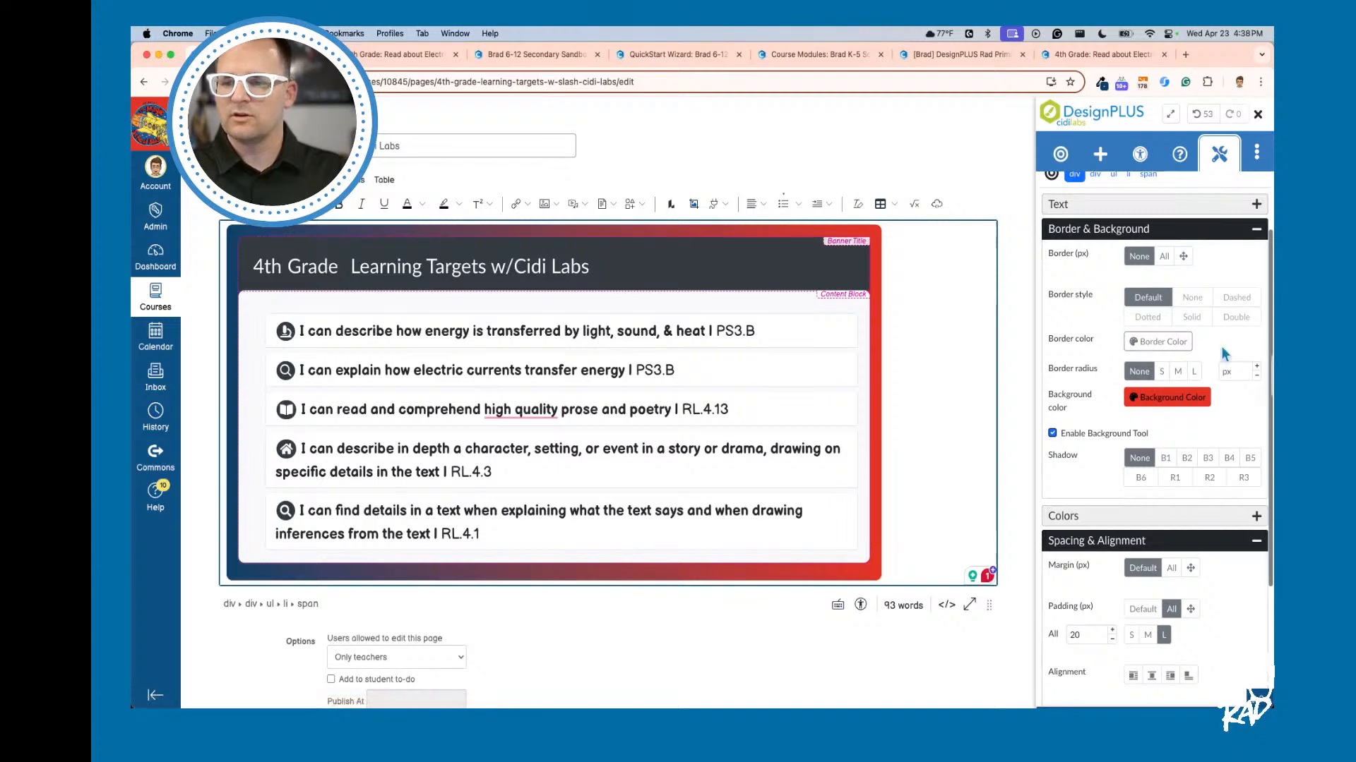
pyautogui.scroll(-4, 1087, 424)
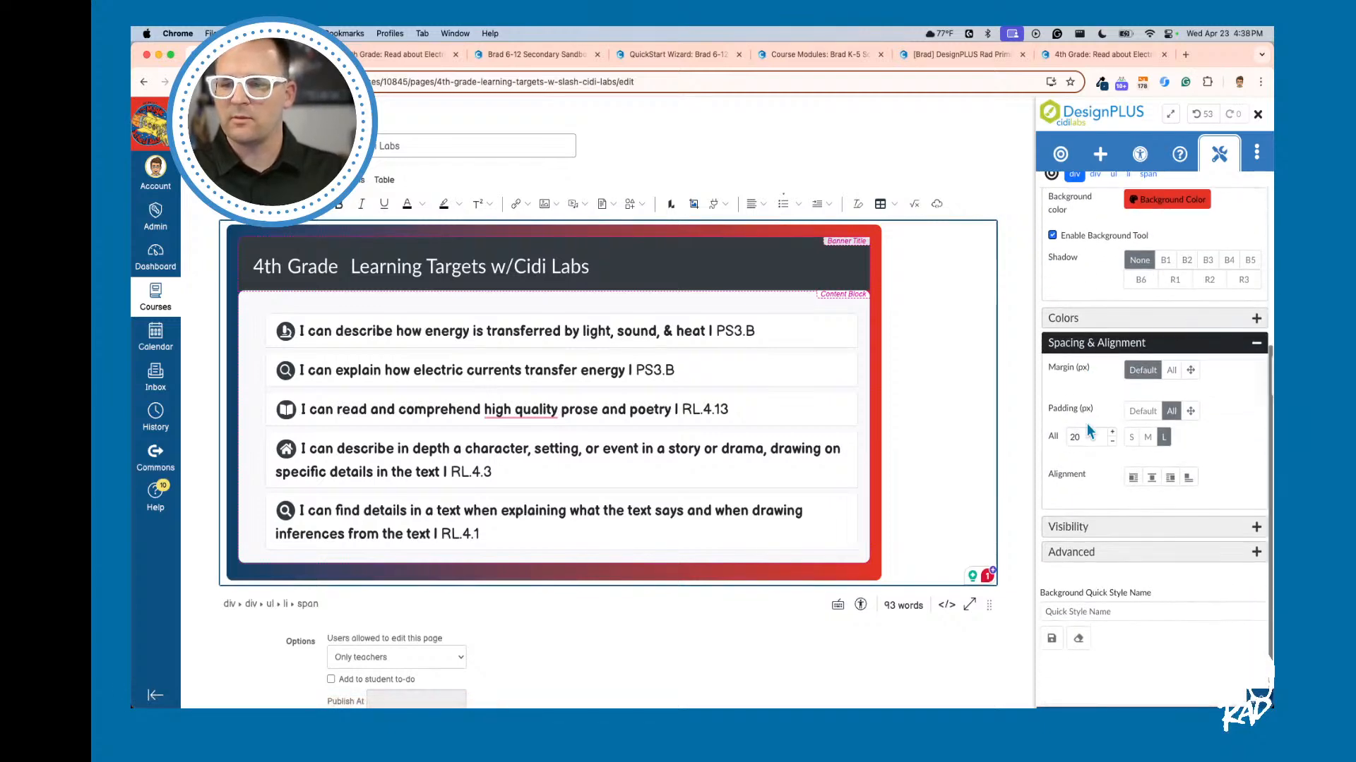
pyautogui.click(1084, 319)
pyautogui.click(1085, 322)
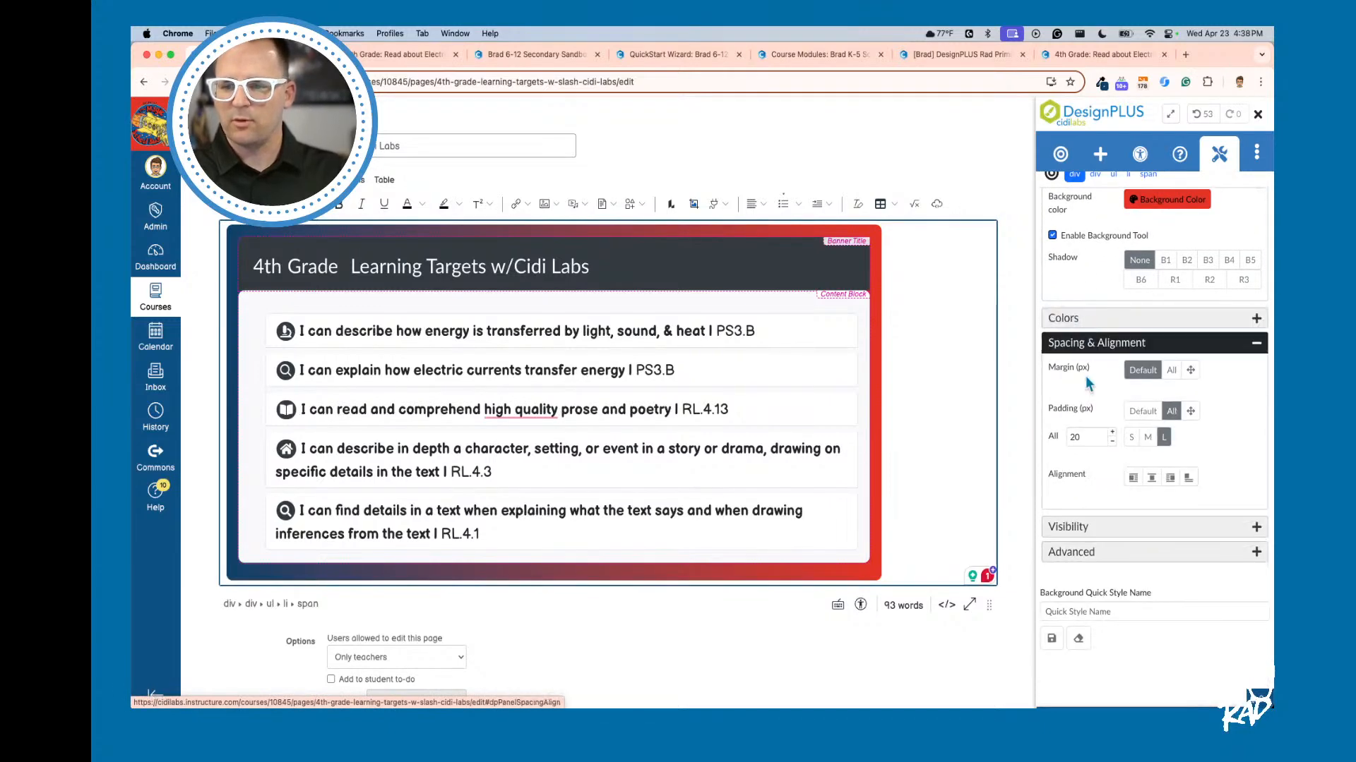
pyautogui.scroll(-2, 1086, 376)
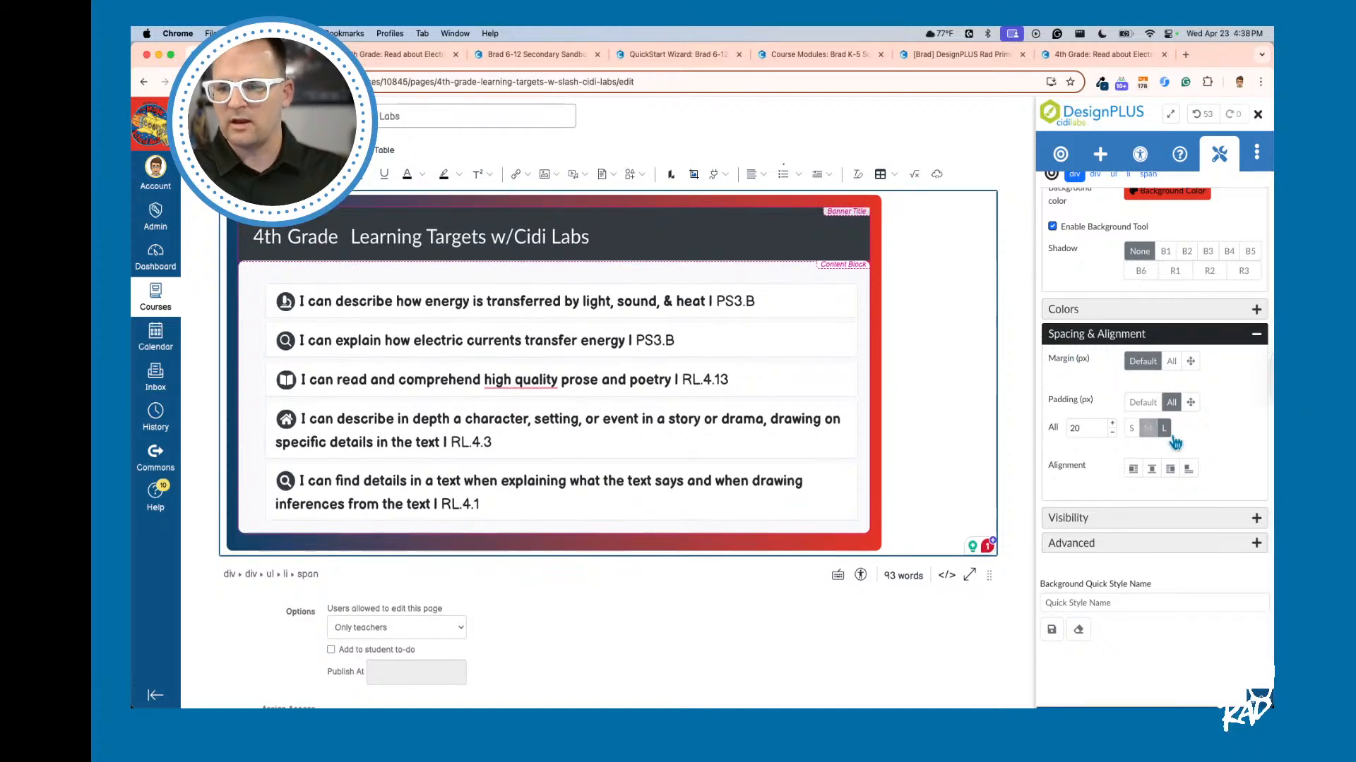
pyautogui.press('Left')
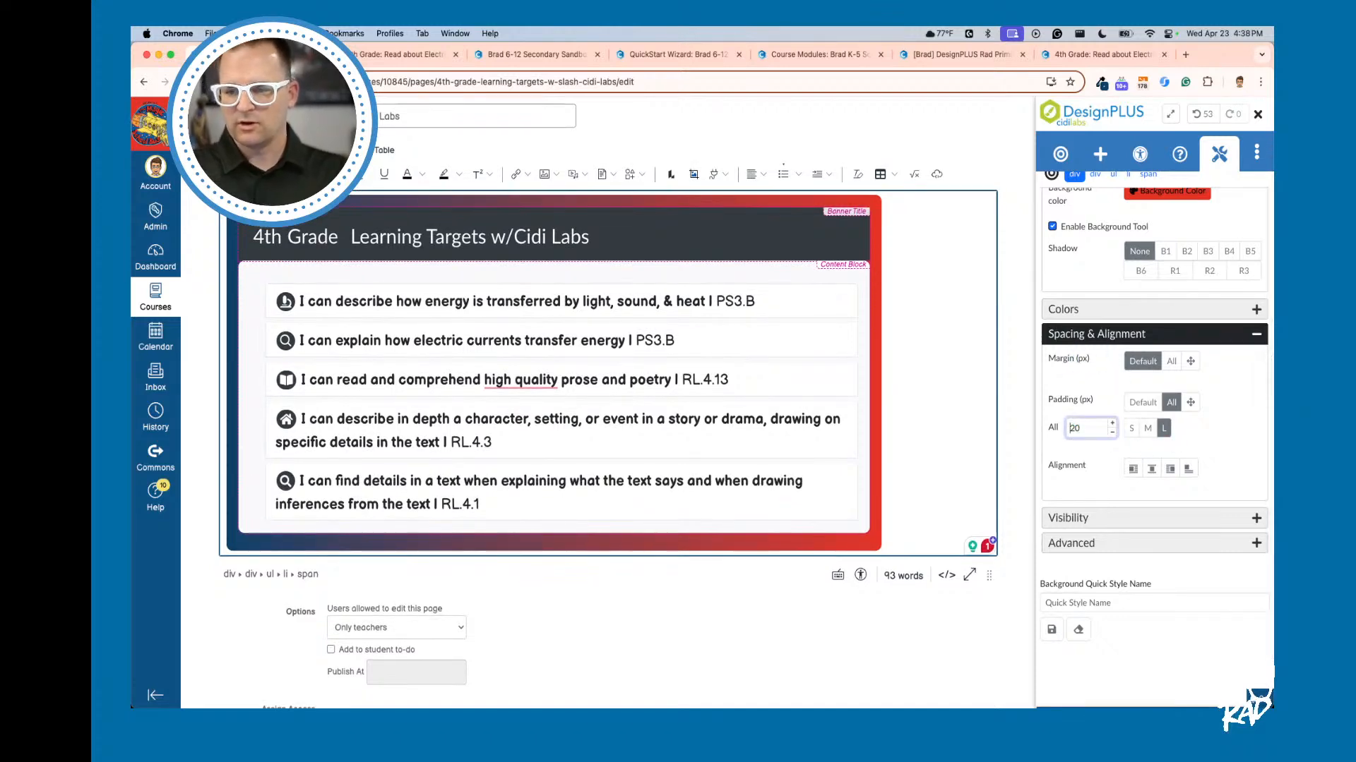
pyautogui.write('5')
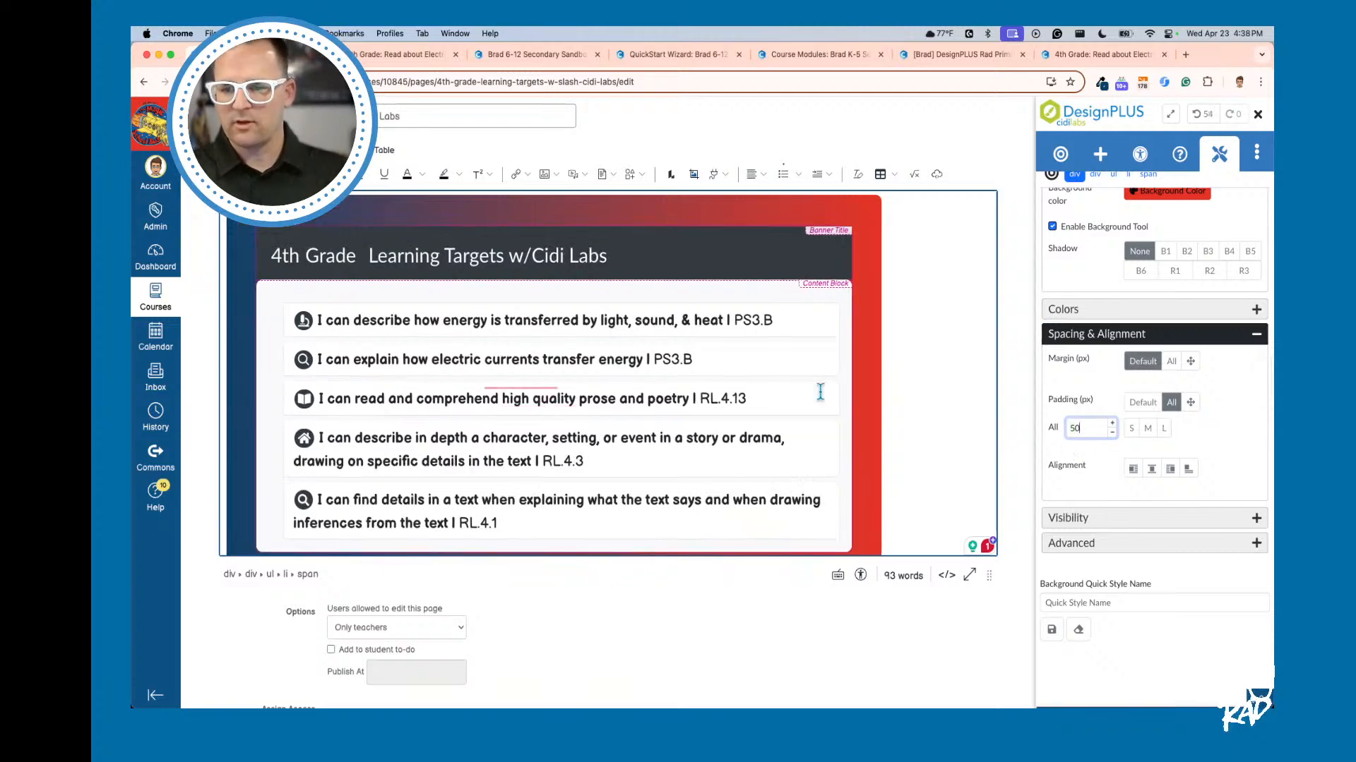
pyautogui.scroll(-1, 818, 391)
pyautogui.scroll(1, 816, 391)
pyautogui.scroll(-1, 817, 391)
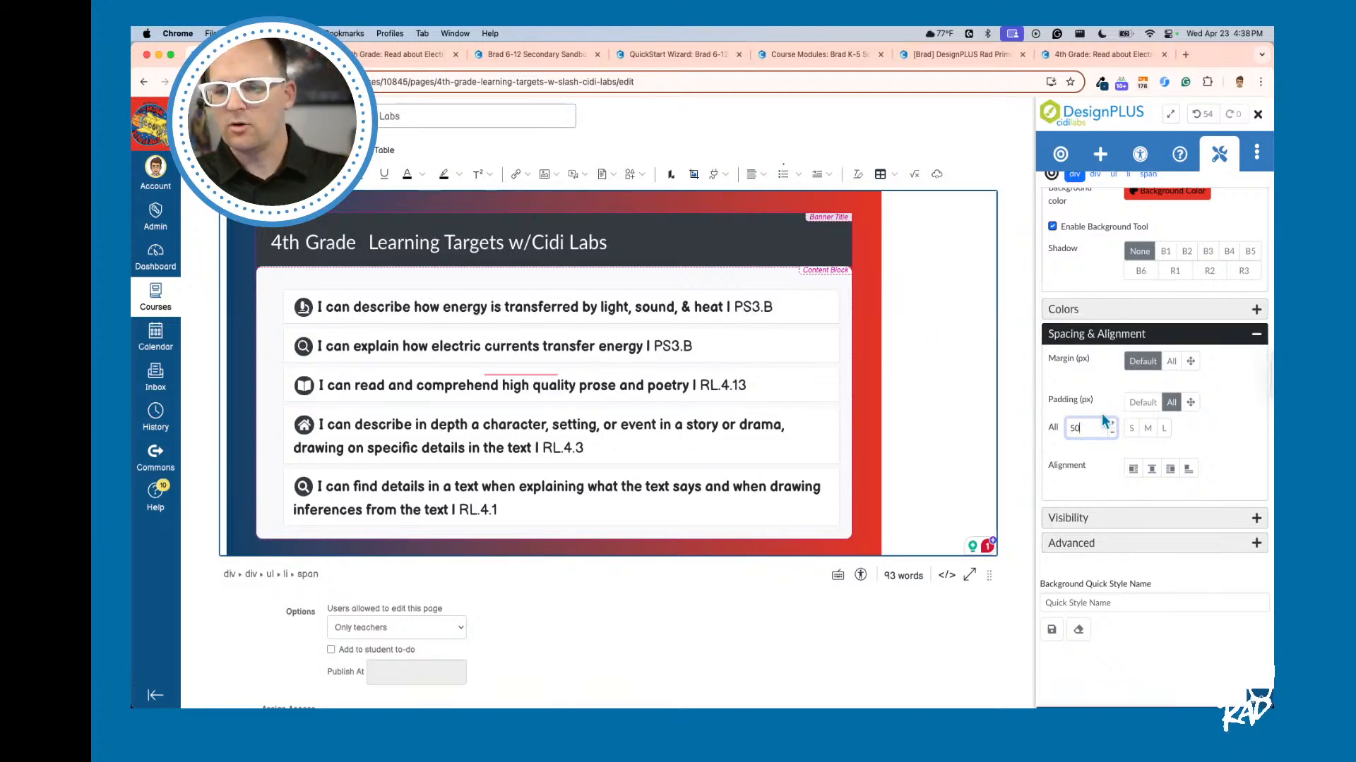
pyautogui.scroll(2, 1149, 401)
pyautogui.scroll(8, 1148, 395)
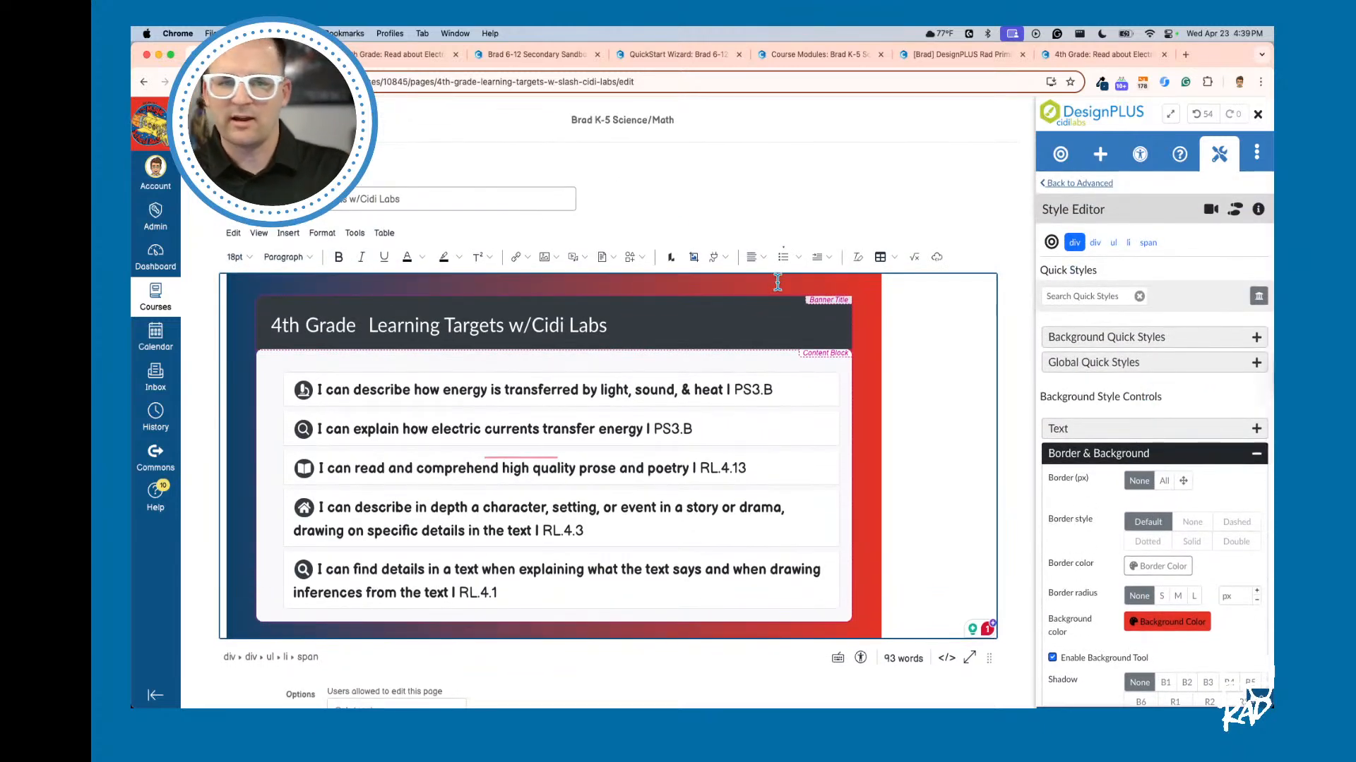
# Step: Look over the 4th Grade Read about Electricity w/Cidi Labs page and open it for editing
pyautogui.click(372, 51)
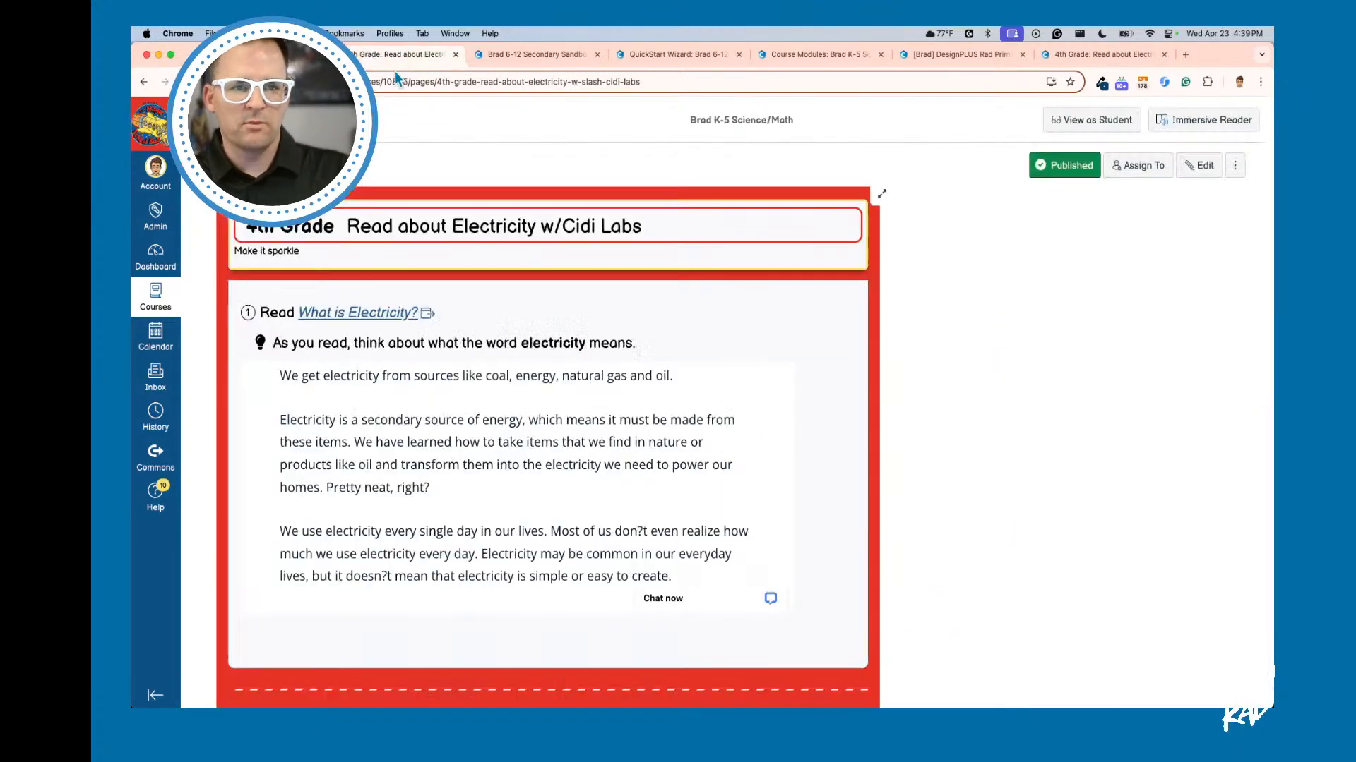
pyautogui.scroll(-5, 456, 232)
pyautogui.scroll(-10, 456, 231)
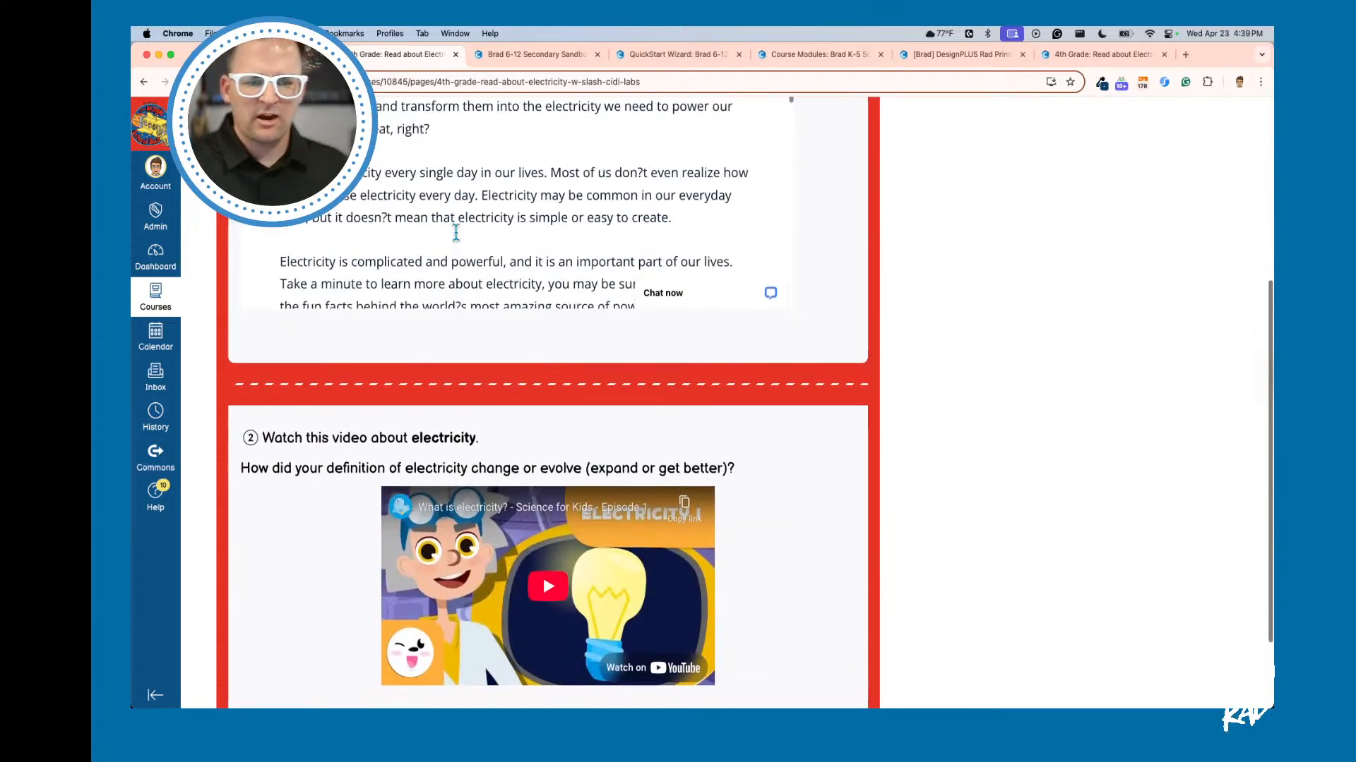
pyautogui.scroll(10, 852, 240)
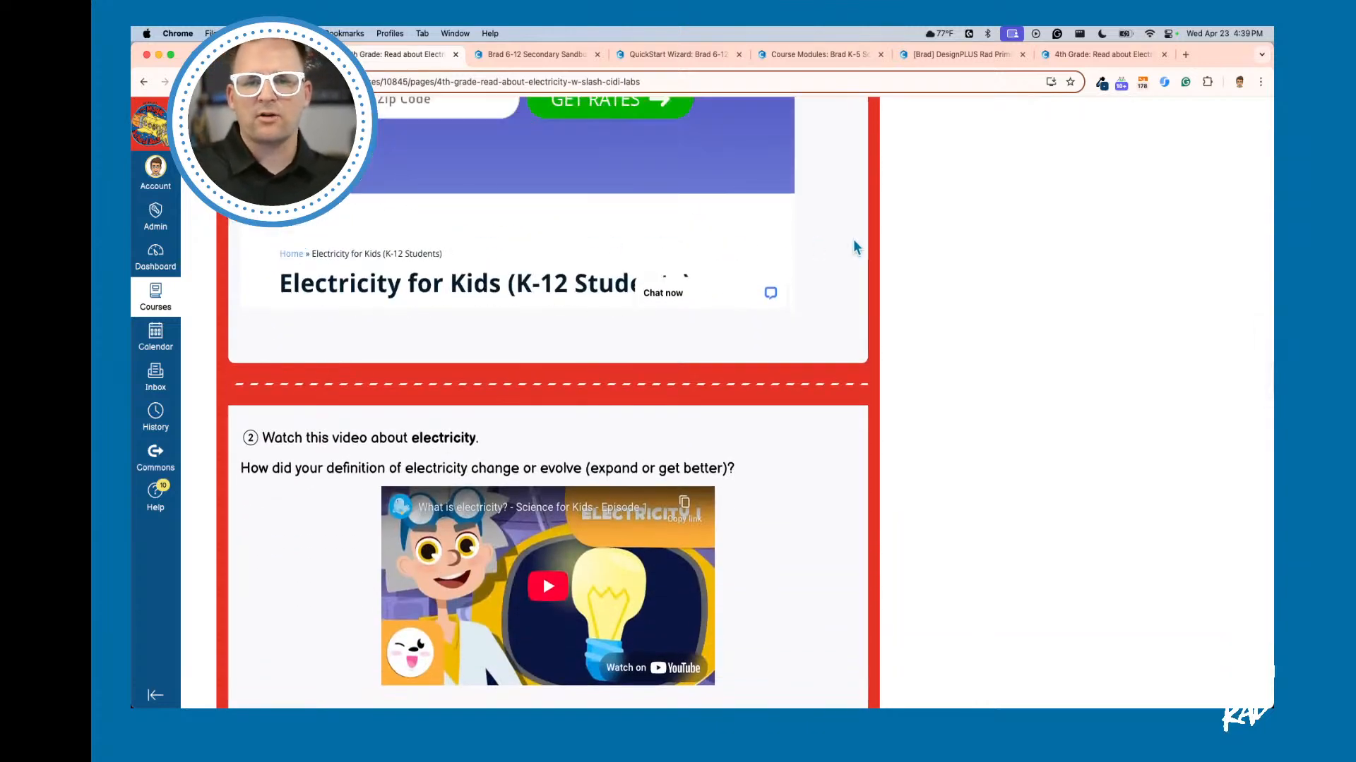
pyautogui.scroll(-5, 799, 376)
pyautogui.scroll(5, 849, 350)
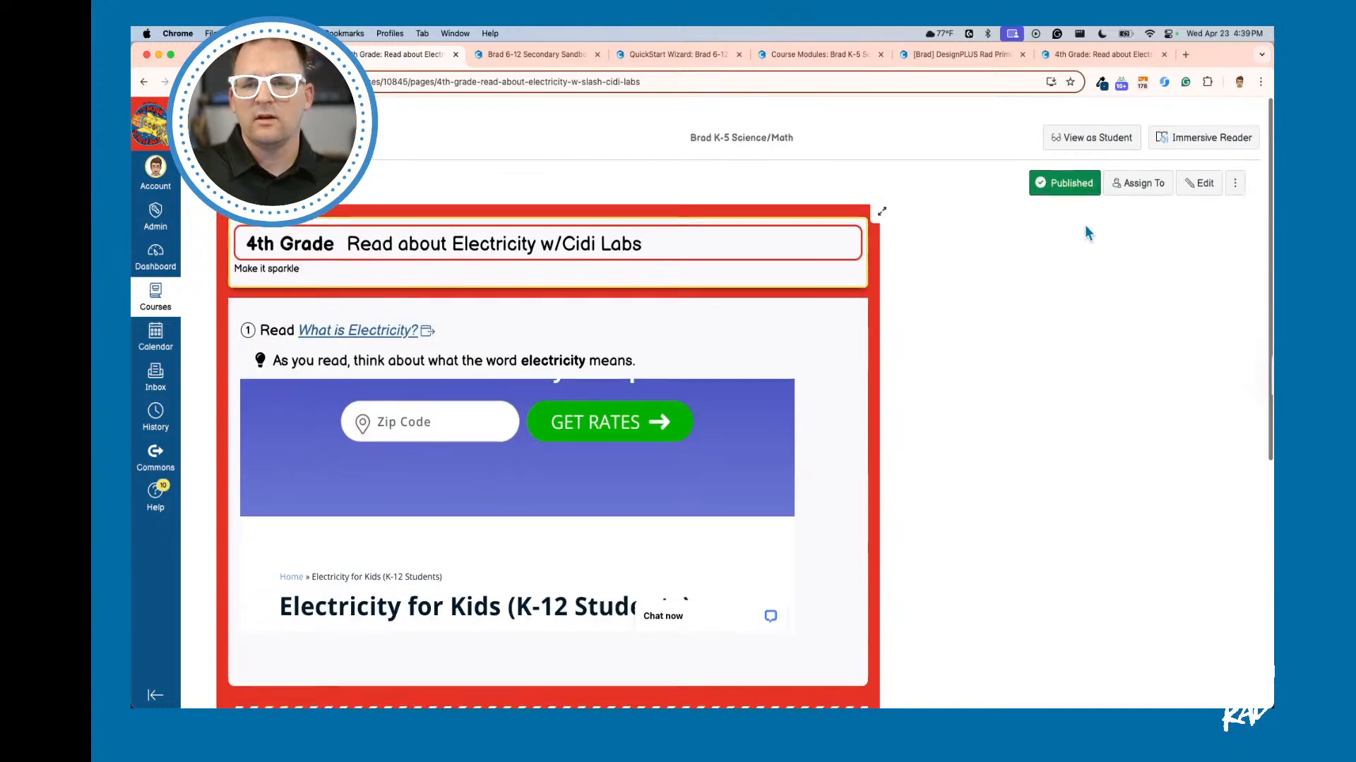
pyautogui.click(1203, 172)
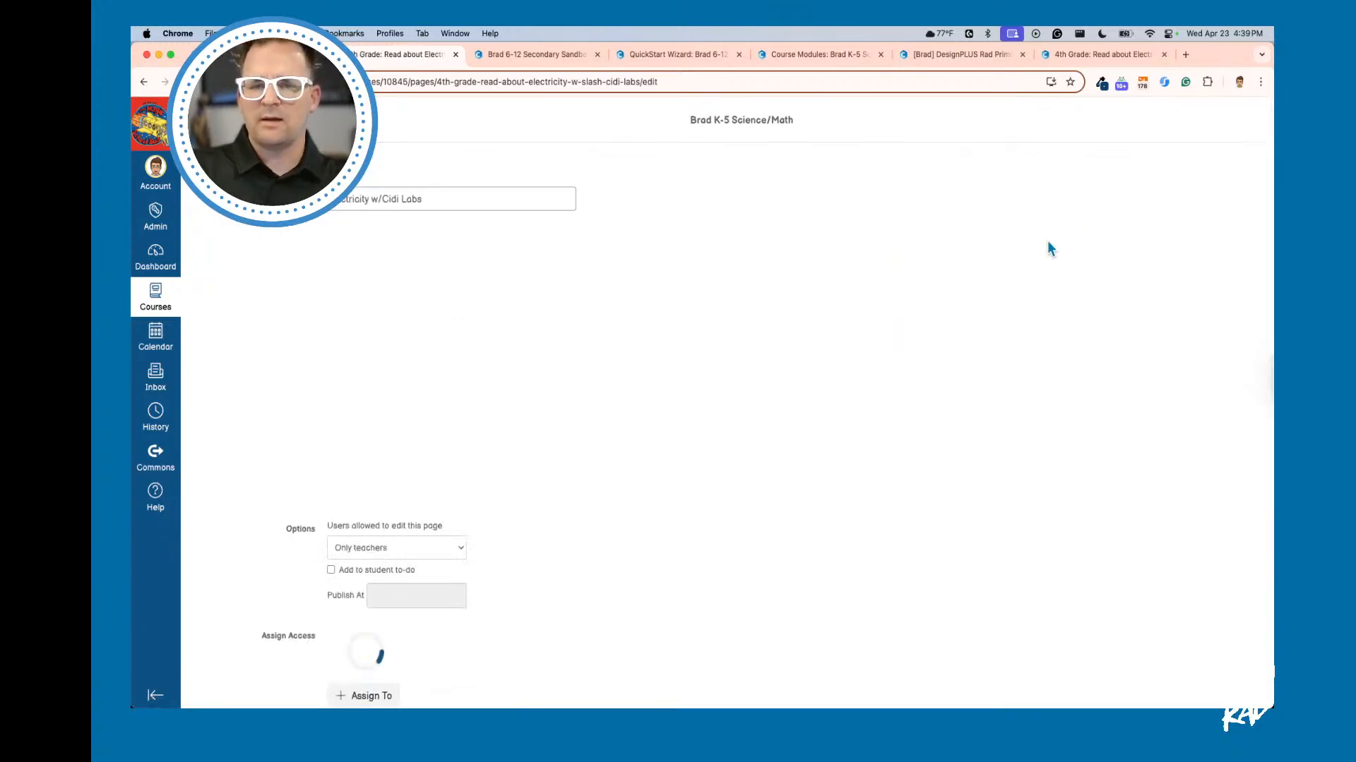
# Step: Select the 90deg background linear-gradient example on the CSS linear-gradient() reference page and return to the Electricity page editor
pyautogui.click(956, 58)
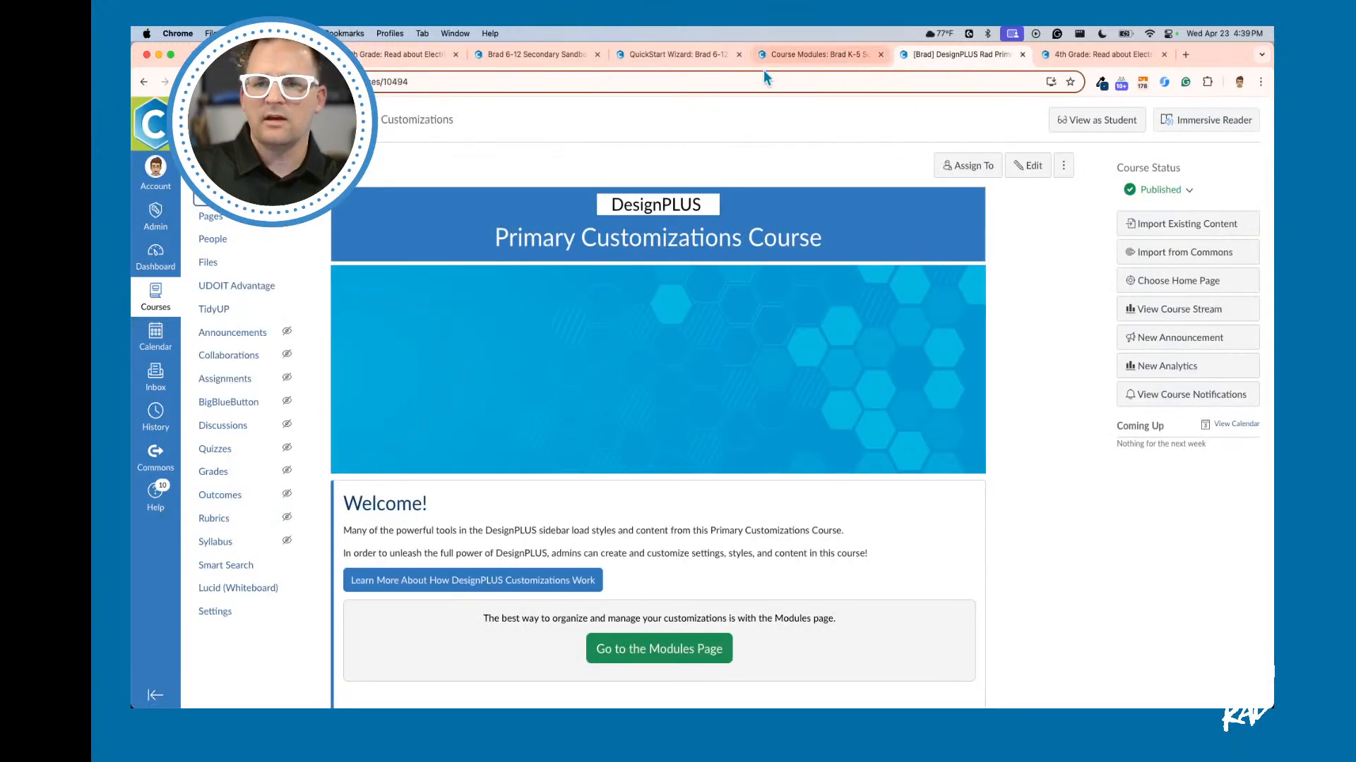
pyautogui.click(437, 56)
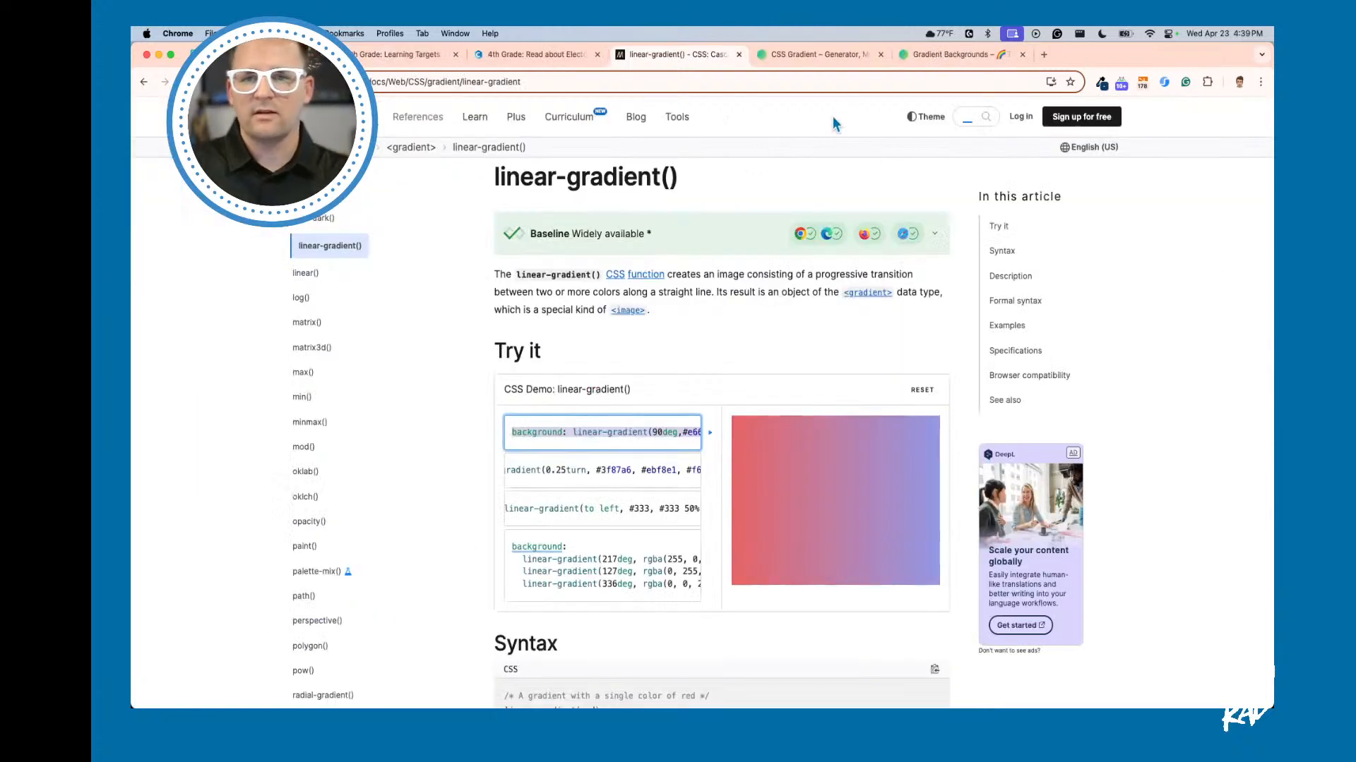
pyautogui.tripleClick(631, 432)
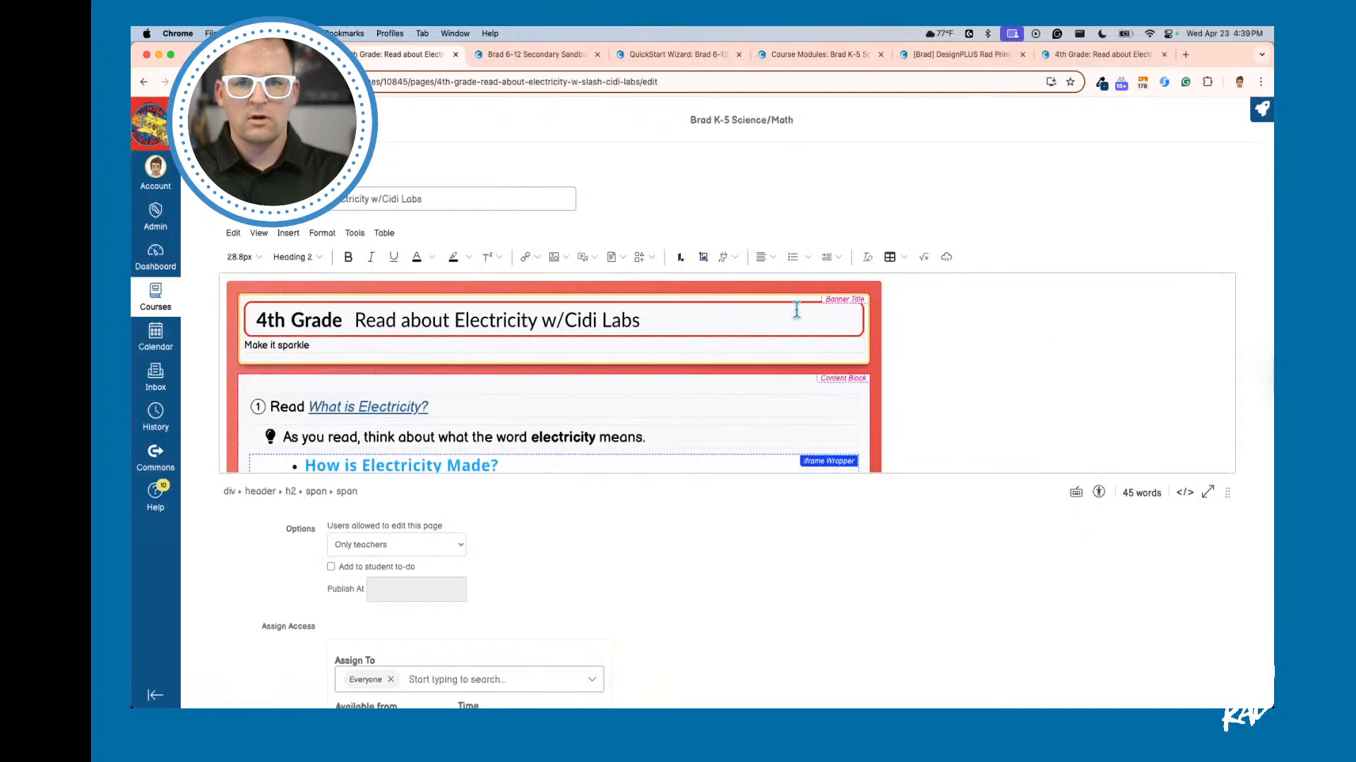
# Step: Add background: linear-gradient(90deg,#e66465, #9198e5); to the style attribute of the Electricity page's background div and save the page
pyautogui.click(1258, 113)
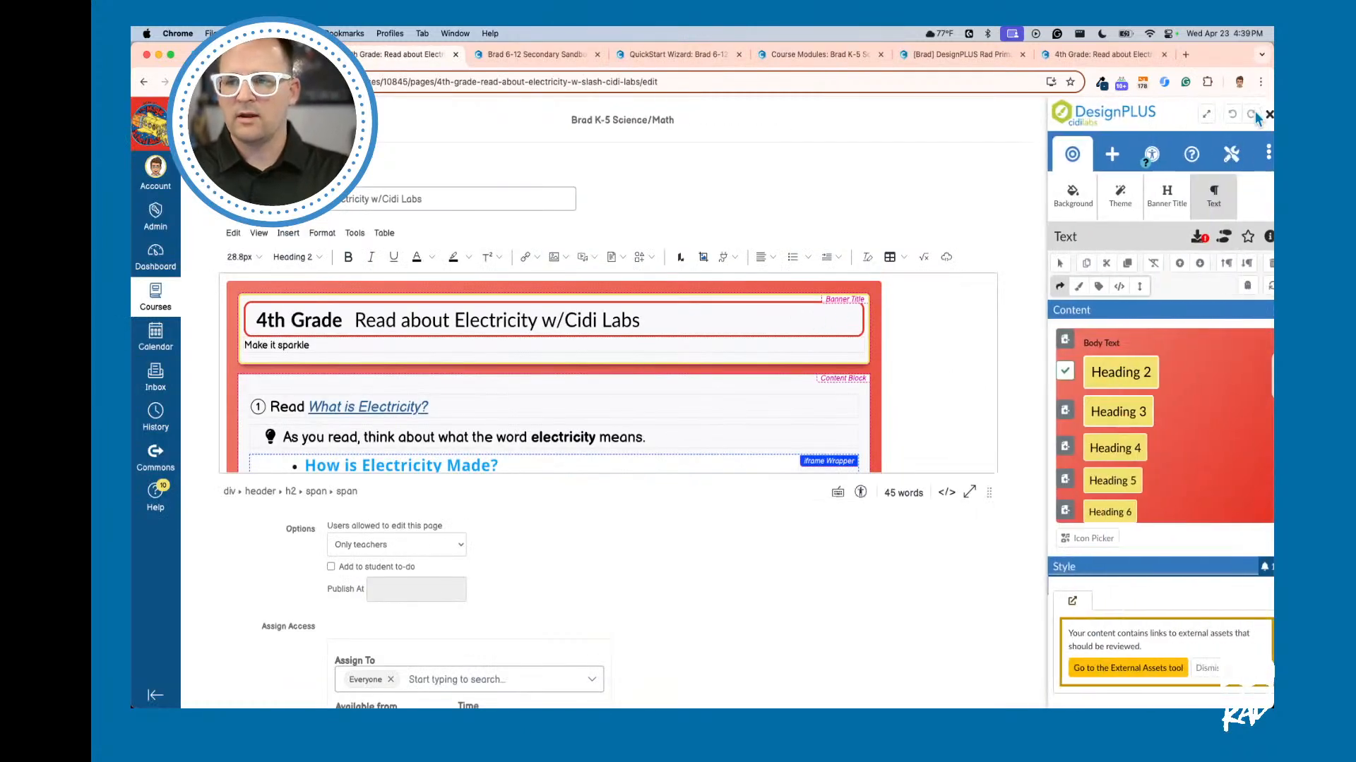
pyautogui.click(1063, 205)
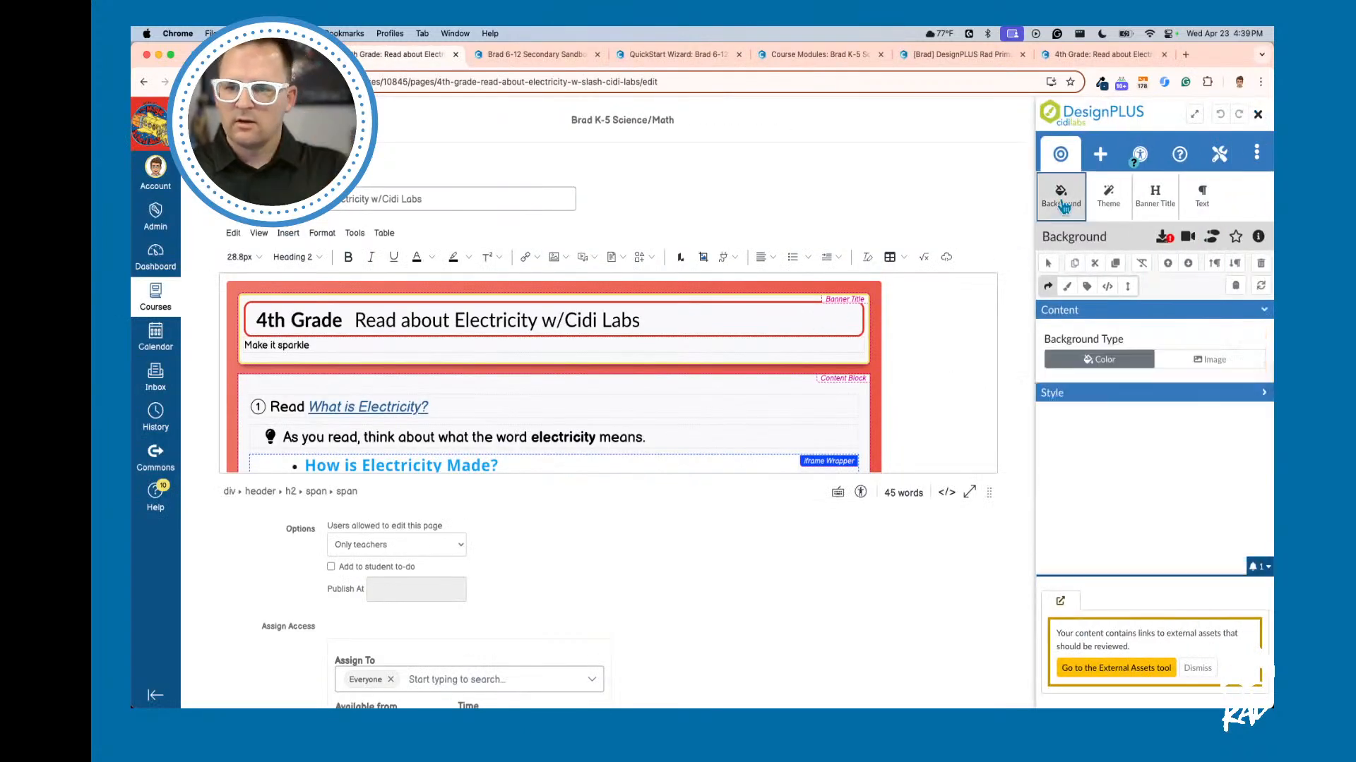
pyautogui.click(1088, 290)
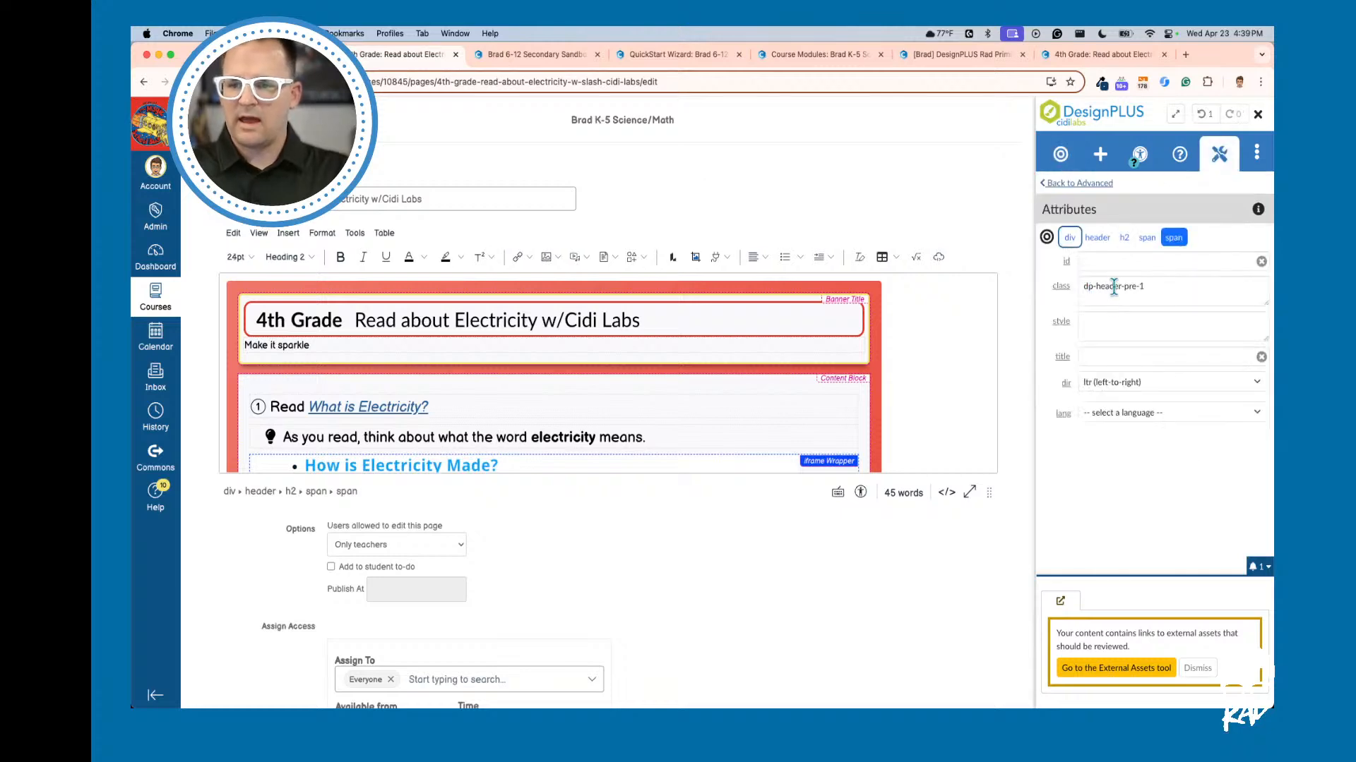
pyautogui.click(1069, 242)
pyautogui.scroll(-2, 1109, 372)
pyautogui.scroll(-5, 1109, 372)
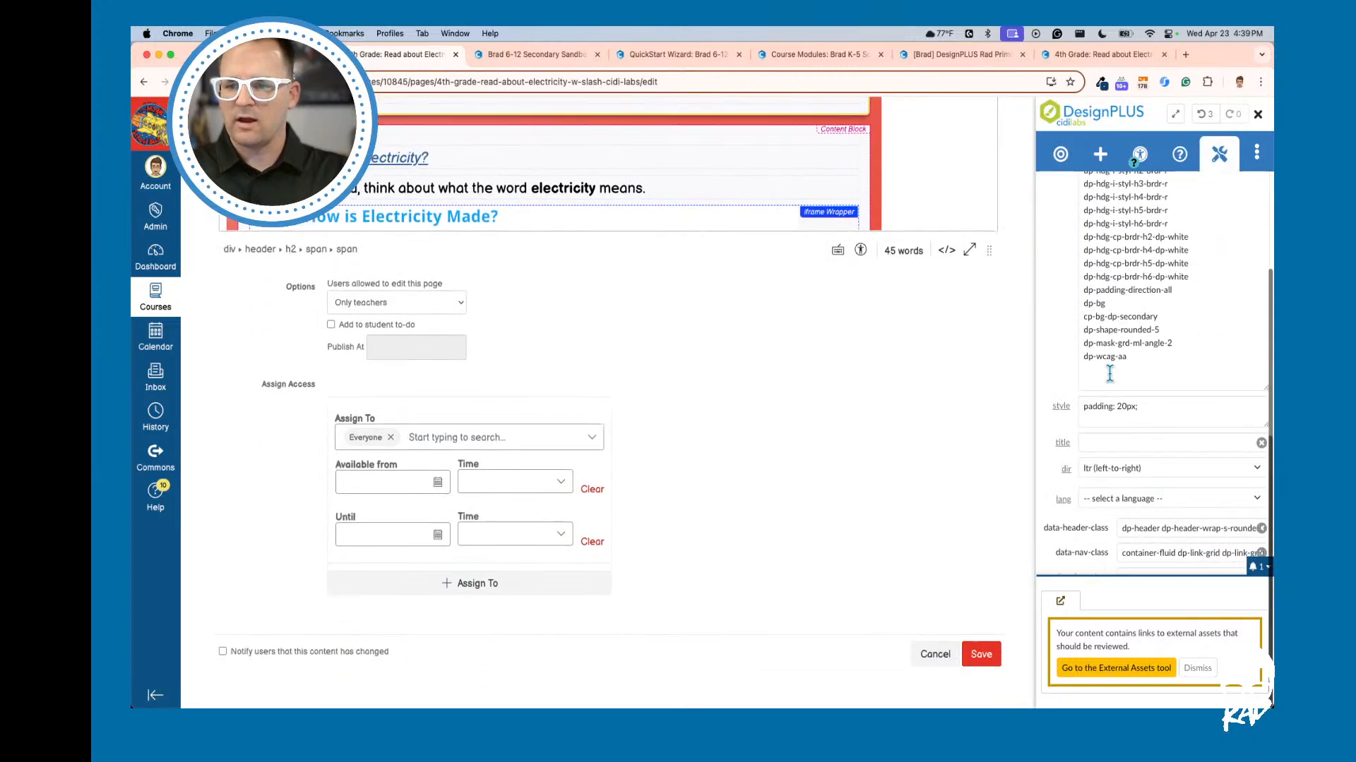
pyautogui.click(1152, 405)
pyautogui.write('background: linear-gradient(90deg,#e66465, #9198e5);')
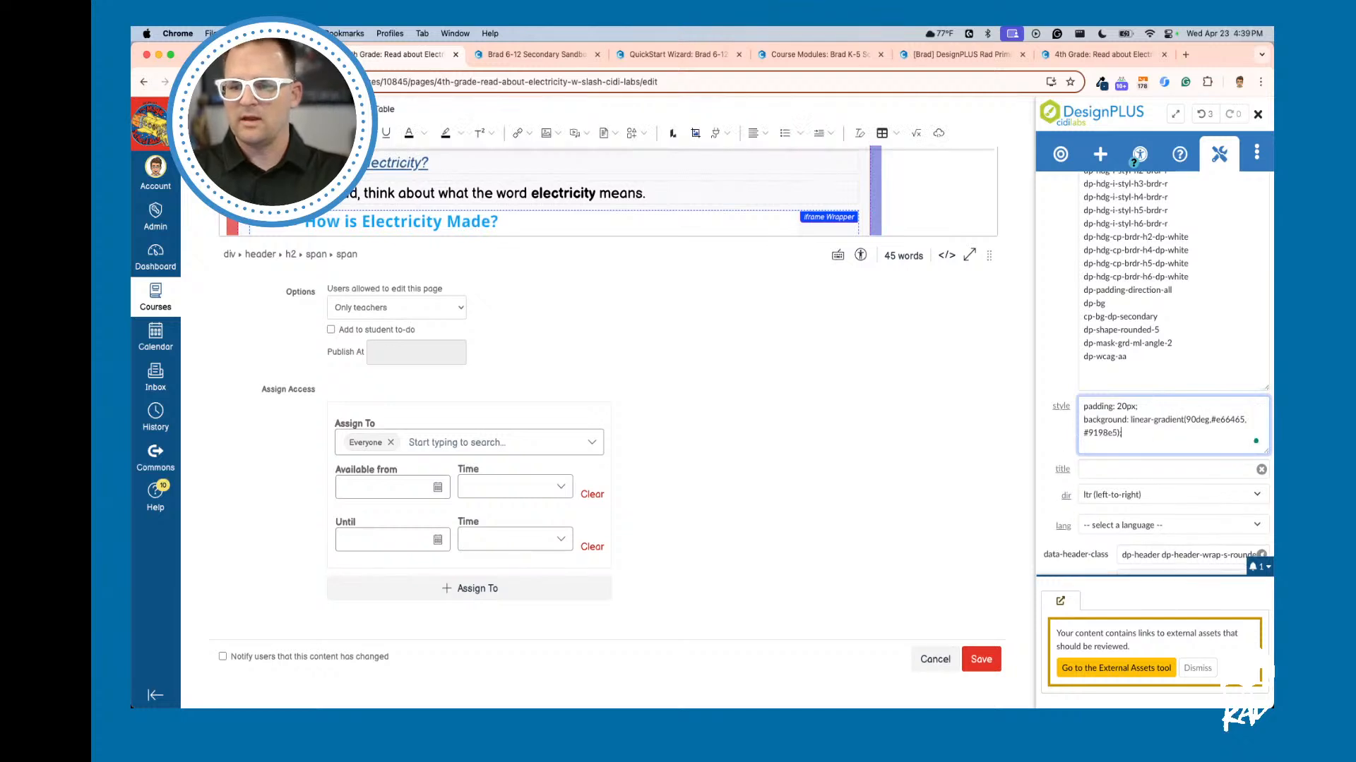
pyautogui.scroll(-2, 888, 464)
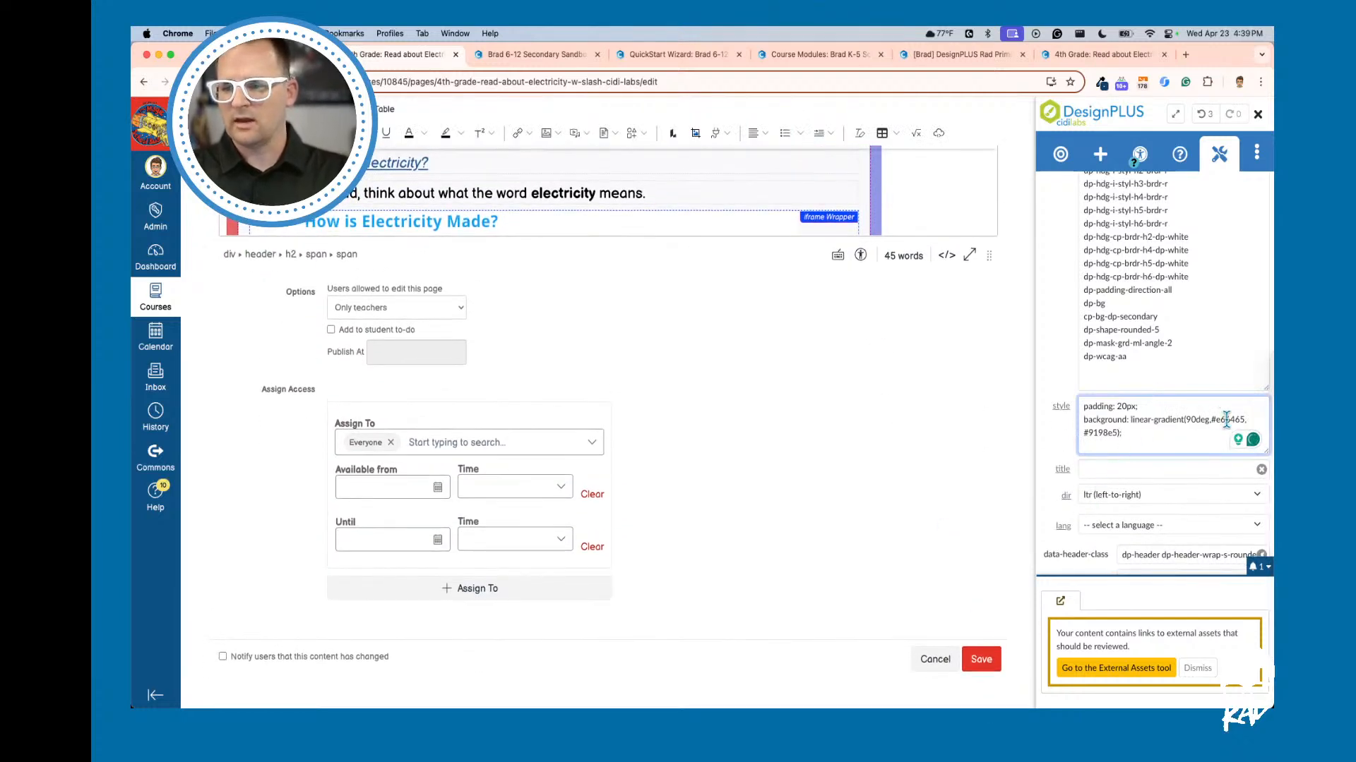
pyautogui.click(981, 660)
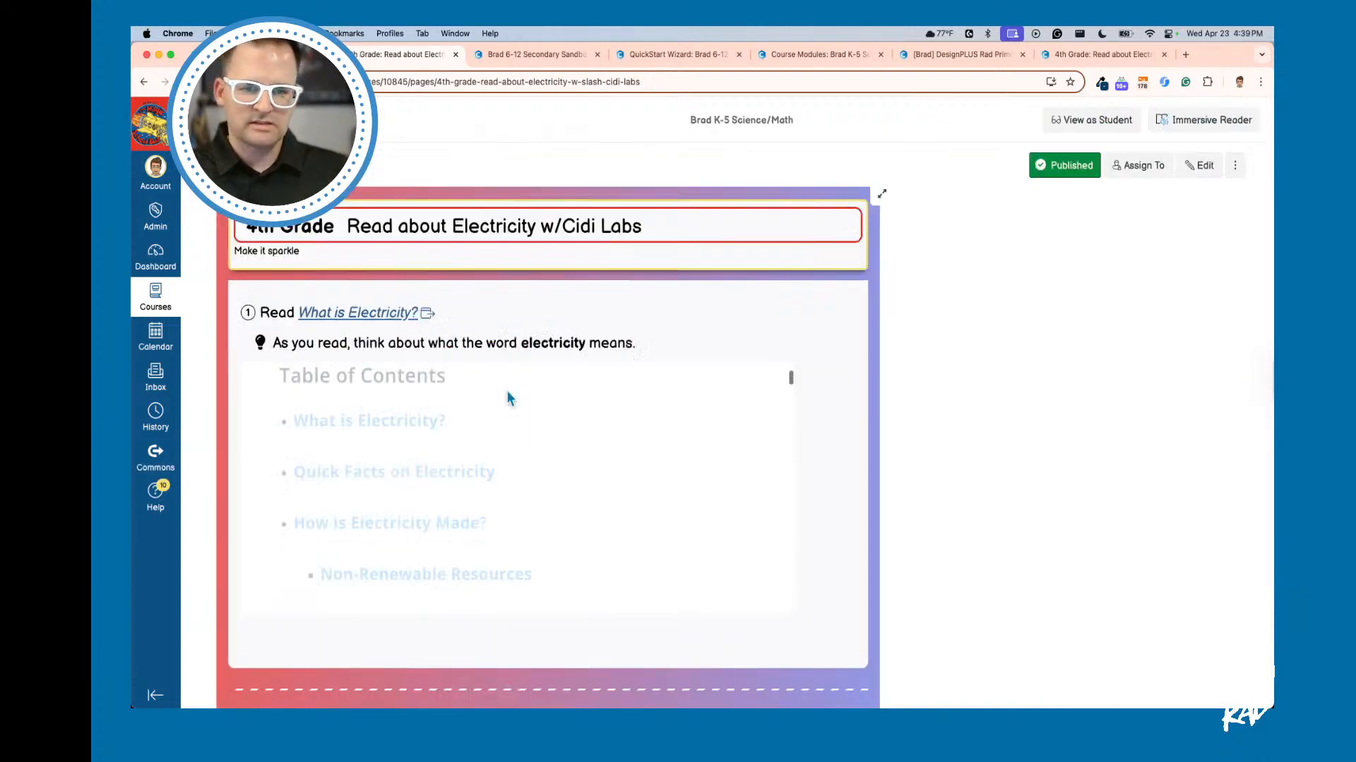
# Step: Look over the new gradient background along the full length of the saved Electricity page
pyautogui.scroll(-3, 939, 316)
pyautogui.scroll(-7, 938, 311)
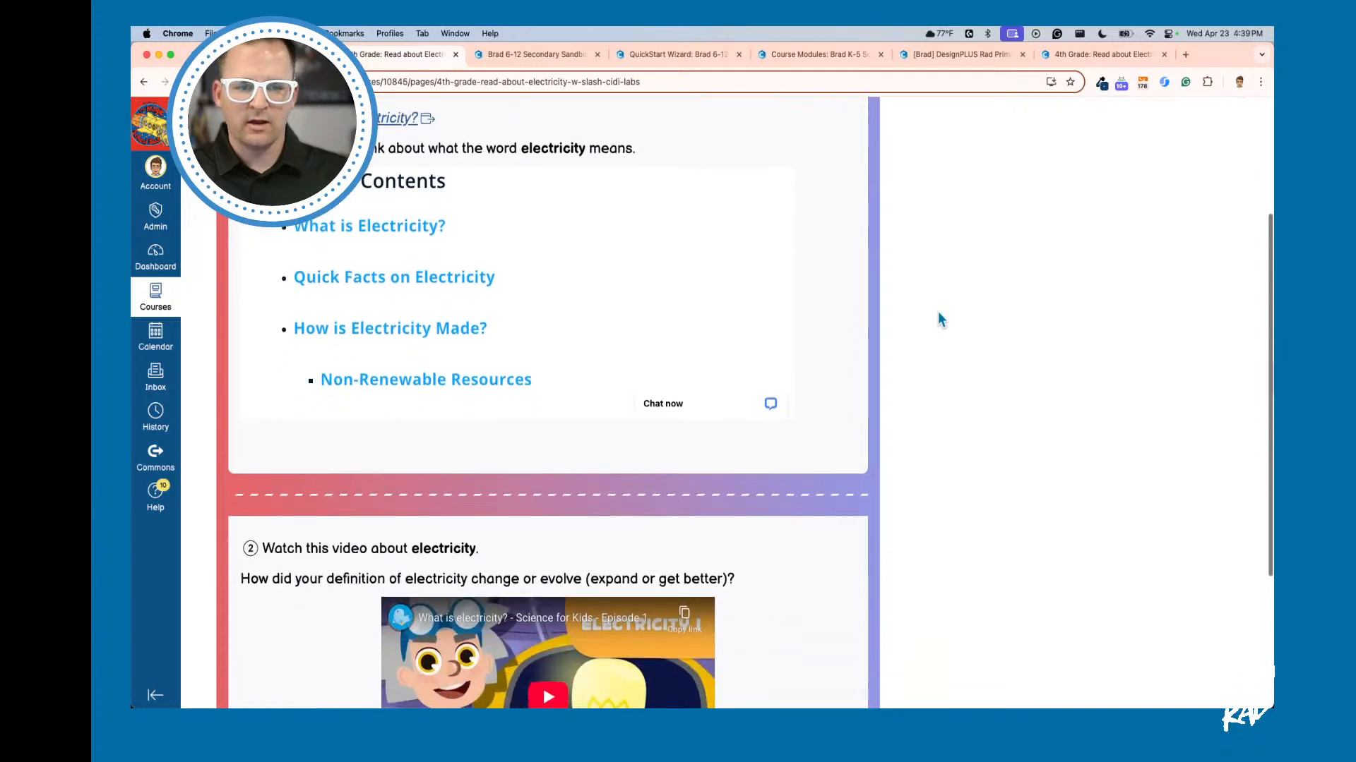
pyautogui.scroll(6, 938, 311)
pyautogui.scroll(2, 938, 315)
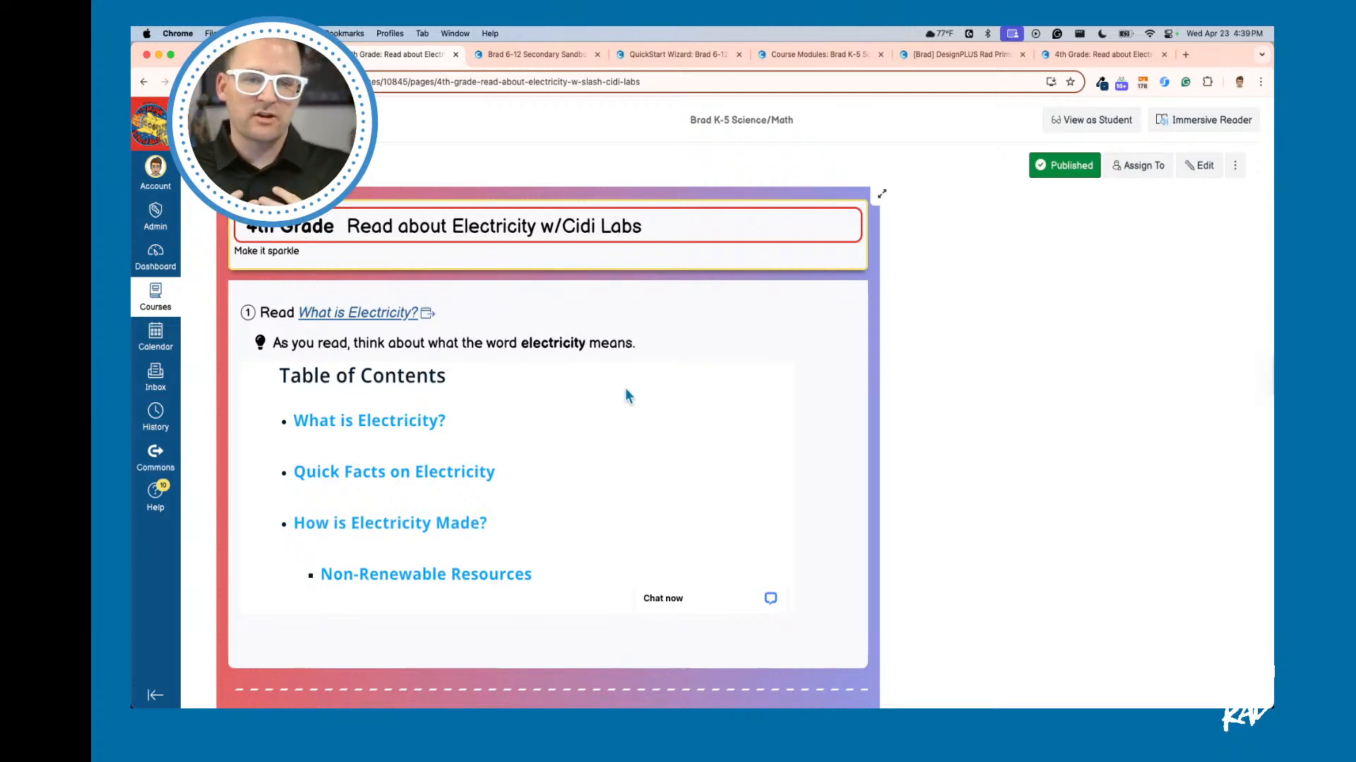
pyautogui.scroll(-3, 624, 387)
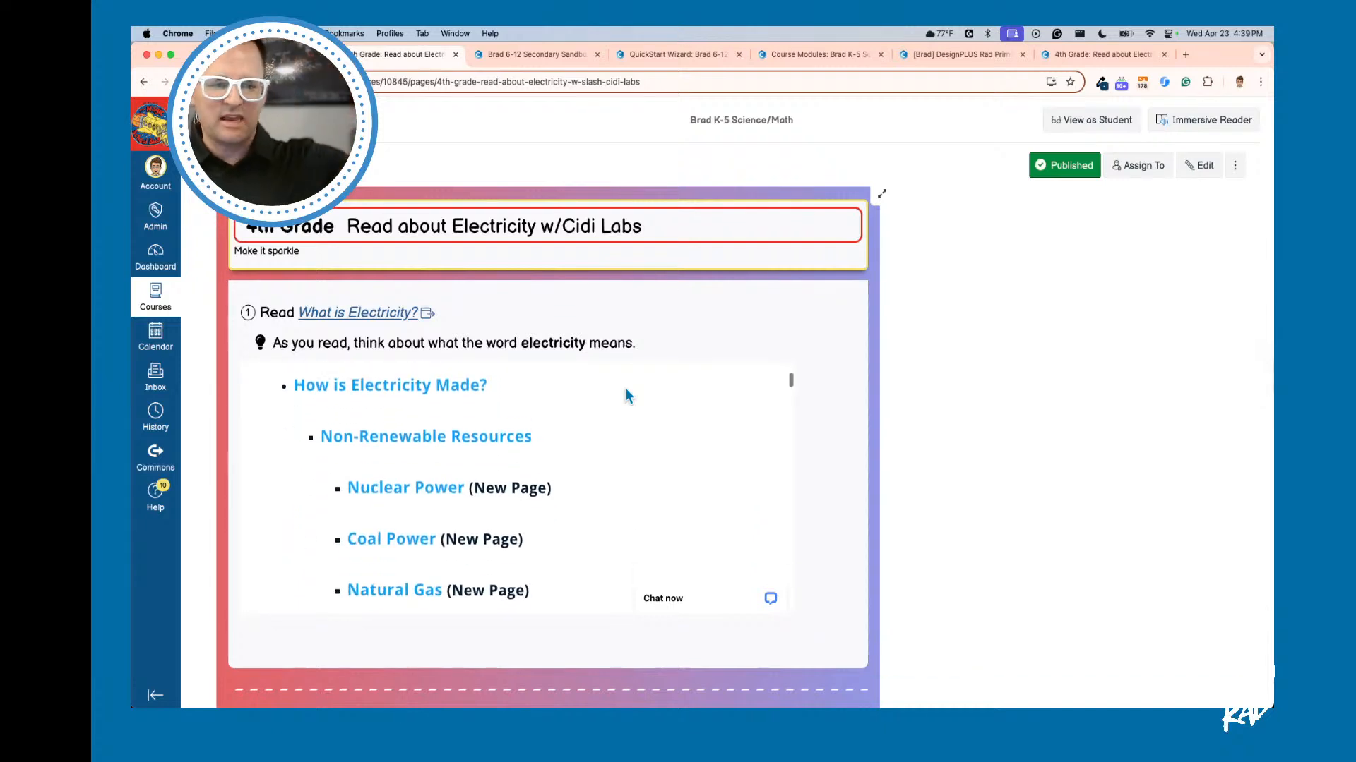
pyautogui.scroll(-1, 886, 369)
pyautogui.scroll(-6, 886, 369)
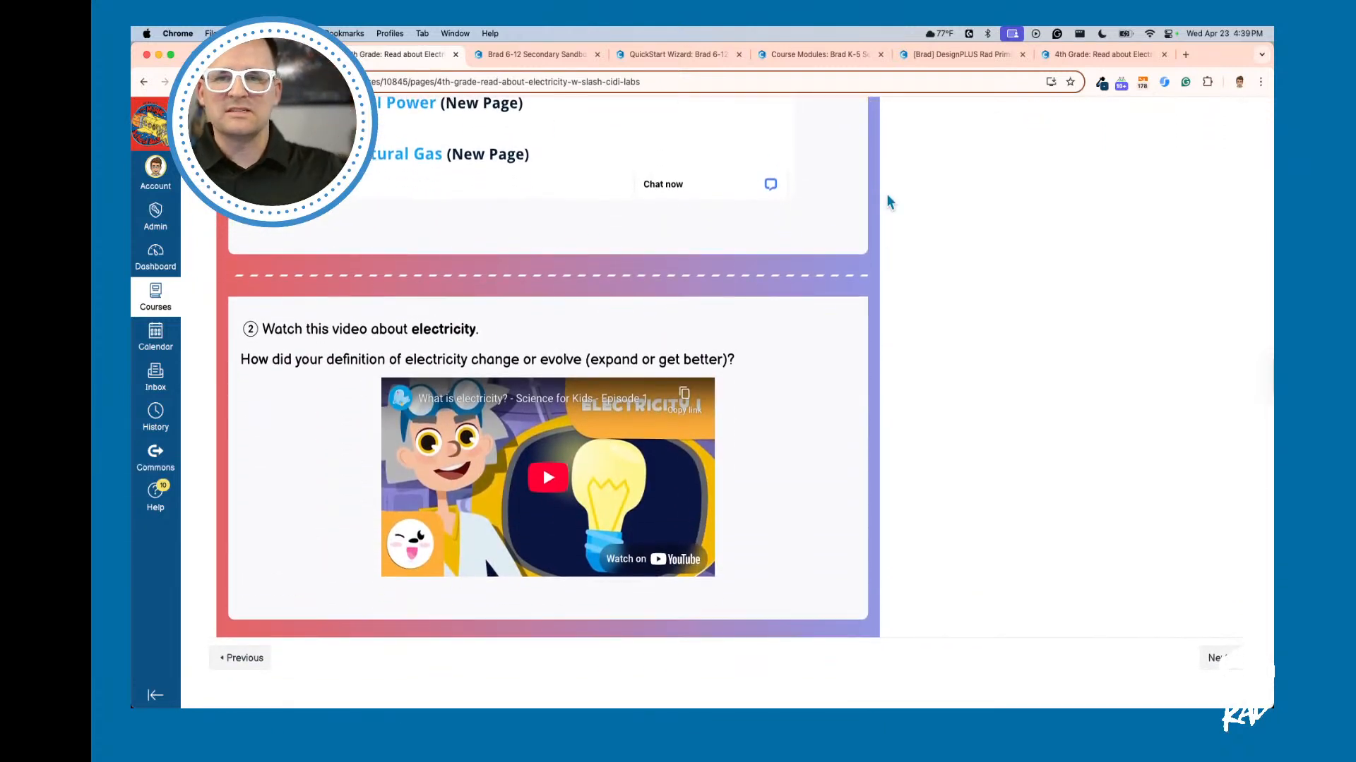
# Step: Switch to the DesignPLUS Primary Customizations Course and review its Customization Options
pyautogui.click(825, 56)
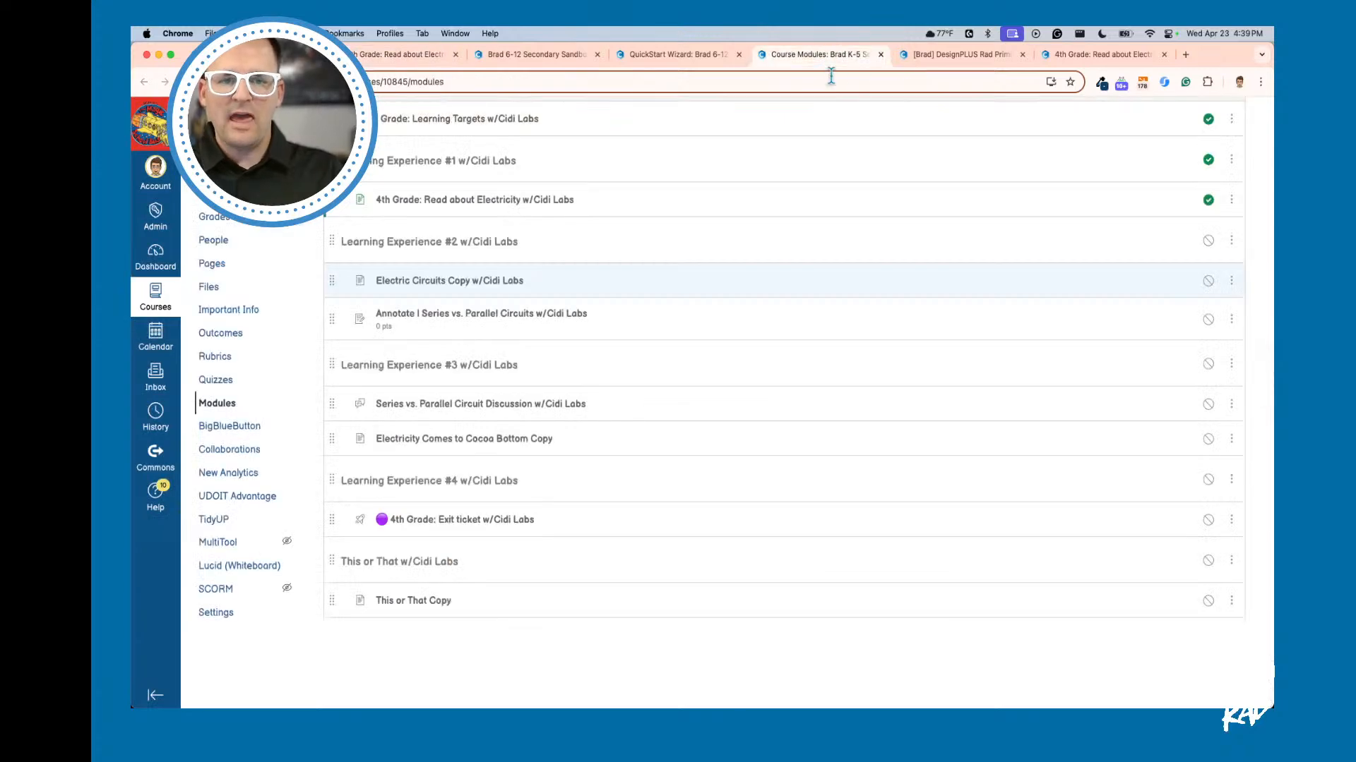
pyautogui.click(928, 56)
pyautogui.scroll(-1, 808, 221)
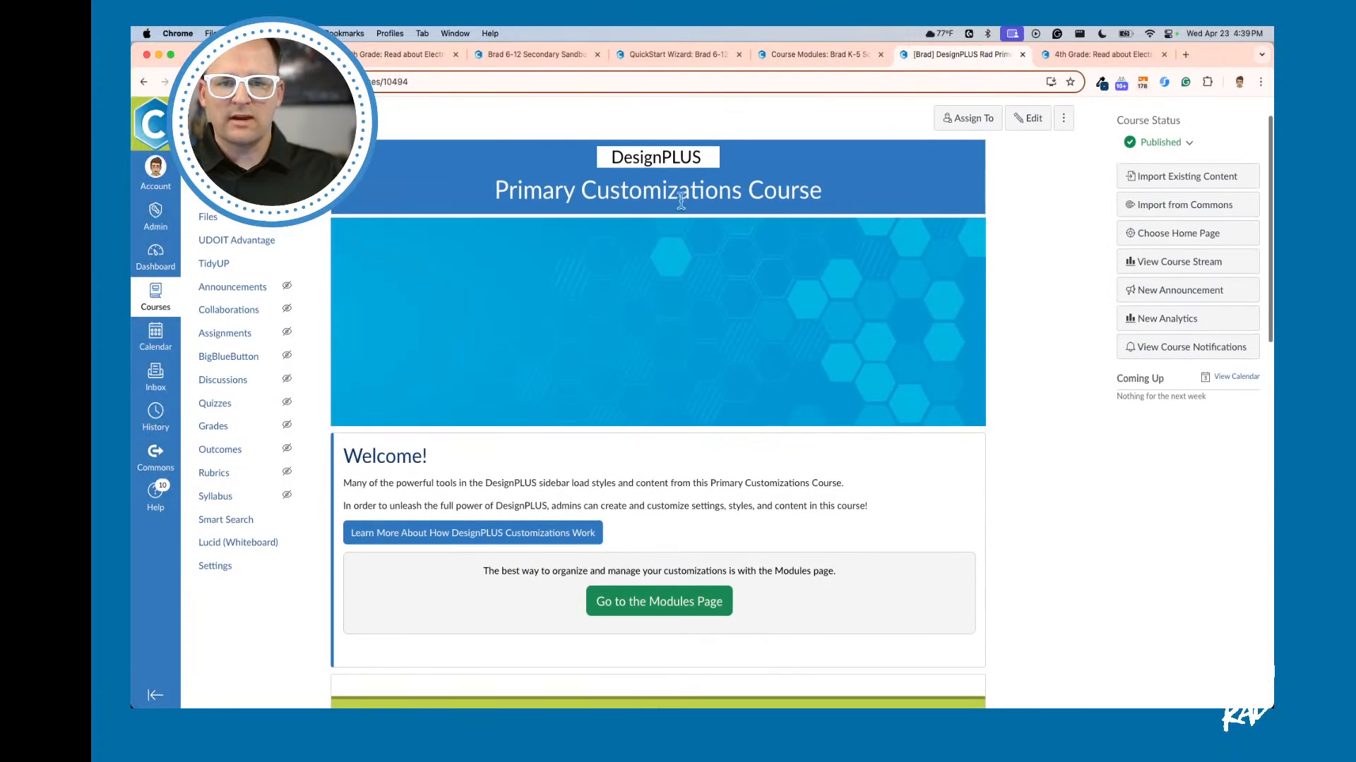
pyautogui.scroll(-4, 670, 209)
pyautogui.scroll(-5, 669, 209)
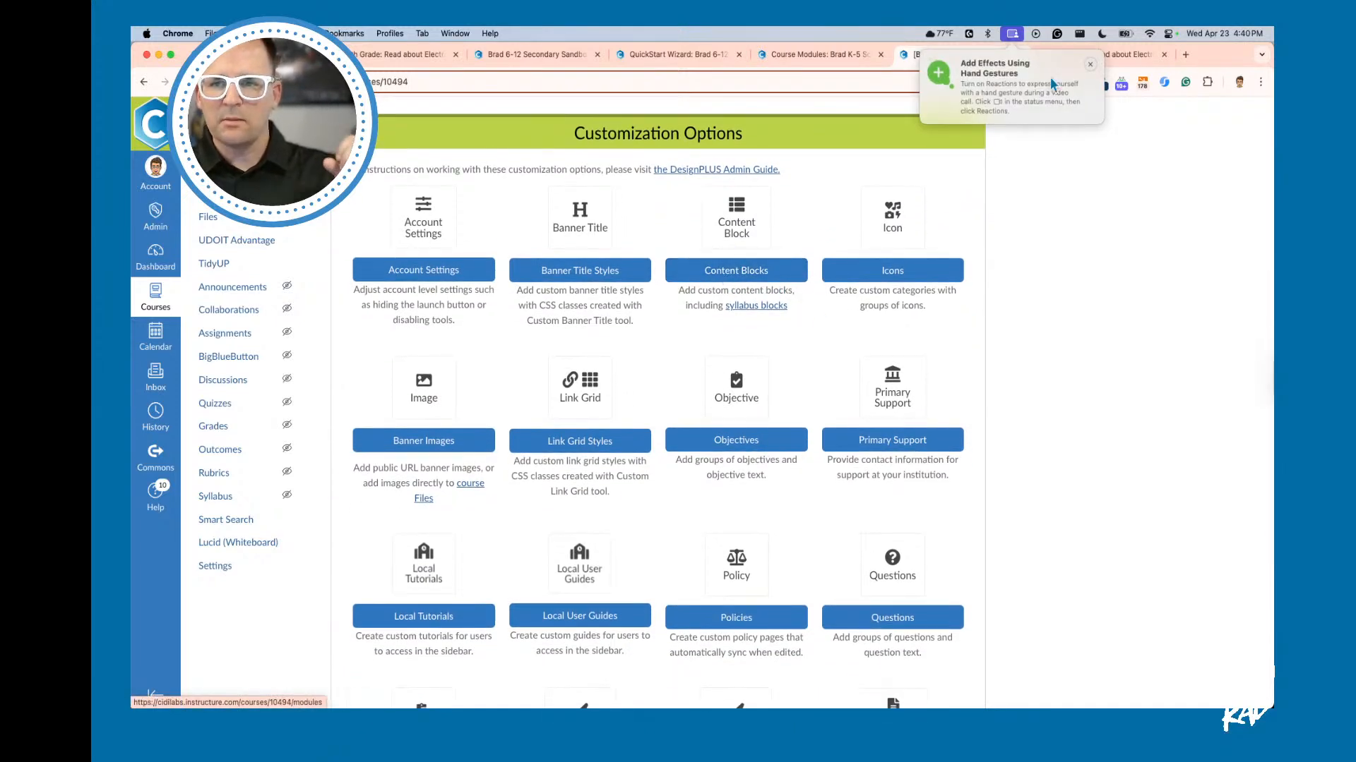
pyautogui.click(1091, 67)
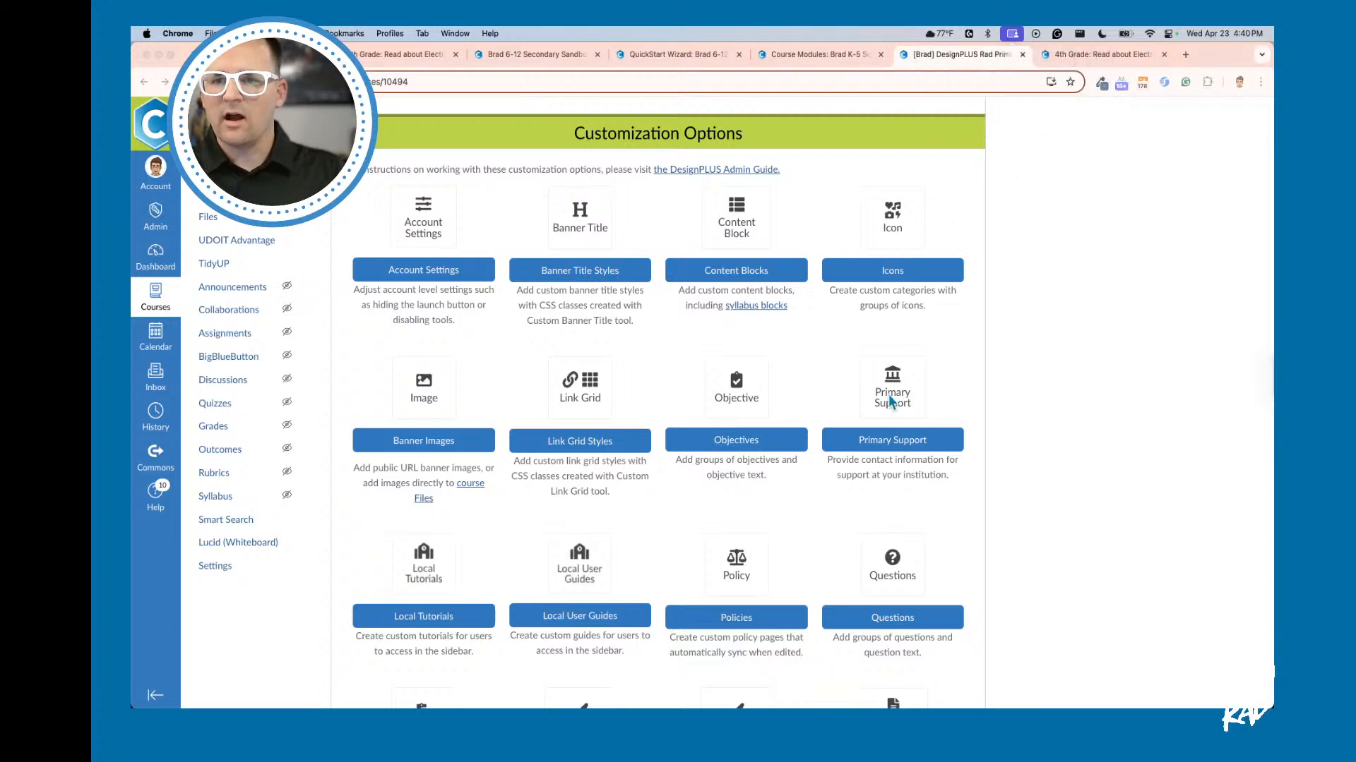
pyautogui.scroll(-5, 888, 394)
pyautogui.scroll(-1, 696, 536)
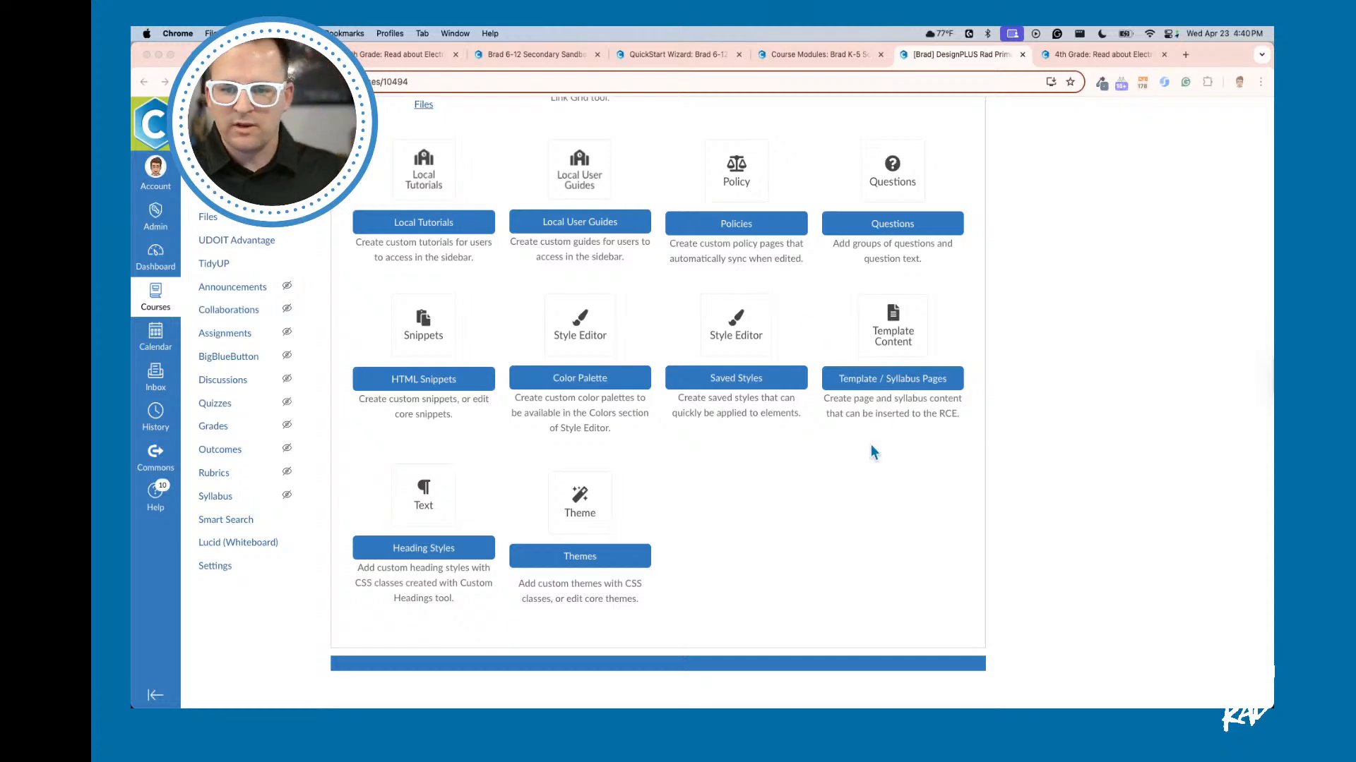
# Step: Open the Elementary Big and Clean Learning Targets template in a separate tab, and the Elementary Activity Page template, from Template / Syllabus Pages
pyautogui.click(901, 382)
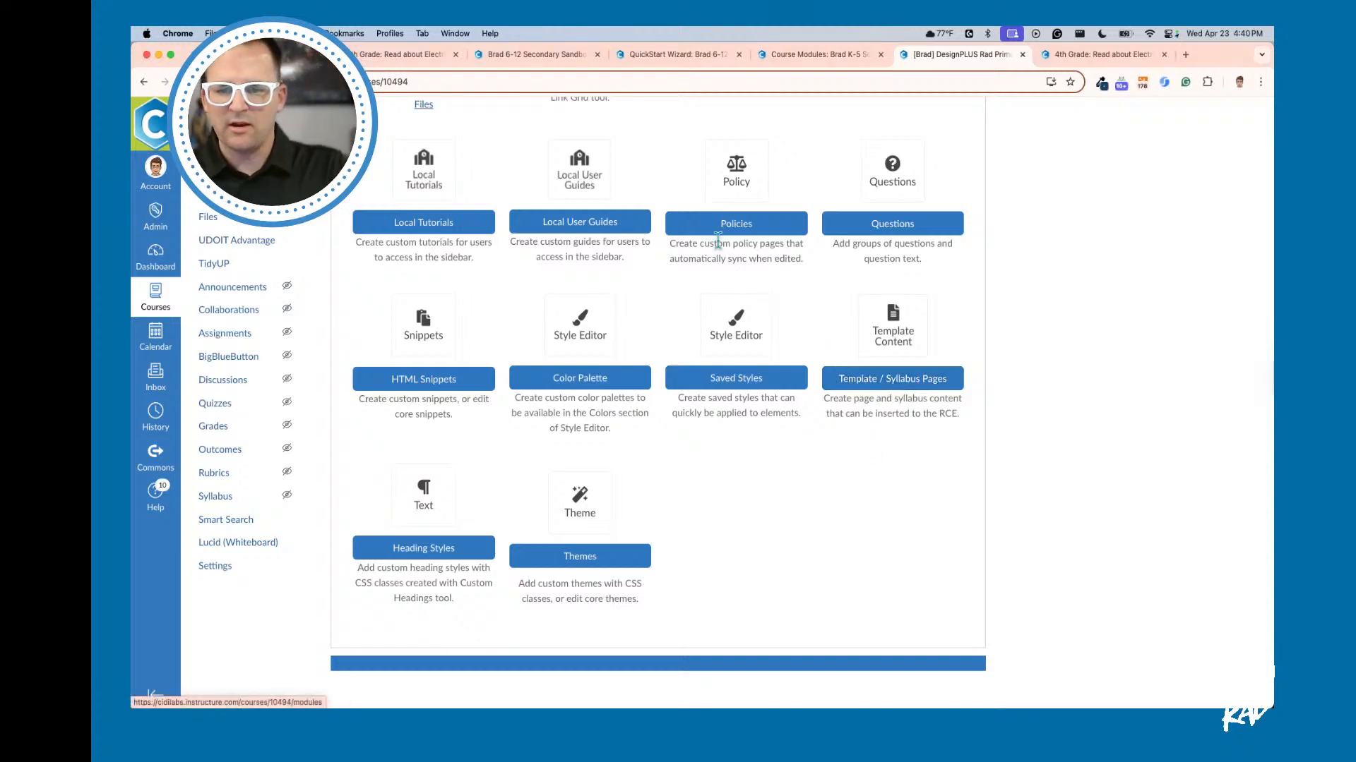
pyautogui.scroll(8, 607, 247)
pyautogui.scroll(-8, 594, 258)
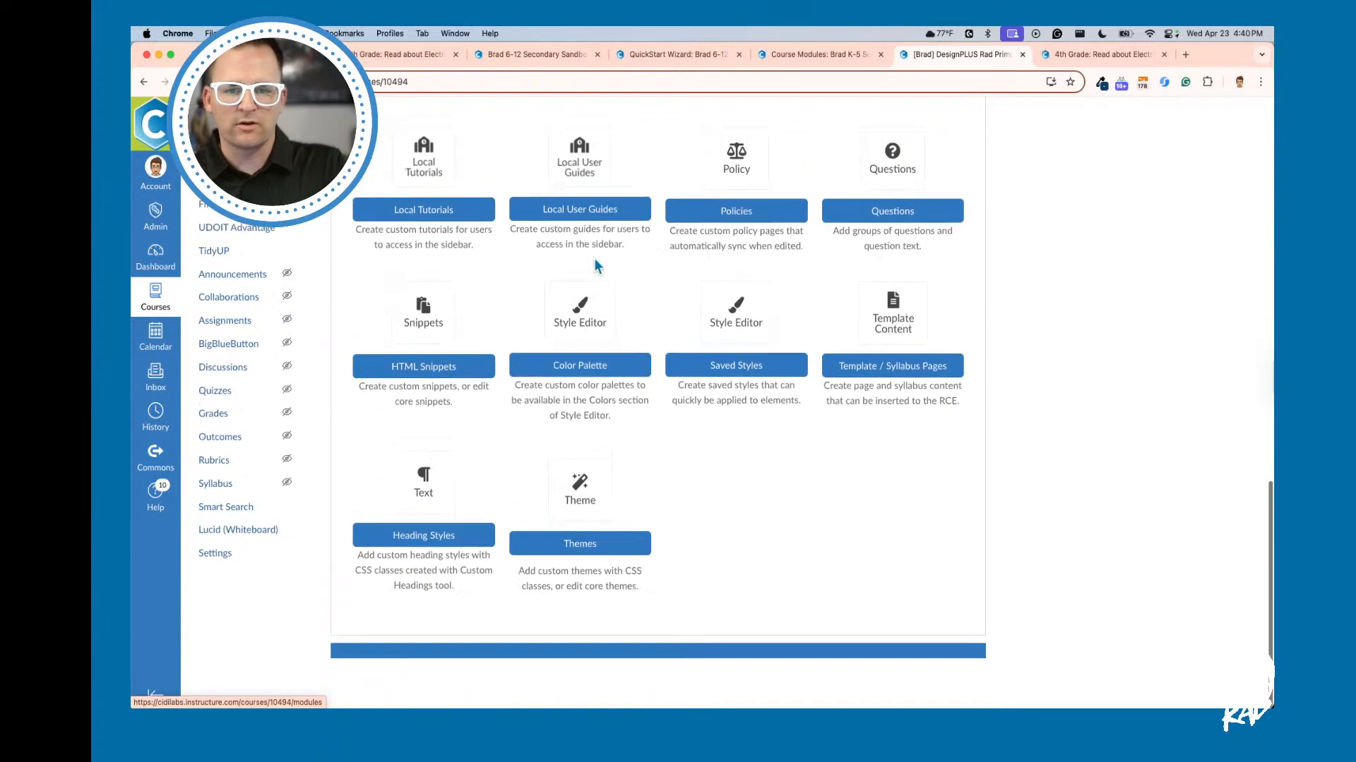
pyautogui.click(857, 383)
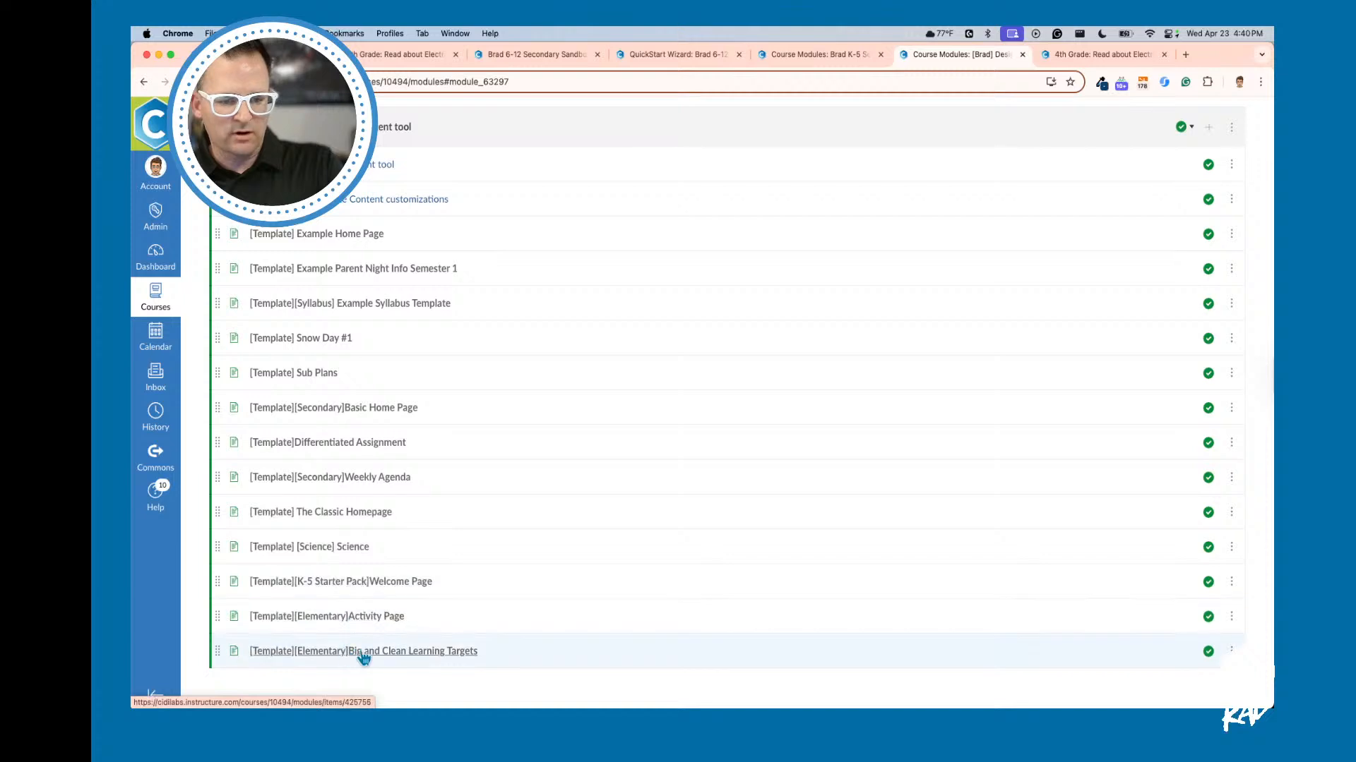
pyautogui.keyDown('super'); pyautogui.click(385, 655); pyautogui.keyUp('super')
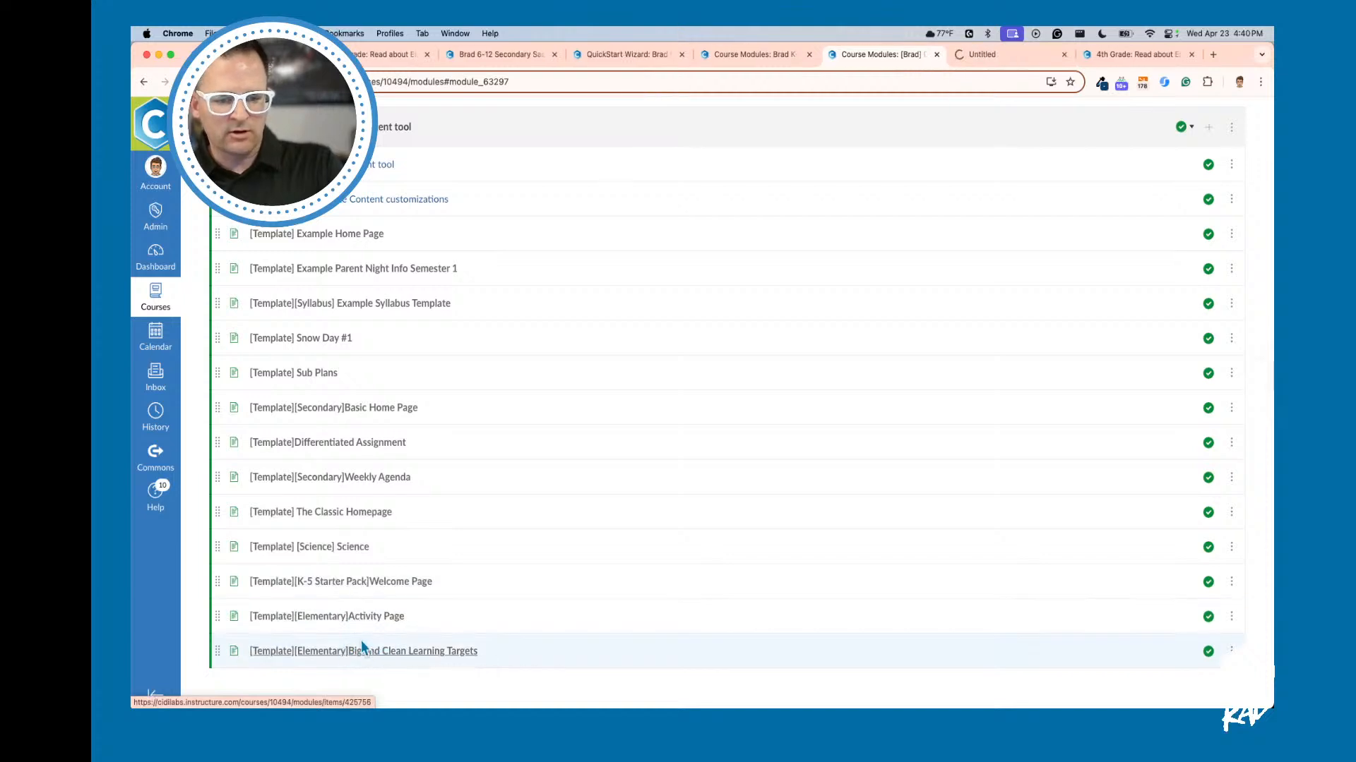
pyautogui.click(360, 619)
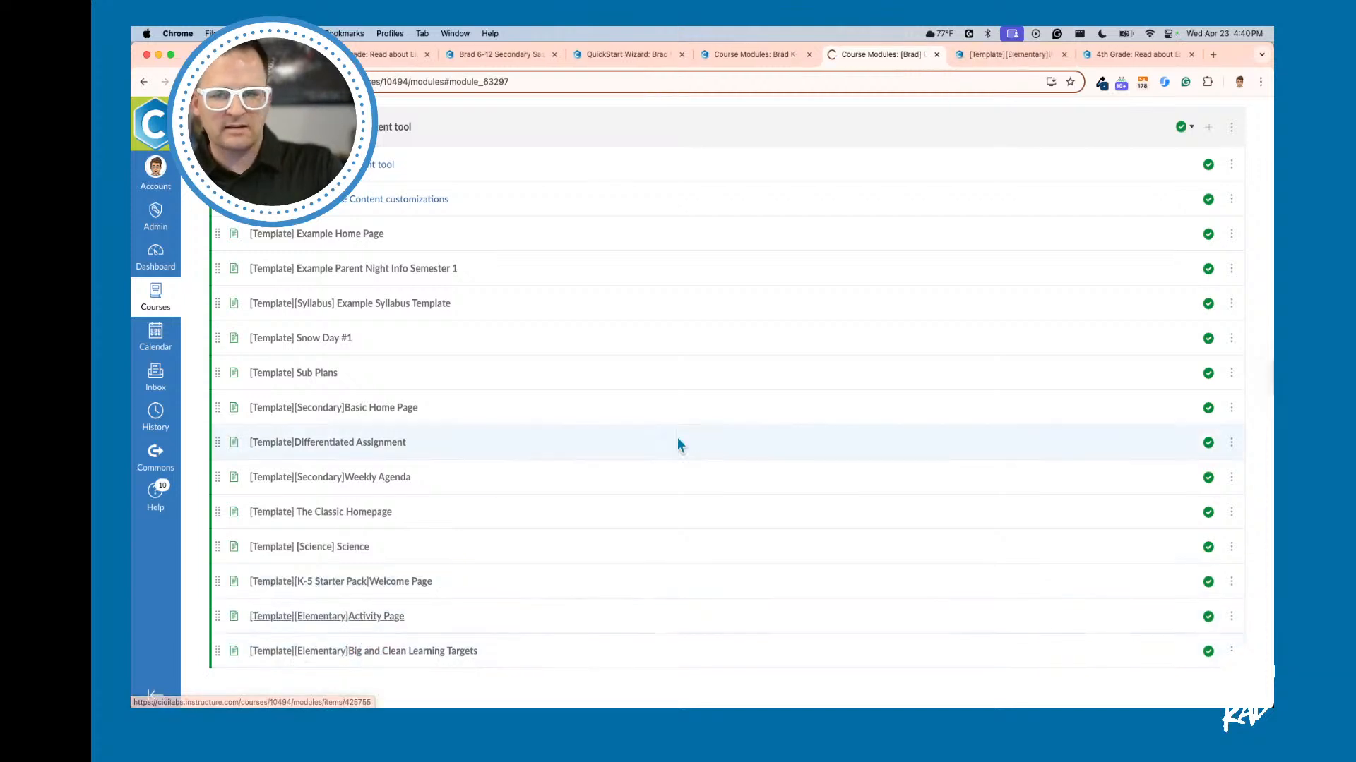
# Step: Compare the Elementary Activity Page and Big and Clean Learning Targets templates, examining the standard codes beside the learning targets
pyautogui.scroll(-10, 869, 340)
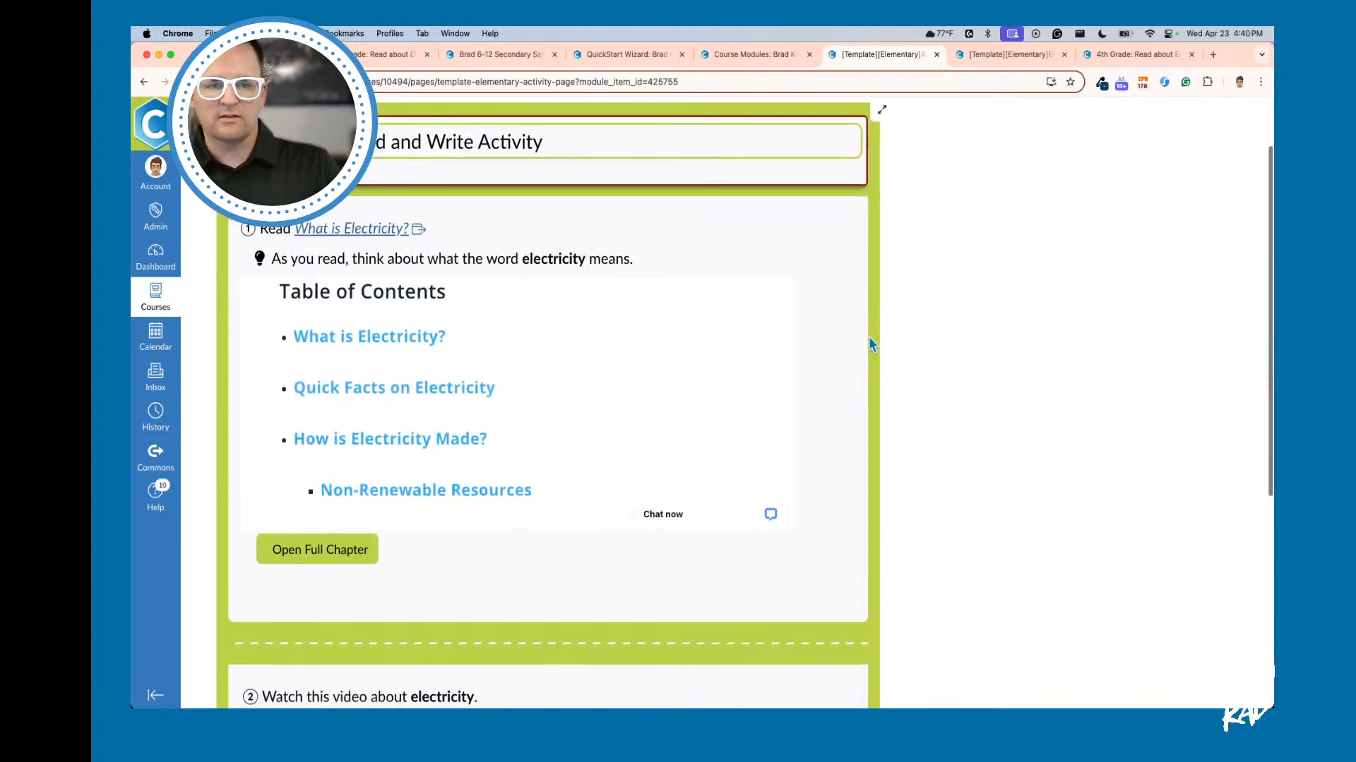
pyautogui.scroll(10, 869, 340)
pyautogui.hotkey('ctrl', 'Tab')
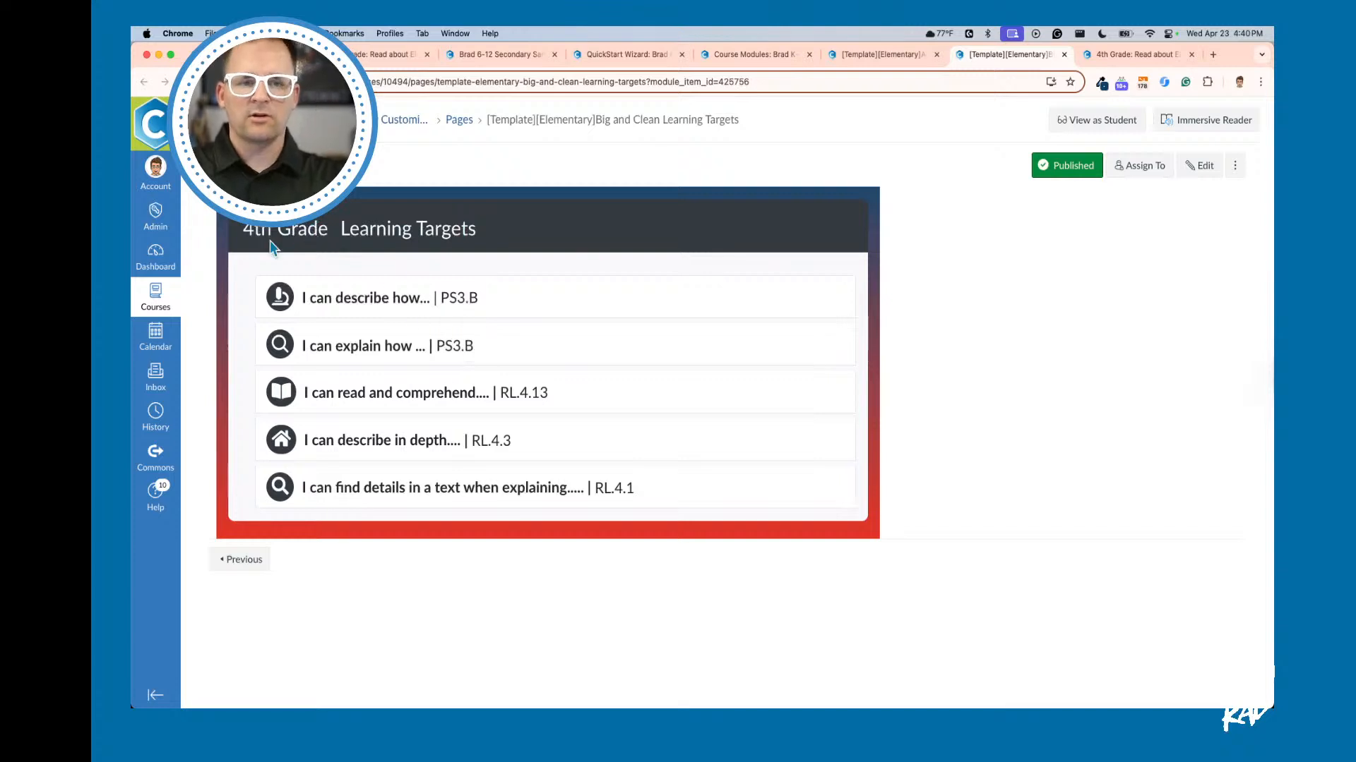
pyautogui.moveTo(426, 300); pyautogui.dragTo(481, 302)
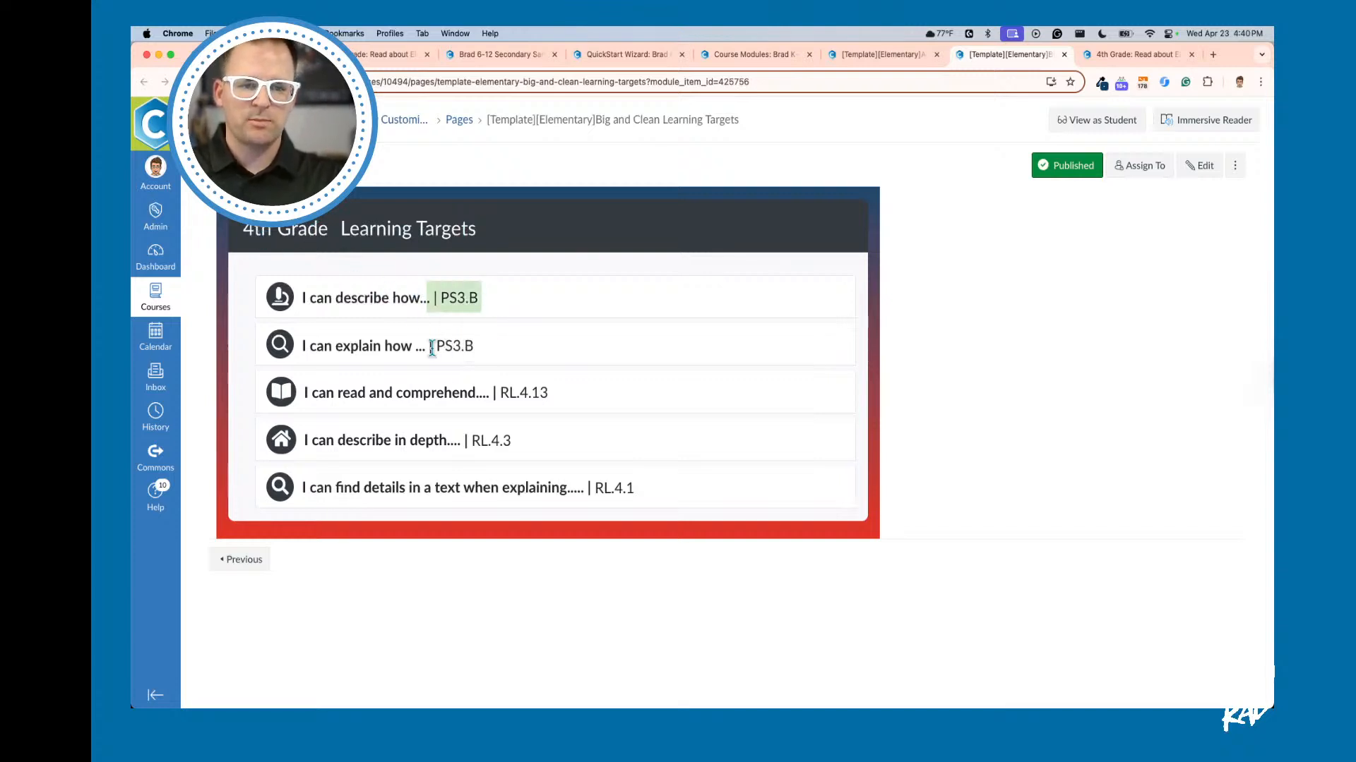
pyautogui.click(428, 373)
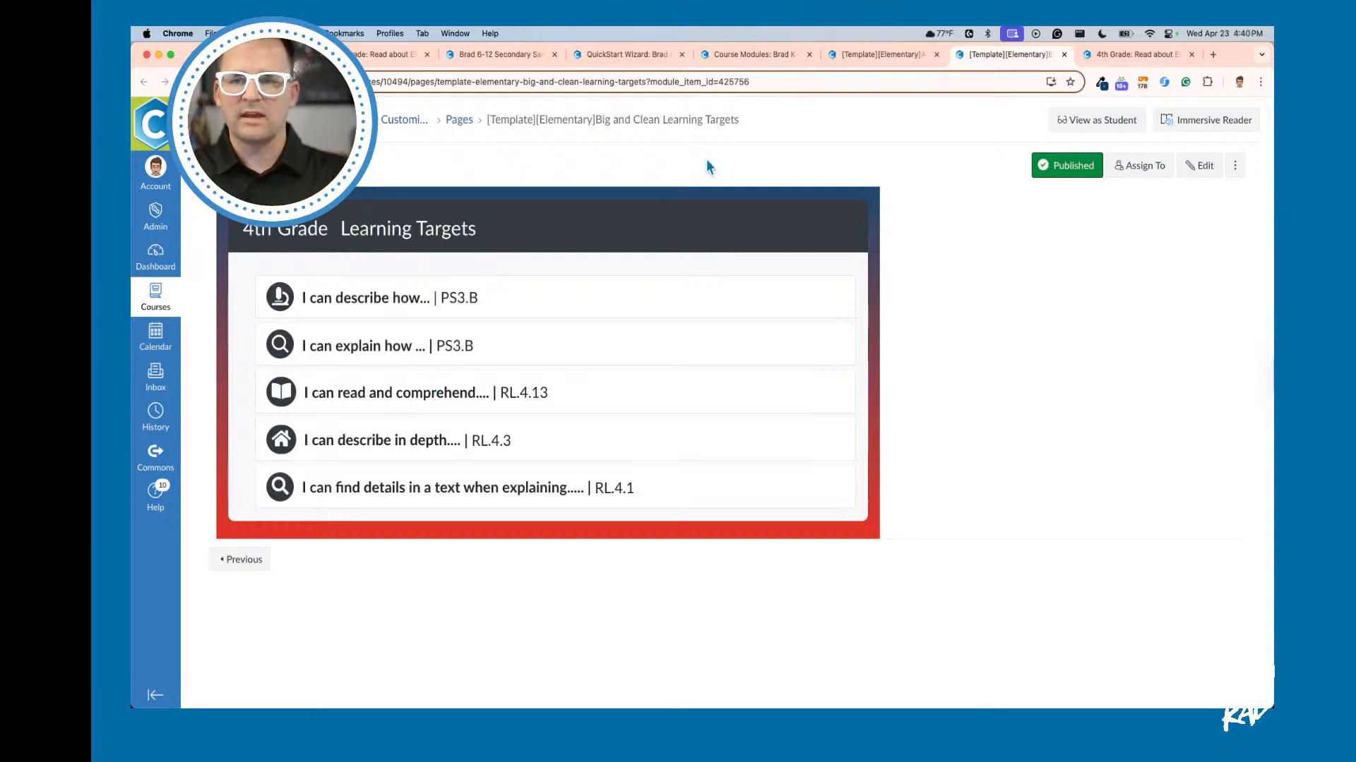
pyautogui.click(862, 56)
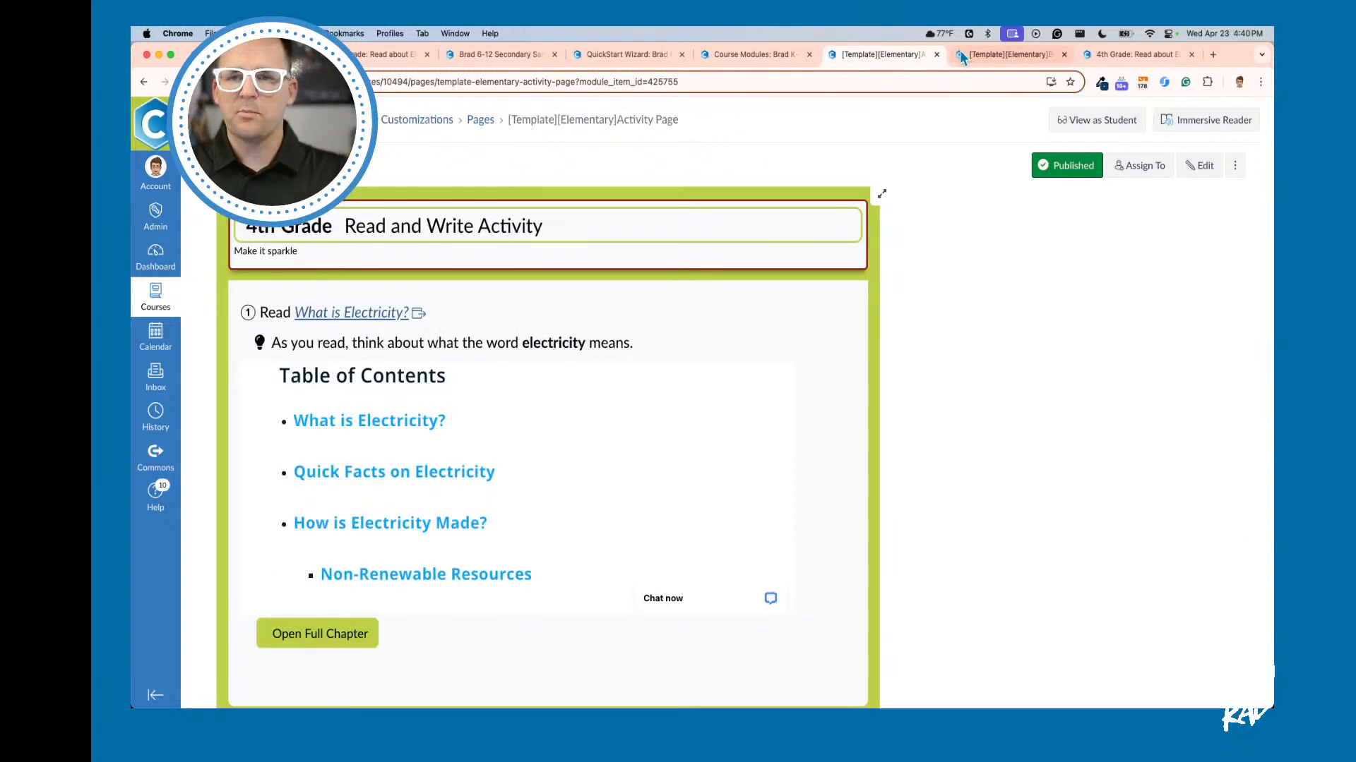
pyautogui.click(1003, 55)
pyautogui.click(918, 54)
# Step: Return to the QuickStart Wizard page editor, dismiss the auto-saved content, close the DesignPLUS sidebar and launch the DesignPLUS QuickStart Wizard
pyautogui.click(757, 61)
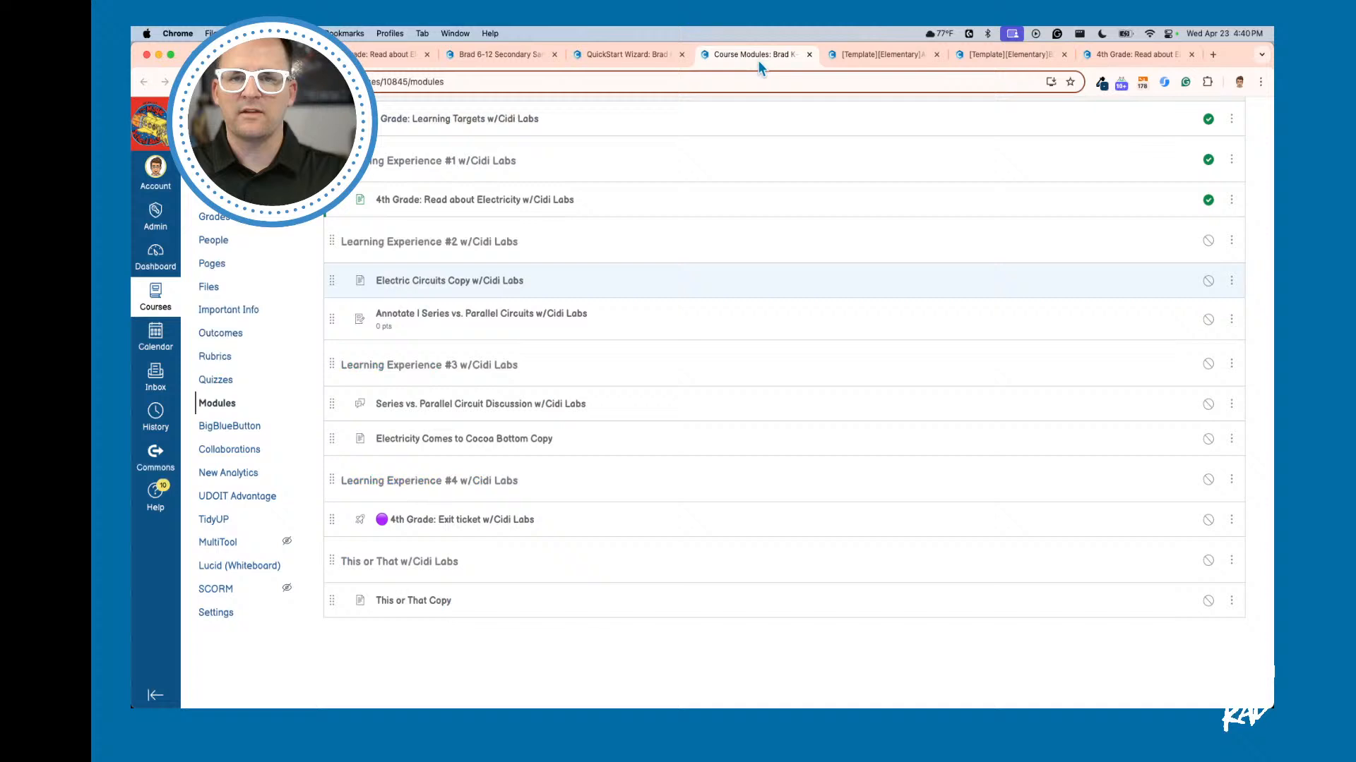
pyautogui.click(647, 54)
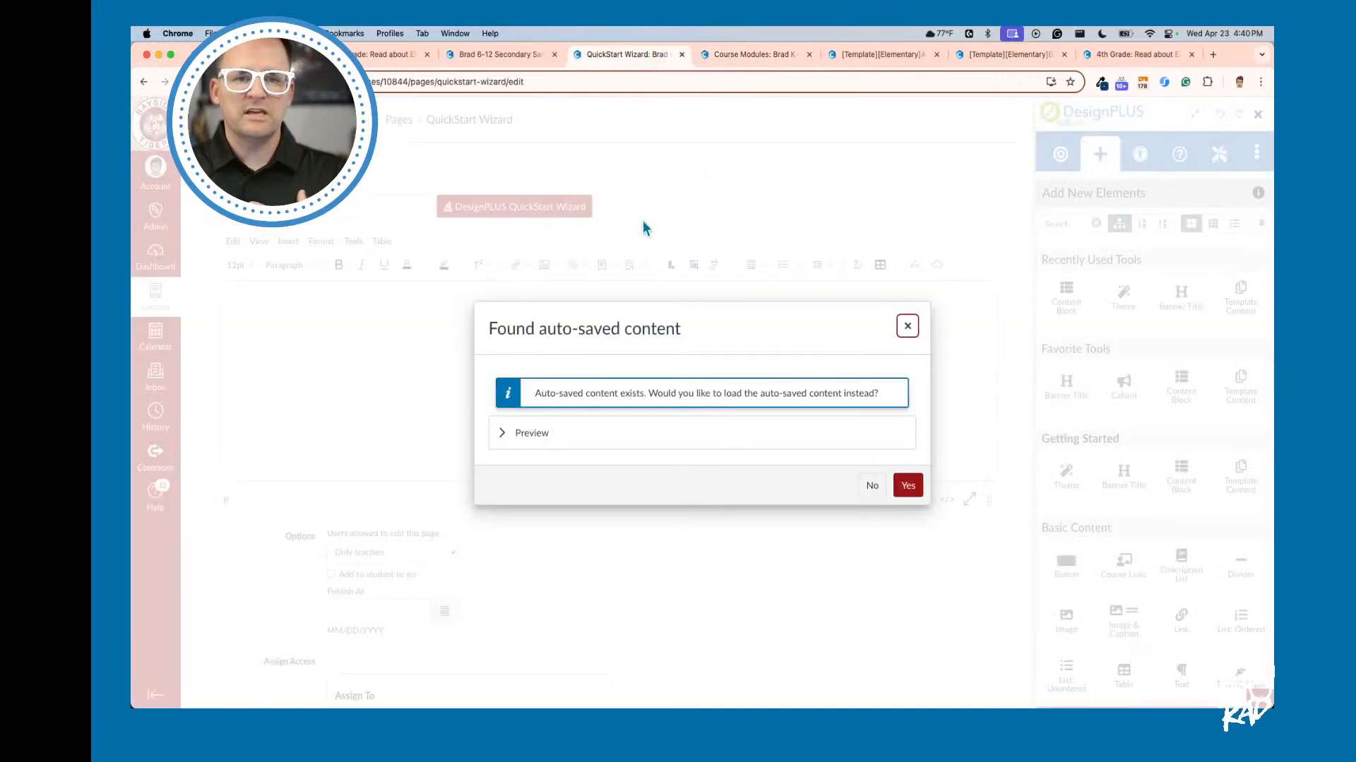
pyautogui.click(905, 321)
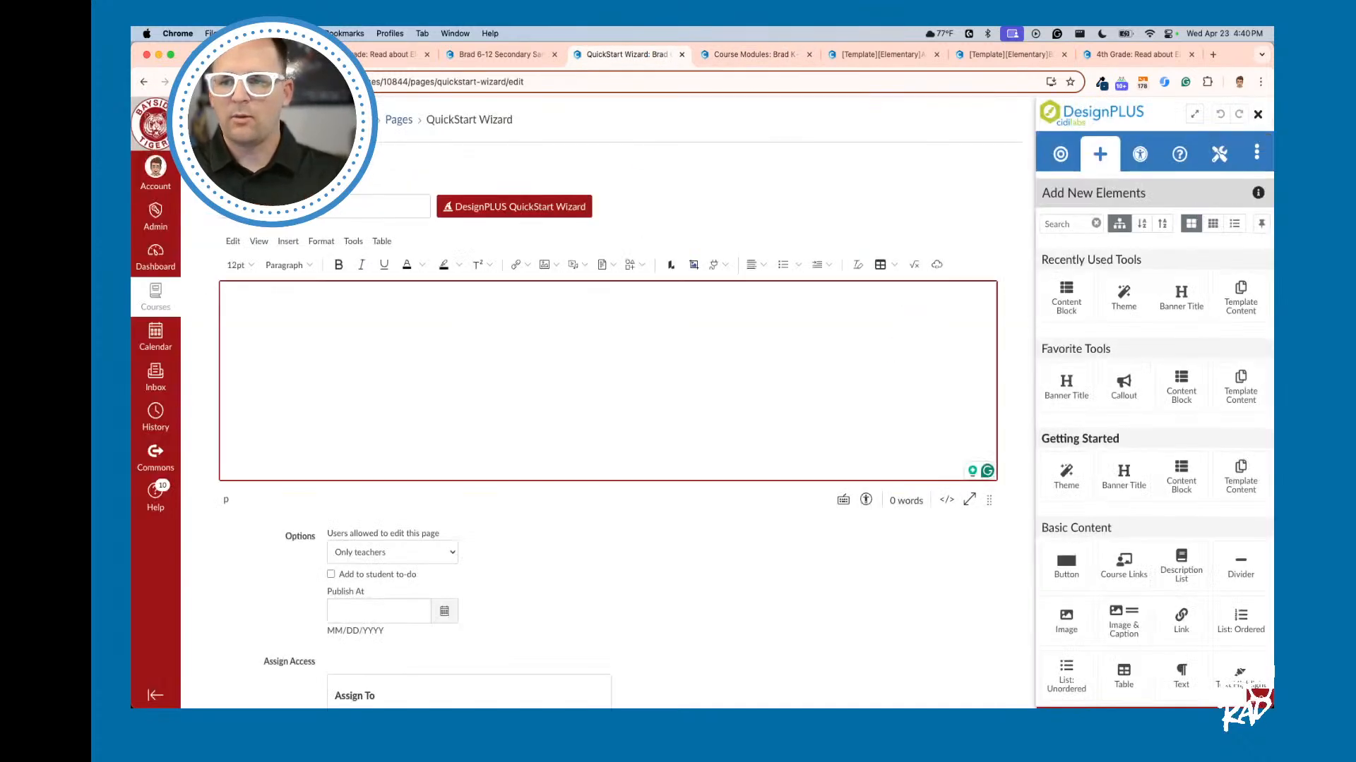
pyautogui.click(1257, 114)
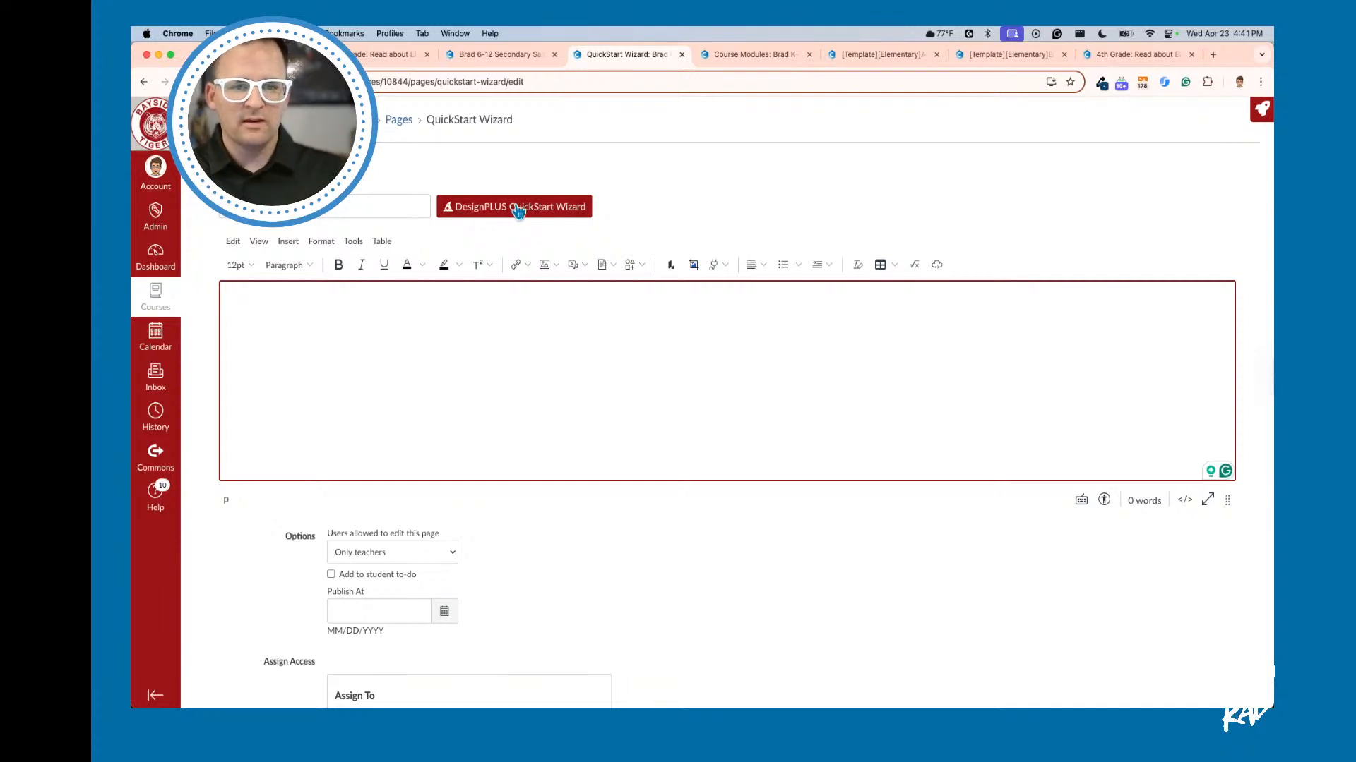
pyautogui.click(517, 209)
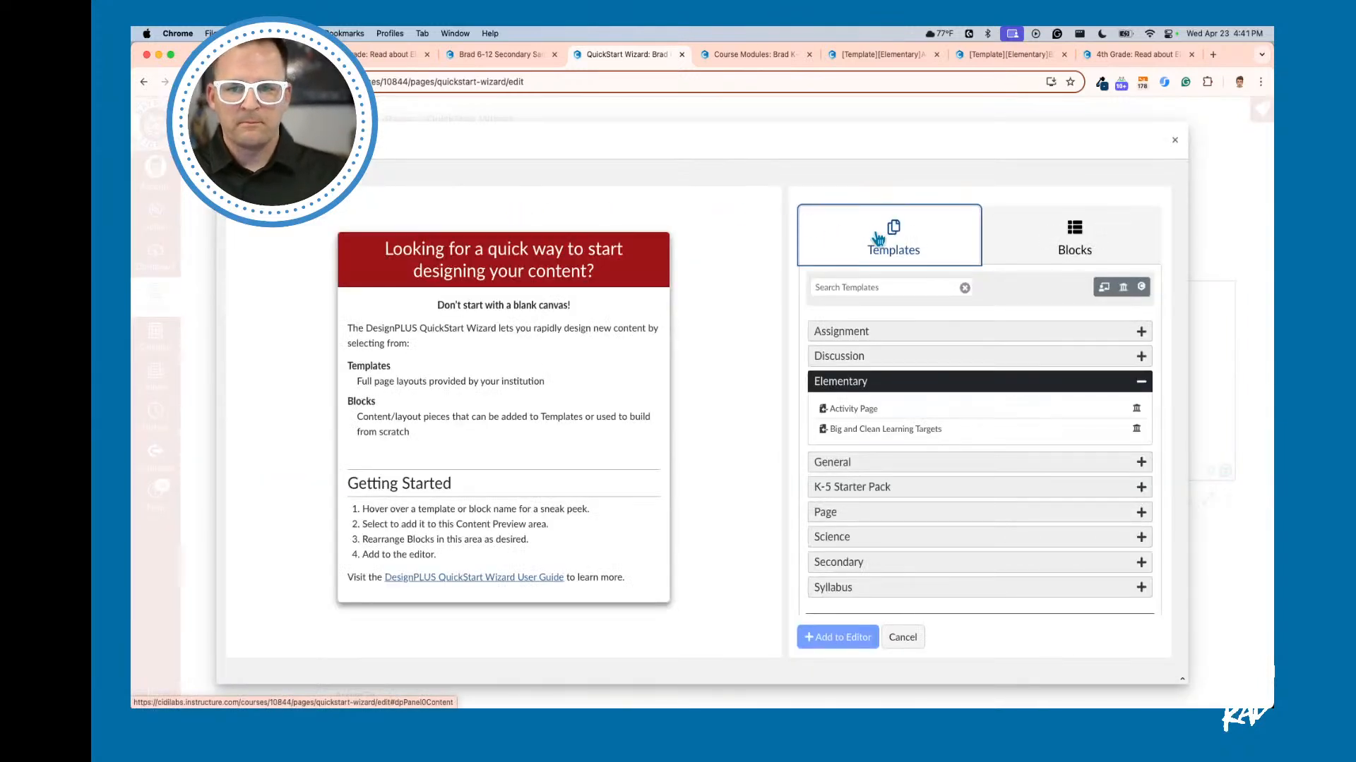
# Step: Compare the wizard's Templates and Blocks sections and preview the Elementary group's templates, including Big and Clean Learning Targets
pyautogui.click(998, 237)
pyautogui.click(927, 240)
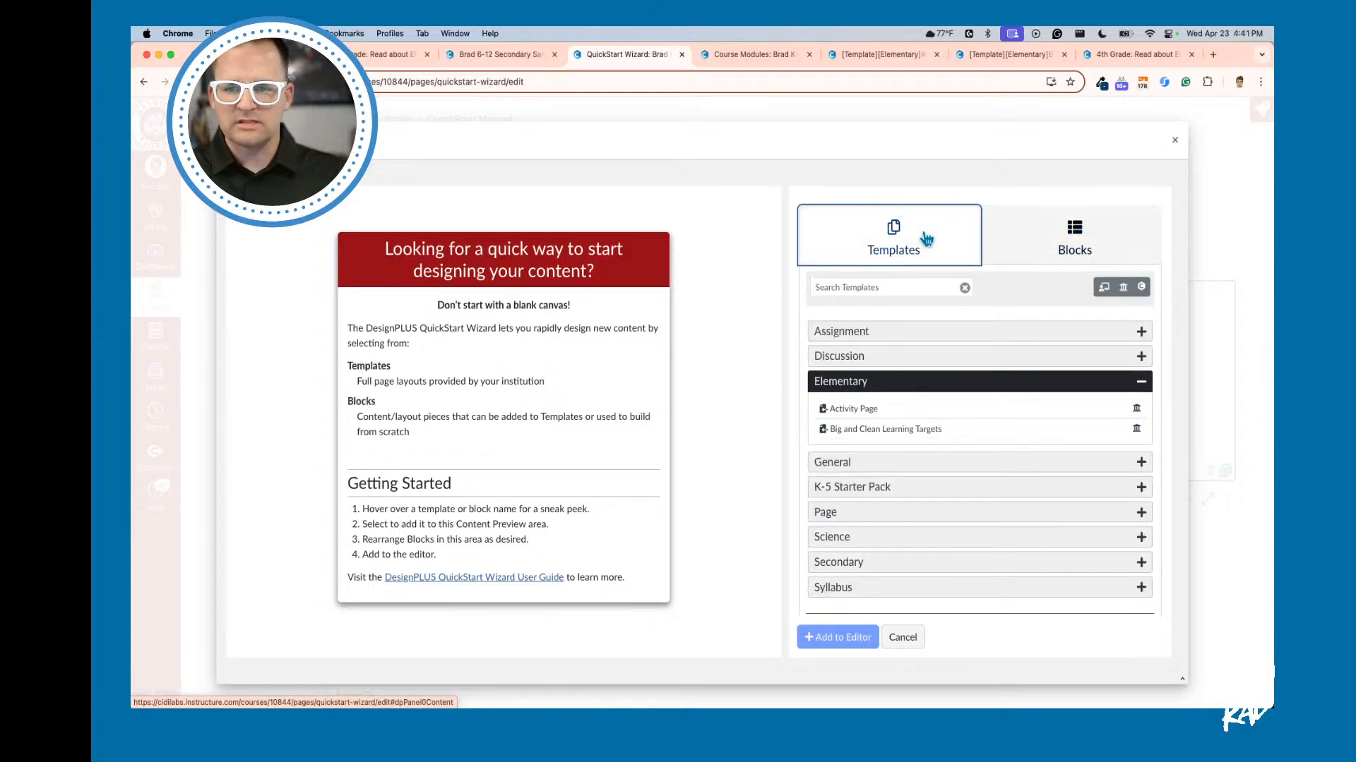
pyautogui.click(1041, 245)
pyautogui.click(916, 242)
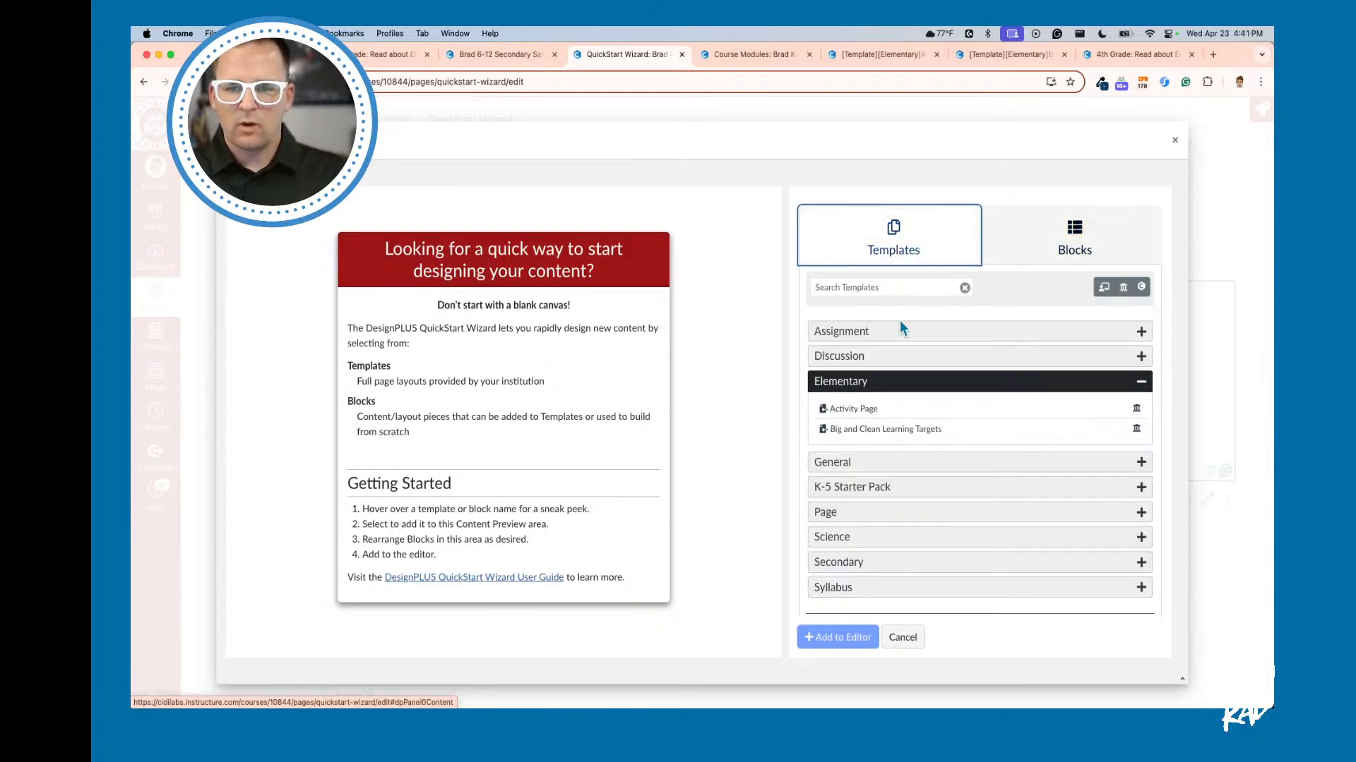
pyautogui.click(896, 381)
pyautogui.click(891, 392)
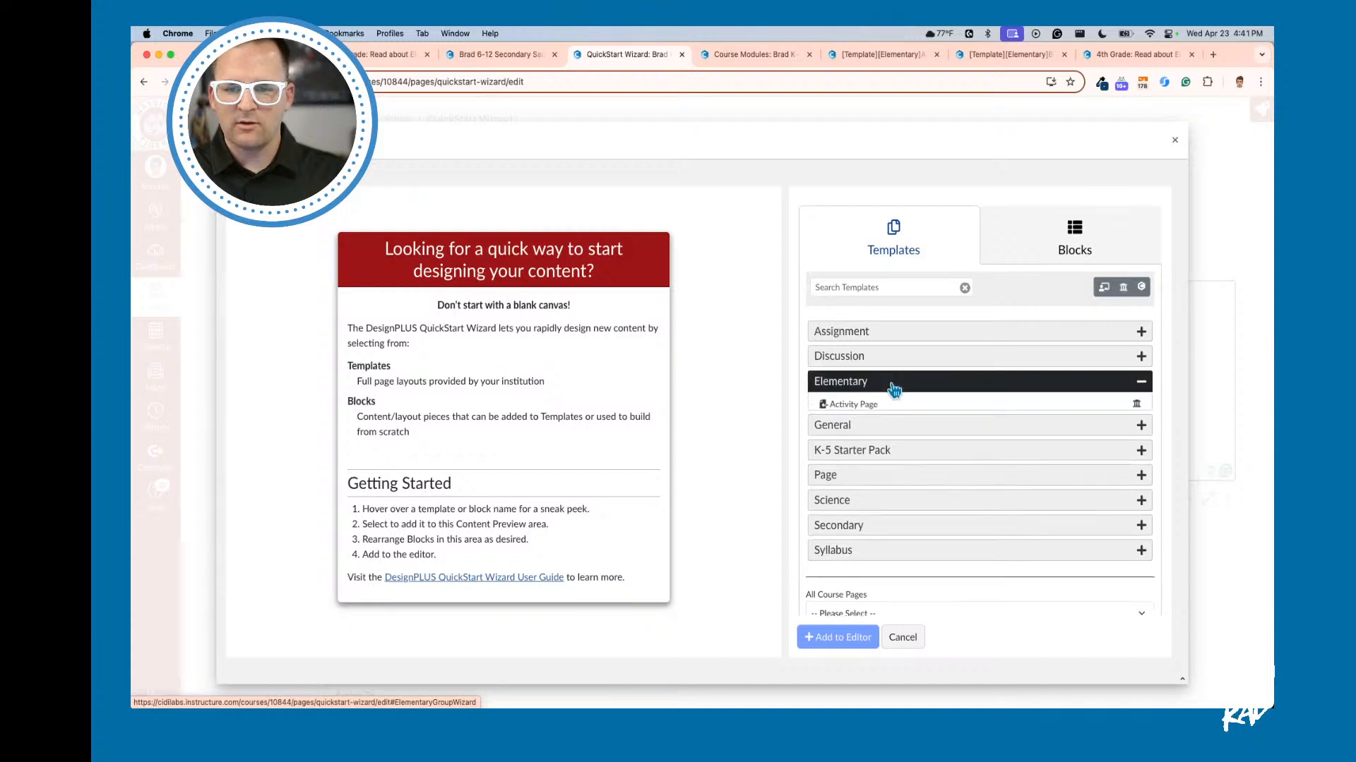
pyautogui.moveTo(884, 414)
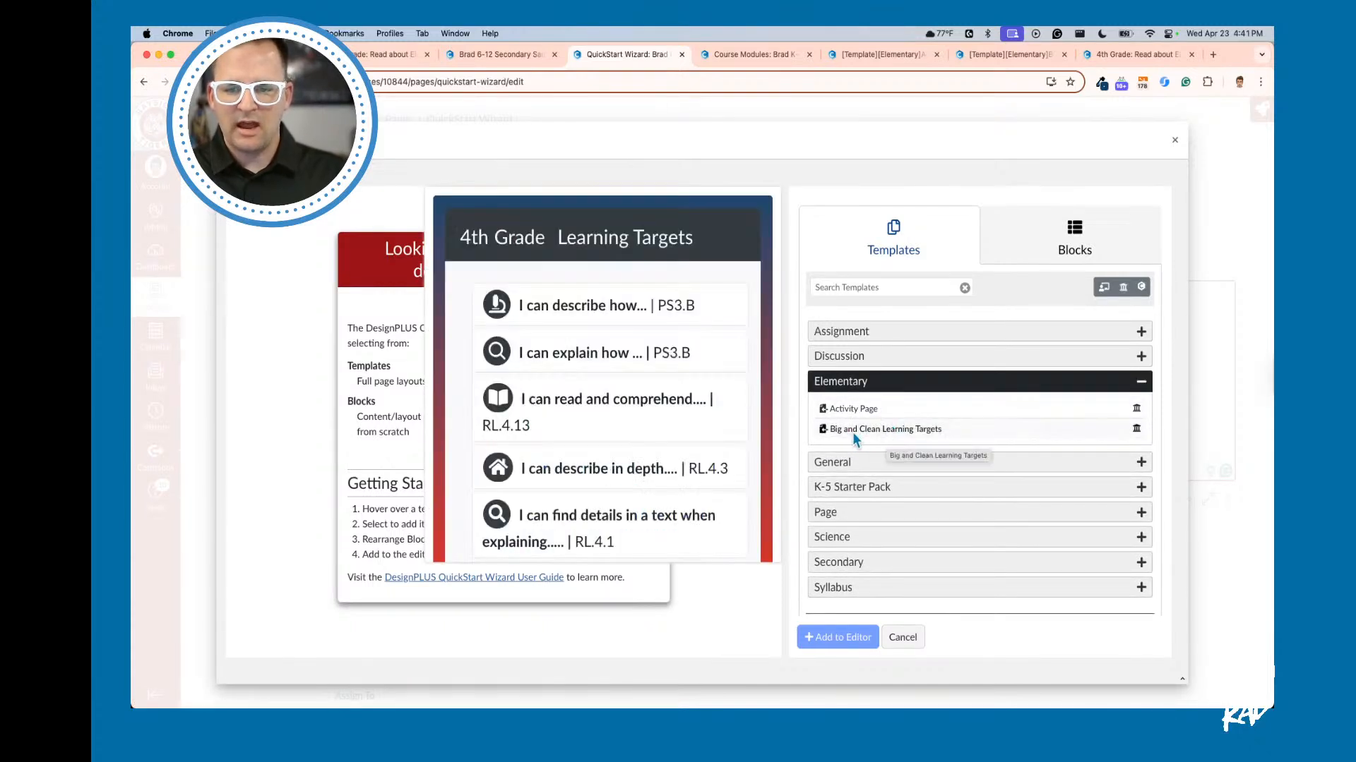
# Step: Add the Elementary Big and Clean Learning Targets template to the editor and enlarge the editing area to show the full list
pyautogui.click(894, 430)
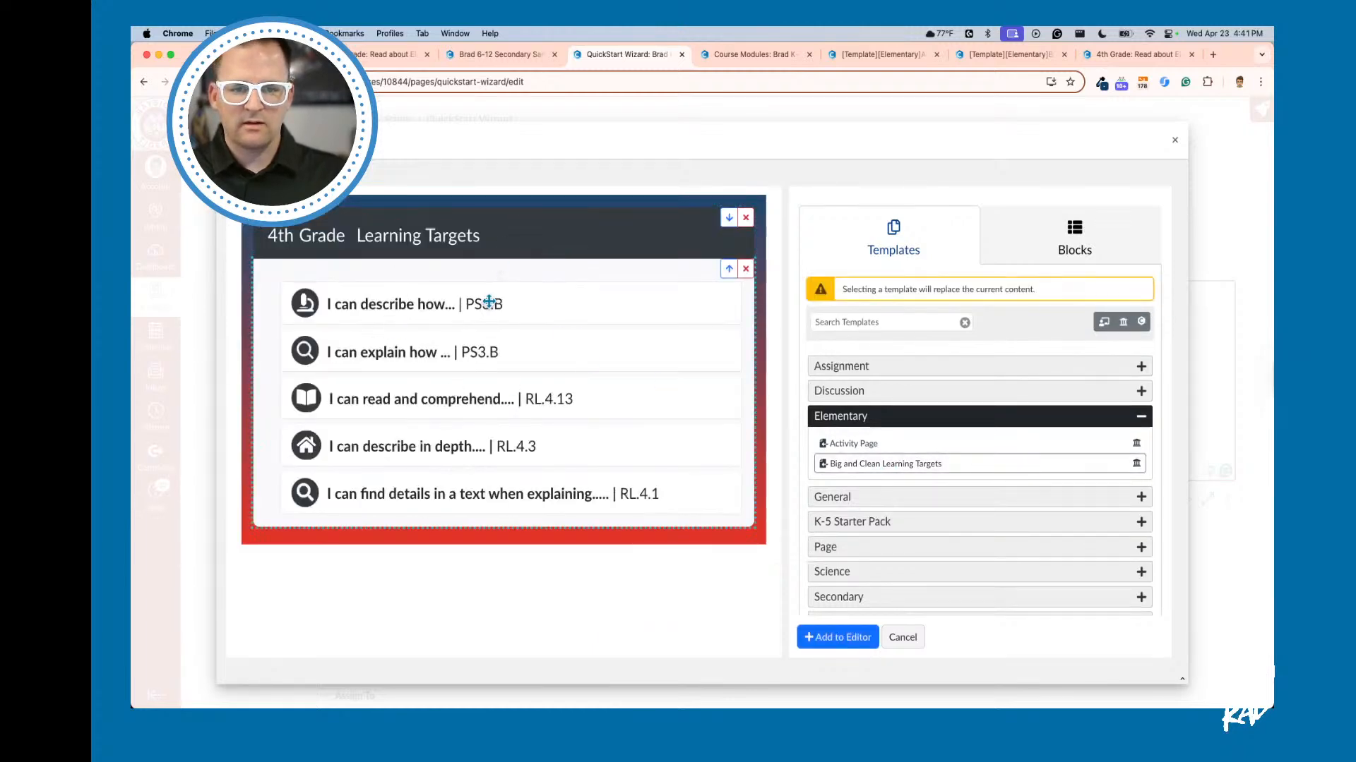
pyautogui.click(820, 637)
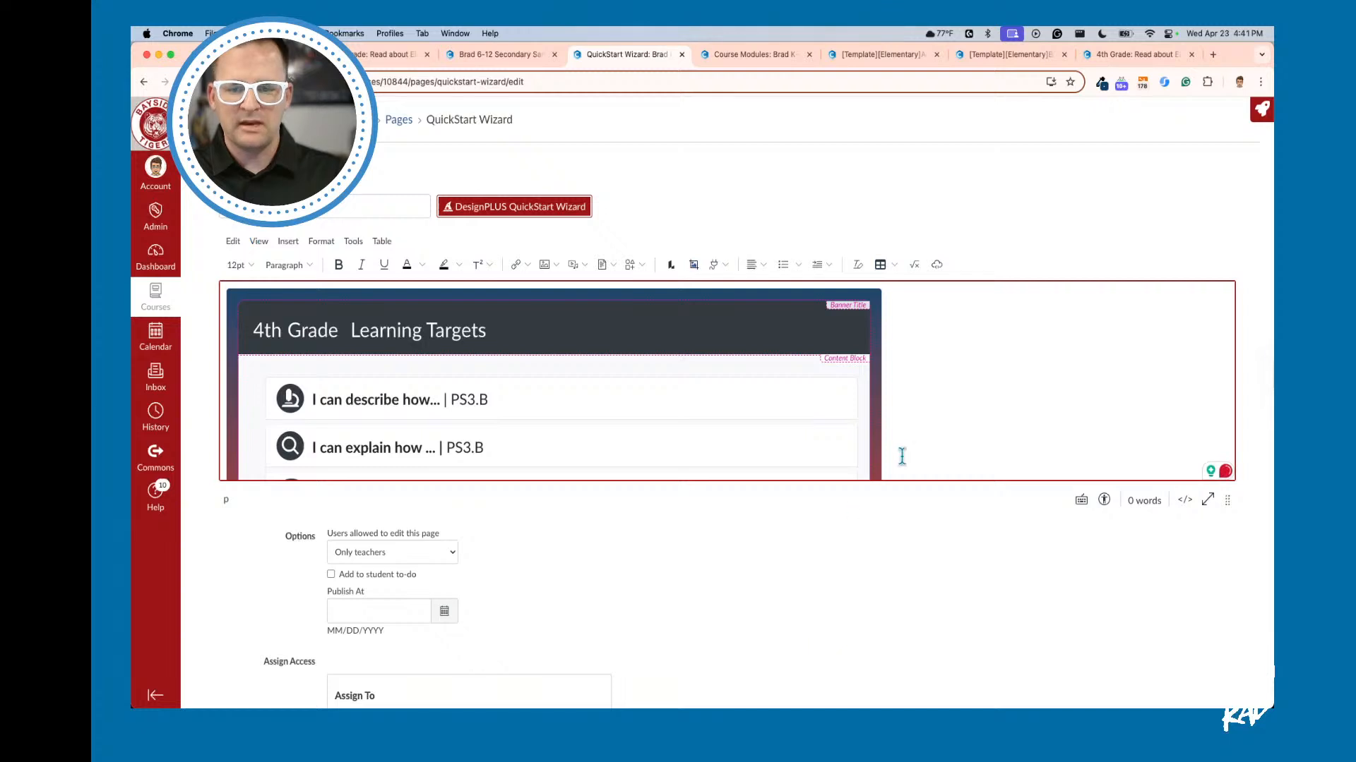
pyautogui.click(1109, 444)
pyautogui.moveTo(1225, 498); pyautogui.dragTo(1226, 647)
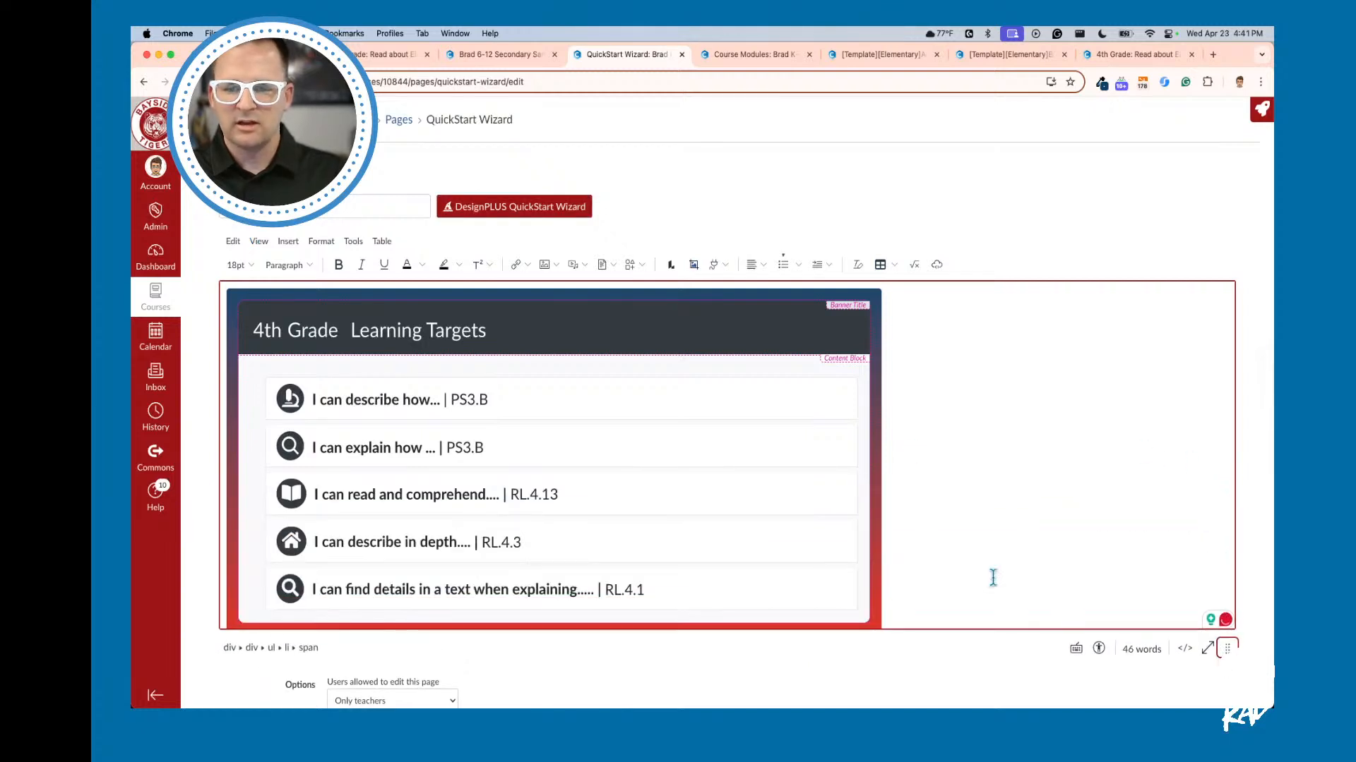
pyautogui.scroll(-1, 981, 574)
# Step: Add filler text to the "I can describe how..." and "I can explain how ..." learning targets before their PS3.B codes
pyautogui.click(395, 379)
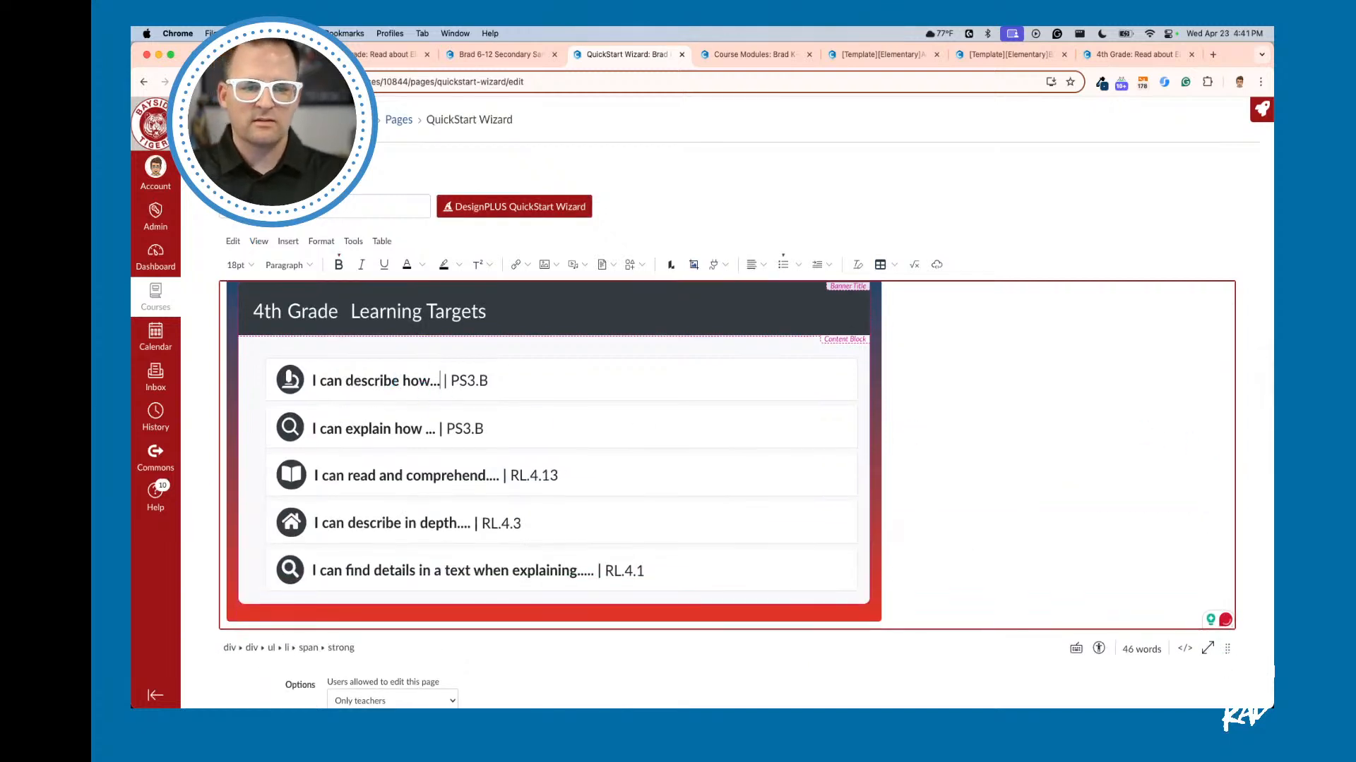
pyautogui.write(";sldgkds;lkfdakf sd;lkfasdfkl;asdk f'asdl;';s")
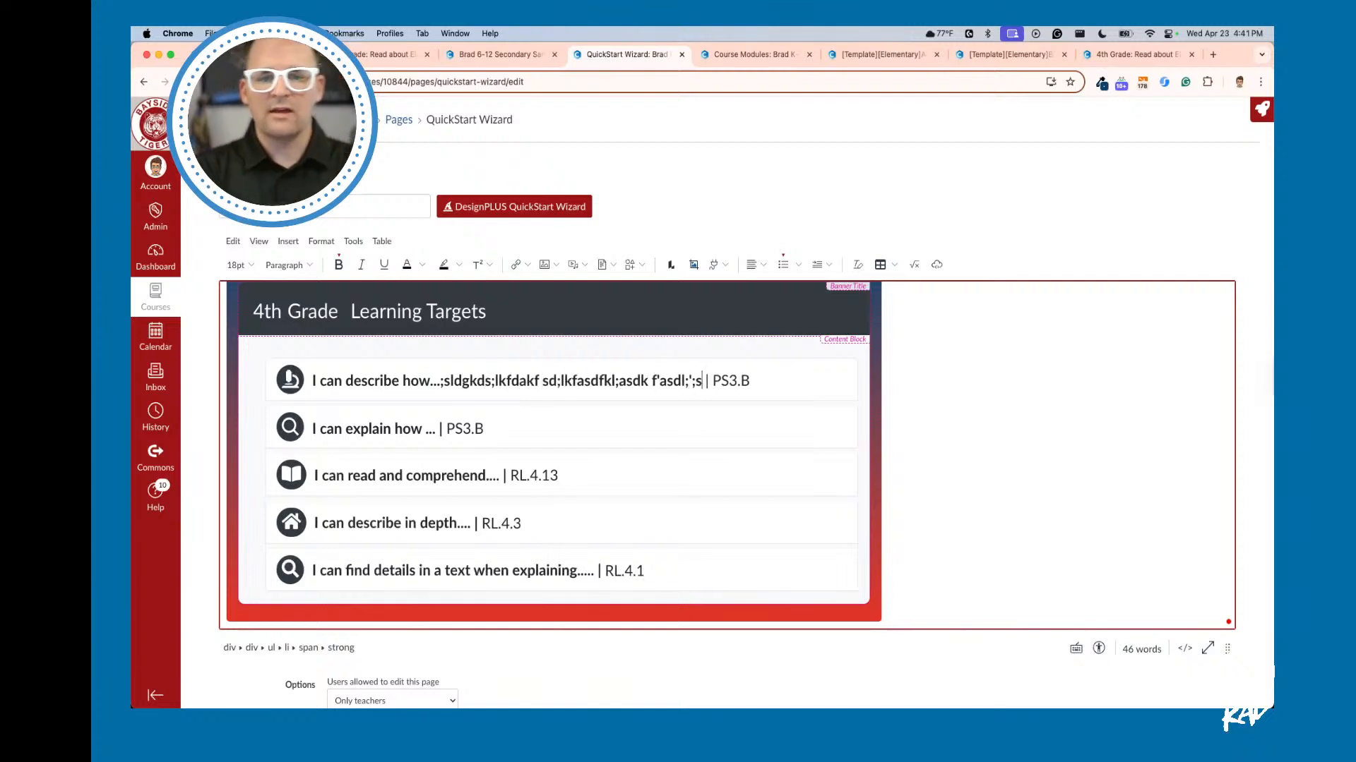
pyautogui.click(430, 429)
pyautogui.write('sdf;lsdal;sfdksdaf;lsdkfskl;dfsd')
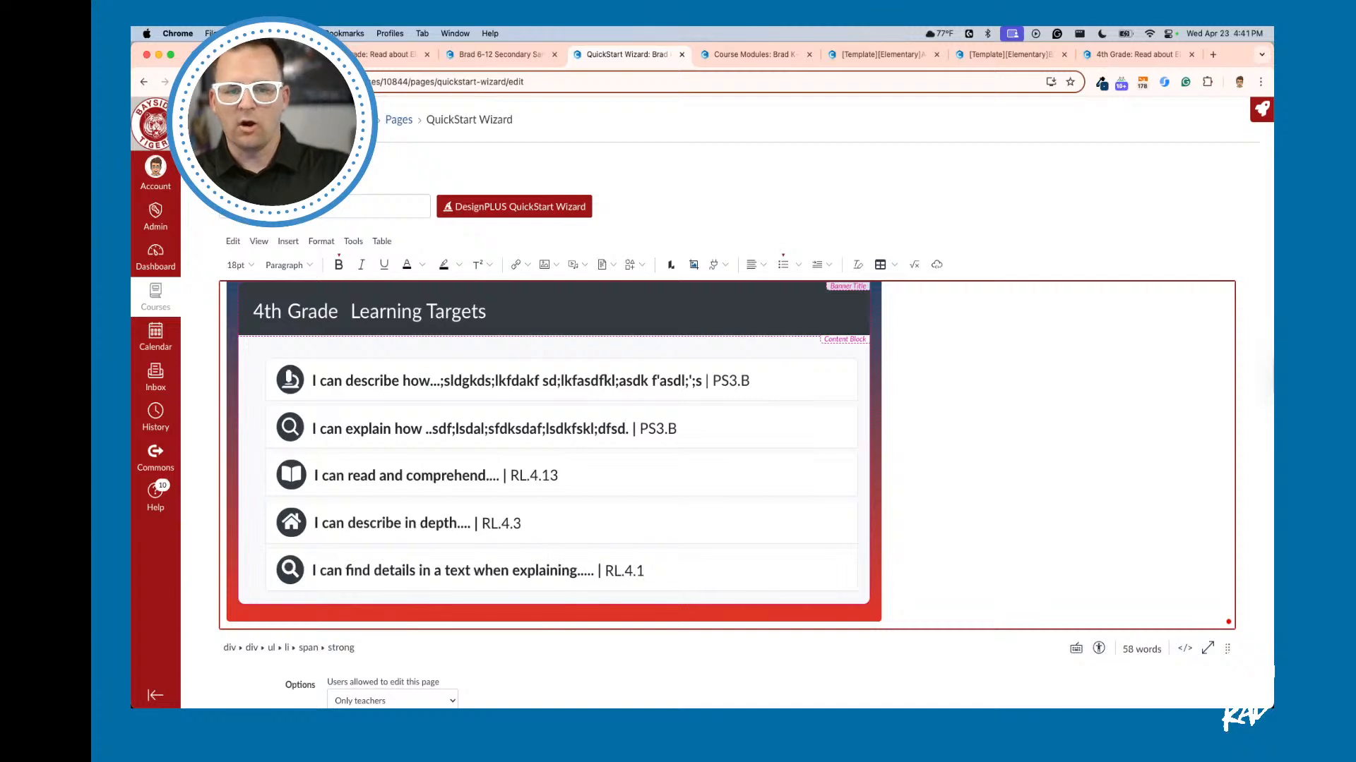
# Step: Replace "Learning Targets" in the banner title with "Circuts"
pyautogui.scroll(1, 552, 326)
pyautogui.click(552, 326)
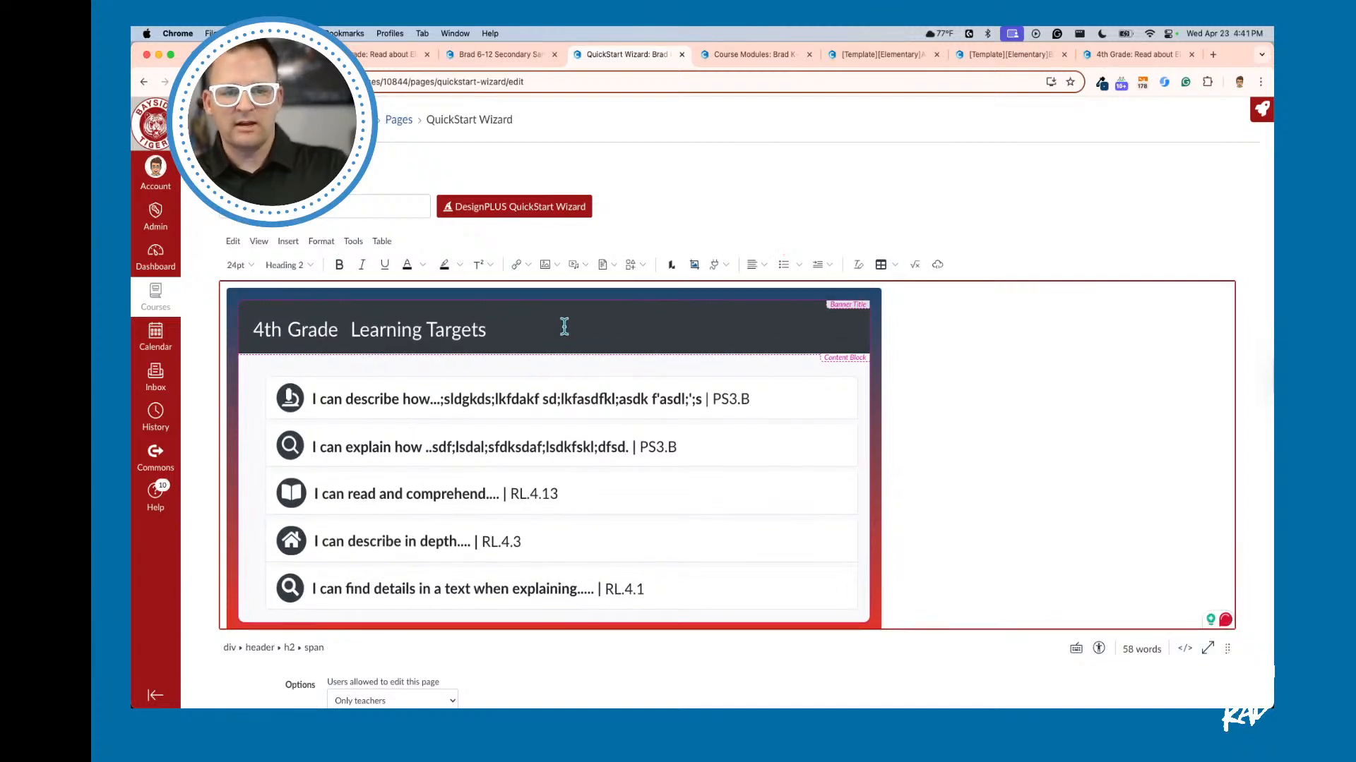
pyautogui.hotkey('alt', 'shift', 'Left')
pyautogui.hotkey('alt', 'shift', 'Left')
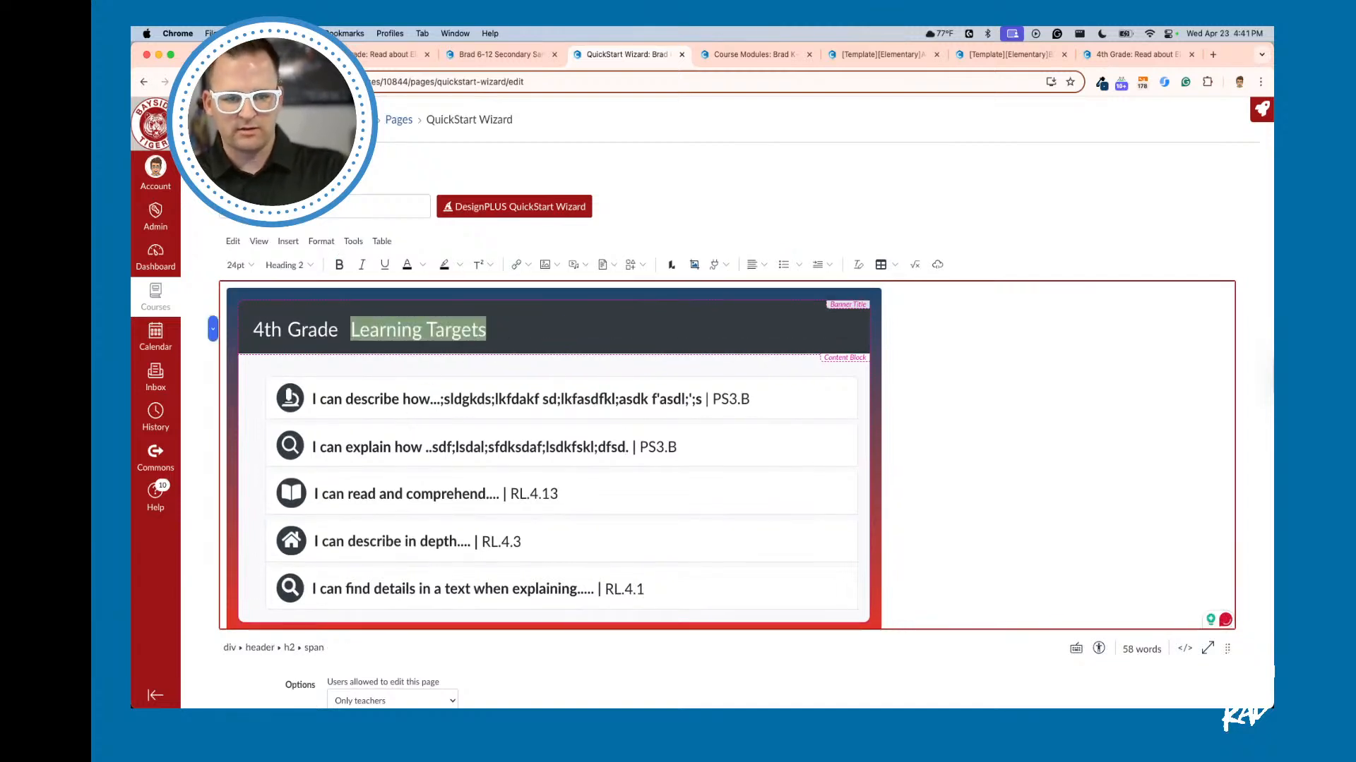
pyautogui.write('Circu')
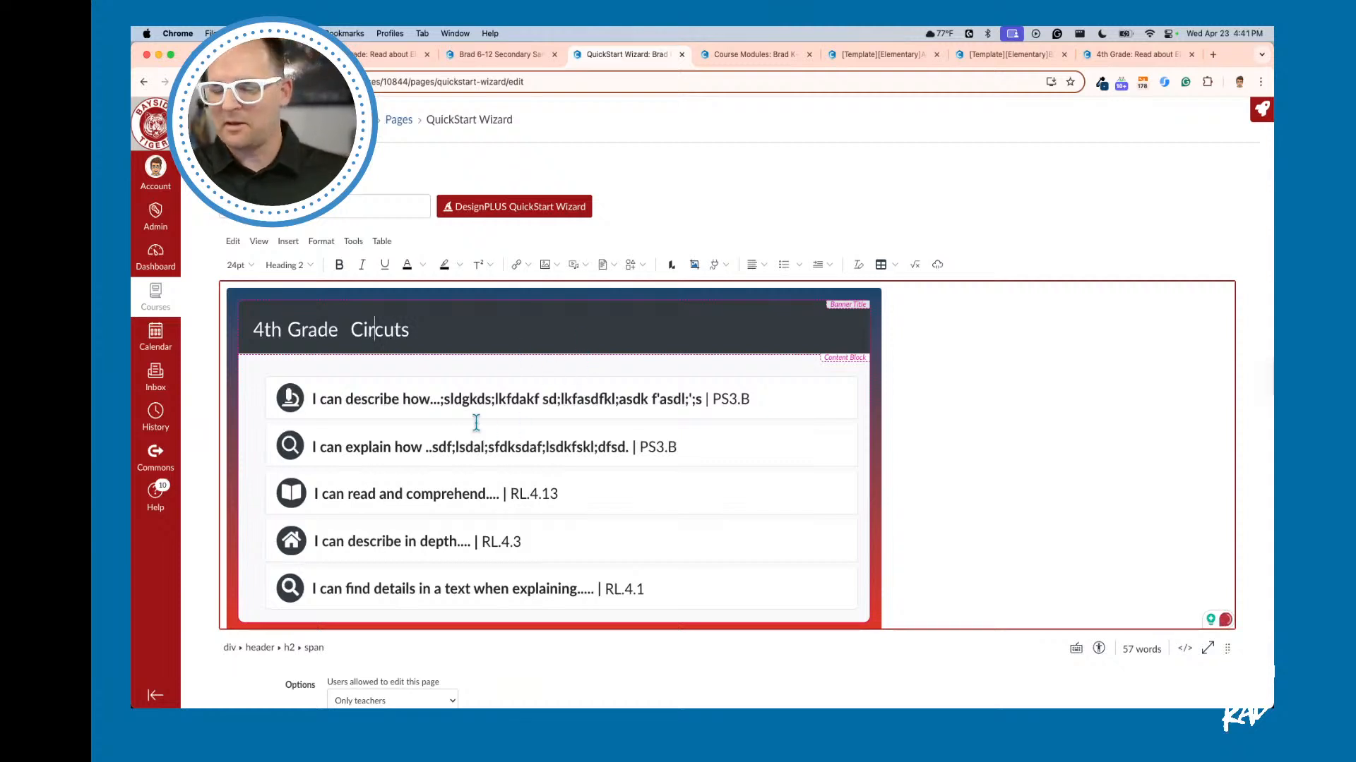
# Step: Replace the second learning target's magnifier icon with the backspace icon from the All icons category in the DesignPLUS sidebar
pyautogui.click(297, 399)
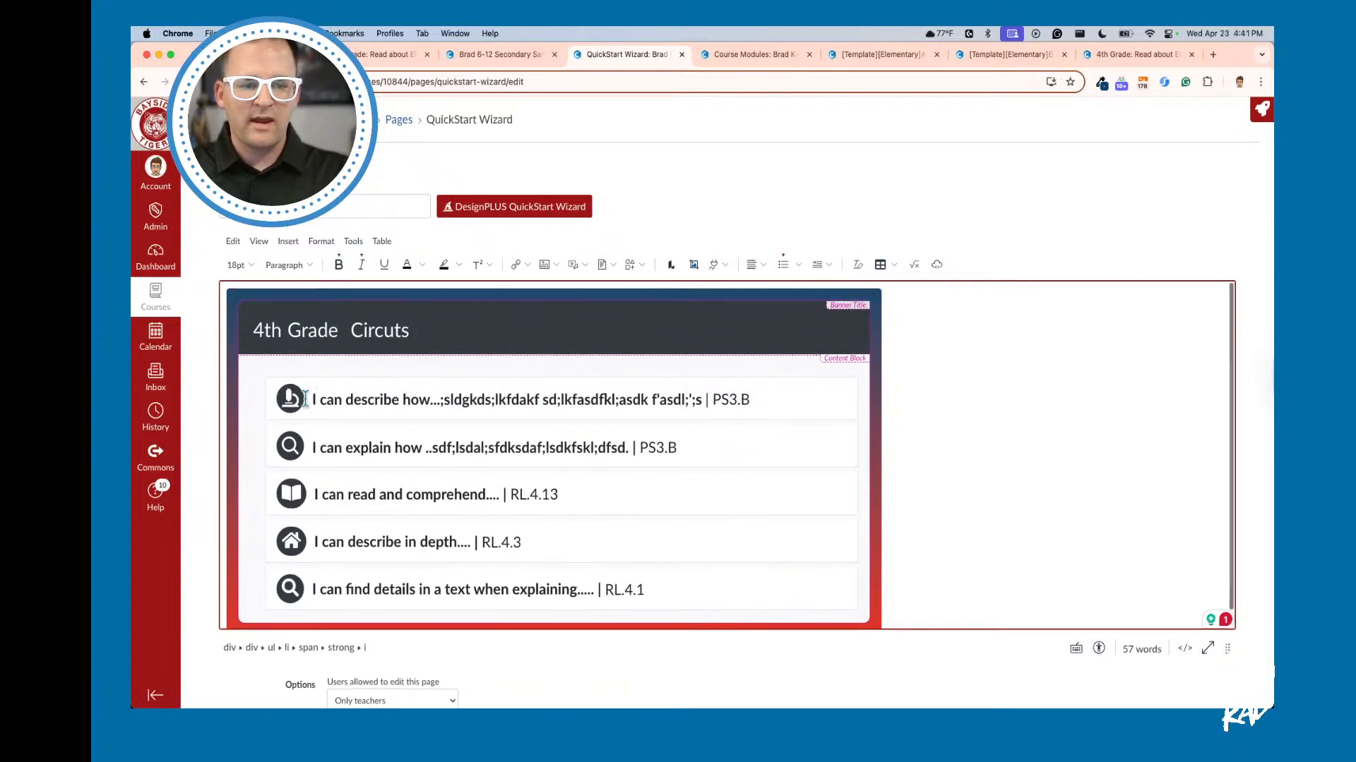
pyautogui.click(290, 450)
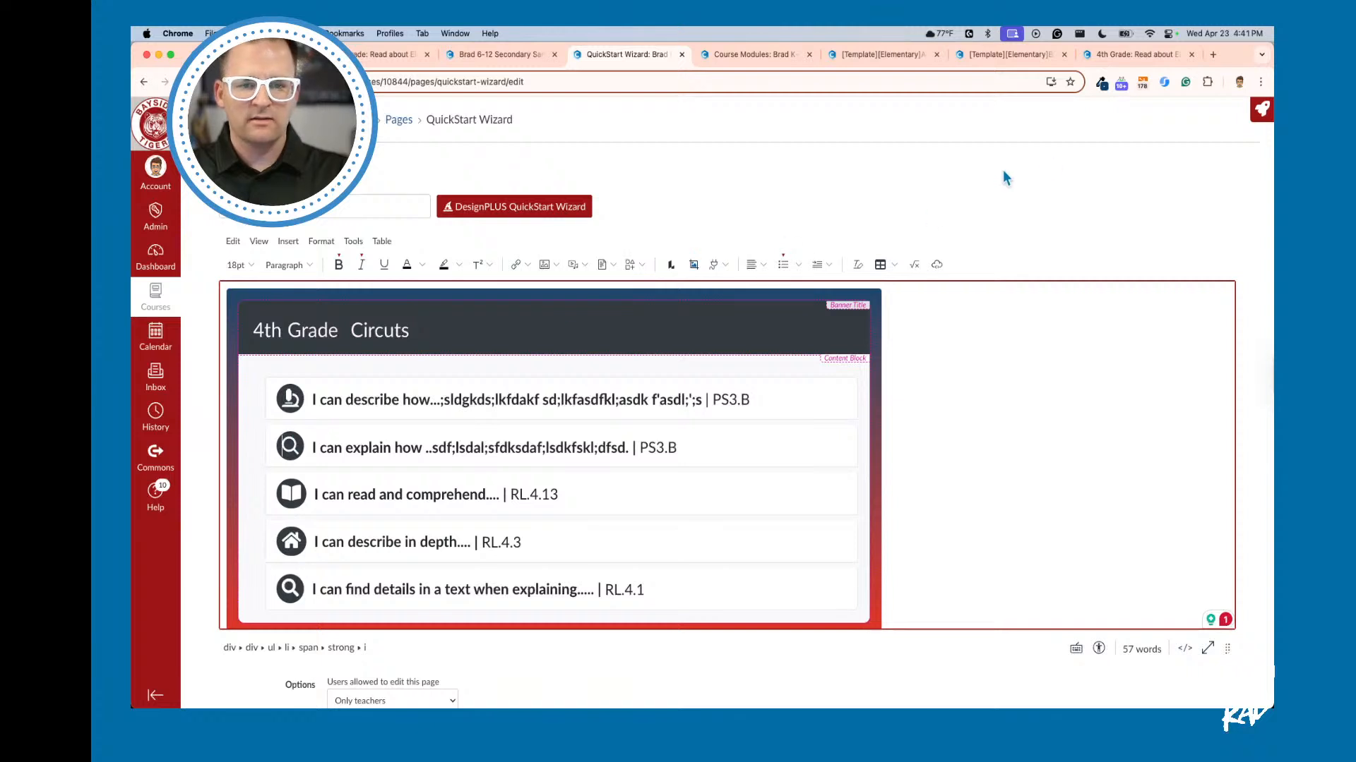
pyautogui.click(1254, 115)
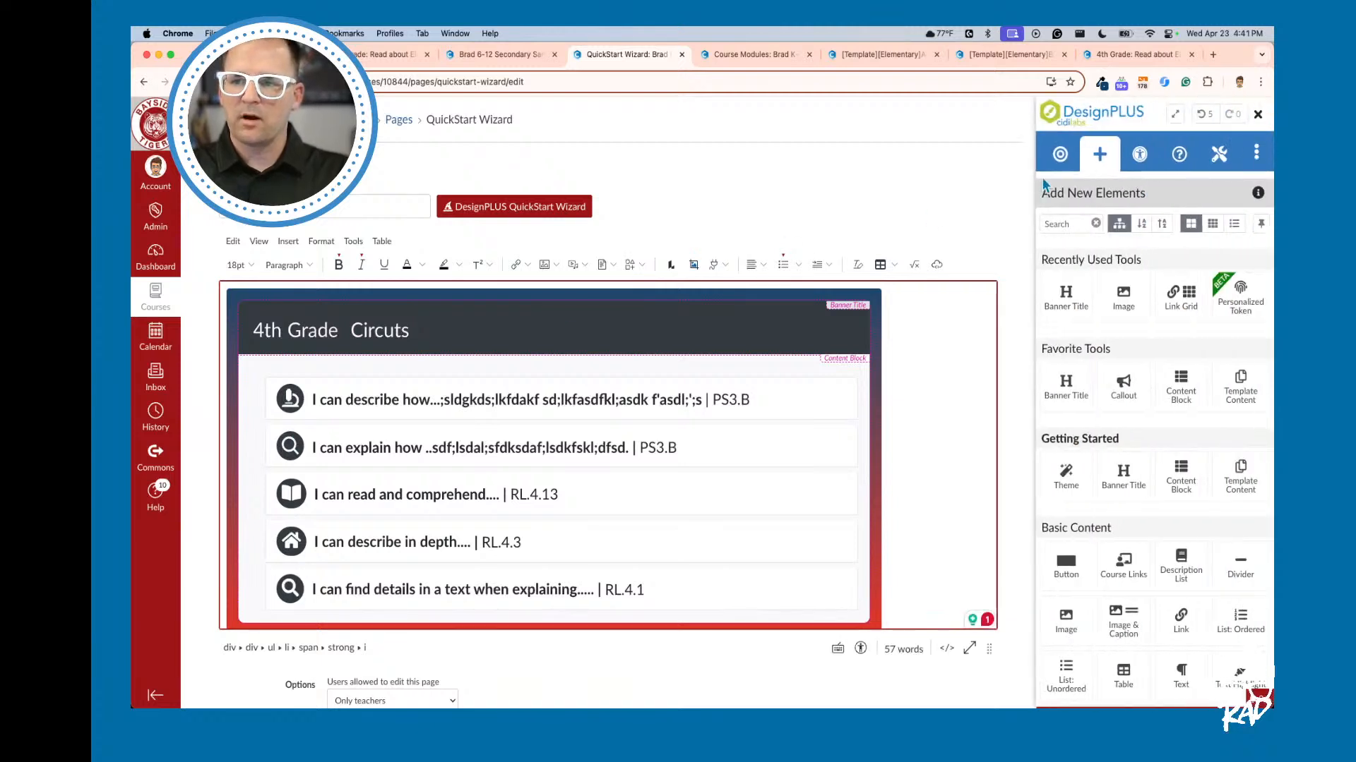
pyautogui.click(1060, 154)
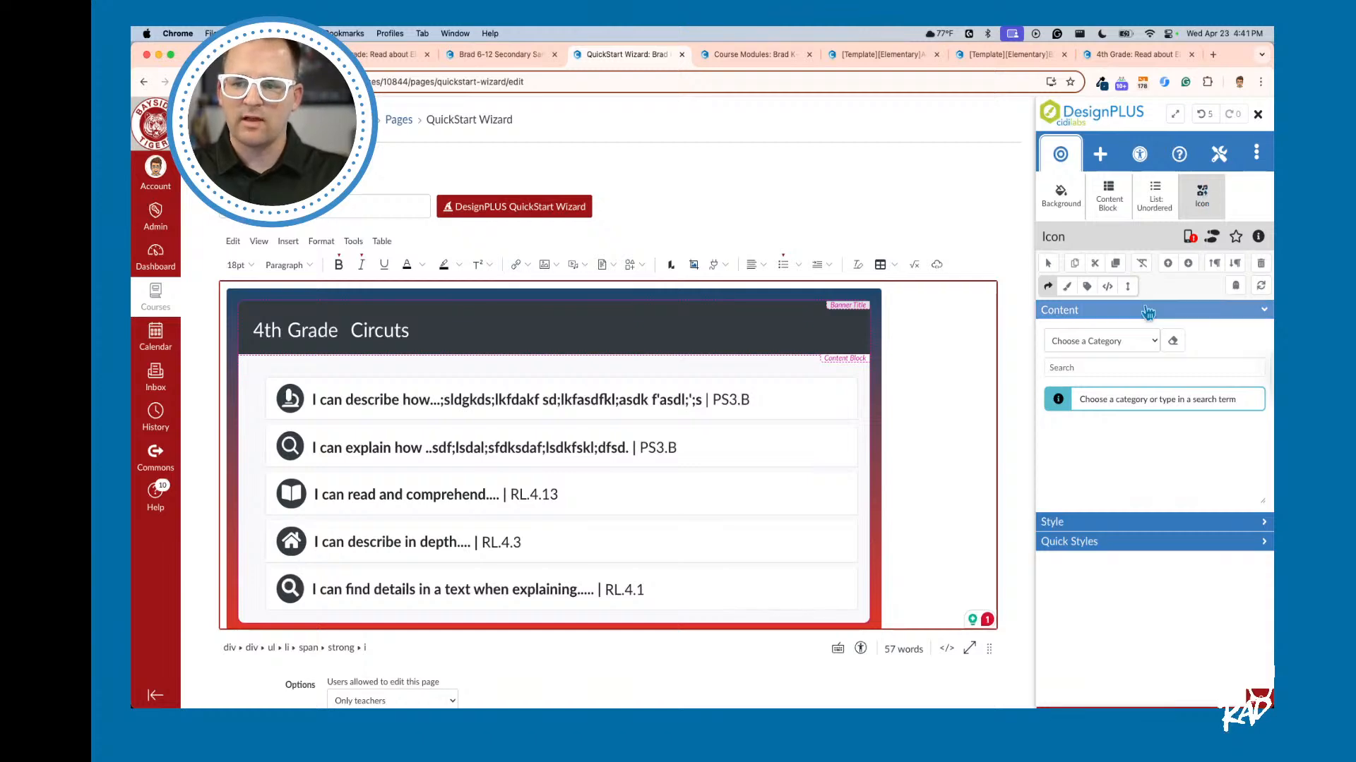
pyautogui.click(1085, 343)
pyautogui.click(1090, 357)
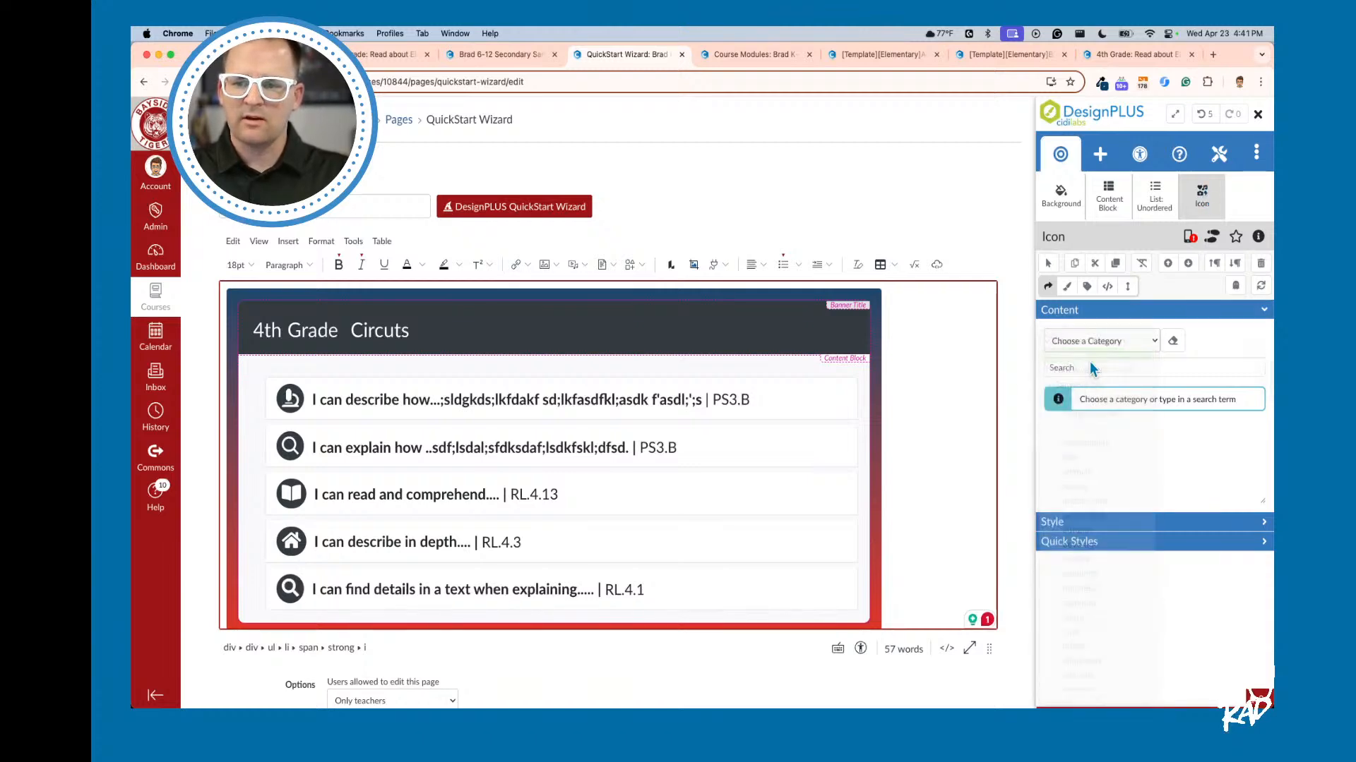
pyautogui.scroll(-10, 1123, 438)
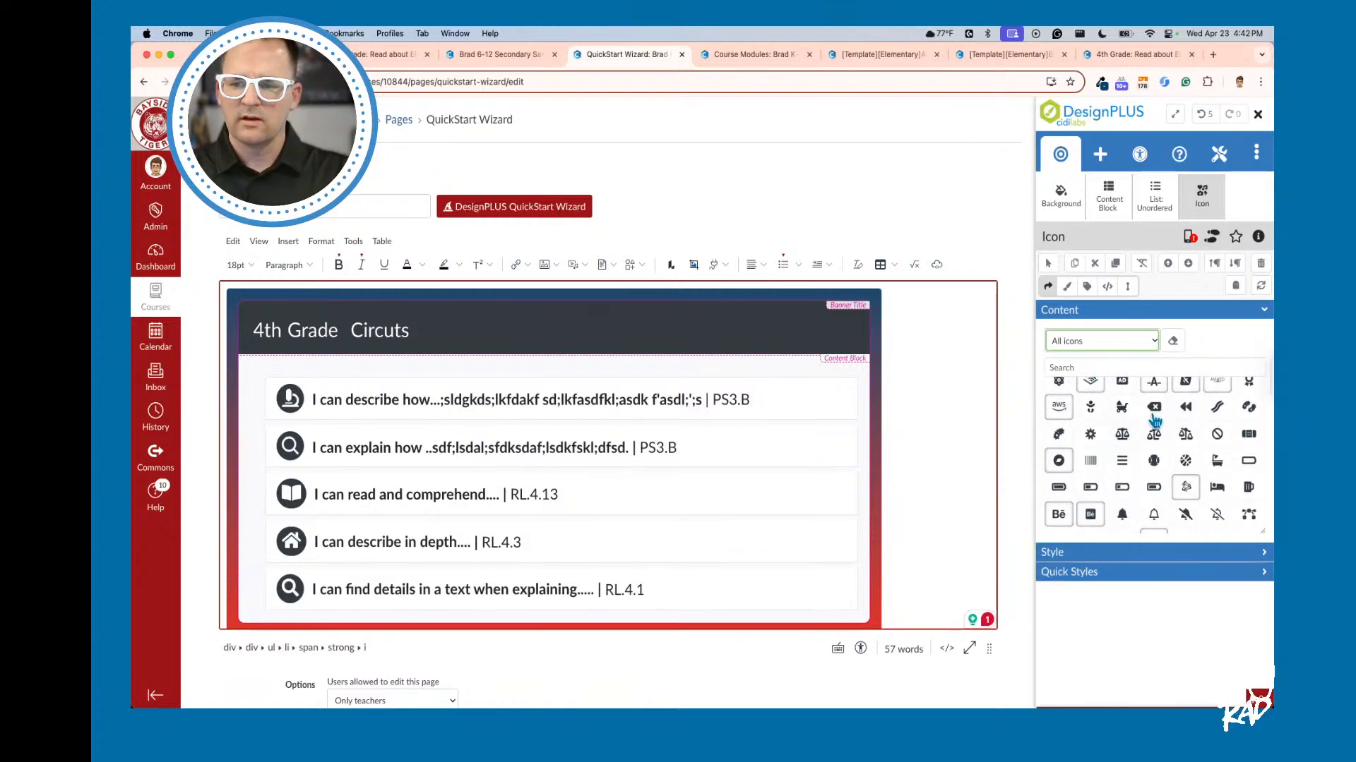
pyautogui.click(293, 452)
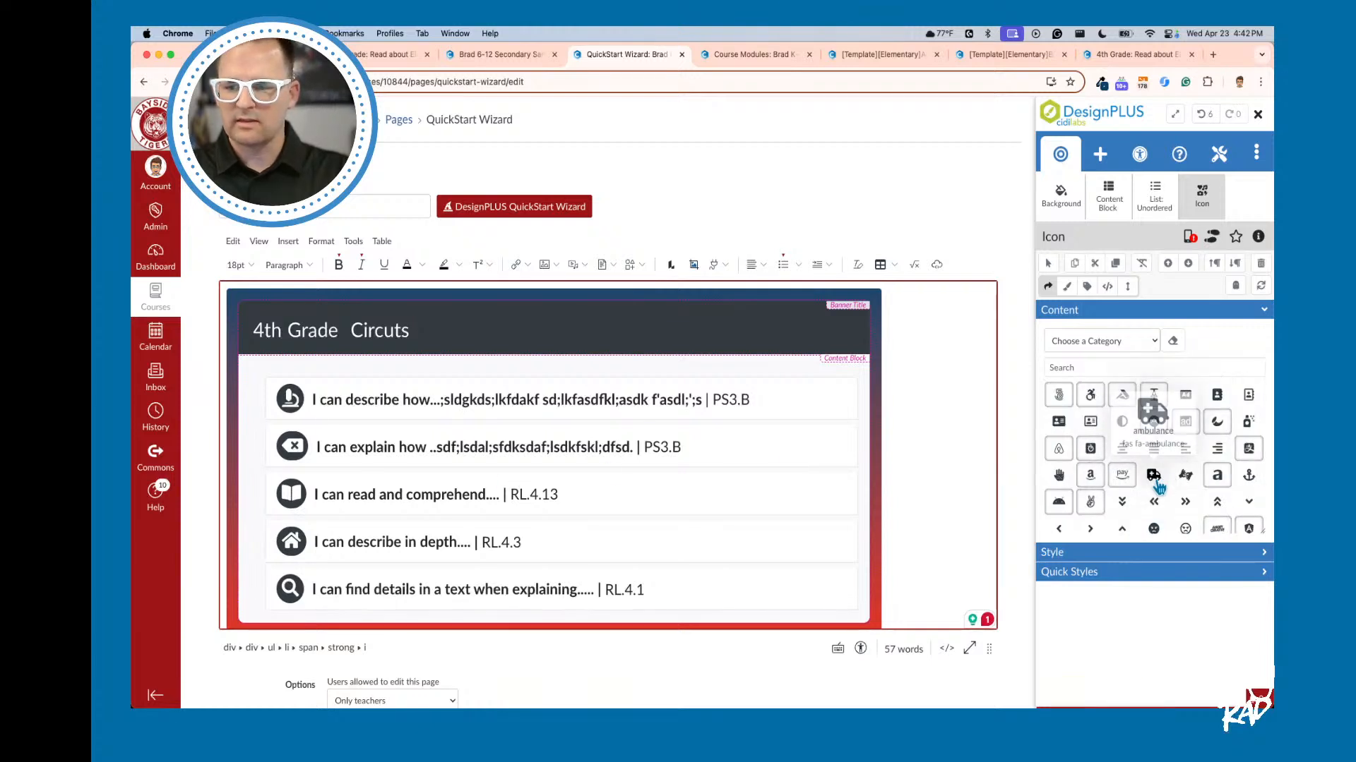
# Step: Change the third learning target's icon to the double right angle and the fourth's to the biking icon
pyautogui.scroll(-5, 1187, 488)
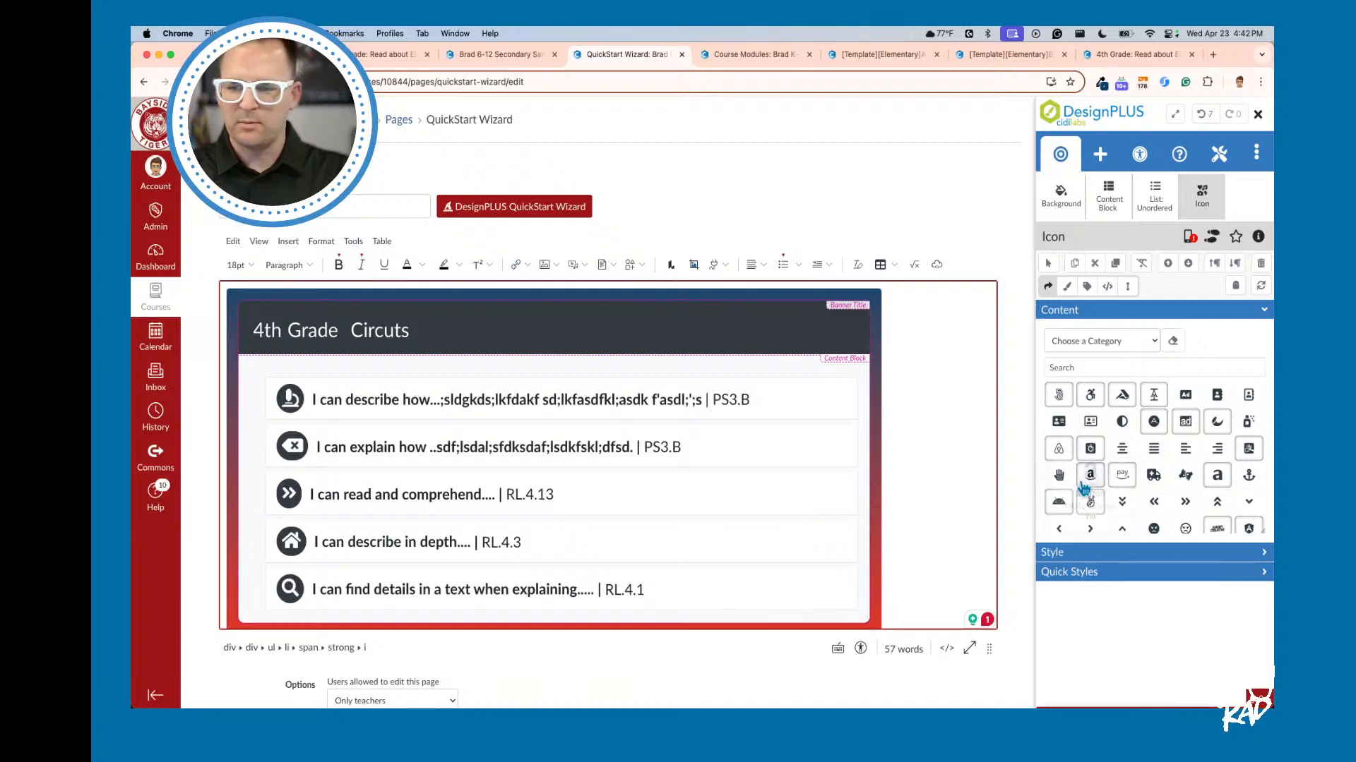
pyautogui.scroll(-5, 1123, 458)
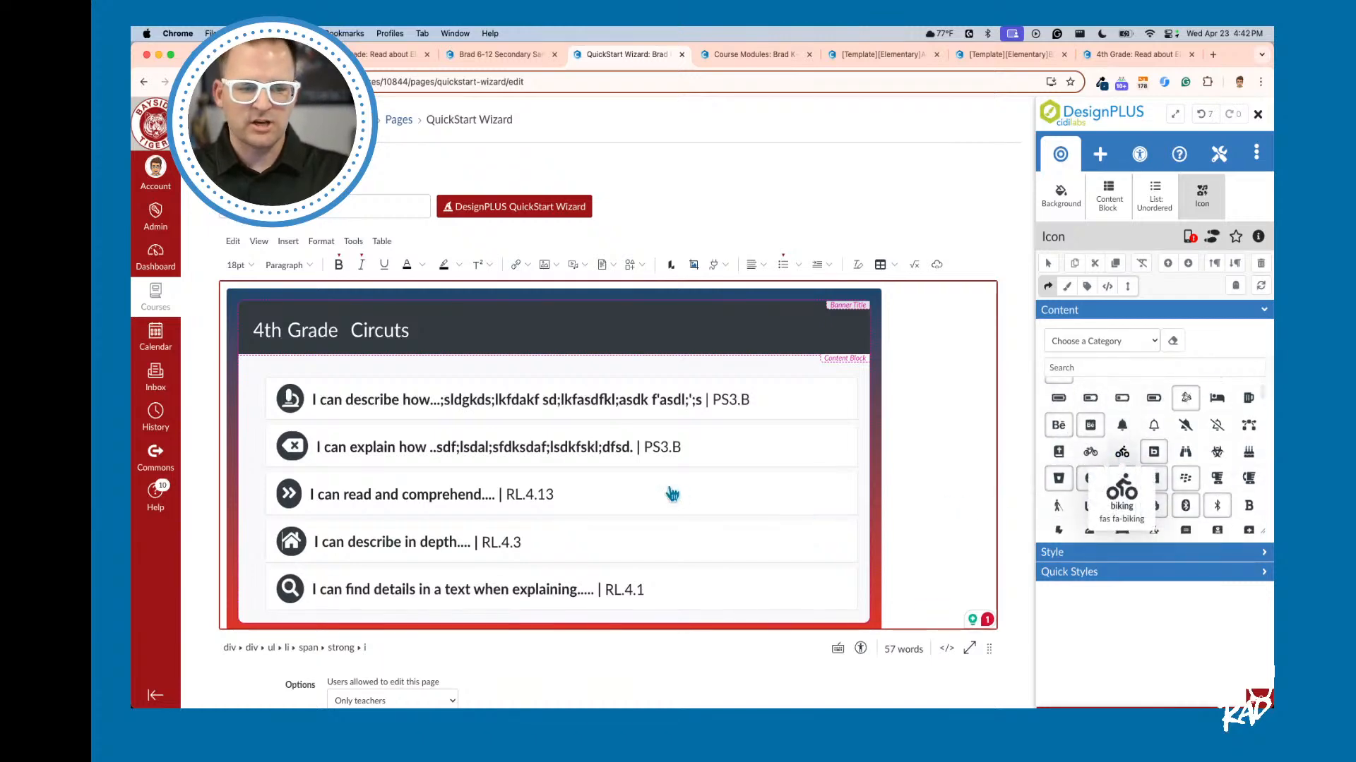
pyautogui.scroll(-1, 536, 497)
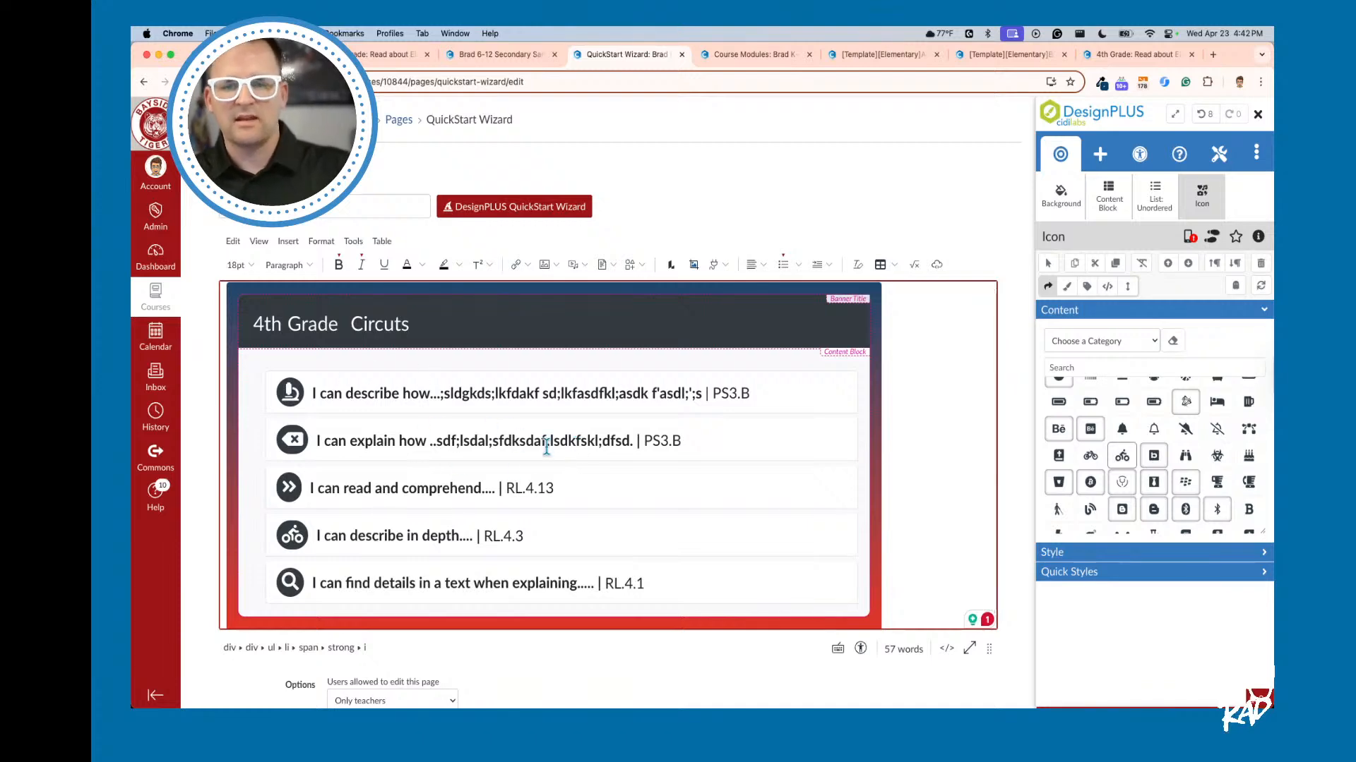
# Step: Set the first colour of the page background's linear-gradient to #cccccc in the dp-wrapper div's style attribute
pyautogui.click(930, 380)
pyautogui.click(1061, 196)
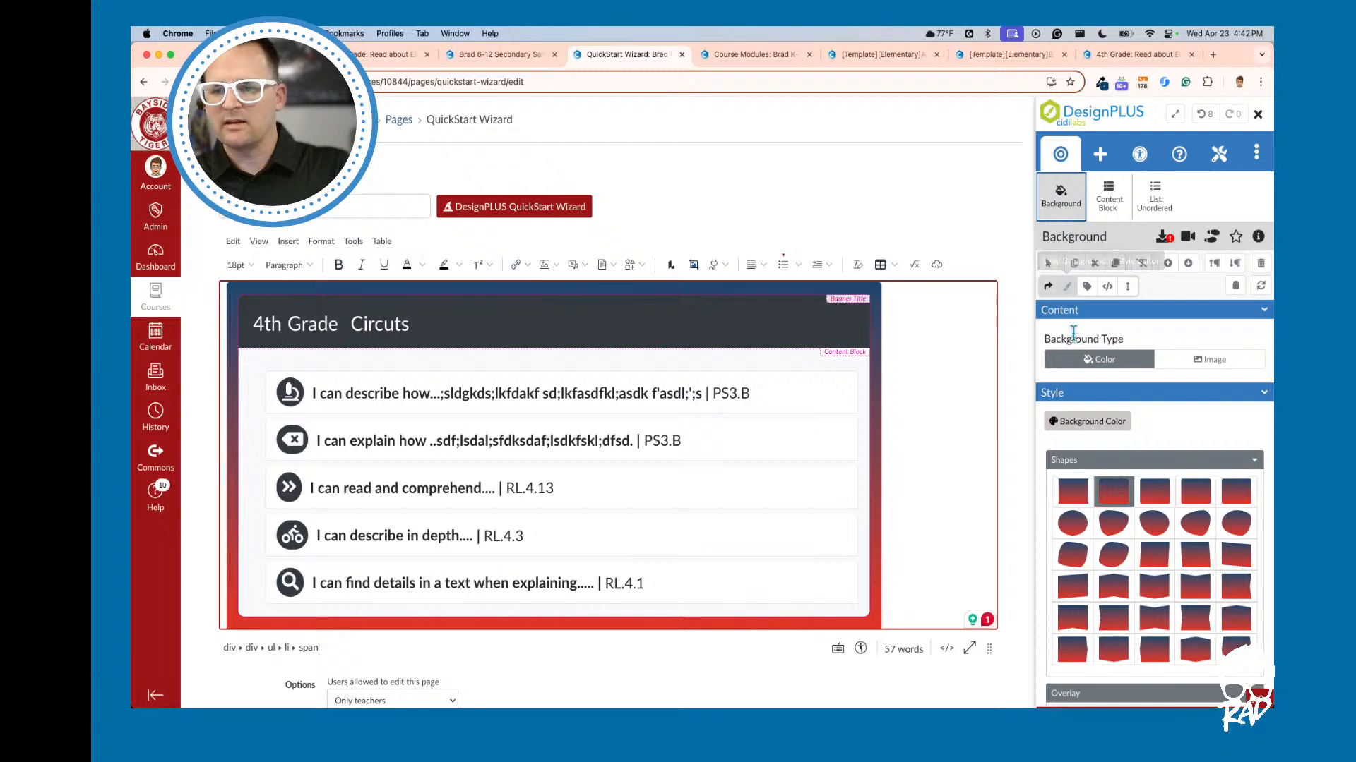
pyautogui.click(1087, 286)
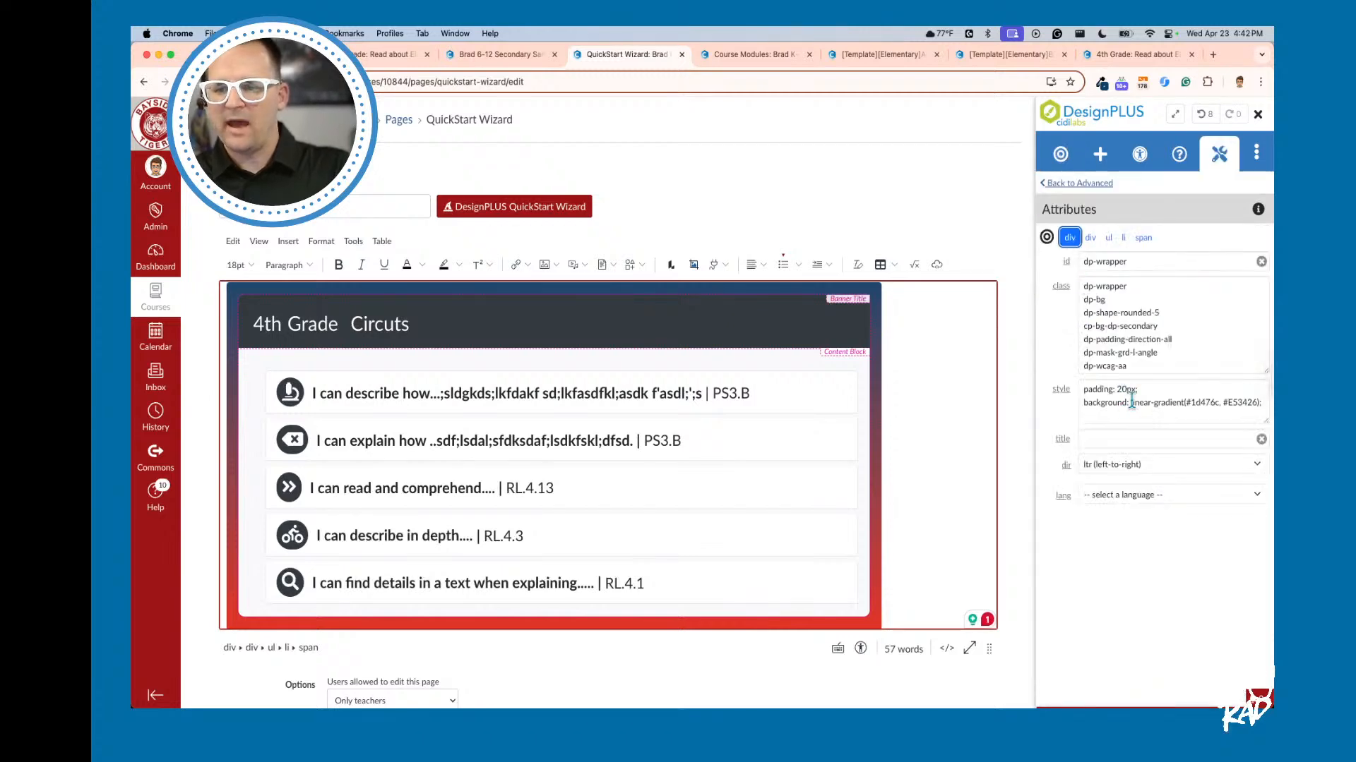
pyautogui.doubleClick(1204, 403)
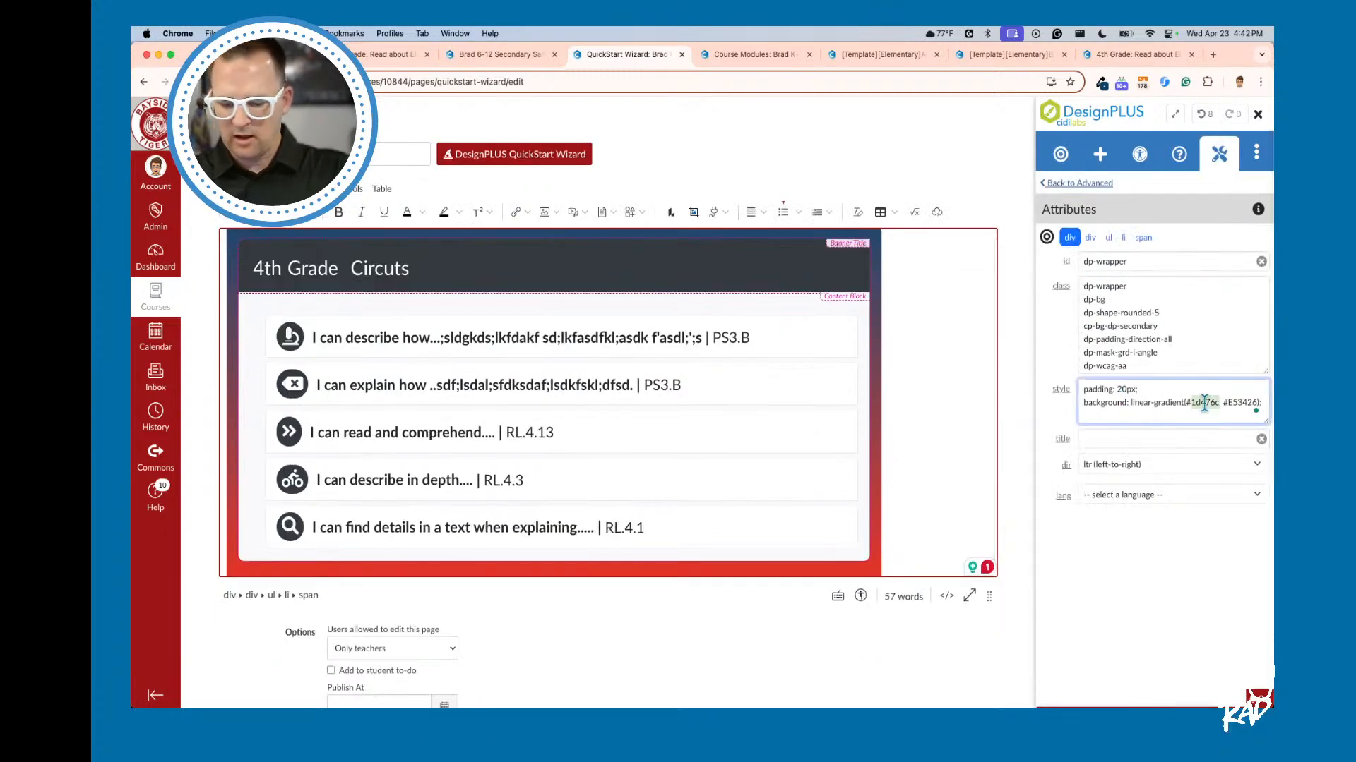
pyautogui.write('ccccc')
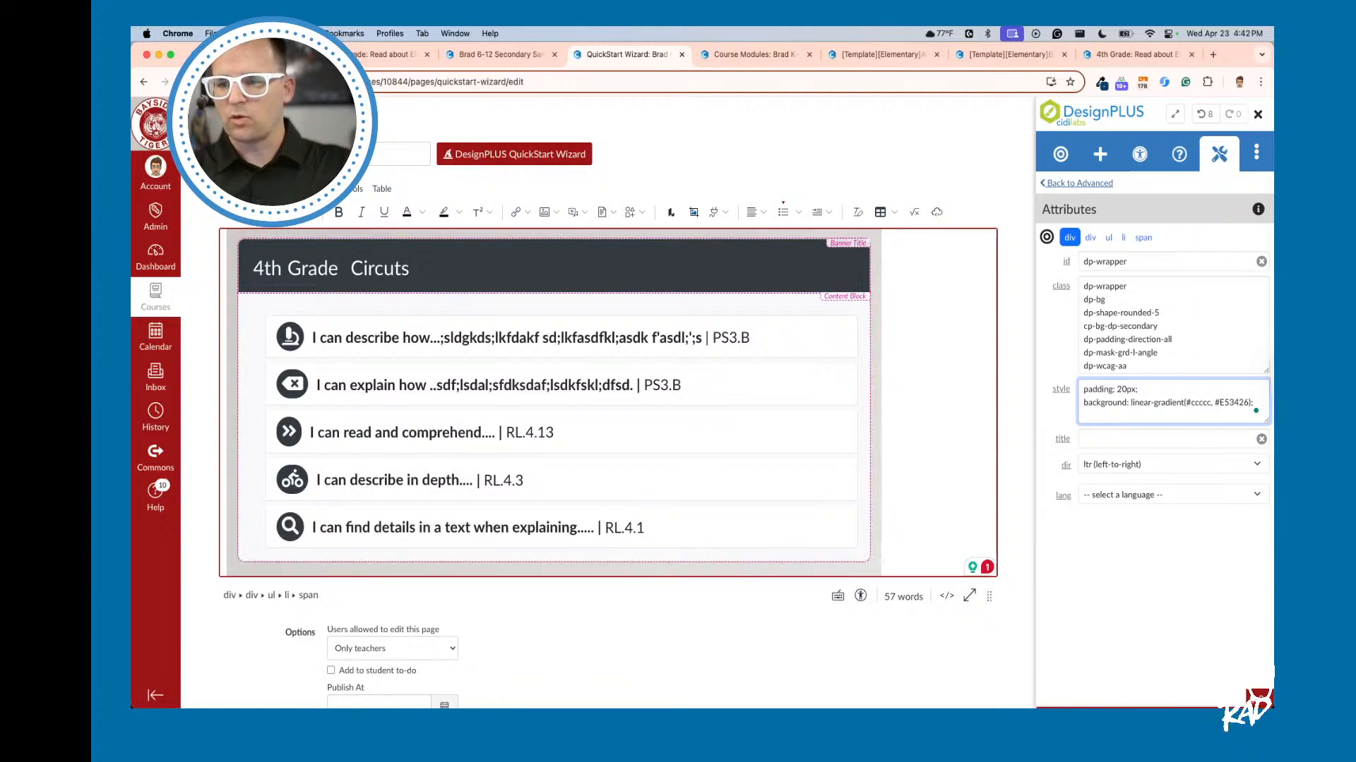
pyautogui.write('c')
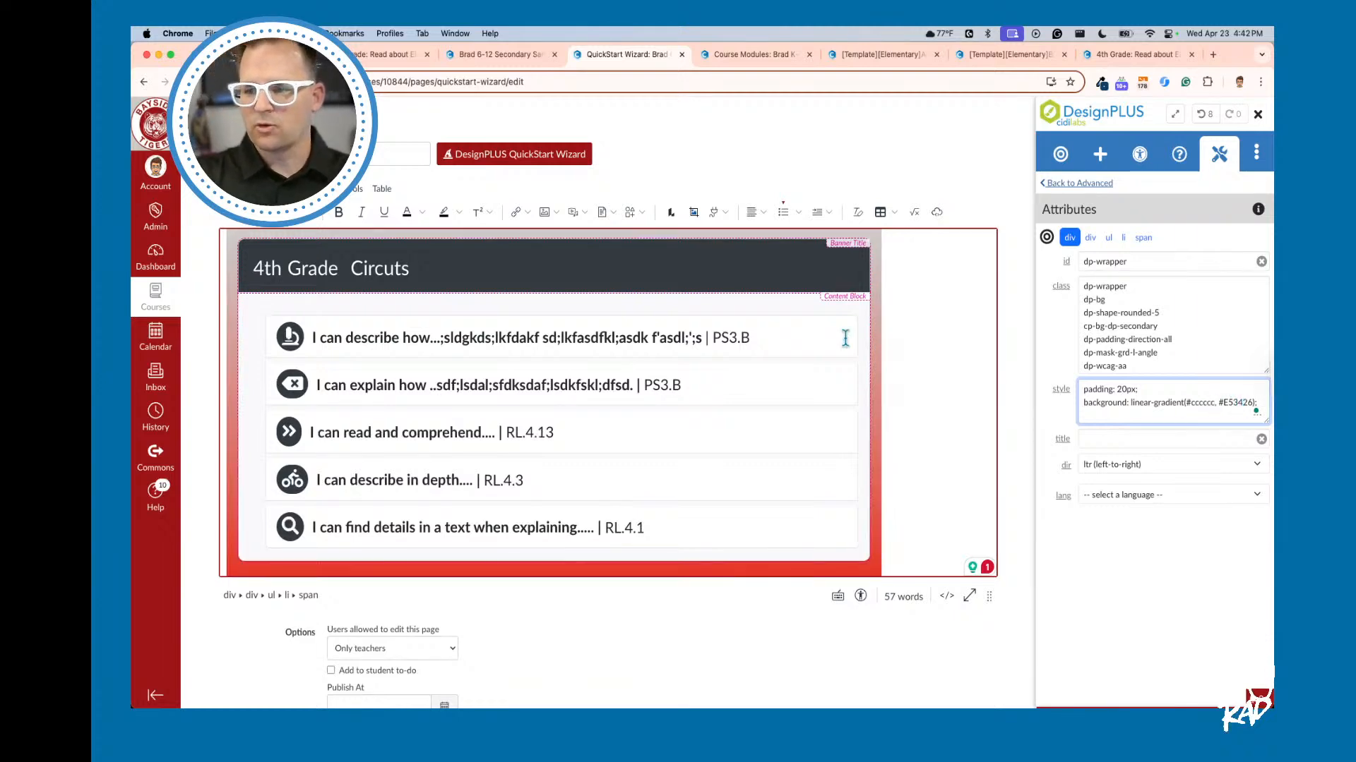
pyautogui.scroll(1, 630, 296)
pyautogui.scroll(-1, 812, 331)
pyautogui.scroll(1, 811, 330)
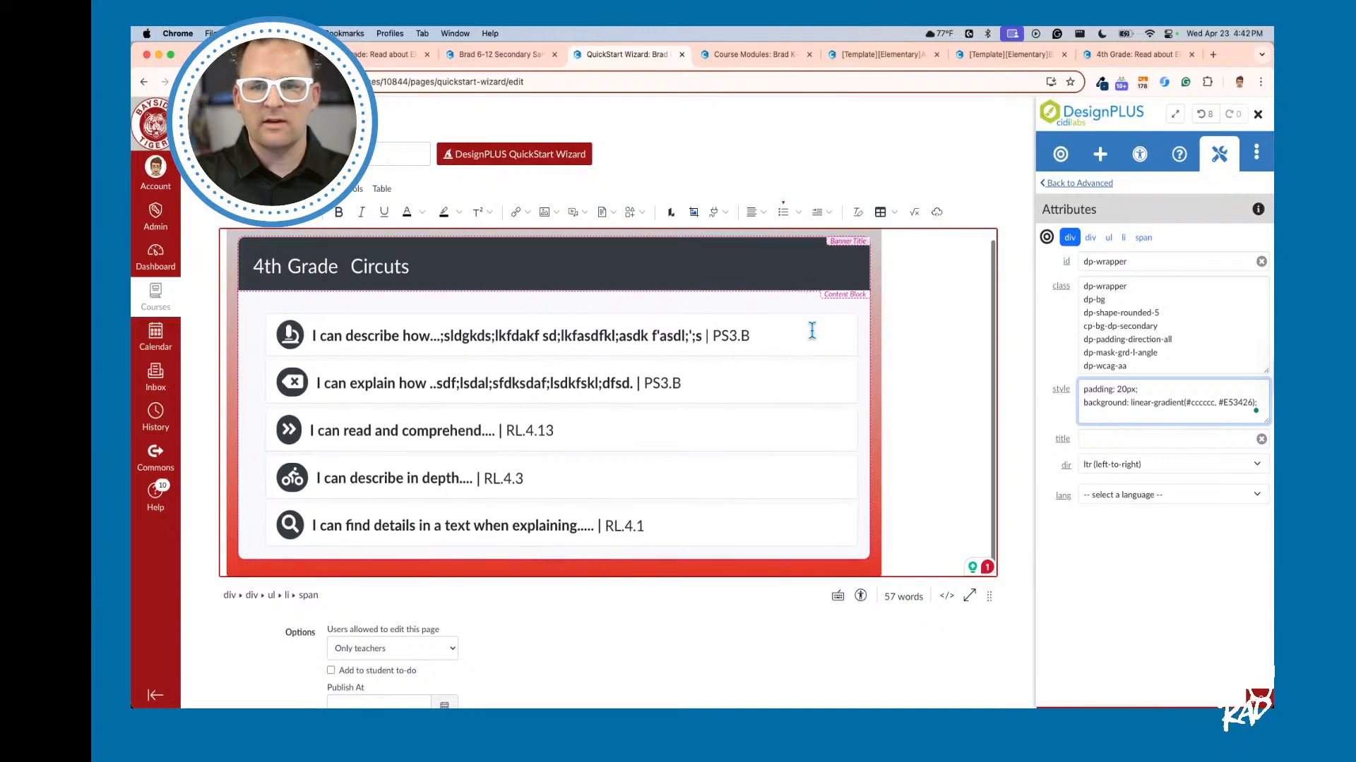
pyautogui.scroll(1, 812, 331)
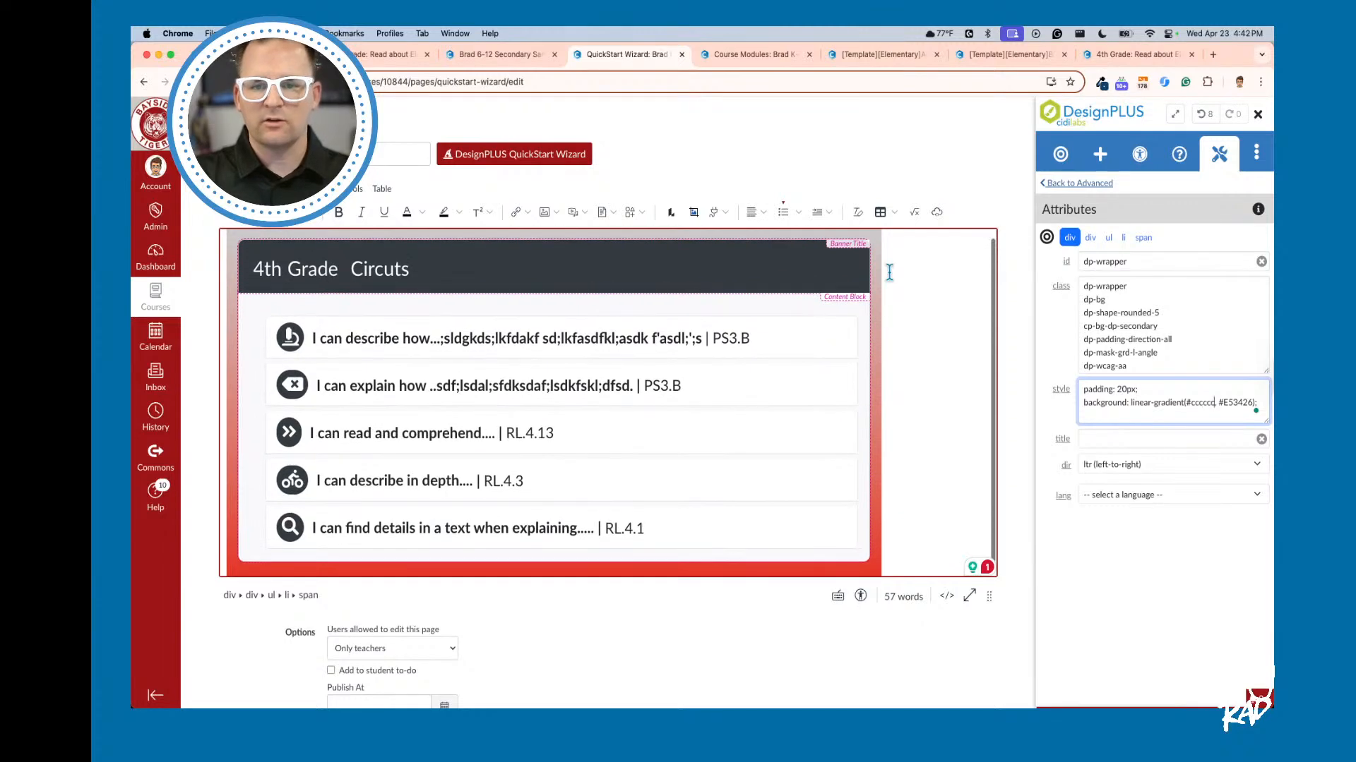
pyautogui.click(891, 387)
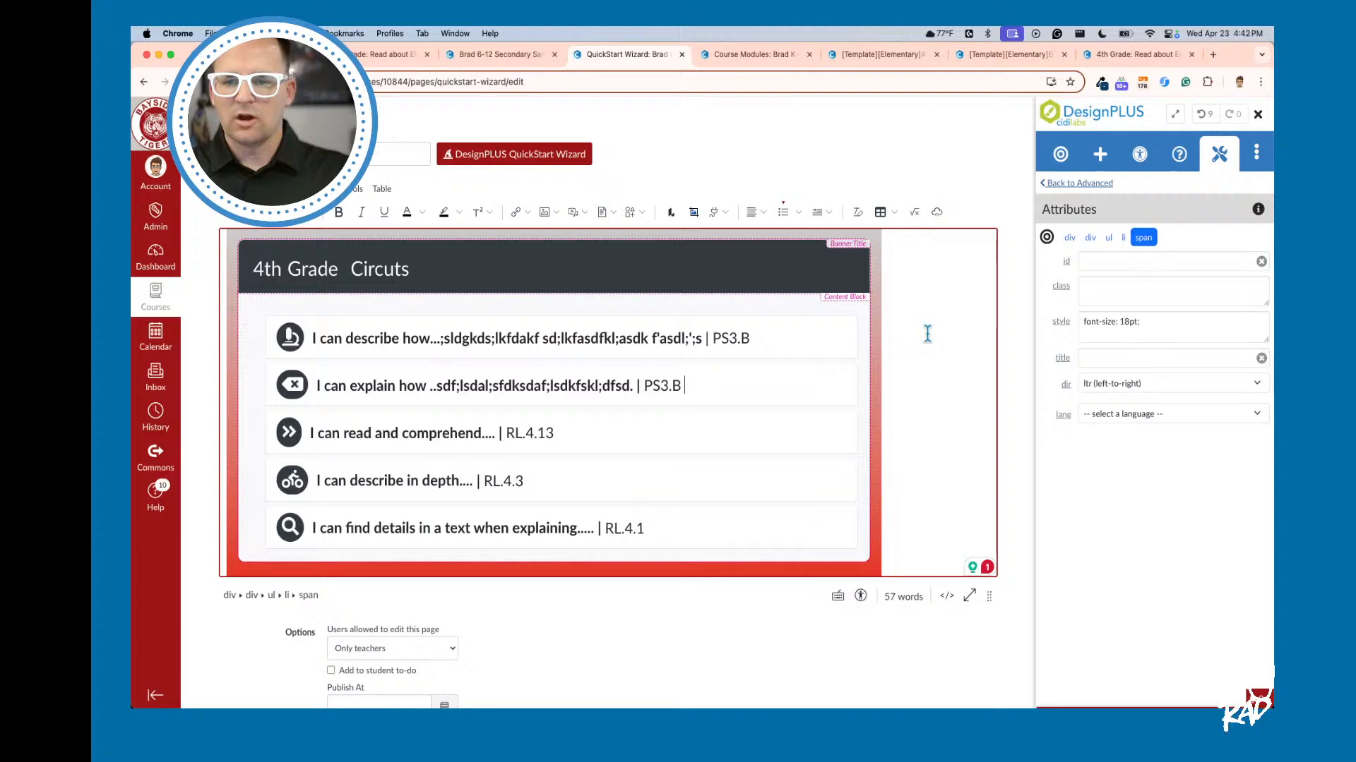
# Step: Relaunch the DesignPLUS QuickStart Wizard and add the second Colored Cards block from the Cards group of Blocks
pyautogui.click(543, 157)
pyautogui.click(1087, 237)
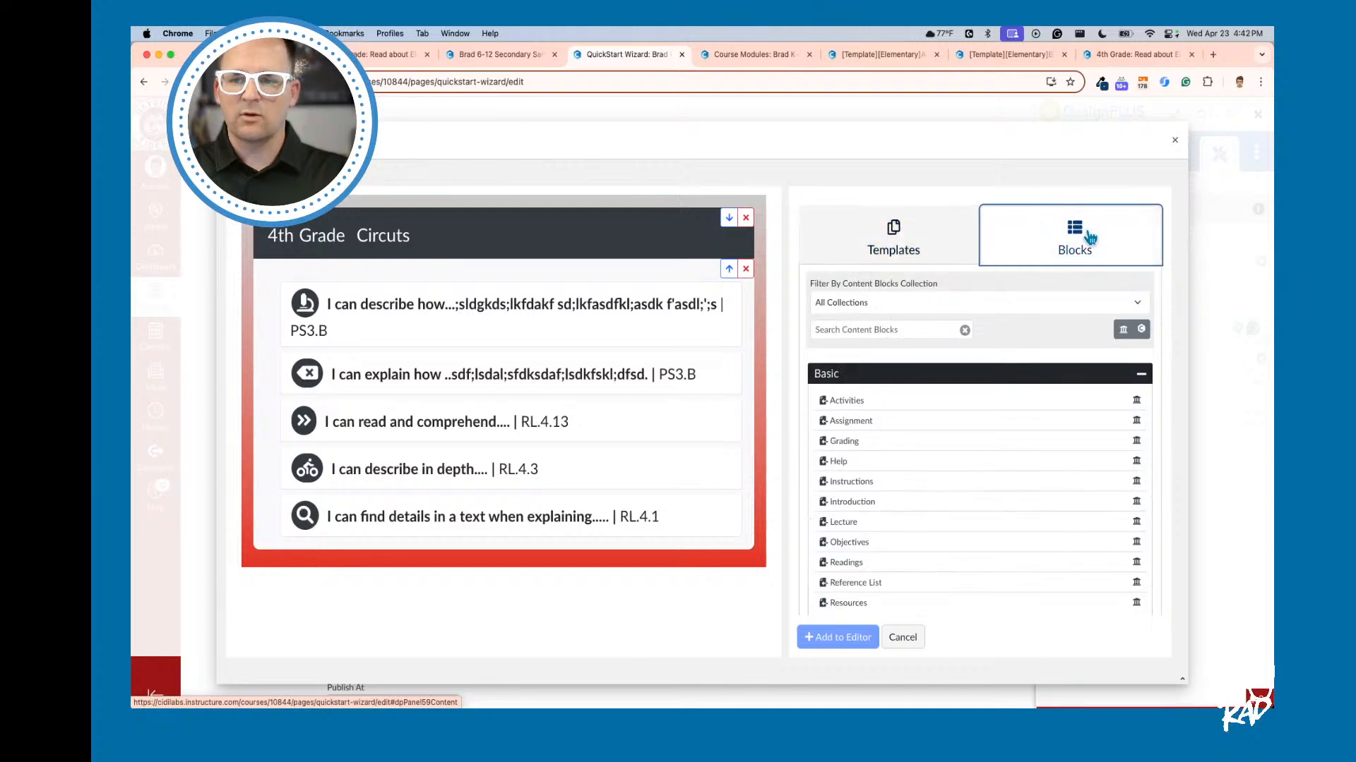
pyautogui.scroll(-3, 1014, 288)
pyautogui.click(985, 268)
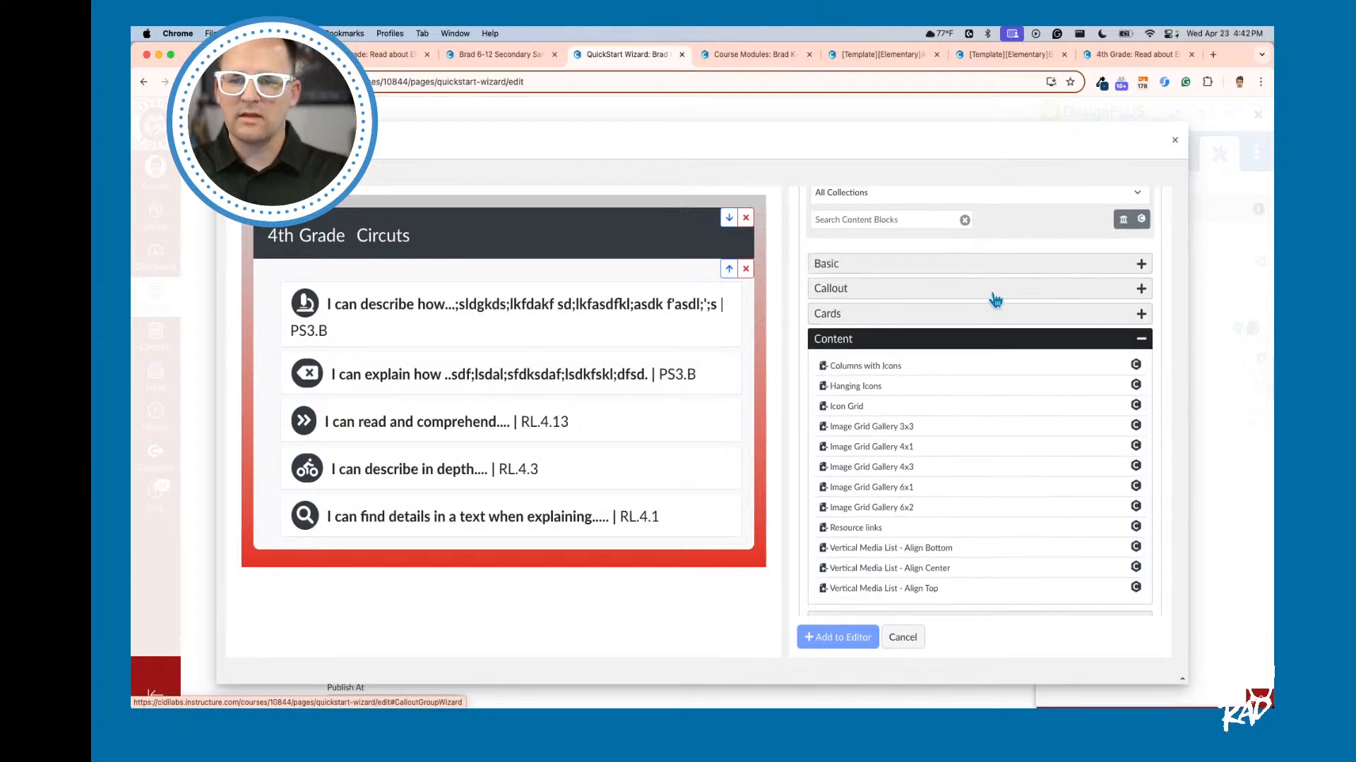
pyautogui.click(972, 347)
pyautogui.scroll(-1, 935, 309)
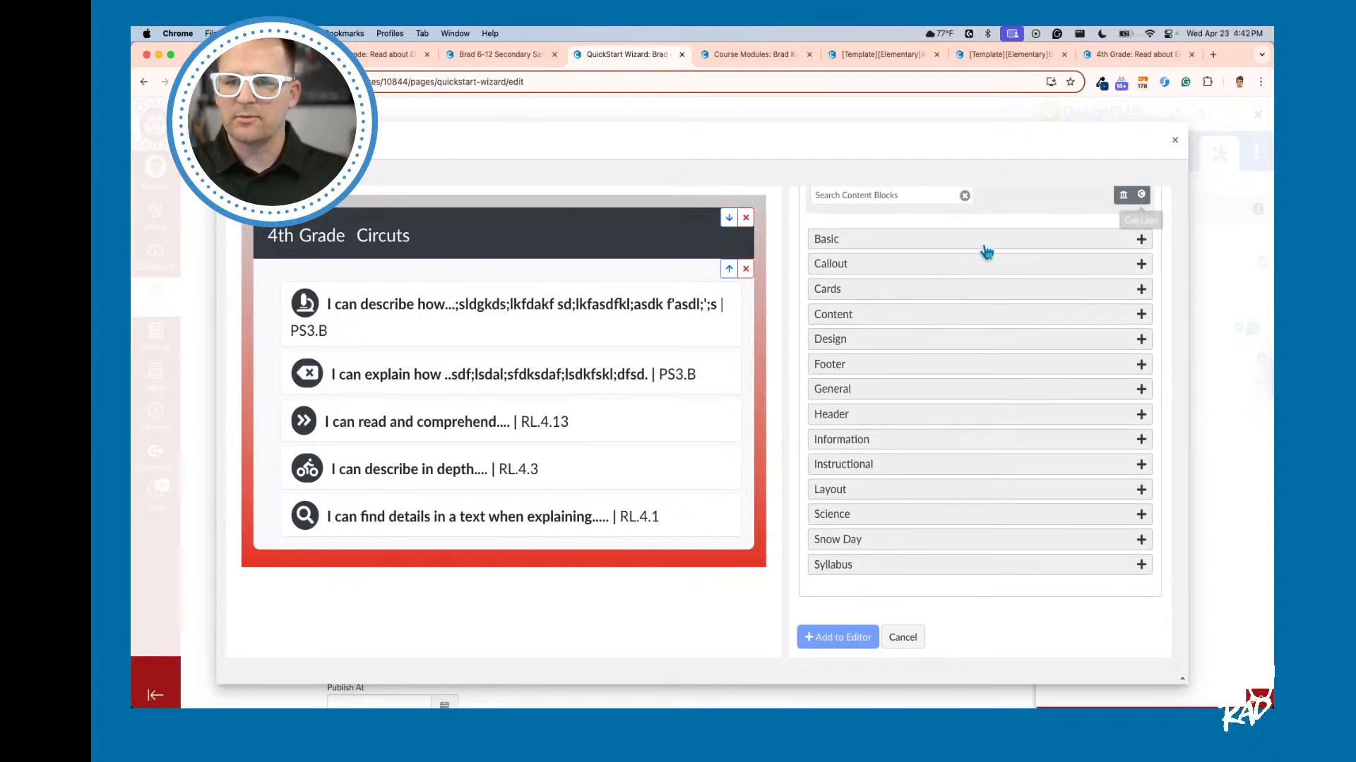
pyautogui.click(898, 293)
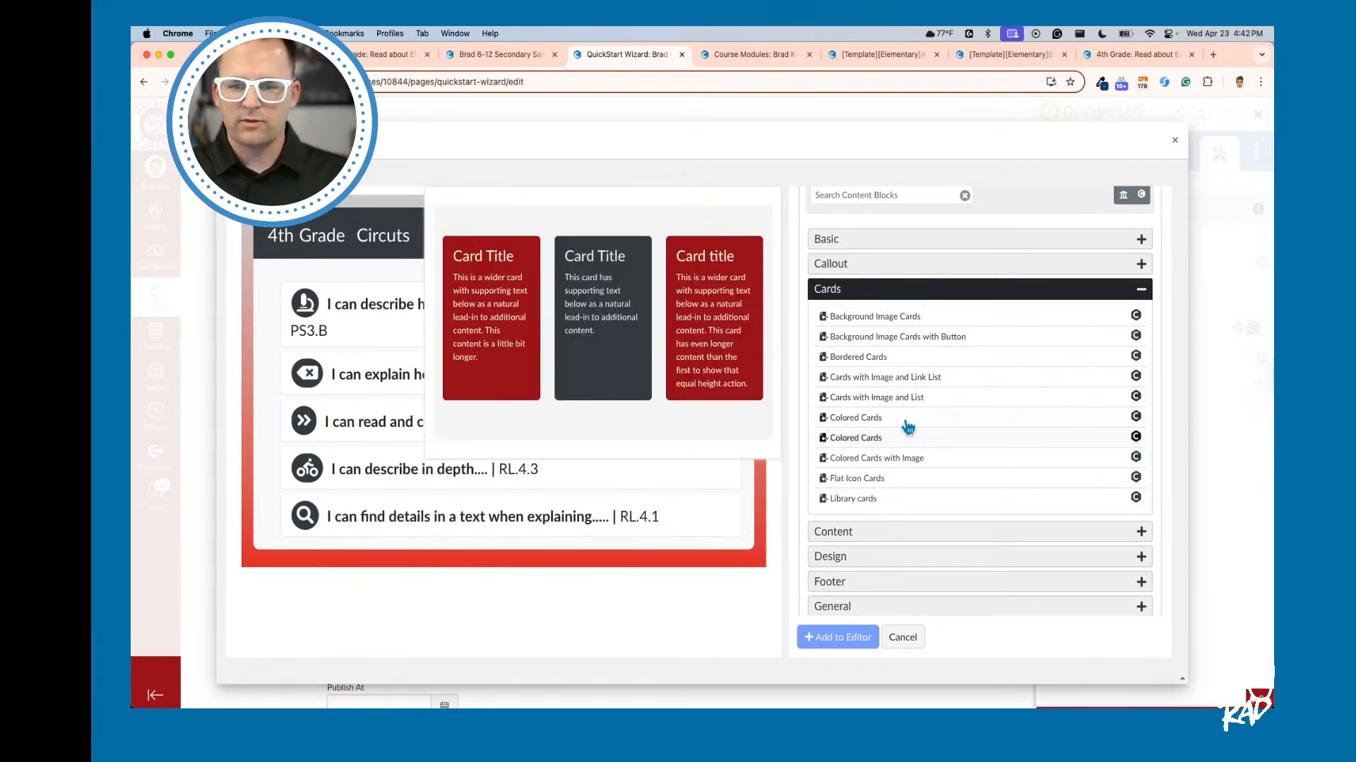
pyautogui.click(896, 443)
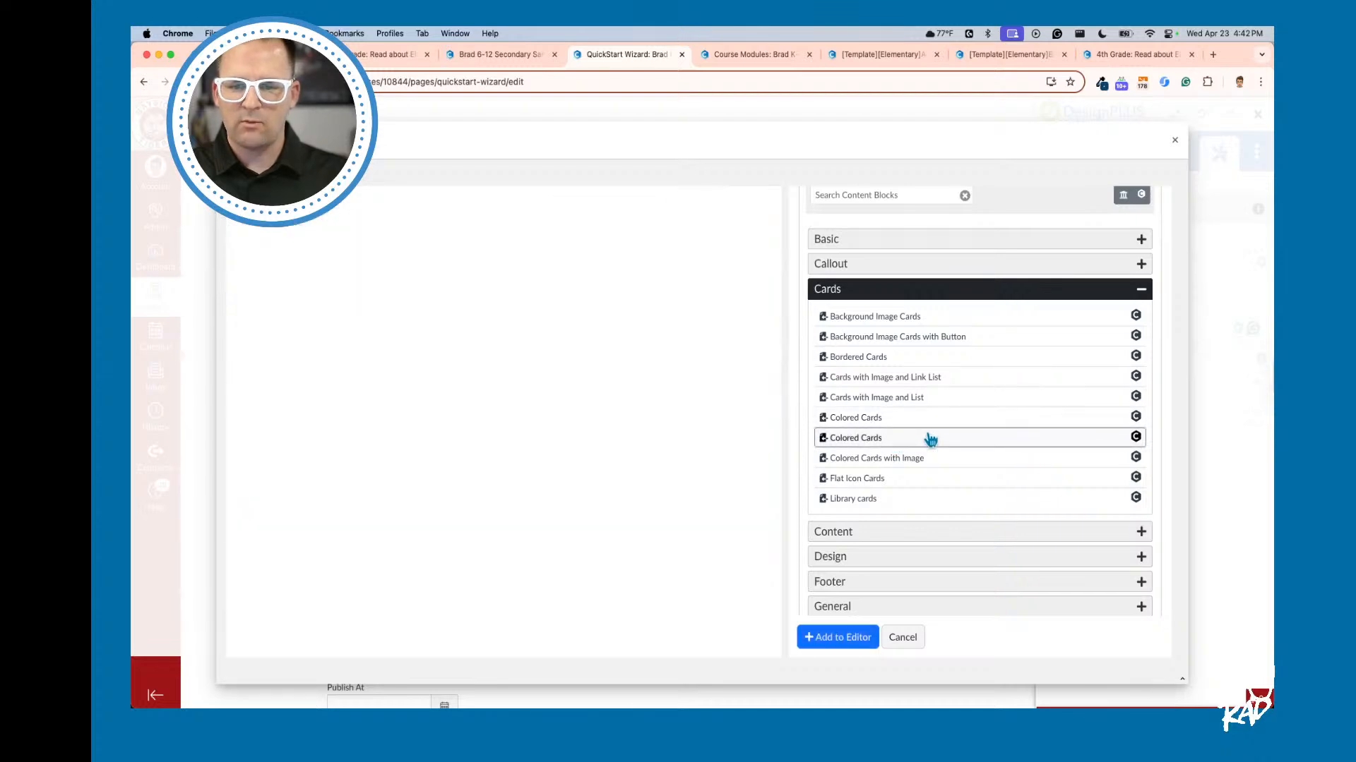
# Step: Preview the blocks in the Footer and Design groups, including Logo Footer and Overlap heading
pyautogui.scroll(-5, 929, 438)
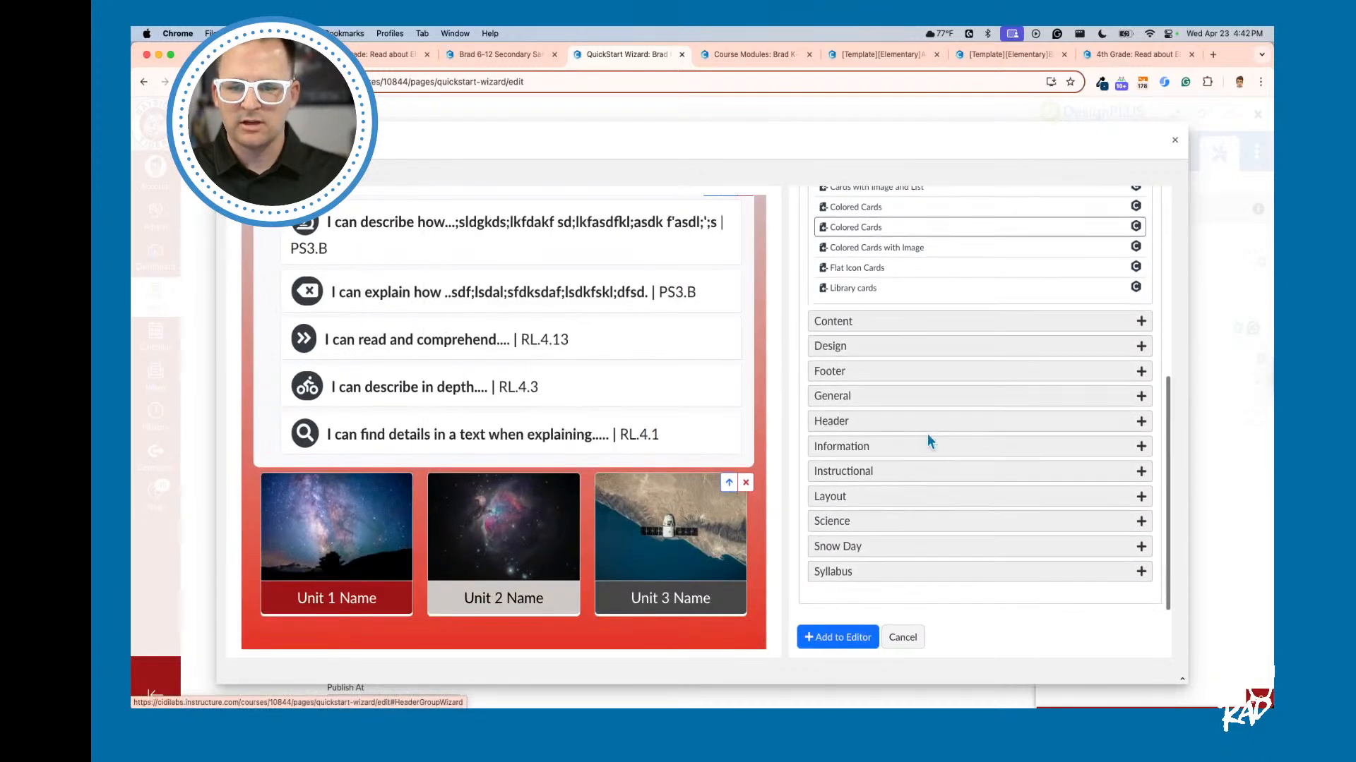
pyautogui.click(884, 370)
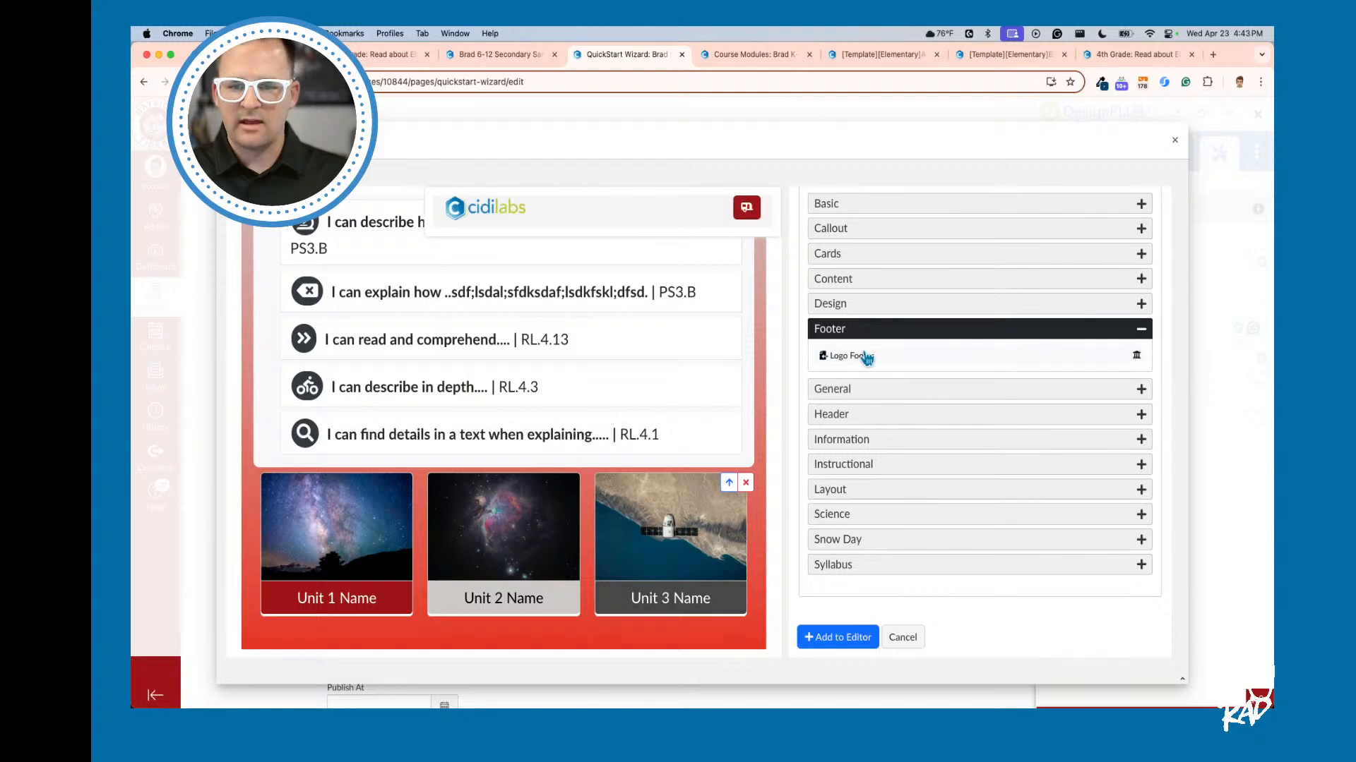
pyautogui.click(870, 305)
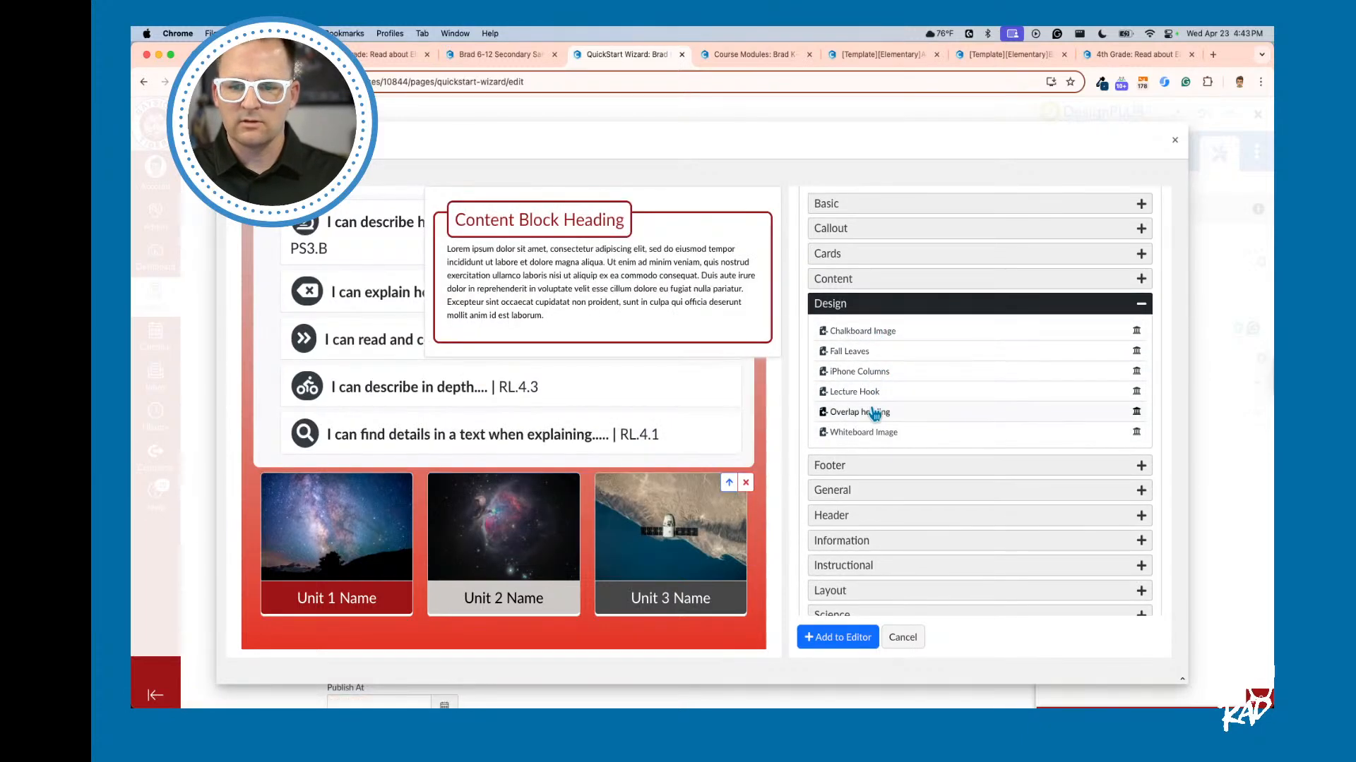
# Step: Add the Lecture Hook block from the Design group and the Logo Footer block from the Footer group, then insert the layout into the editor
pyautogui.click(871, 391)
pyautogui.scroll(-1, 901, 411)
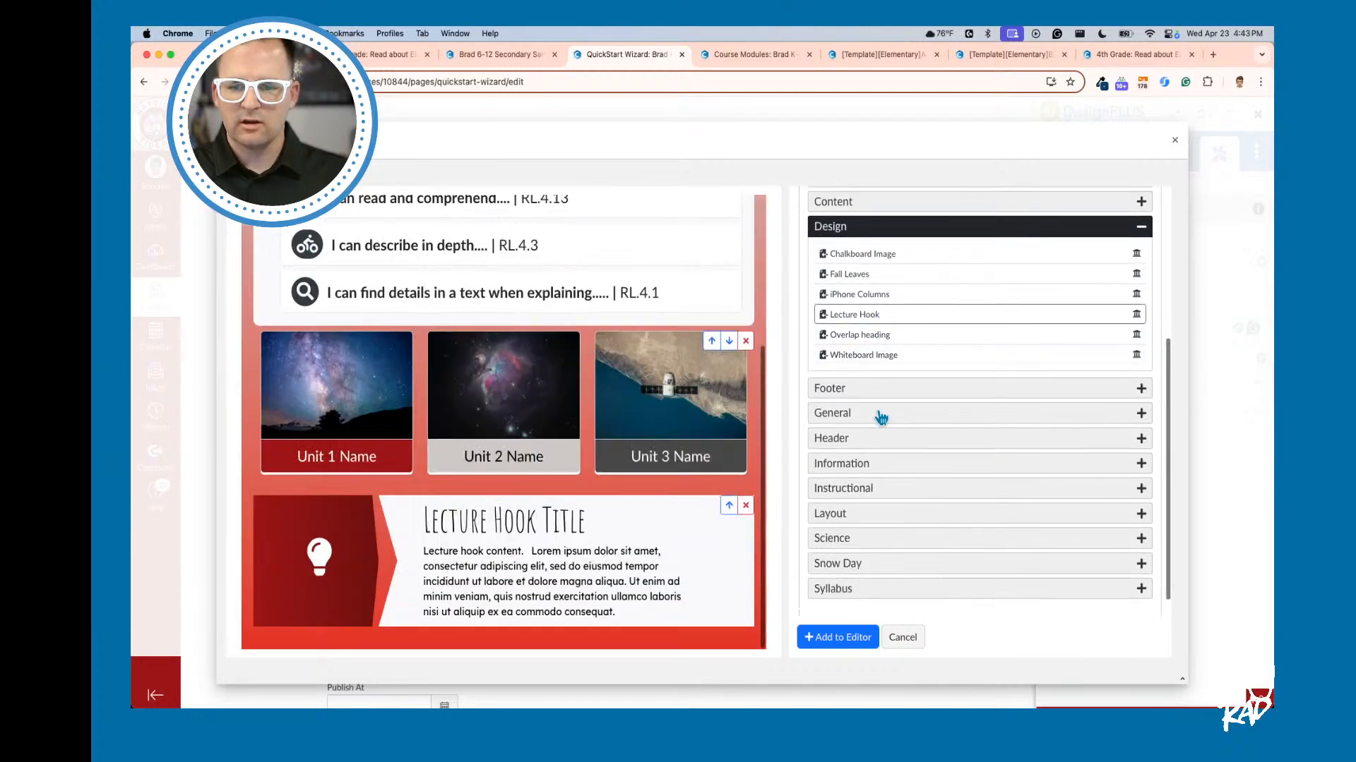
pyautogui.click(891, 388)
pyautogui.click(868, 358)
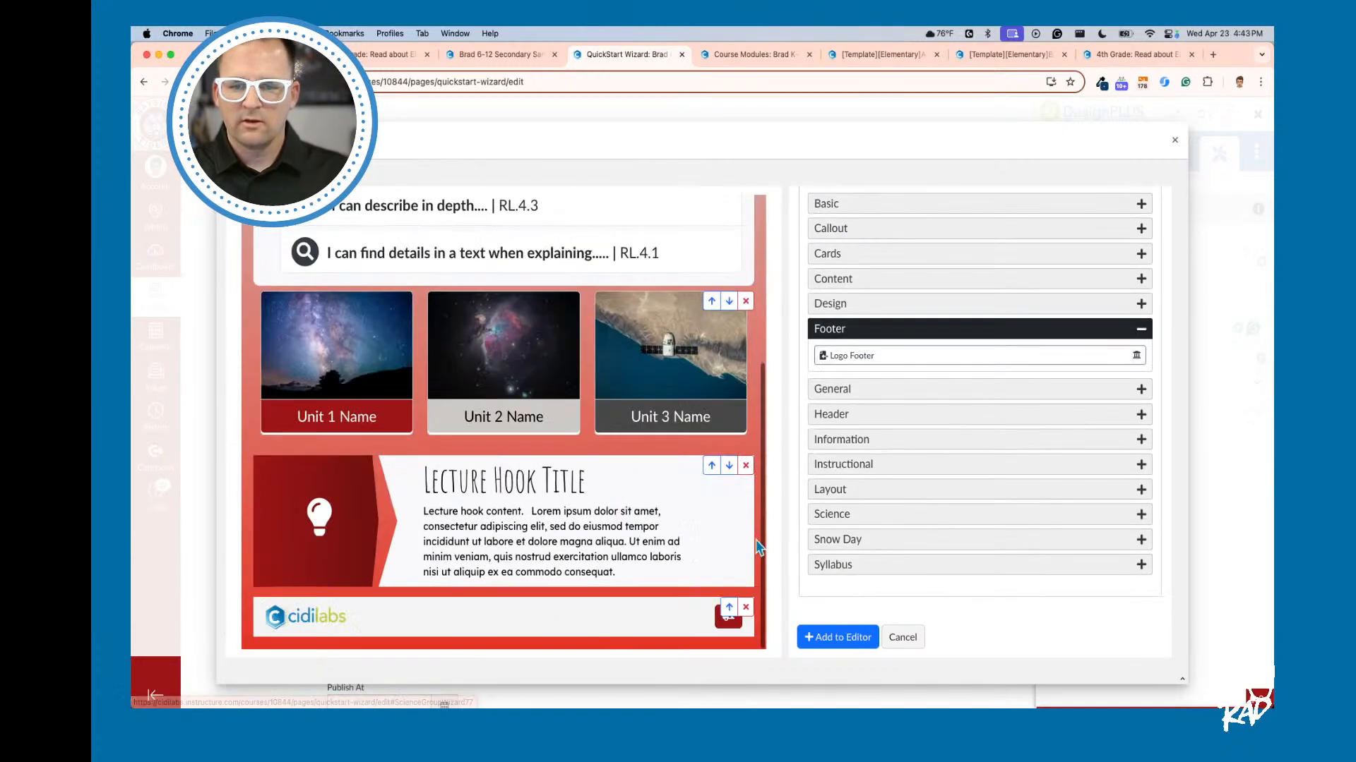
pyautogui.scroll(2, 559, 431)
pyautogui.scroll(-2, 559, 431)
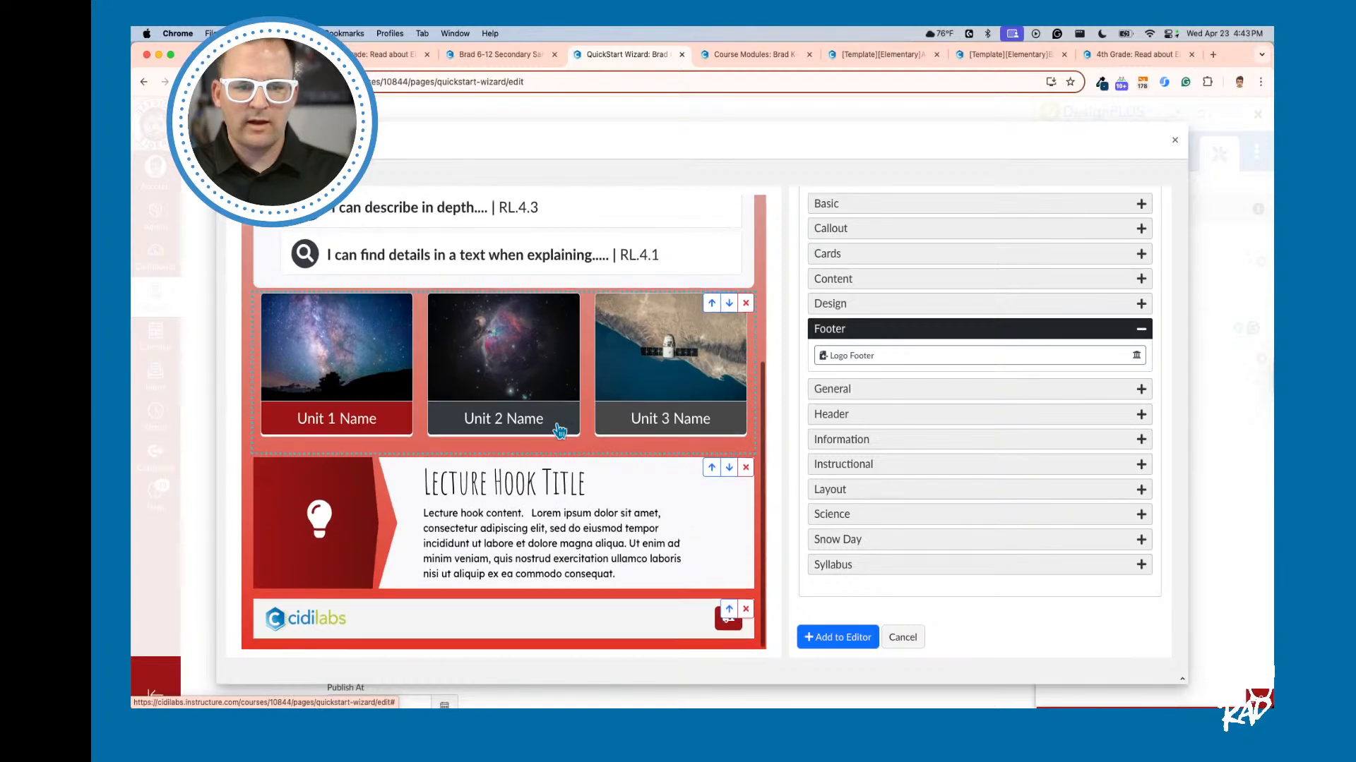
pyautogui.click(819, 637)
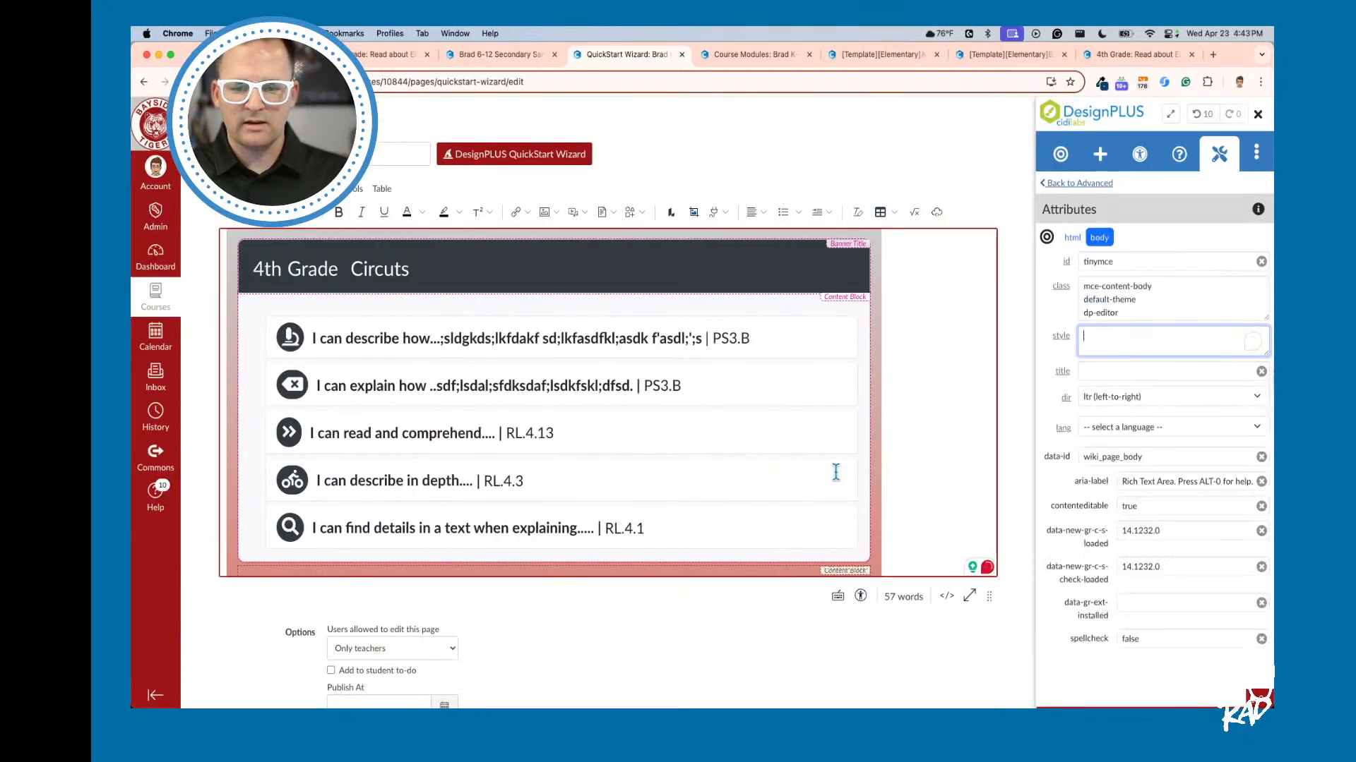
pyautogui.scroll(-5, 835, 472)
pyautogui.scroll(-1, 835, 472)
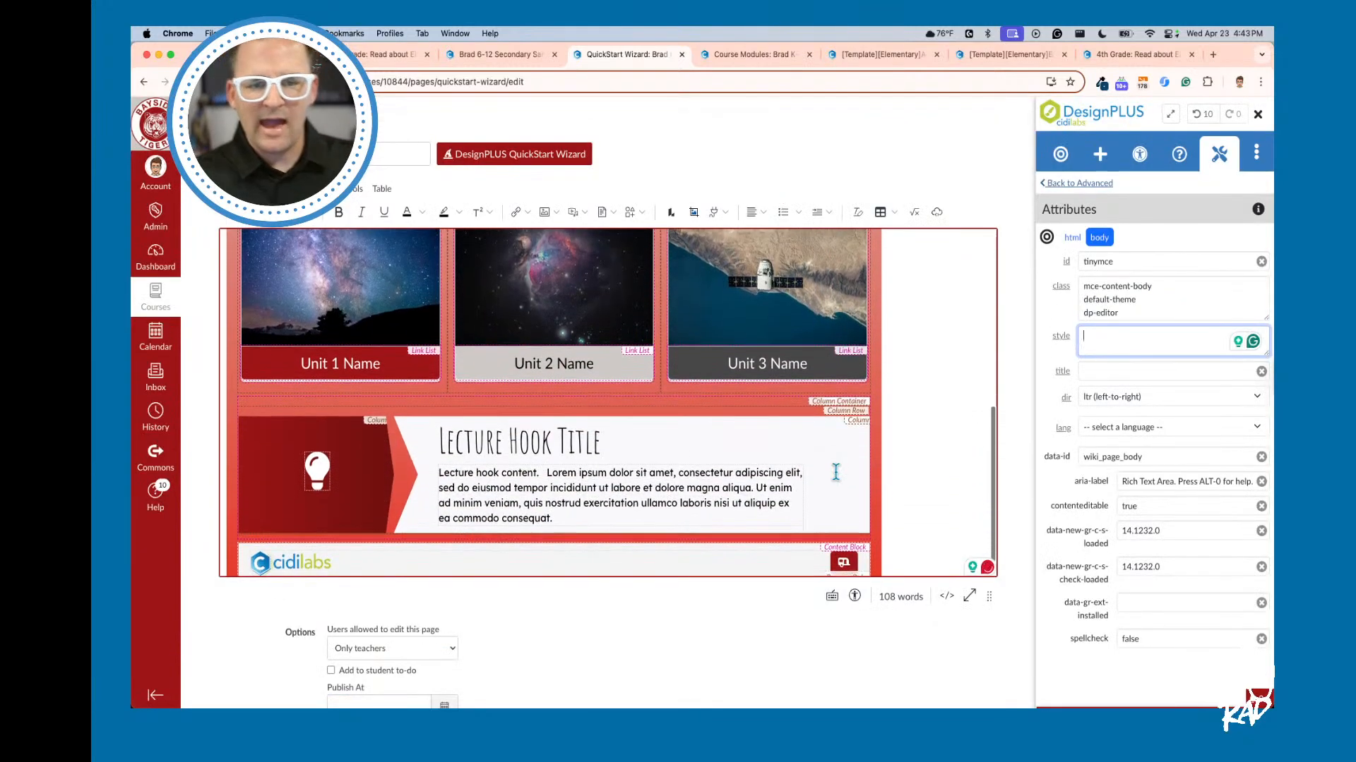
# Step: Select the Unit 2 Name link in the middle card and view the icon choices for its link text
pyautogui.click(595, 339)
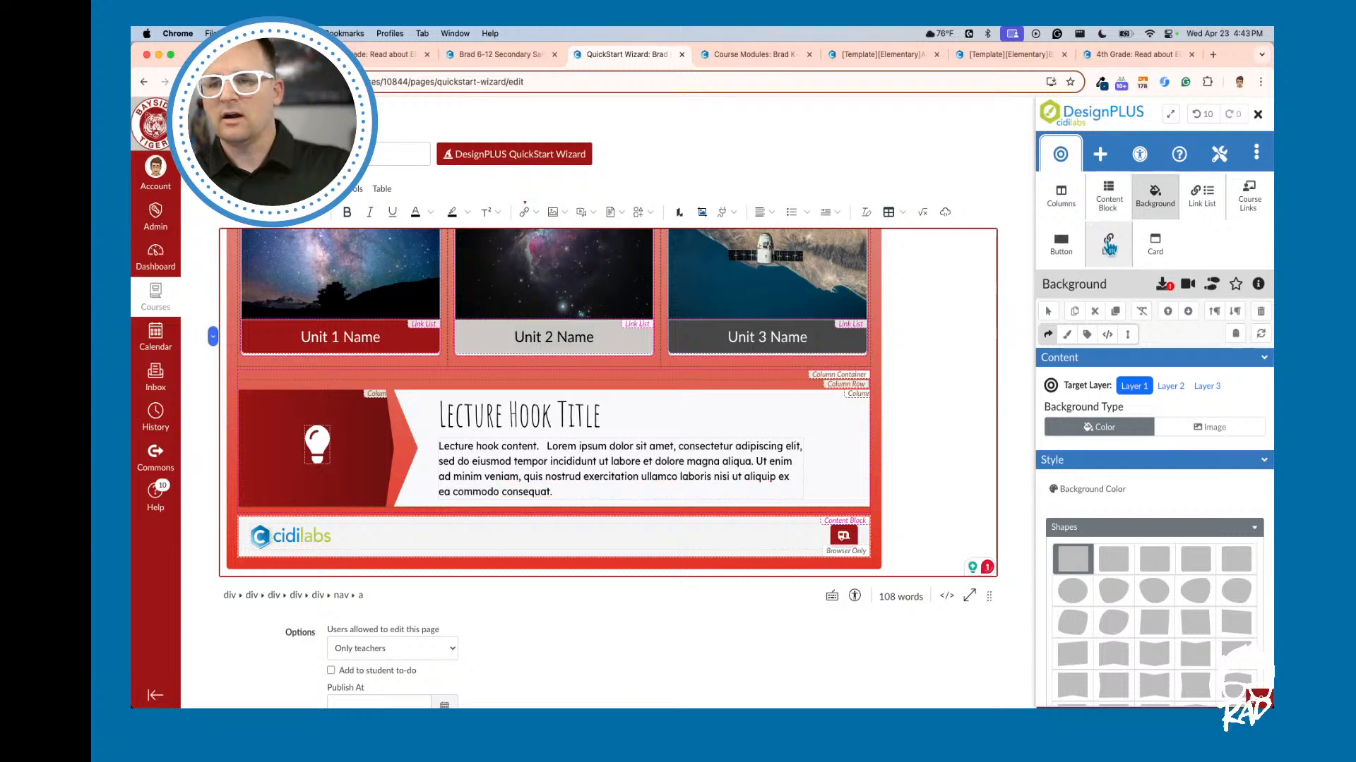
pyautogui.click(1109, 247)
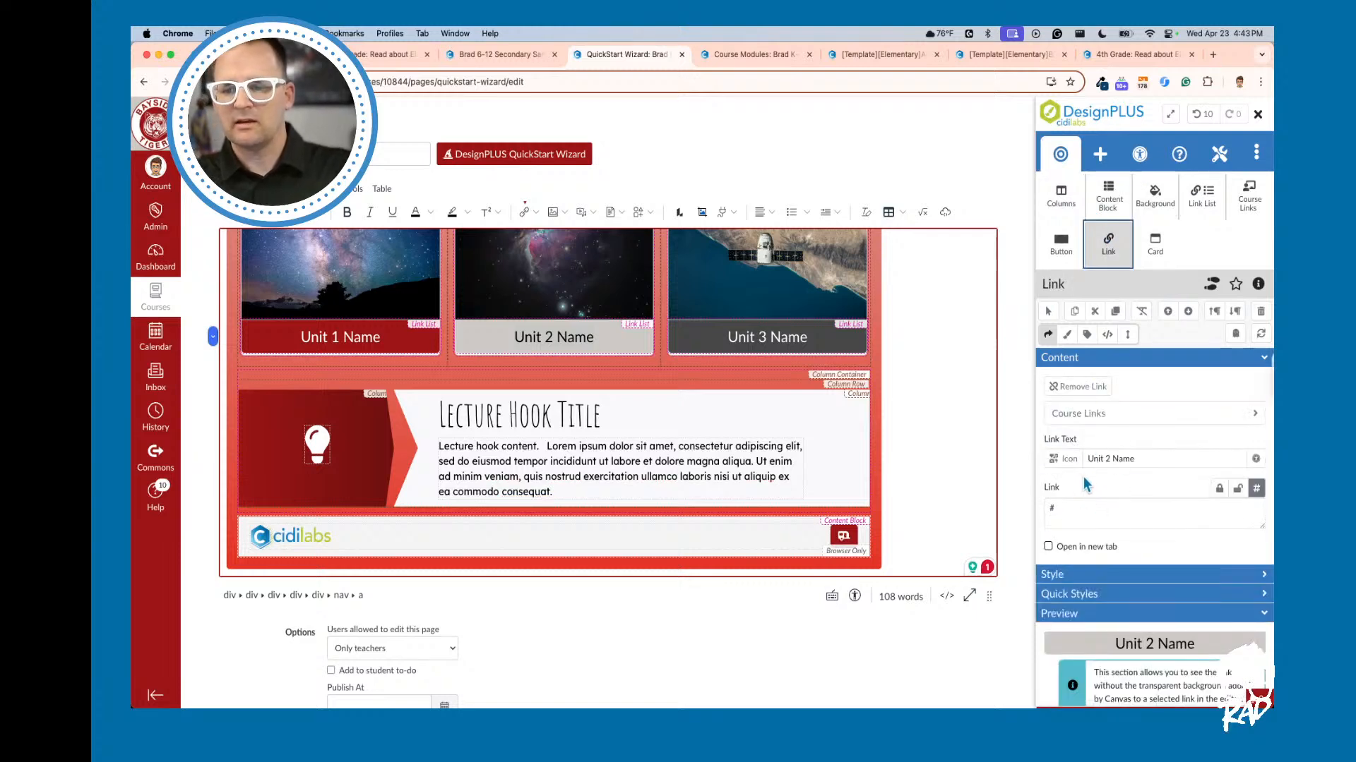
pyautogui.tripleClick(1112, 459)
pyautogui.scroll(-2, 1114, 466)
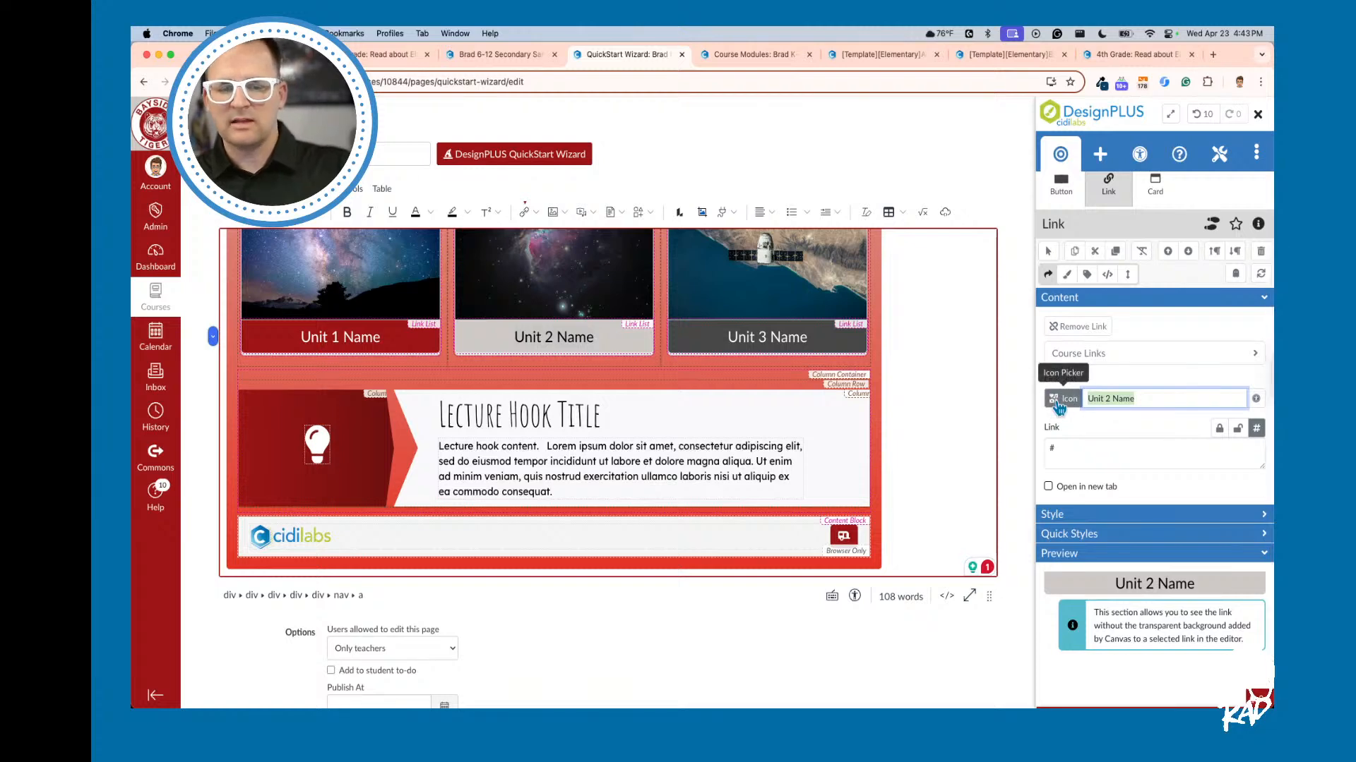
pyautogui.click(1056, 400)
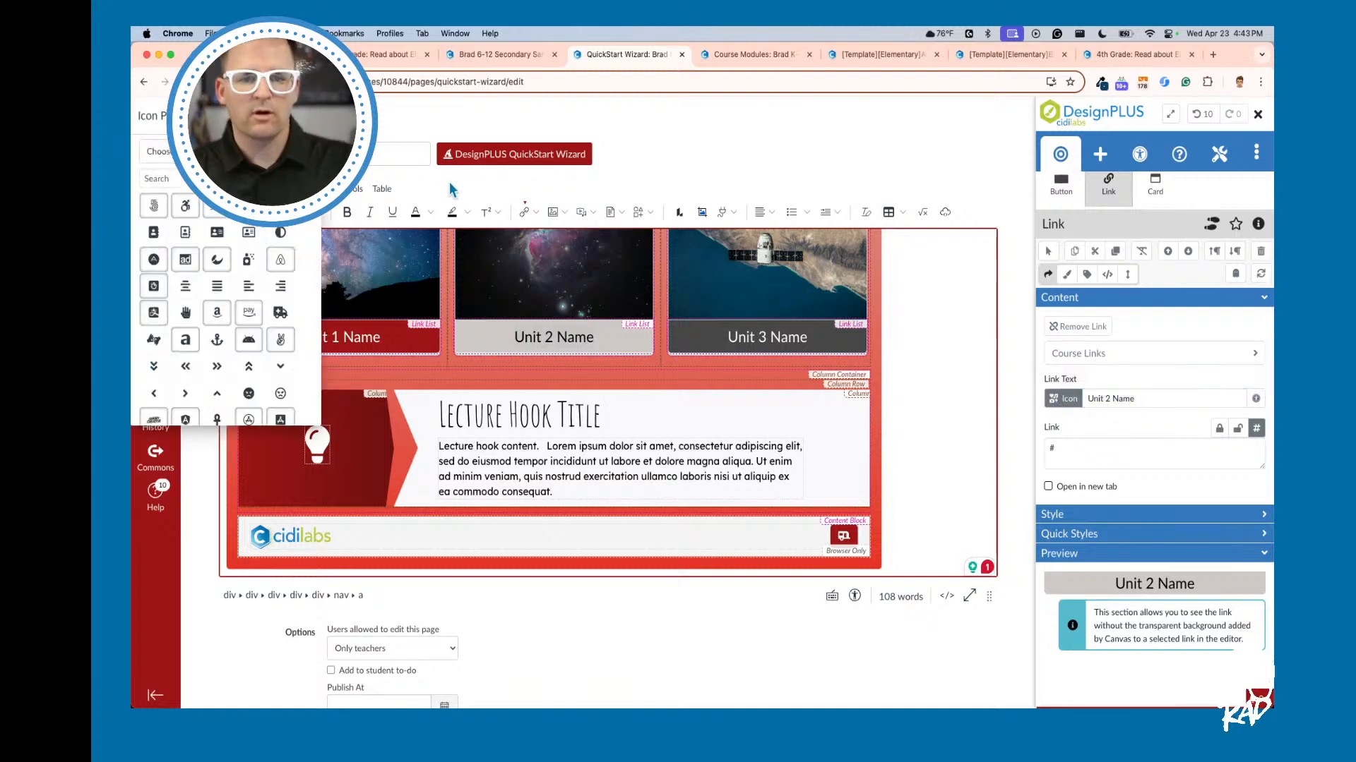
pyautogui.click(1059, 399)
# Step: Check the assembled page in the editor and save it
pyautogui.scroll(3, 635, 361)
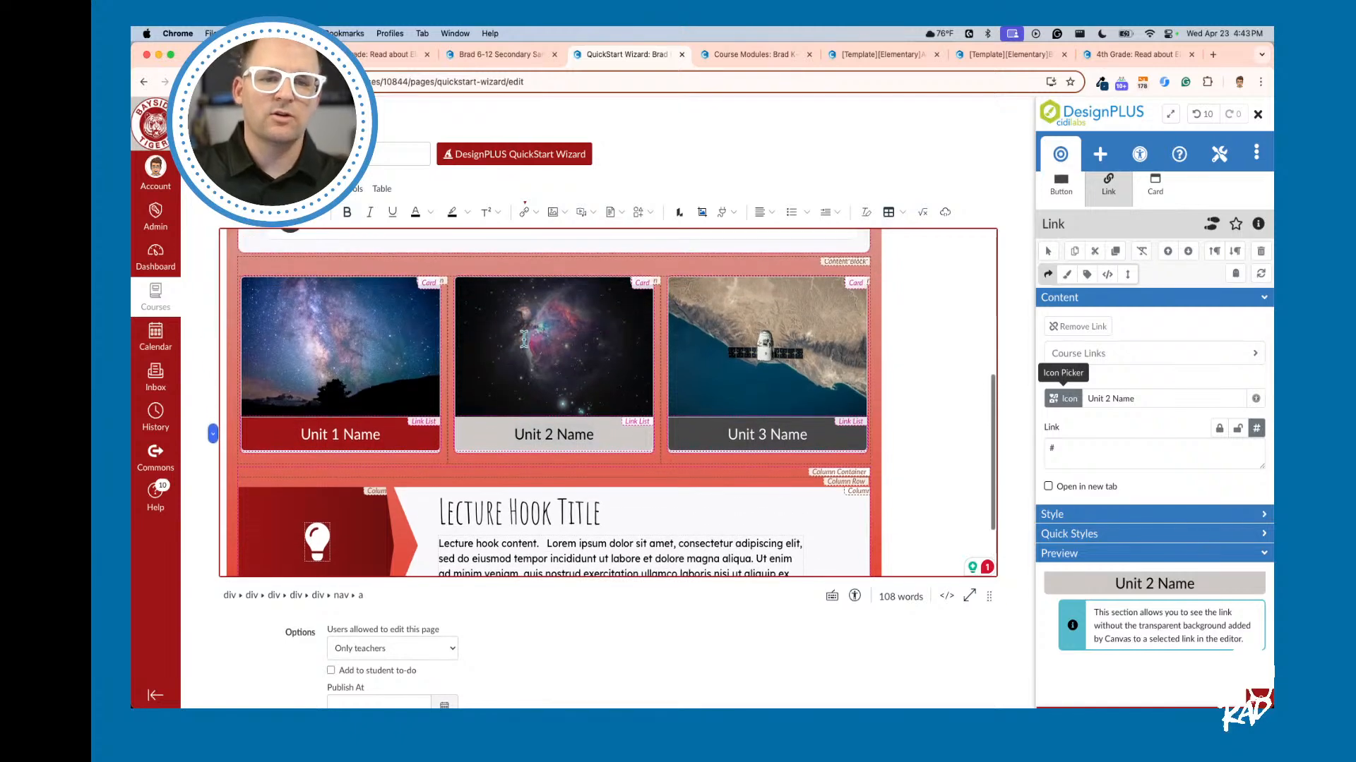
pyautogui.scroll(-1, 604, 365)
pyautogui.scroll(6, 604, 364)
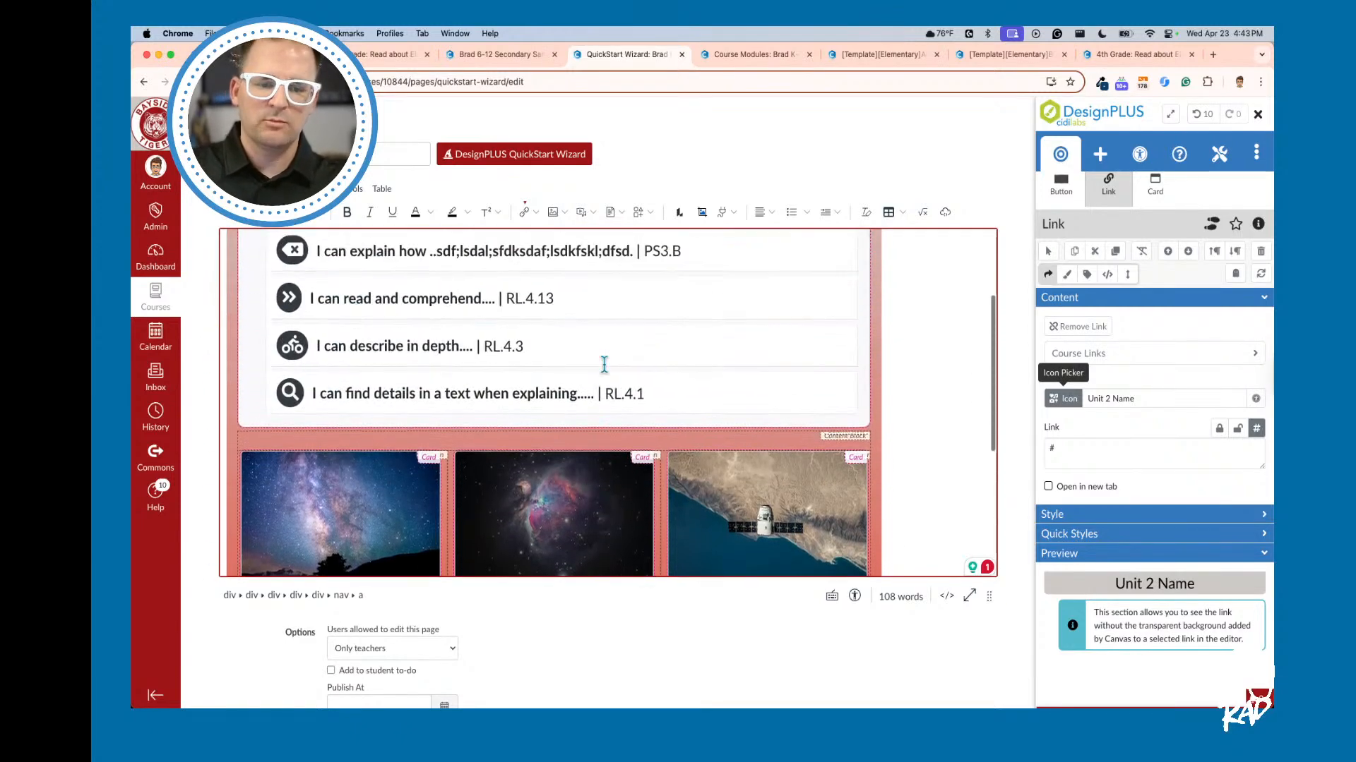
pyautogui.scroll(-6, 605, 364)
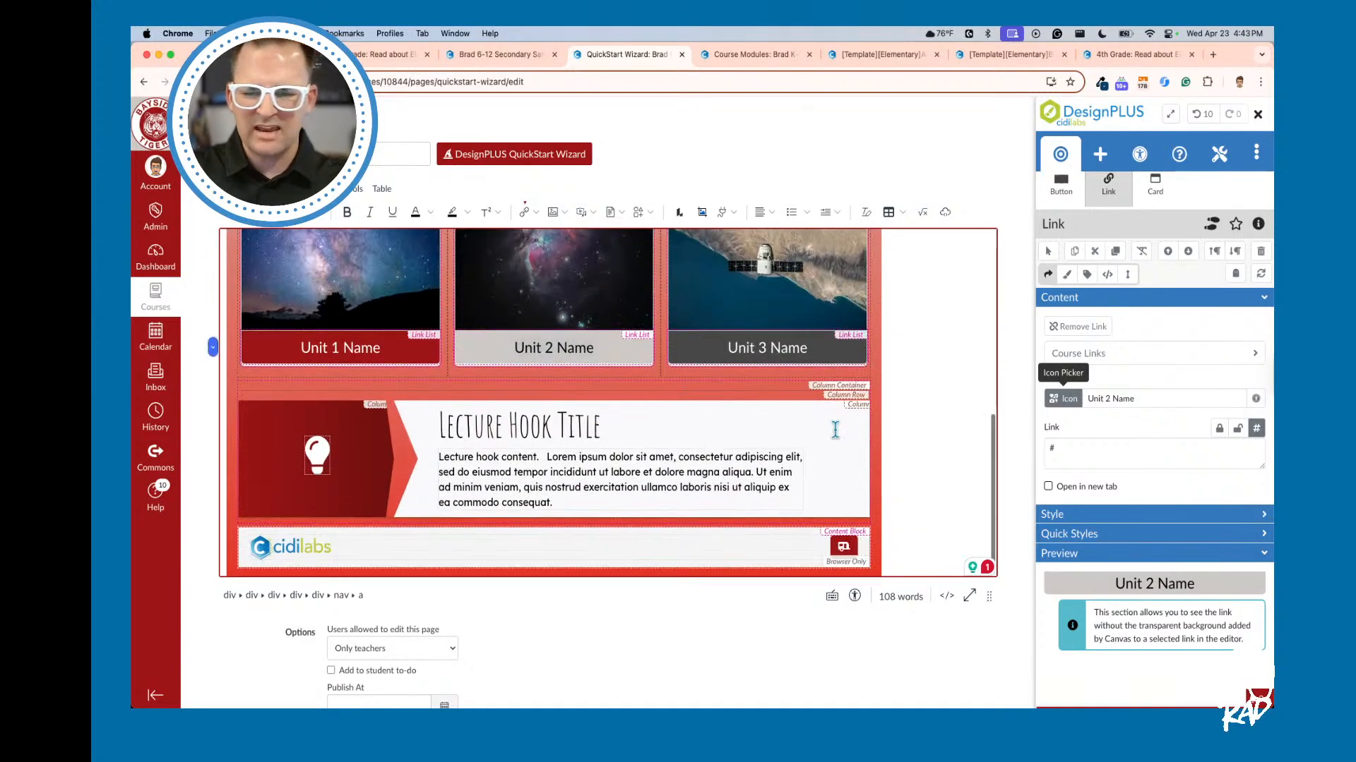
pyautogui.scroll(-10, 1000, 605)
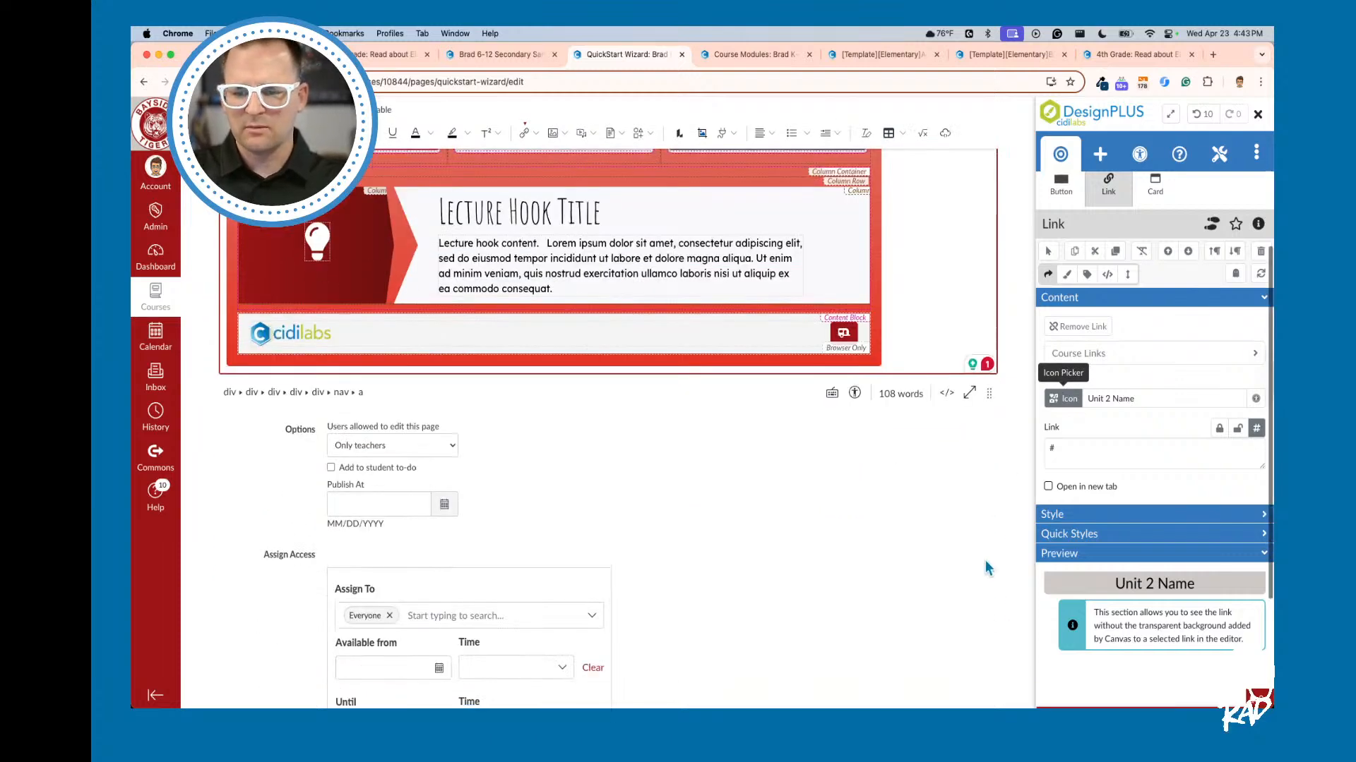
pyautogui.click(983, 661)
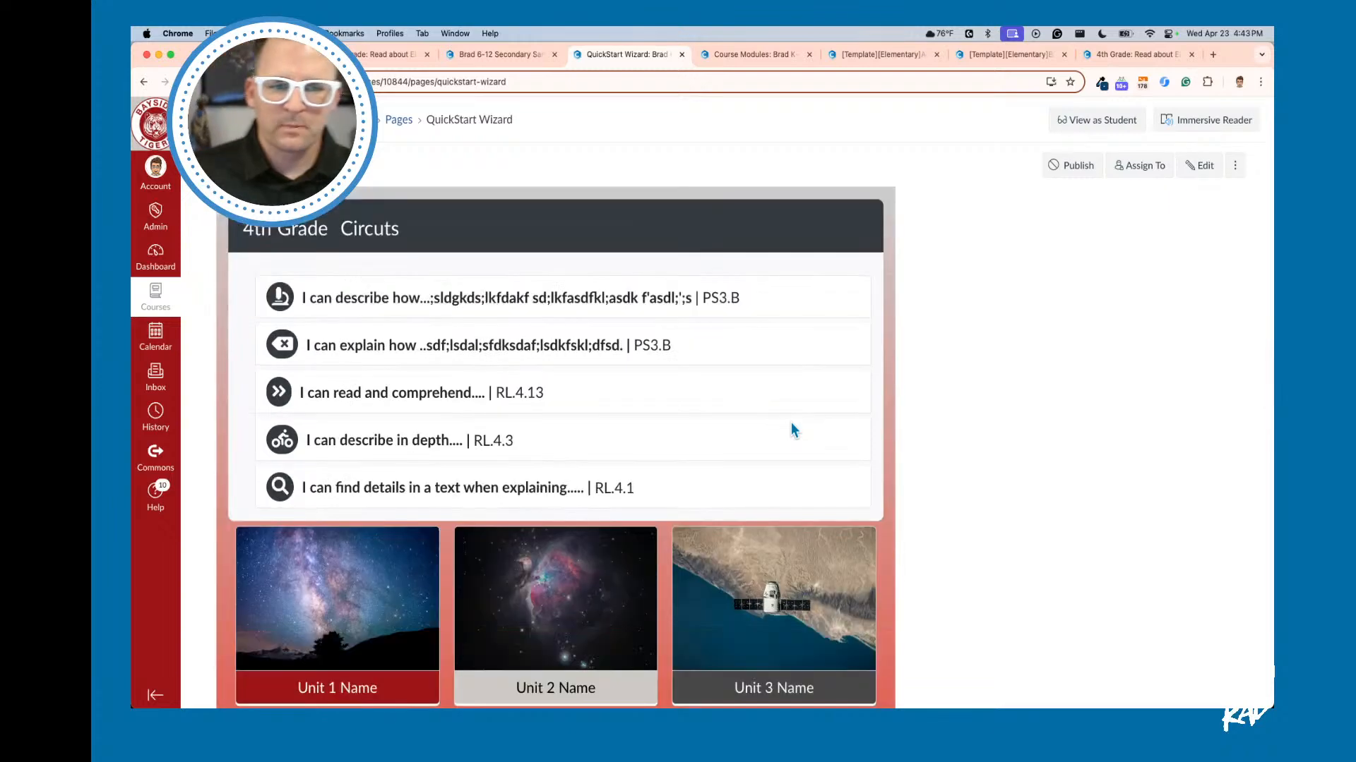
# Step: Review the saved QuickStart Wizard page from the 4th Grade banner through the unit cards, lecture hook and logo footer
pyautogui.scroll(-5, 792, 428)
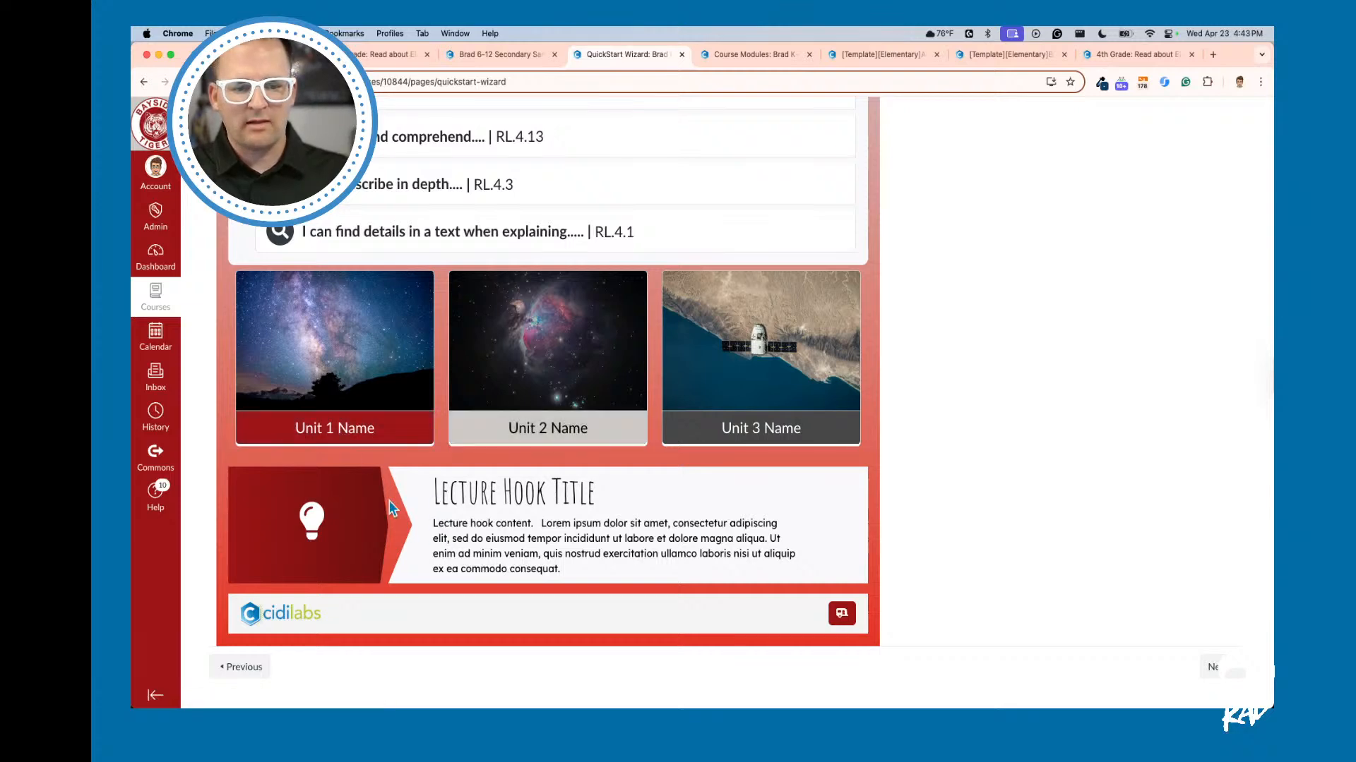
pyautogui.scroll(5, 388, 501)
pyautogui.scroll(-4, 385, 380)
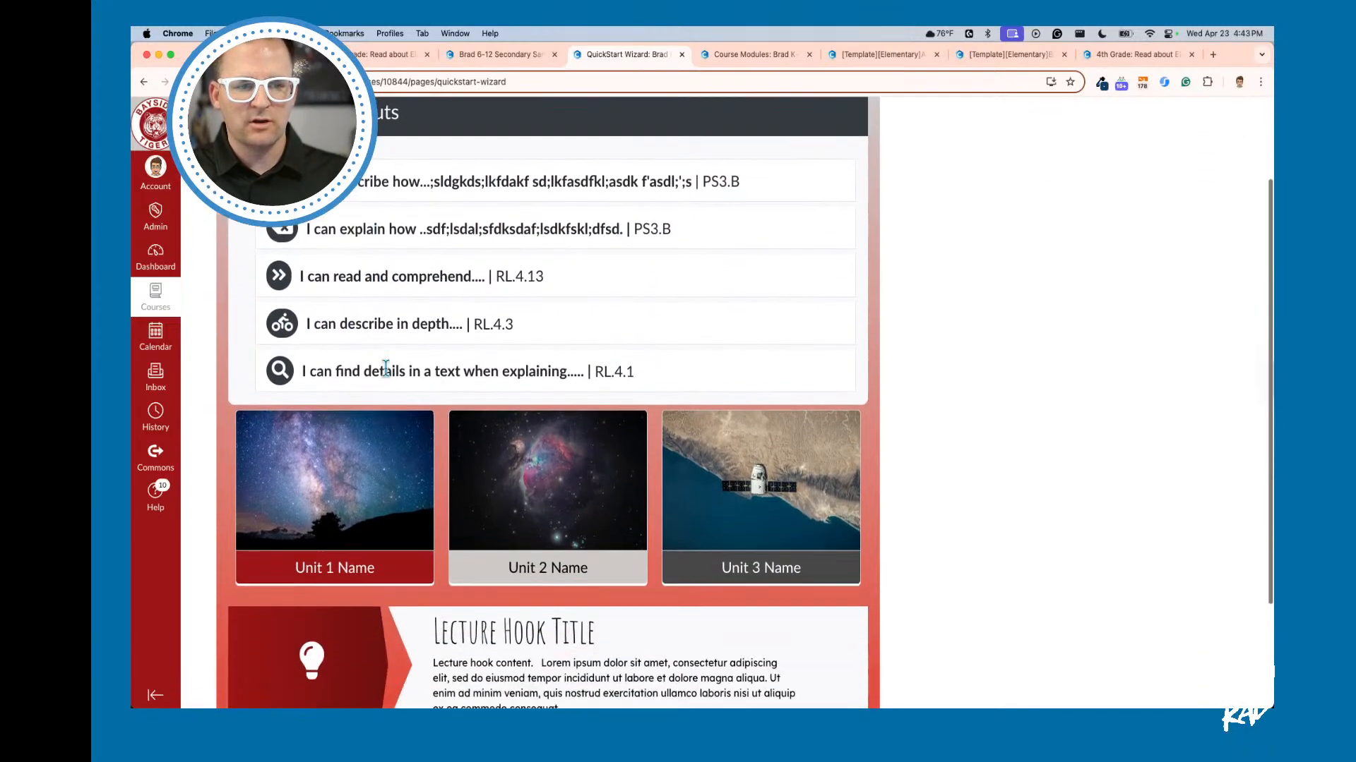
pyautogui.scroll(-1, 389, 376)
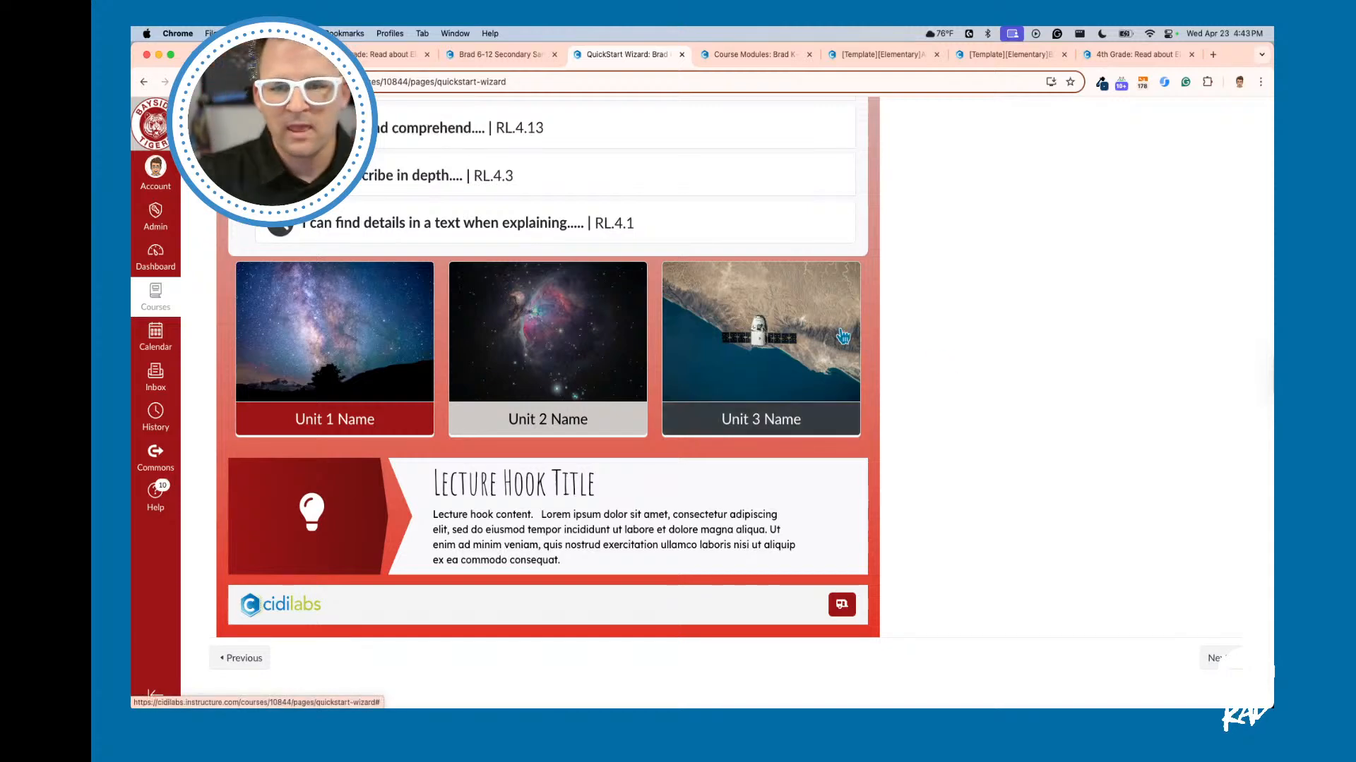
pyautogui.scroll(8, 713, 260)
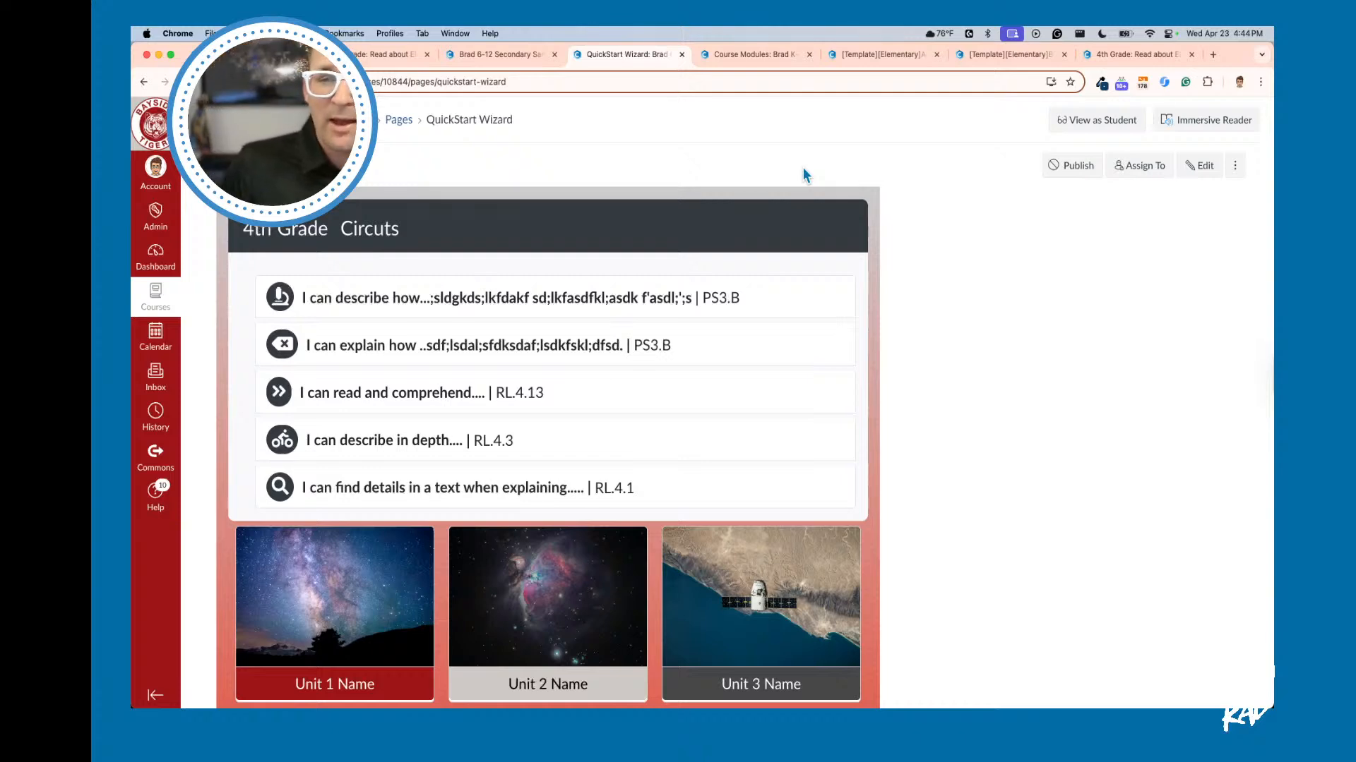
pyautogui.scroll(-2, 807, 172)
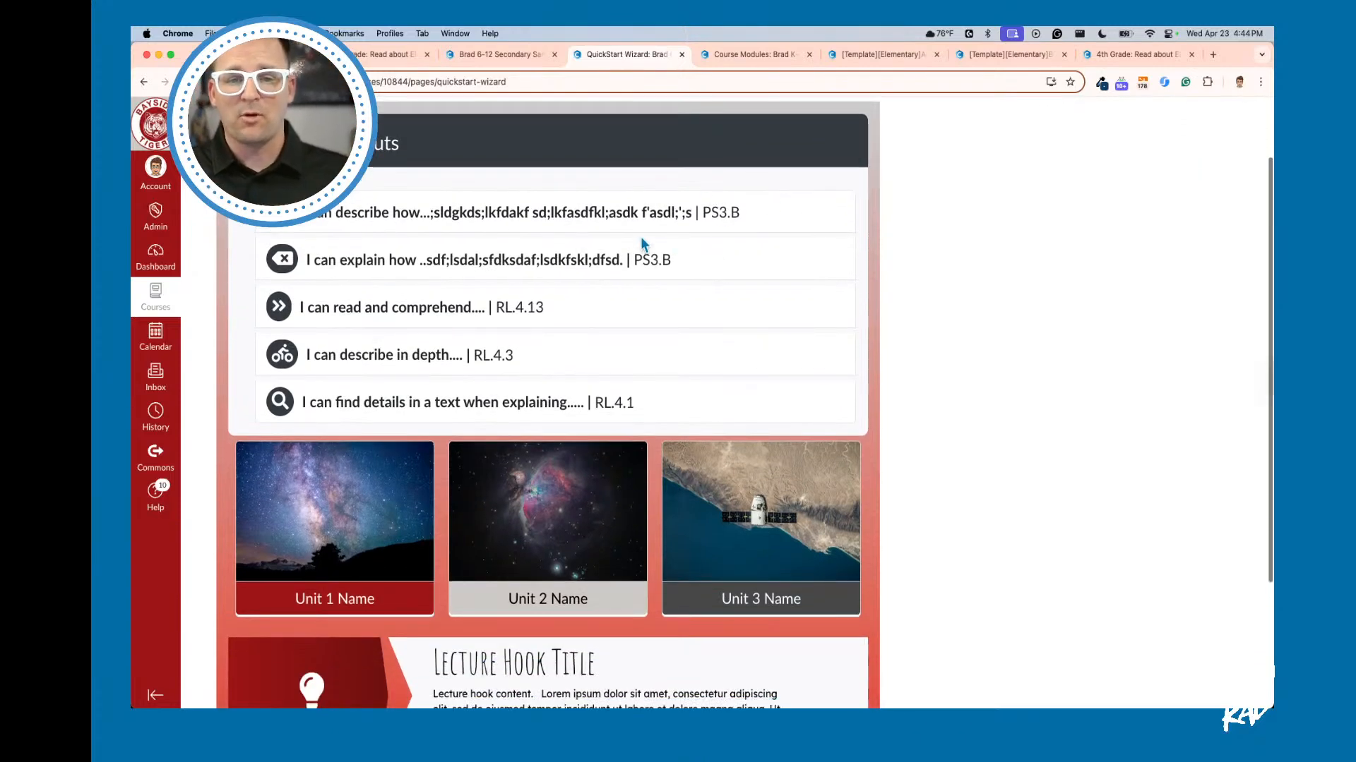
# Step: Switch to the 6-12 Secondary Sandbox home page, show Lesson 3's module items, and expand Motion 4 in the middle card's module list
pyautogui.click(498, 56)
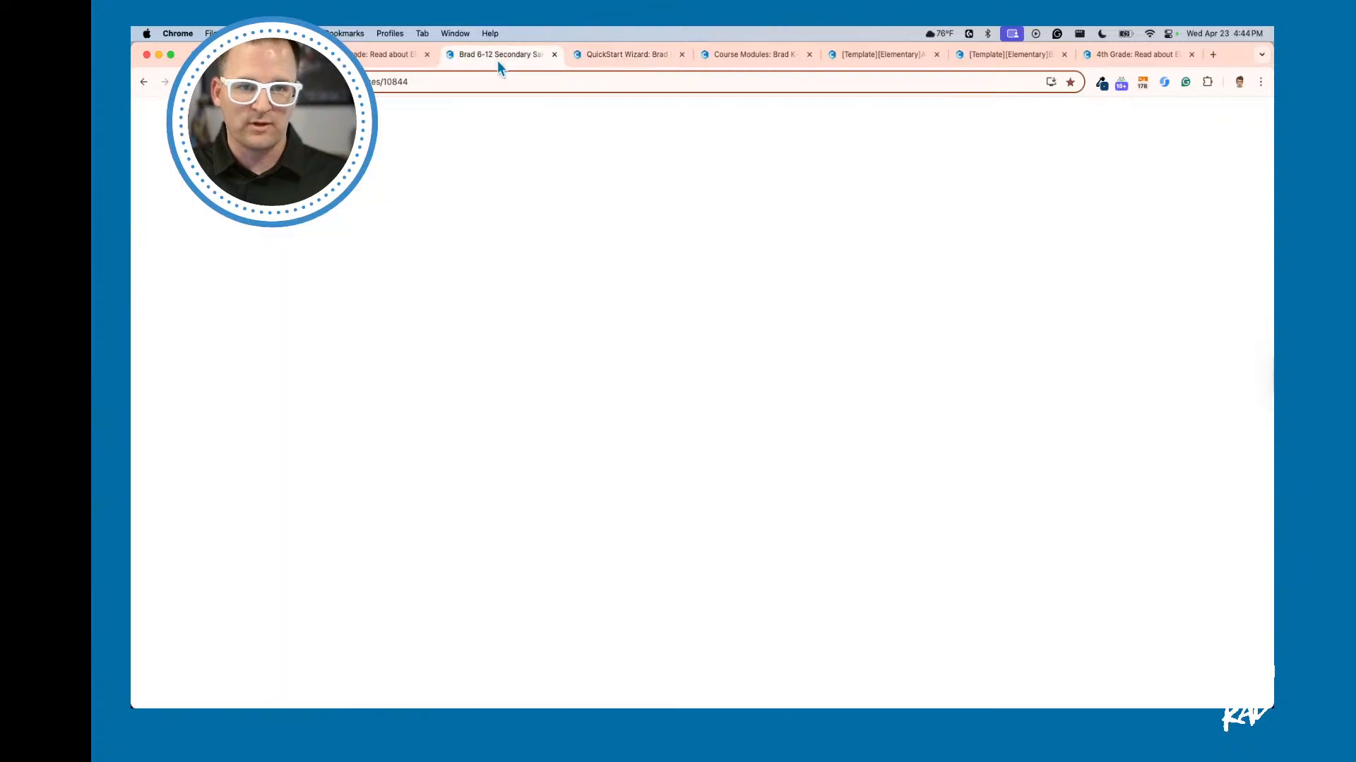
pyautogui.scroll(-3, 607, 291)
pyautogui.scroll(-3, 607, 284)
pyautogui.click(410, 361)
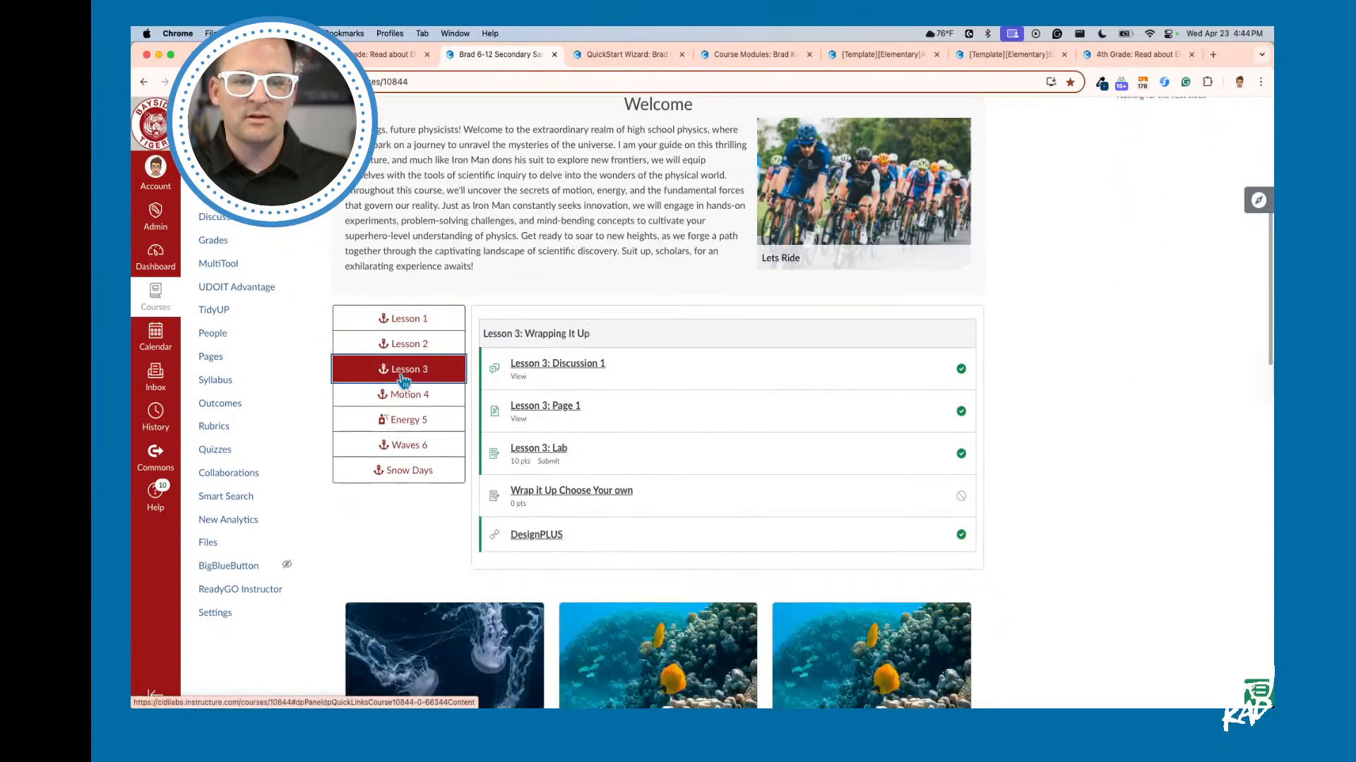
pyautogui.scroll(-7, 540, 413)
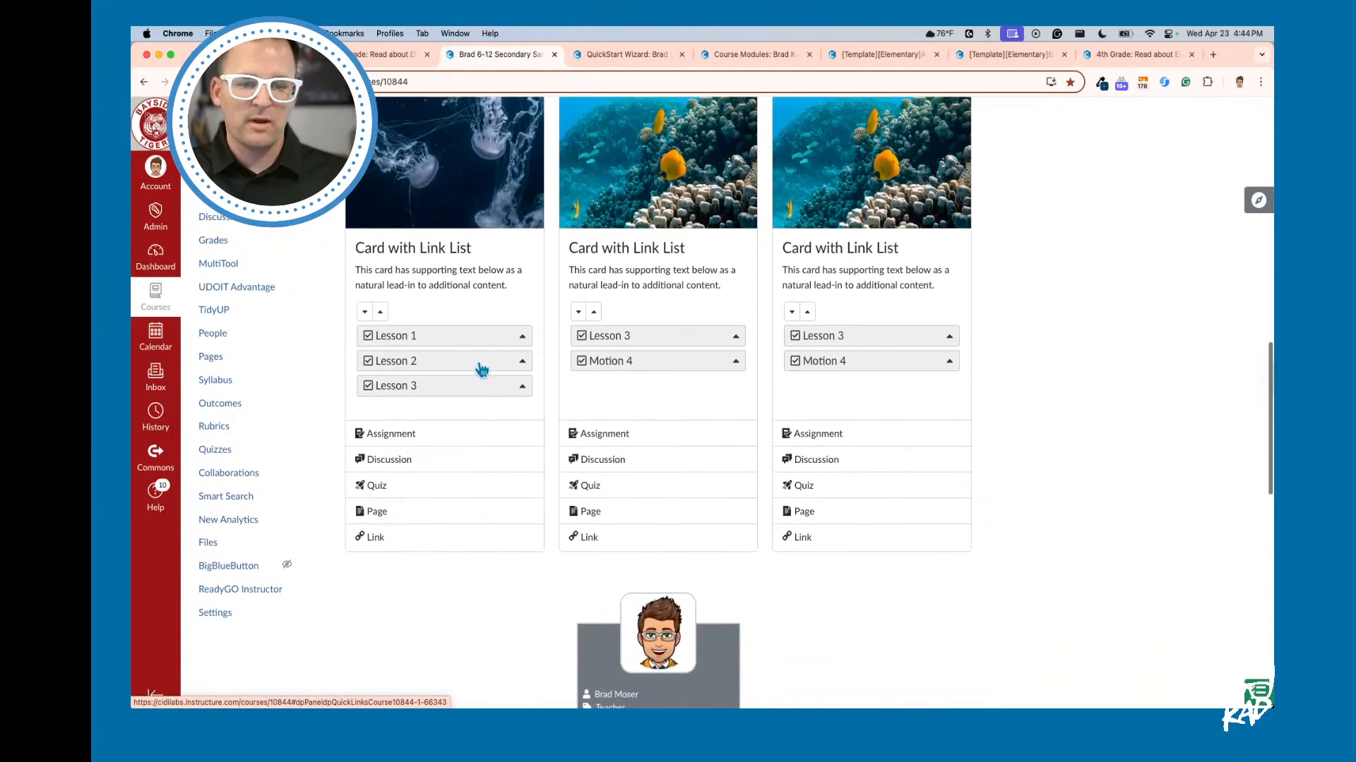
pyautogui.click(479, 362)
pyautogui.click(480, 363)
pyautogui.click(605, 361)
pyautogui.scroll(-10, 603, 356)
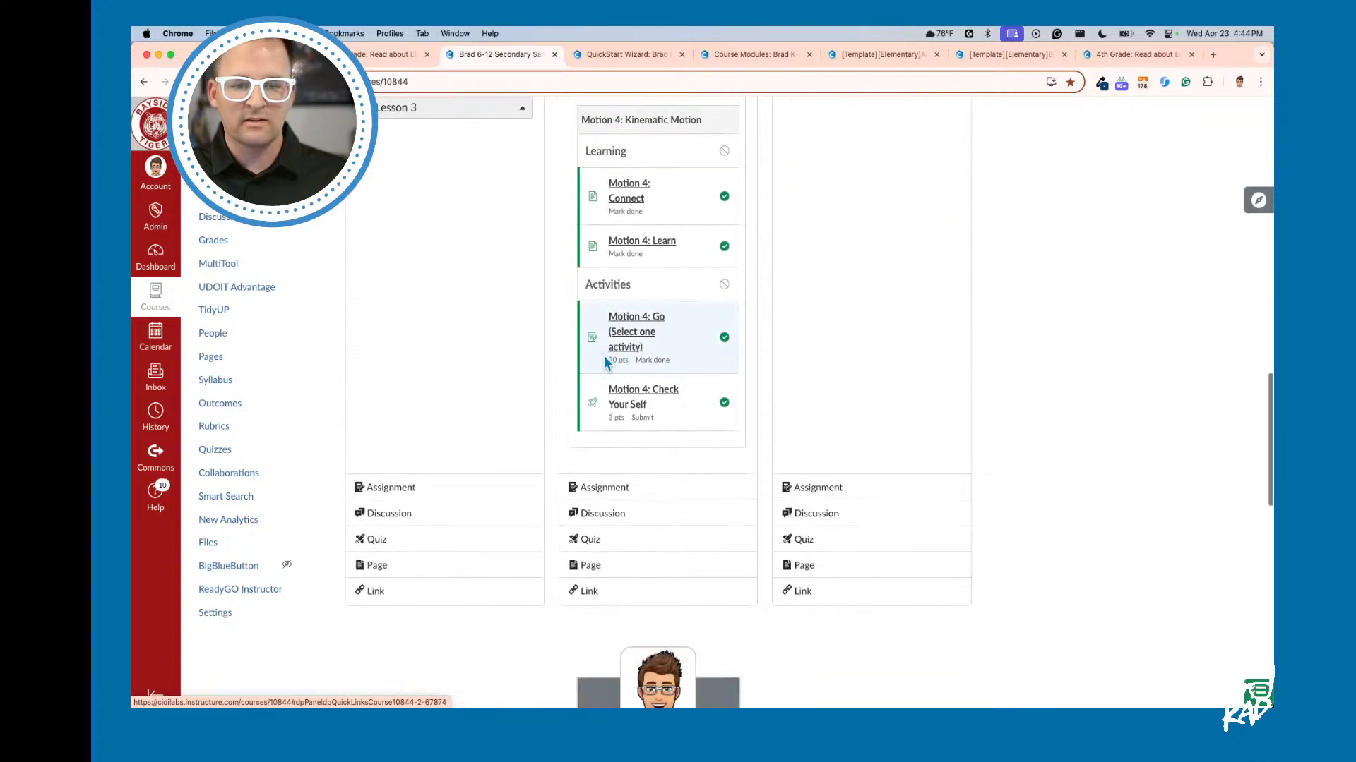
# Step: In the Learn Connect Go section, try the Panel 2 wave simulation and check an answer to the Quick Check question
pyautogui.click(424, 391)
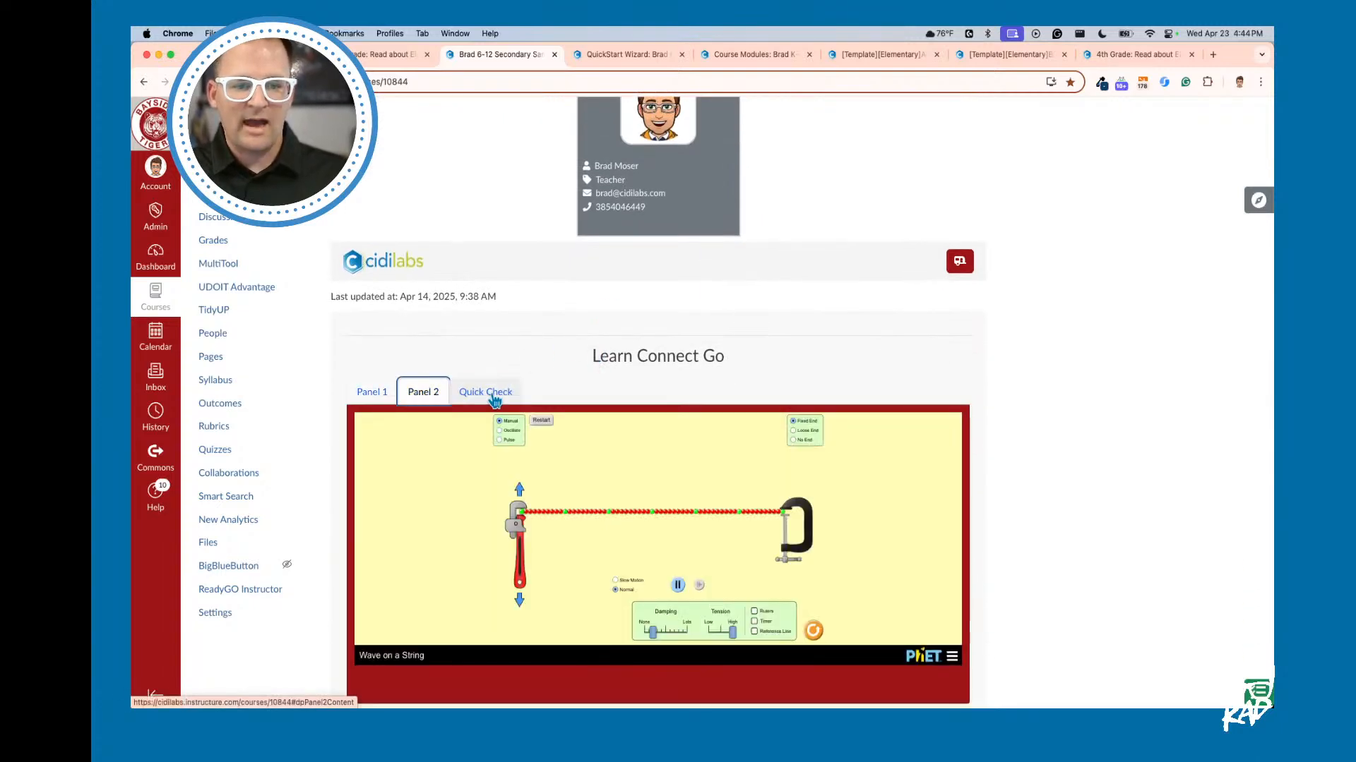
pyautogui.moveTo(519, 510); pyautogui.dragTo(499, 410)
pyautogui.click(498, 404)
pyautogui.scroll(-5, 548, 429)
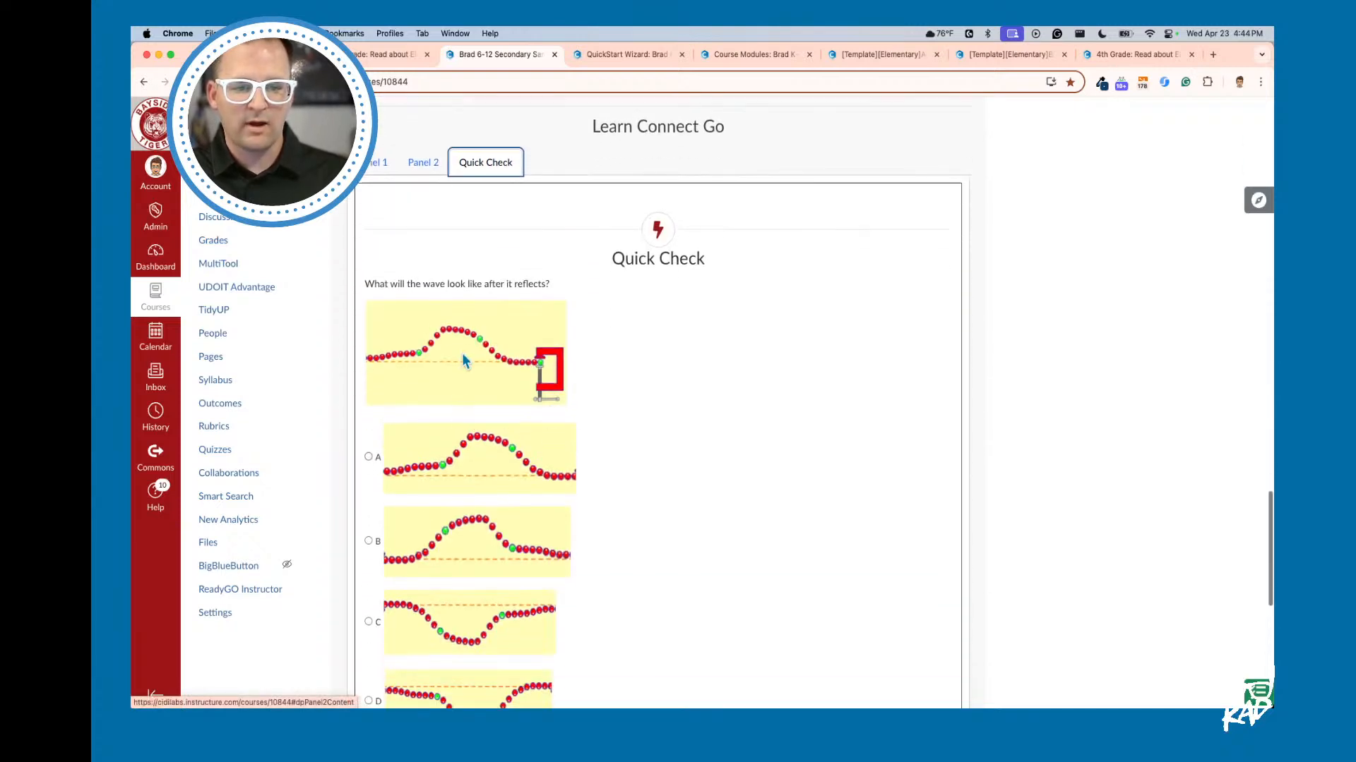
pyautogui.scroll(-5, 498, 458)
pyautogui.click(402, 409)
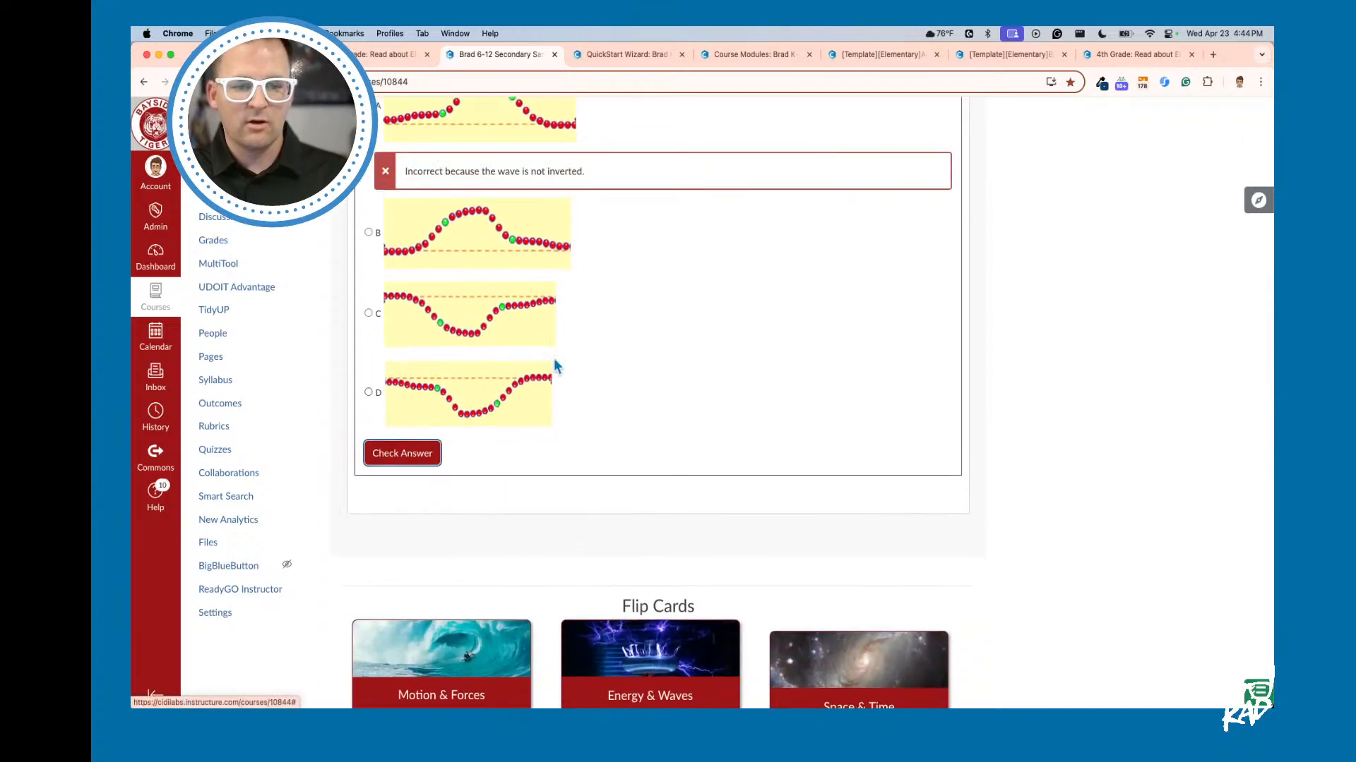
# Step: View the flip cards at the page's end and the floating Resources links, then collapse the Resources links
pyautogui.scroll(2, 508, 332)
pyautogui.scroll(-5, 521, 339)
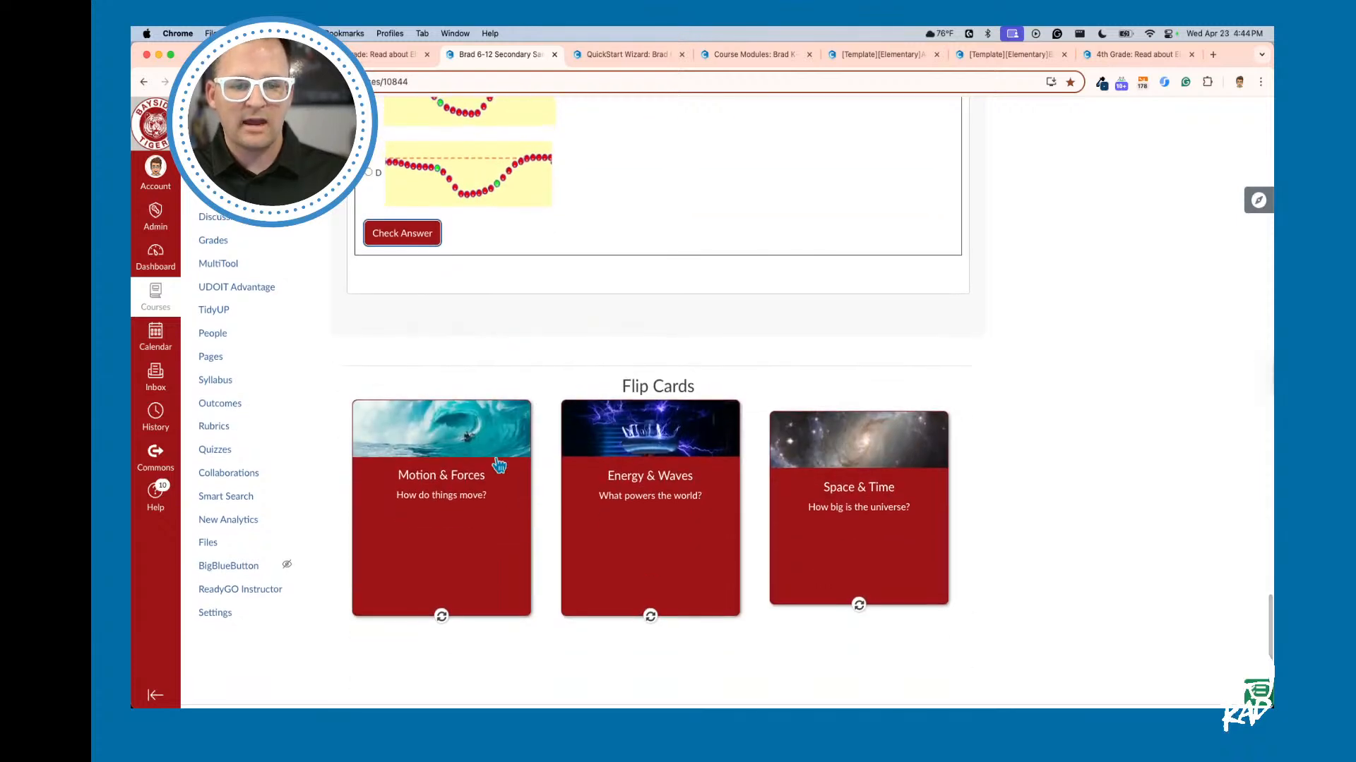
pyautogui.moveTo(1256, 207)
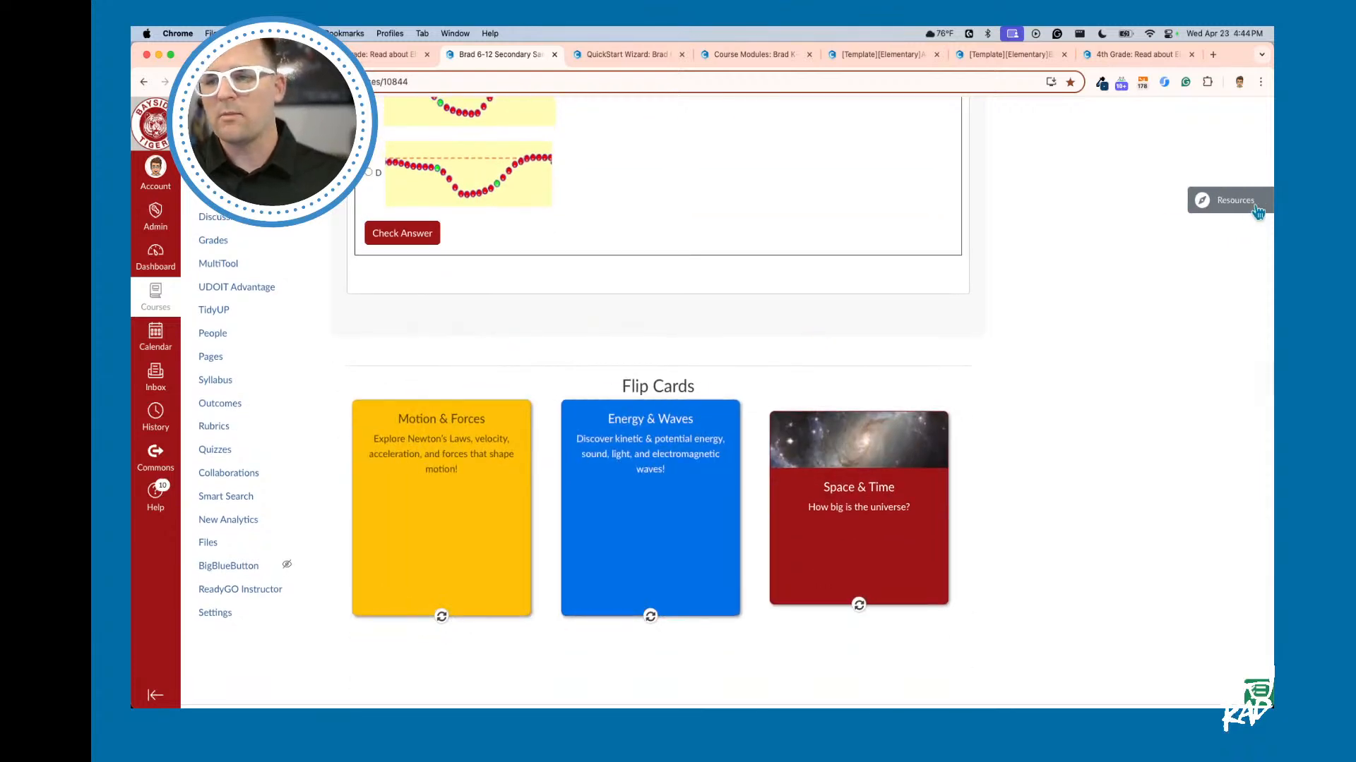
pyautogui.scroll(20, 1086, 344)
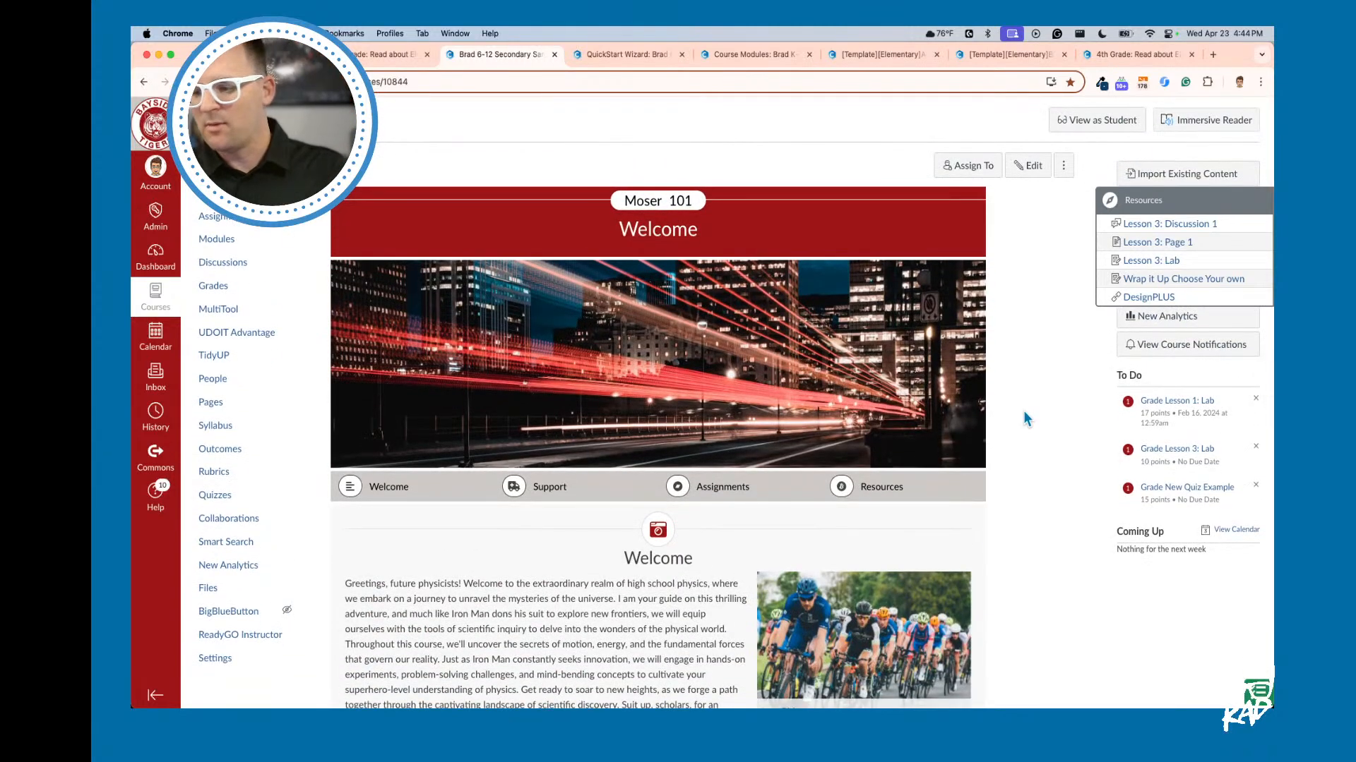
pyautogui.click(1110, 201)
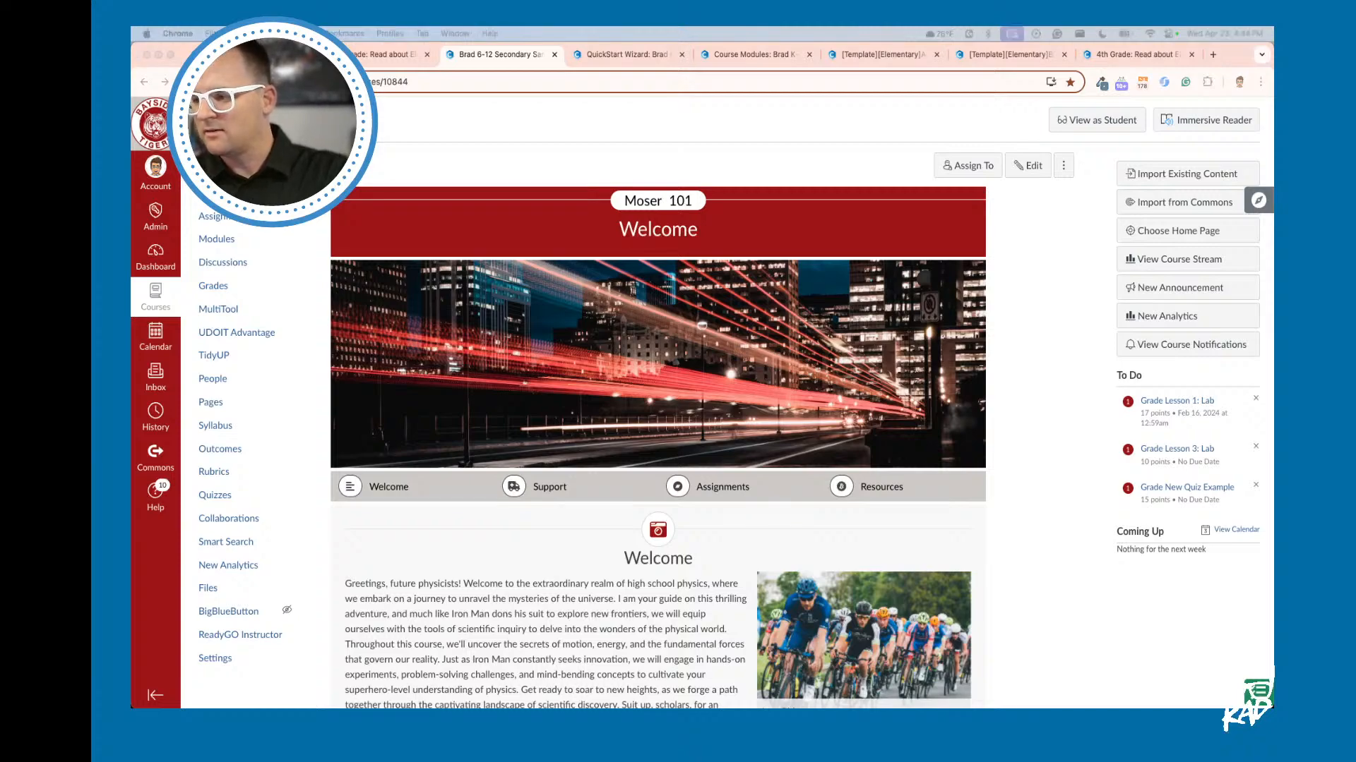
pyautogui.hotkey('ctrl', 'Up')
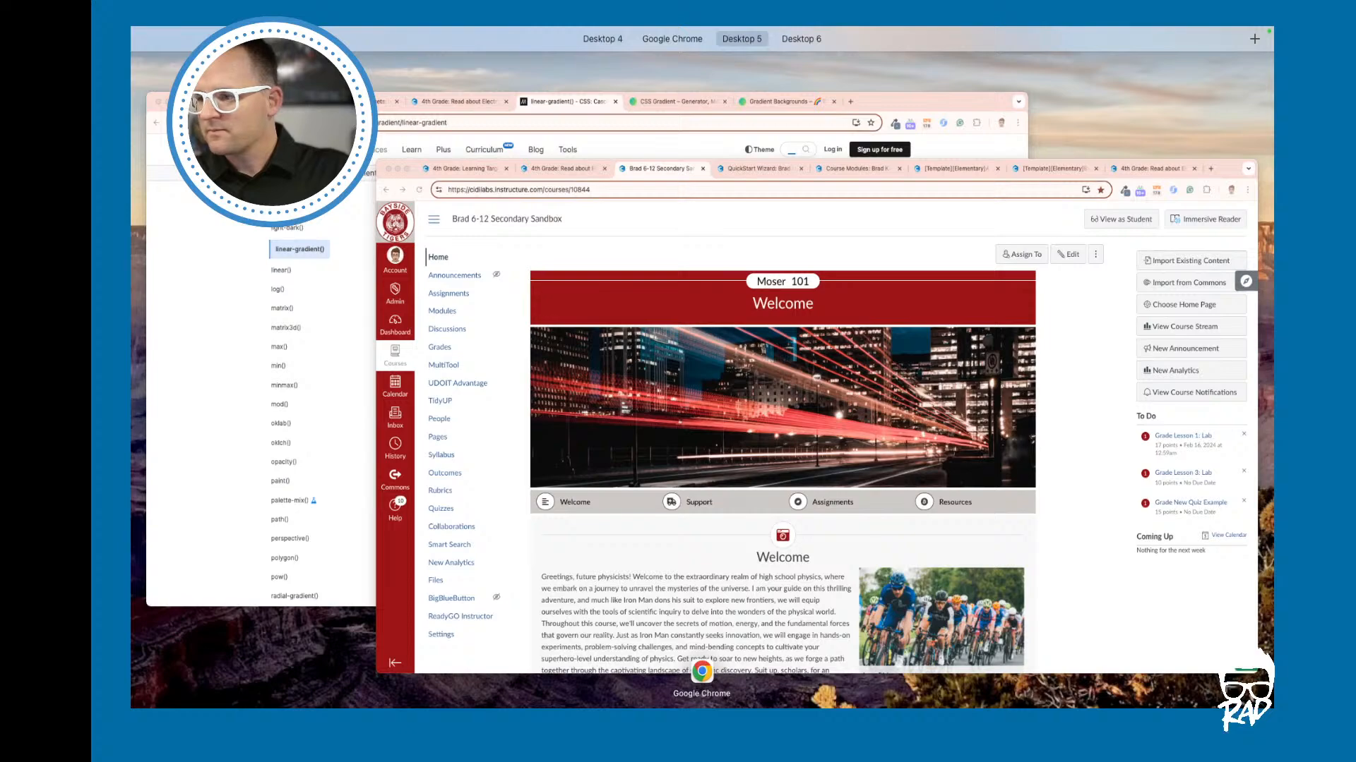
pyautogui.hotkey('ctrl', 'Up')
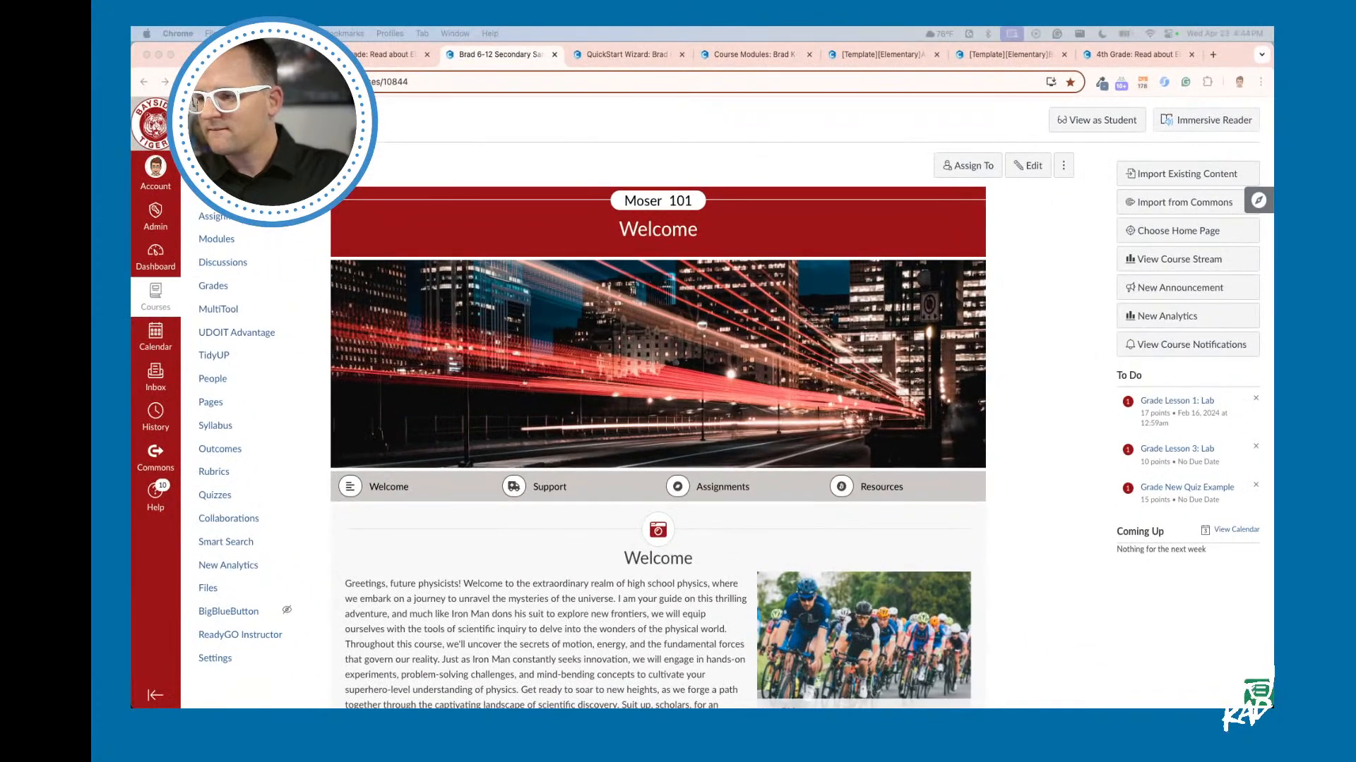